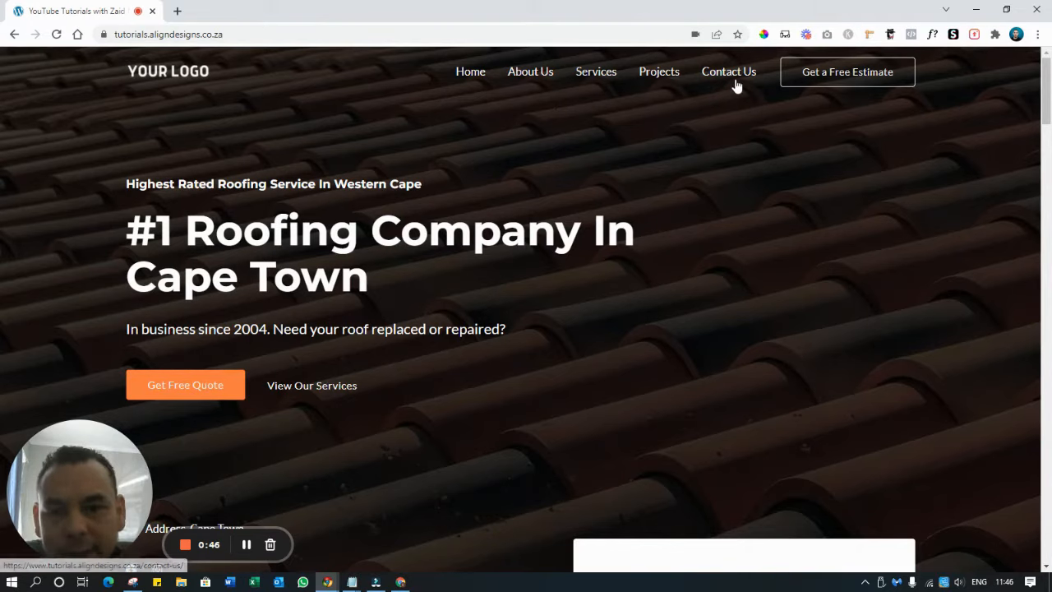
Scroll up and down through the roofing site's home page to review its sections
scroll(745, 194, down, 5)
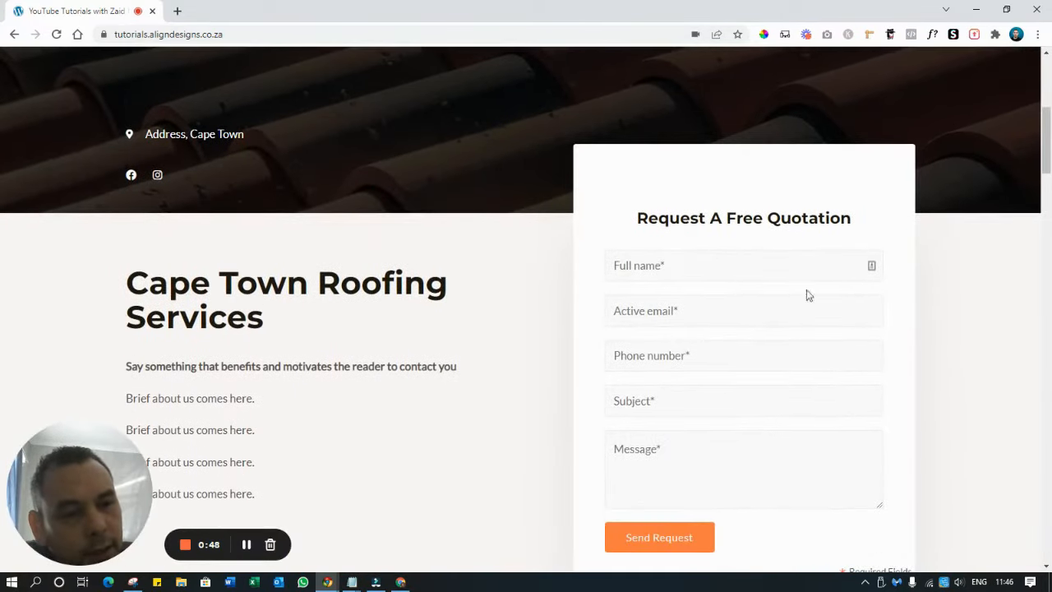
scroll(659, 339, down, 2)
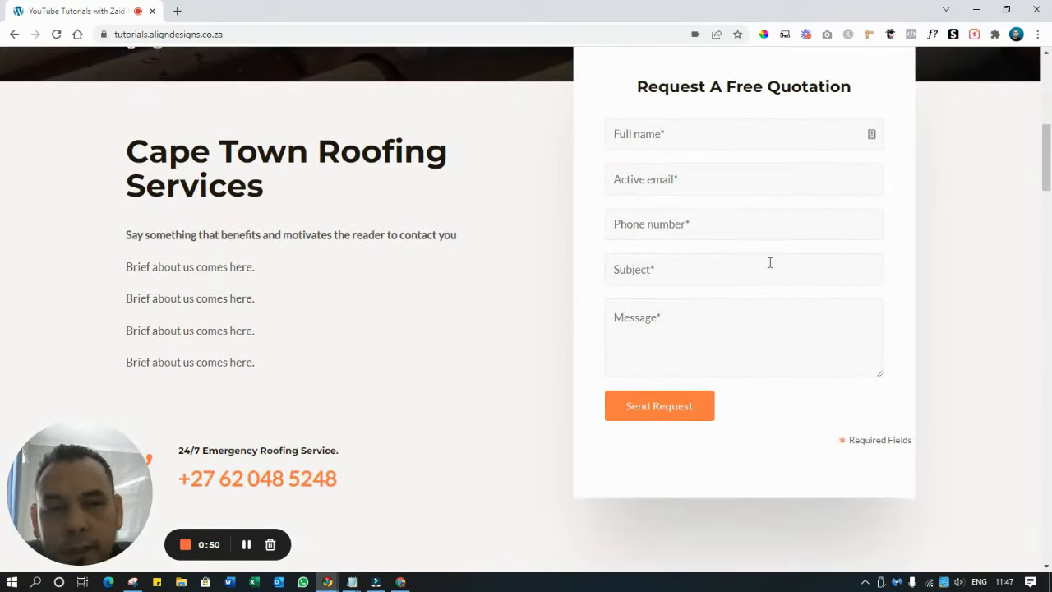
scroll(714, 238, up, 2)
scroll(714, 238, down, 2)
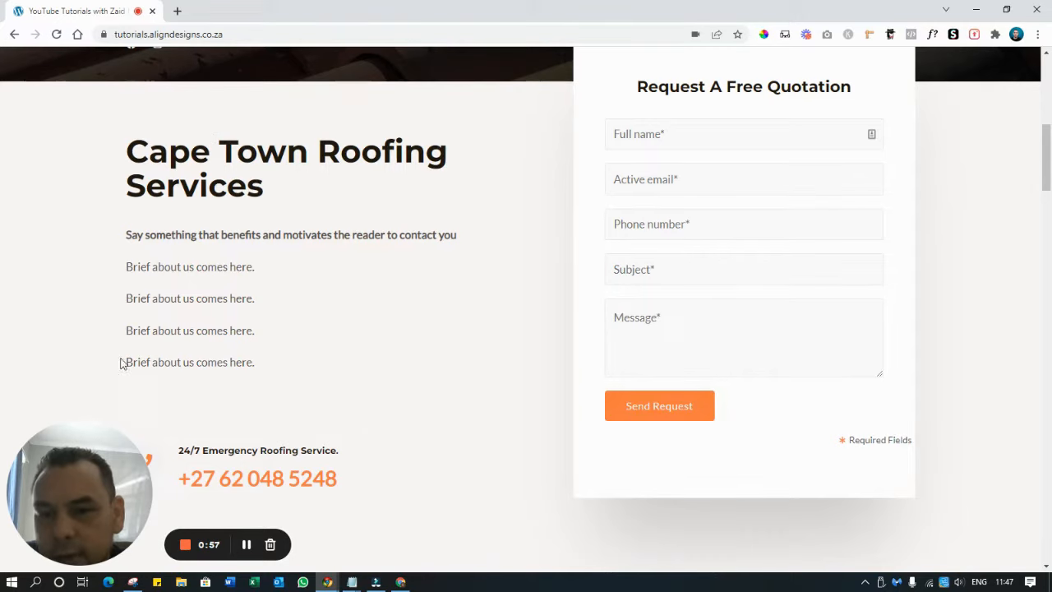
scroll(221, 335, down, 2)
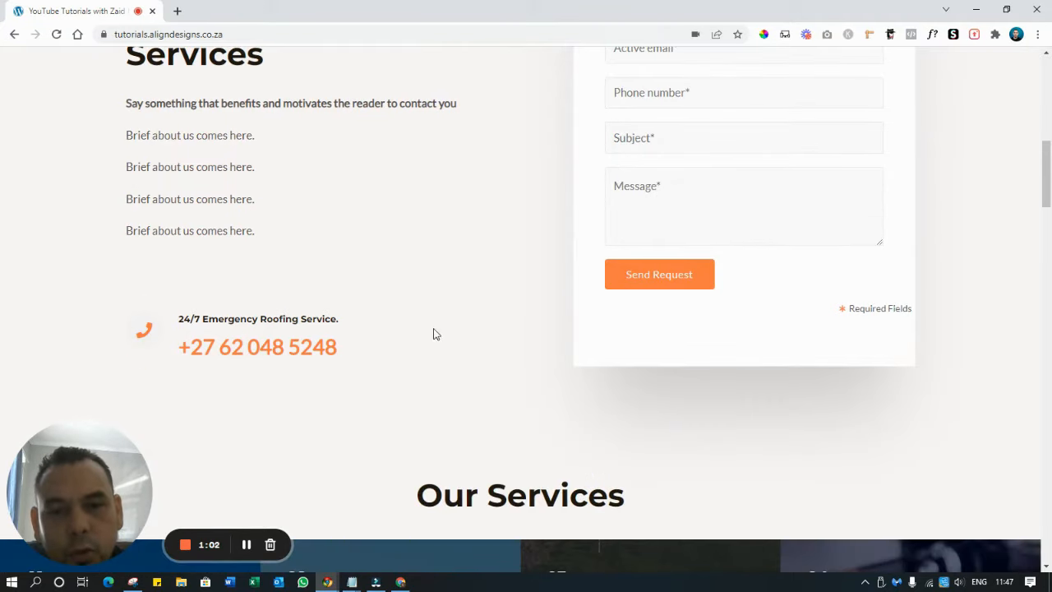
scroll(432, 334, up, 10)
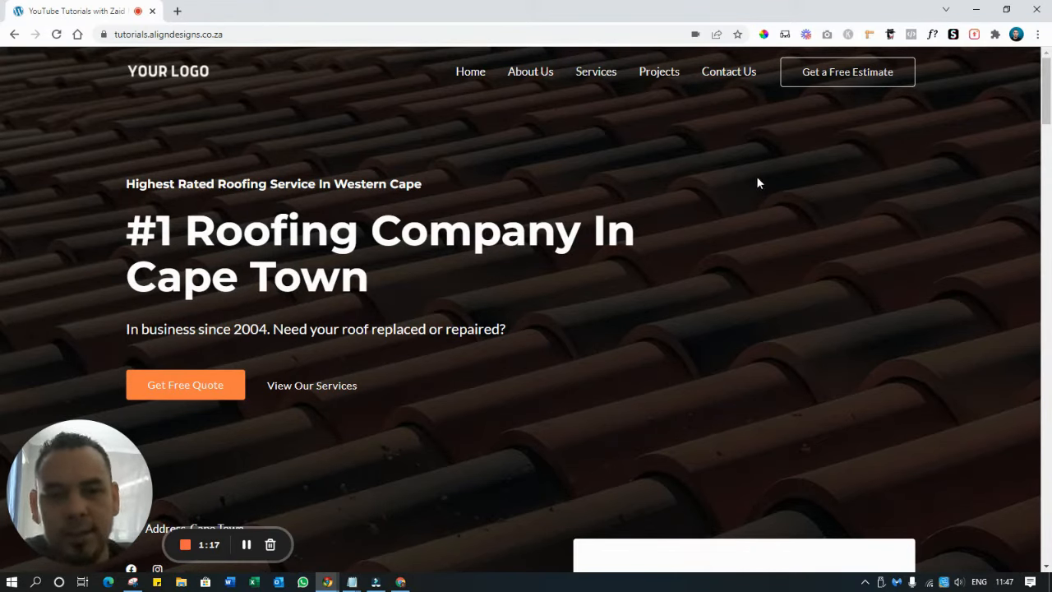
scroll(756, 178, down, 2)
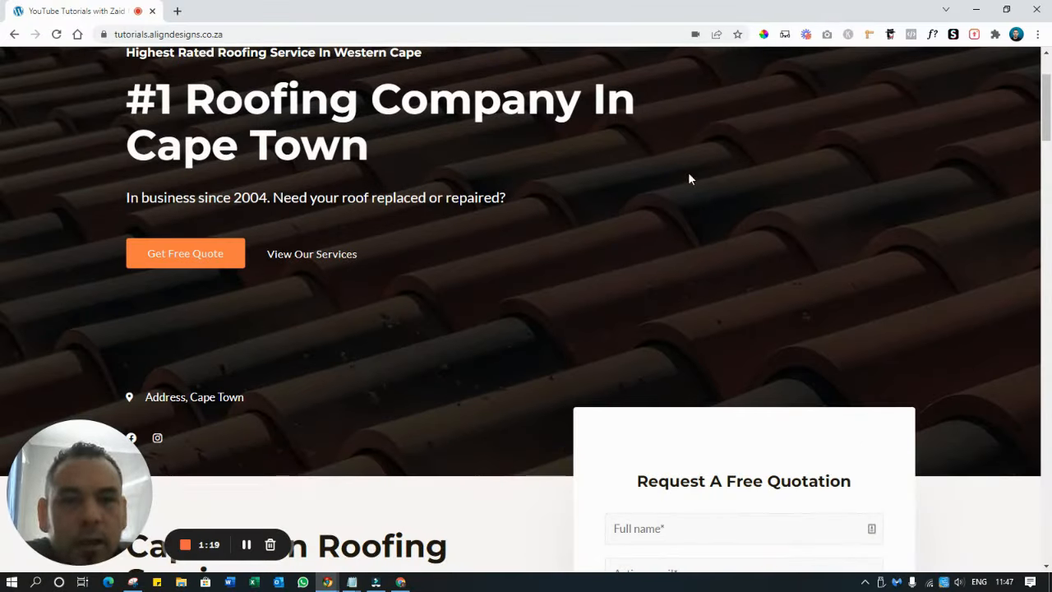
scroll(499, 276, down, 7)
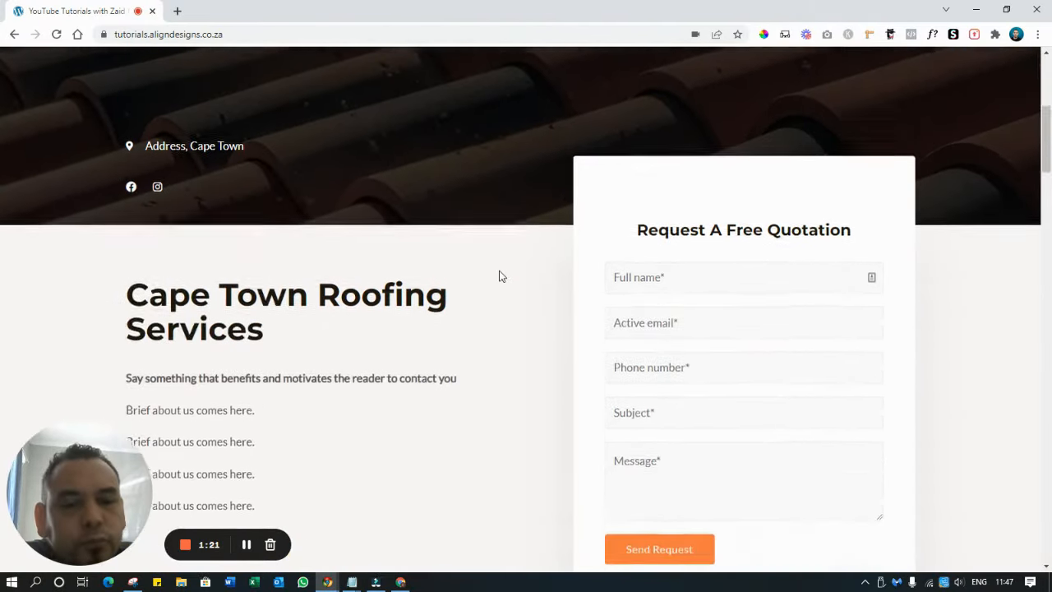
scroll(75, 123, up, 2)
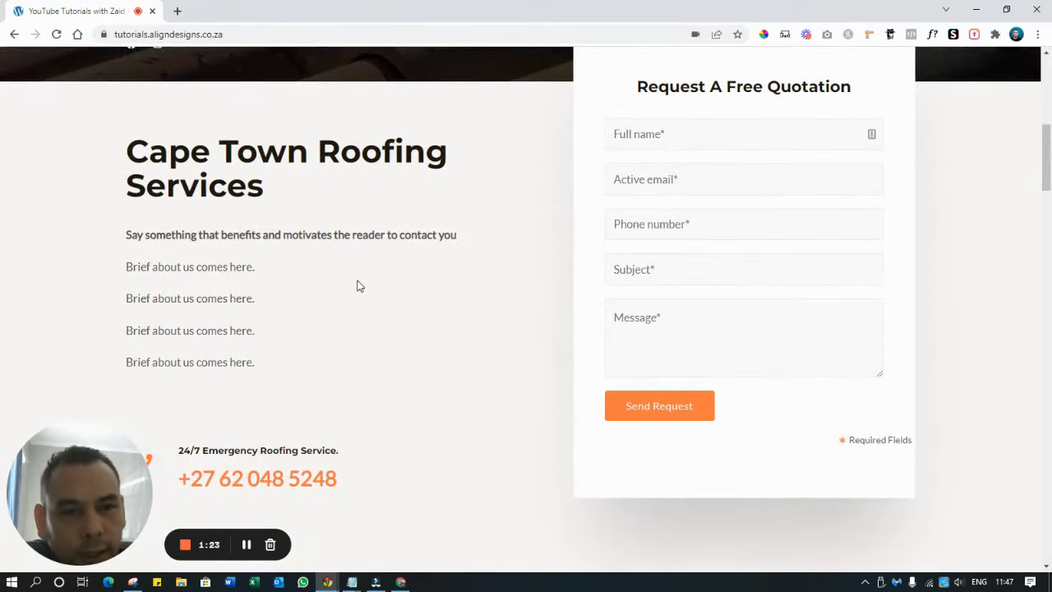
scroll(358, 272, down, 5)
scroll(359, 252, up, 1)
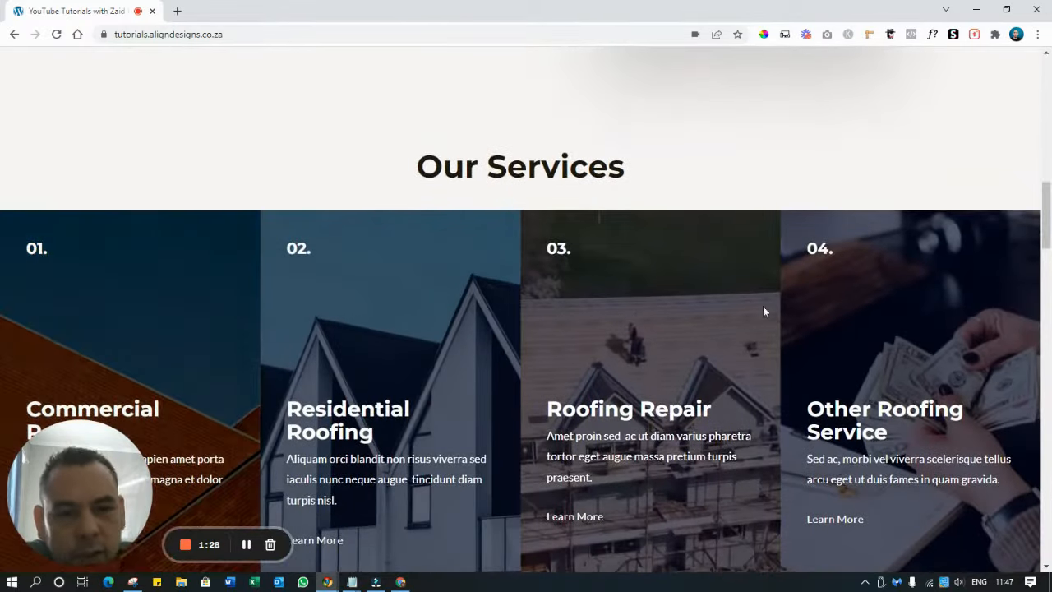
scroll(781, 309, down, 2)
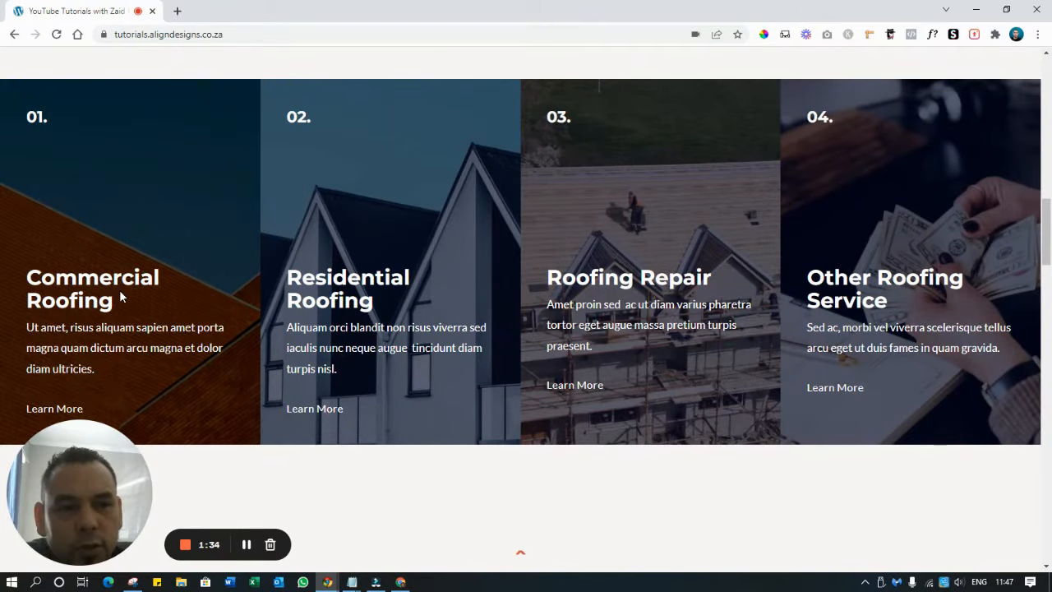
scroll(120, 292, down, 1)
scroll(119, 292, up, 1)
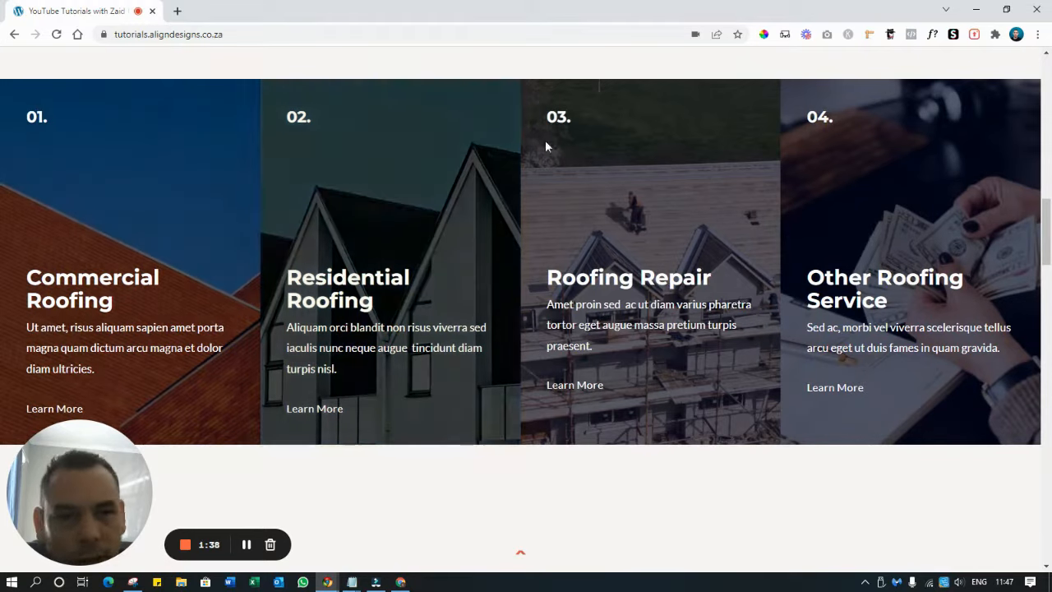
scroll(131, 287, down, 1)
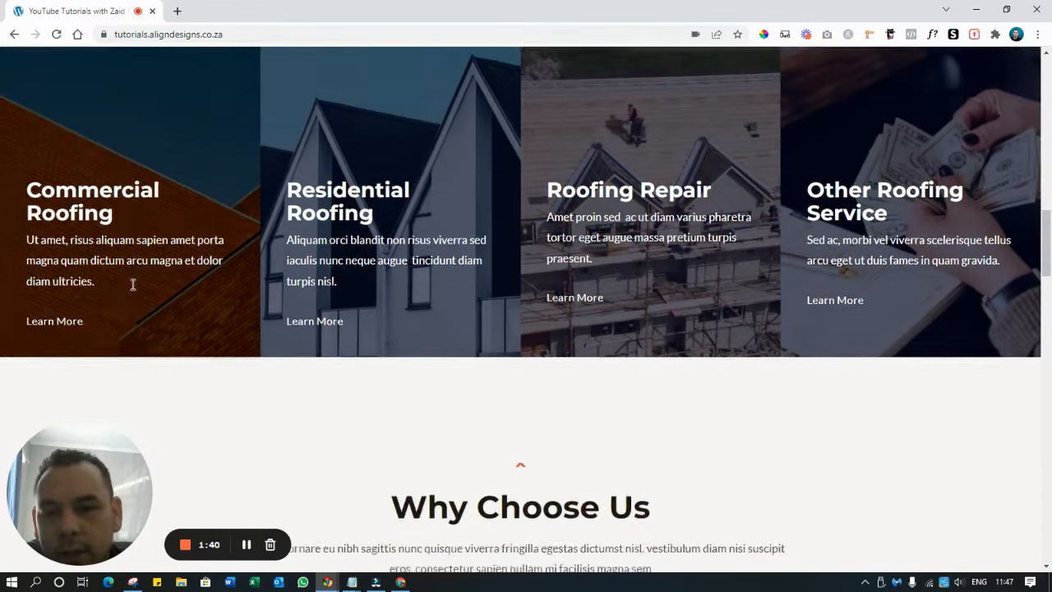
scroll(137, 270, down, 4)
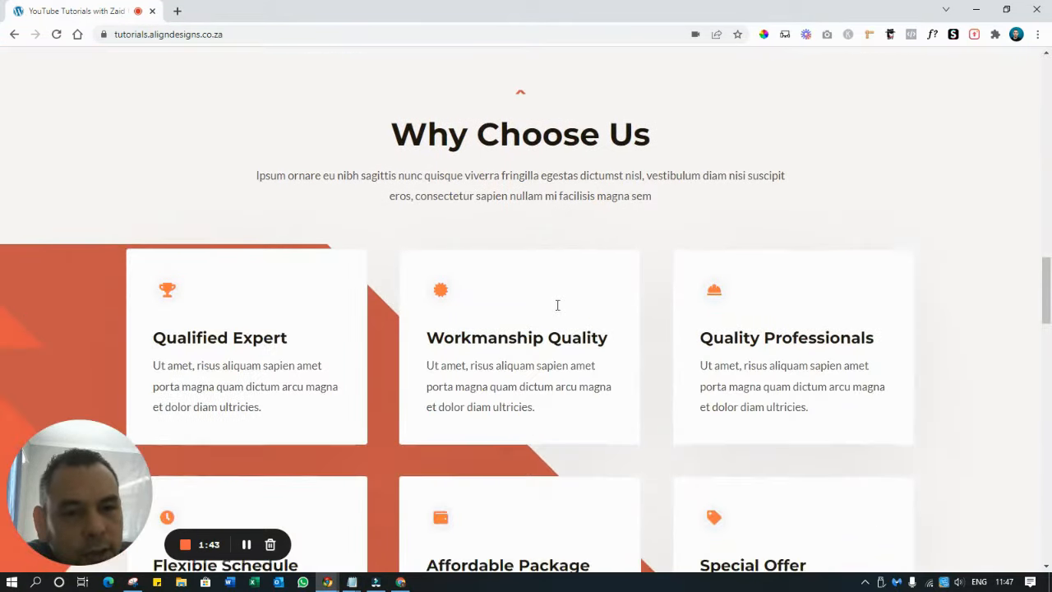
scroll(557, 305, down, 2)
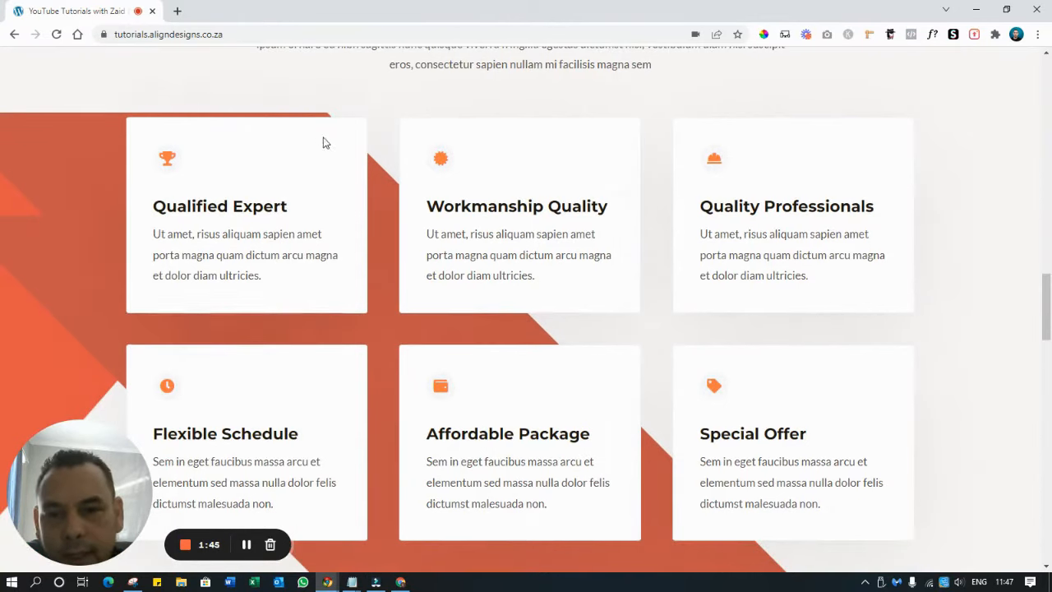
scroll(734, 197, down, 6)
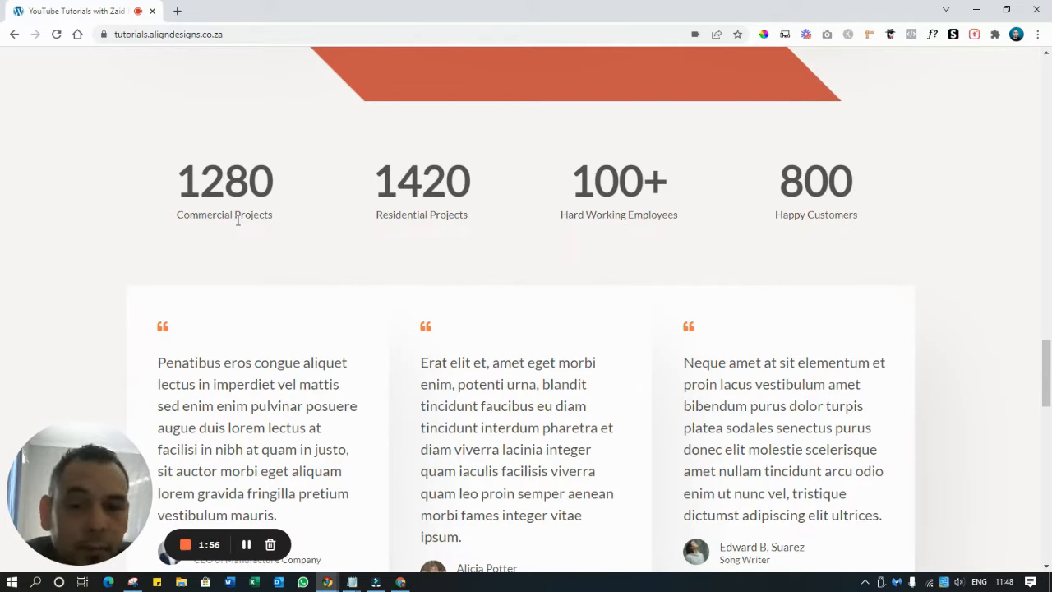
scroll(238, 222, down, 2)
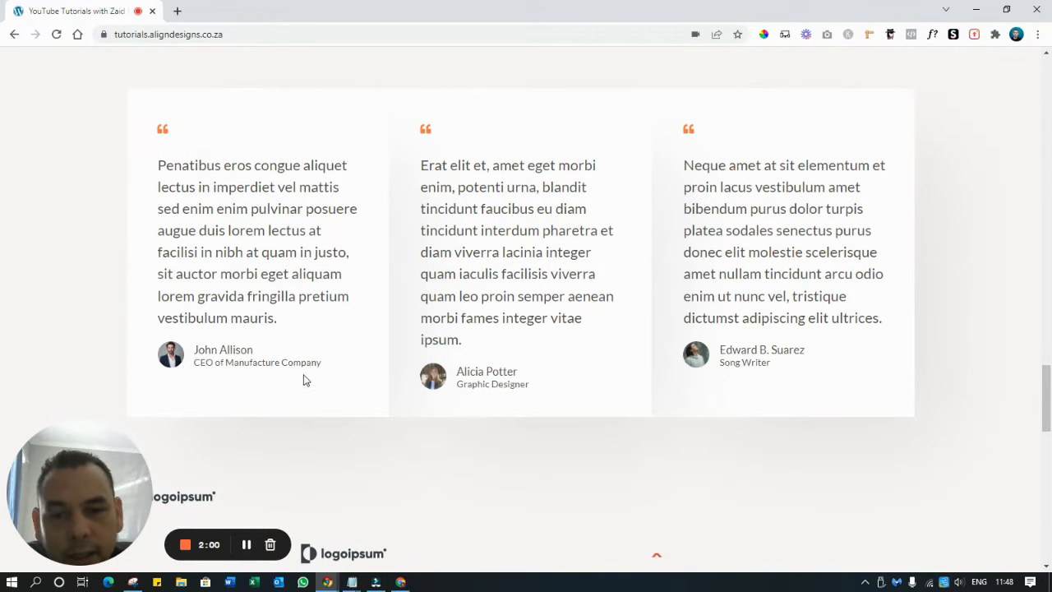
scroll(301, 376, down, 4)
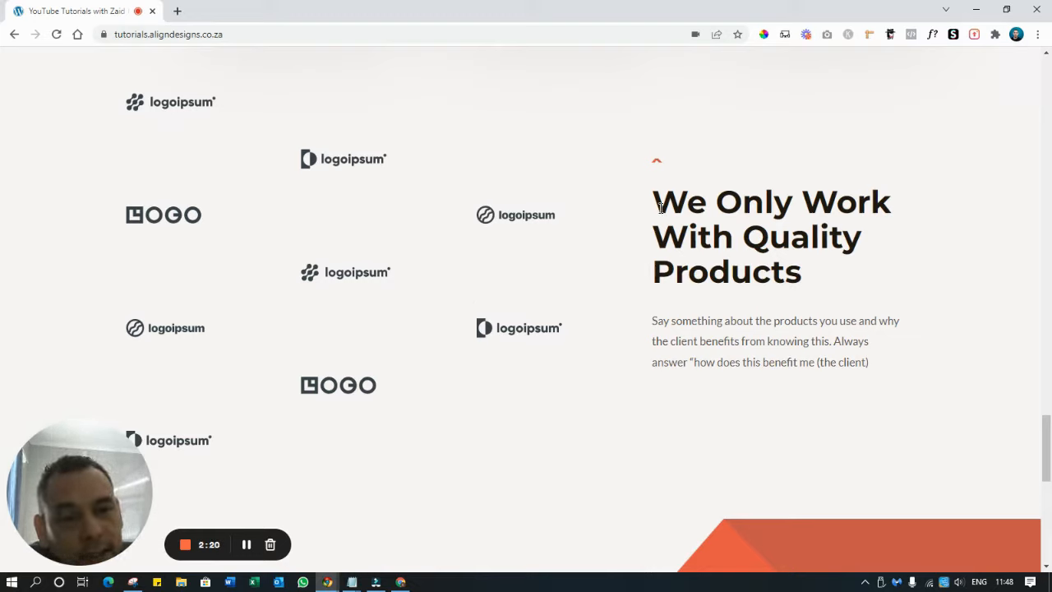
Highlight the 'We Only Work With Quality Products' heading and scroll through the surrounding content
drag(657, 205, 961, 265)
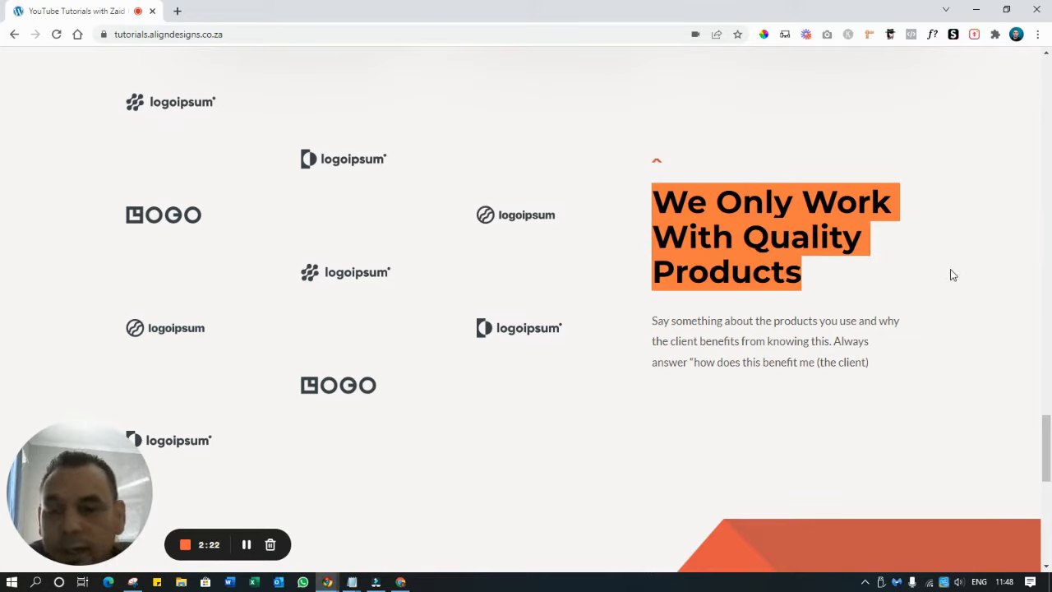
scroll(526, 244, down, 4)
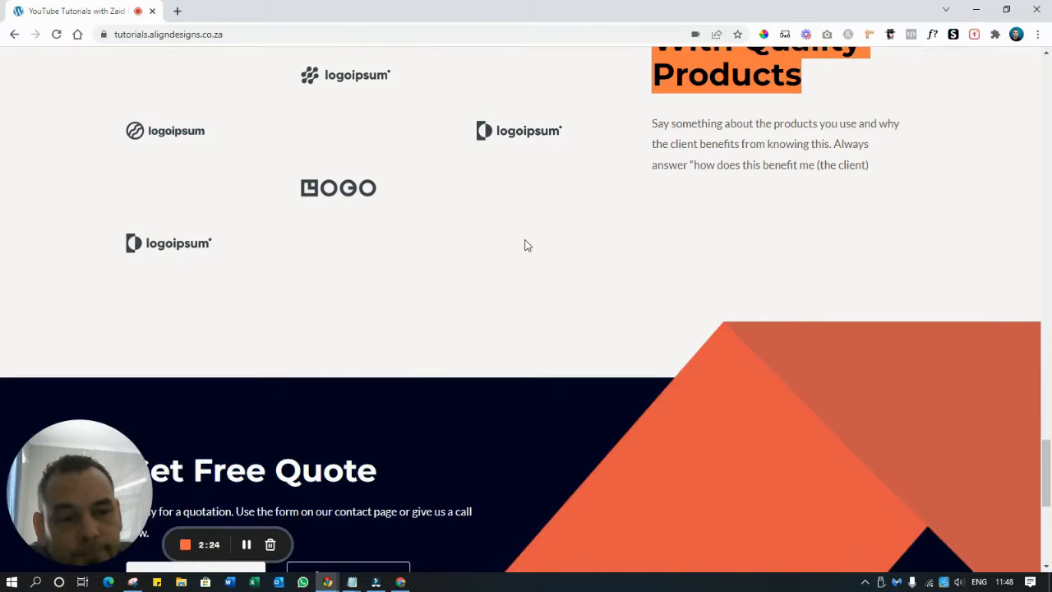
scroll(576, 245, down, 1)
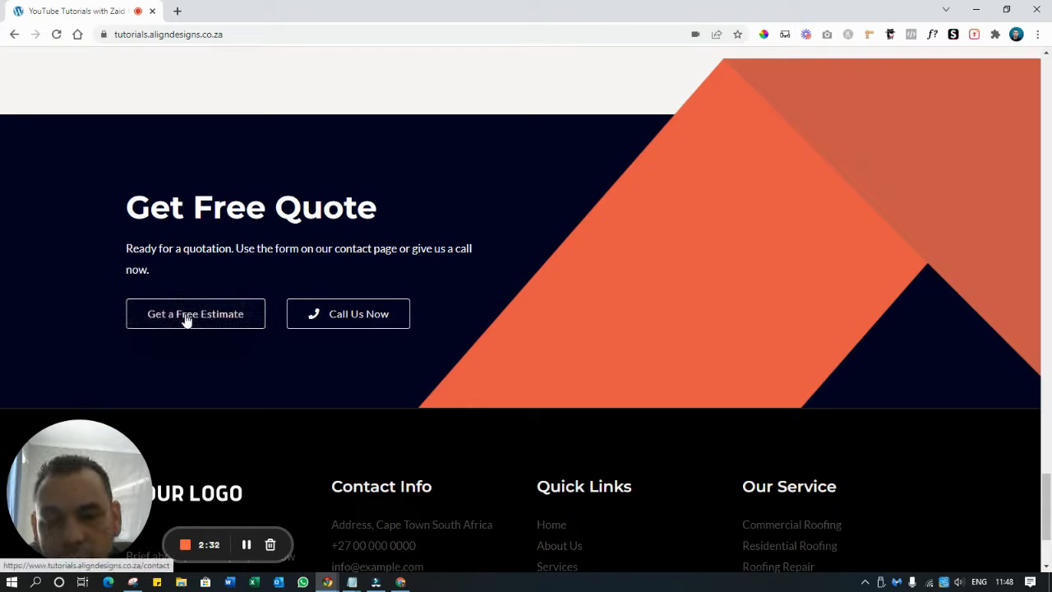
scroll(346, 320, down, 2)
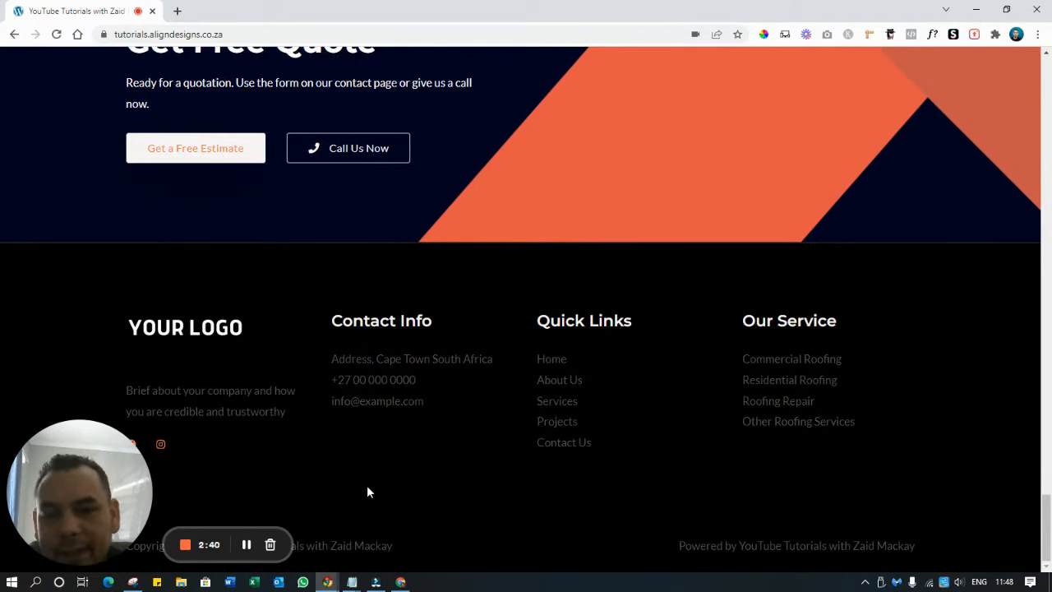
scroll(619, 356, up, 20)
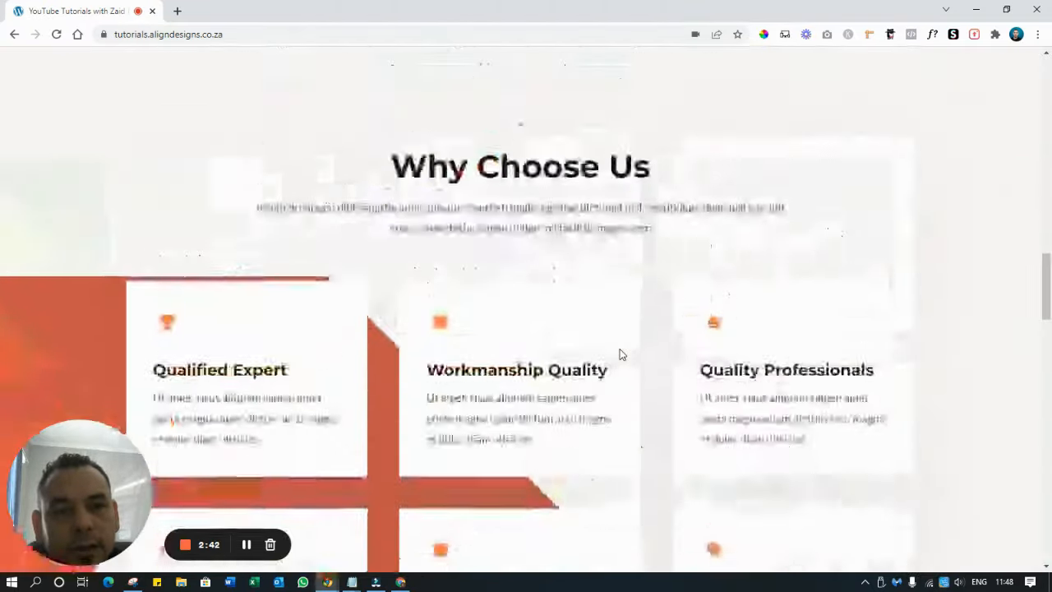
scroll(620, 354, up, 15)
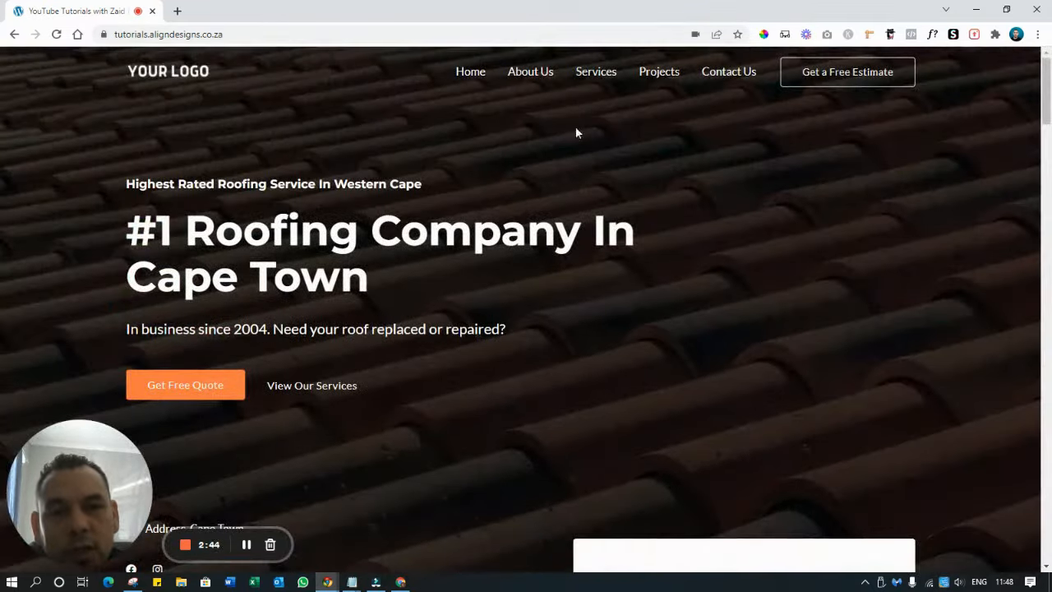
Go to About Us from the top navigation and scroll through that page
click(530, 71)
scroll(544, 273, down, 6)
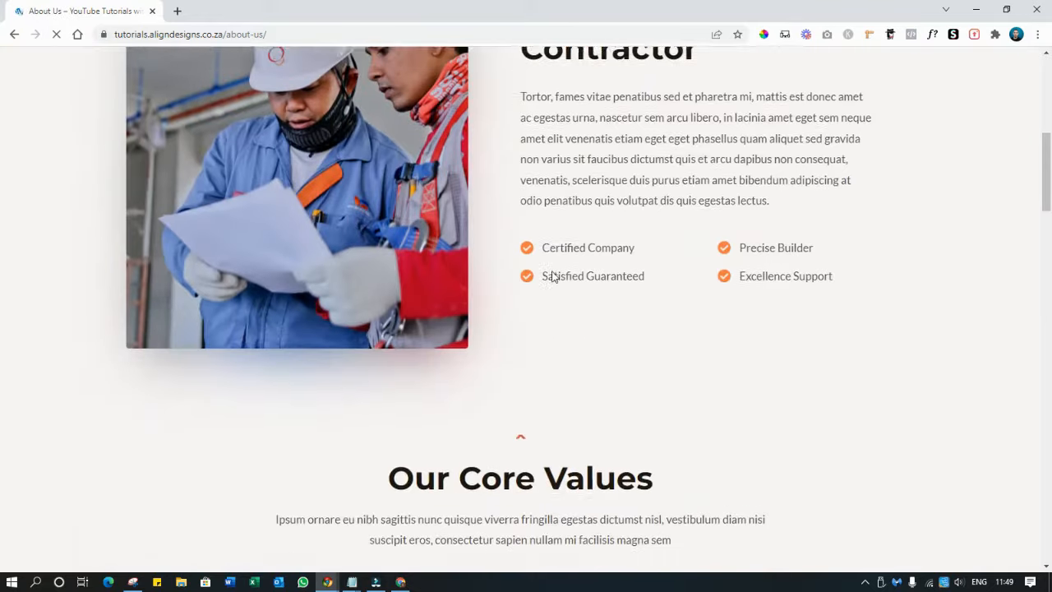
scroll(551, 275, down, 8)
scroll(552, 275, up, 9)
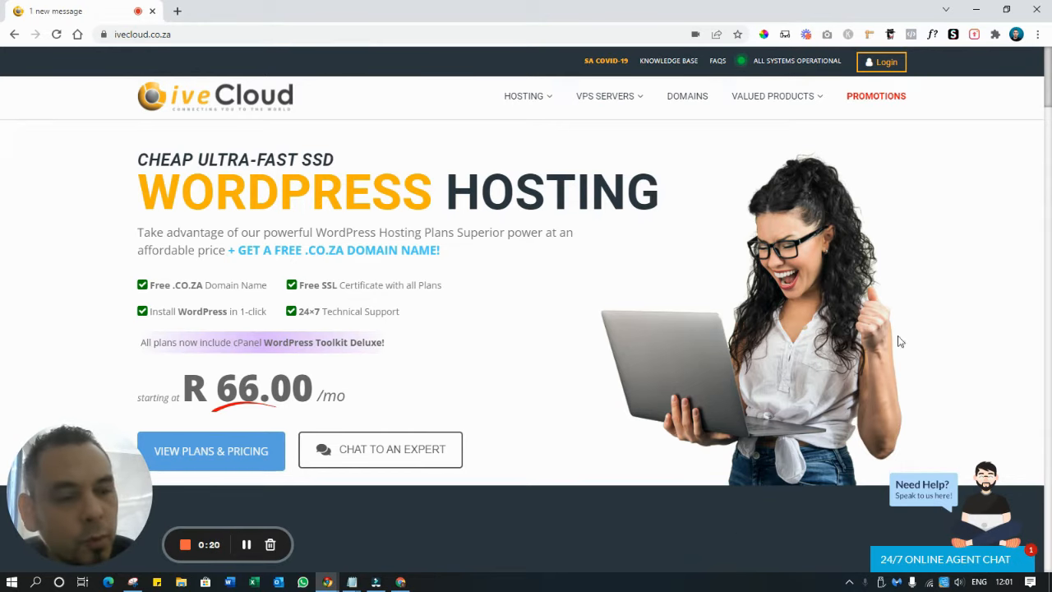
Open the live support chat, then go to the WordPress Hosting plans page from the Hosting menu
click(934, 559)
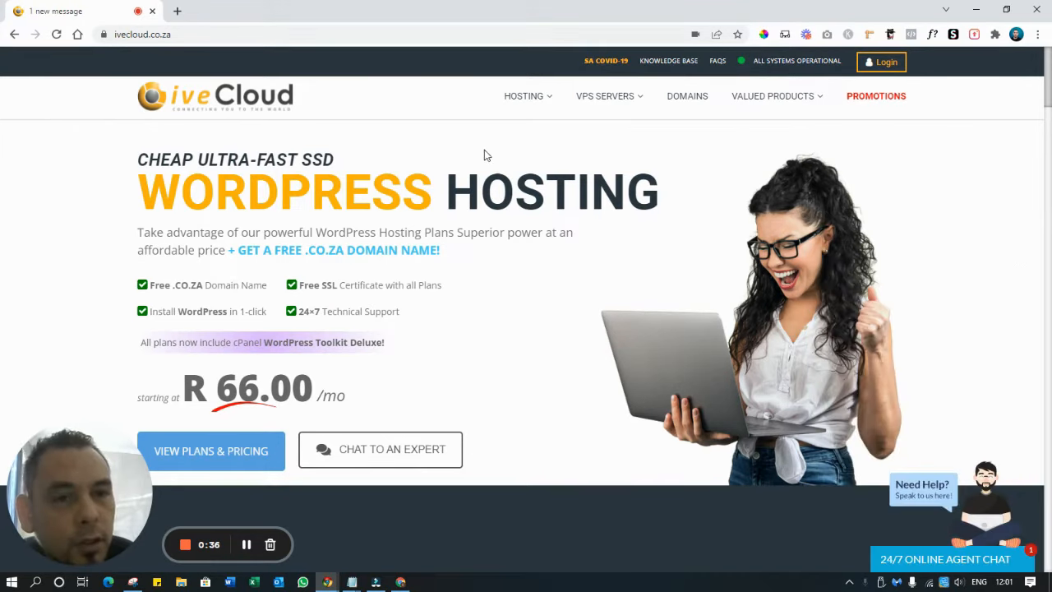
click(119, 35)
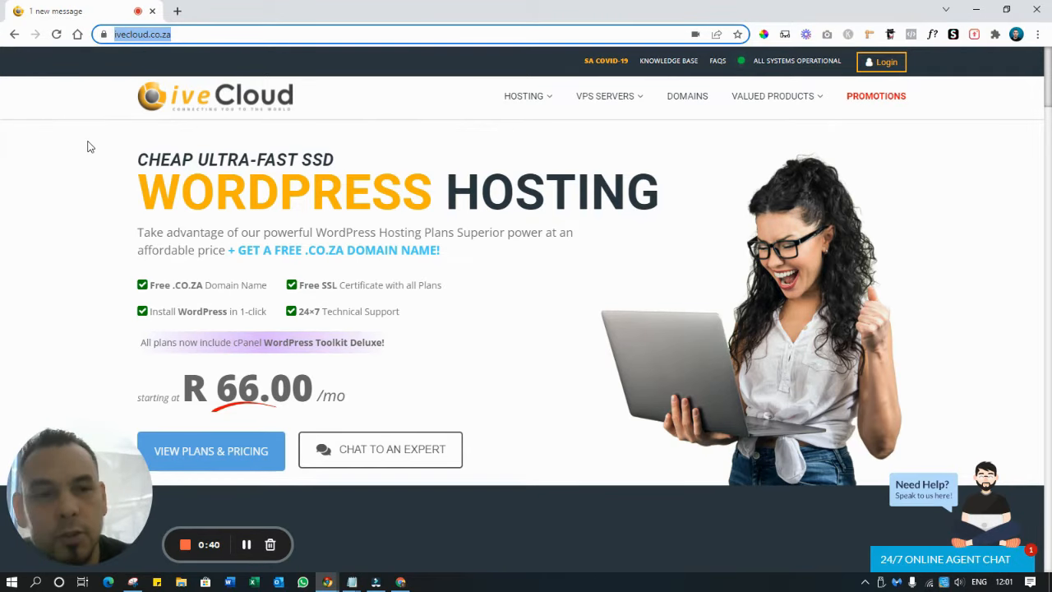
mouse_move(524, 96)
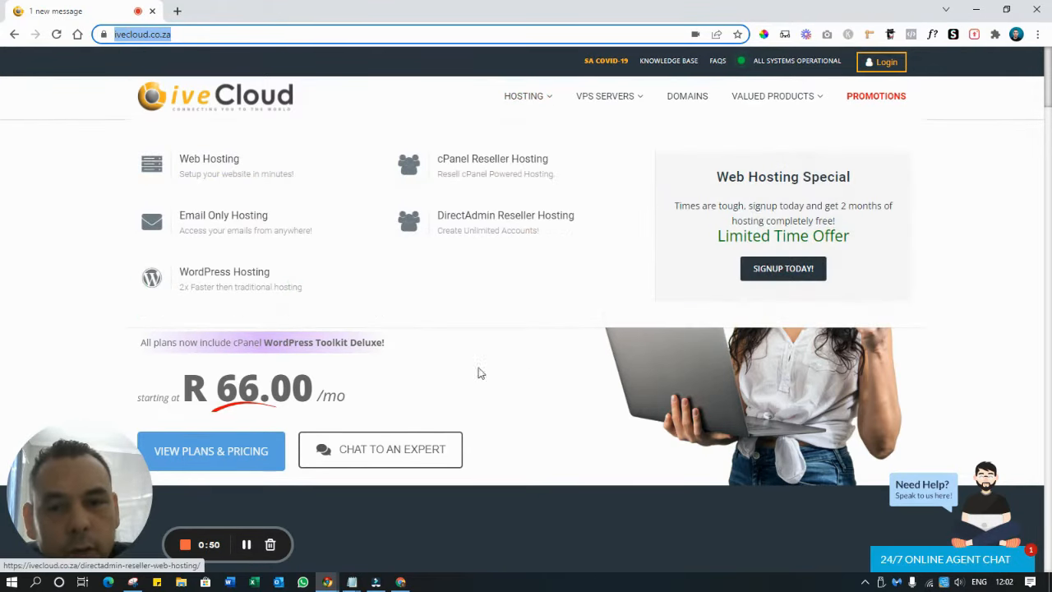
click(238, 281)
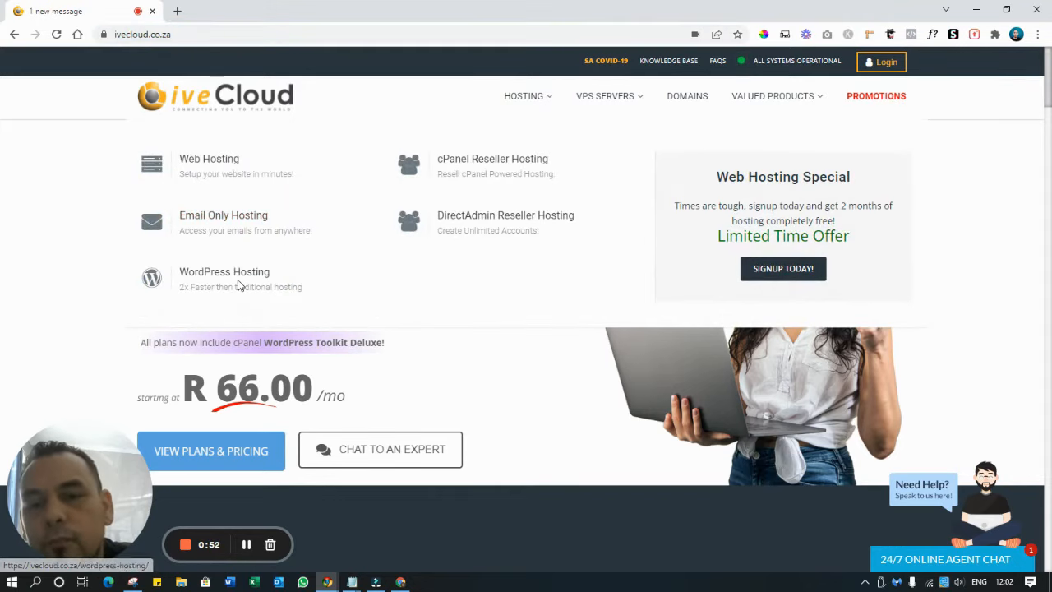
click(220, 275)
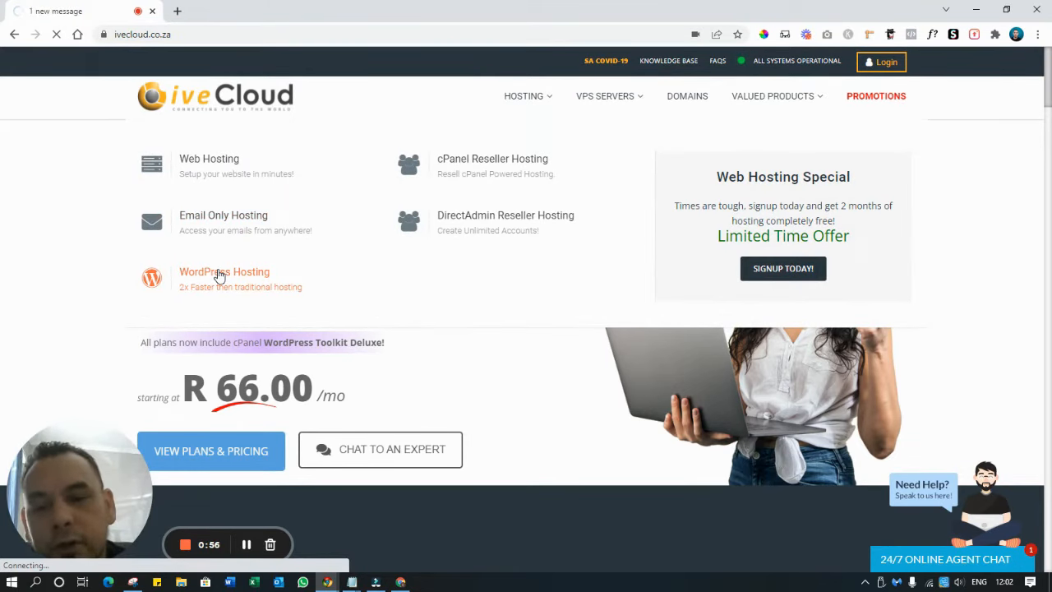
click(219, 276)
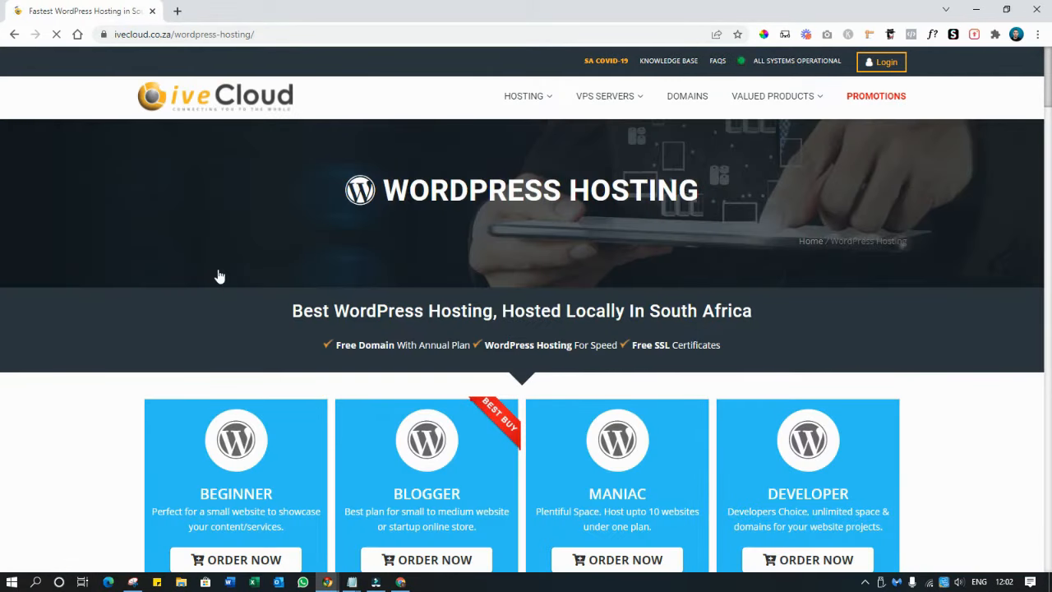
Scroll down to the hosting plans and choose ORDER NOW under Beginner
scroll(230, 280, down, 3)
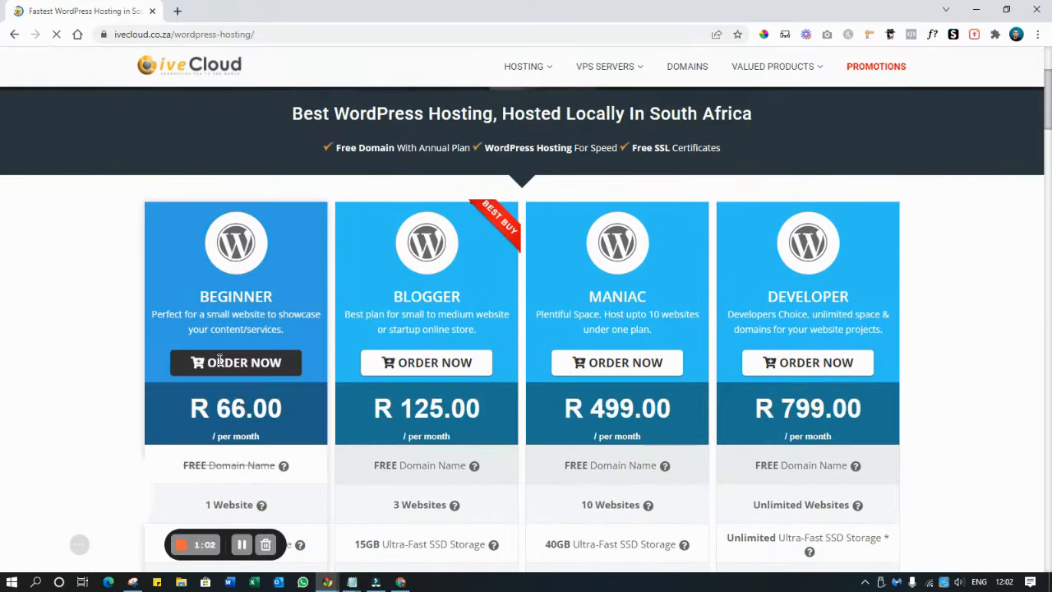
scroll(220, 398, down, 4)
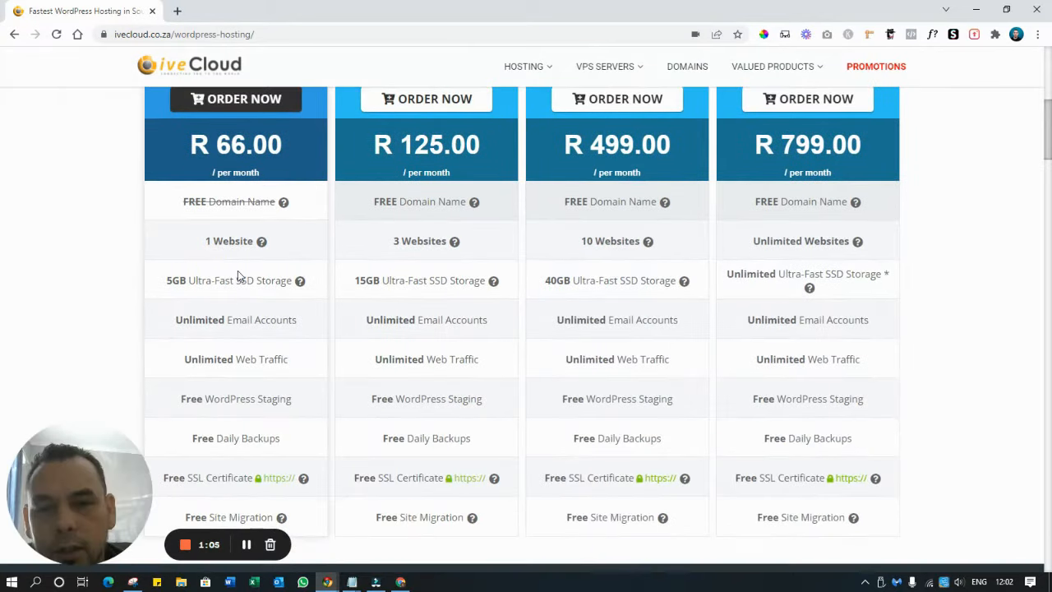
scroll(230, 282, down, 2)
scroll(228, 278, up, 3)
click(233, 169)
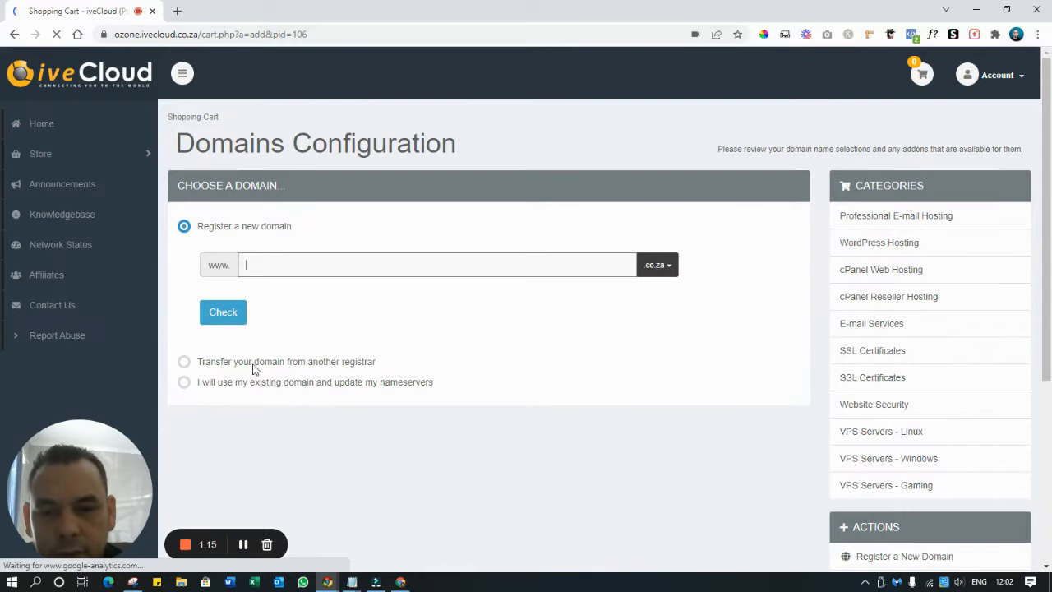
Enter yourbusinessdomain under 'Register a new domain' and check that the domain is available
click(185, 366)
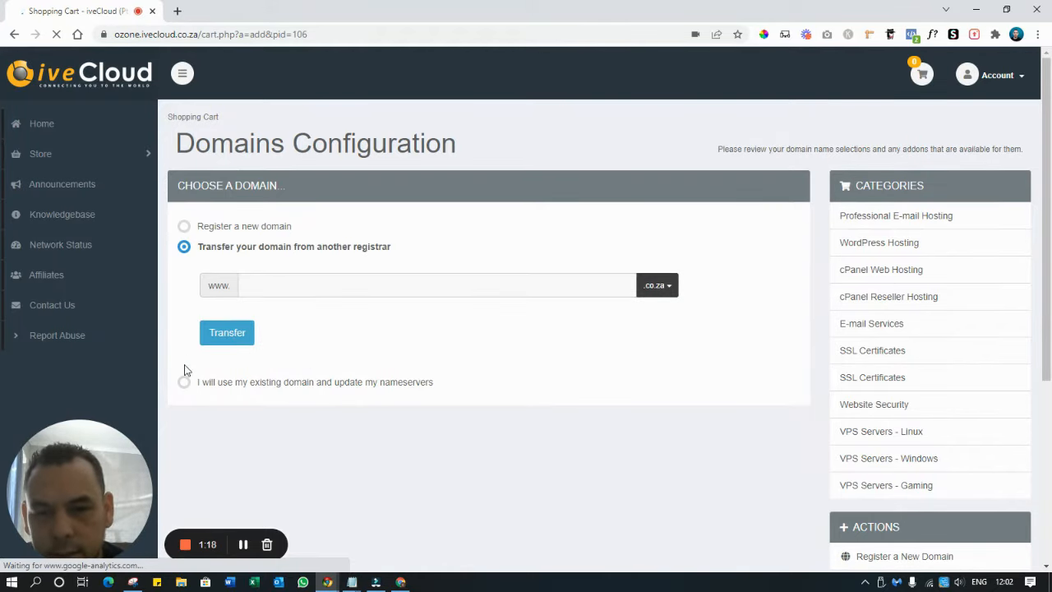
click(184, 227)
click(309, 263)
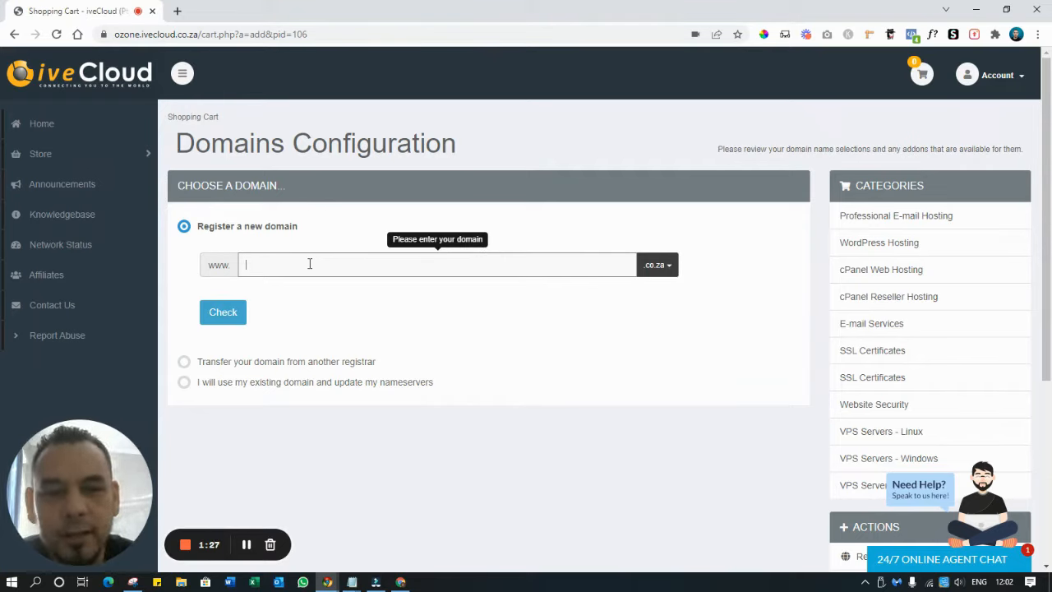
text(ou)
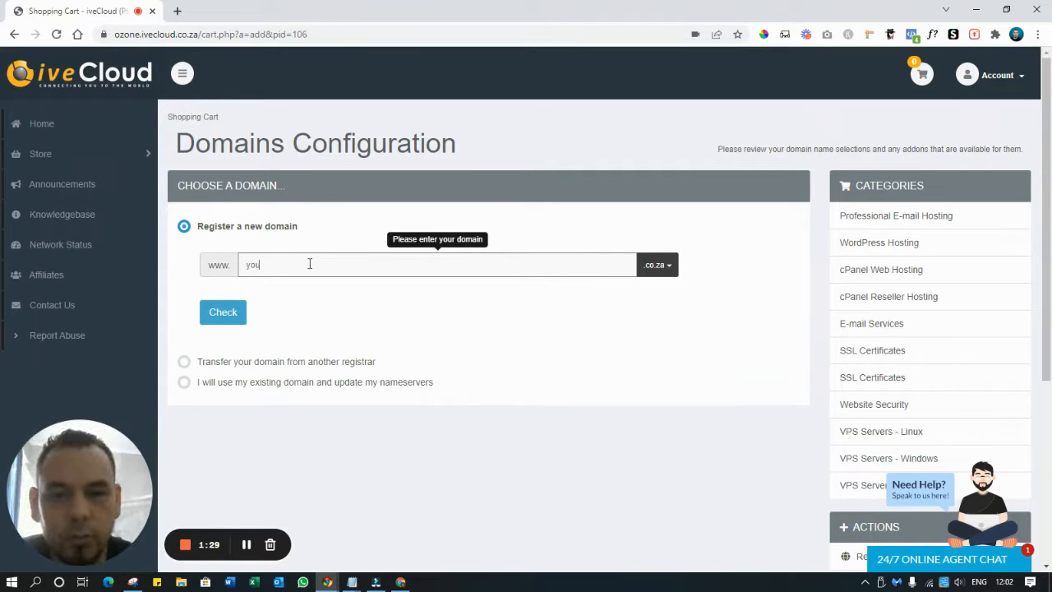
text(rbusiness)
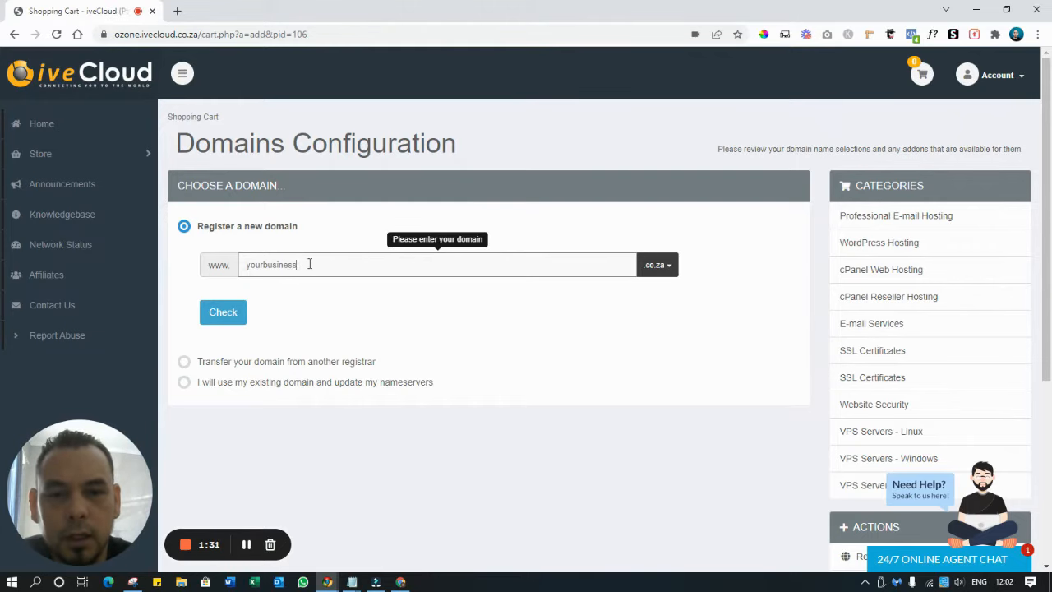
text(domain)
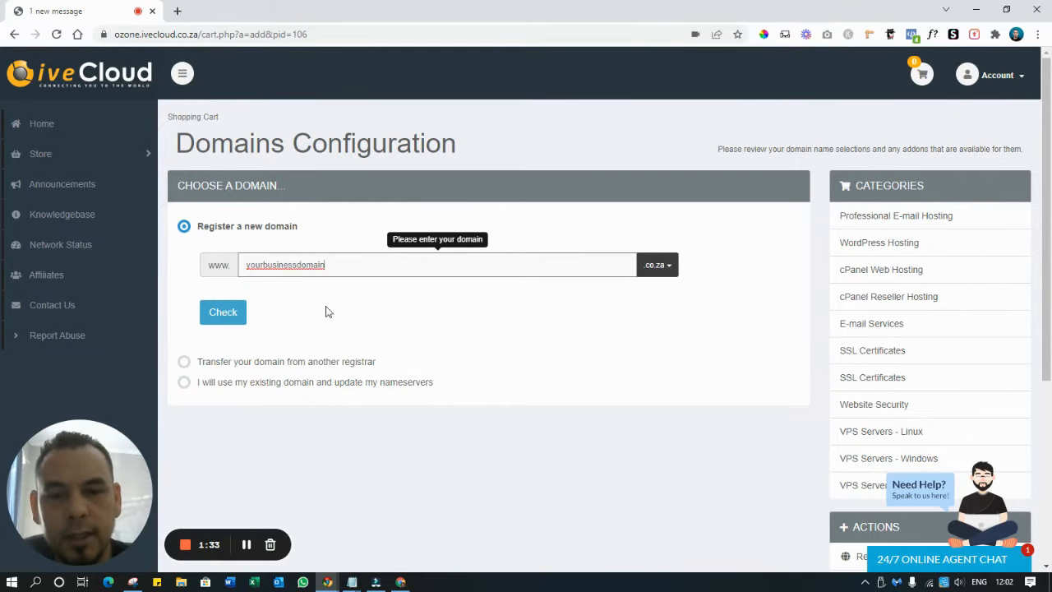
click(220, 316)
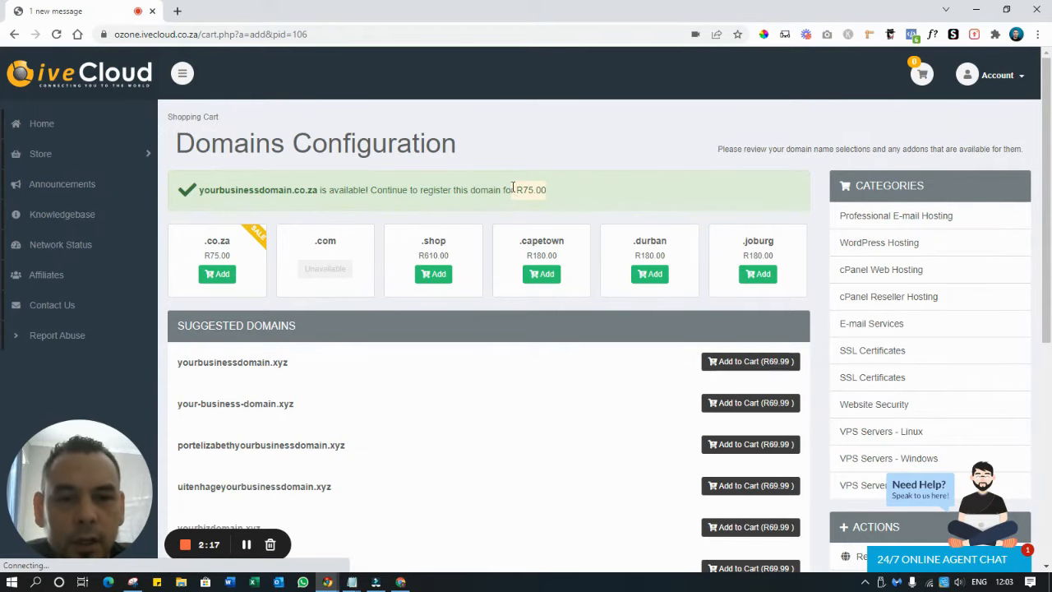
Scroll through the cart and switch the Beginner plan's billing cycle to the 12 month price
scroll(644, 183, down, 5)
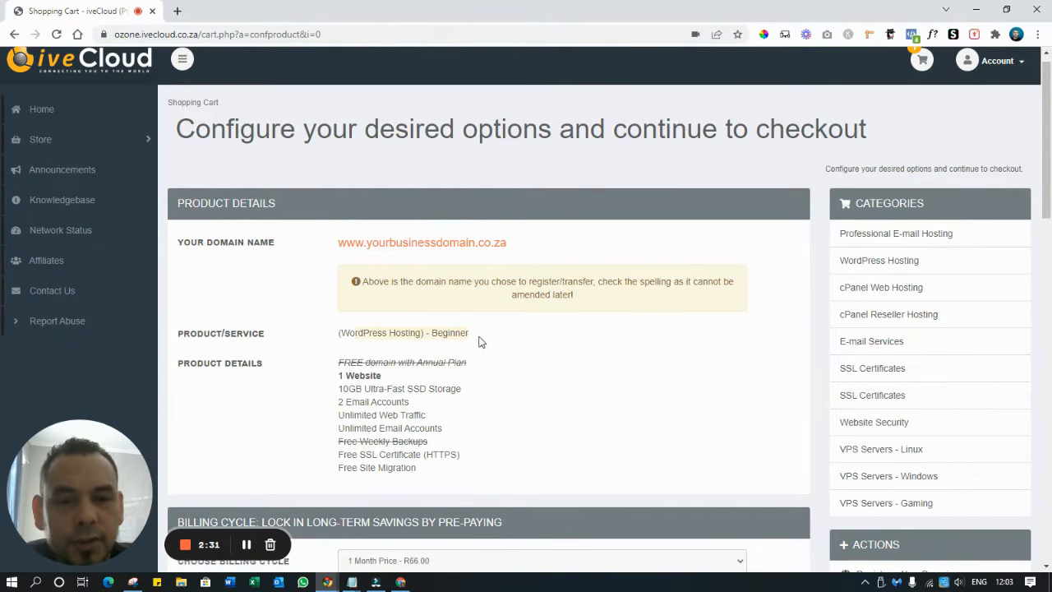
scroll(483, 342, down, 2)
scroll(520, 212, down, 2)
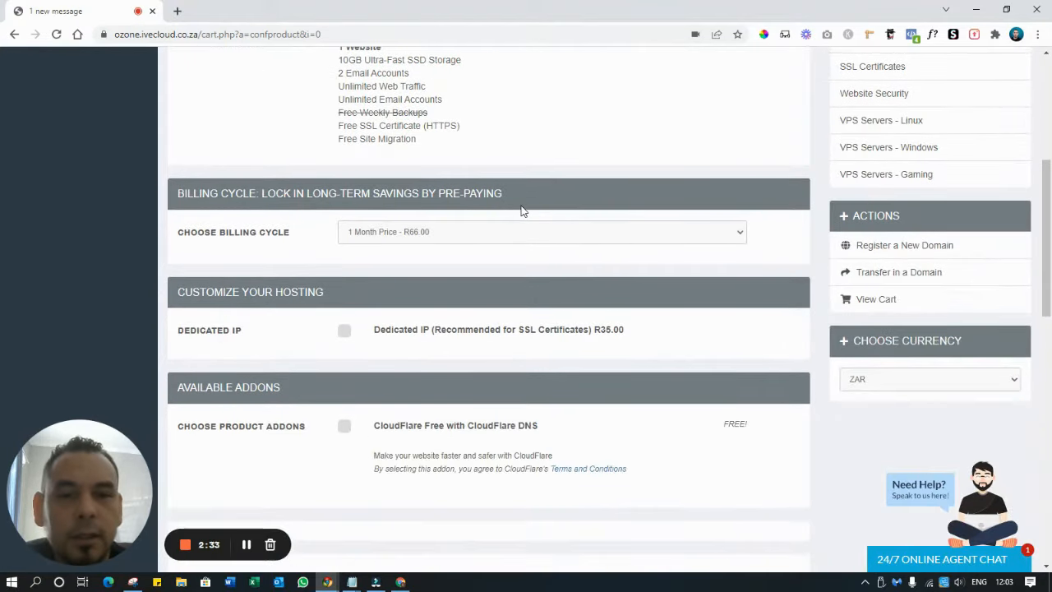
scroll(521, 211, down, 2)
scroll(396, 189, up, 2)
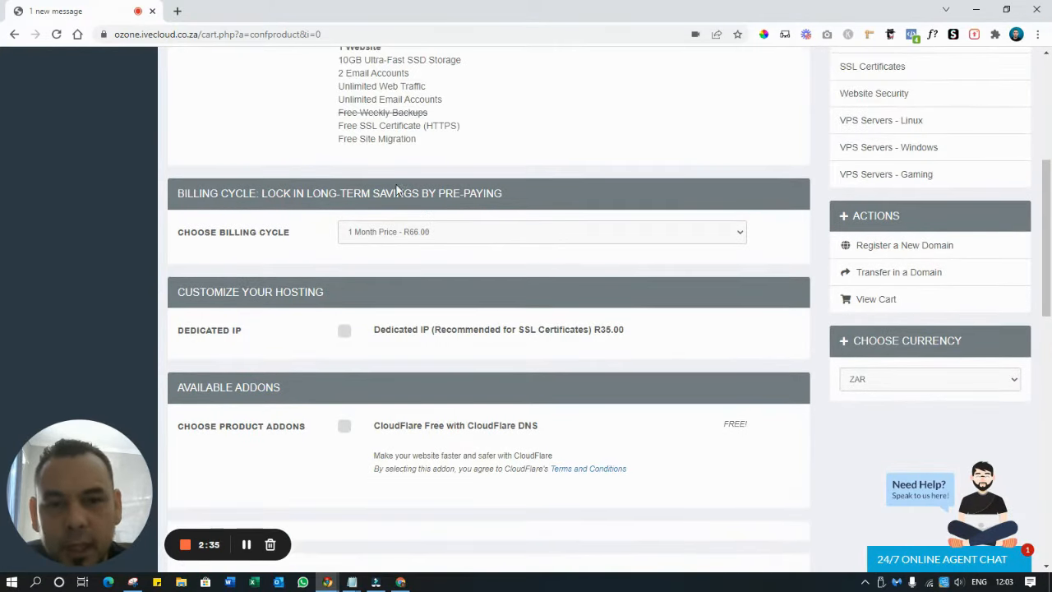
click(438, 239)
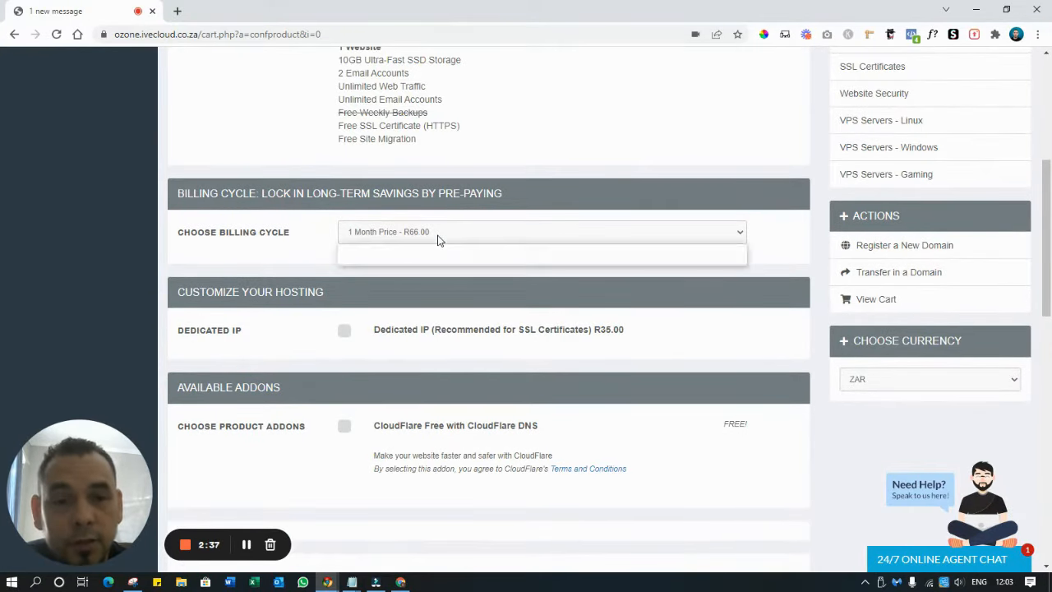
click(440, 264)
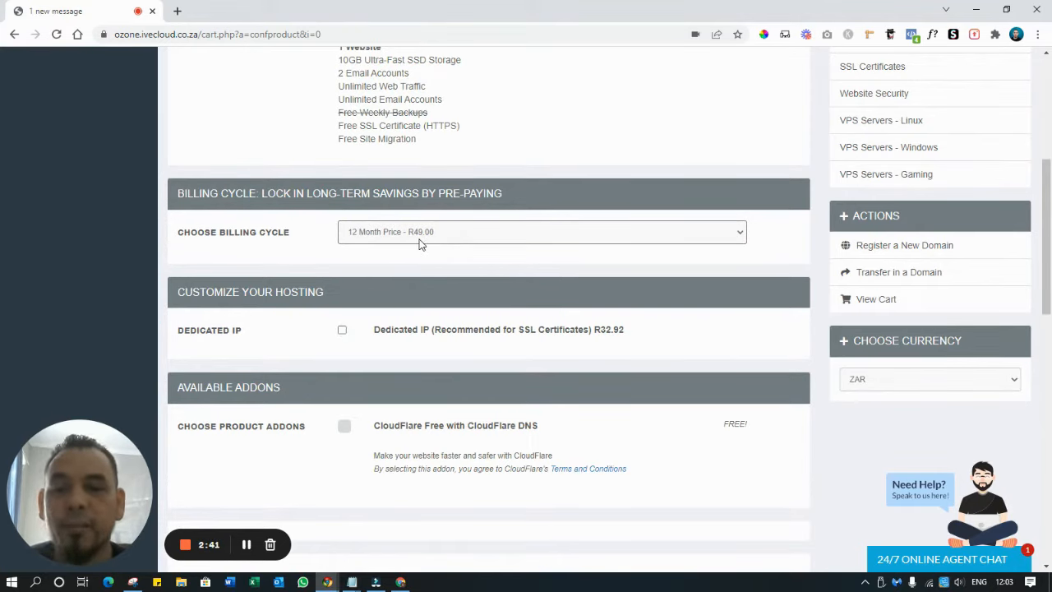
Calculate 49*12 in a new Google tab, then return to the cart
click(175, 13)
text(49*12)
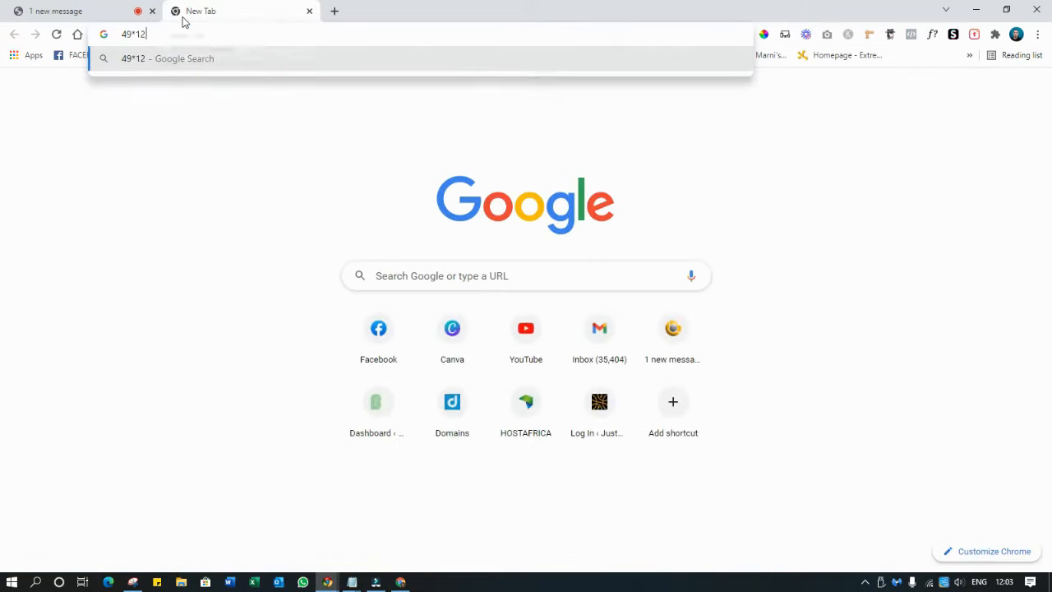
key(Return)
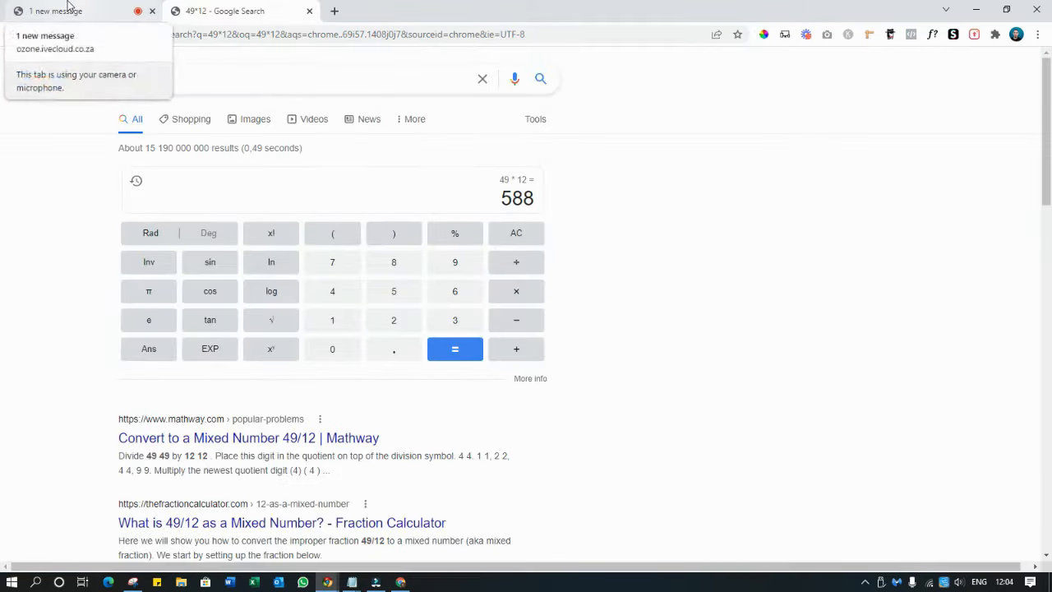
click(49, 11)
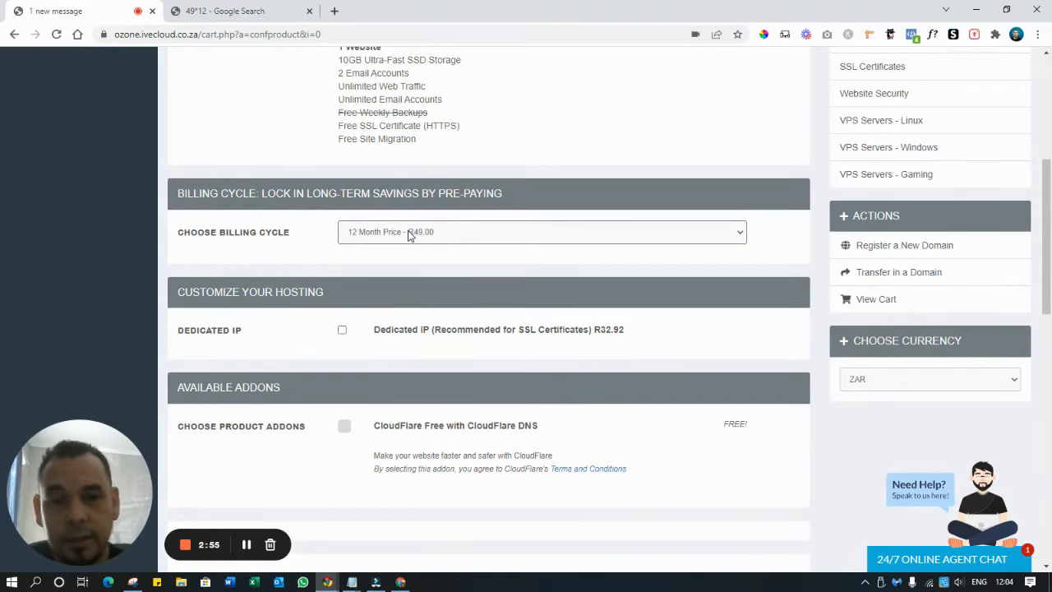
Set billing back to the 1 Month Price and continue to Review & Checkout
scroll(658, 173, down, 5)
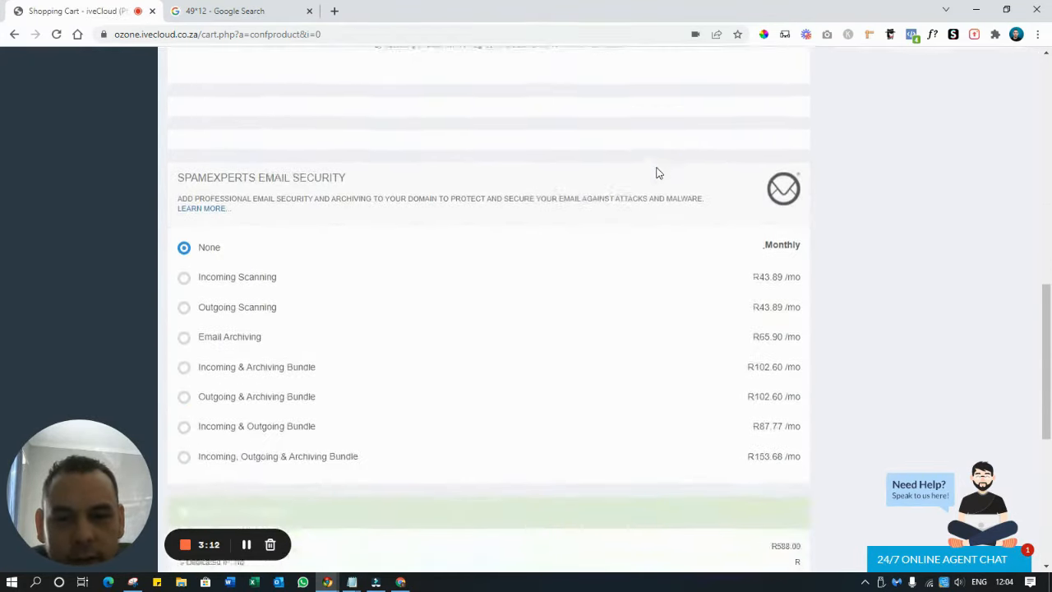
scroll(658, 172, down, 5)
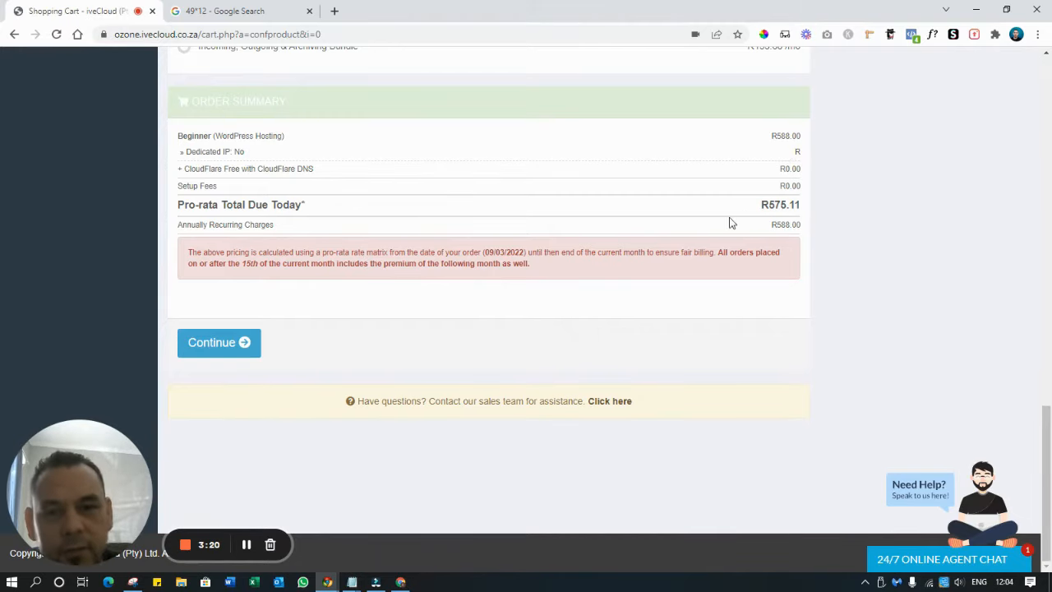
scroll(511, 255, up, 10)
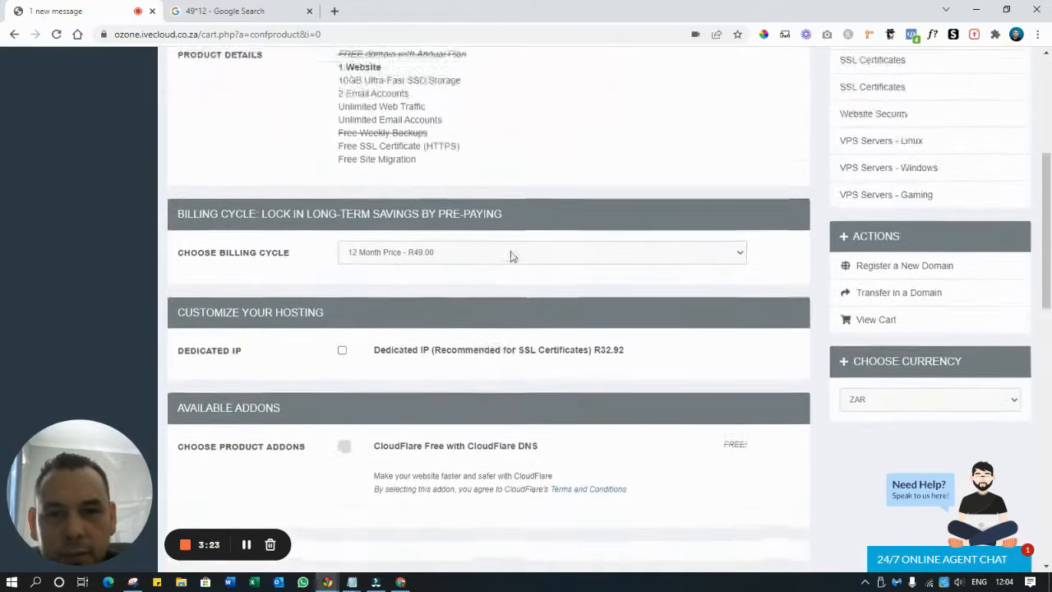
click(483, 255)
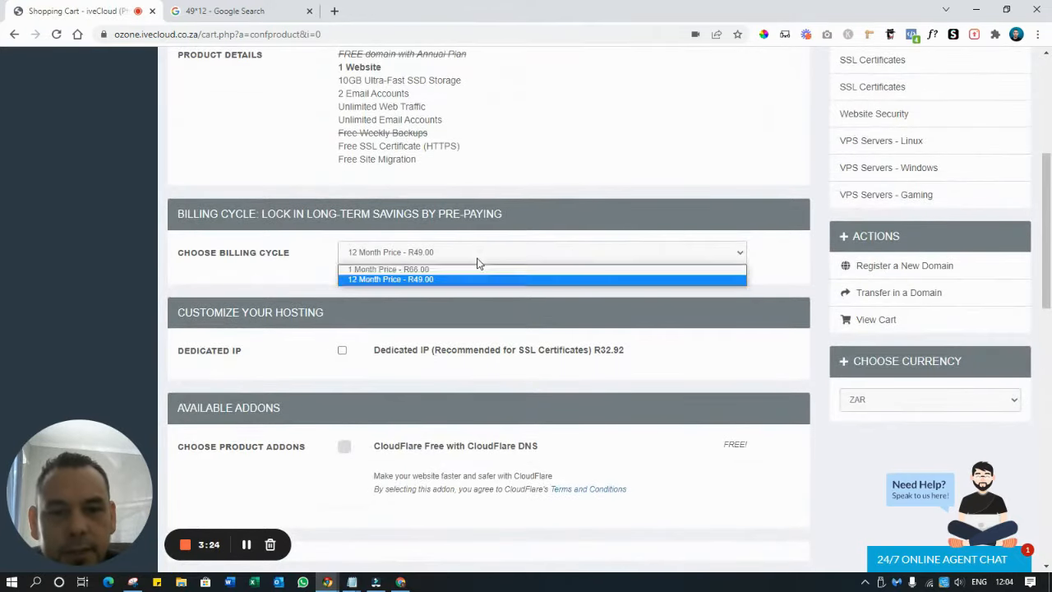
click(467, 268)
scroll(468, 280, down, 10)
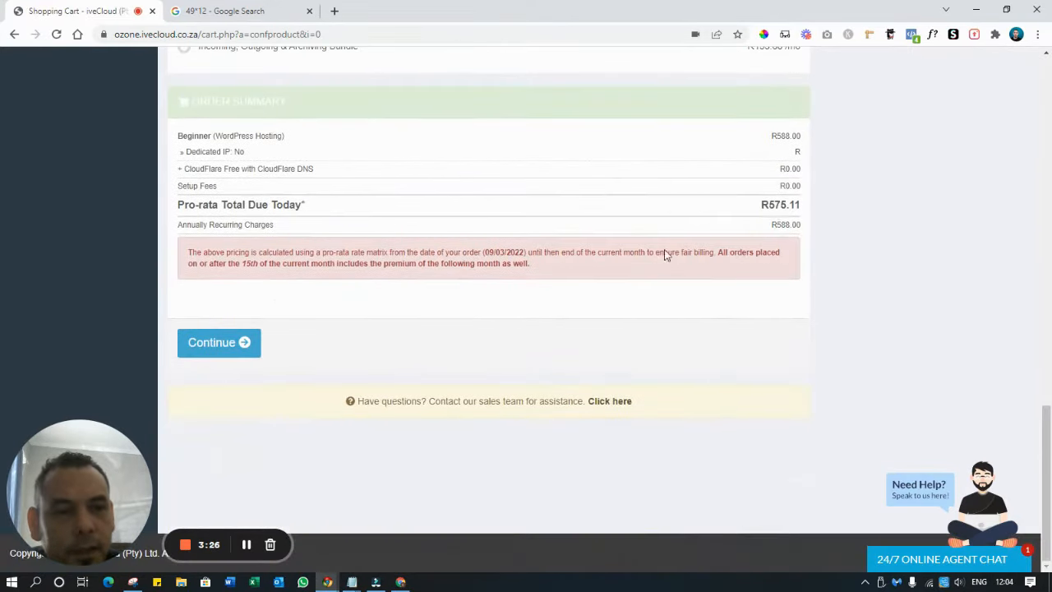
scroll(567, 211, up, 4)
scroll(568, 212, down, 5)
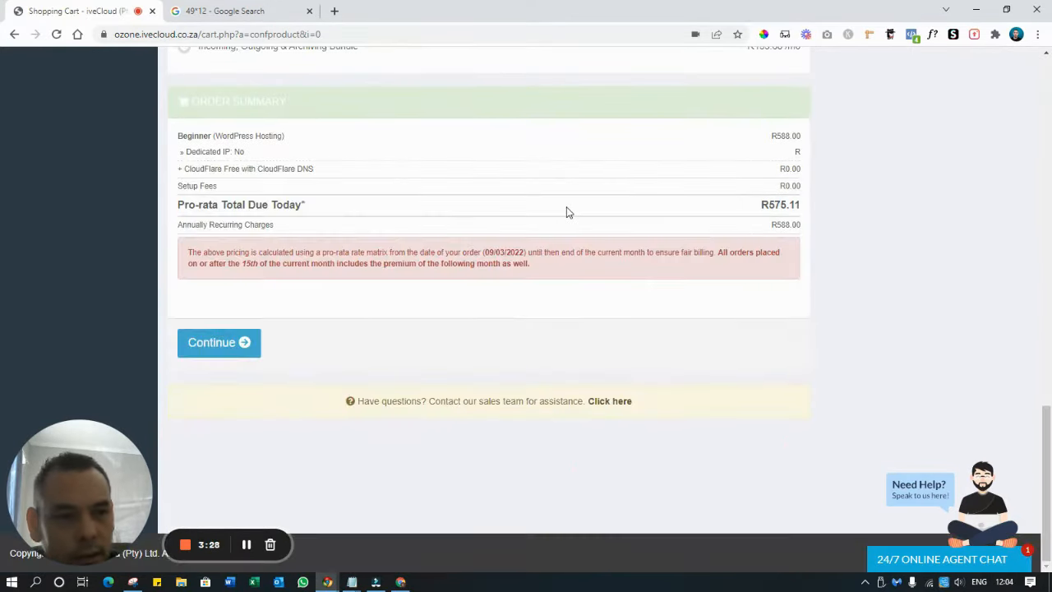
scroll(811, 284, down, 2)
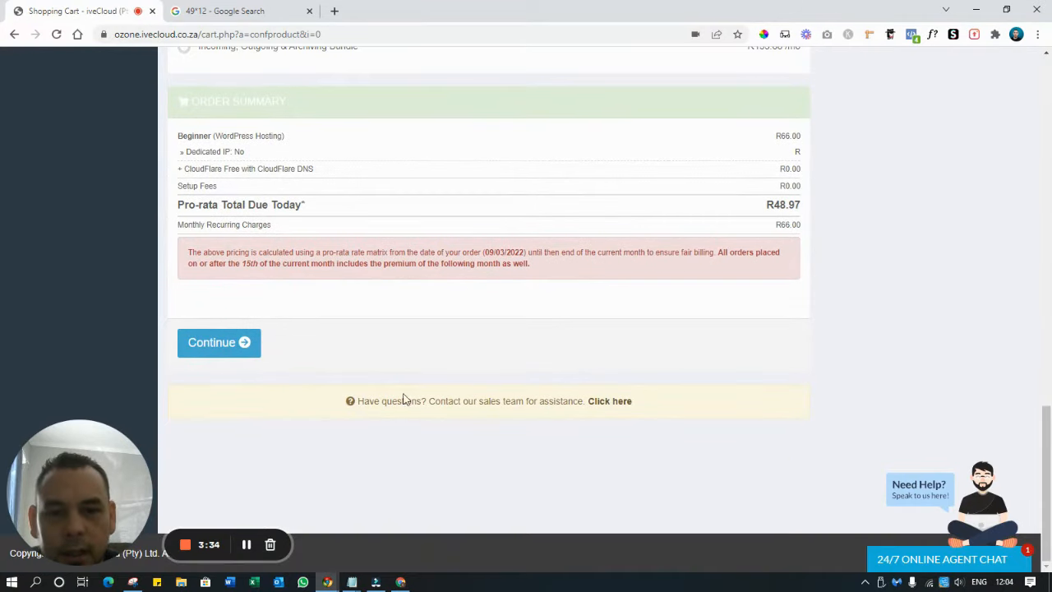
click(233, 345)
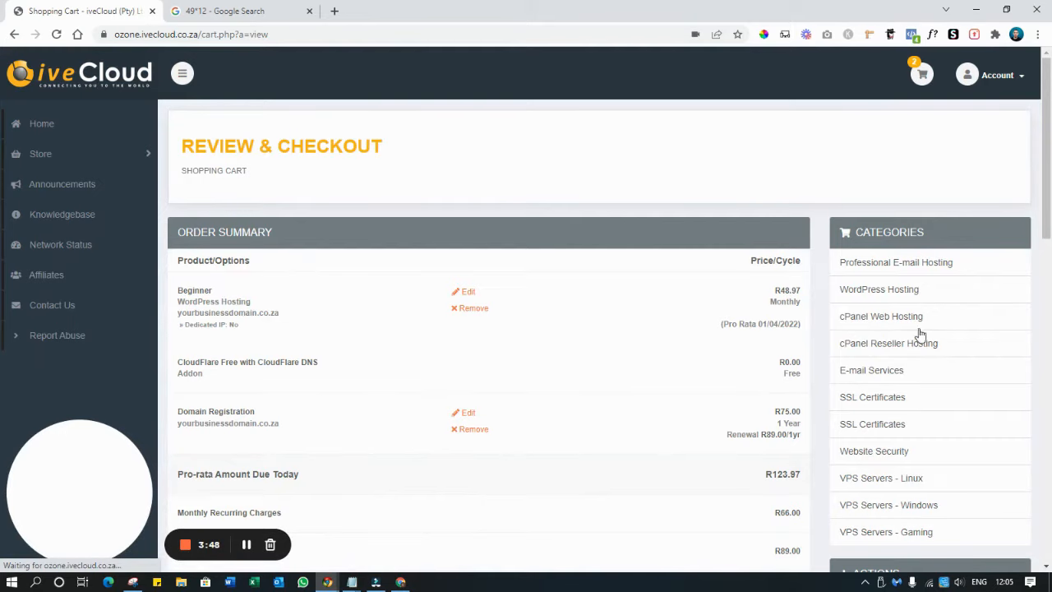
Scroll down through the Review & Checkout cart to reach the Checkout button
scroll(695, 266, down, 3)
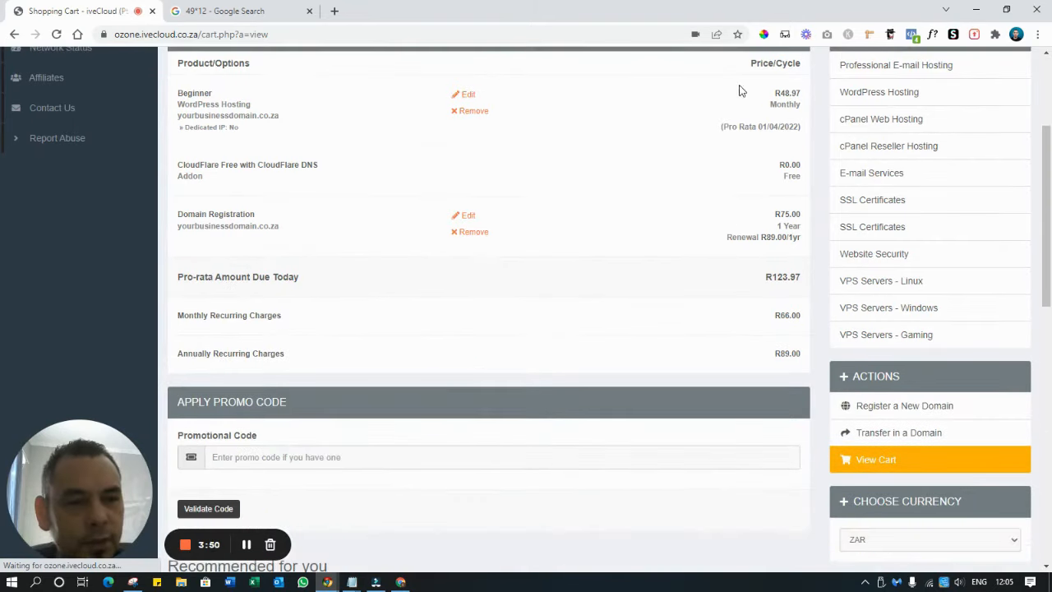
scroll(255, 278, down, 2)
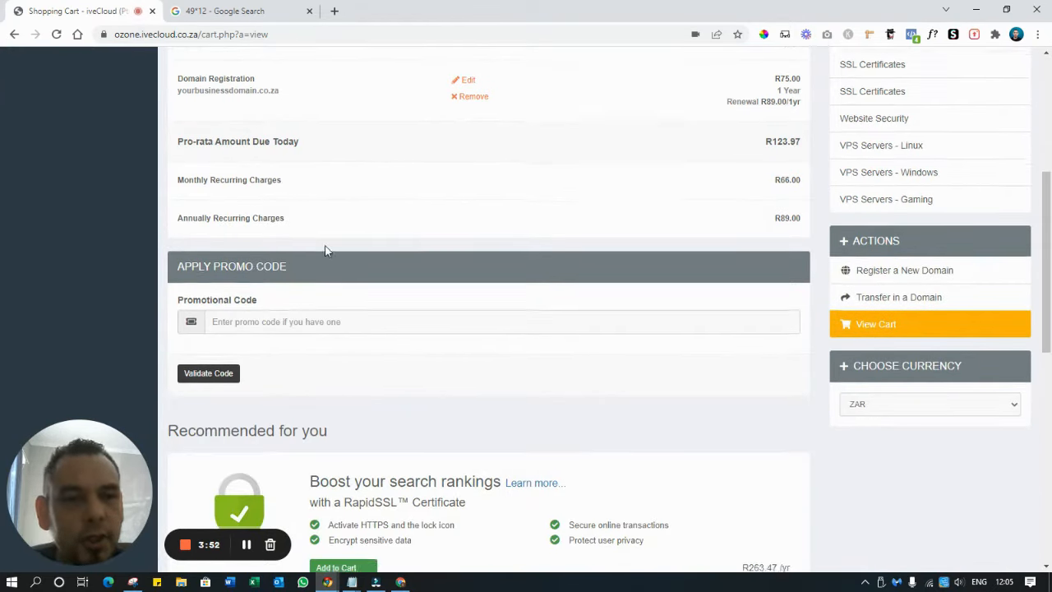
scroll(325, 243, down, 1)
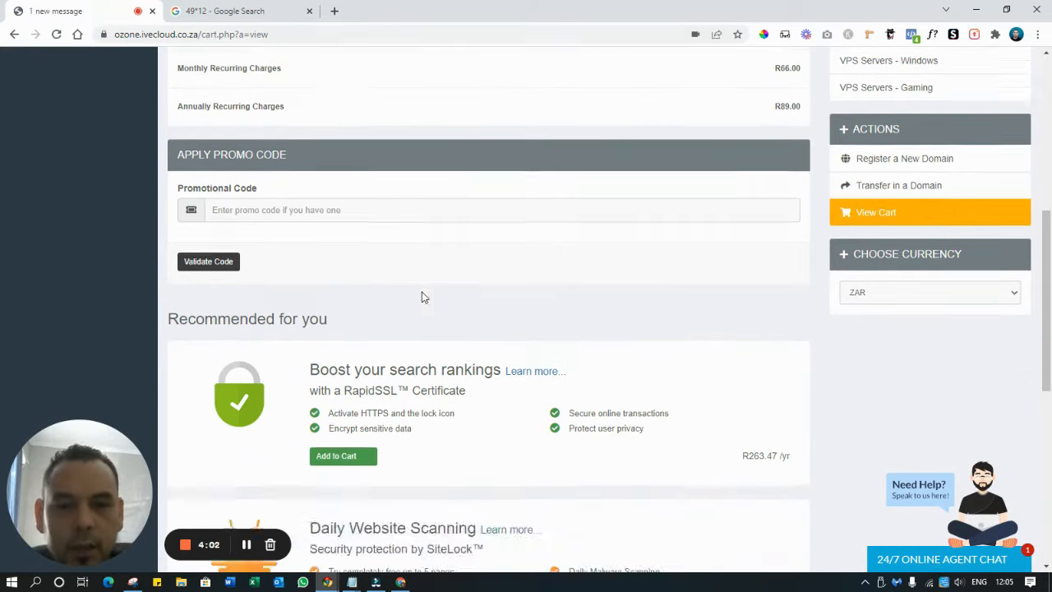
scroll(423, 292, down, 3)
scroll(423, 292, up, 4)
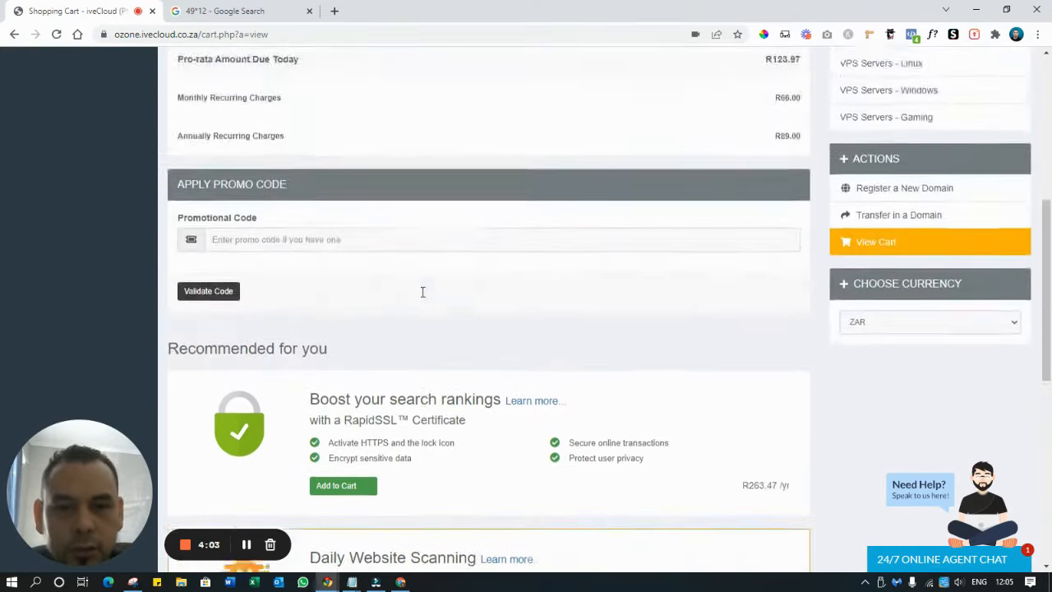
scroll(423, 291, down, 7)
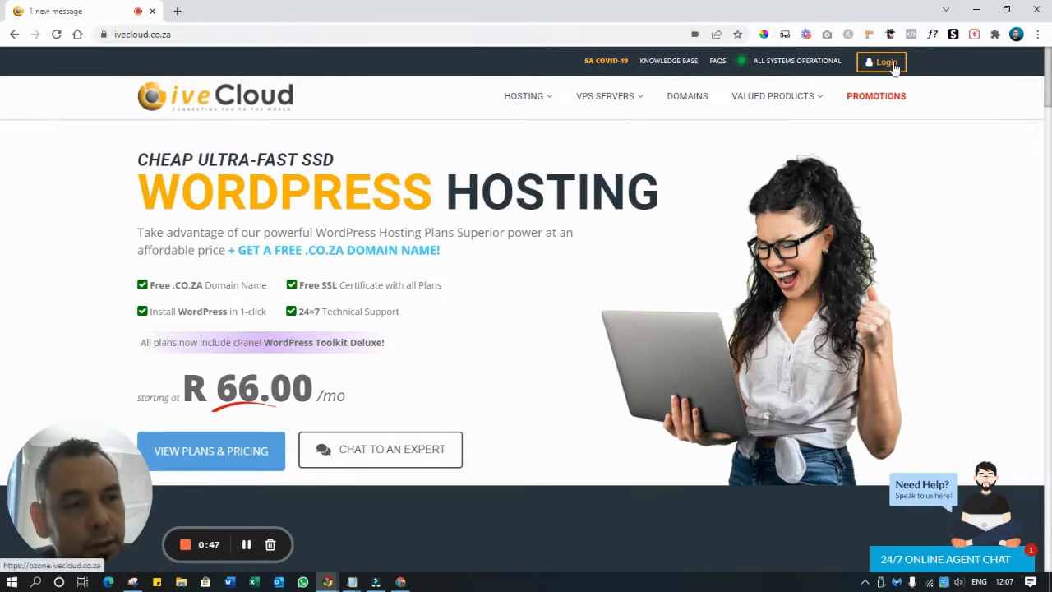
Log in through Account > Login, then open Services and the WordPress Hosting [Beginner] product
click(892, 64)
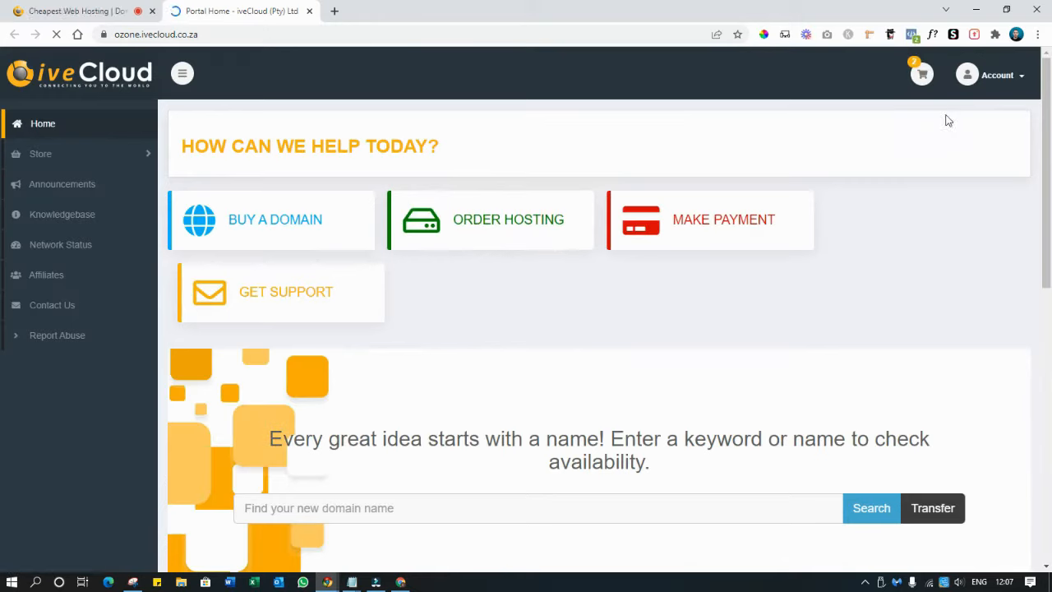
click(1011, 82)
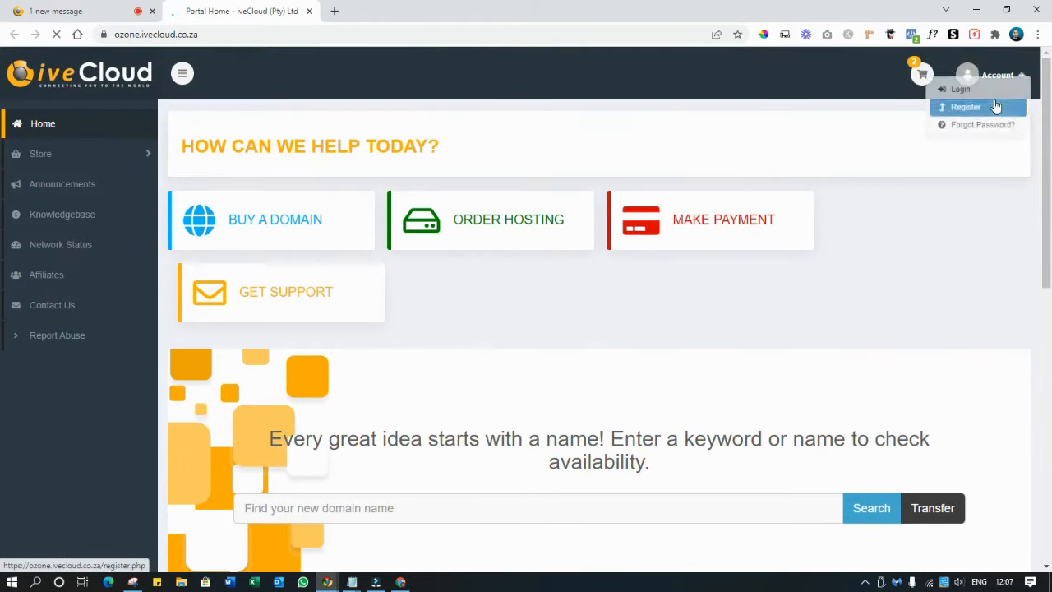
click(993, 107)
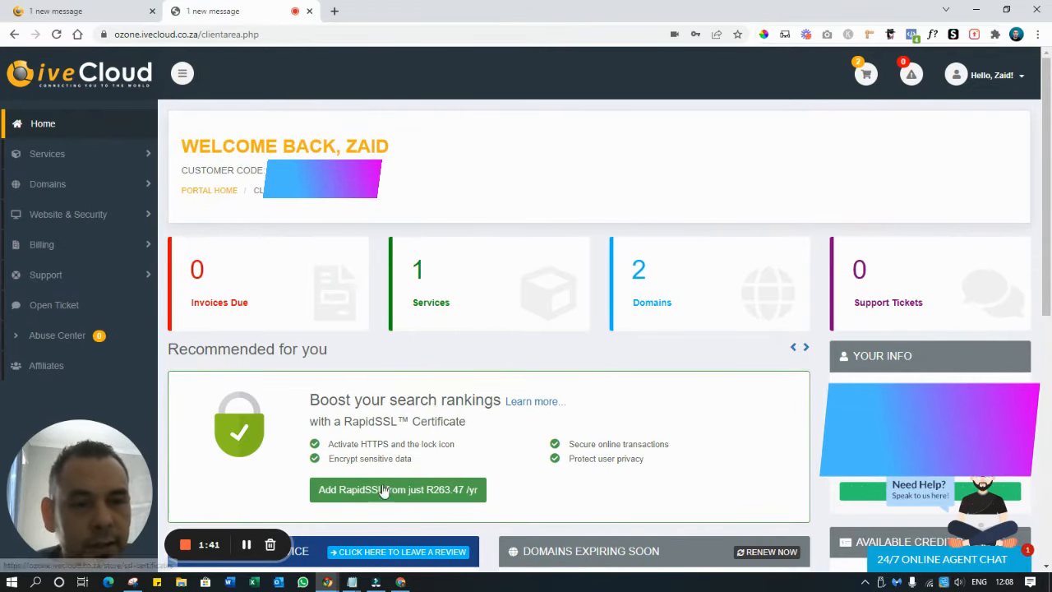
click(420, 271)
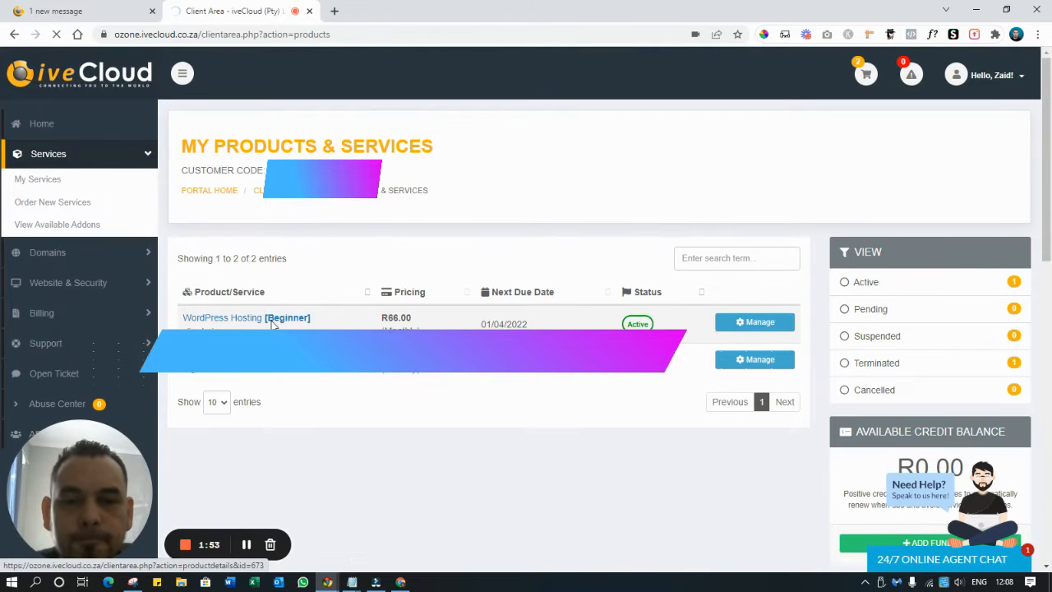
click(272, 321)
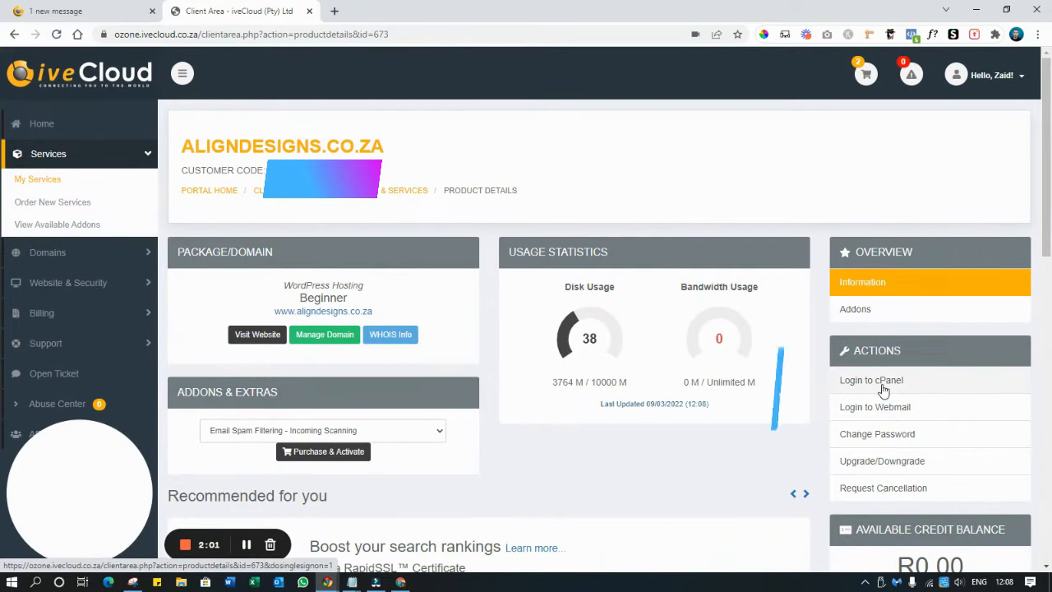
Log in to cPanel, then open WordPress Manager by Softaculous under Software
click(874, 381)
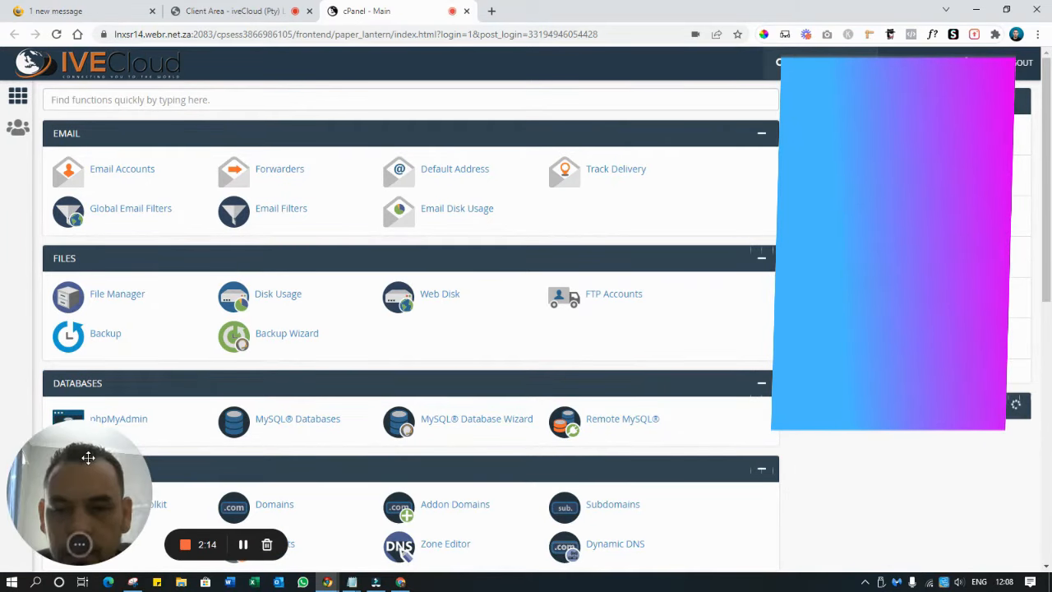
drag(89, 458, 398, 464)
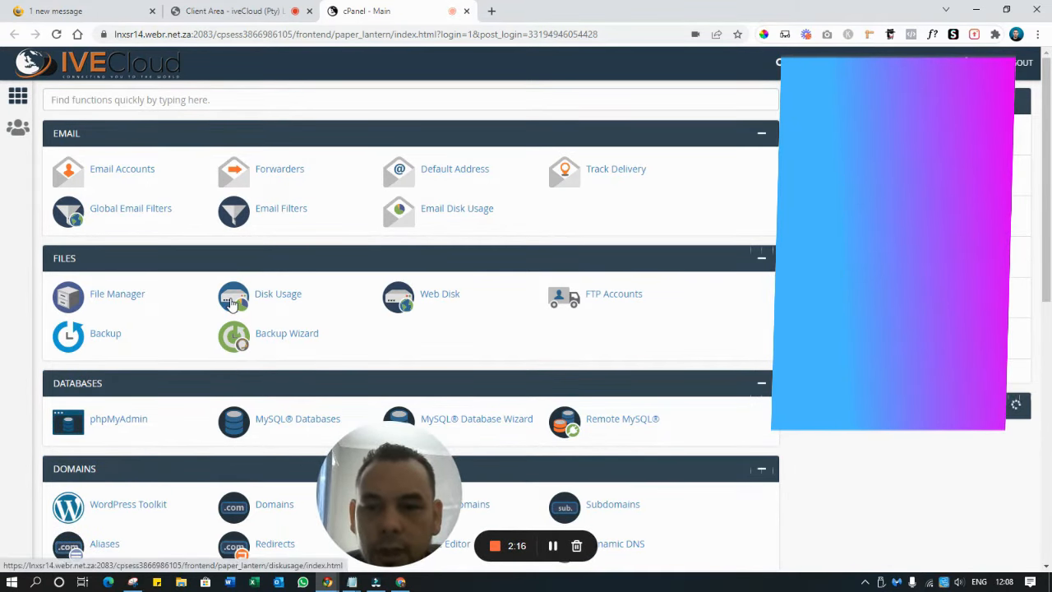
scroll(233, 304, down, 4)
scroll(232, 304, down, 2)
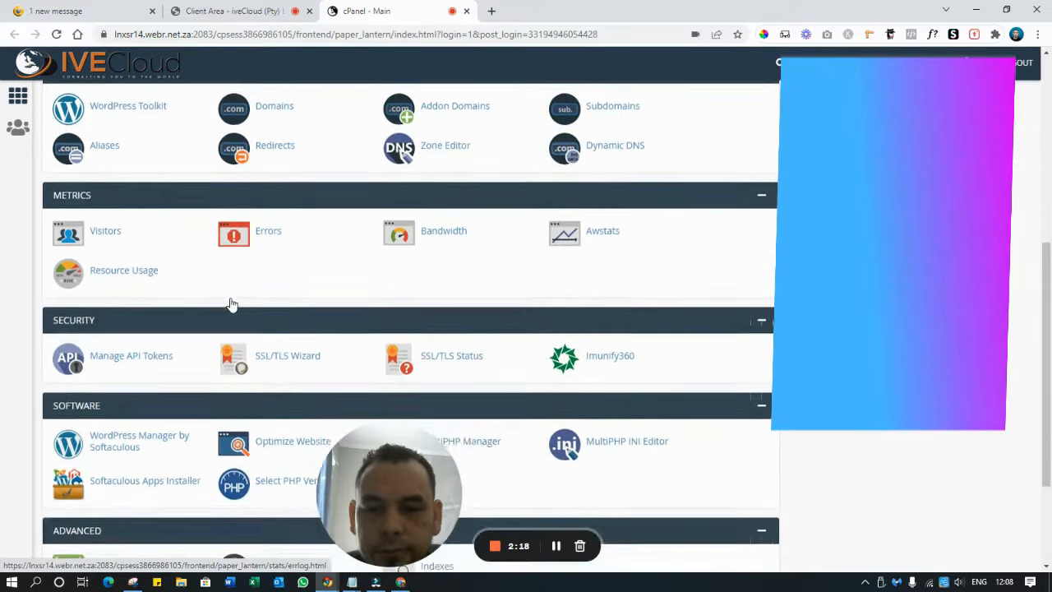
click(116, 332)
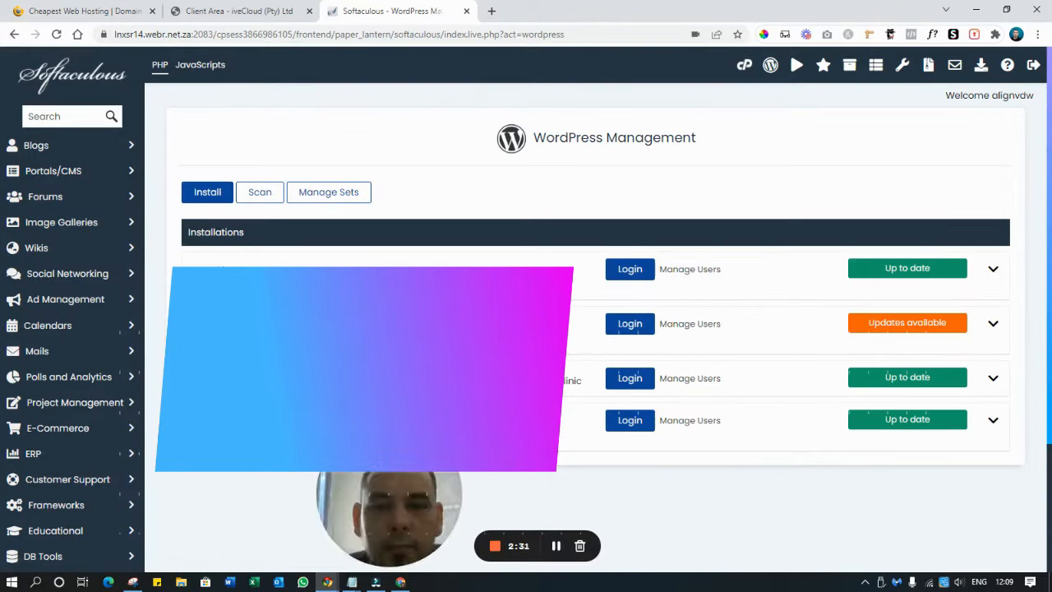
Begin a new WordPress install and select tutorials.aligndesigns.co.za in the Choose Domain dropdown
drag(389, 503, 95, 503)
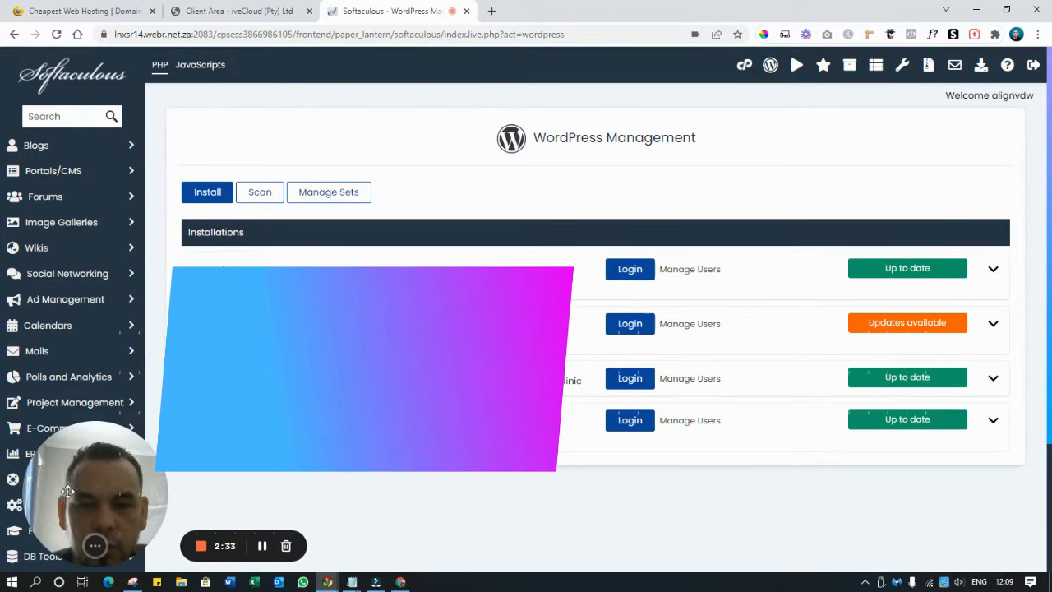
click(202, 201)
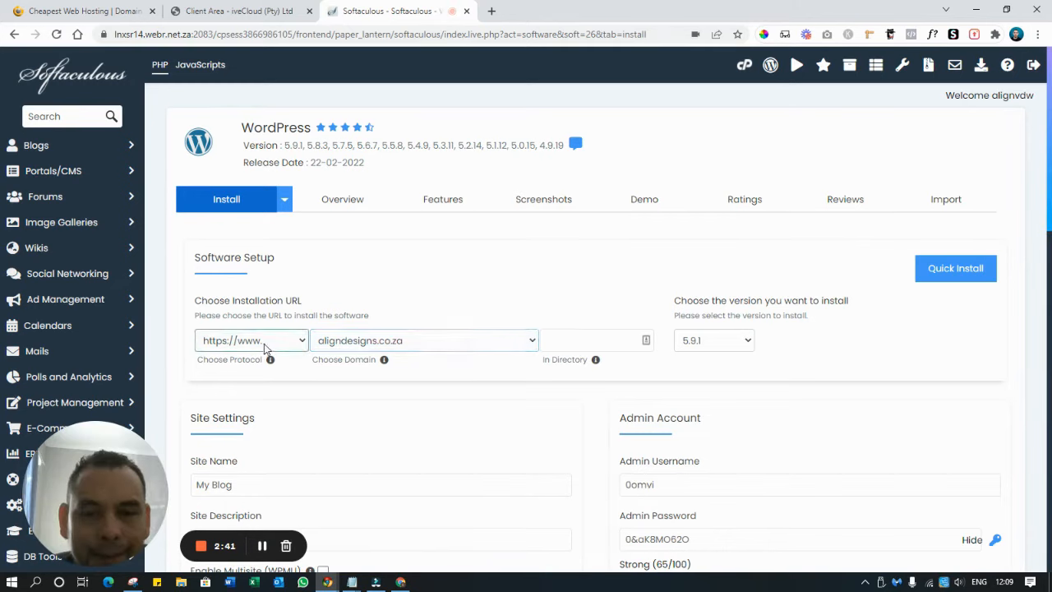
click(585, 342)
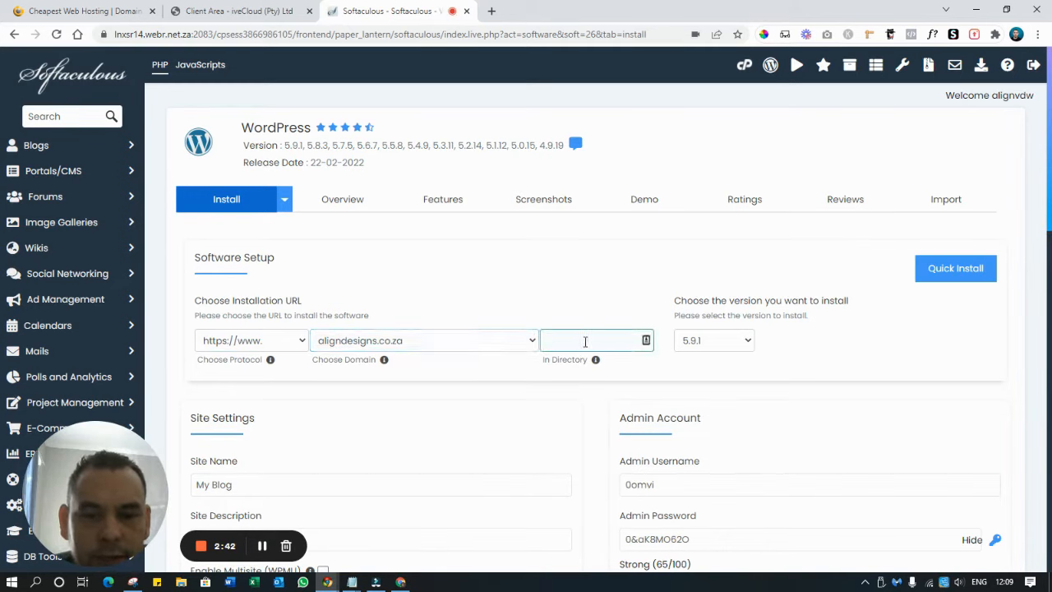
click(495, 343)
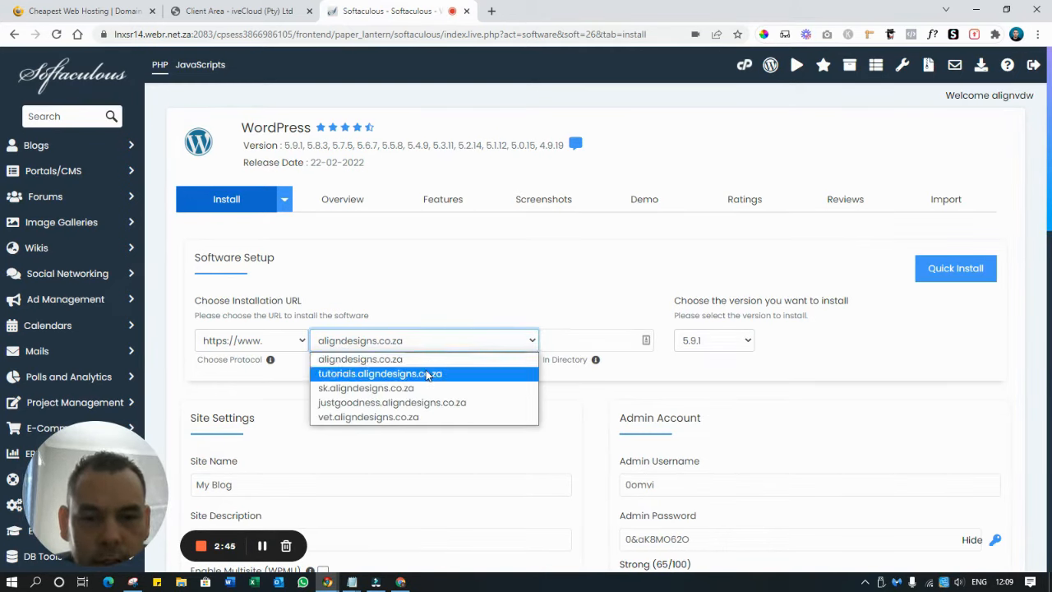
click(428, 374)
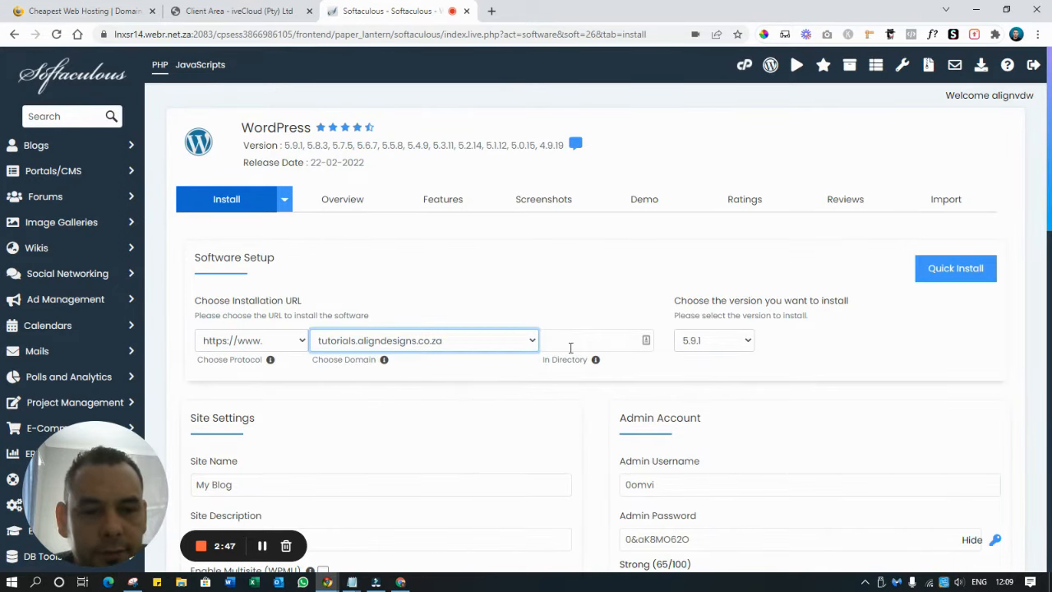
click(903, 364)
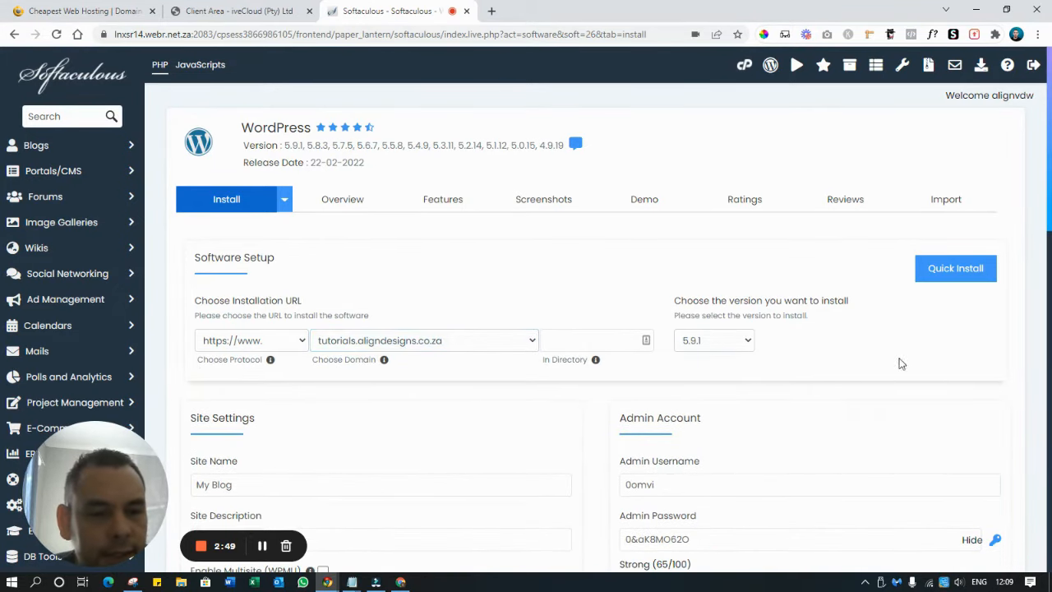
scroll(904, 364, down, 2)
scroll(904, 364, down, 2)
Set the admin username, site name 'Youtube Tutorial - How to Create a Website', and the creator's YouTube tutorials site description
double_click(700, 223)
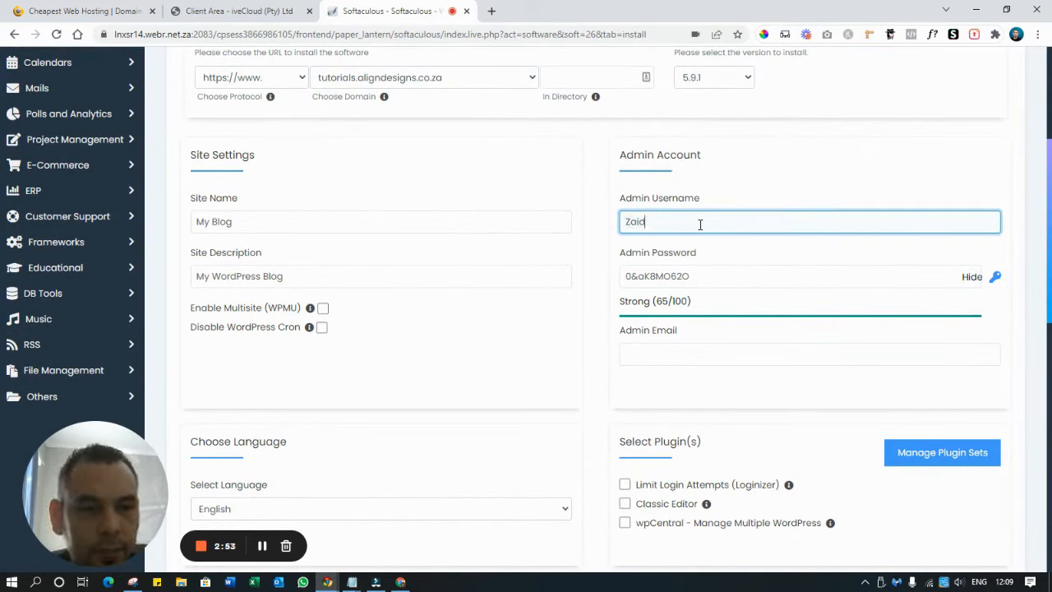
text(Zaid)
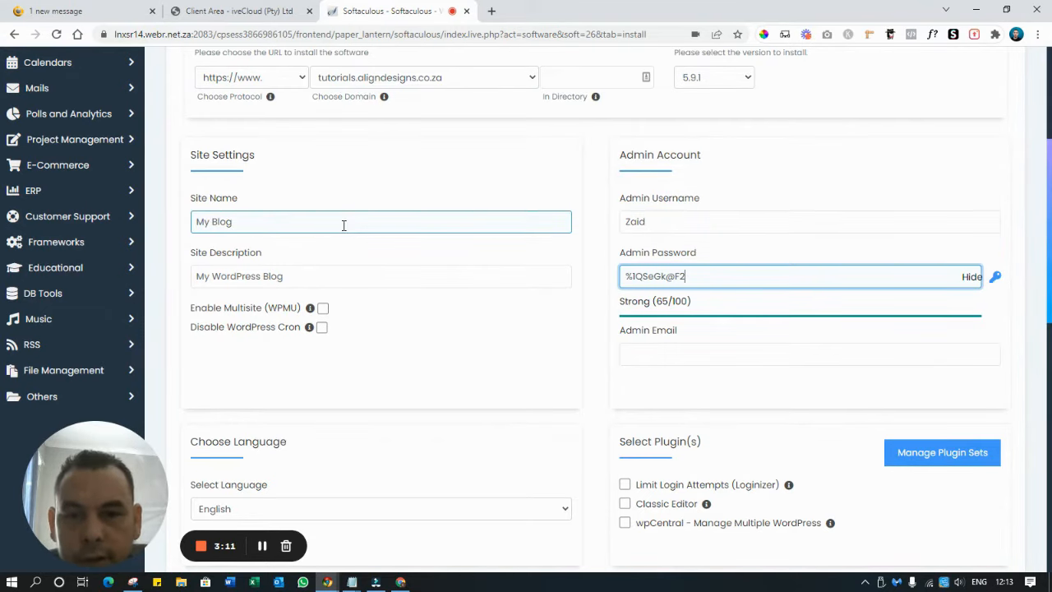
triple_click(343, 225)
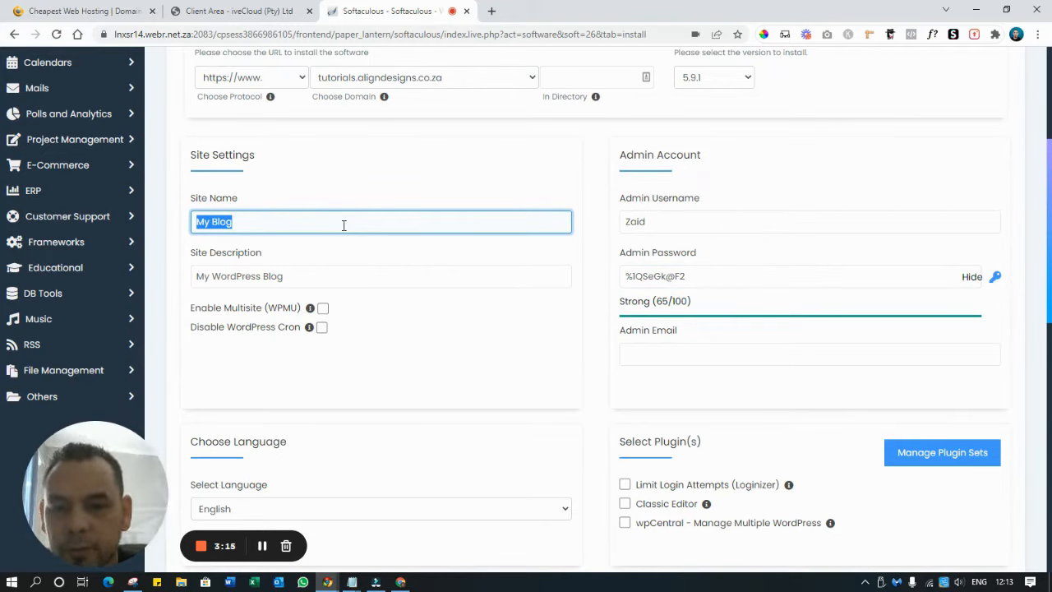
text(Youtube Tutorial - How to Create a Website)
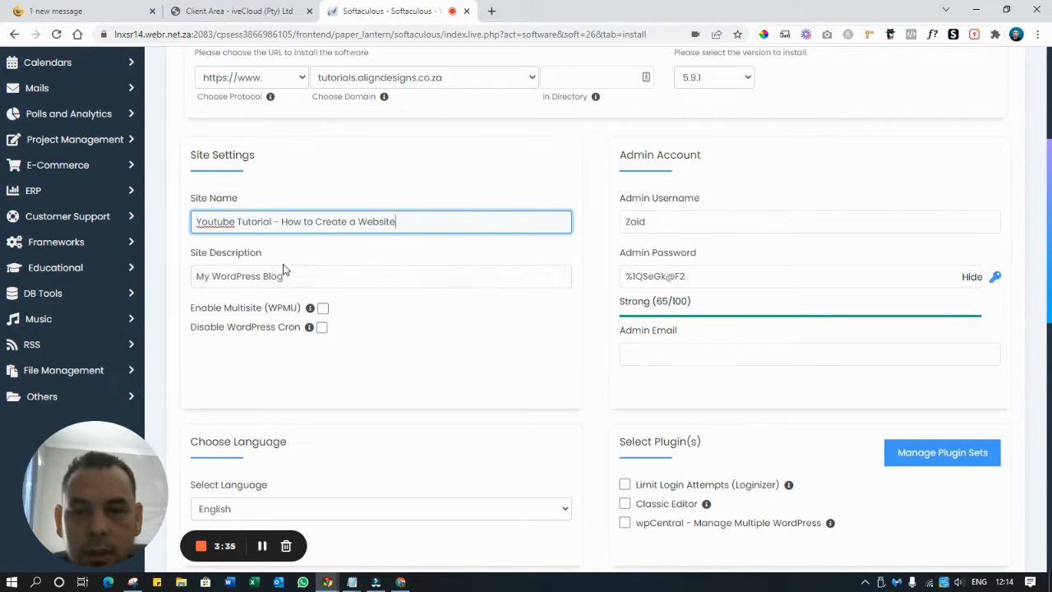
drag(418, 223, 159, 228)
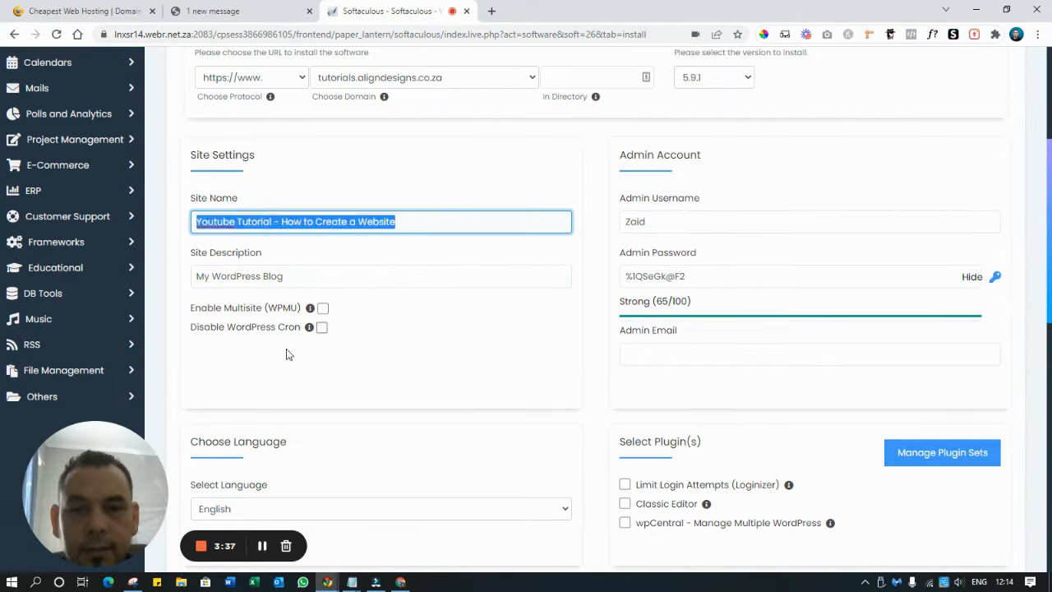
click(302, 277)
triple_click(302, 277)
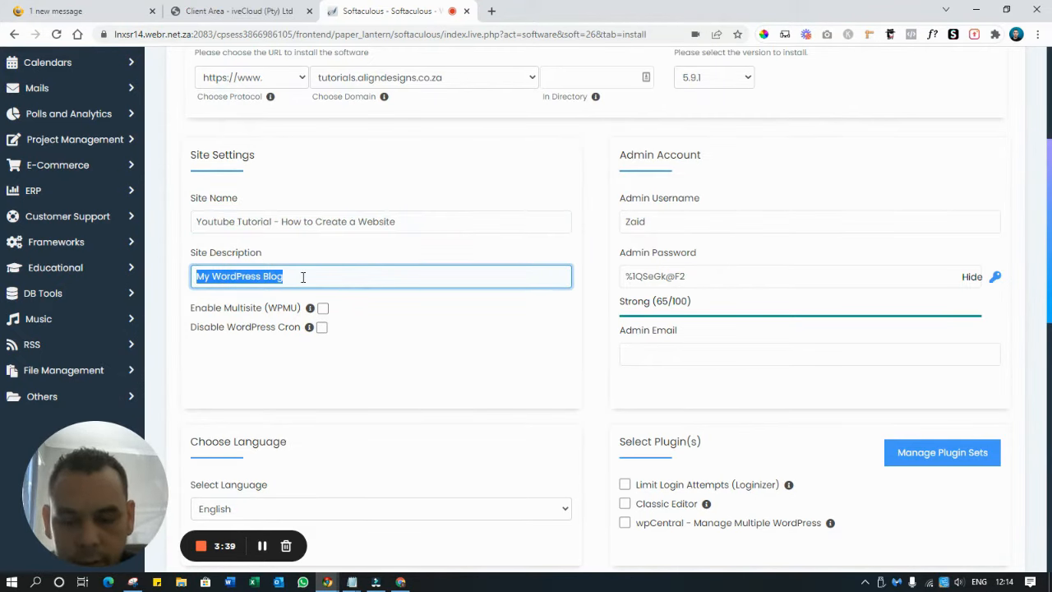
text(Youtube Tutorials by Zaid Mackay)
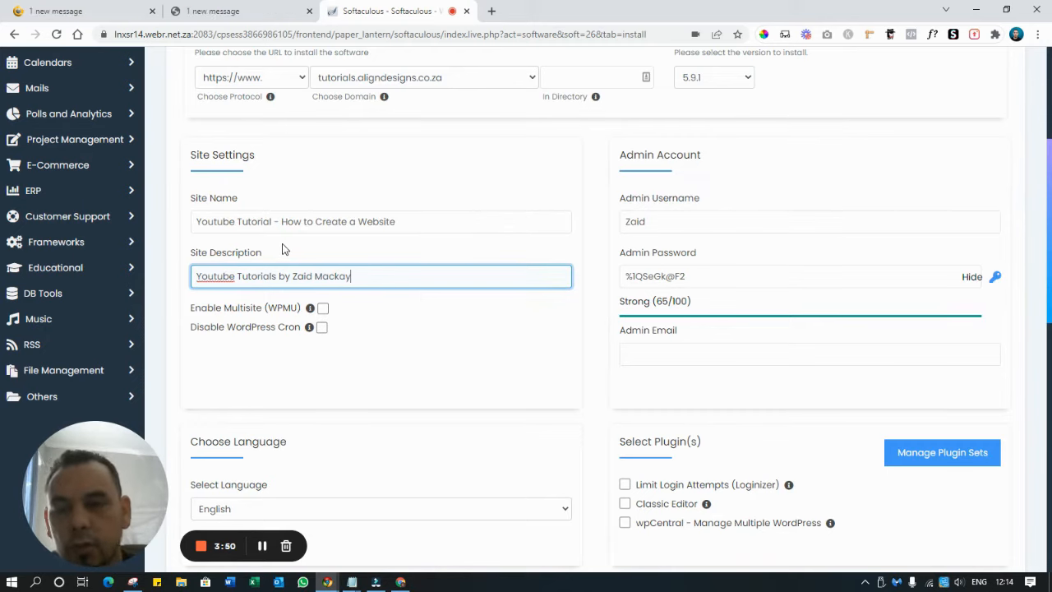
click(483, 216)
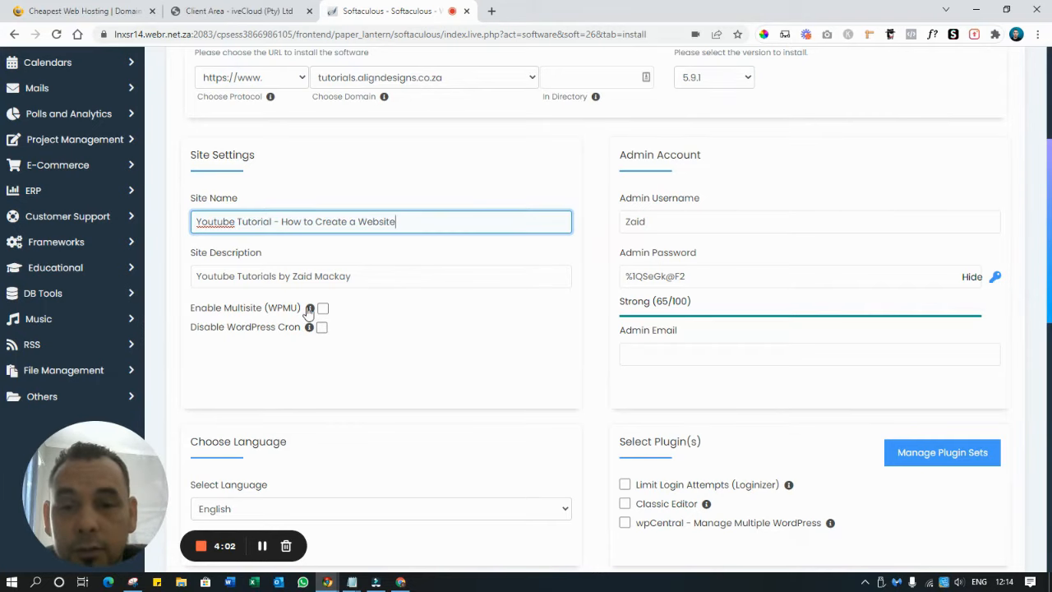
click(215, 275)
drag(375, 276, 192, 277)
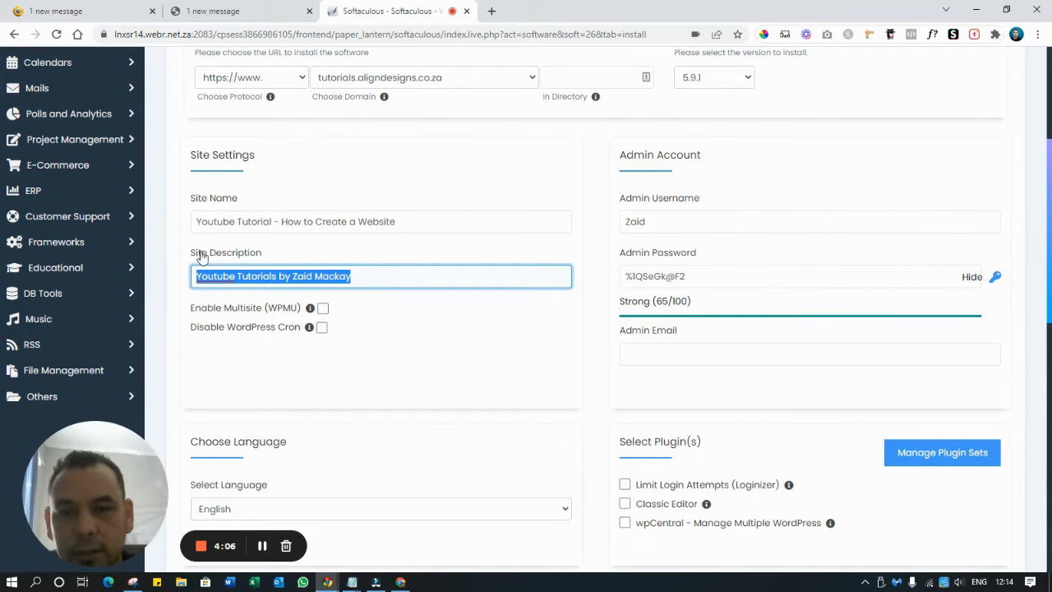
click(557, 169)
Fill in the Admin Email field with the admin account's e-mail address on the tutorials domain
scroll(557, 171, down, 3)
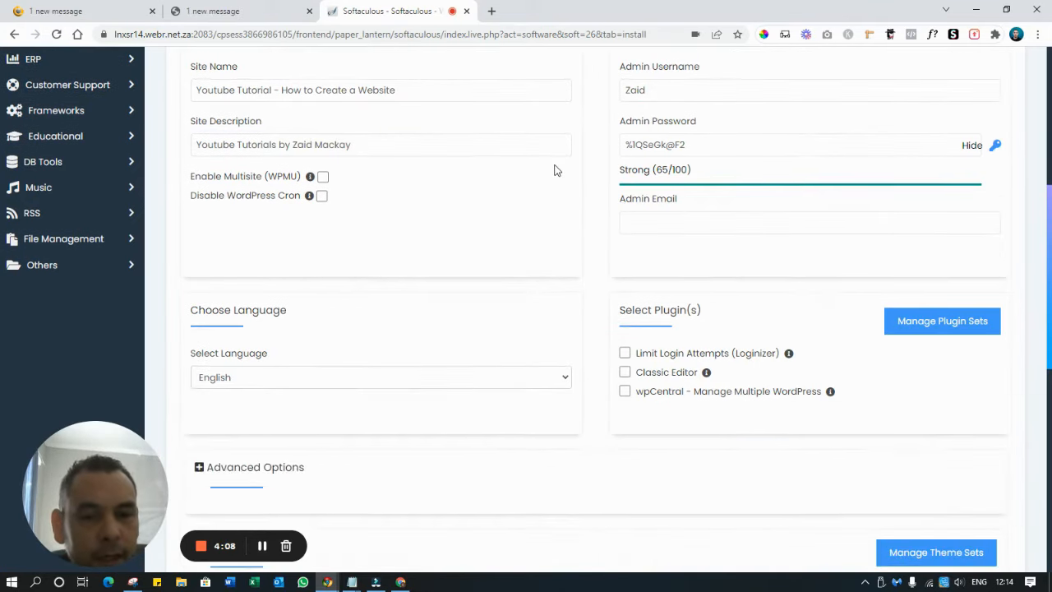
scroll(556, 171, down, 3)
scroll(557, 170, up, 3)
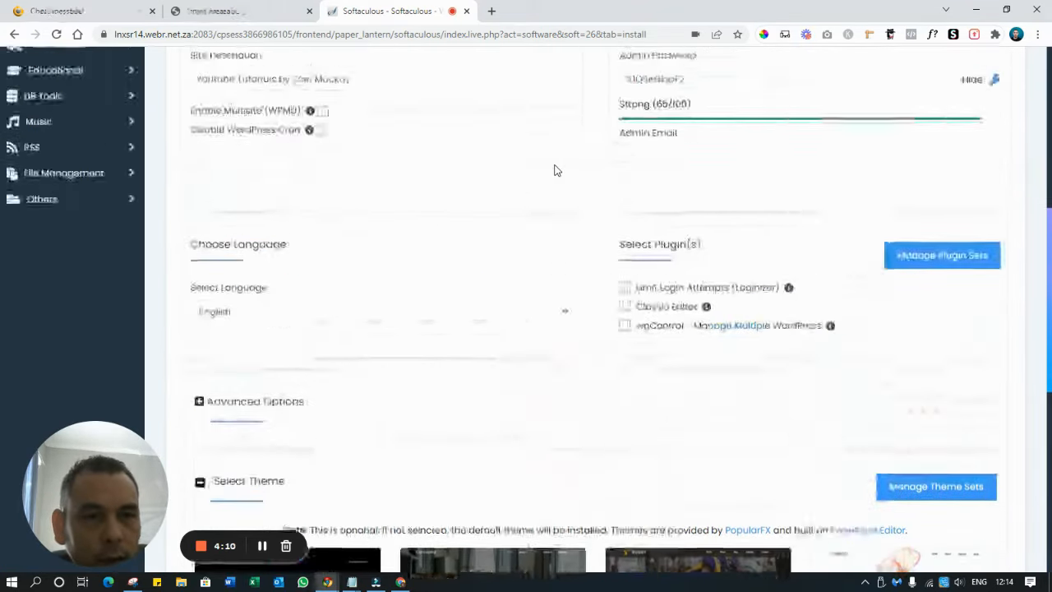
click(689, 160)
scroll(697, 188, up, 3)
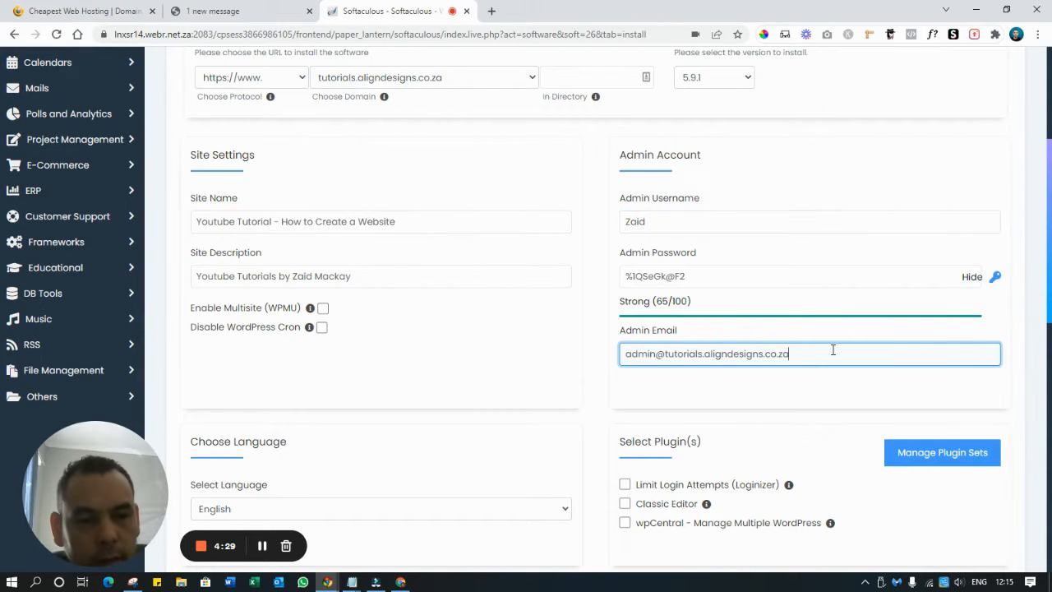
drag(833, 351, 486, 370)
scroll(546, 287, down, 8)
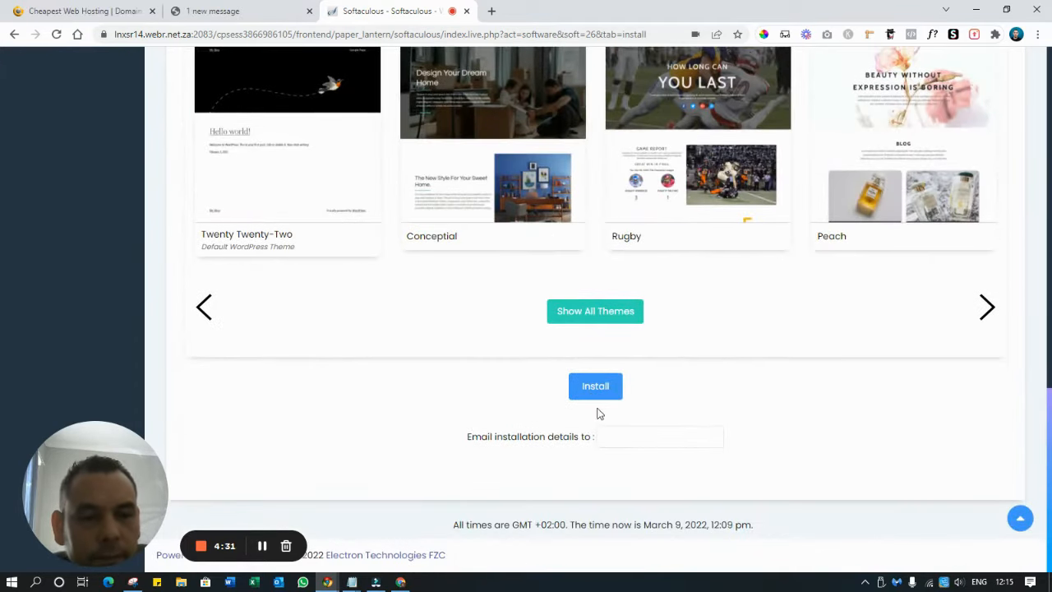
scroll(601, 400, up, 4)
scroll(600, 400, up, 10)
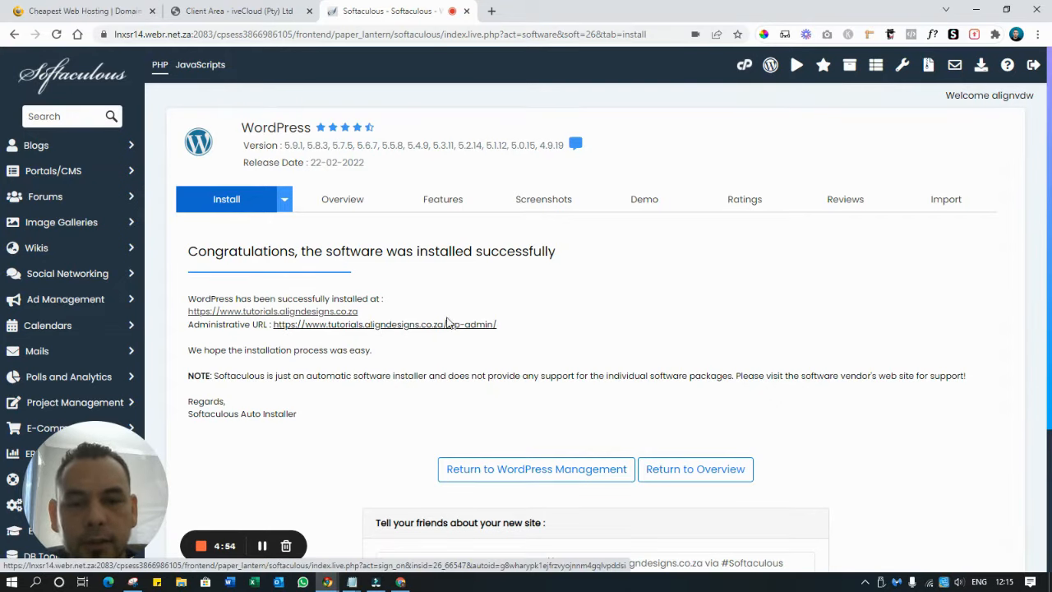
Open the tutorials site's wp-admin, open the live site in a new tab, then log out via Howdy
click(384, 328)
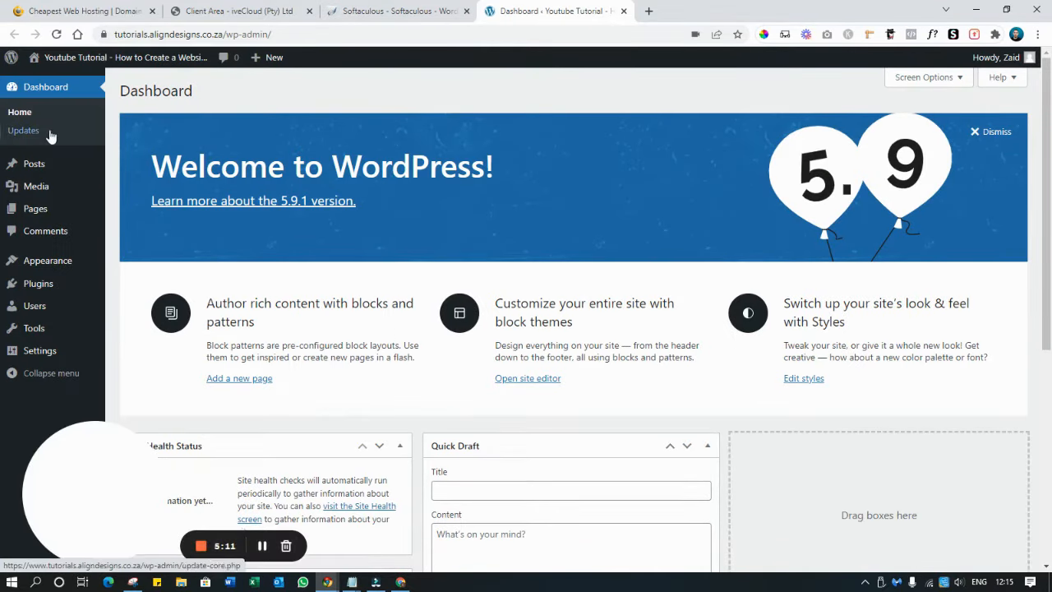
right_click(53, 76)
click(62, 84)
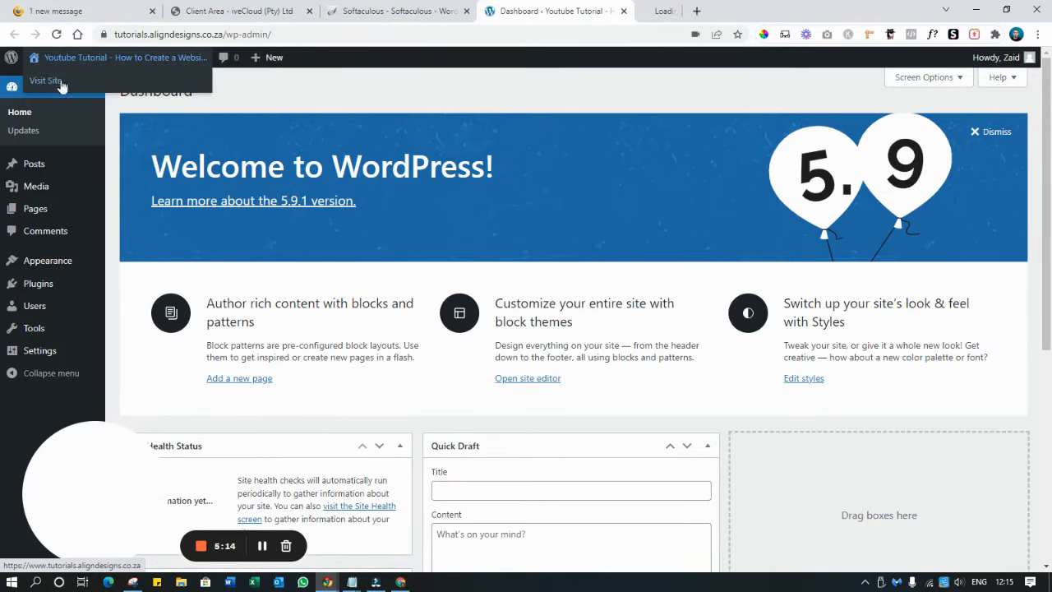
click(679, 9)
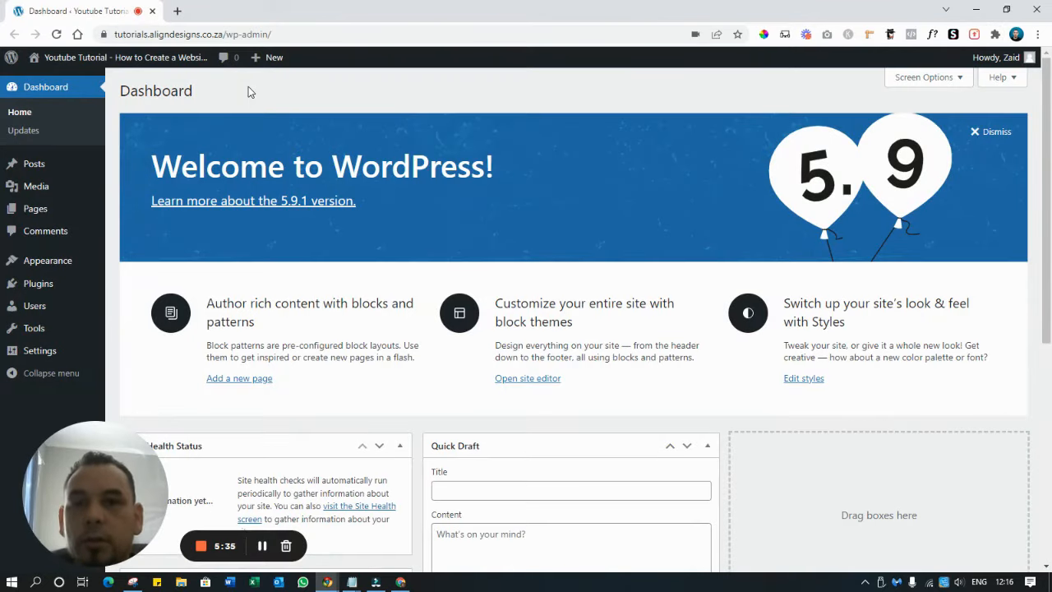
mouse_move(976, 57)
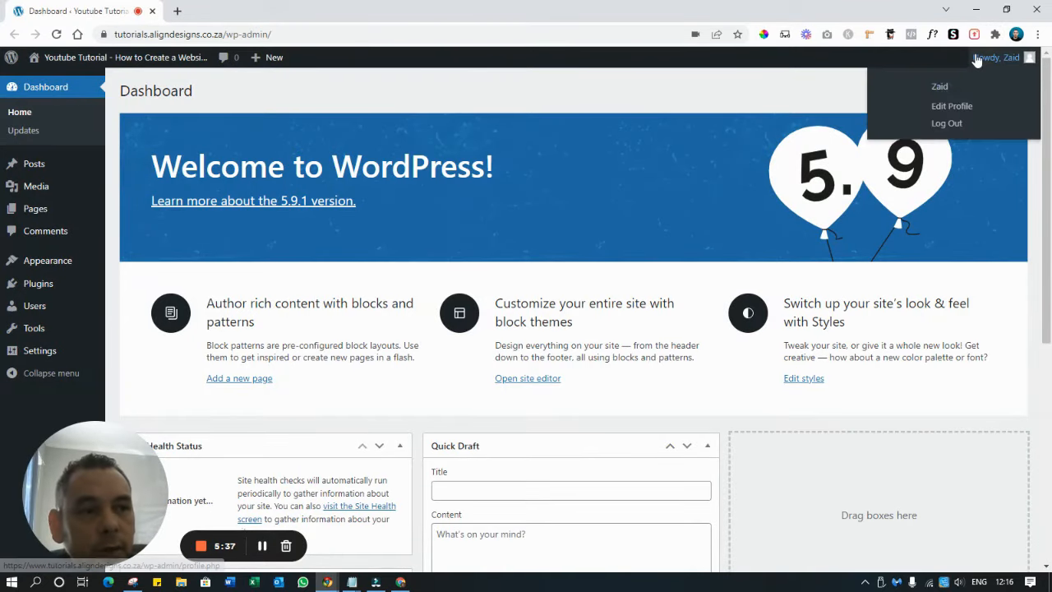
click(947, 124)
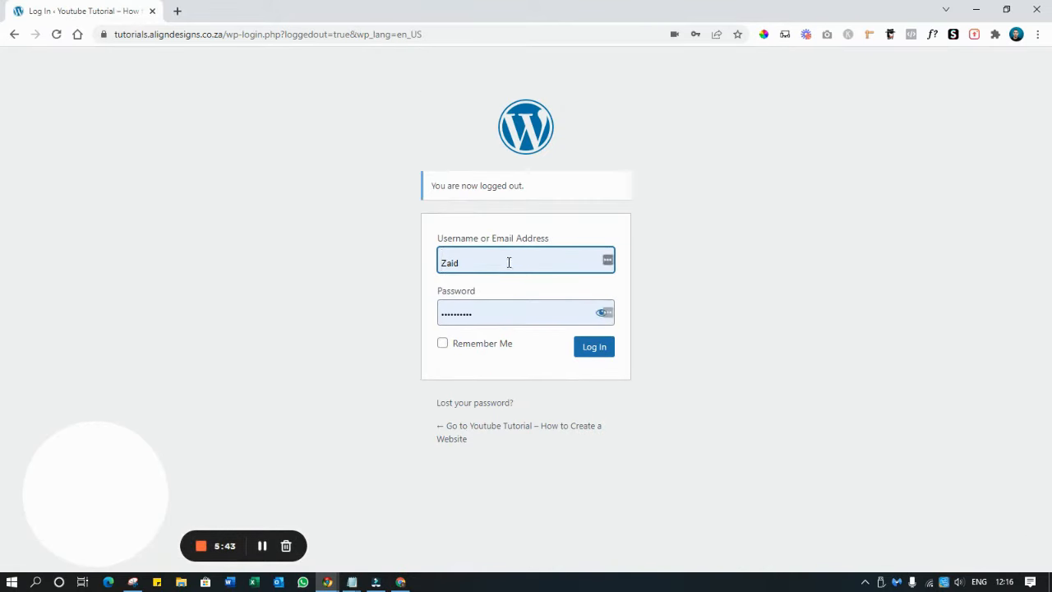
Change the address to the site's wp-admin path and log in with the saved credentials
drag(423, 34, 224, 33)
key(BackSpace)
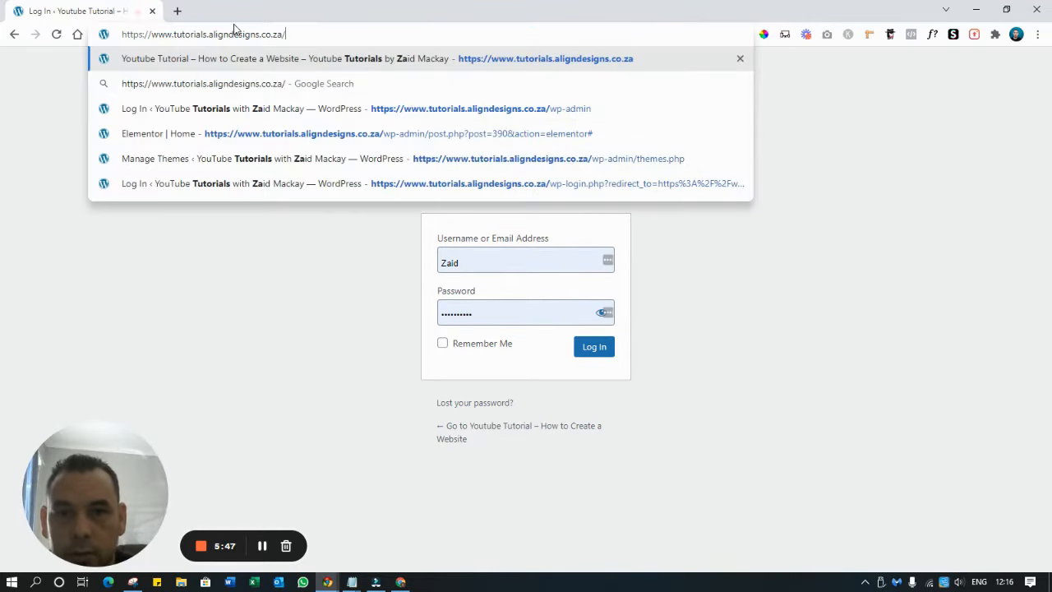
text(wp)
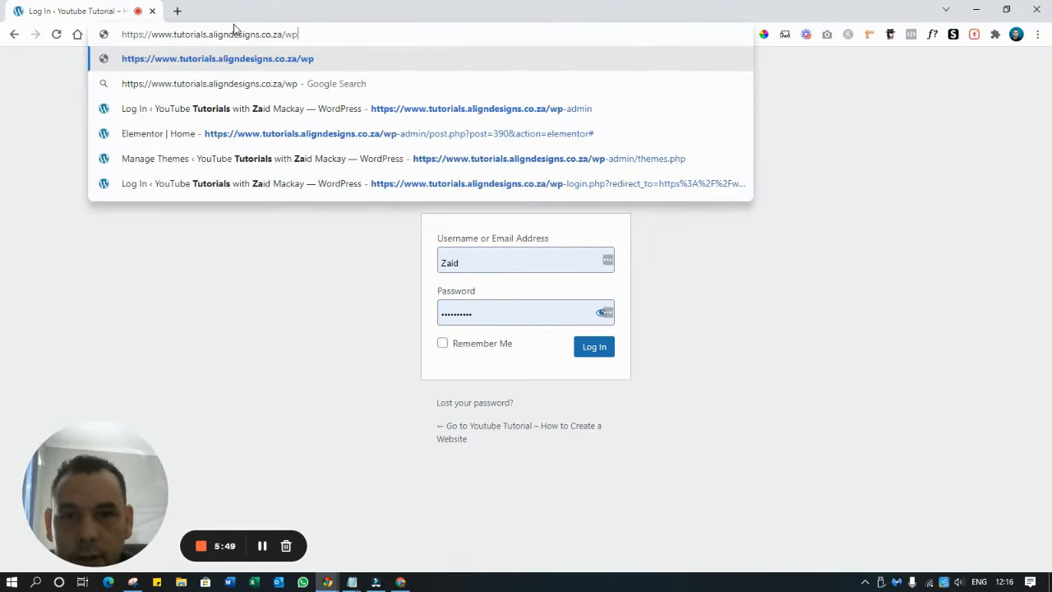
text(-a)
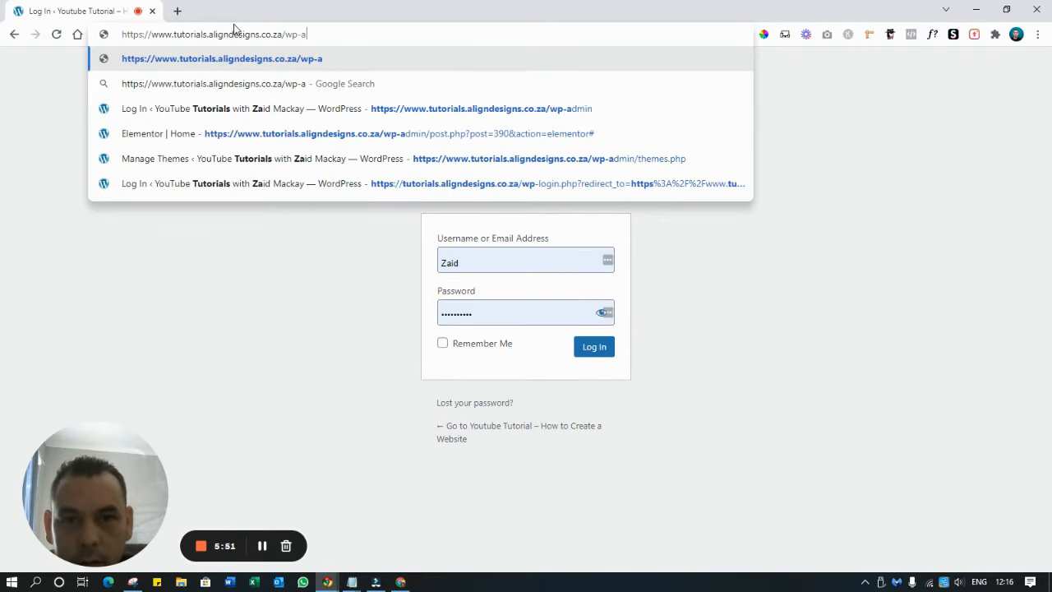
text(dmin)
key(Return)
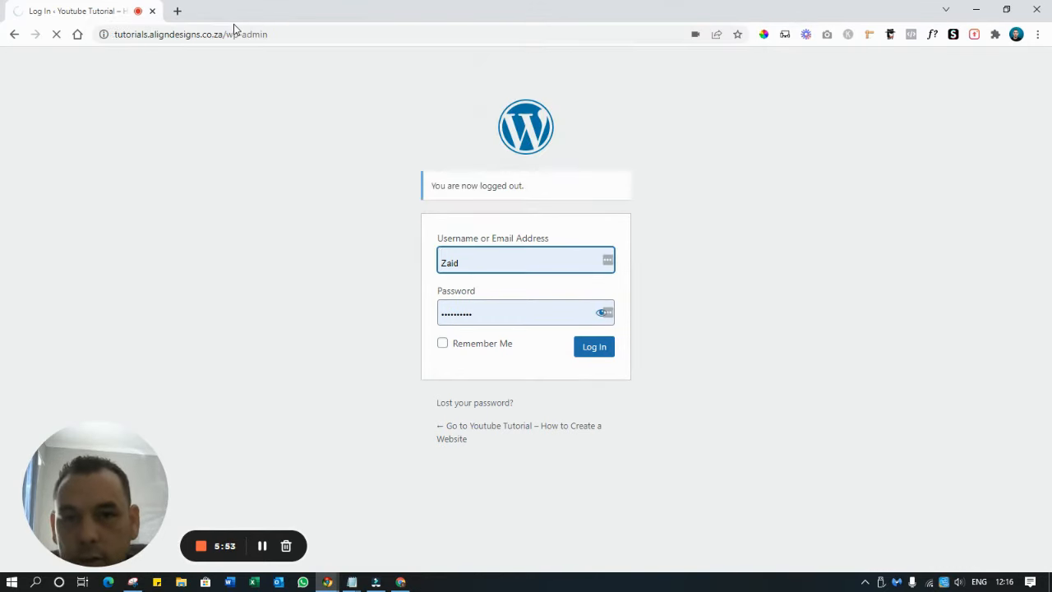
drag(294, 41, 231, 43)
click(235, 148)
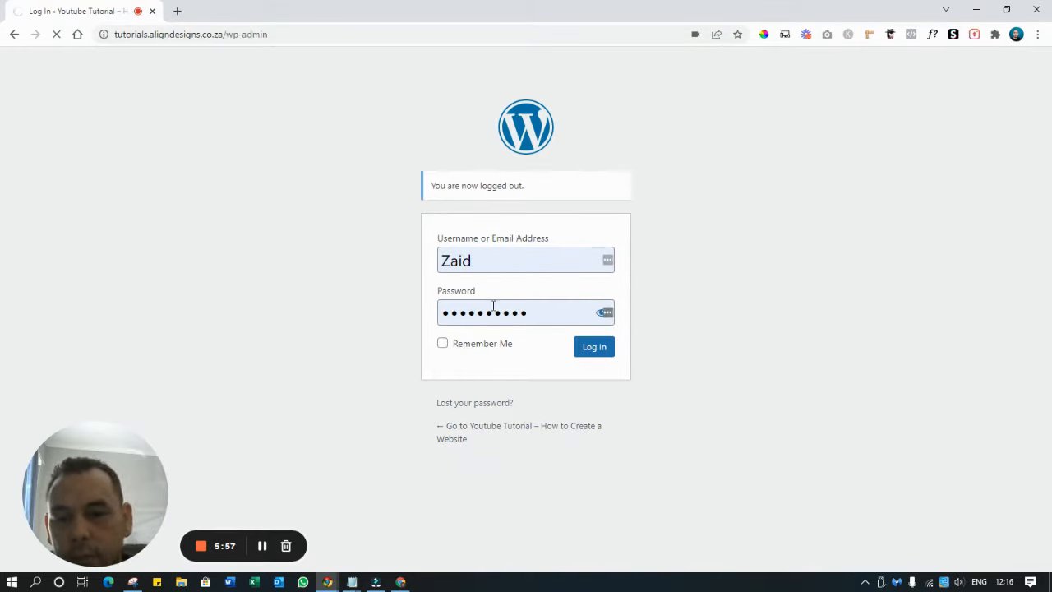
click(595, 346)
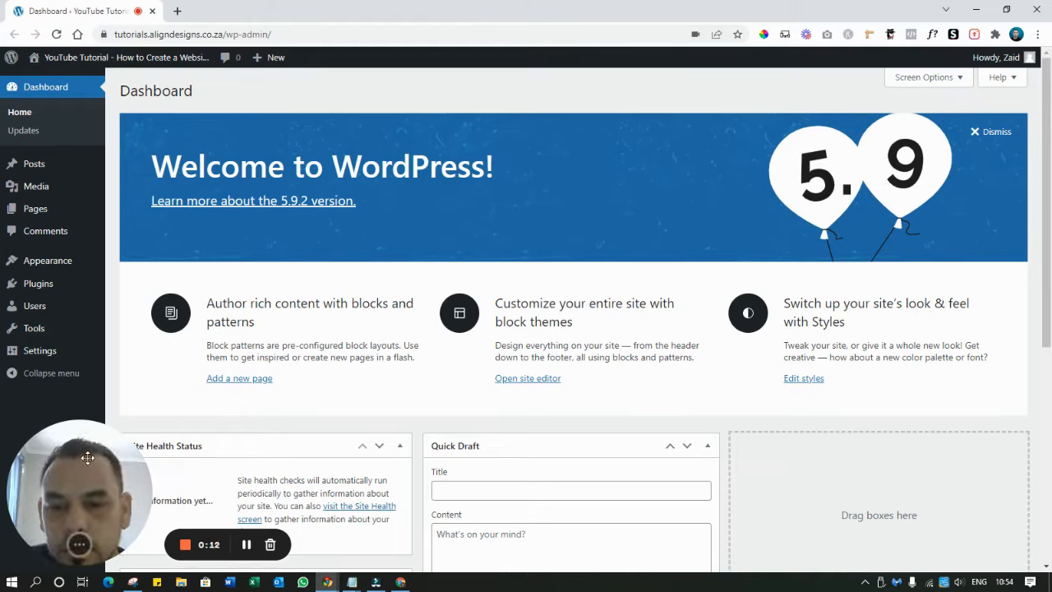
Open the Posts and Pages admin lists in new browser tabs
drag(176, 459, 676, 457)
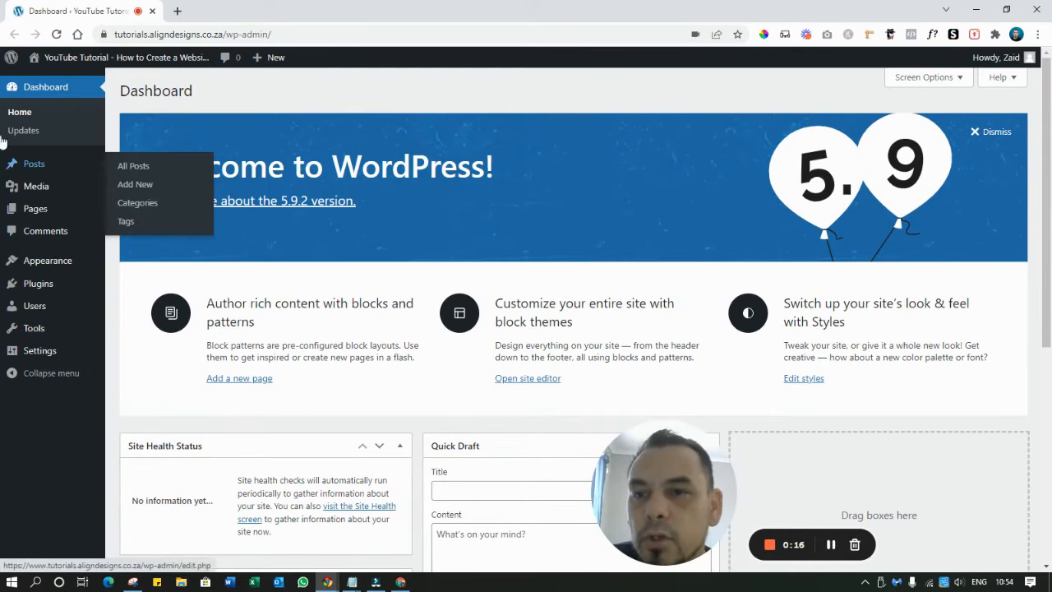
right_click(34, 167)
click(42, 172)
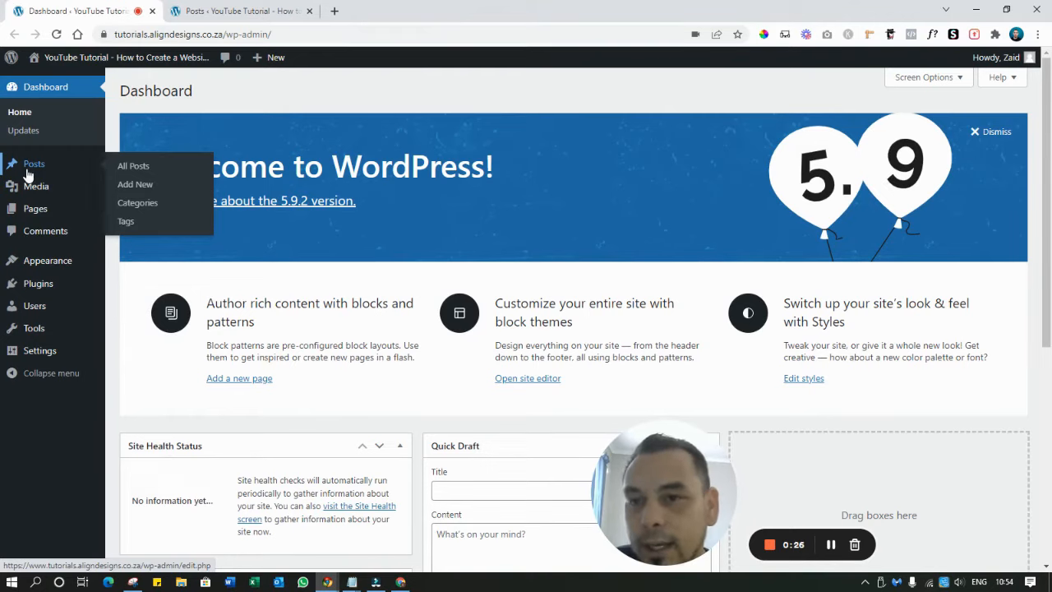
right_click(45, 212)
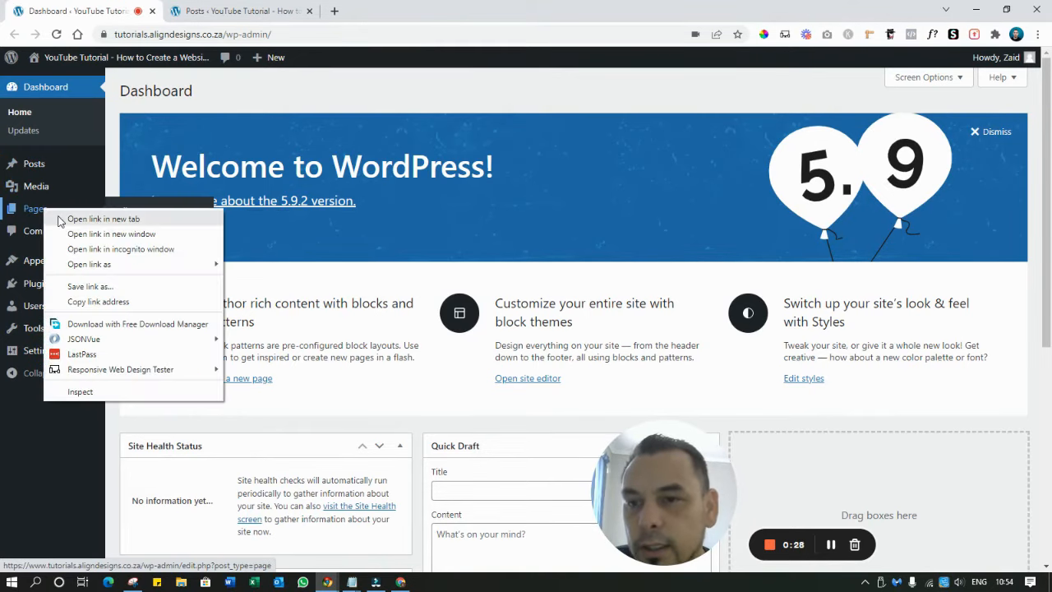
click(59, 217)
Open Themes, Plugins and General Settings in new tabs, then view the Posts list
mouse_move(47, 264)
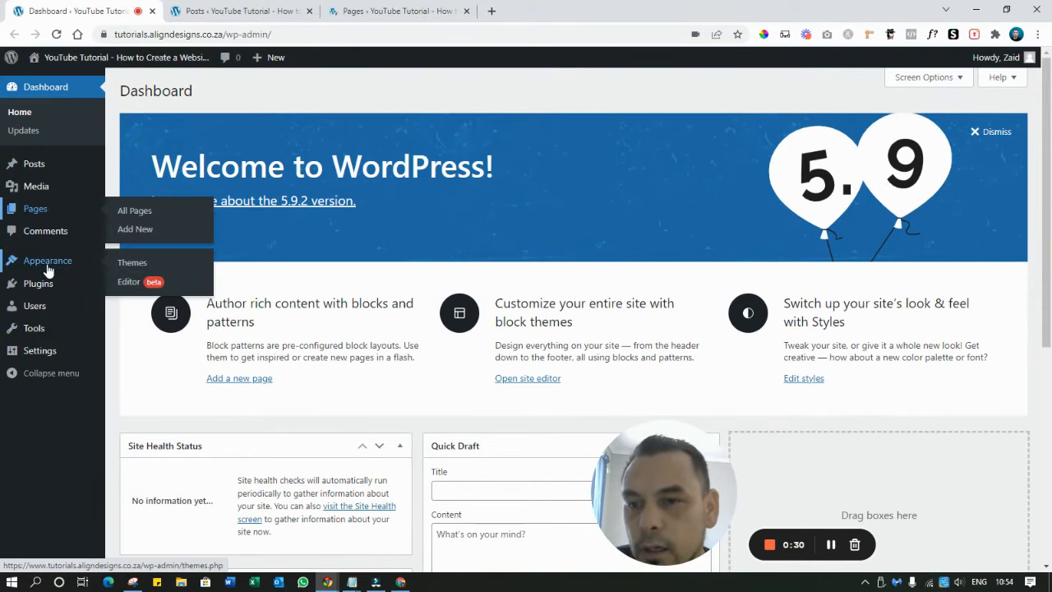
right_click(51, 263)
click(65, 271)
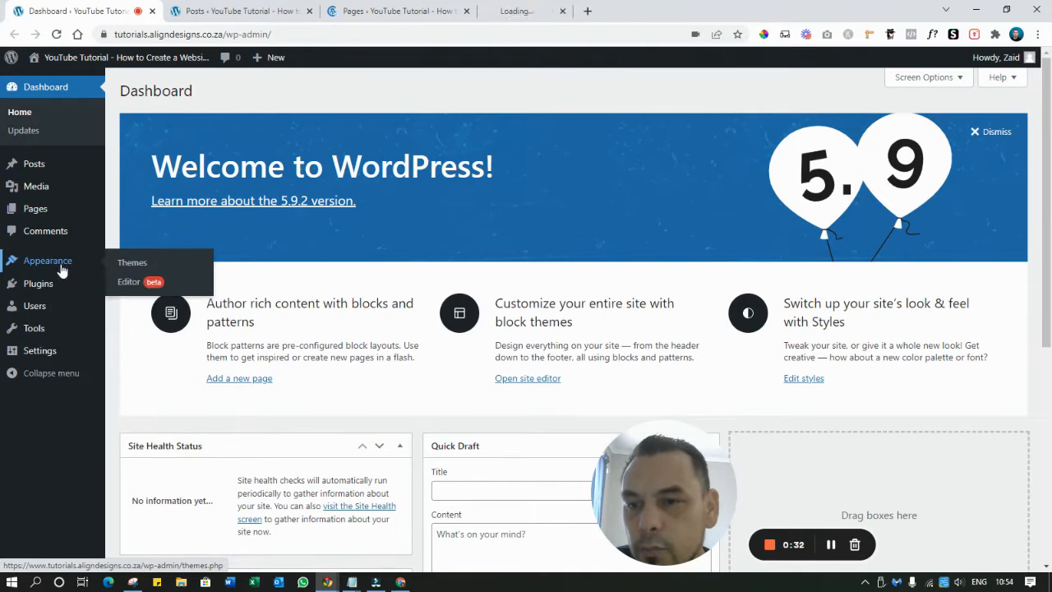
right_click(45, 288)
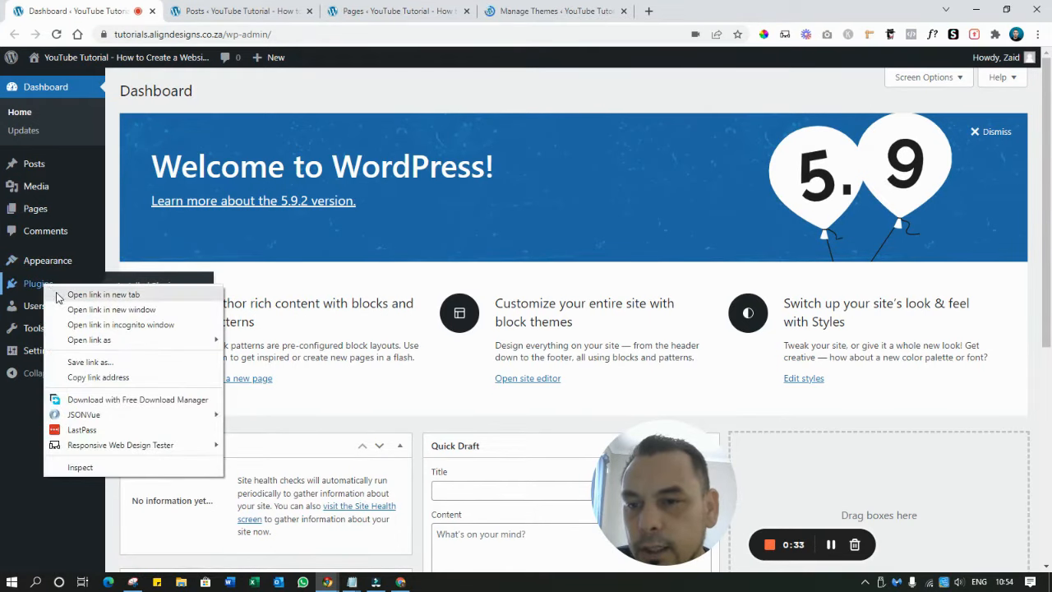
click(57, 295)
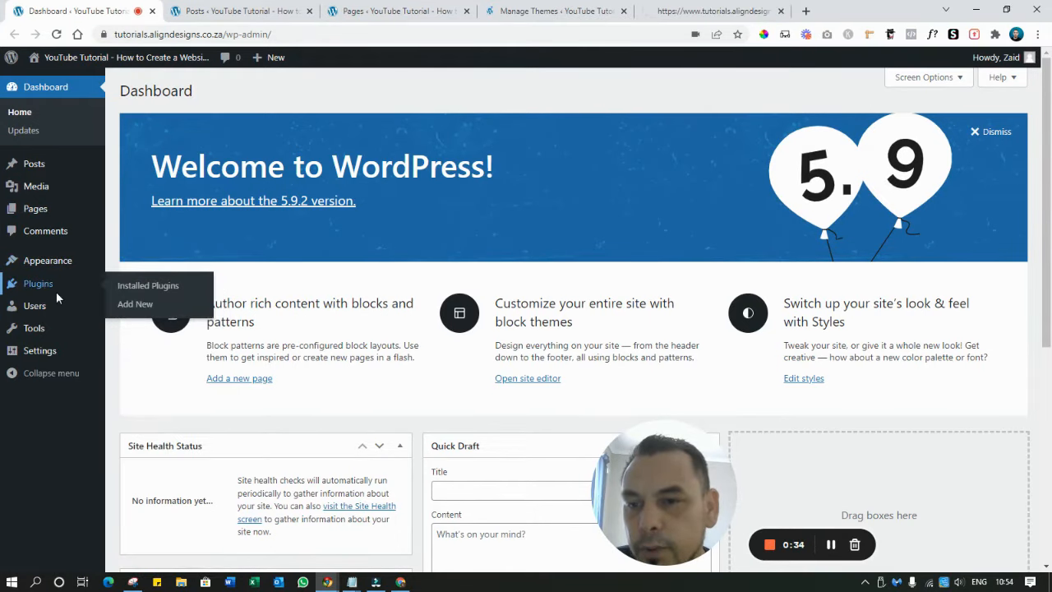
right_click(47, 354)
click(61, 366)
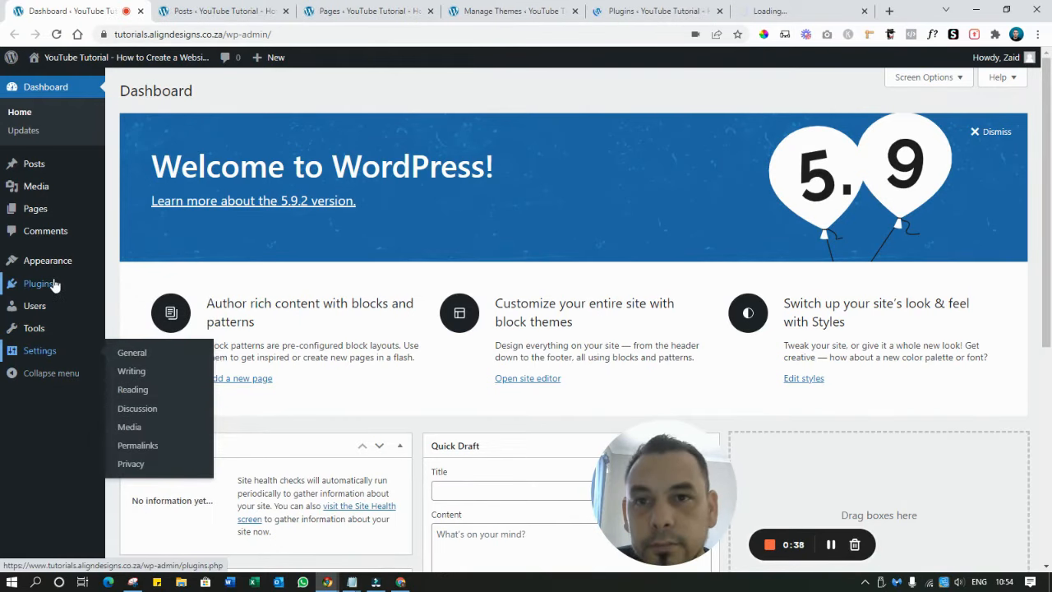
click(181, 8)
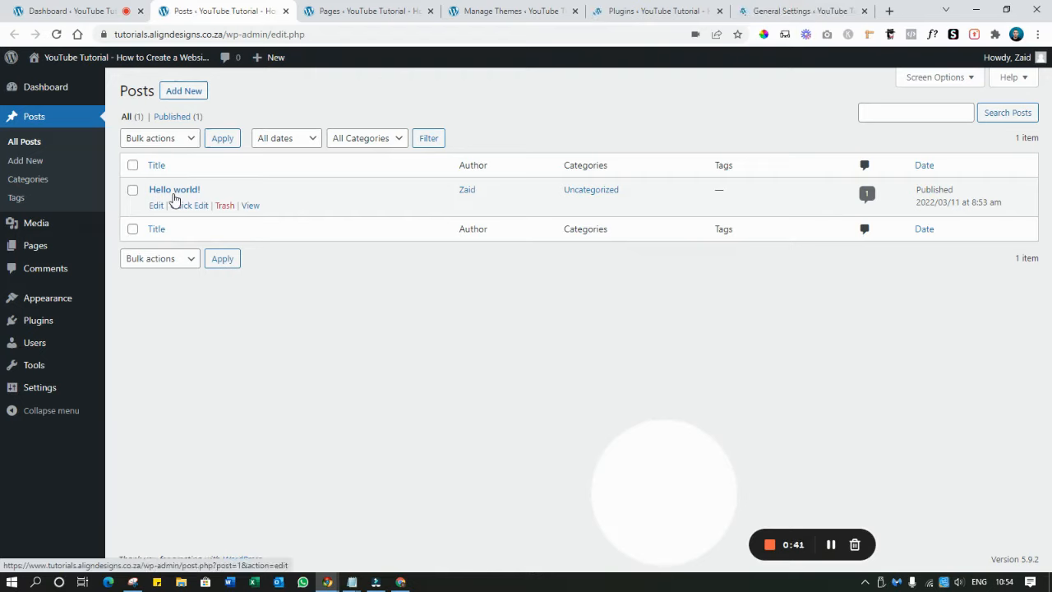
Trash the 'Hello world!' post and the Sample Page
click(224, 205)
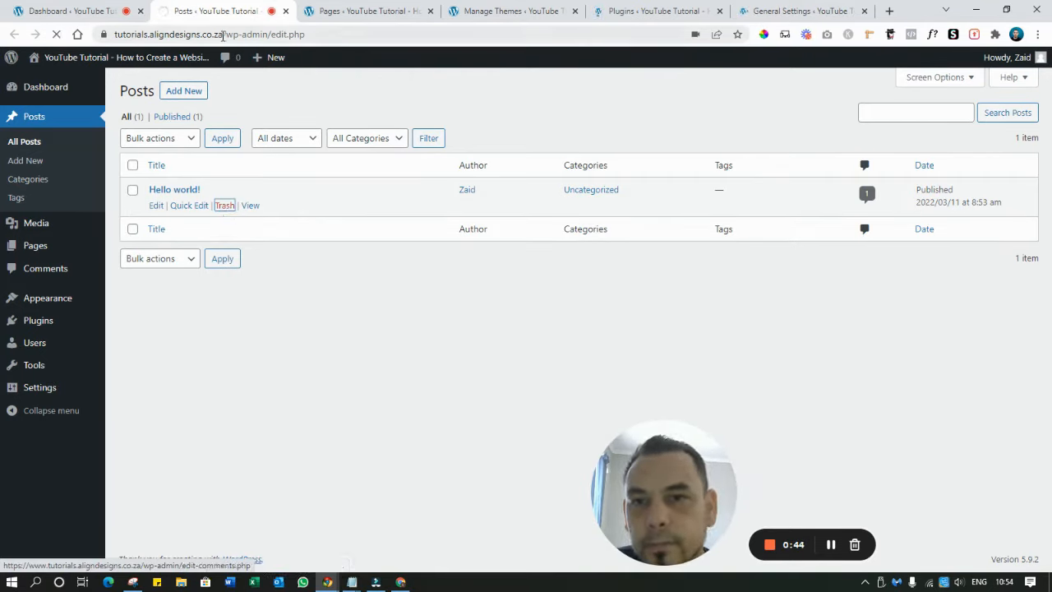
click(302, 12)
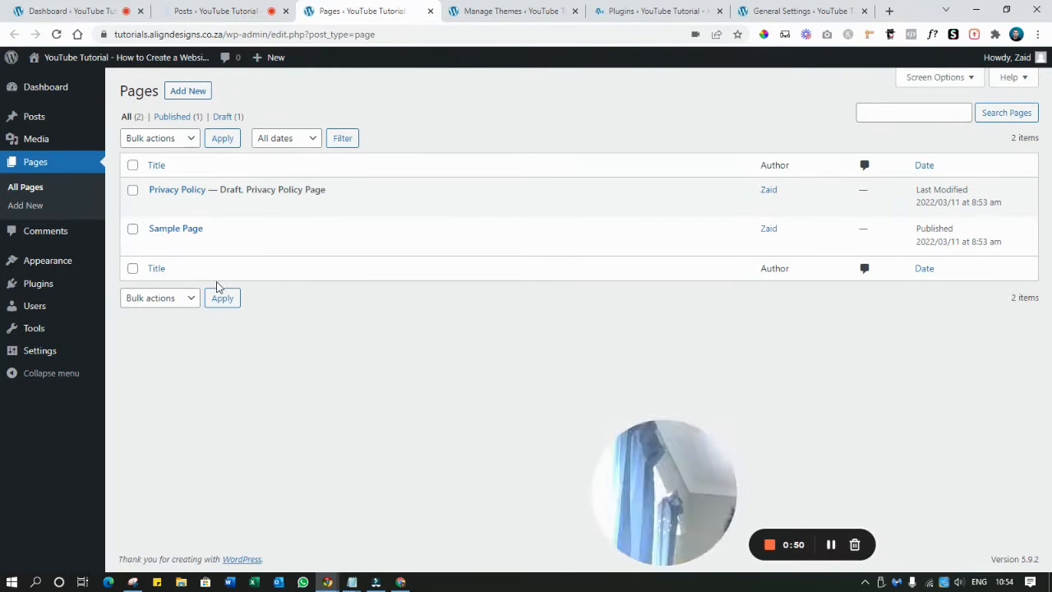
click(229, 246)
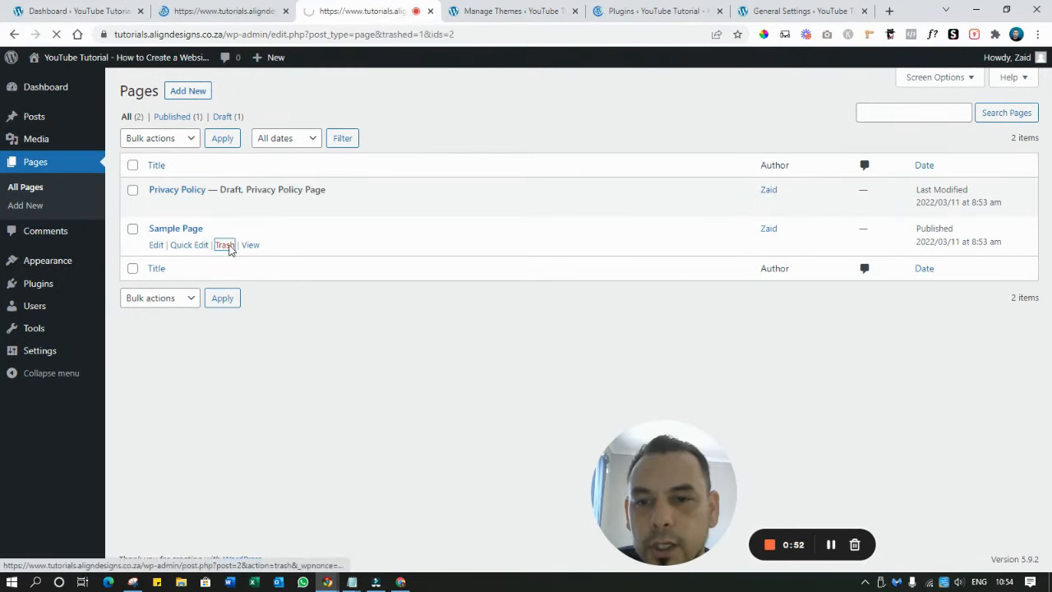
Delete the Twenty Twenty and Twenty Twenty-One themes
click(466, 5)
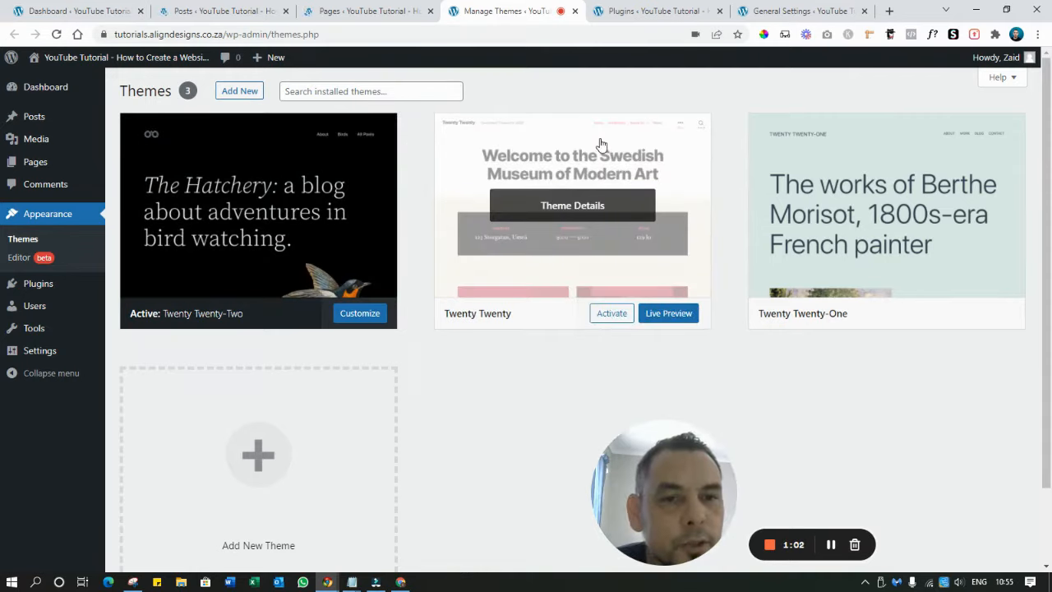
click(601, 144)
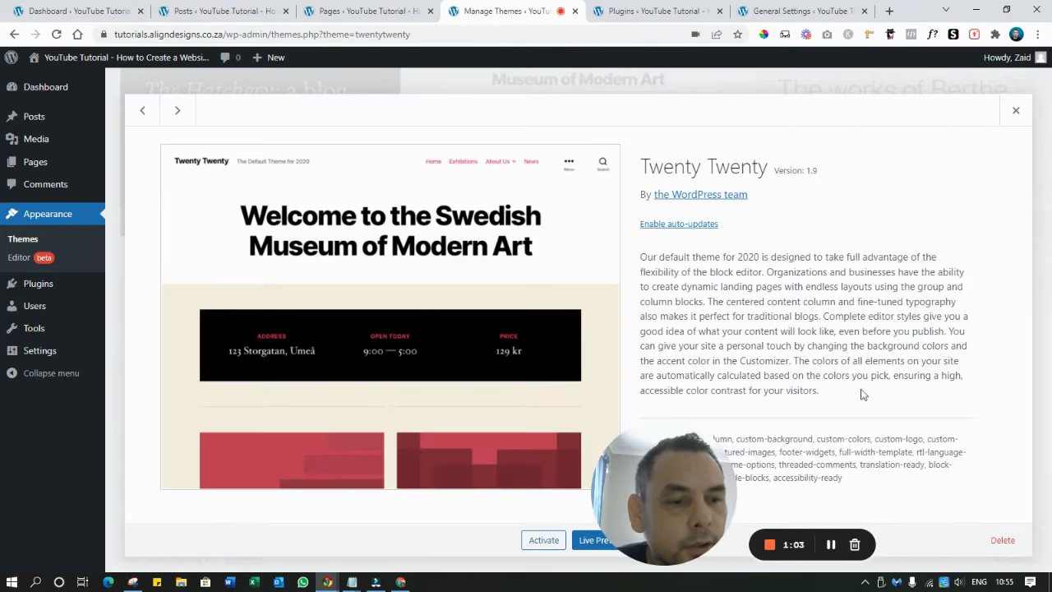
click(1001, 541)
click(597, 137)
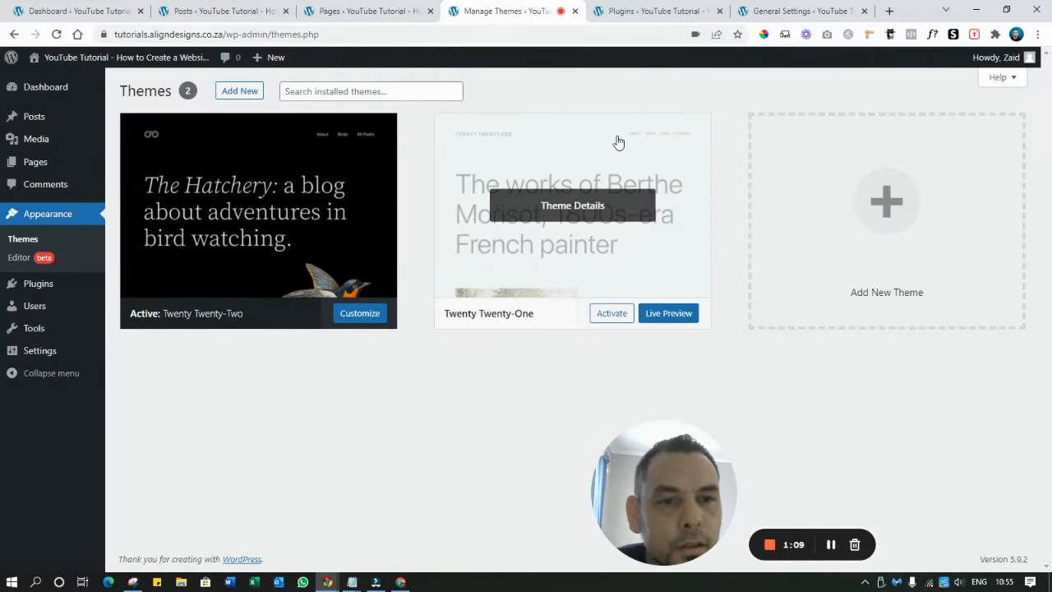
click(618, 143)
click(1003, 540)
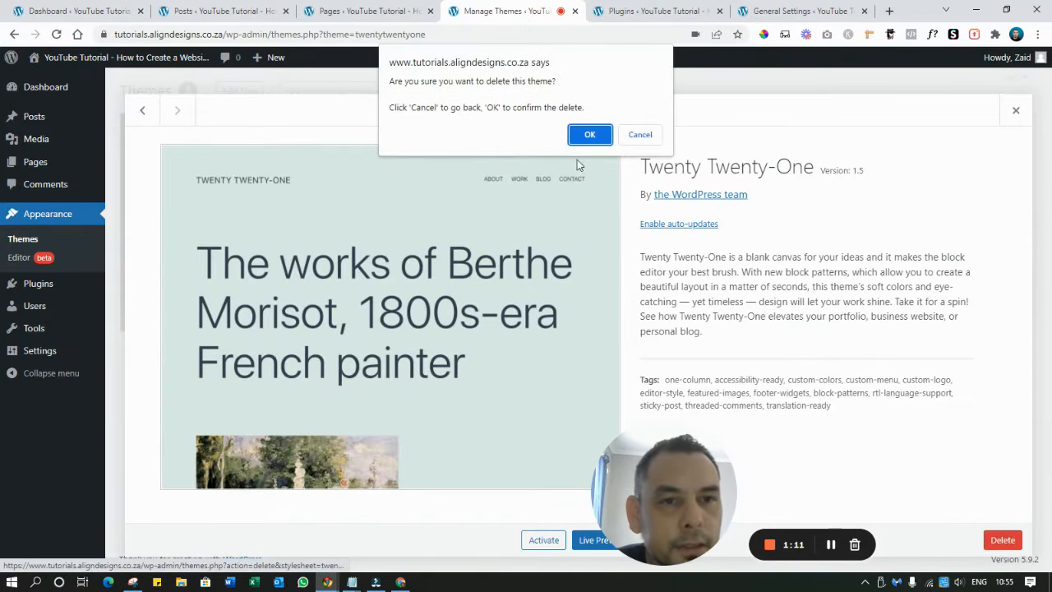
click(572, 137)
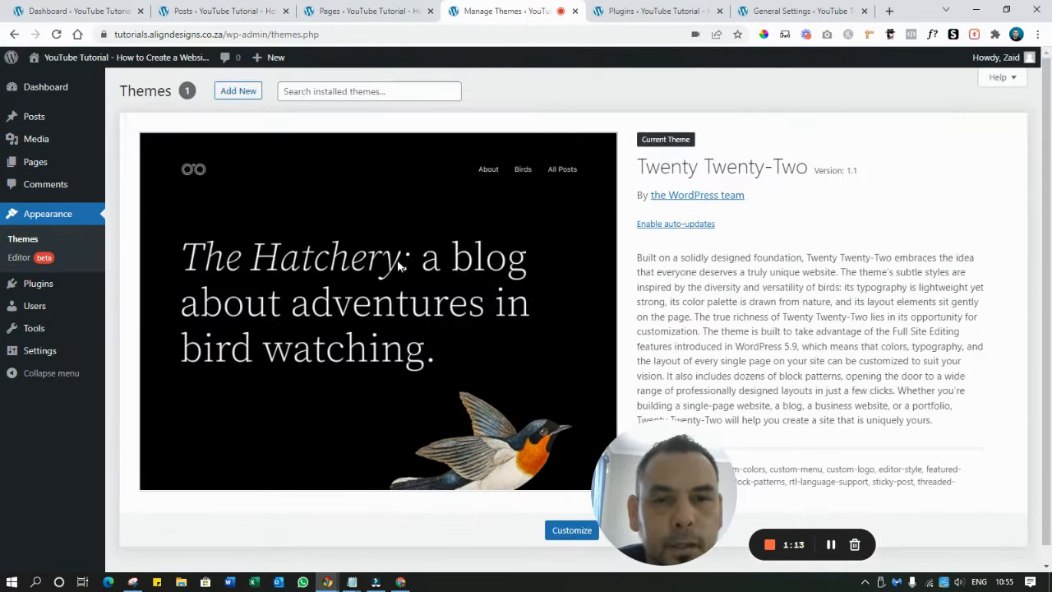
Delete the Akismet Anti-Spam and Hello Dolly plugins, then go to General Settings
click(634, 10)
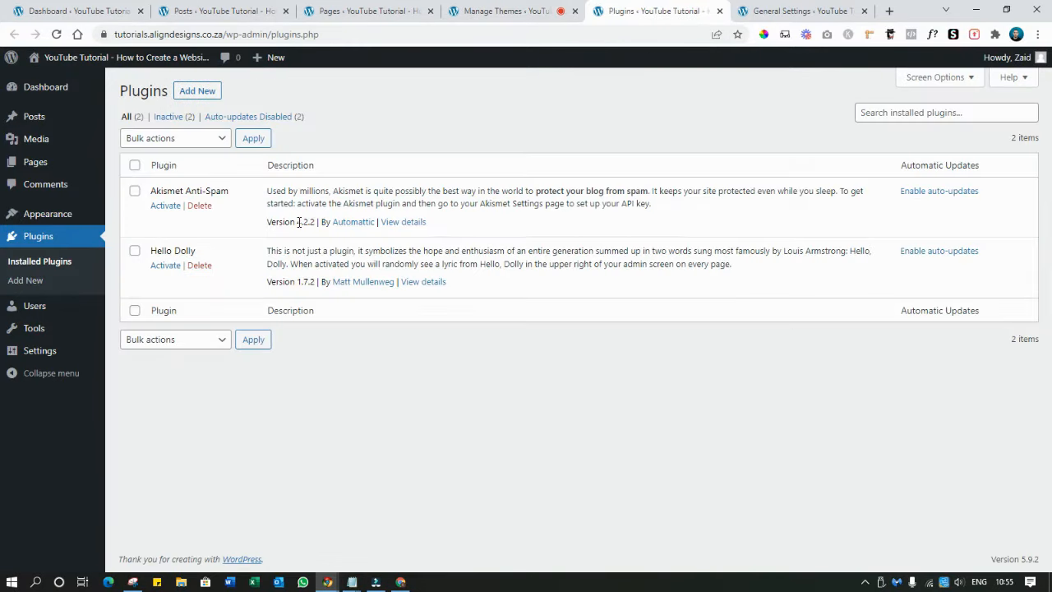
click(200, 206)
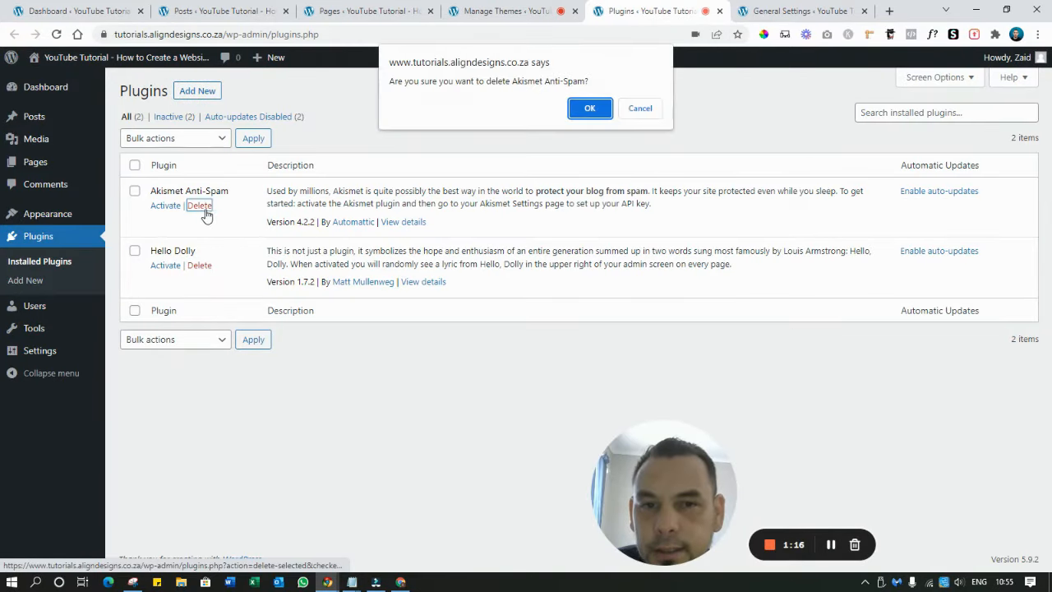
click(590, 108)
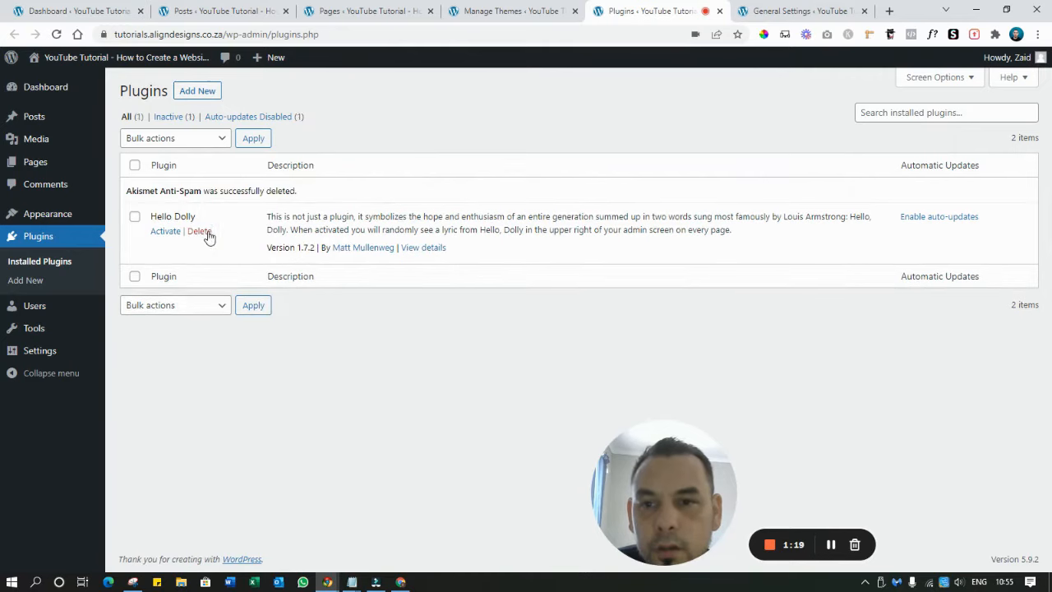
click(206, 233)
click(589, 107)
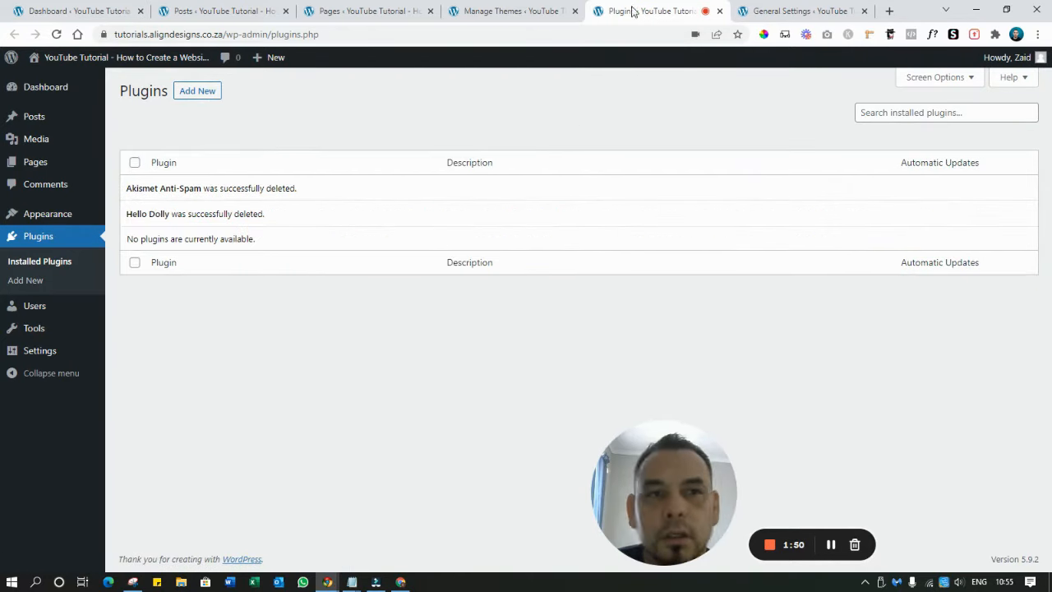
click(787, 7)
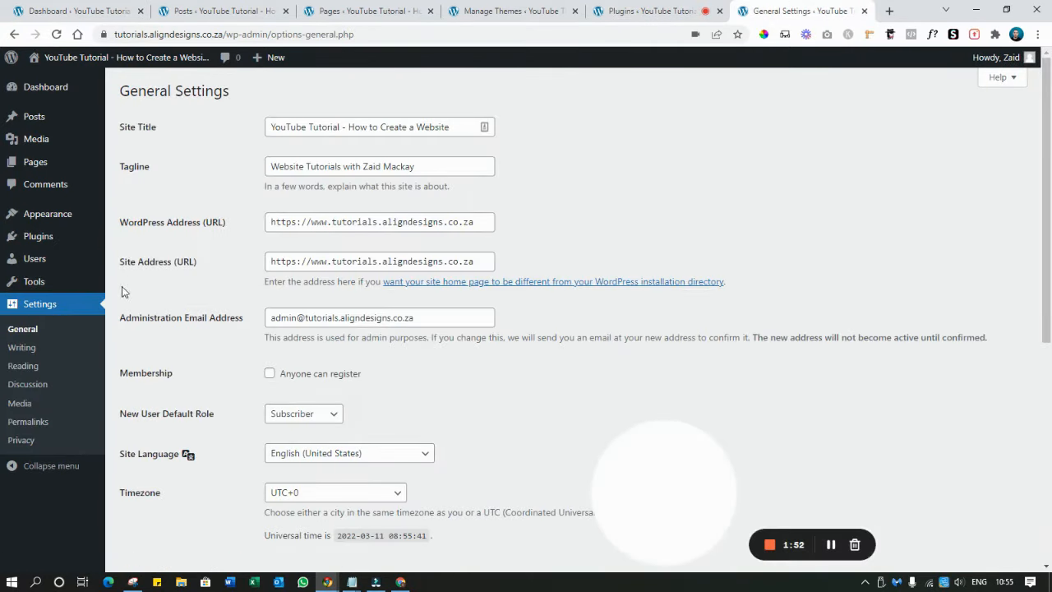
Set the permalink structure to Post name and save the change
click(39, 421)
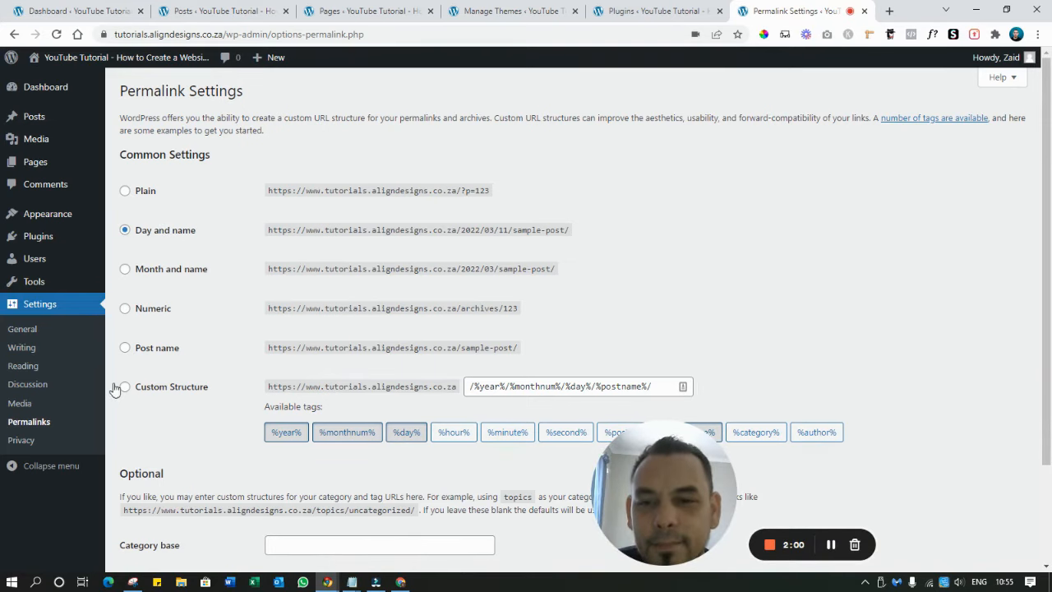
click(125, 349)
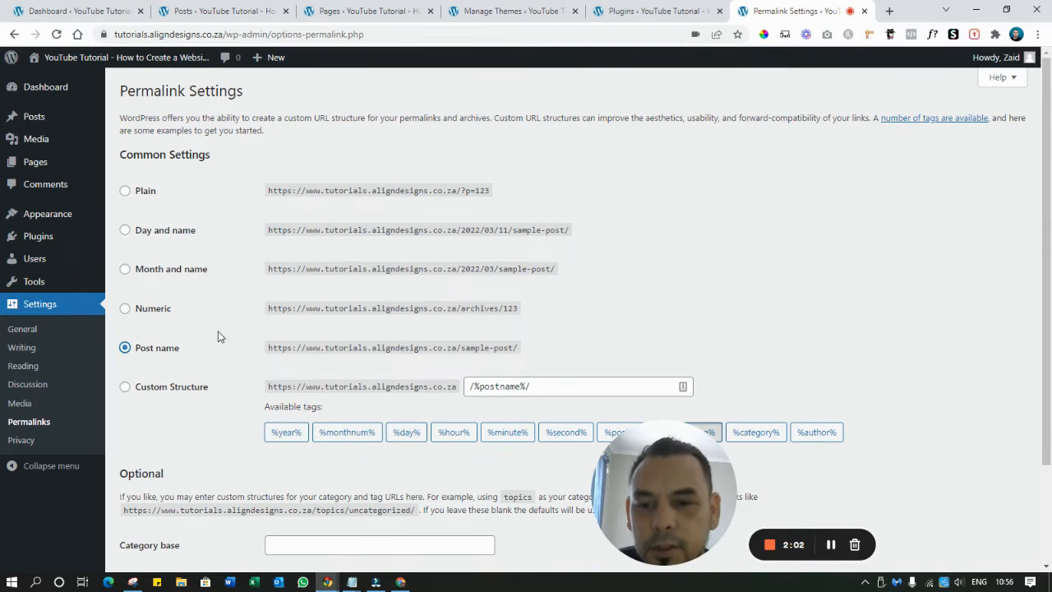
scroll(206, 370, down, 3)
click(159, 507)
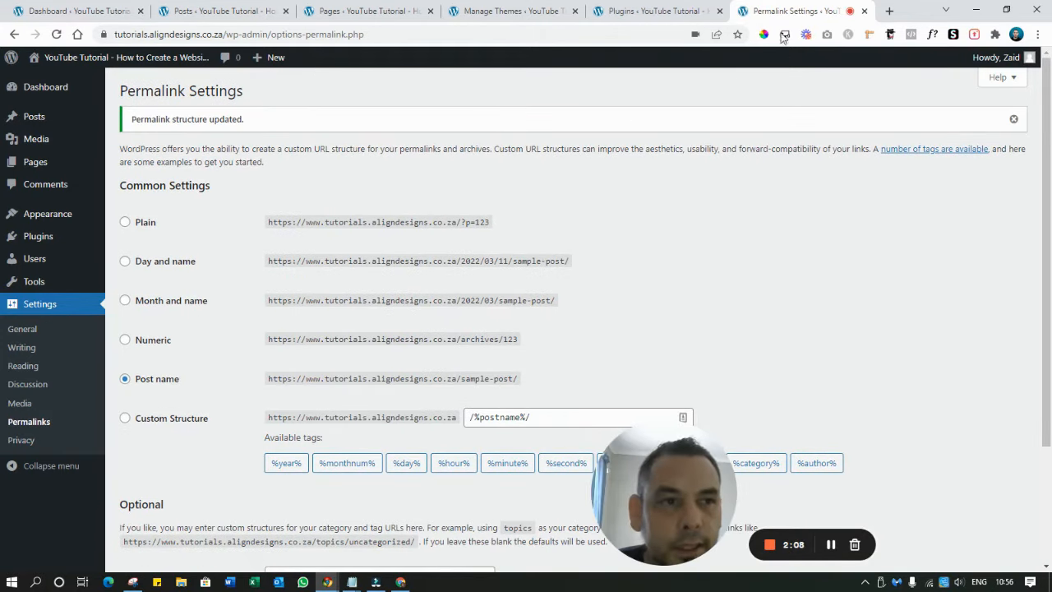
Close the Permalink, Pages, Posts, Themes and Plugins tabs, leaving only the Dashboard
click(864, 11)
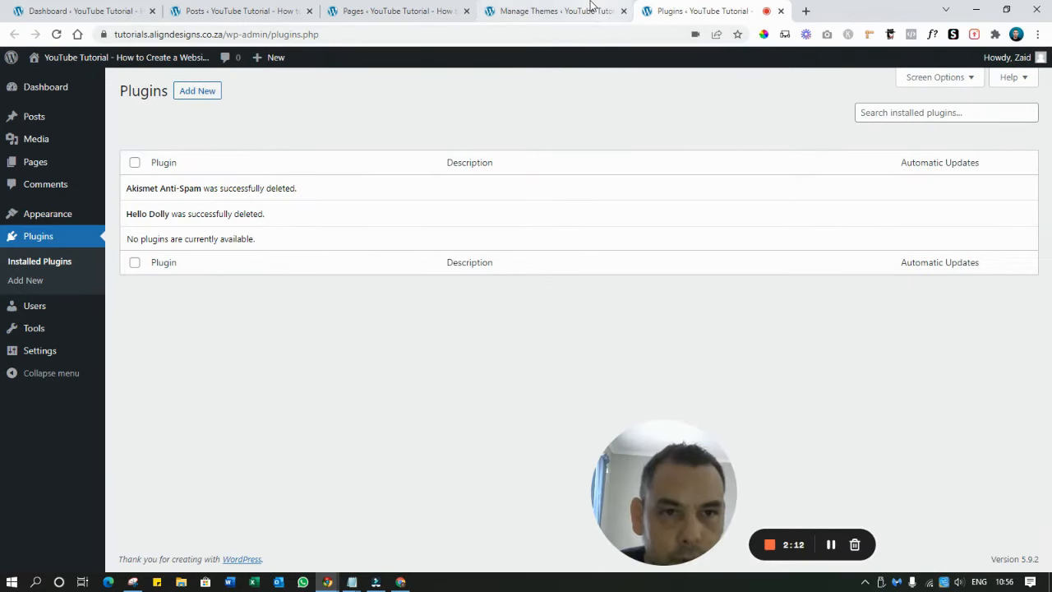
click(555, 11)
click(419, 11)
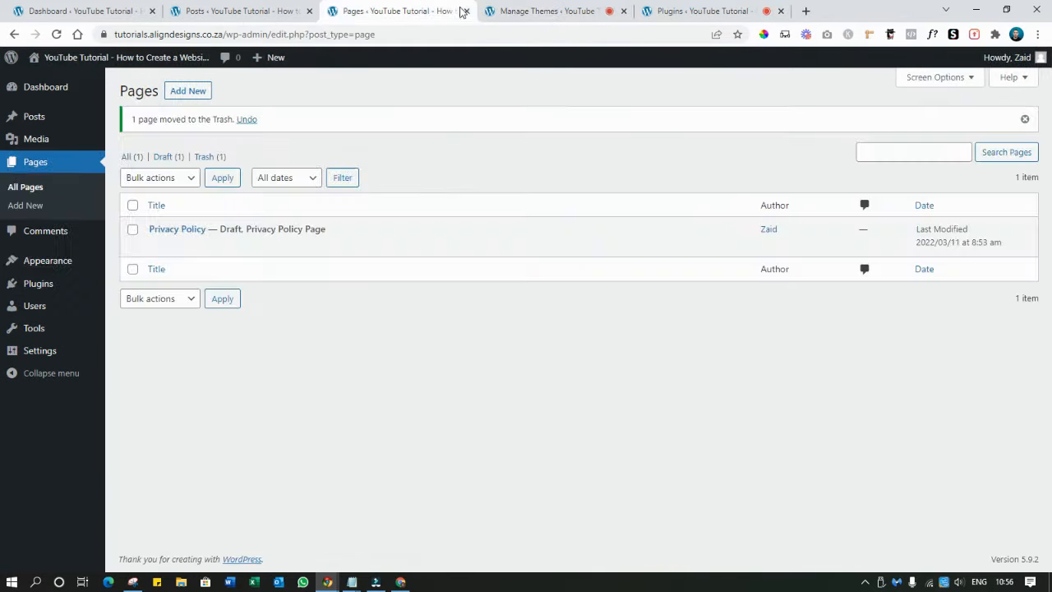
click(466, 12)
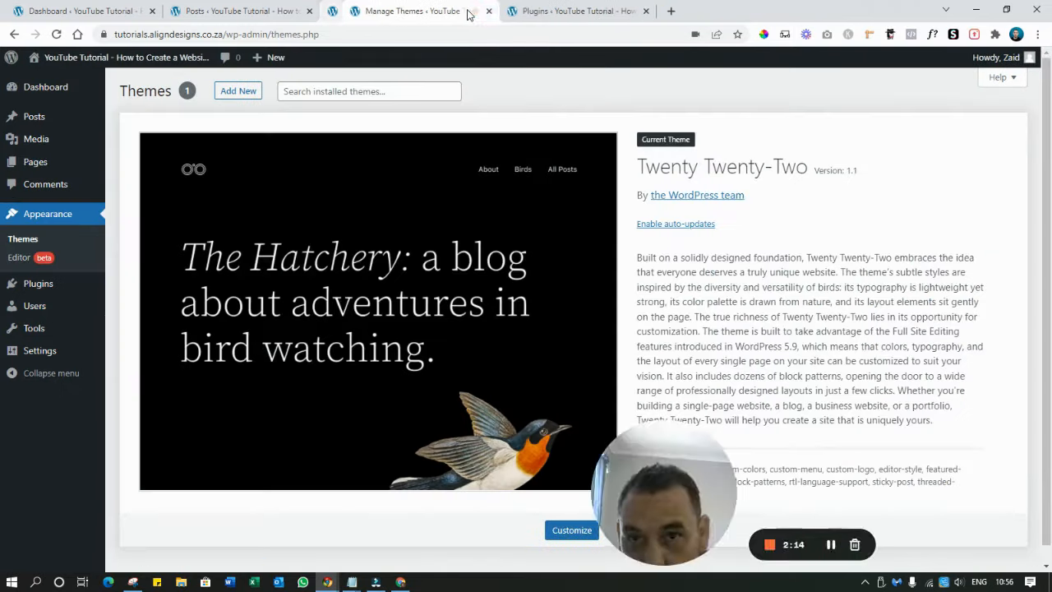
click(309, 11)
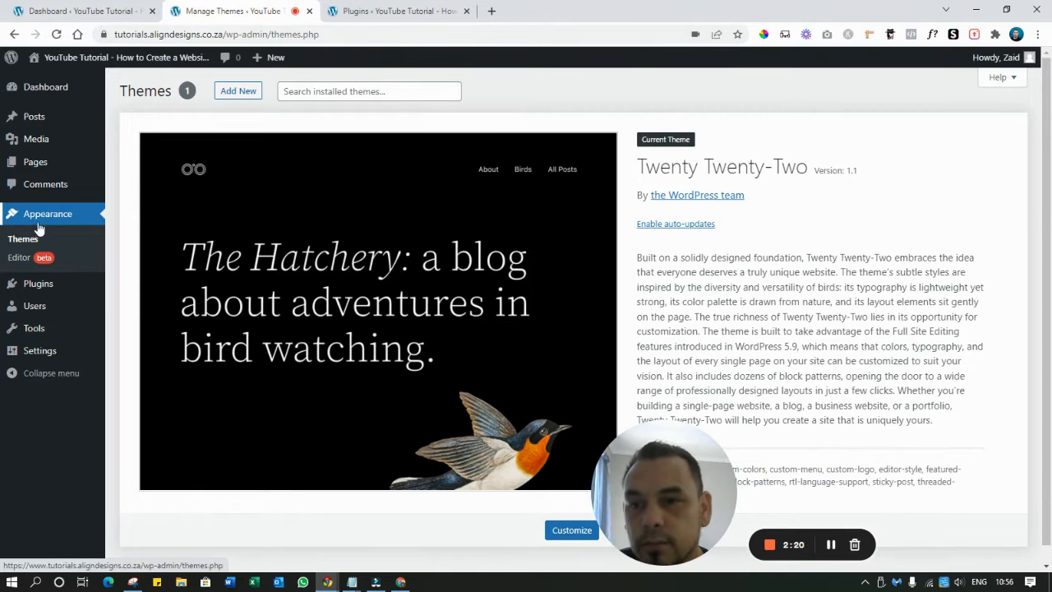
click(307, 12)
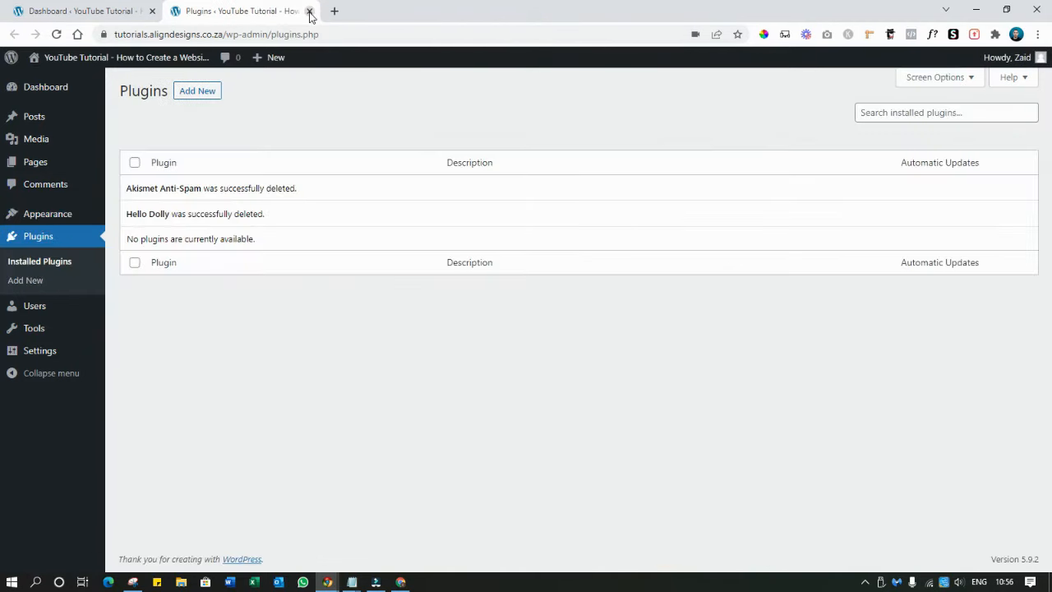
click(308, 12)
mouse_move(197, 461)
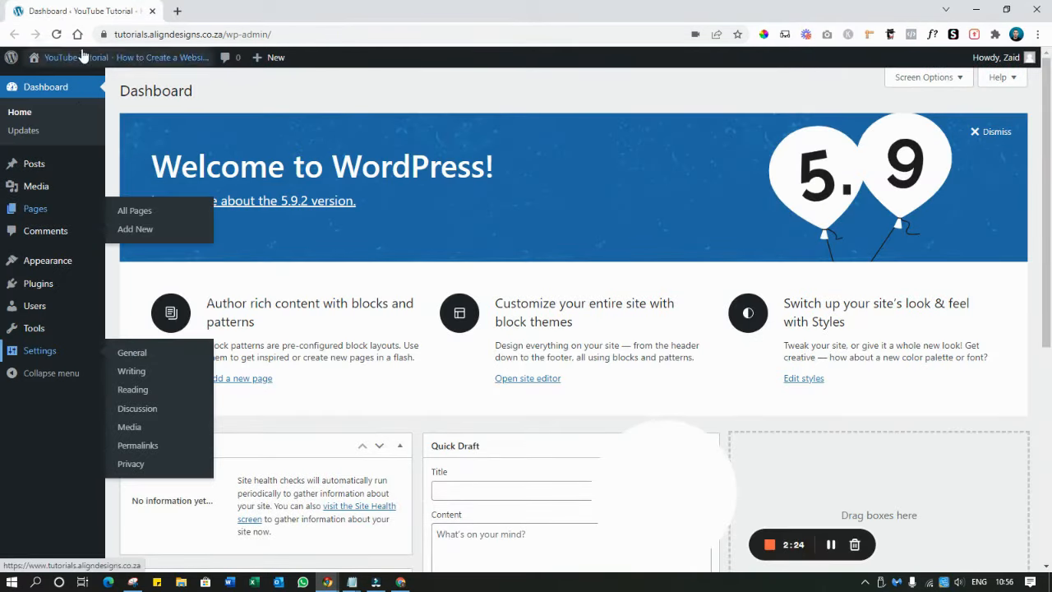
Open Themes and Add New Plugins in new tabs, then browse popular themes to install
mouse_move(52, 263)
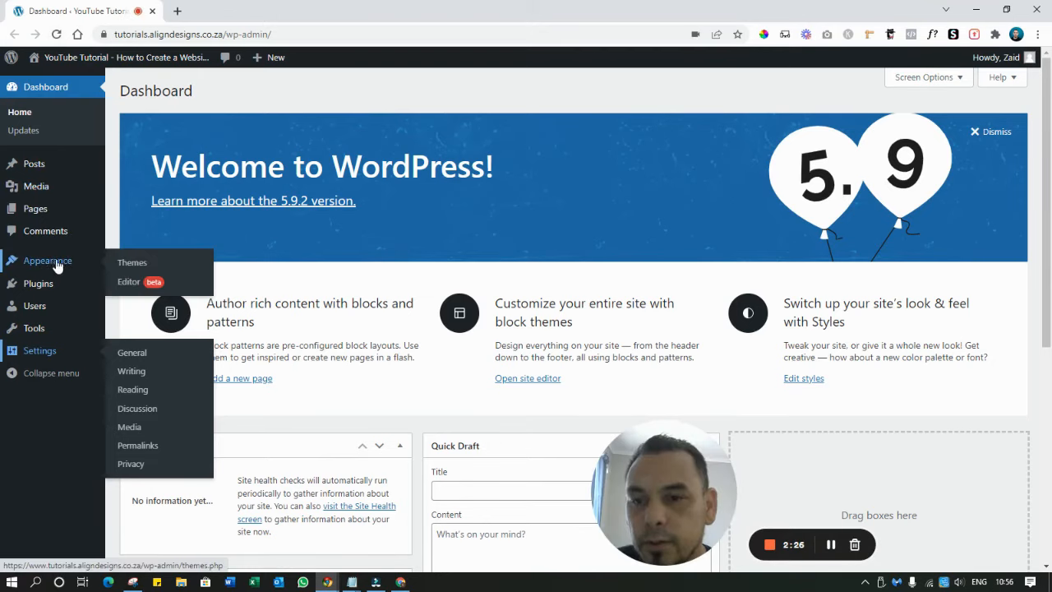
right_click(139, 265)
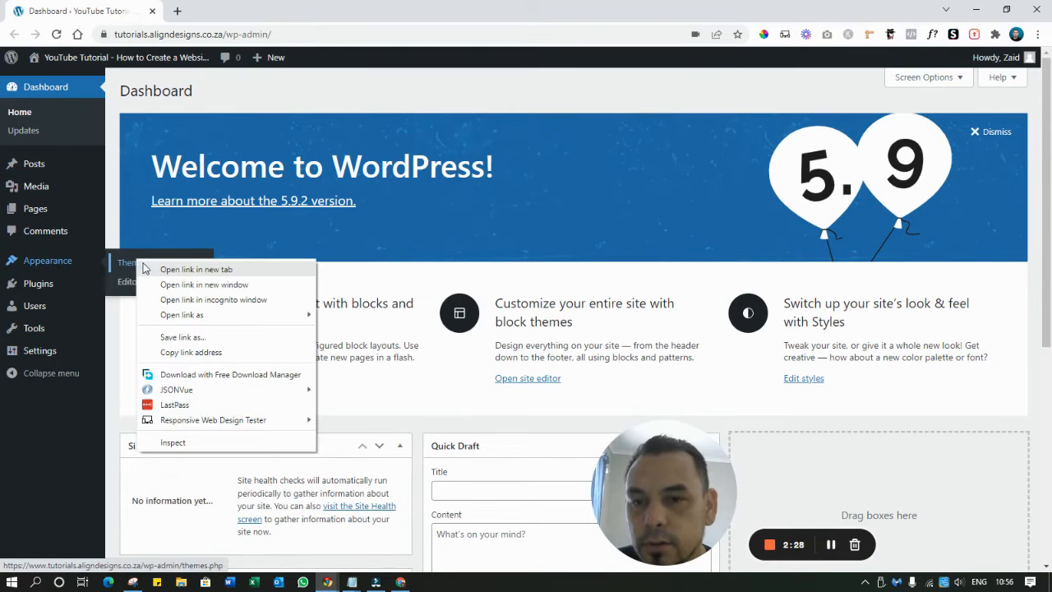
click(149, 271)
mouse_move(57, 292)
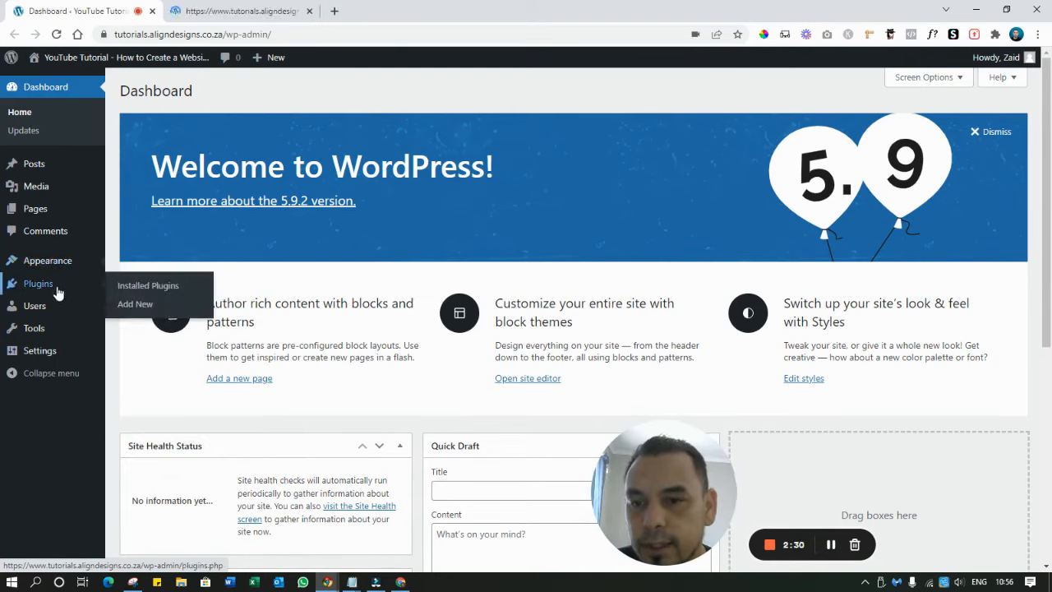
right_click(127, 311)
click(136, 317)
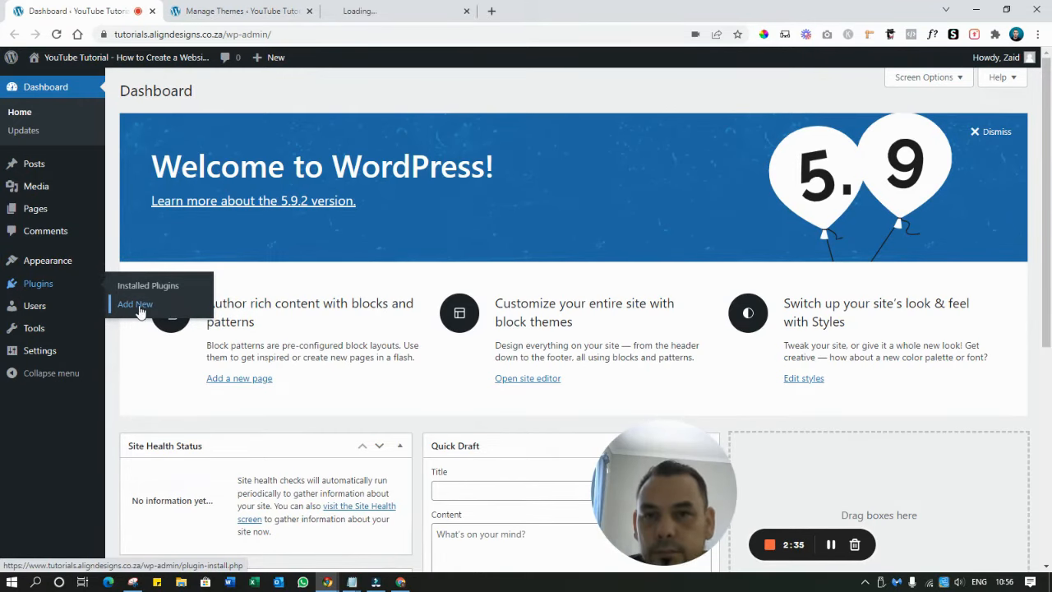
click(266, 6)
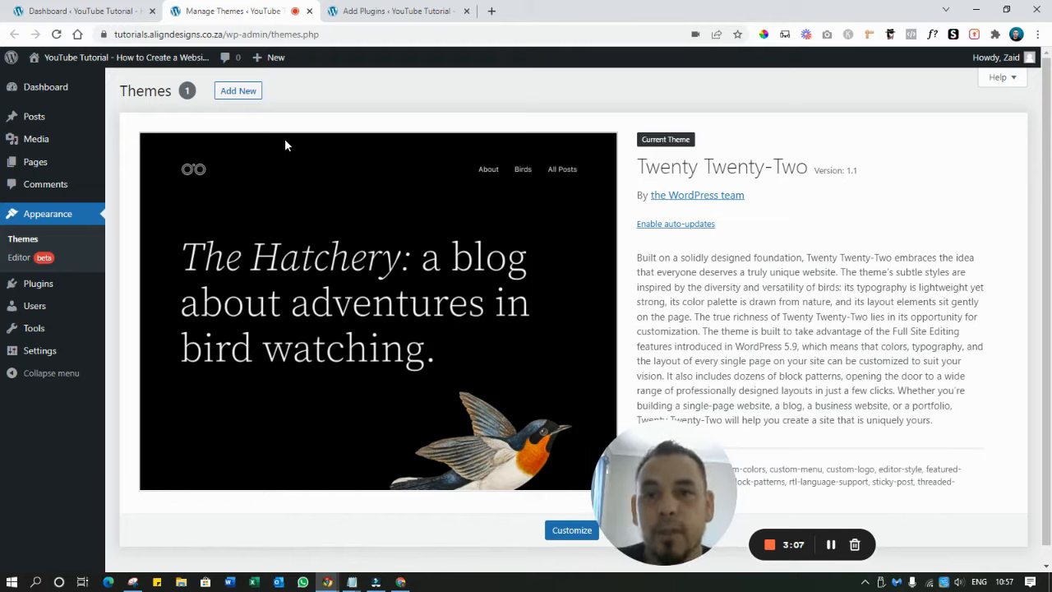
click(254, 93)
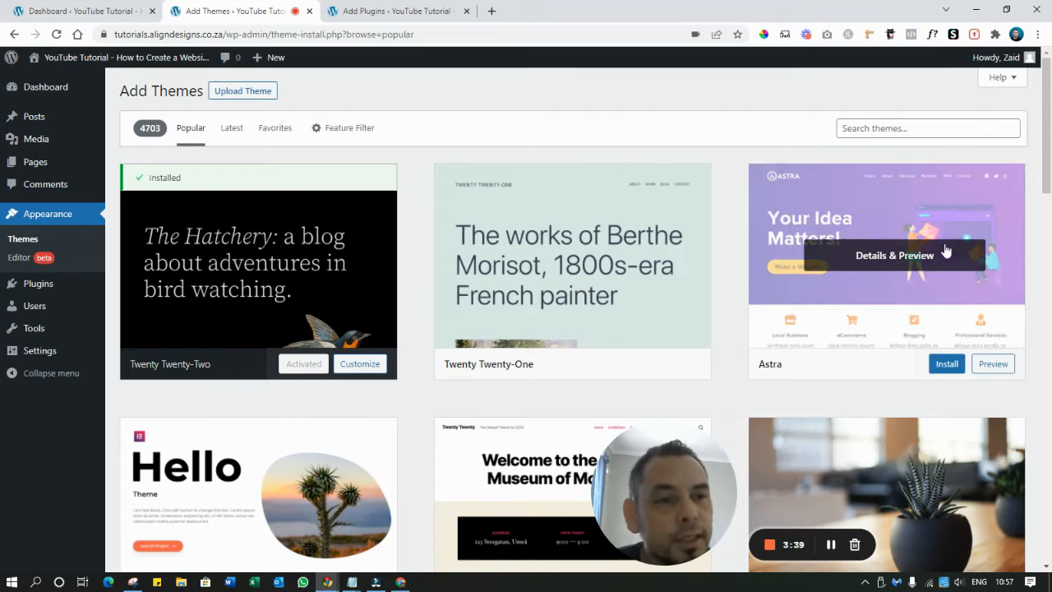
Search the theme library for 'as', then install and activate Astra
click(898, 129)
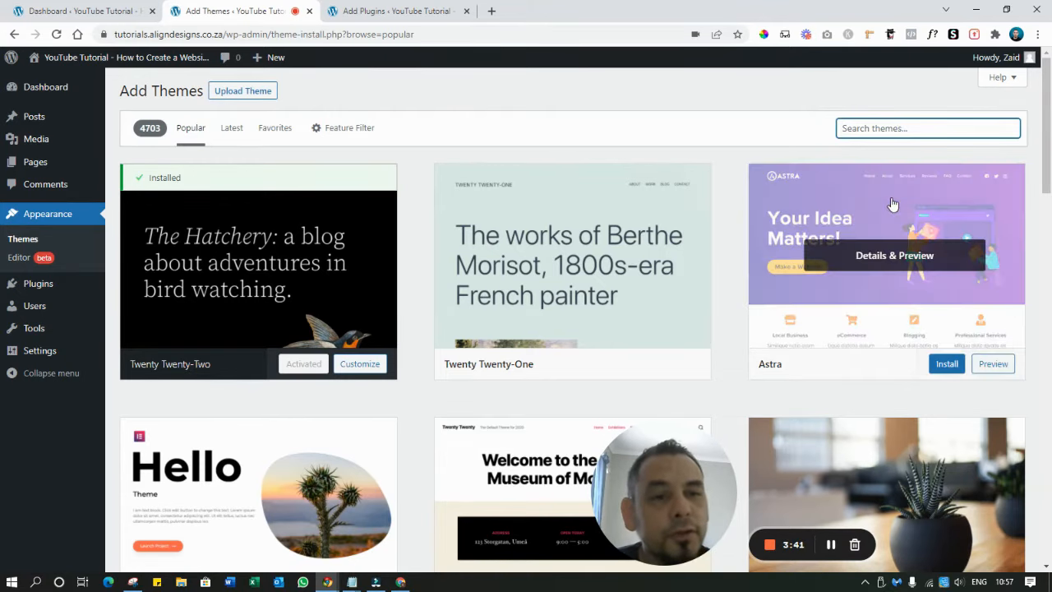
text(astra)
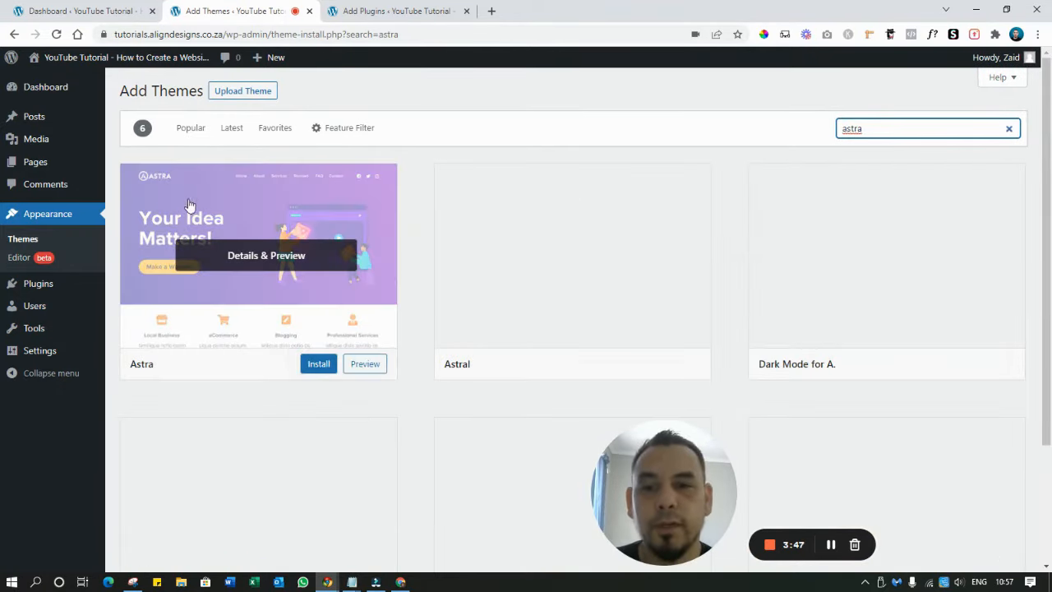
click(319, 367)
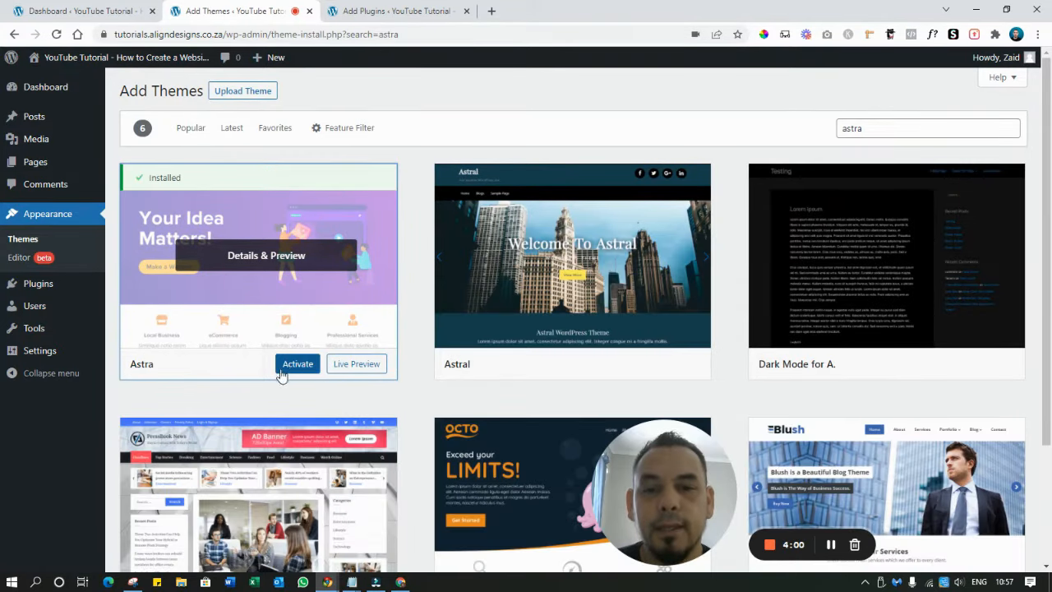
click(294, 367)
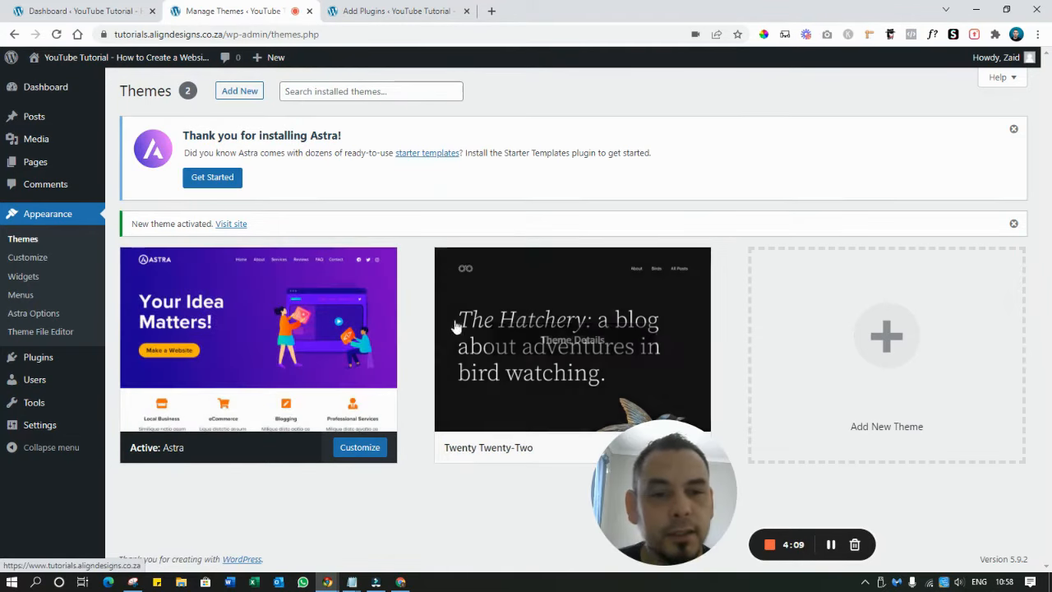
Delete the Twenty Twenty-Two theme and move to the Add Plugins tab
click(593, 289)
click(1005, 540)
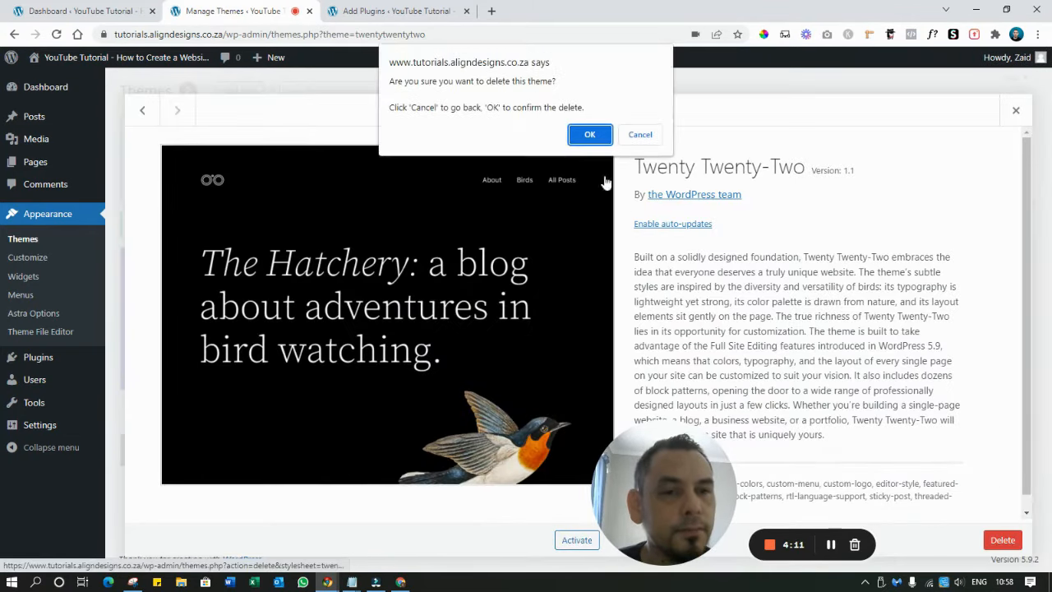
key(Return)
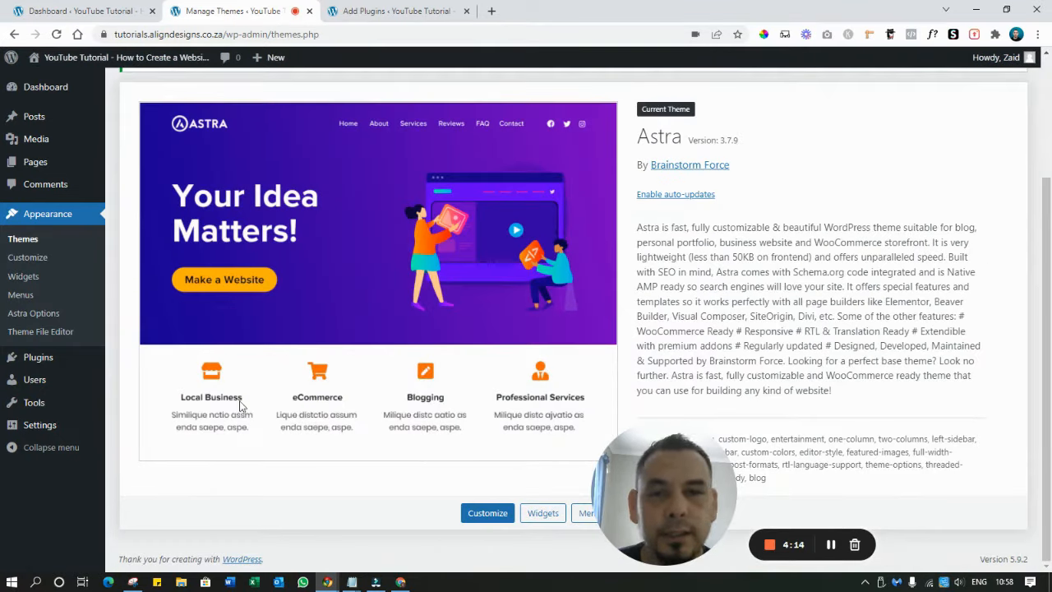
scroll(547, 189, up, 3)
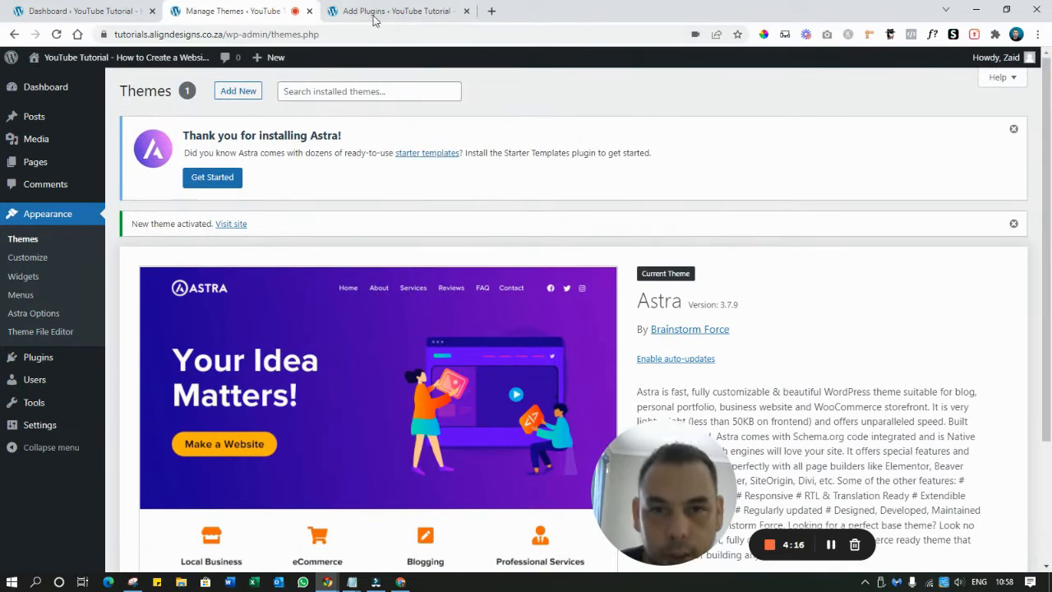
click(383, 17)
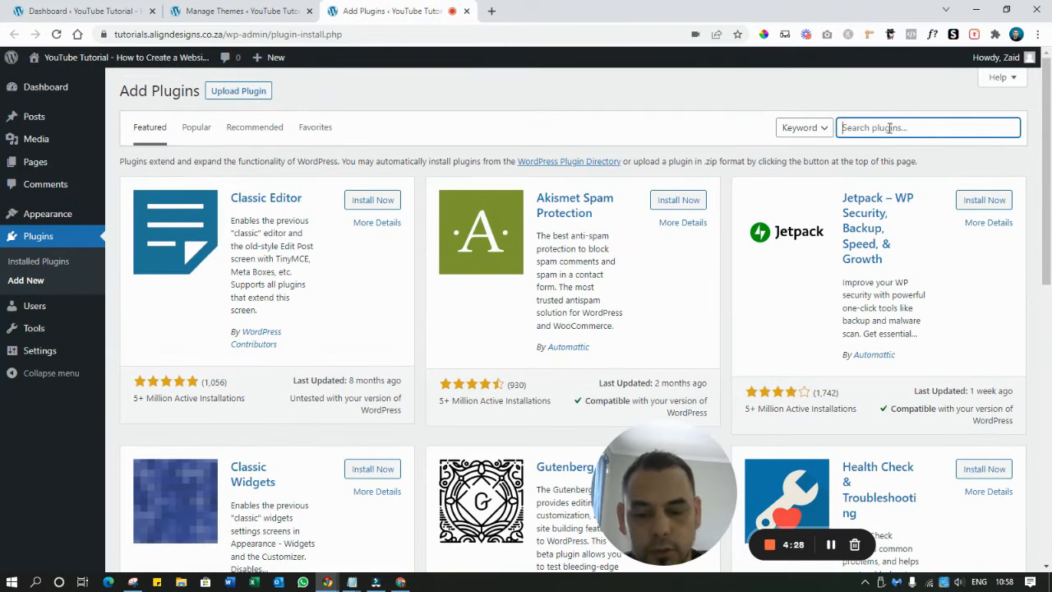
Search 'elementor', install and activate Elementor Website Builder, then close the Plugins tab
text(eleme)
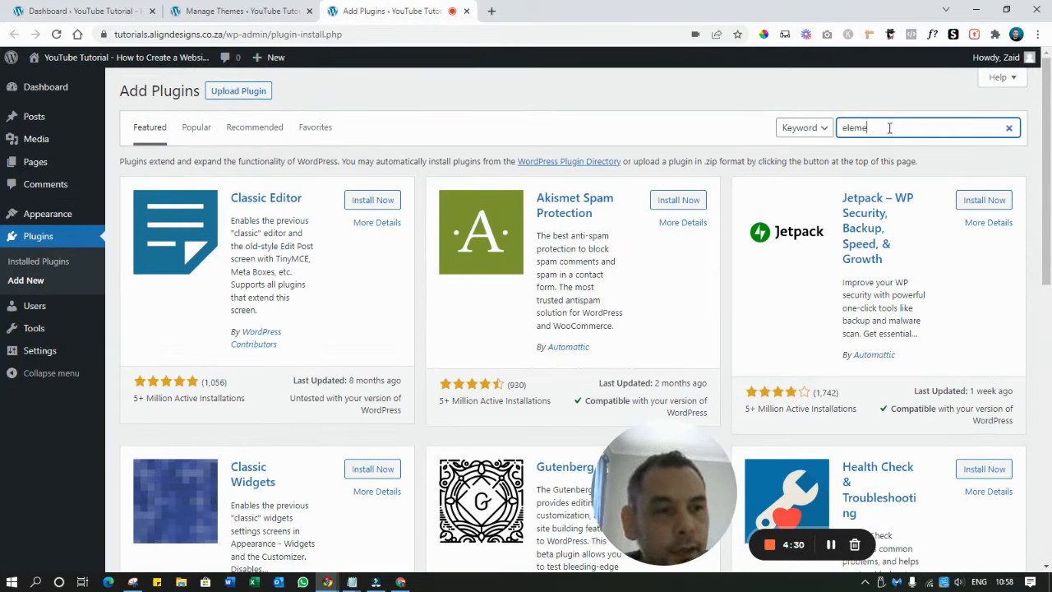
text(ntor)
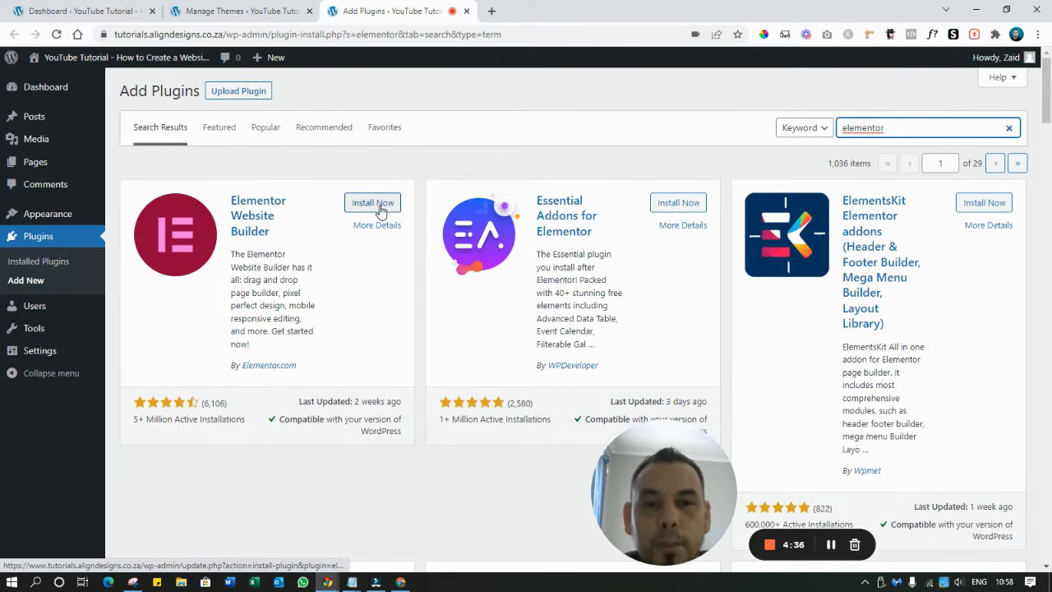
click(374, 203)
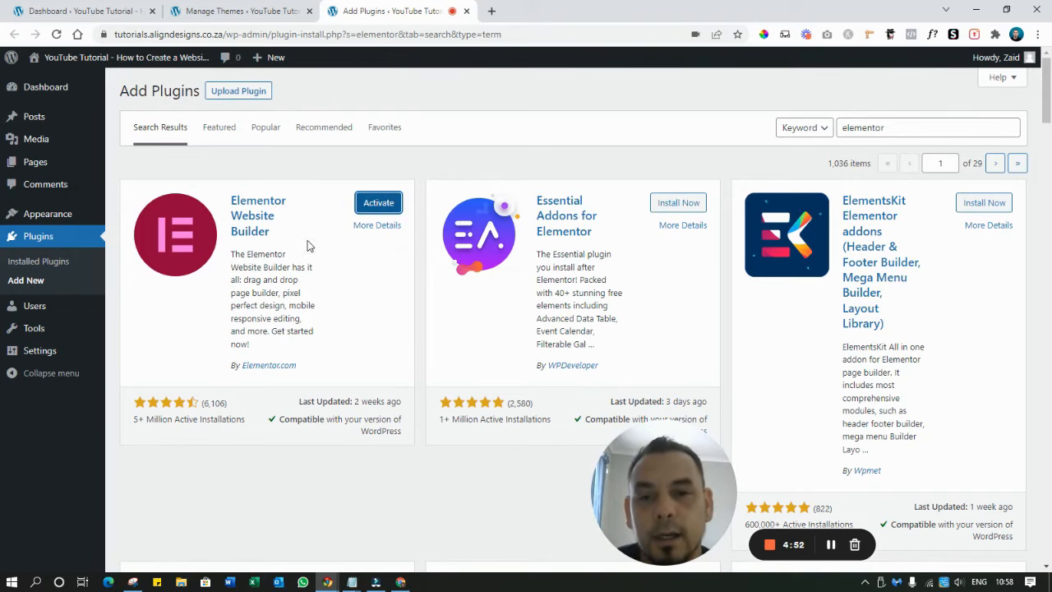
click(394, 204)
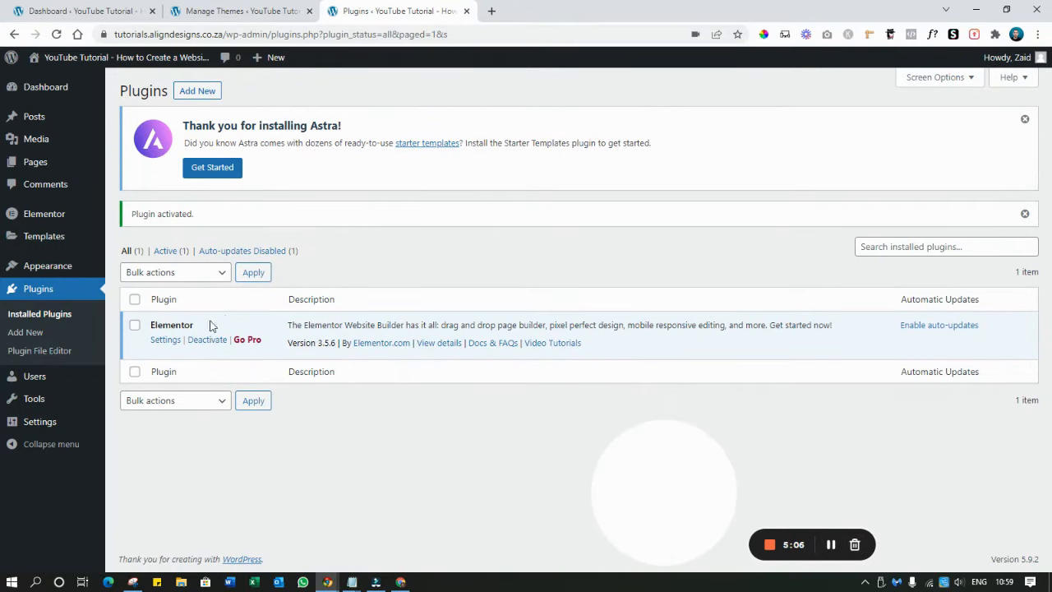
click(466, 11)
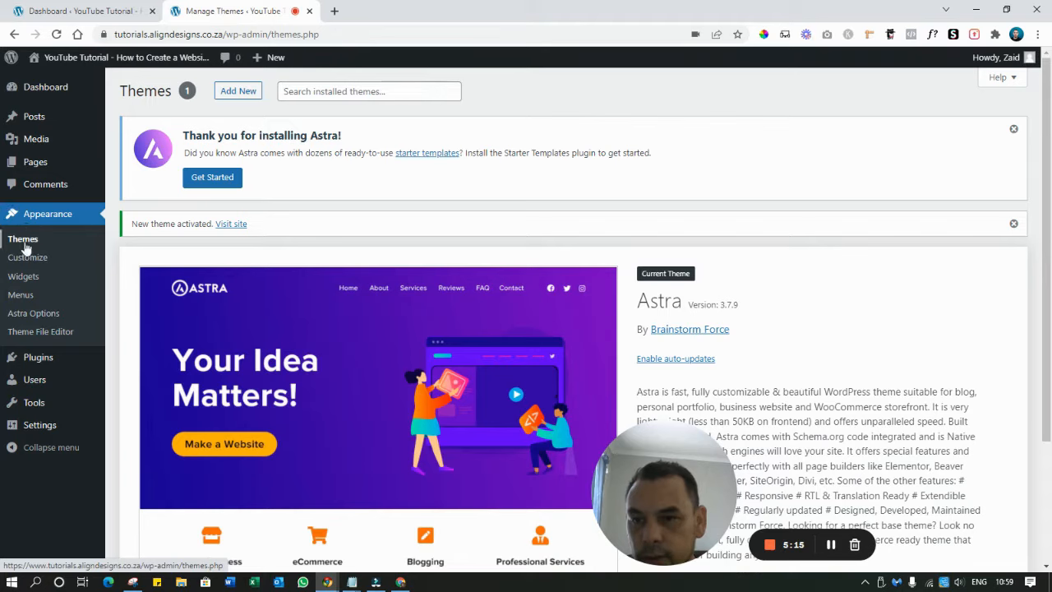
From Astra Options, use Get Started to install and activate the Starter Templates plugin
click(31, 315)
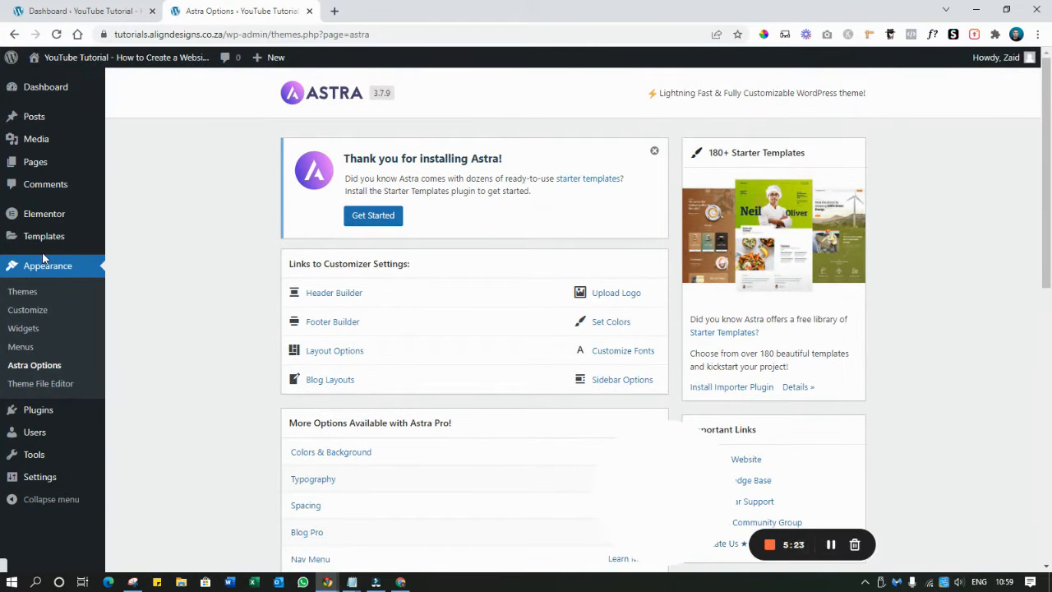
mouse_move(95, 249)
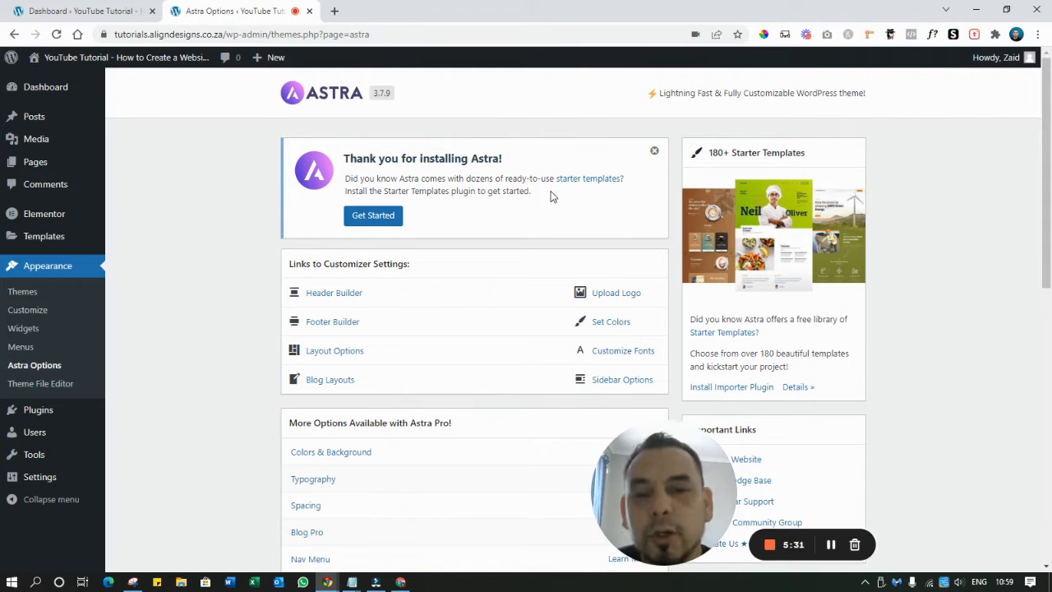
click(372, 220)
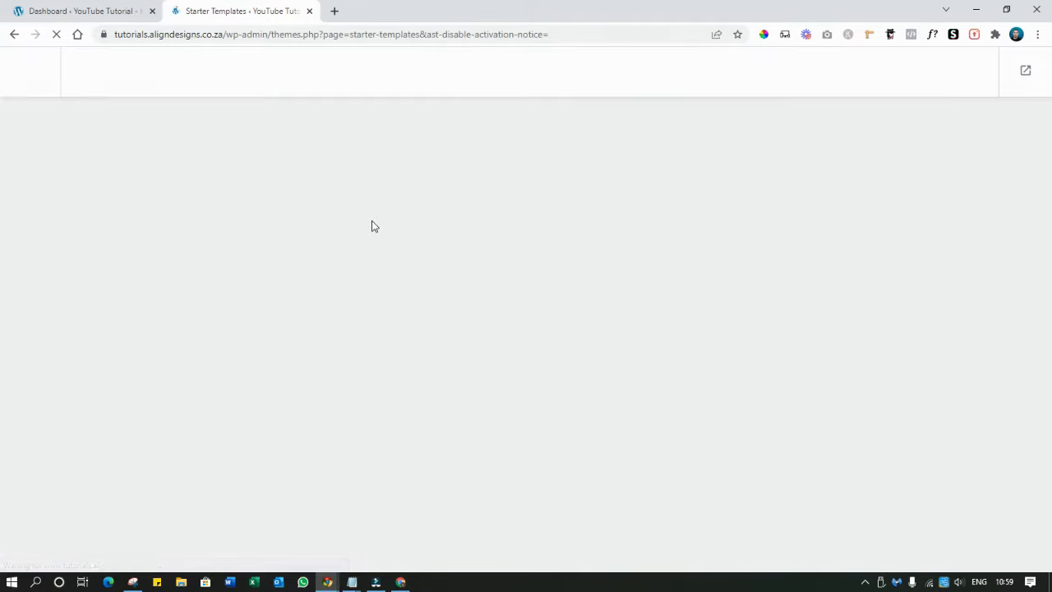
Begin Build Your Website Now and select Elementor as the page builder
scroll(372, 225, down, 1)
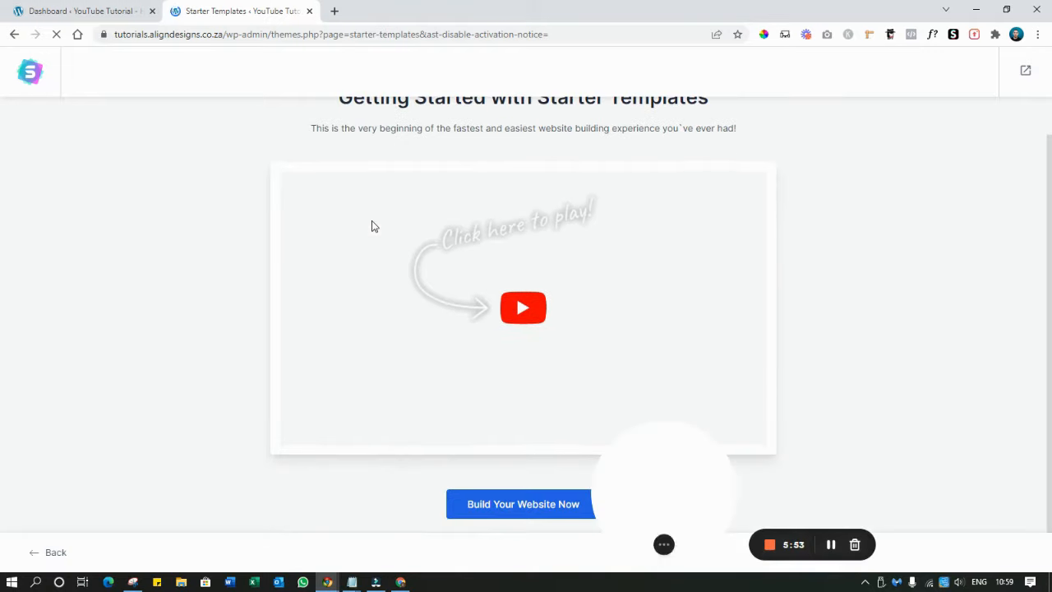
drag(648, 487, 99, 512)
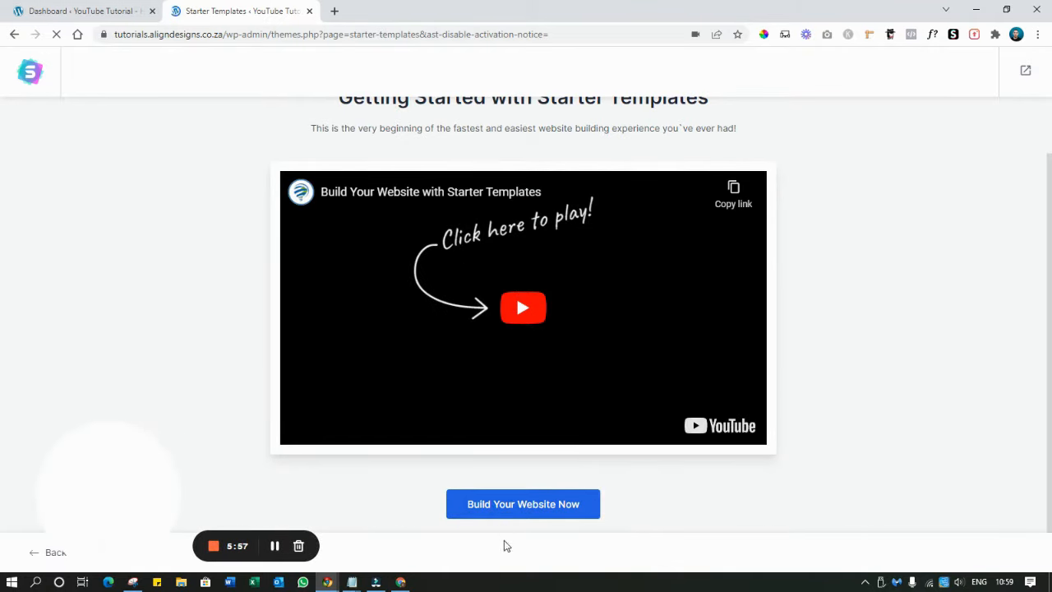
click(494, 504)
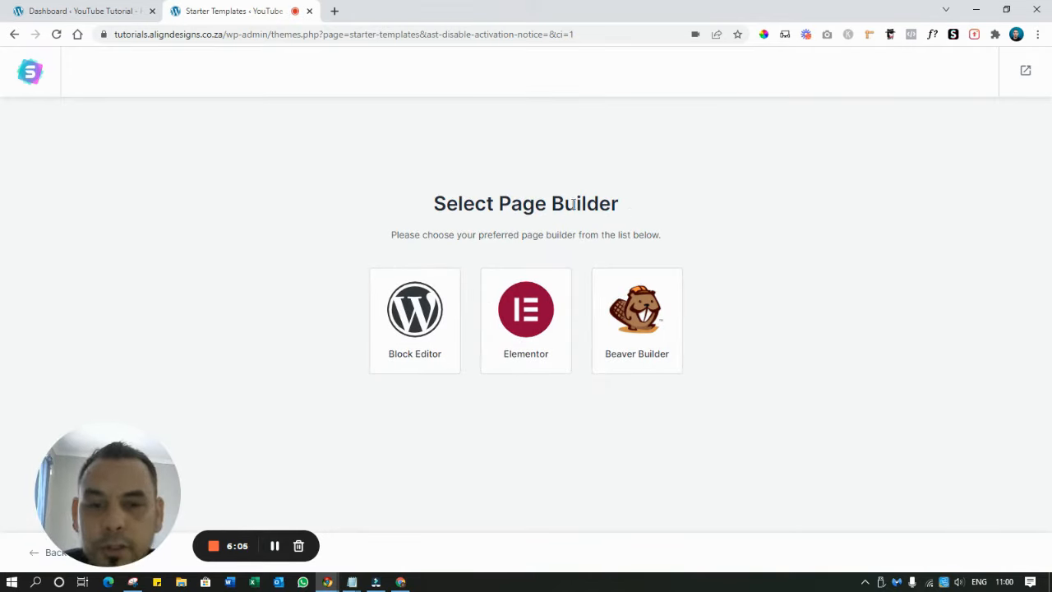
click(539, 313)
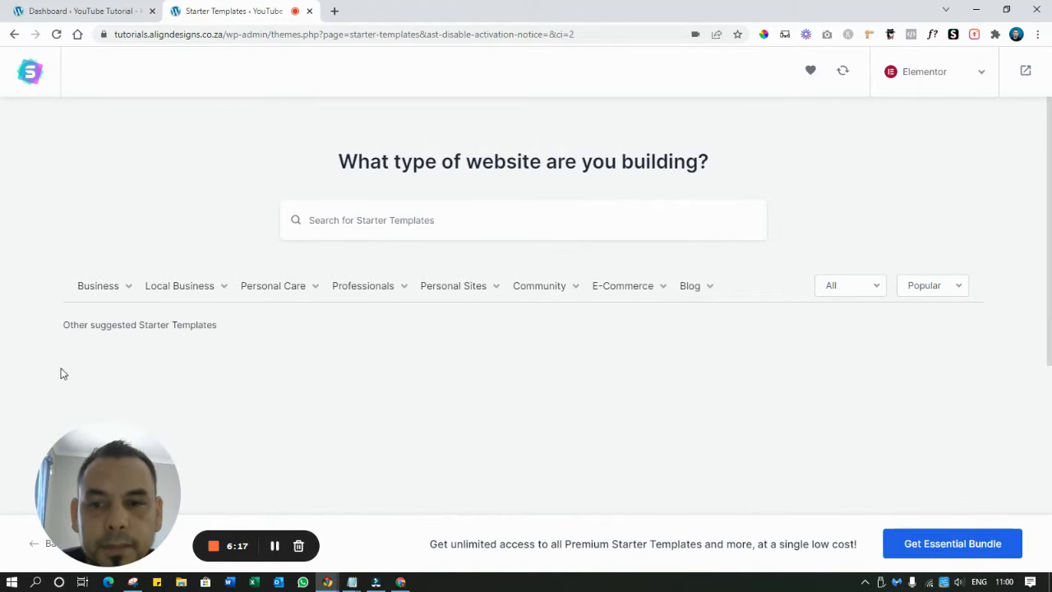
drag(113, 447, 169, 407)
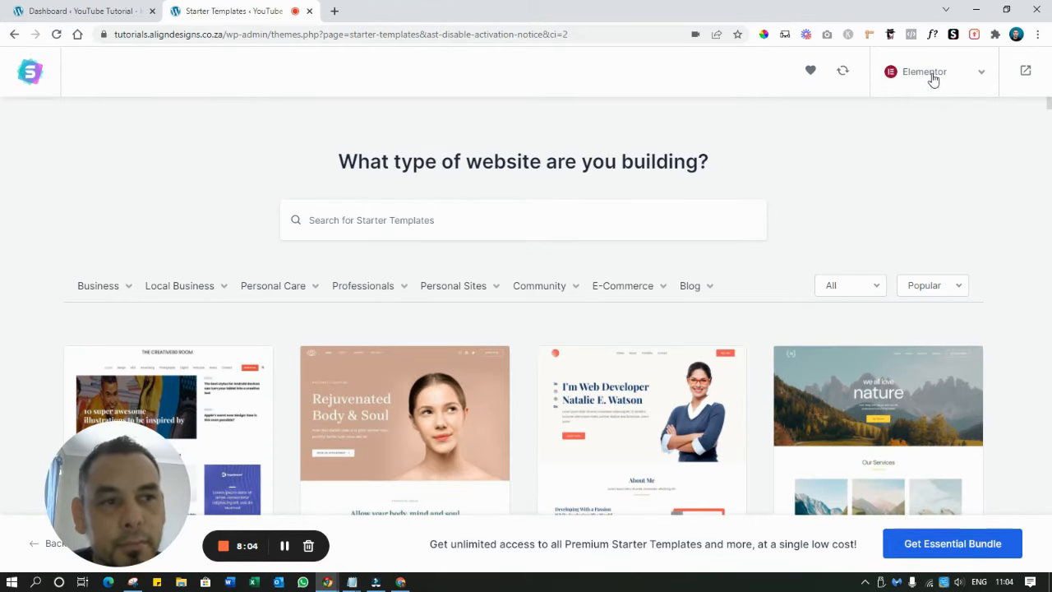
Keep Elementor in the builder dropdown and pick the Roofing Services template from the gallery
click(980, 79)
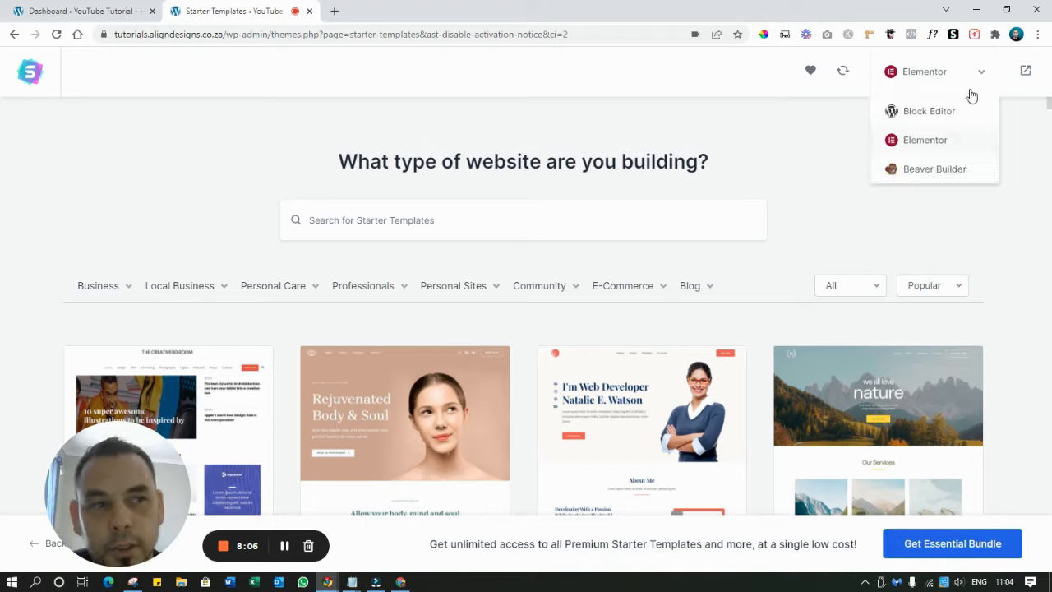
click(924, 141)
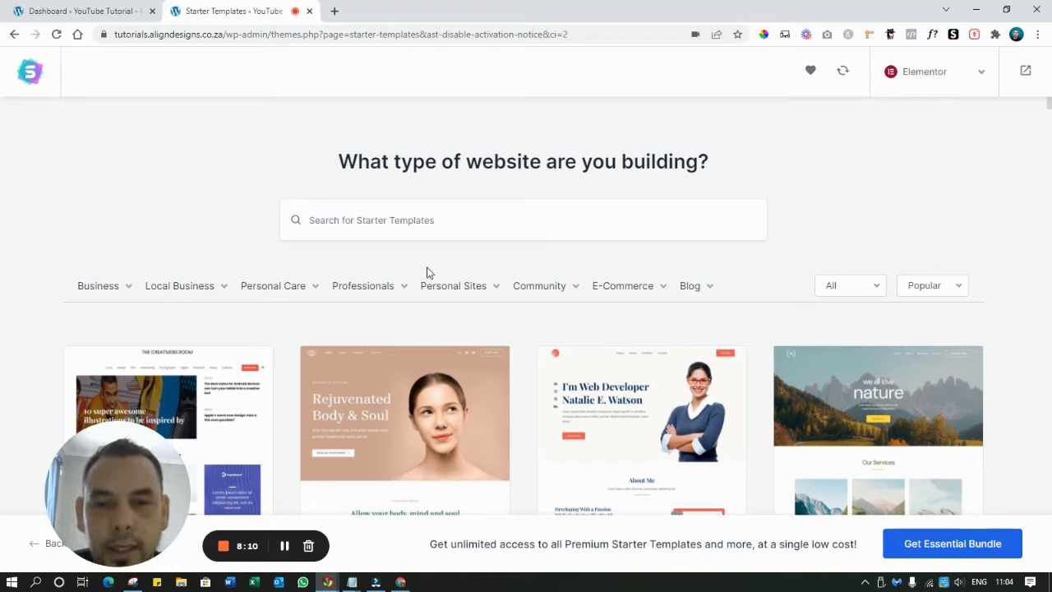
scroll(427, 272, down, 3)
scroll(426, 287, down, 3)
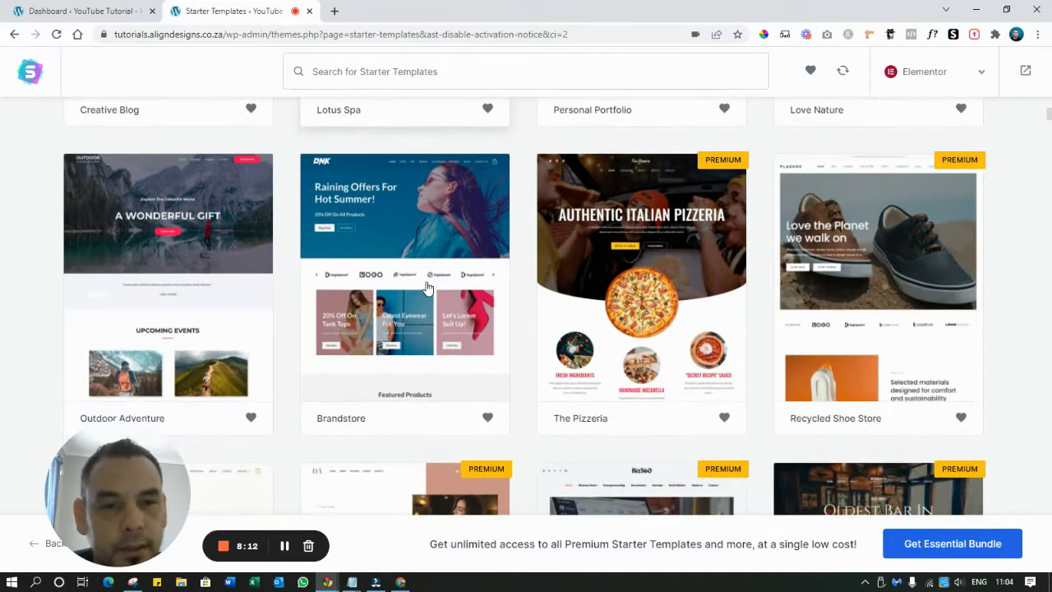
scroll(425, 284, up, 3)
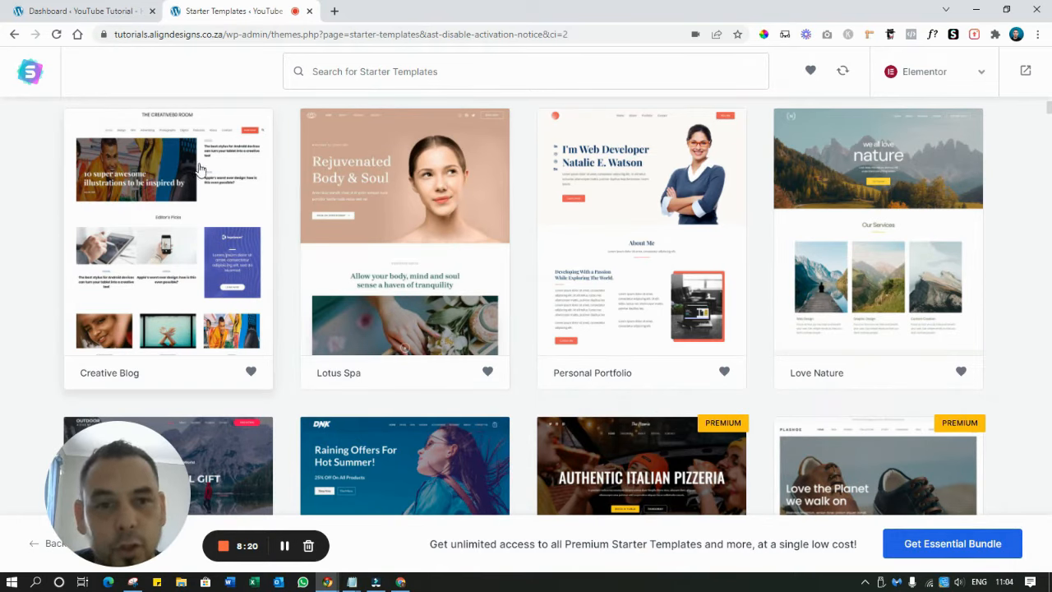
scroll(405, 228, down, 2)
scroll(404, 229, down, 2)
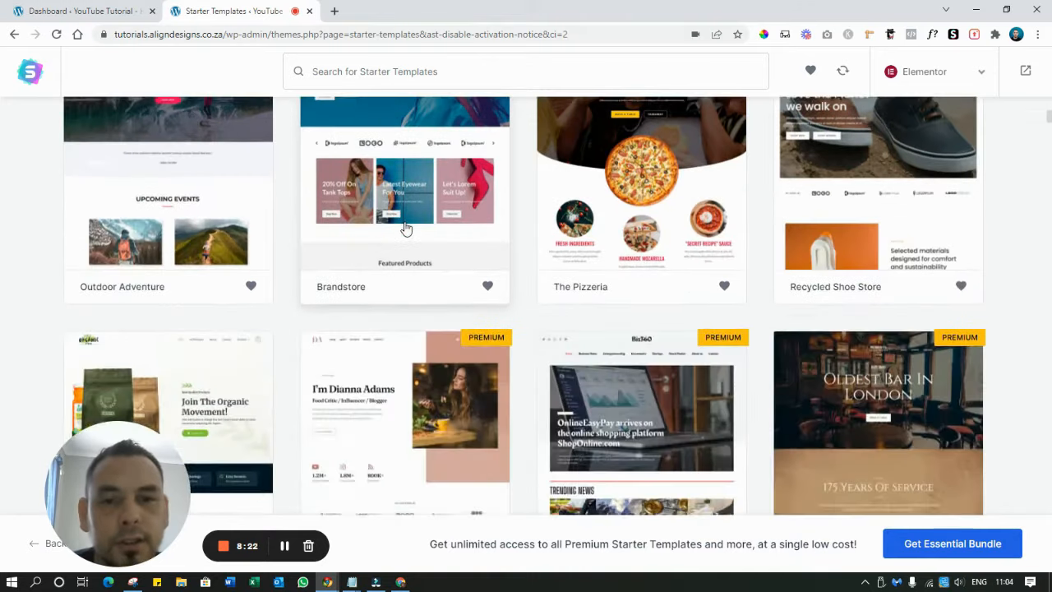
scroll(357, 230, down, 5)
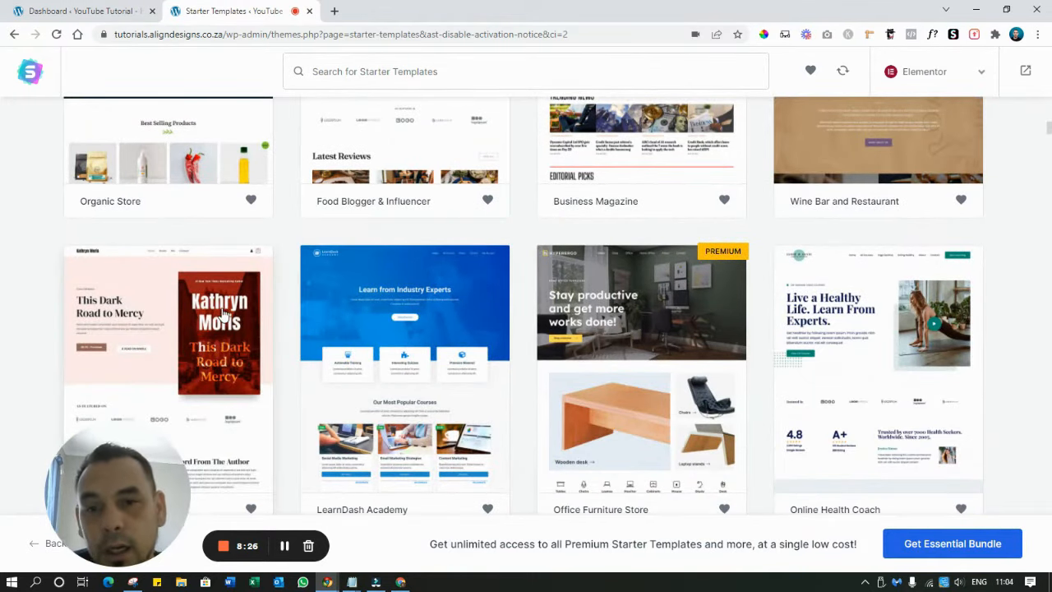
scroll(325, 310, down, 4)
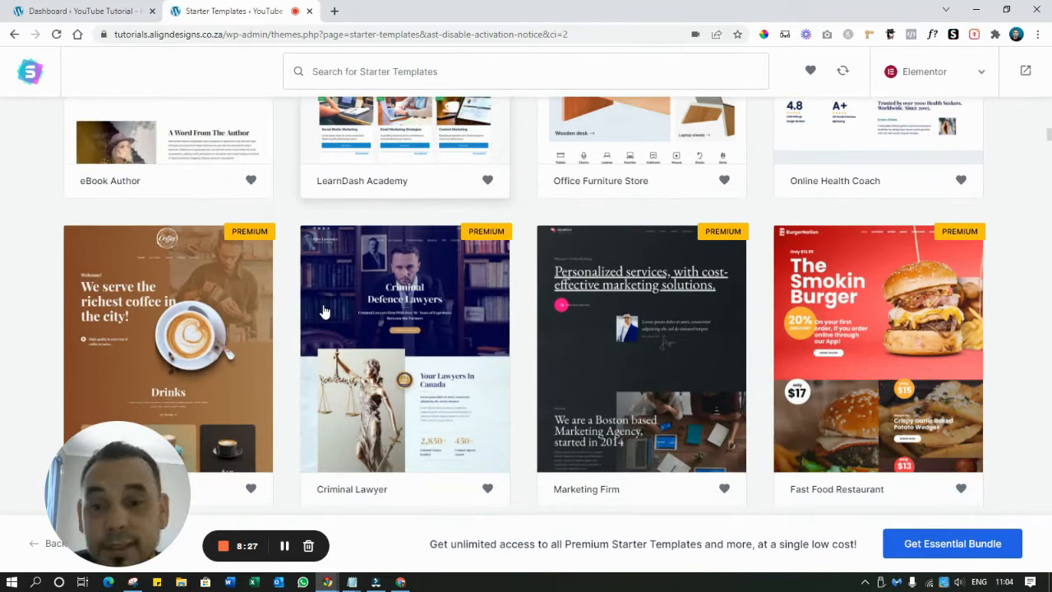
scroll(325, 311, down, 2)
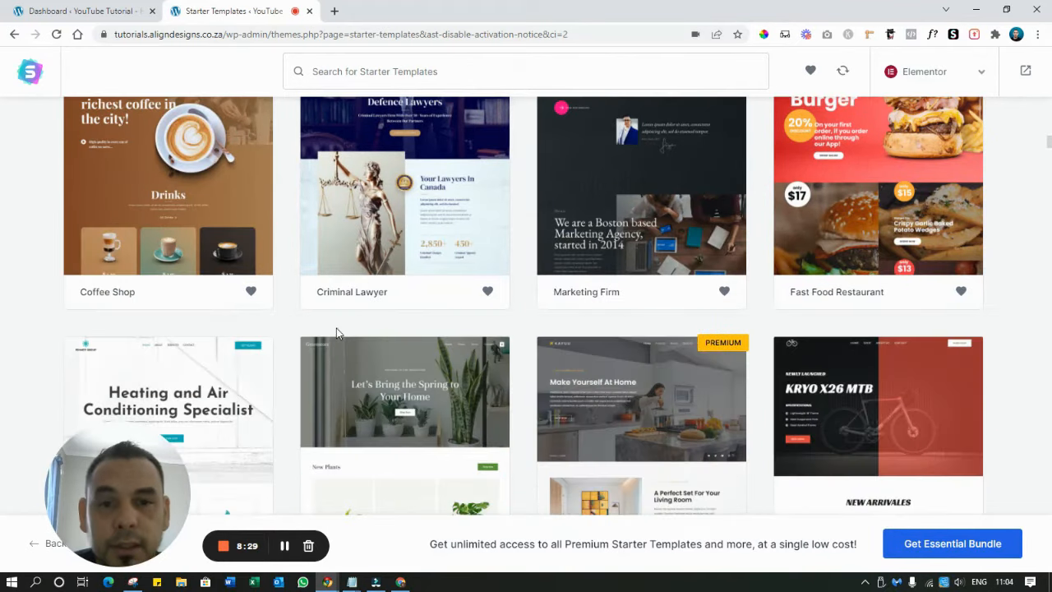
scroll(337, 326, down, 3)
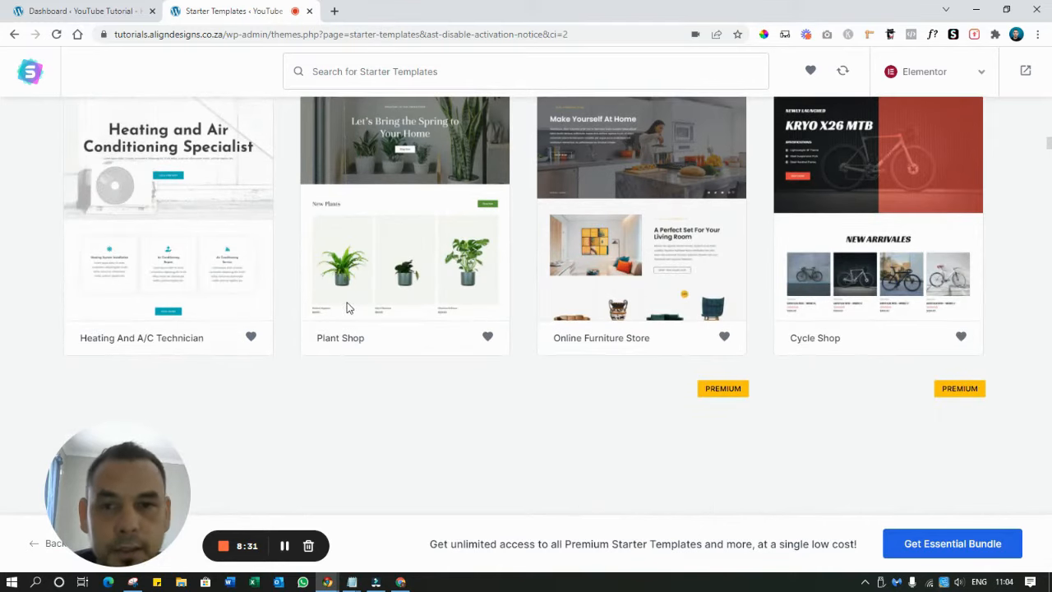
scroll(595, 252, down, 5)
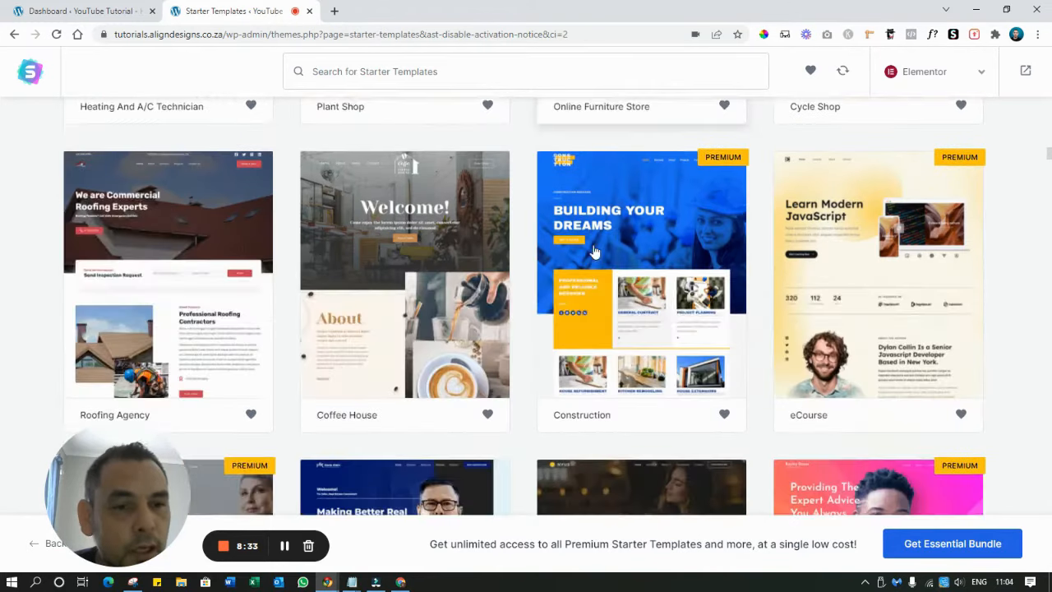
scroll(595, 252, down, 2)
scroll(595, 252, down, 5)
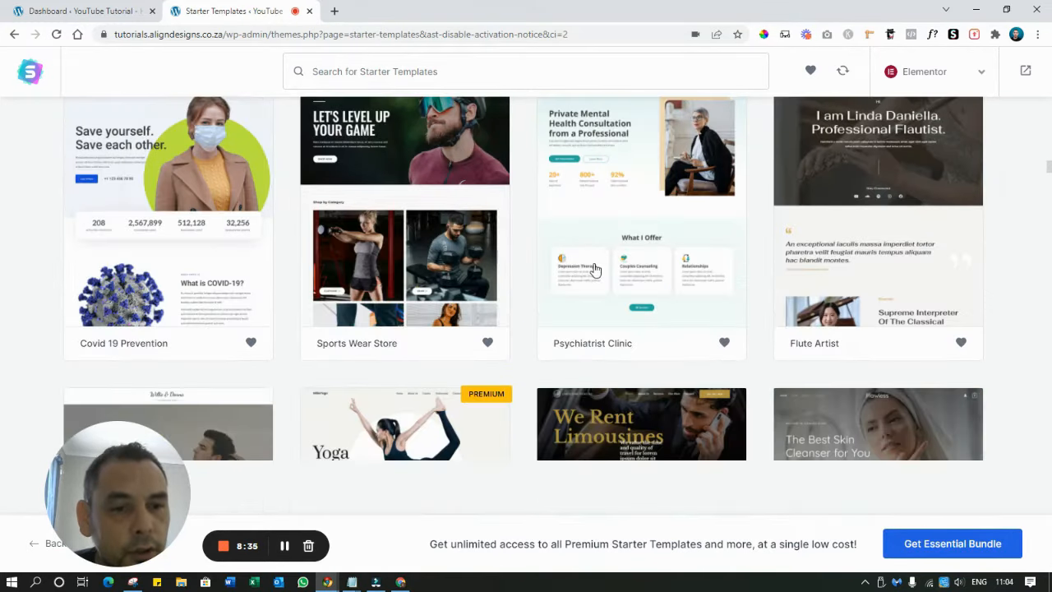
scroll(596, 268, down, 2)
scroll(595, 269, down, 5)
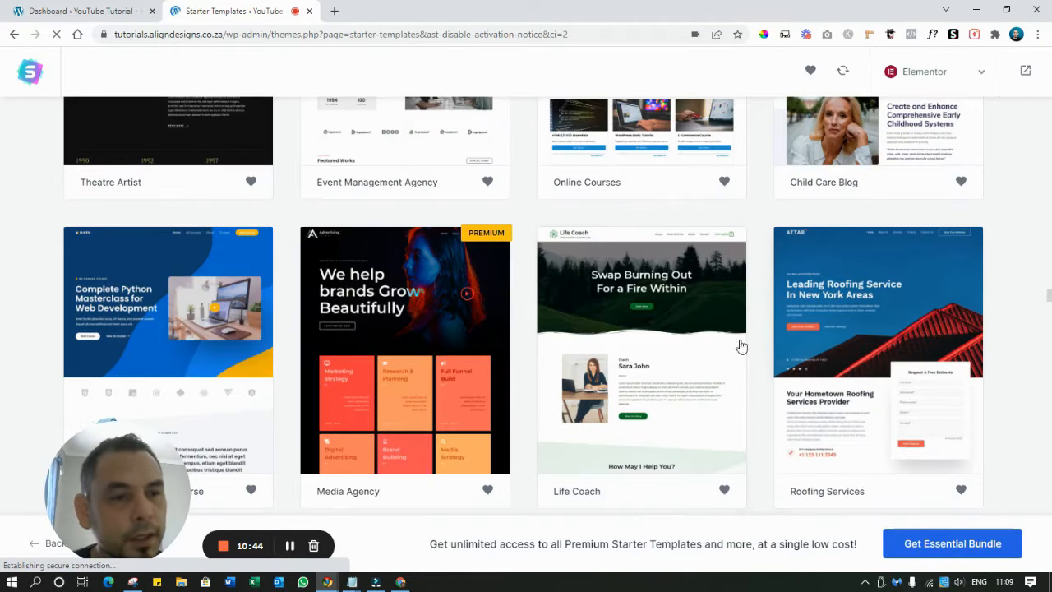
scroll(892, 286, down, 1)
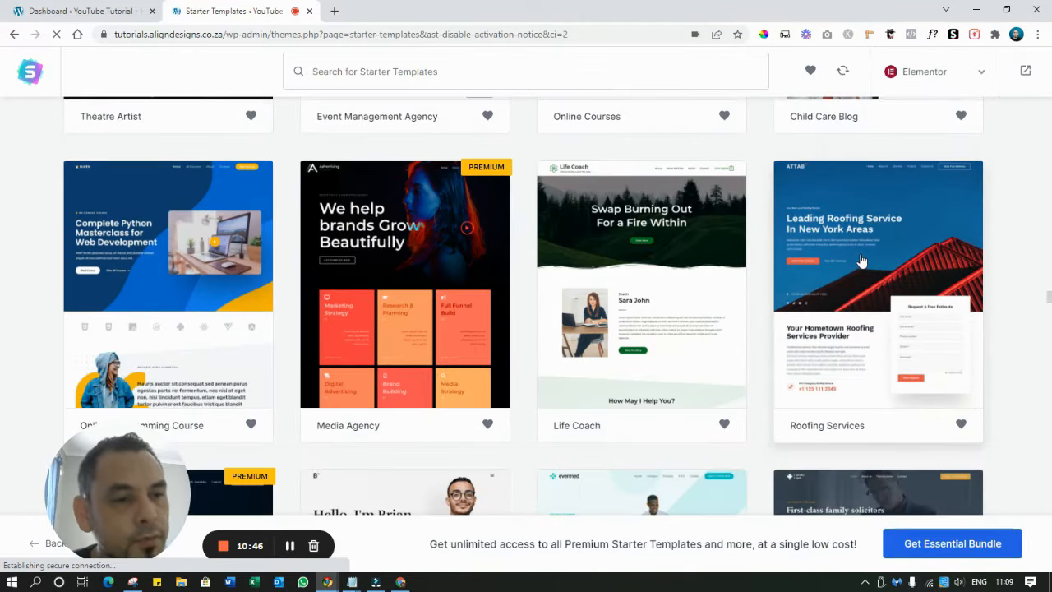
click(861, 259)
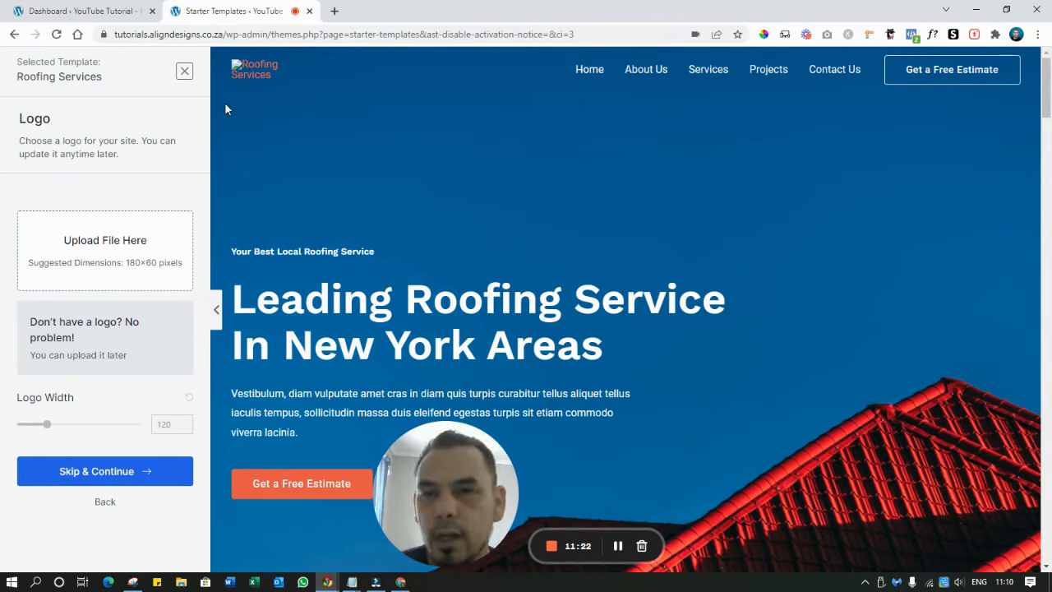
Upload Logo White Transparent.png as the site logo and widen it to 128
click(113, 262)
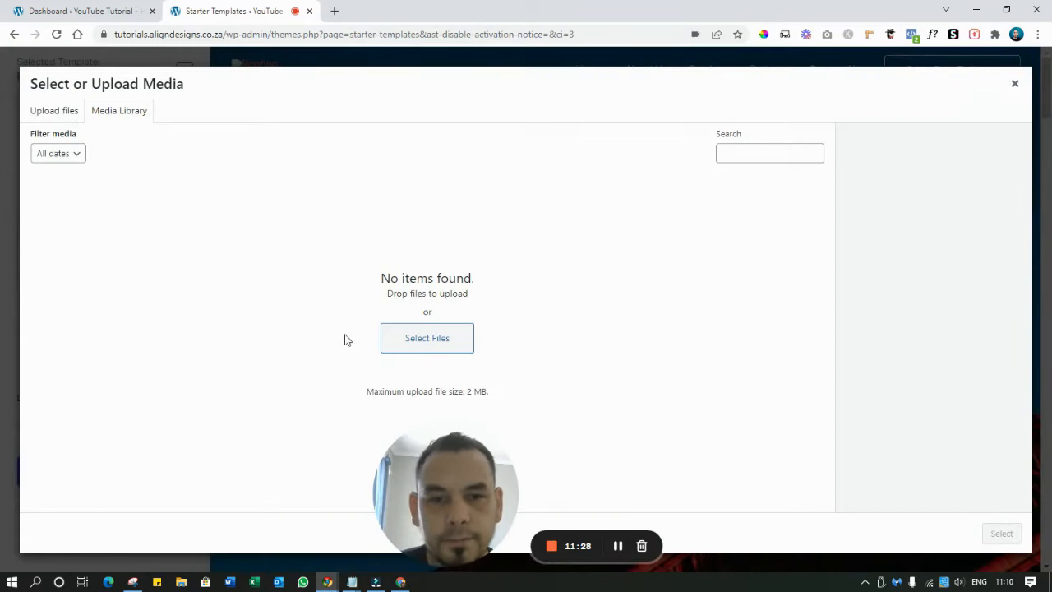
click(415, 343)
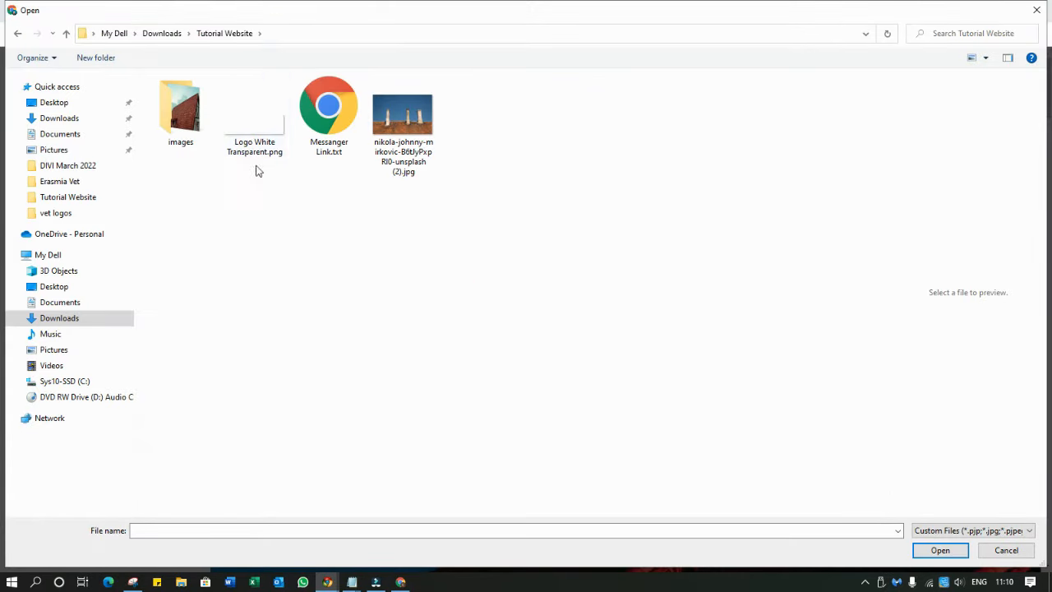
double_click(243, 136)
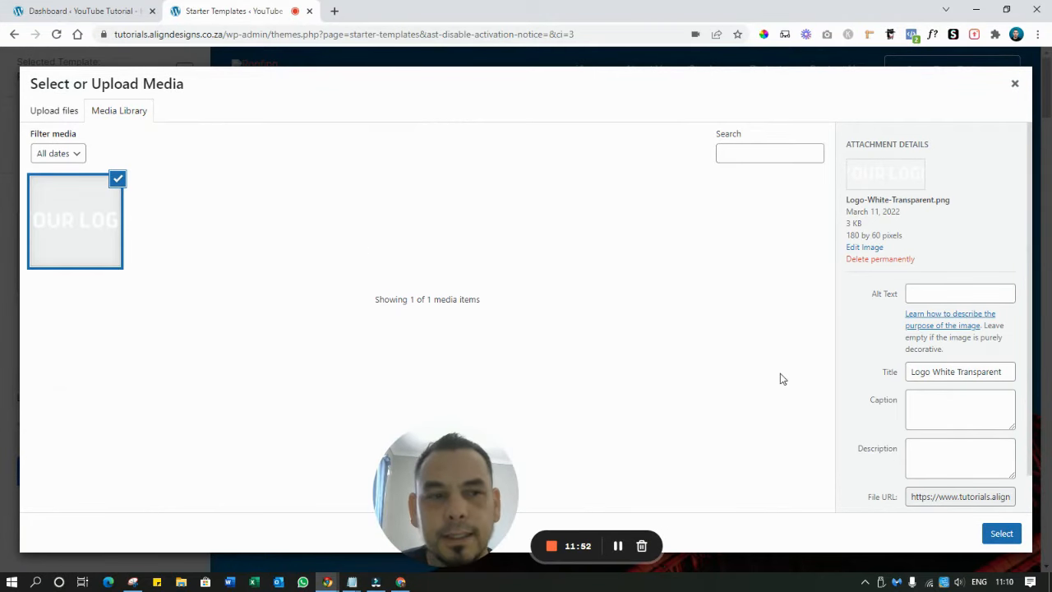
click(997, 534)
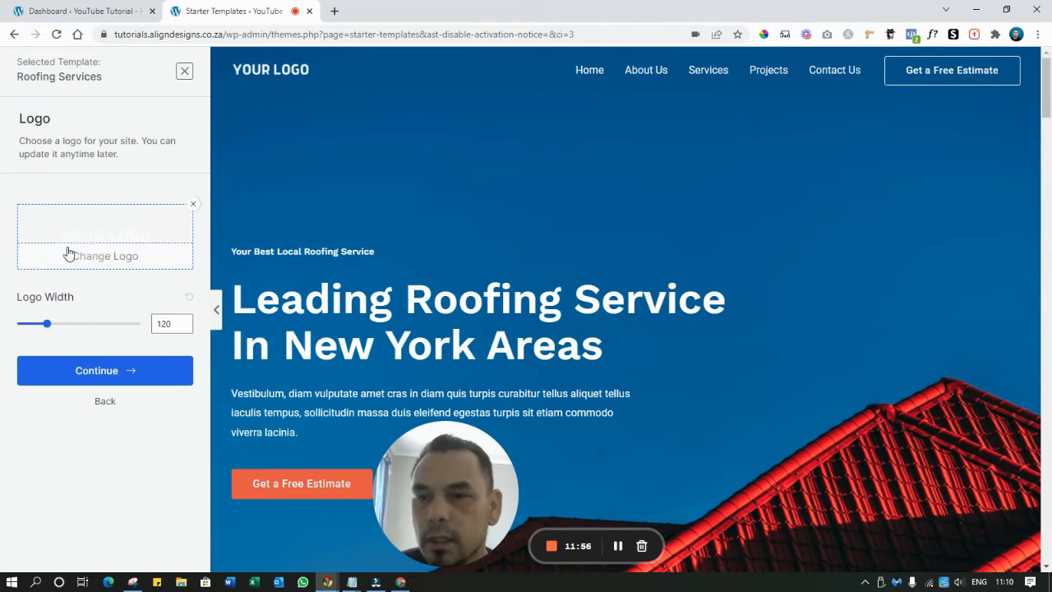
mouse_move(50, 328)
mouse_down()
mouse_move(88, 329)
mouse_move(47, 333)
mouse_up()
click(129, 361)
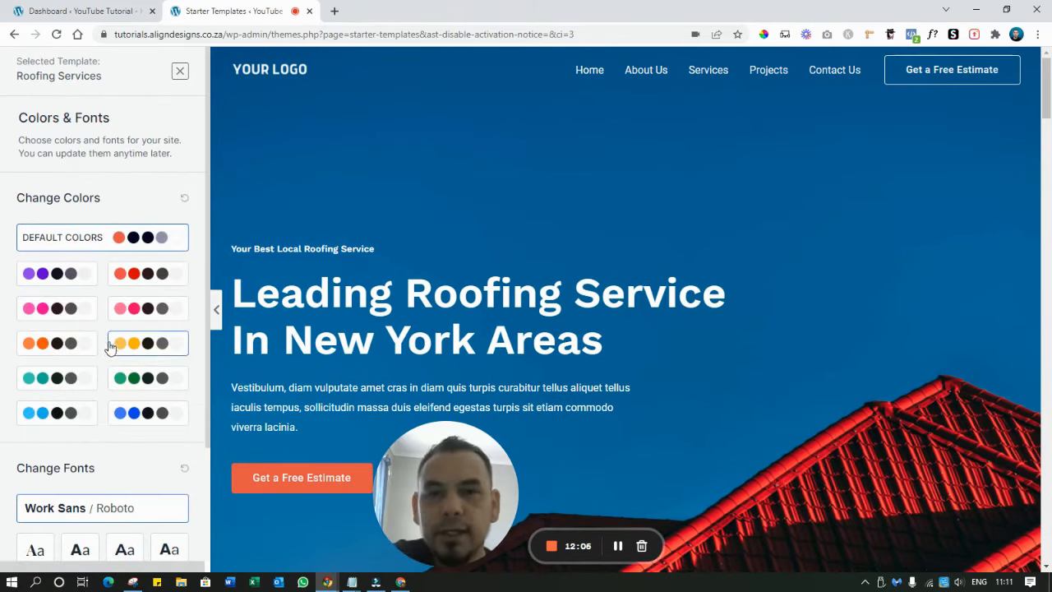
Preview the purple, red, pink, yellow, green, teal and blue palettes, then apply the orange palette
scroll(389, 277, down, 3)
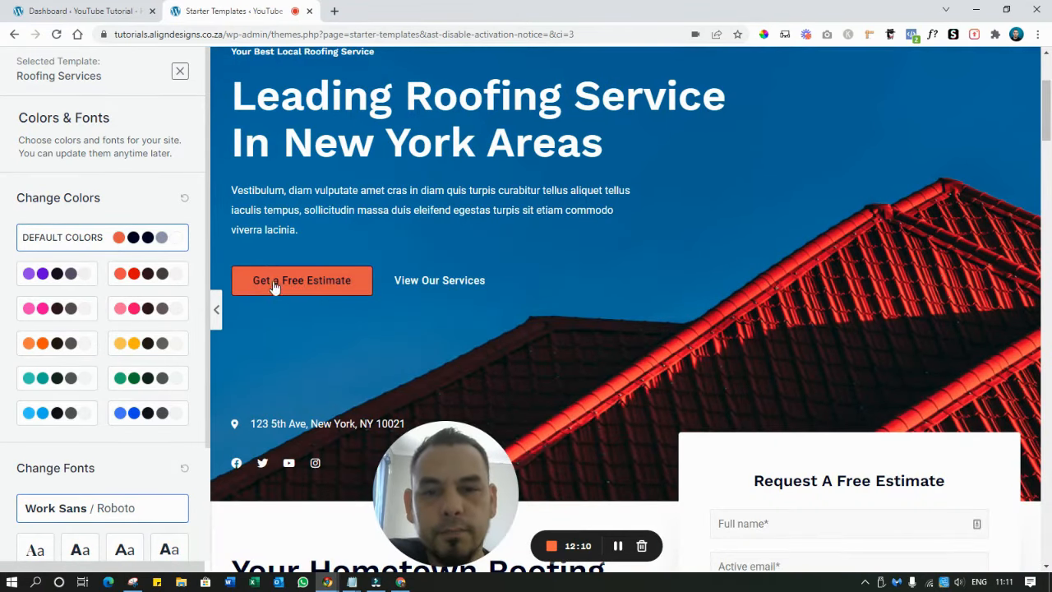
click(58, 284)
click(170, 283)
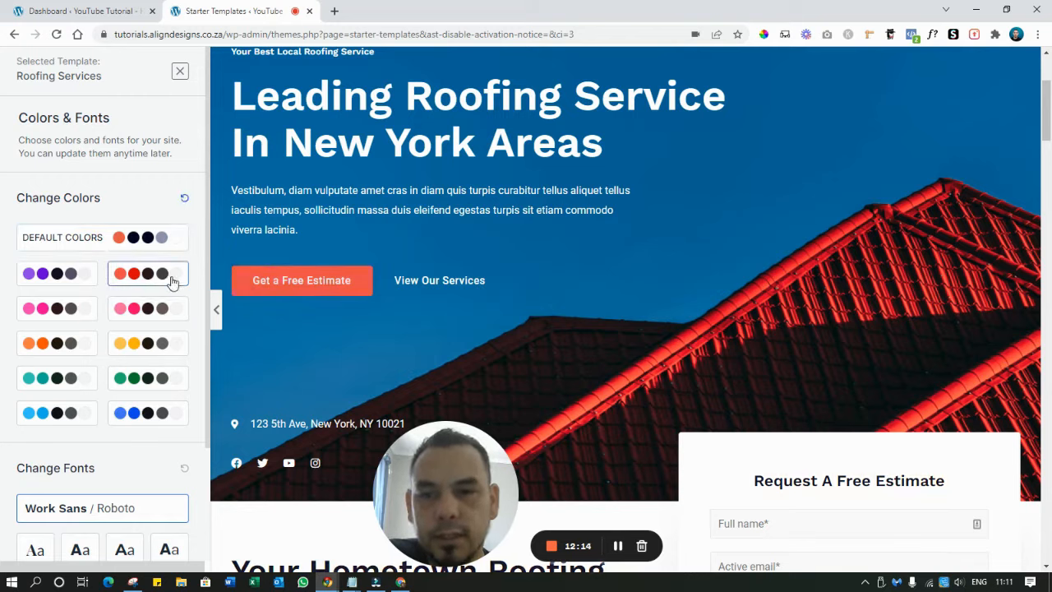
click(162, 315)
click(61, 315)
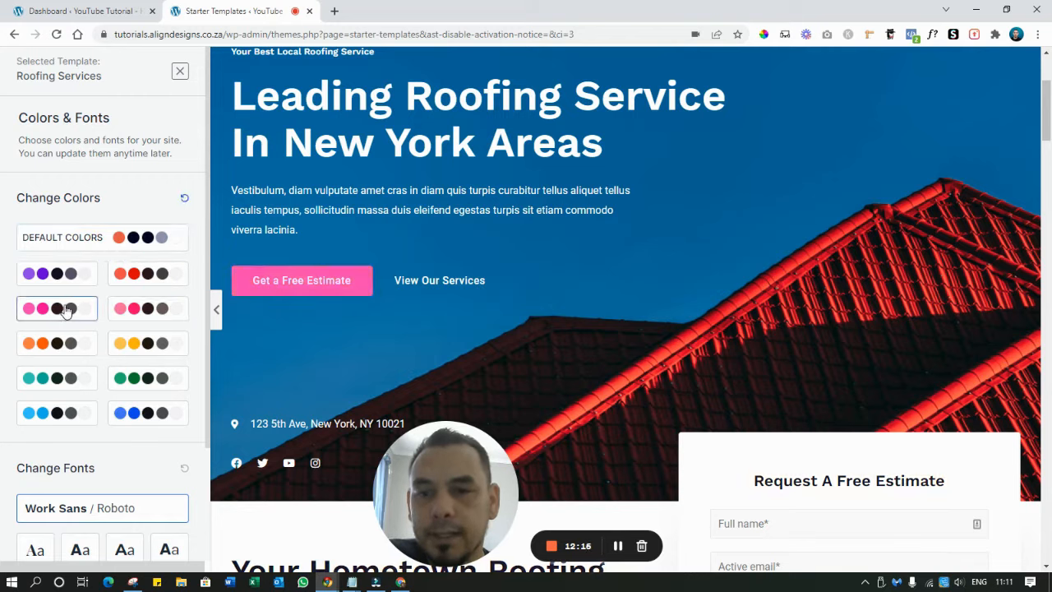
click(64, 345)
click(167, 349)
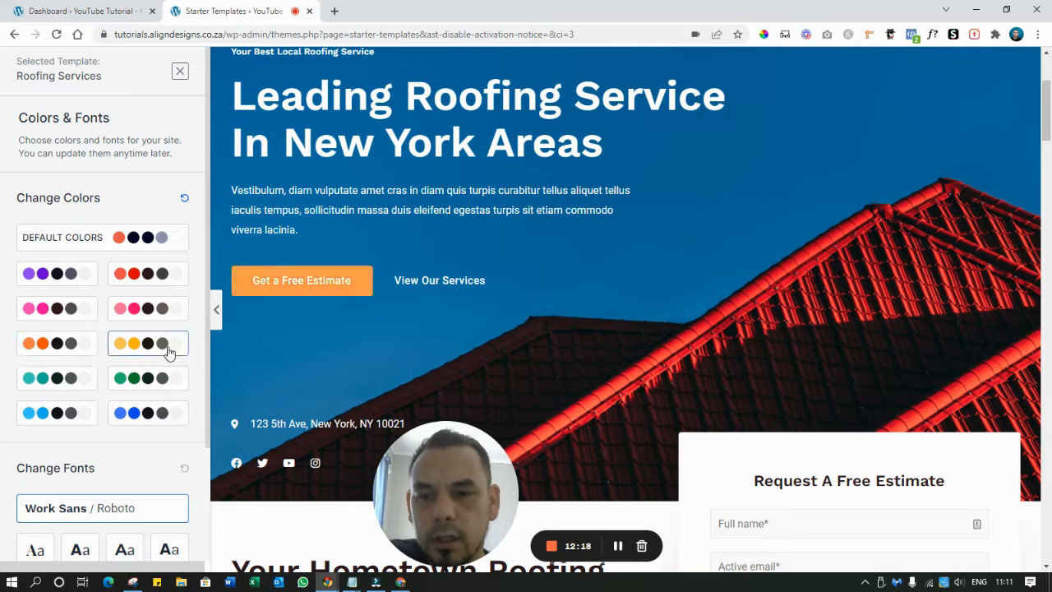
click(168, 380)
click(80, 384)
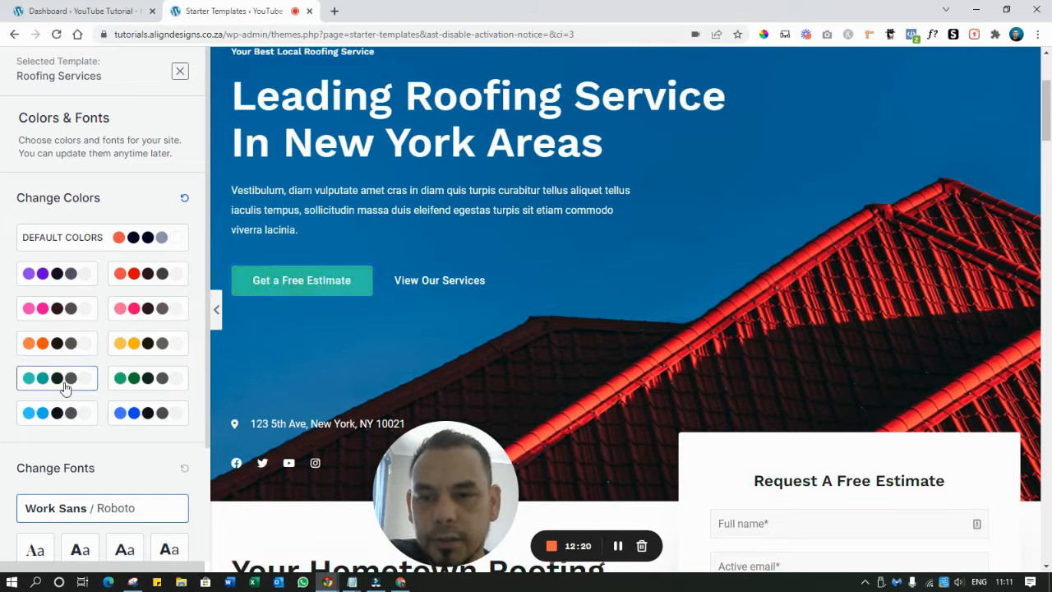
click(72, 411)
click(142, 416)
click(57, 345)
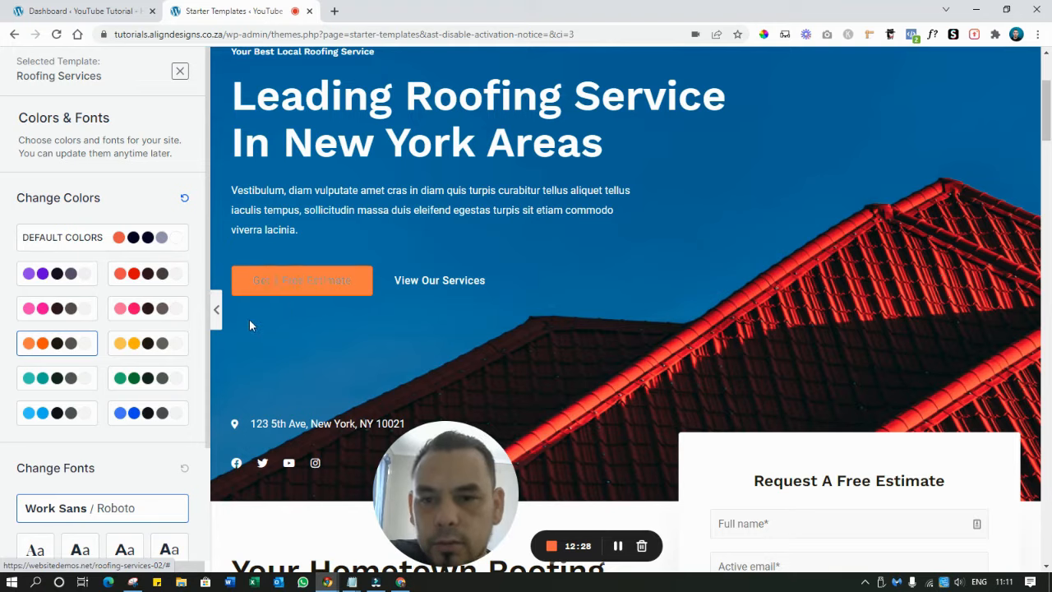
scroll(206, 360, down, 2)
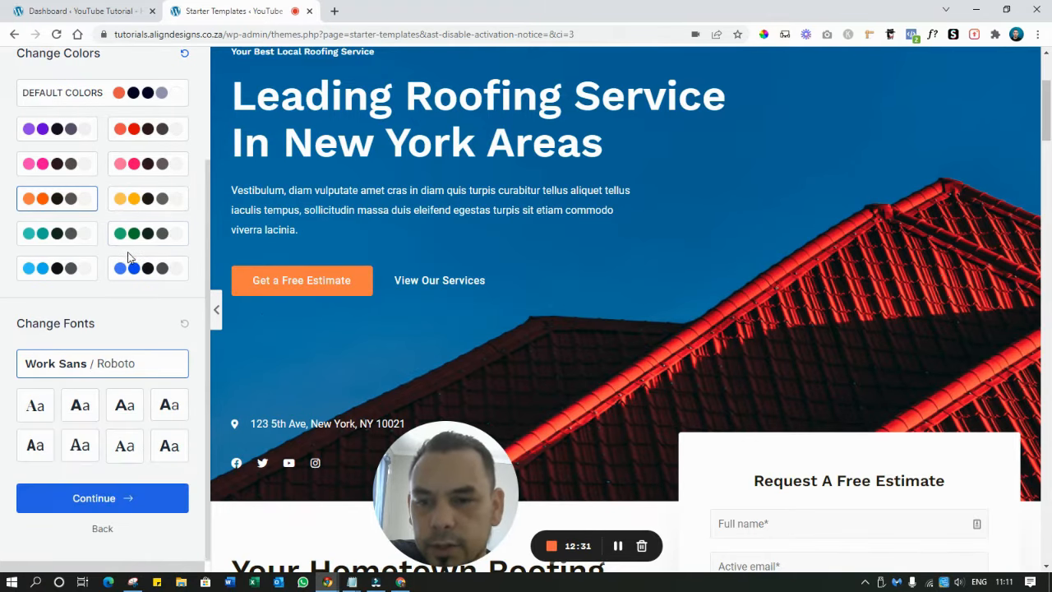
Compare several font pairings, settle on Montserrat / Lato, and proceed to the final setup form
click(129, 280)
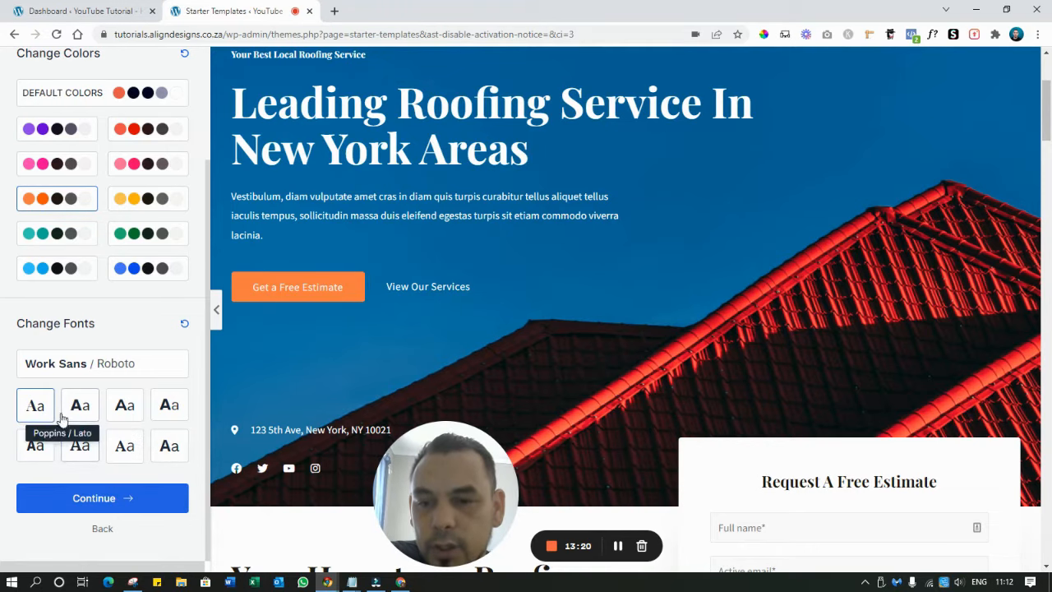
click(121, 408)
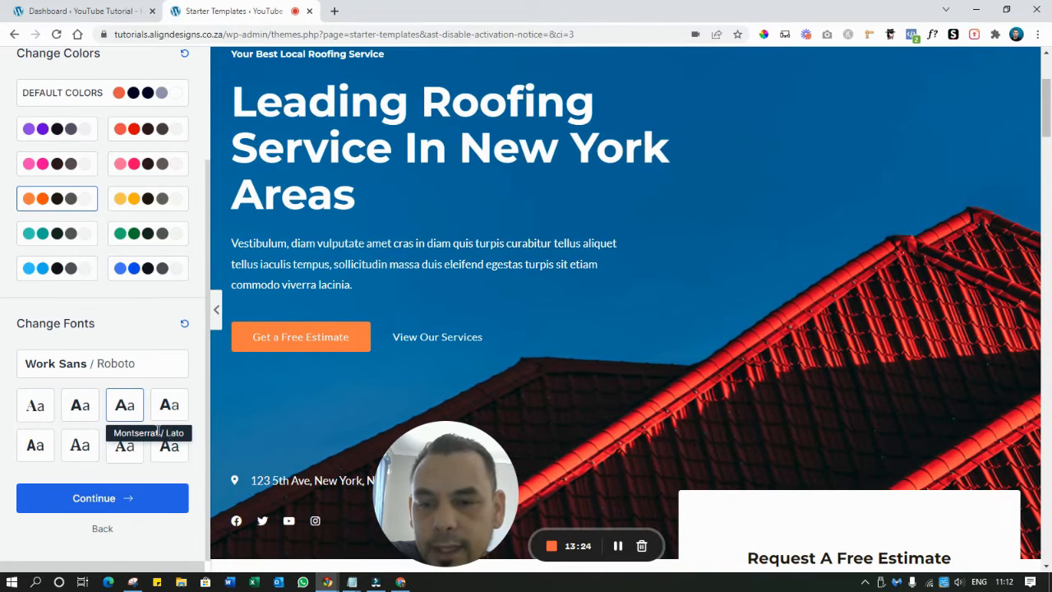
scroll(403, 181, down, 5)
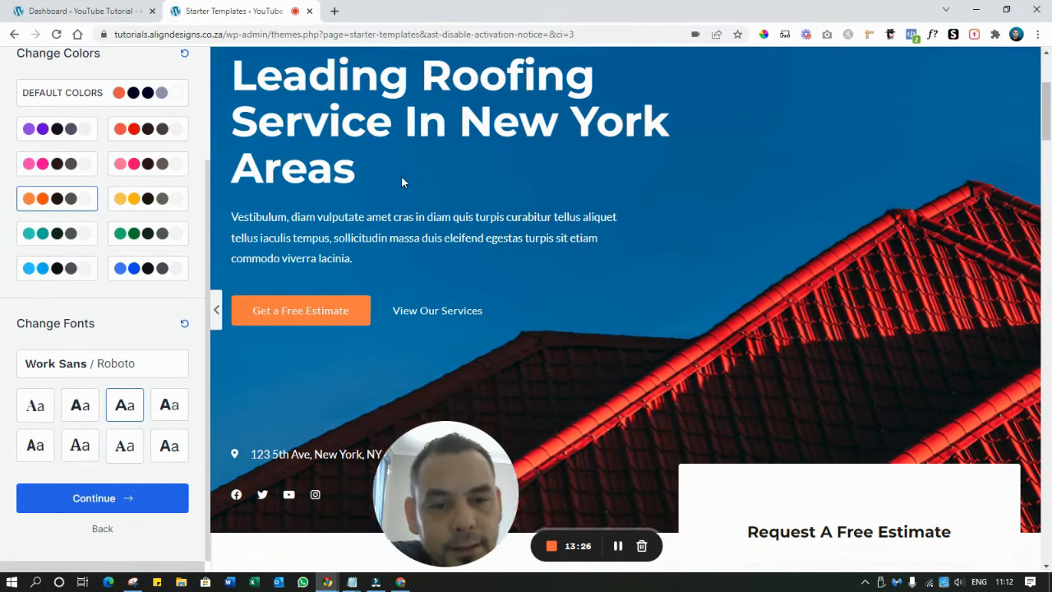
scroll(302, 184, up, 5)
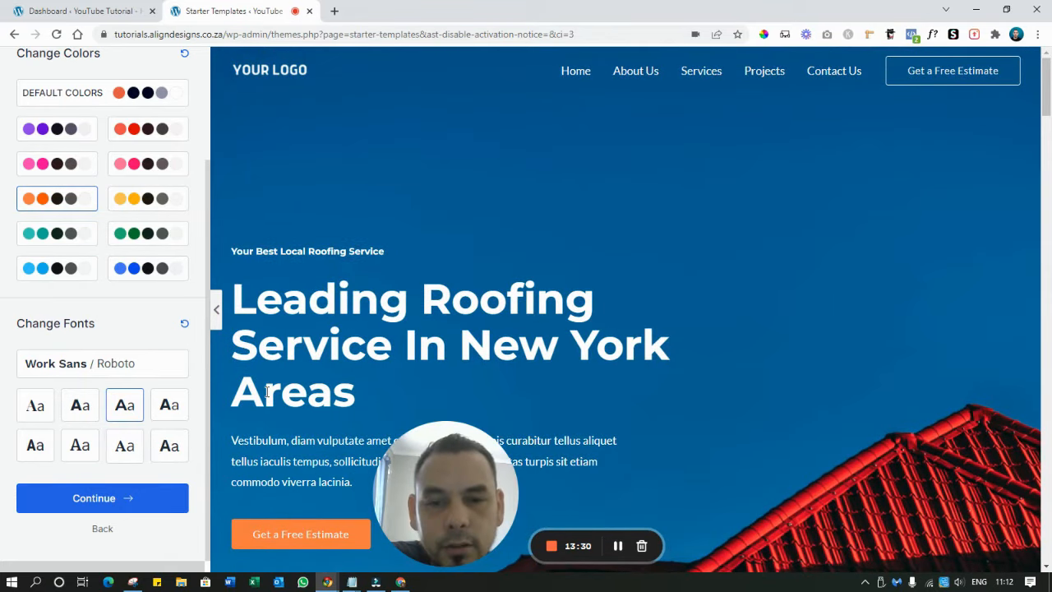
scroll(325, 325, down, 2)
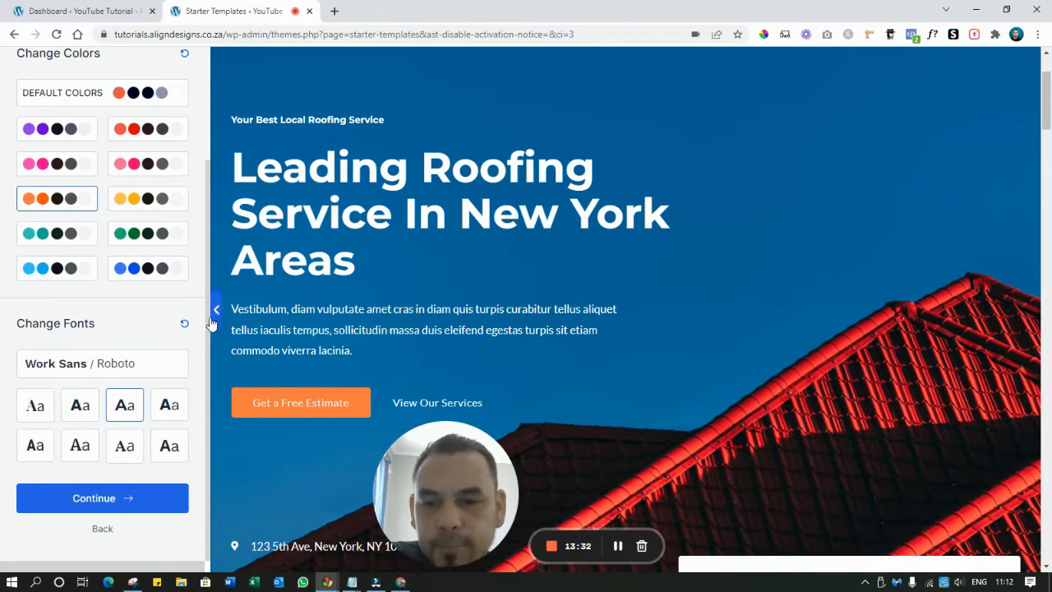
click(36, 445)
click(80, 446)
click(124, 450)
click(169, 445)
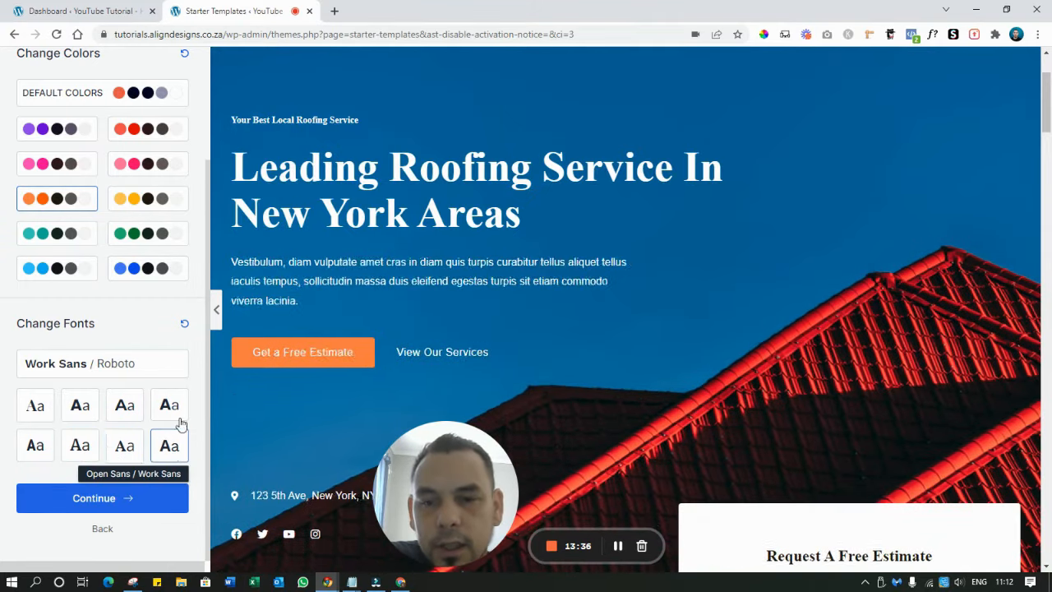
click(169, 404)
click(124, 405)
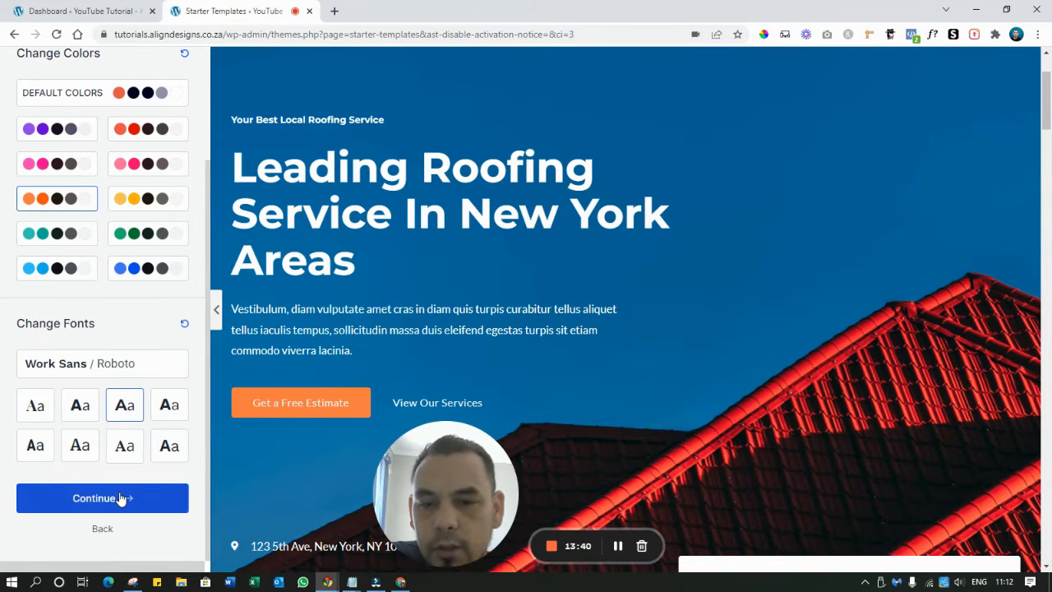
click(122, 498)
Submit the final form and build the roofing site, reaching the 33-second Congratulations page
scroll(571, 237, down, 2)
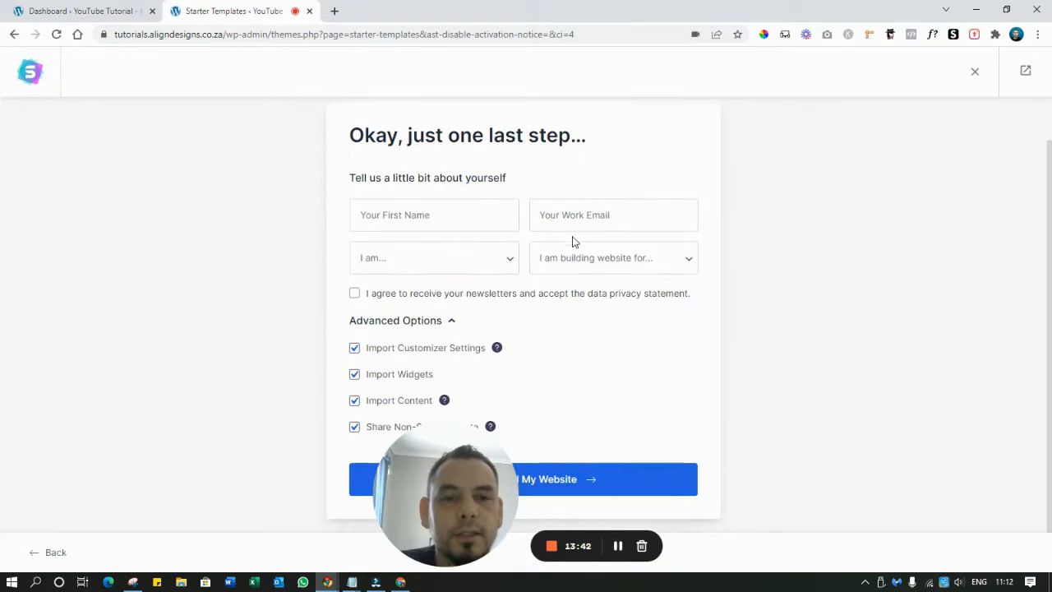
drag(435, 485, 105, 506)
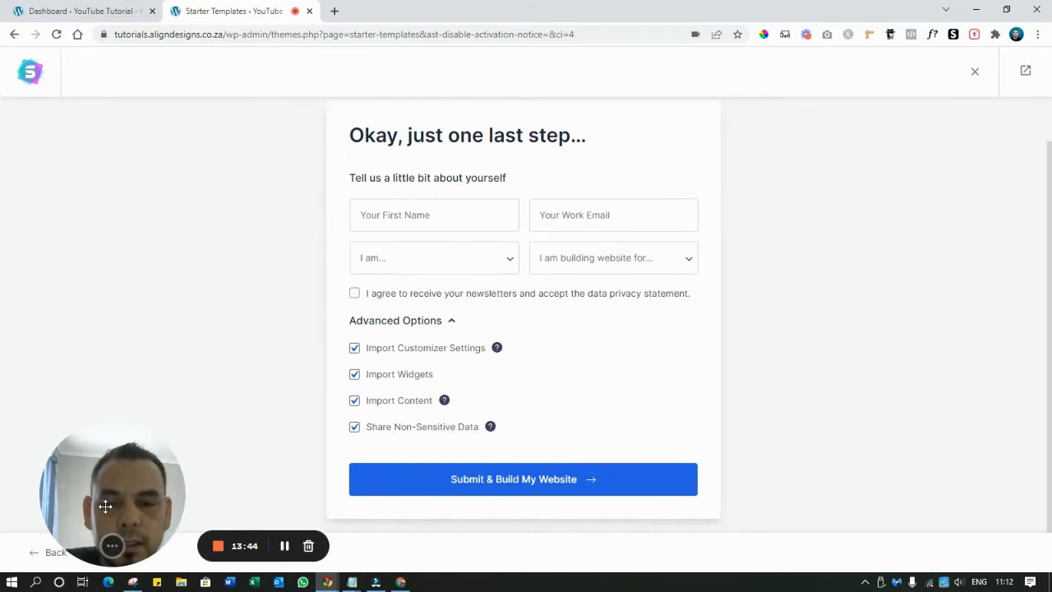
click(582, 480)
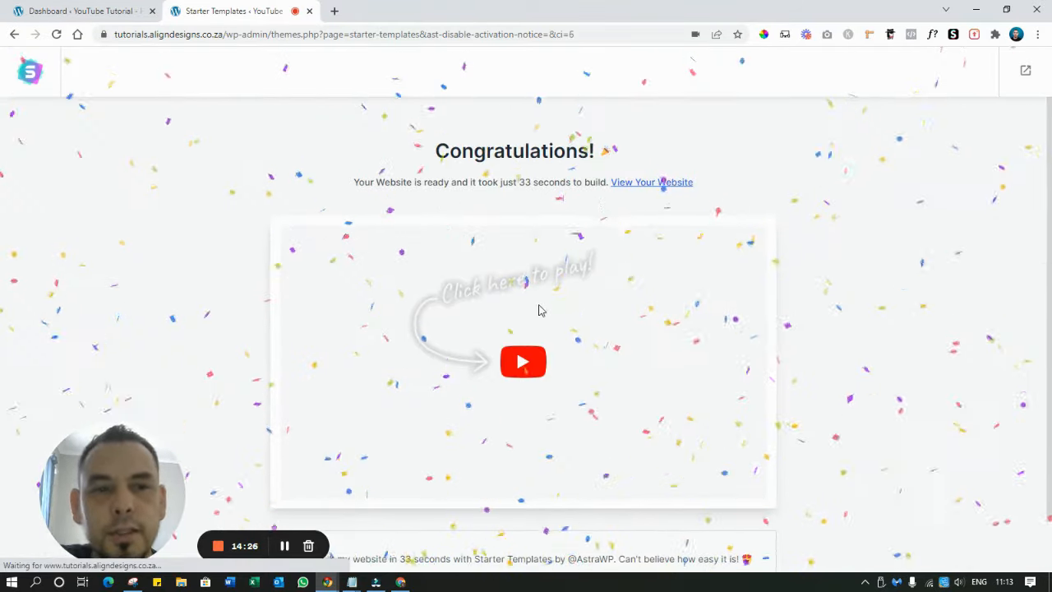
scroll(535, 301, down, 1)
scroll(630, 239, up, 1)
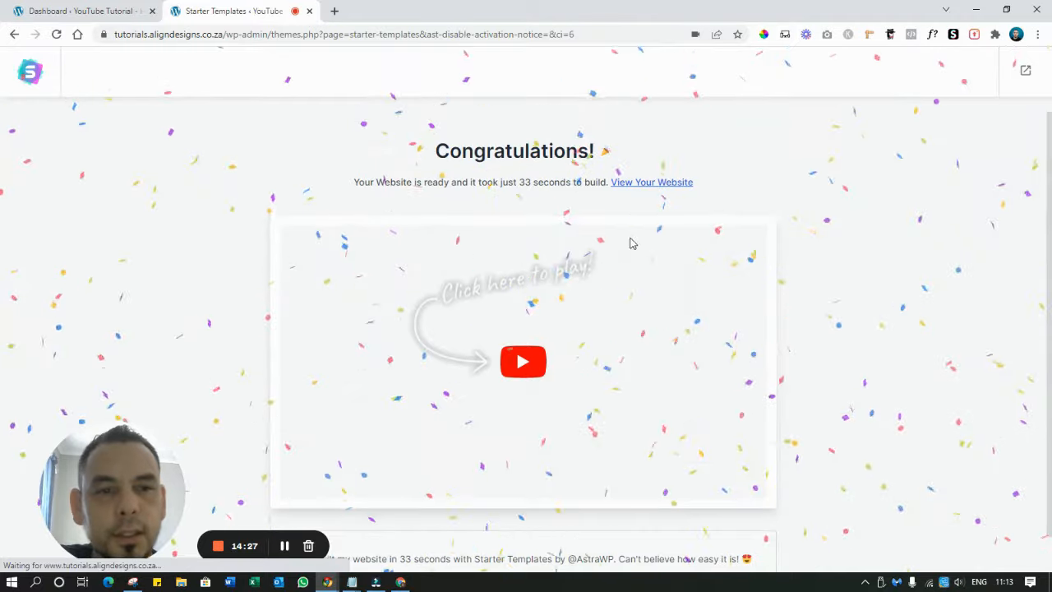
Browse the newly built roofing site, then open its Home page in the Elementor editor
click(641, 184)
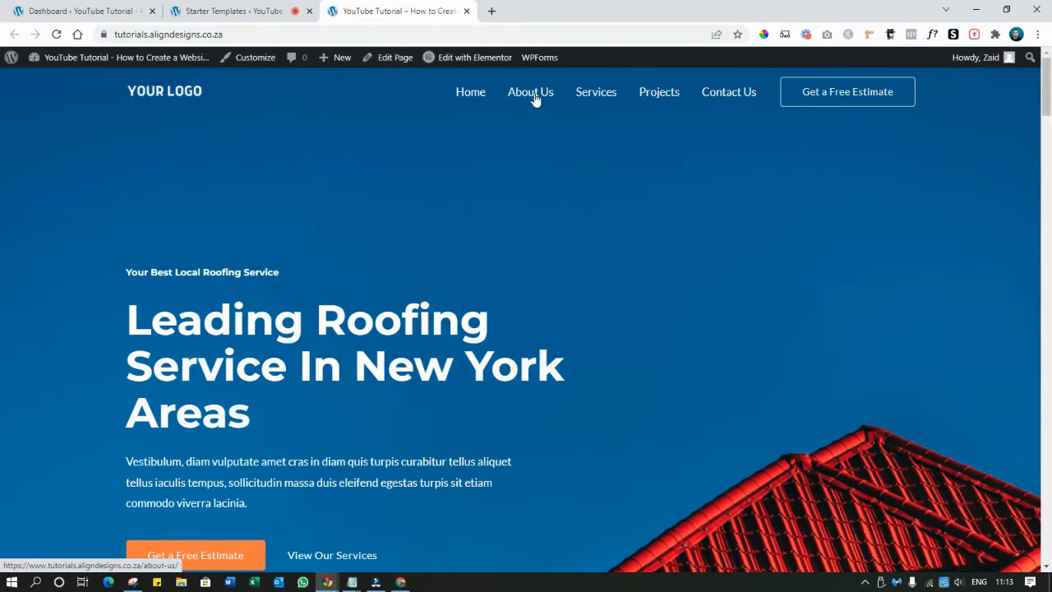
scroll(509, 285, down, 5)
scroll(507, 286, down, 20)
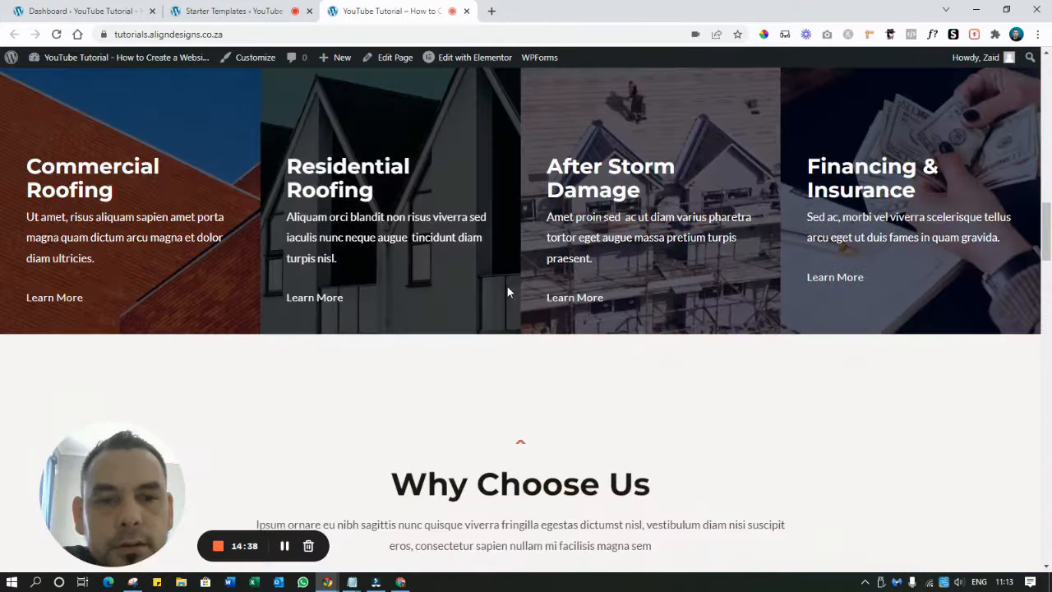
scroll(507, 286, down, 11)
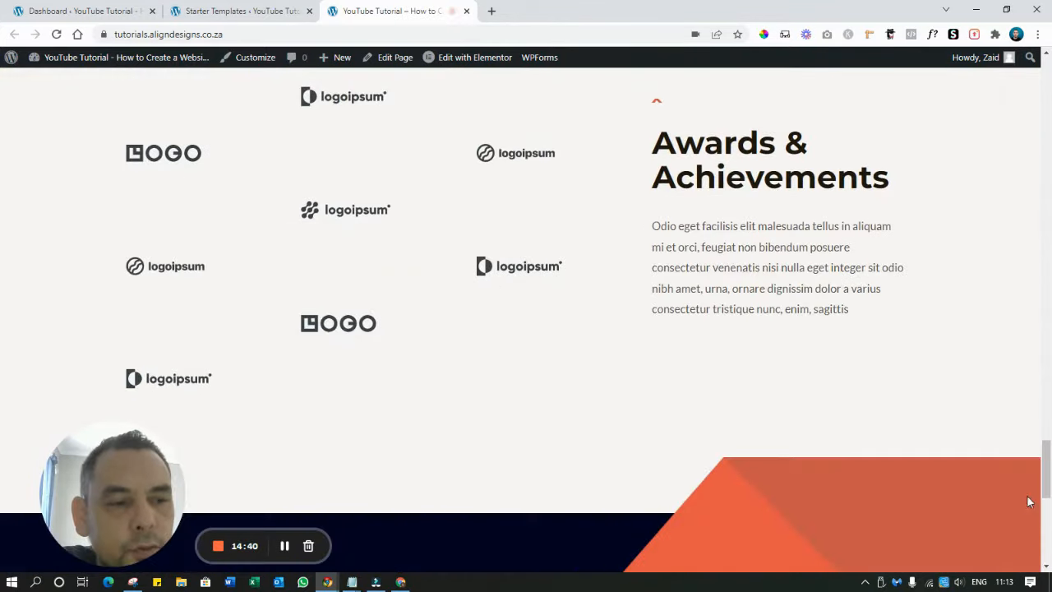
drag(1047, 474, 1049, 206)
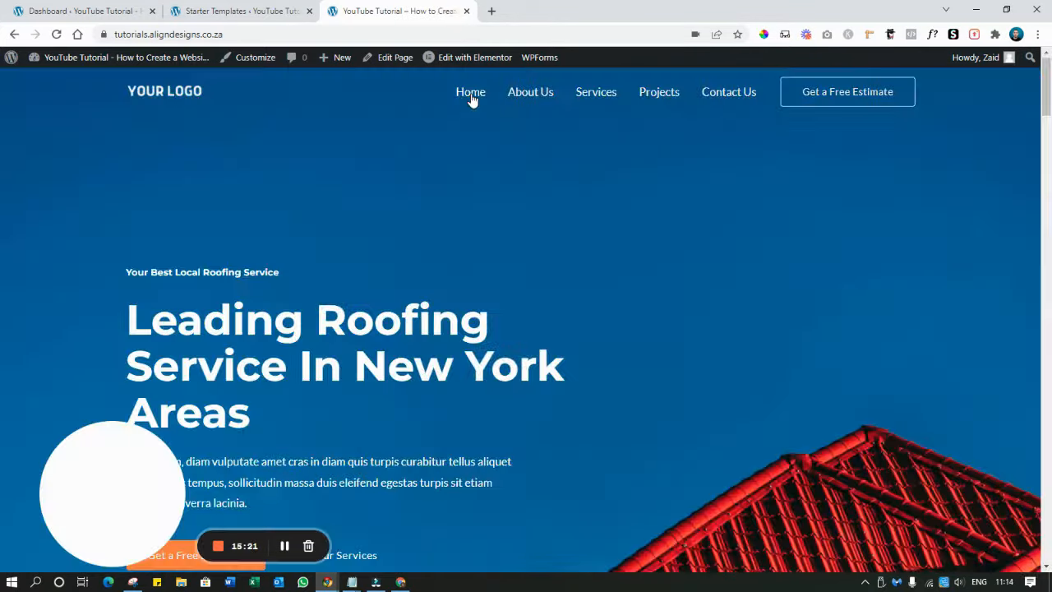
mouse_move(470, 61)
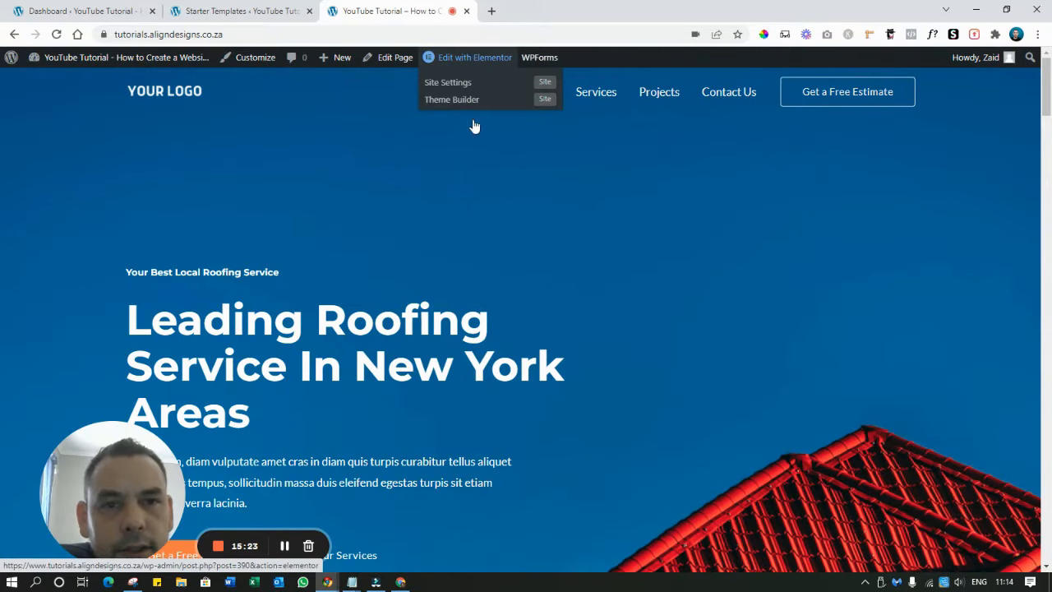
click(464, 64)
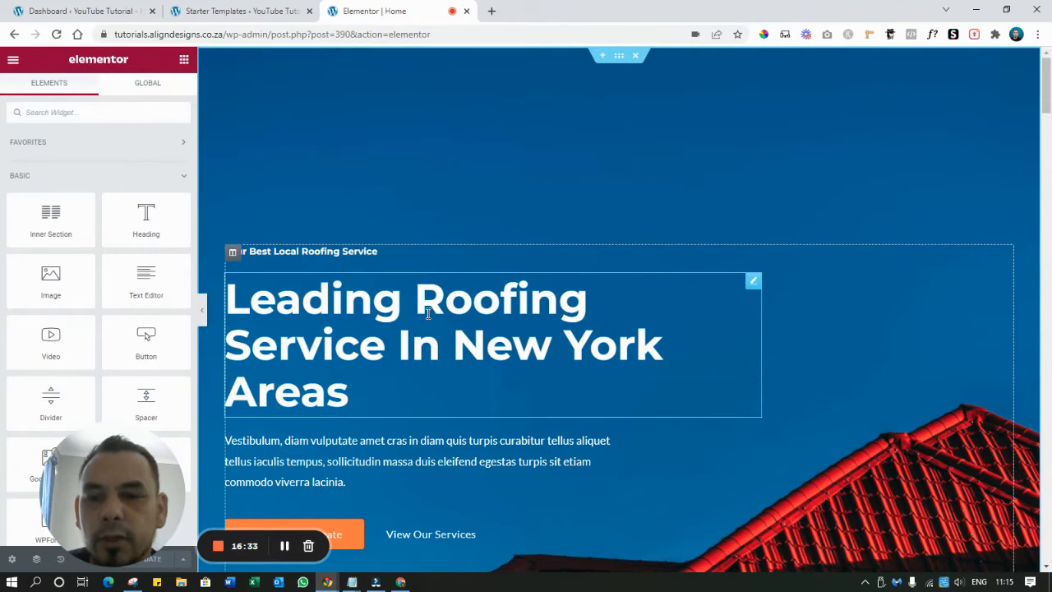
Open the Edit Section panel for the 'Leading Roofing Service' hero section
drag(112, 463, 693, 512)
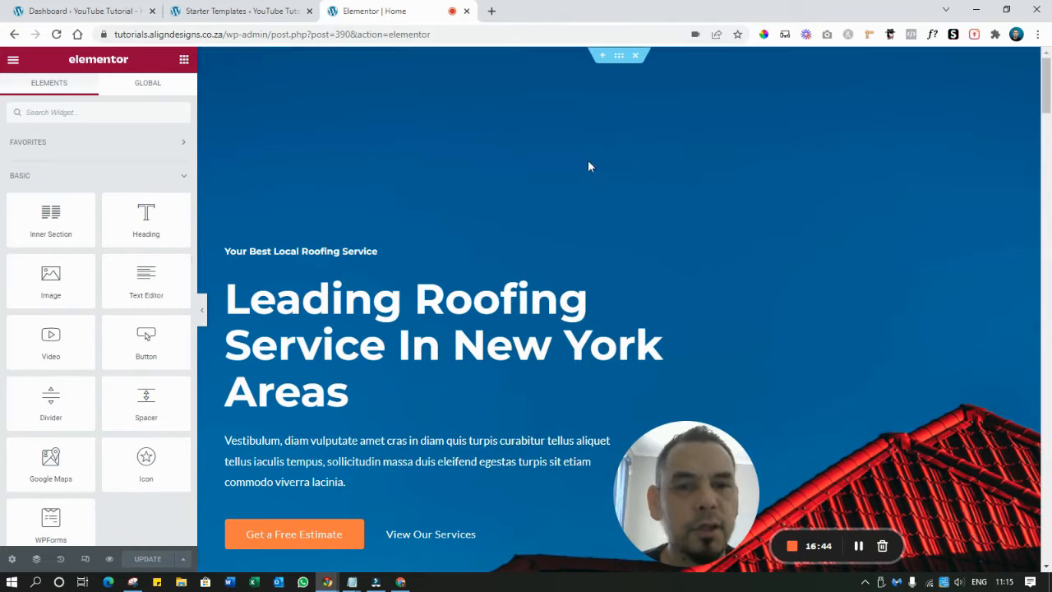
scroll(928, 350, down, 1)
scroll(927, 351, up, 1)
scroll(676, 352, down, 2)
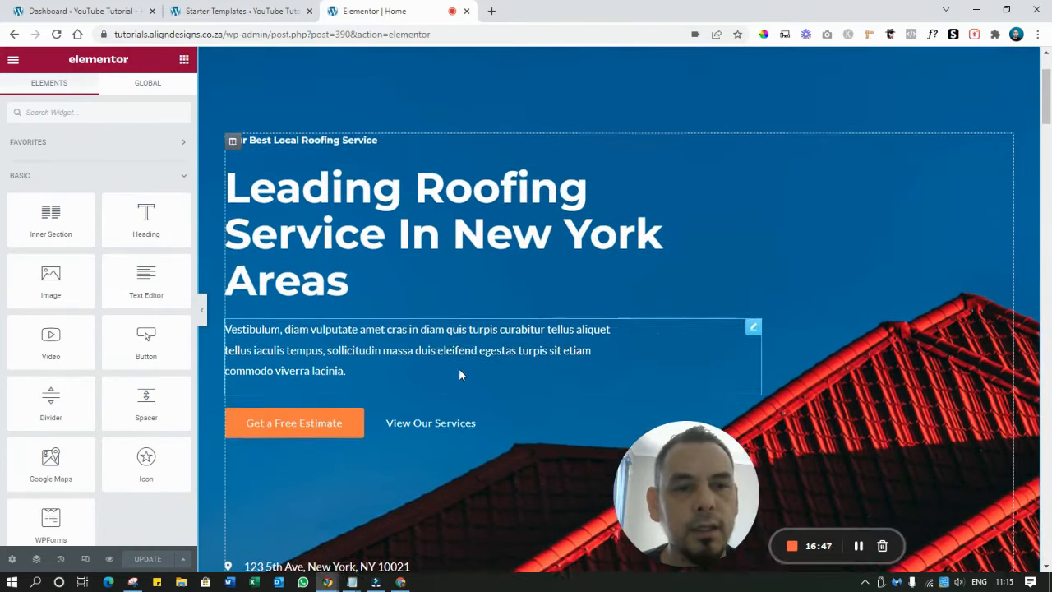
scroll(458, 370, up, 2)
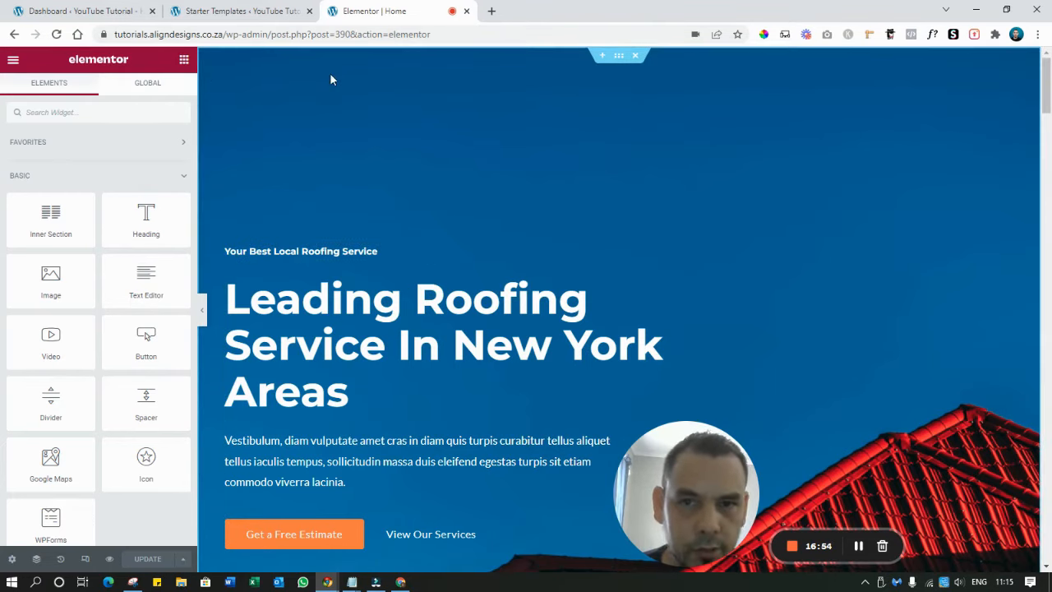
scroll(1014, 98, down, 5)
click(619, 55)
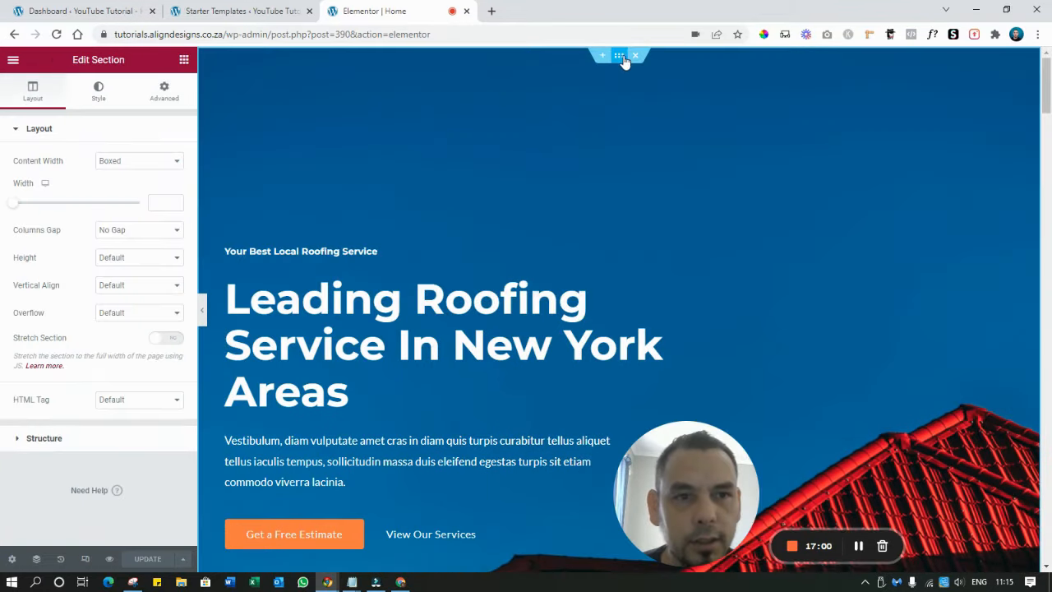
Upload home page header 1.jpg and set it as the hero section's background image
click(96, 97)
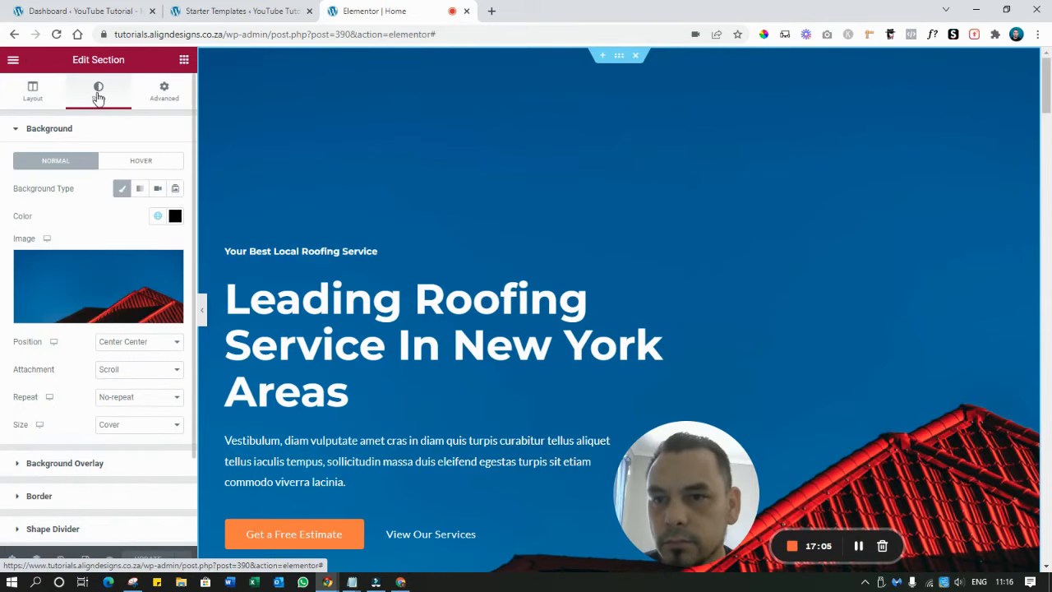
click(99, 282)
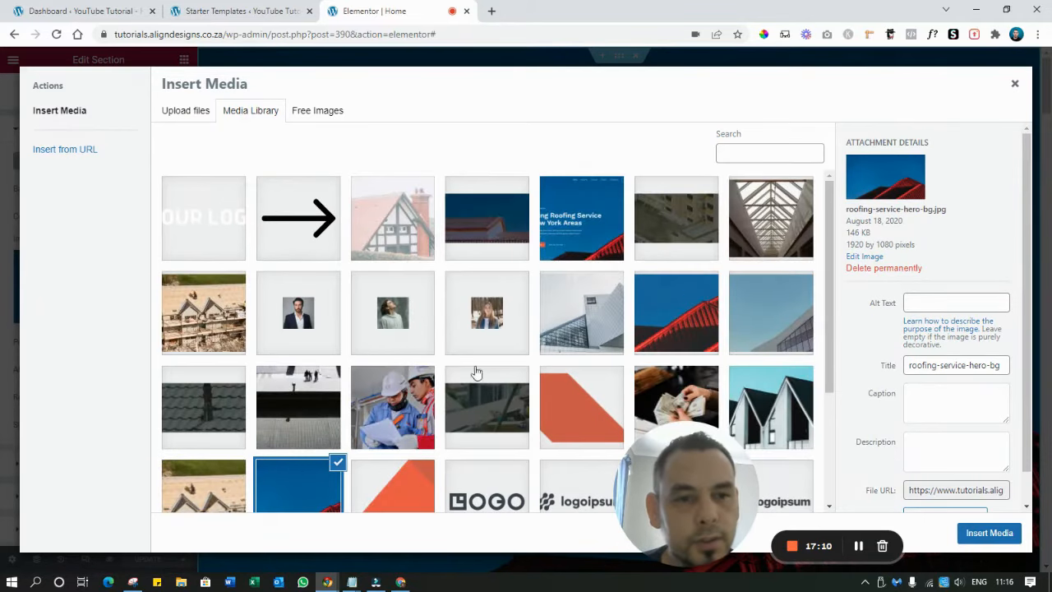
scroll(477, 373, down, 5)
scroll(430, 307, up, 5)
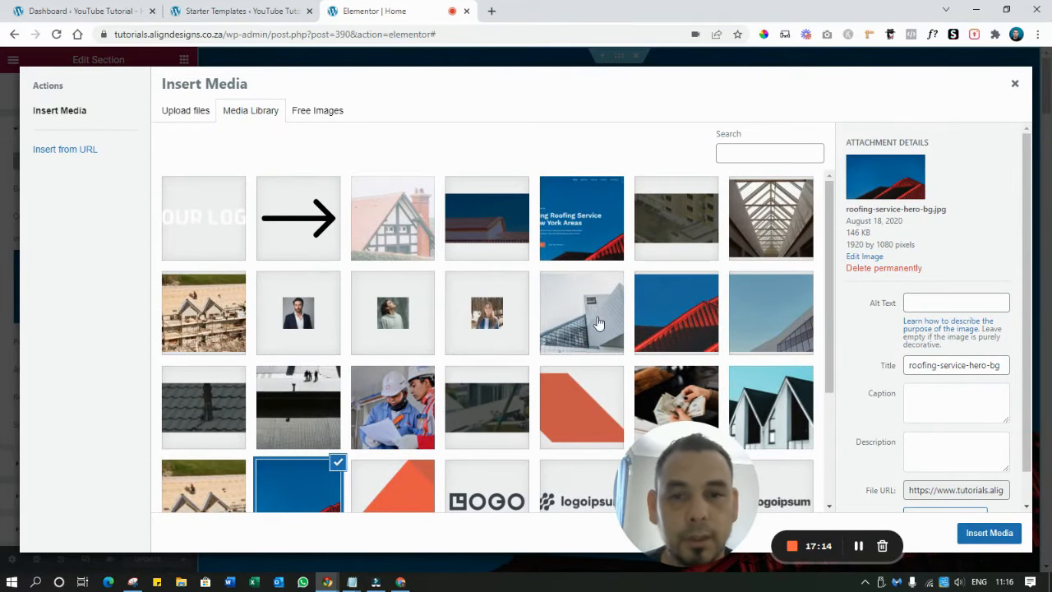
click(173, 120)
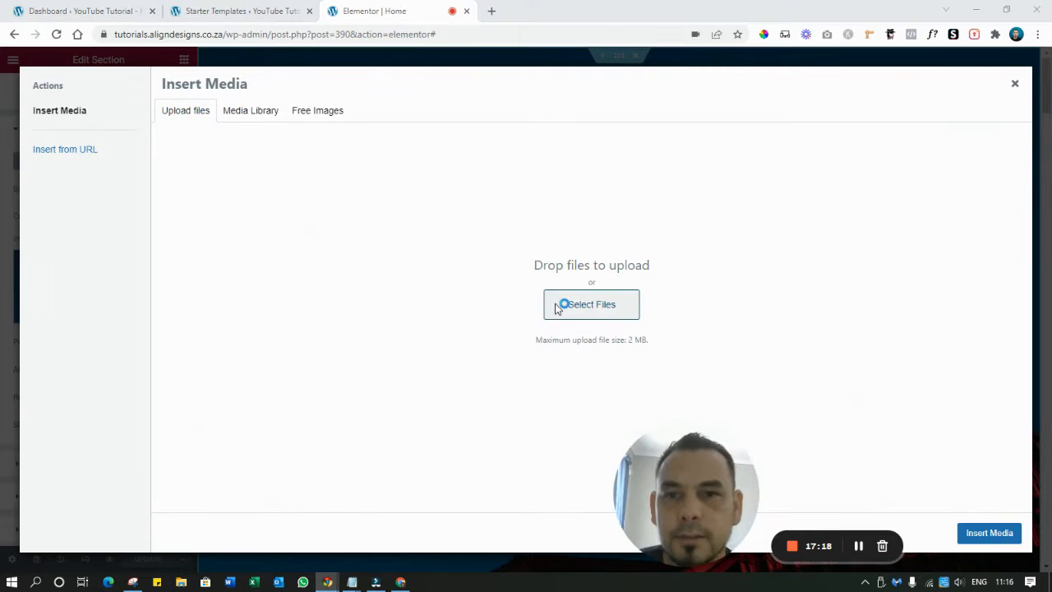
click(557, 307)
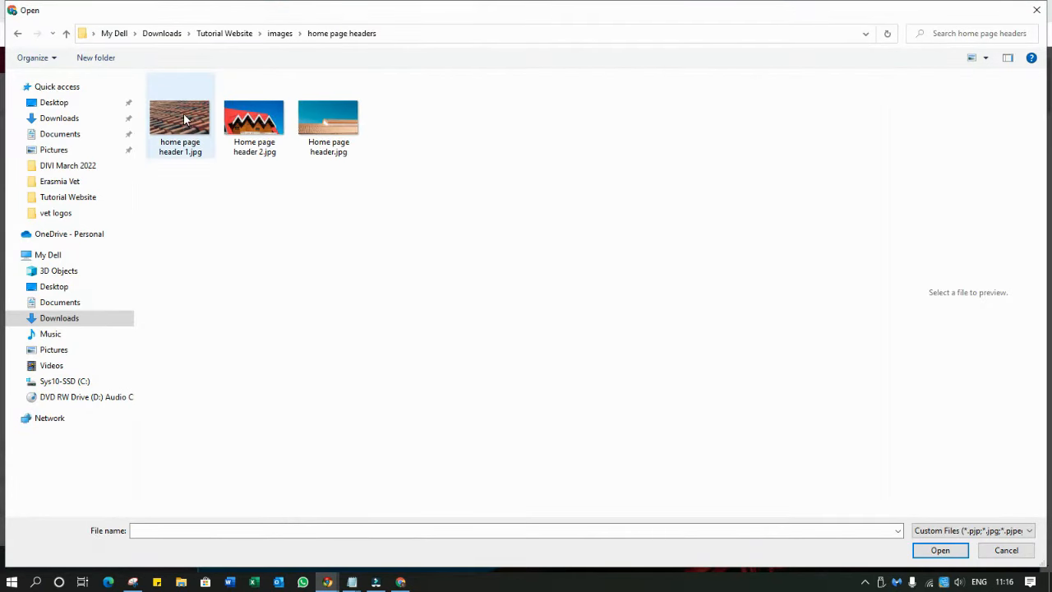
double_click(173, 124)
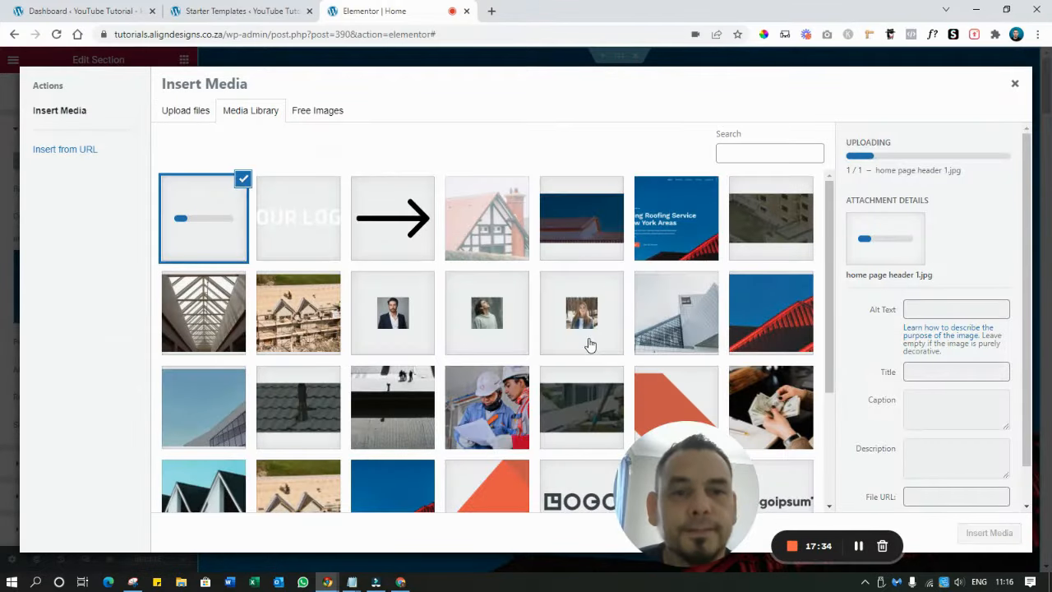
click(958, 531)
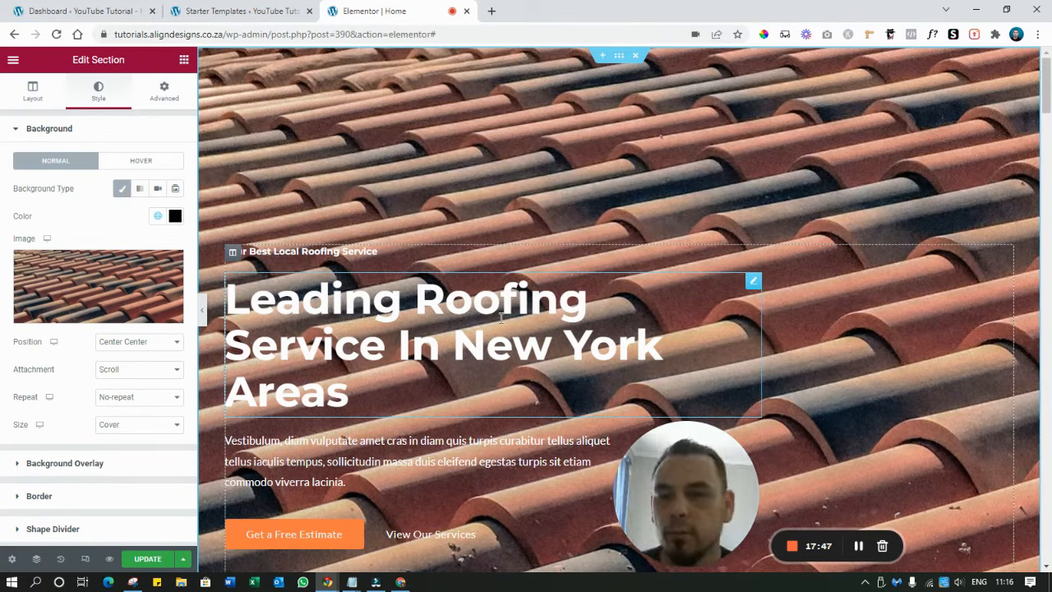
Add a classic black background overlay to the hero at 0.8 opacity
scroll(73, 403, down, 1)
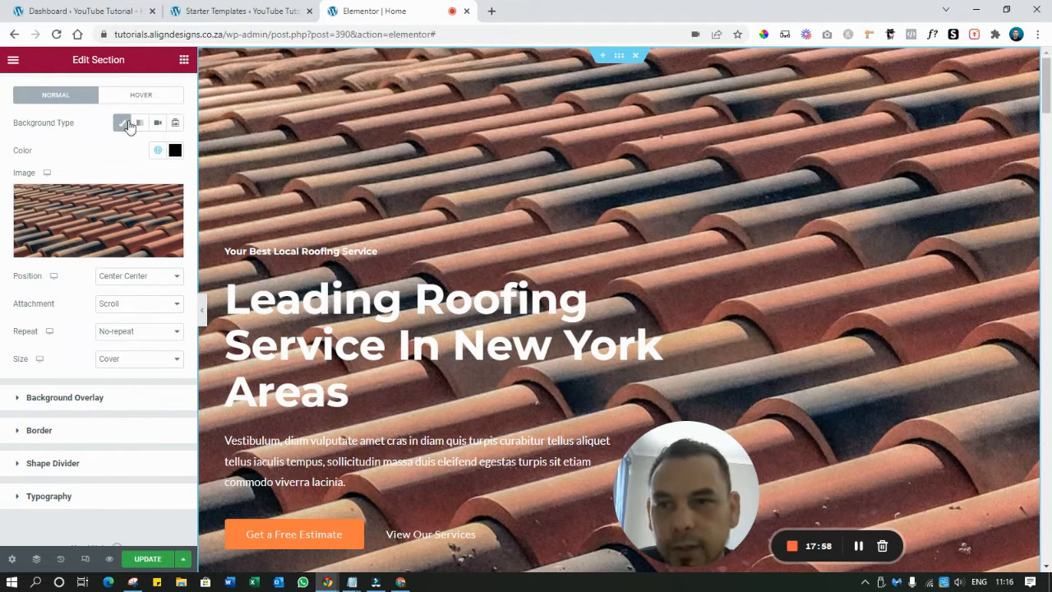
click(59, 398)
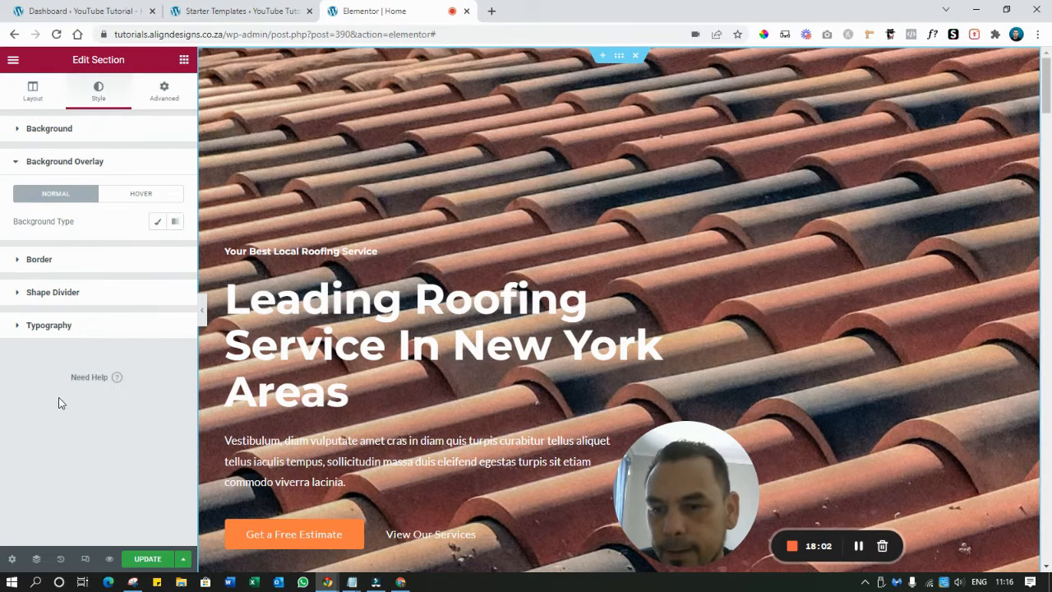
click(156, 227)
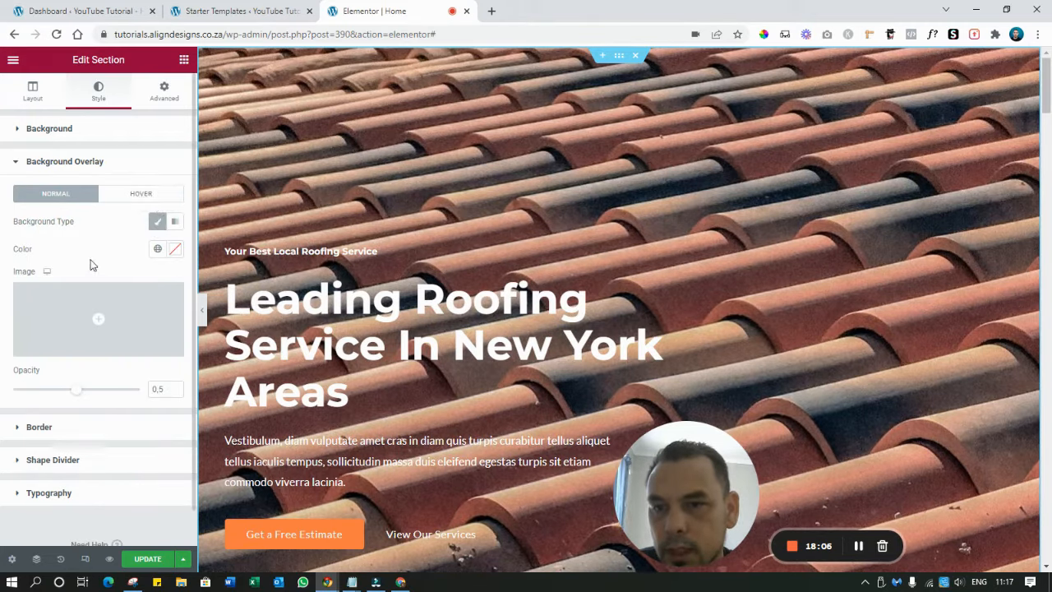
click(173, 251)
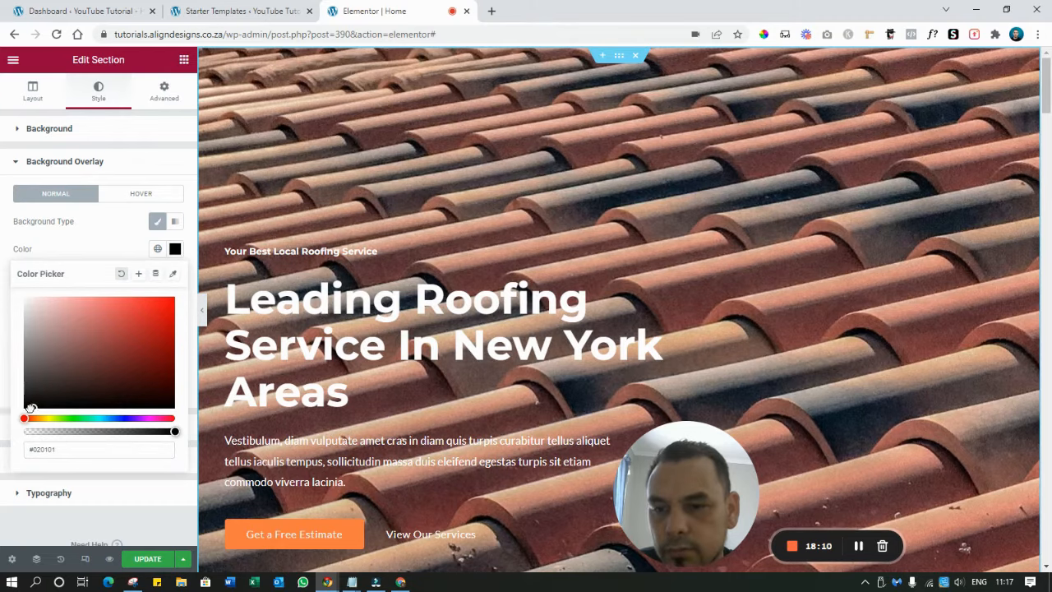
drag(31, 409, 22, 413)
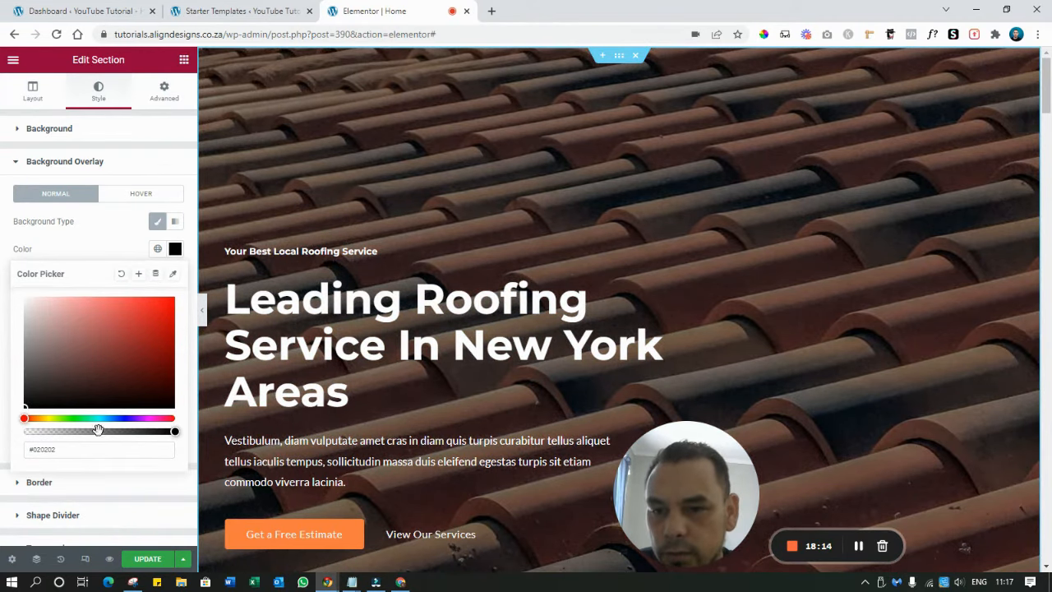
click(76, 250)
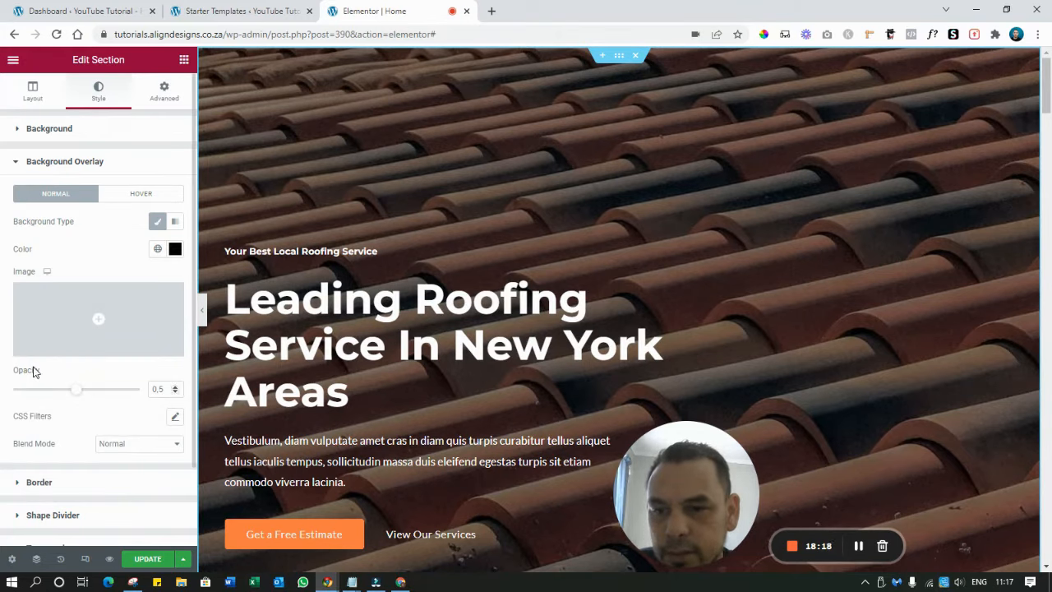
click(177, 387)
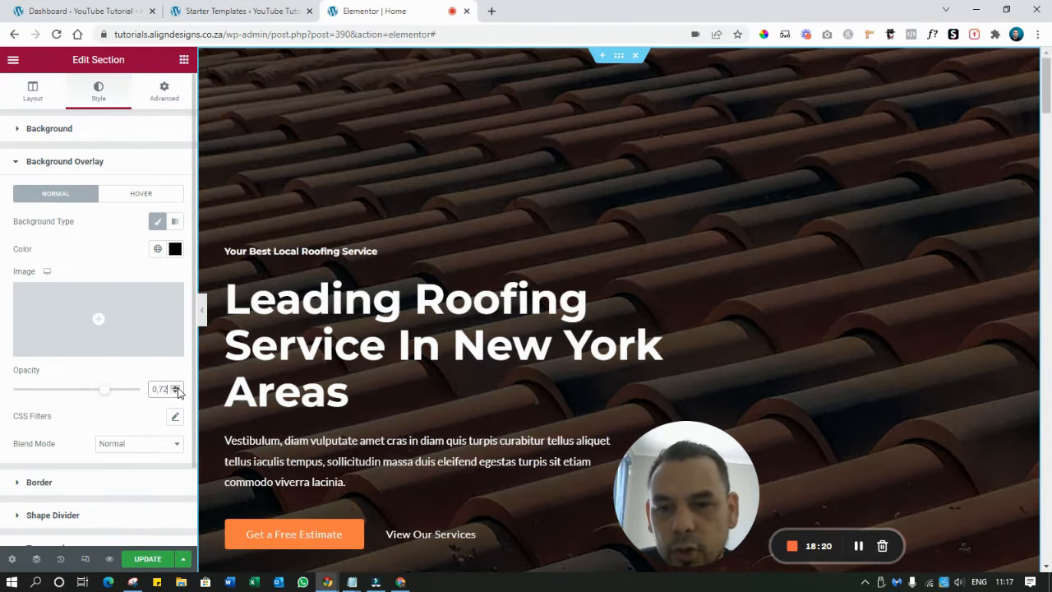
click(176, 387)
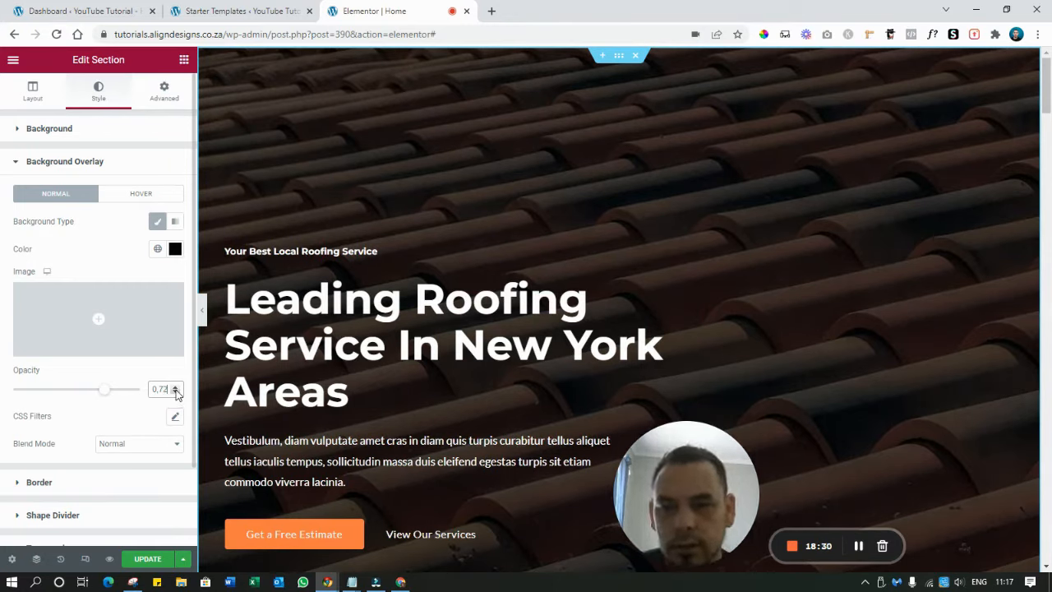
key(BackSpace)
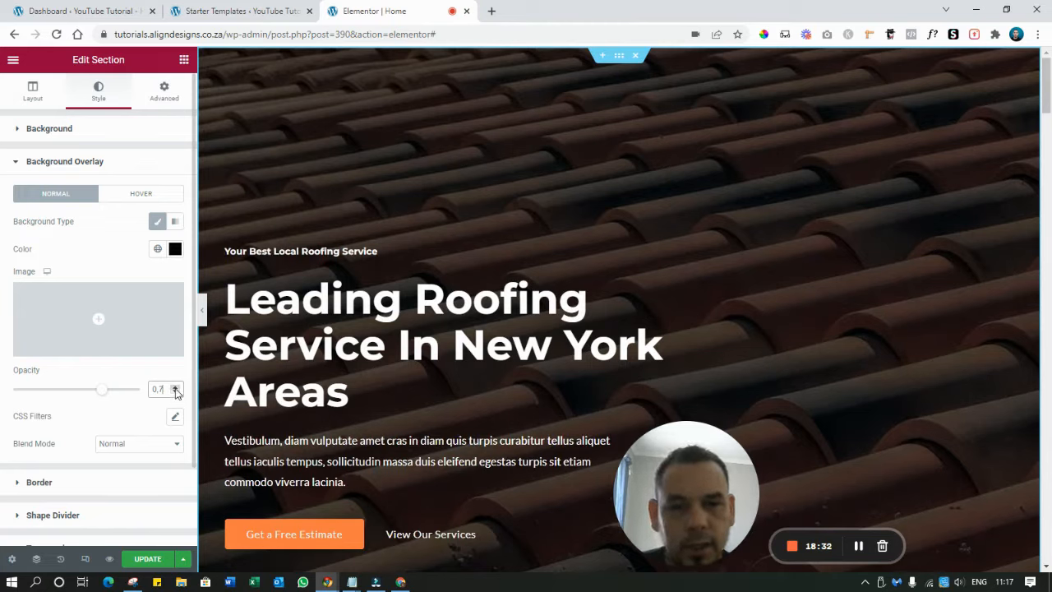
scroll(169, 394, up, 1)
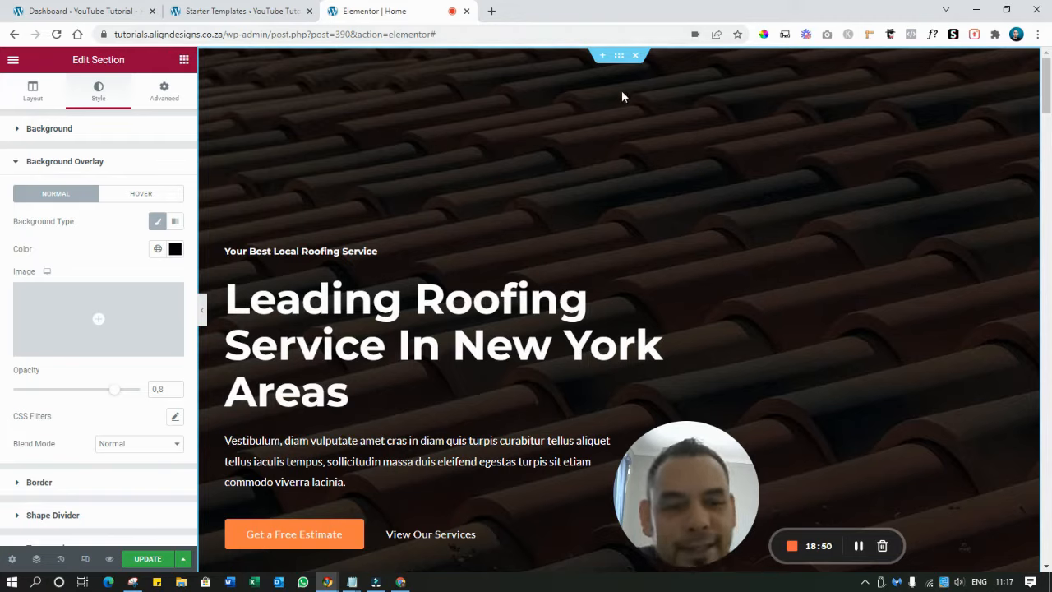
Change the hero section's top padding from 300 to 200
click(166, 93)
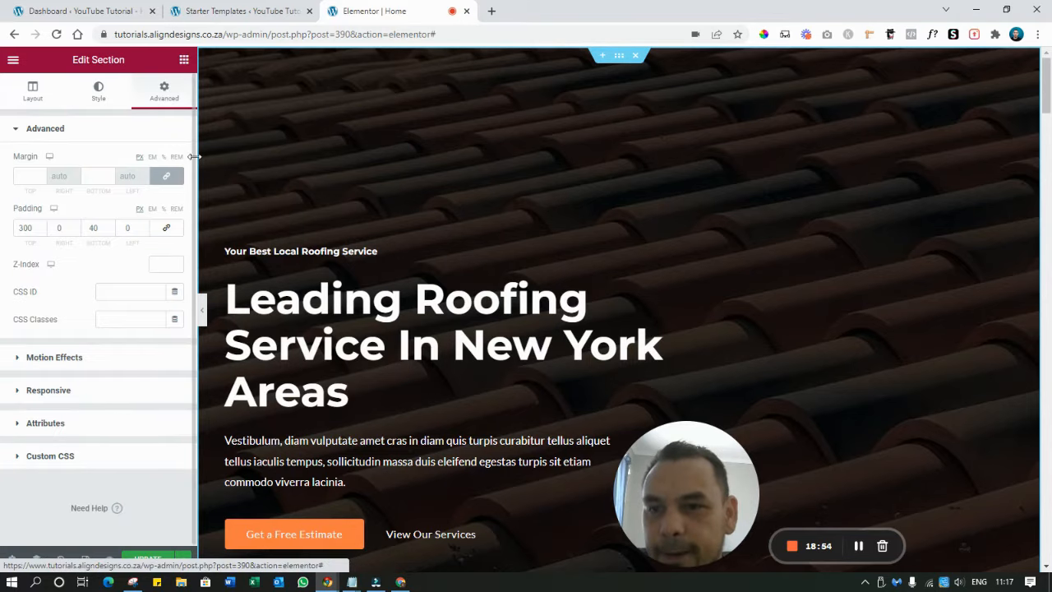
click(29, 244)
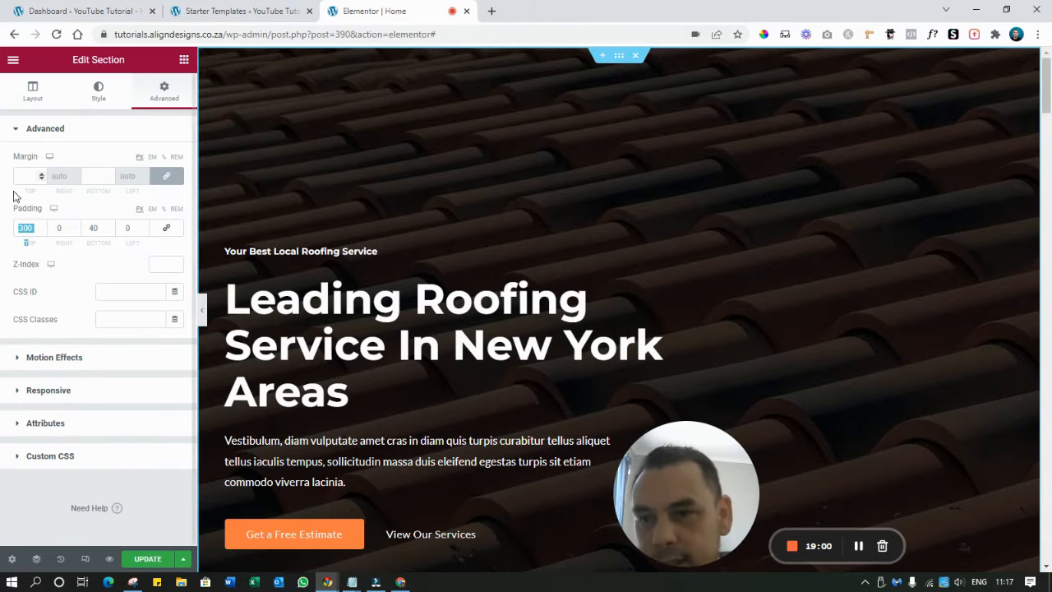
text(200)
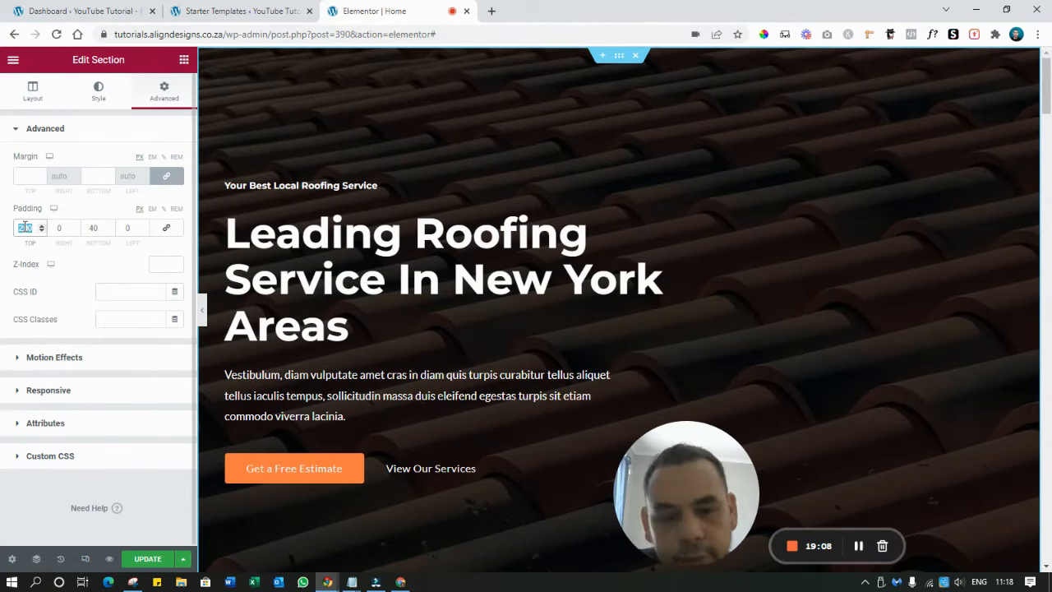
text(160)
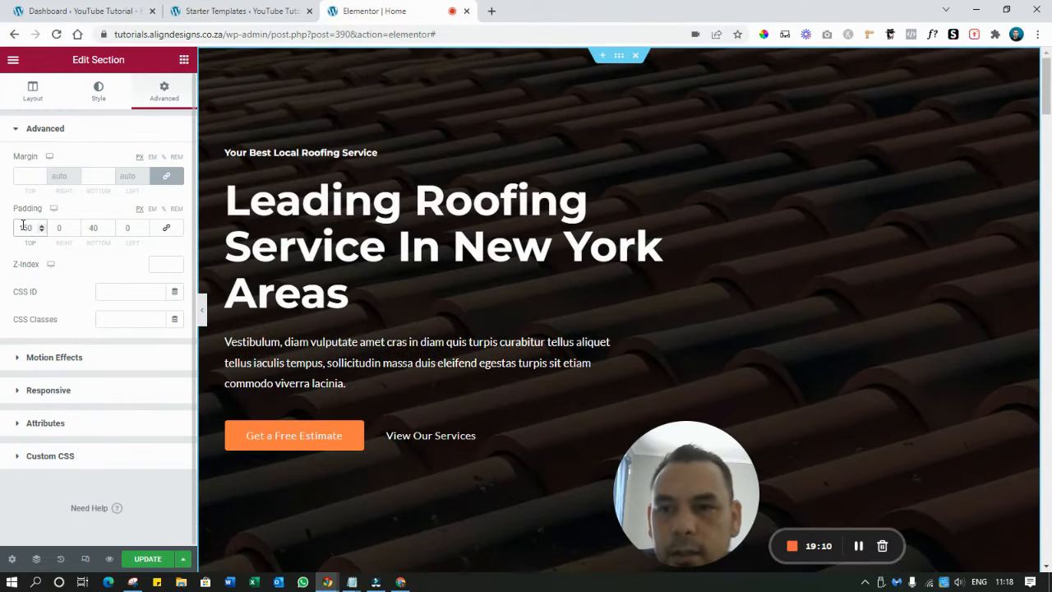
double_click(25, 227)
text(200)
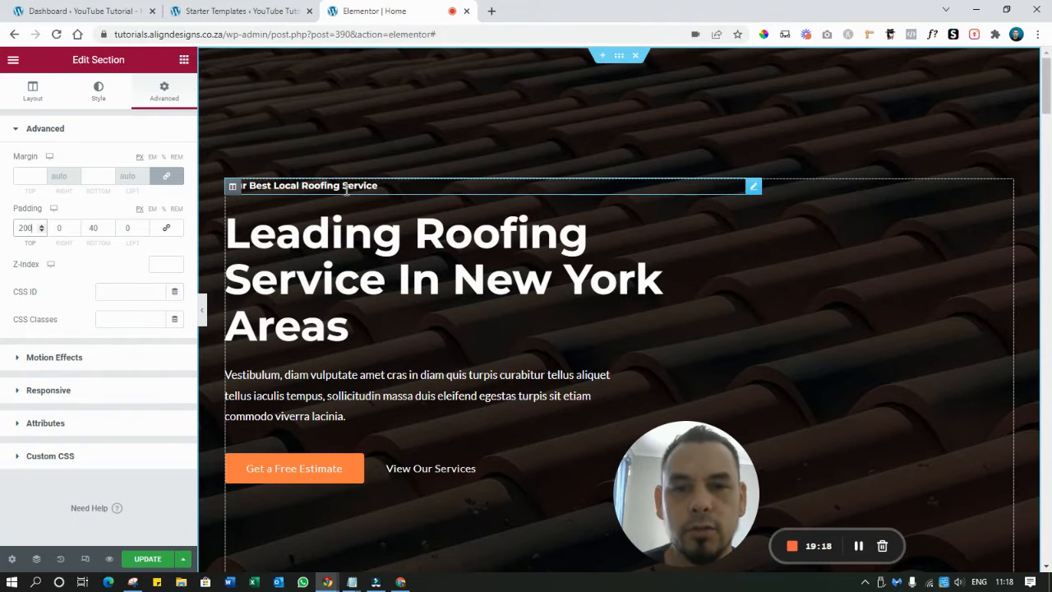
Replace the hero subheading with 'Best Roofing Services in Western Cape' copied from the notes
click(397, 187)
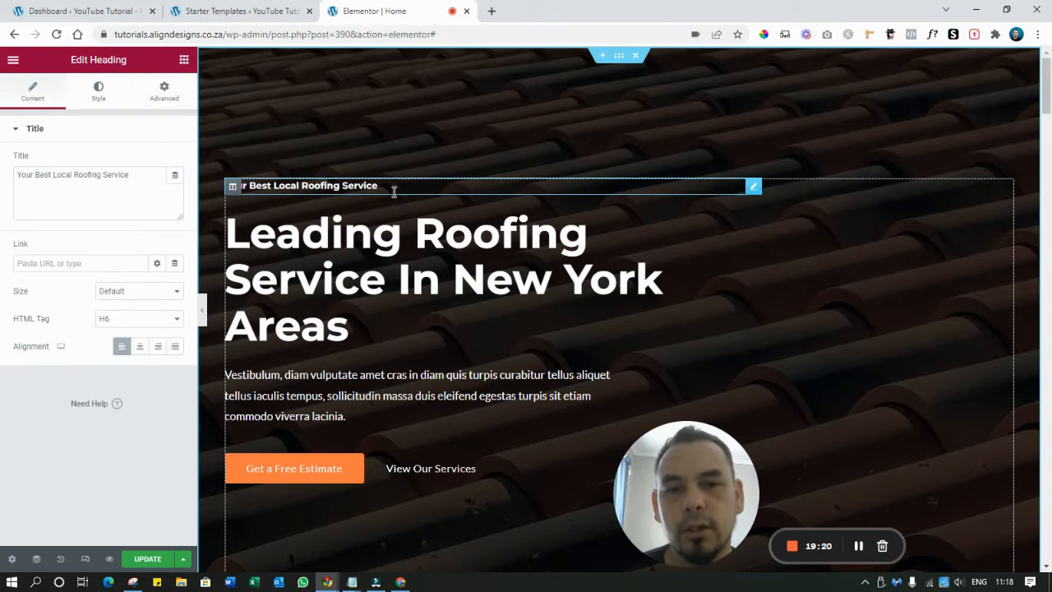
click(17, 175)
text(fasjgljsg)
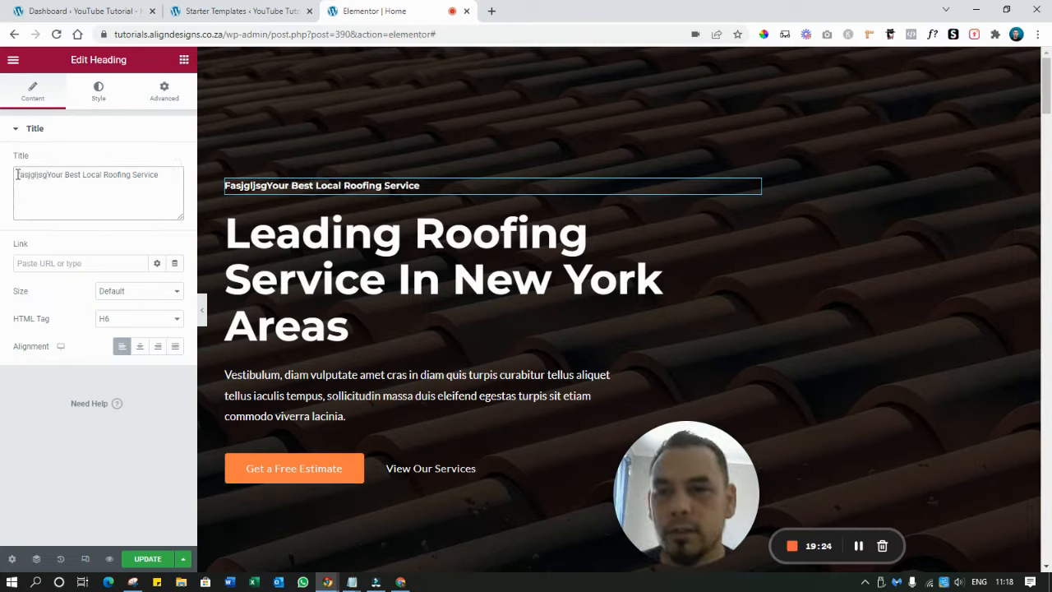
triple_click(372, 185)
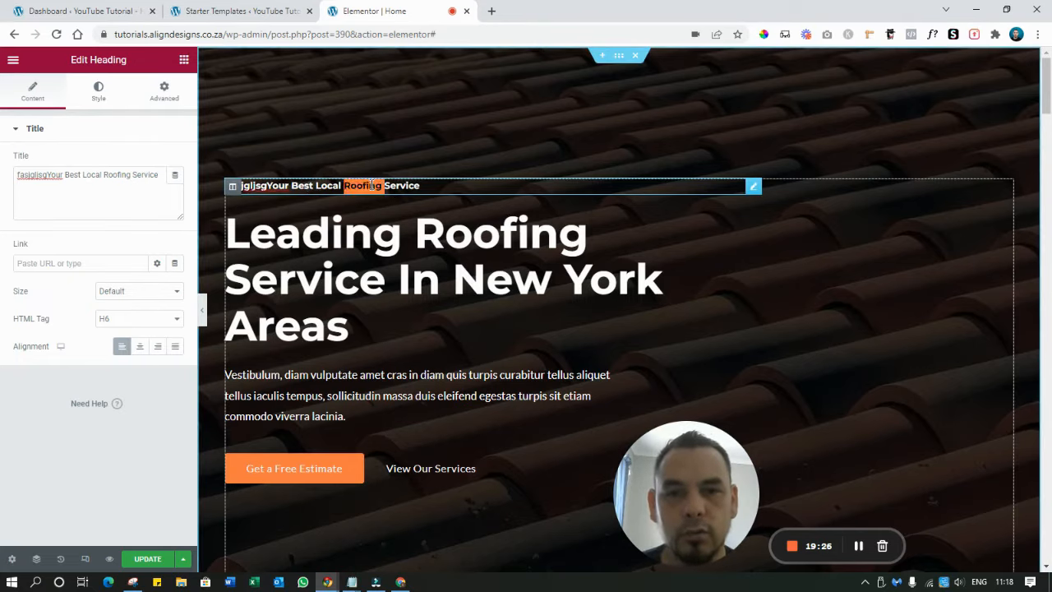
click(352, 582)
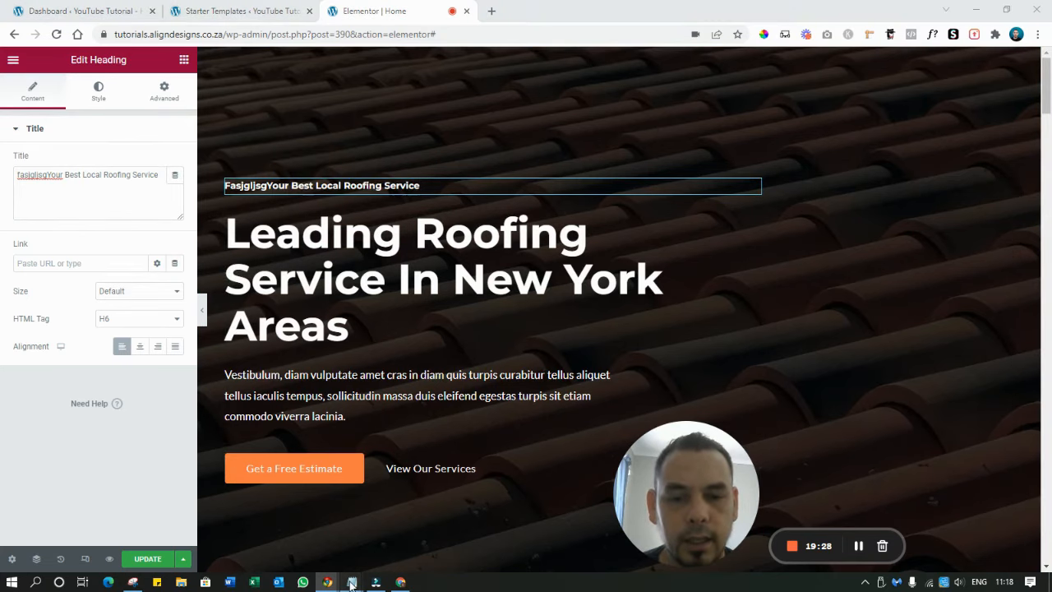
click(388, 526)
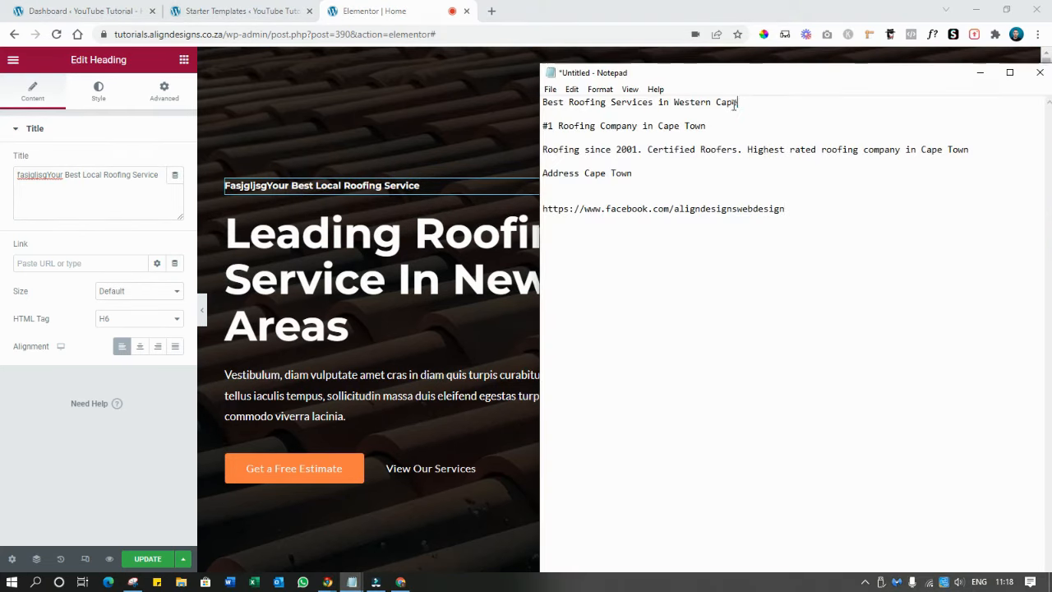
drag(738, 102, 543, 102)
key(ctrl+c)
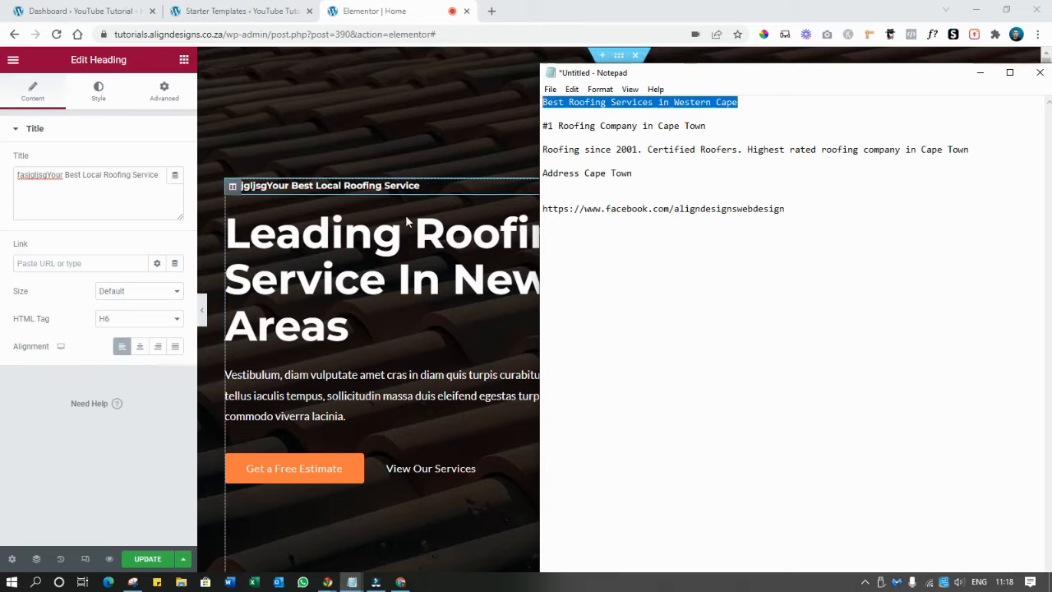
click(339, 188)
double_click(339, 188)
key(ctrl+a)
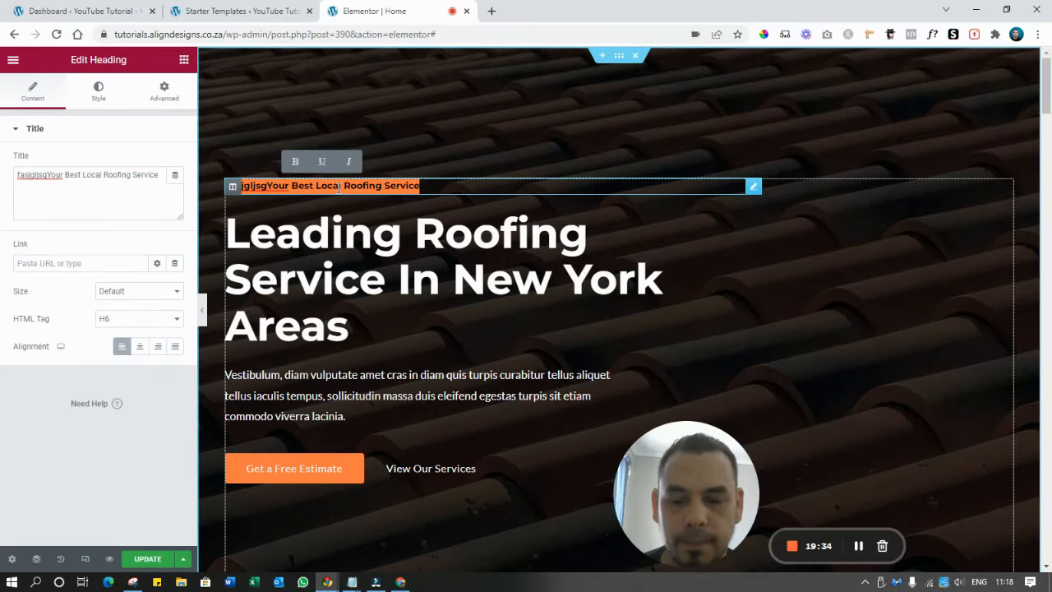
key(ctrl+v)
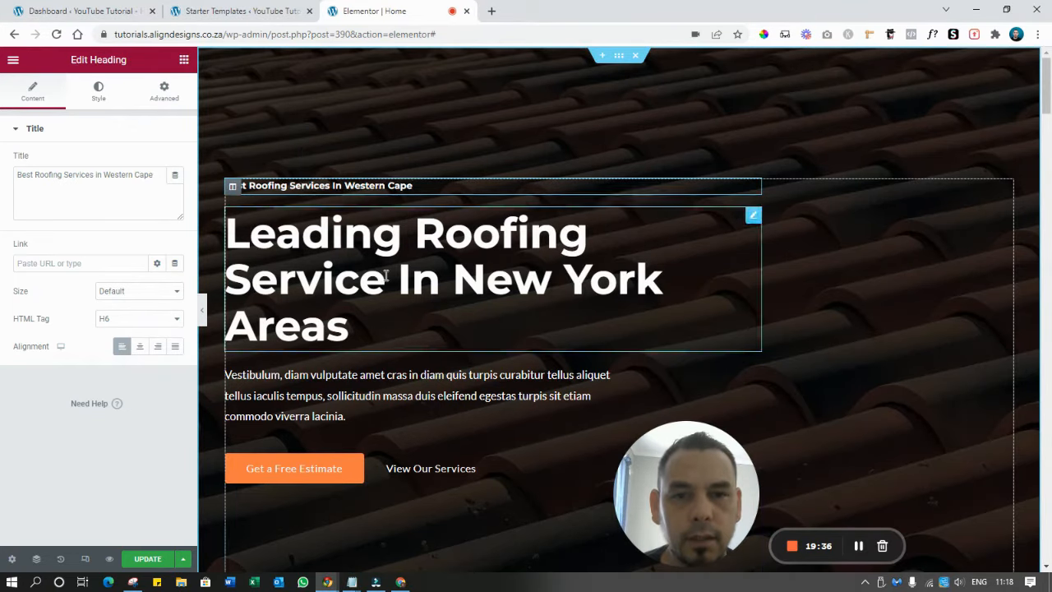
Replace the main New York heading with '#1 Roofing Company in Cape Town'
click(352, 582)
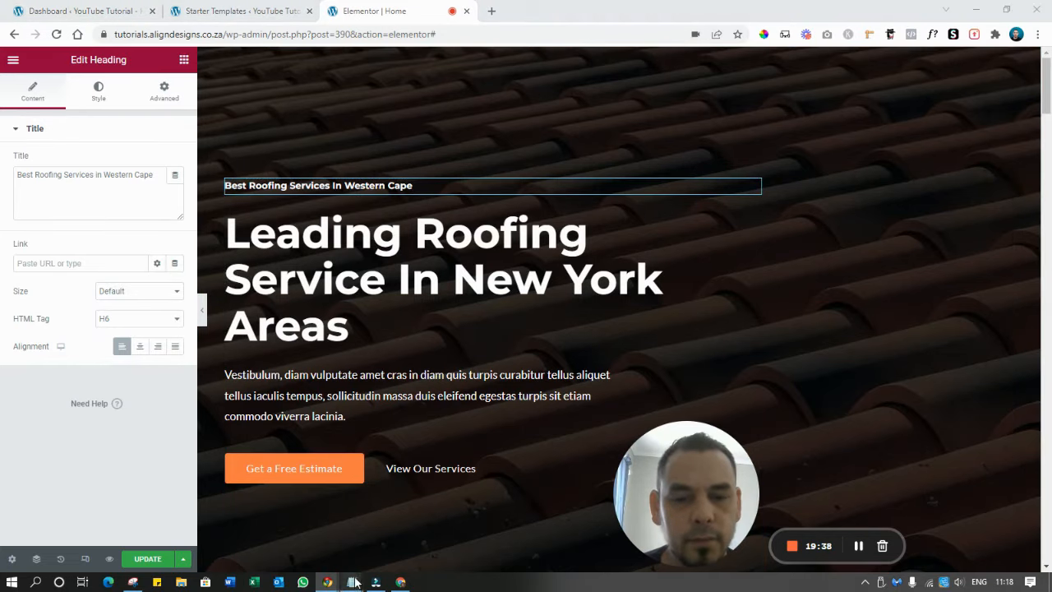
click(395, 535)
click(1044, 121)
key(shift+Left)
key(shift+Left)
key(shift+Left)
key(shift+Left)
key(shift+Left)
key(shift+Left)
key(shift+Left)
key(shift+Left)
key(shift+Left)
key(shift+Left)
key(shift+Left)
key(shift+Left)
key(shift+Left)
key(shift+Left)
key(shift+Left)
key(shift+Left)
key(shift+Left)
key(shift+Left)
key(shift+Left)
key(shift+Left)
key(ctrl+c)
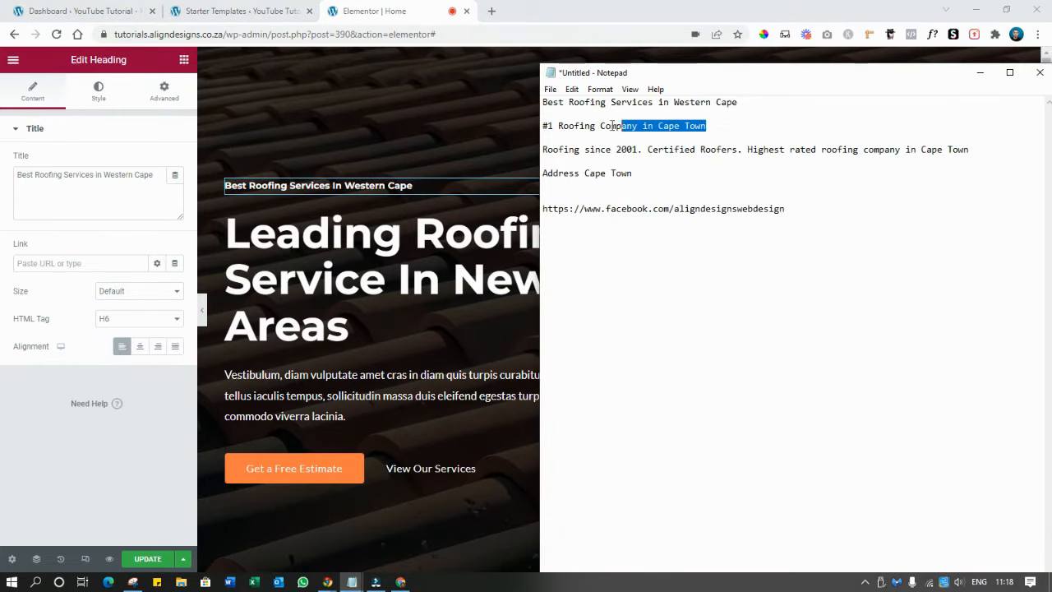
click(980, 73)
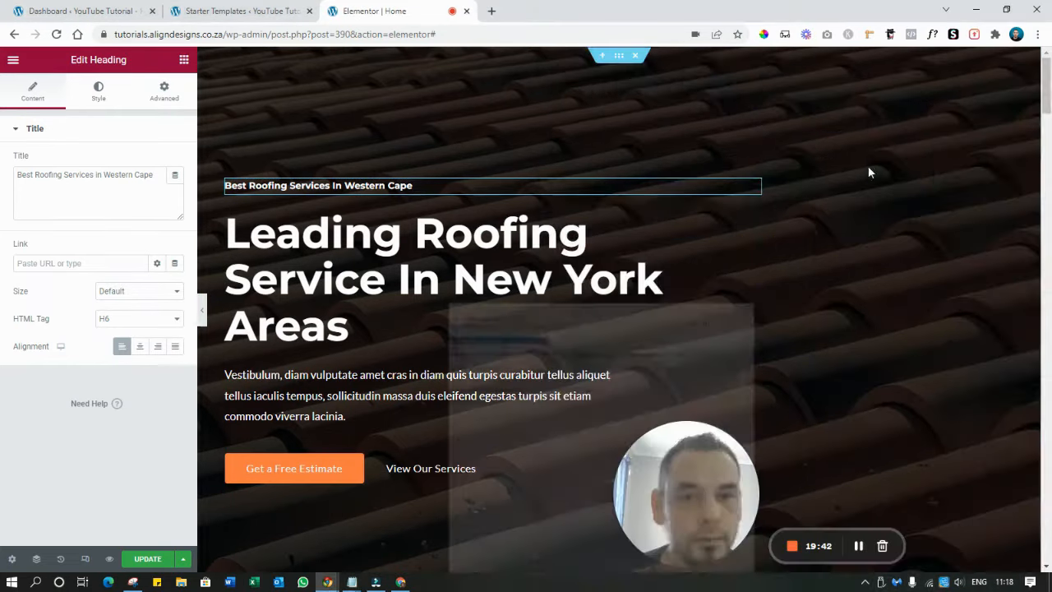
click(378, 253)
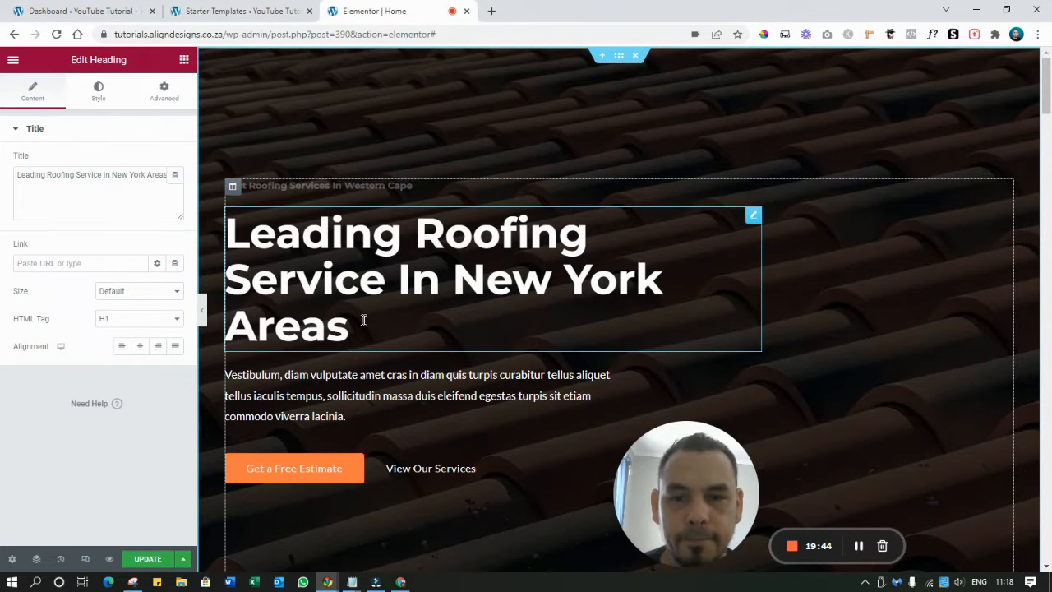
drag(364, 321, 226, 246)
key(ctrl+v)
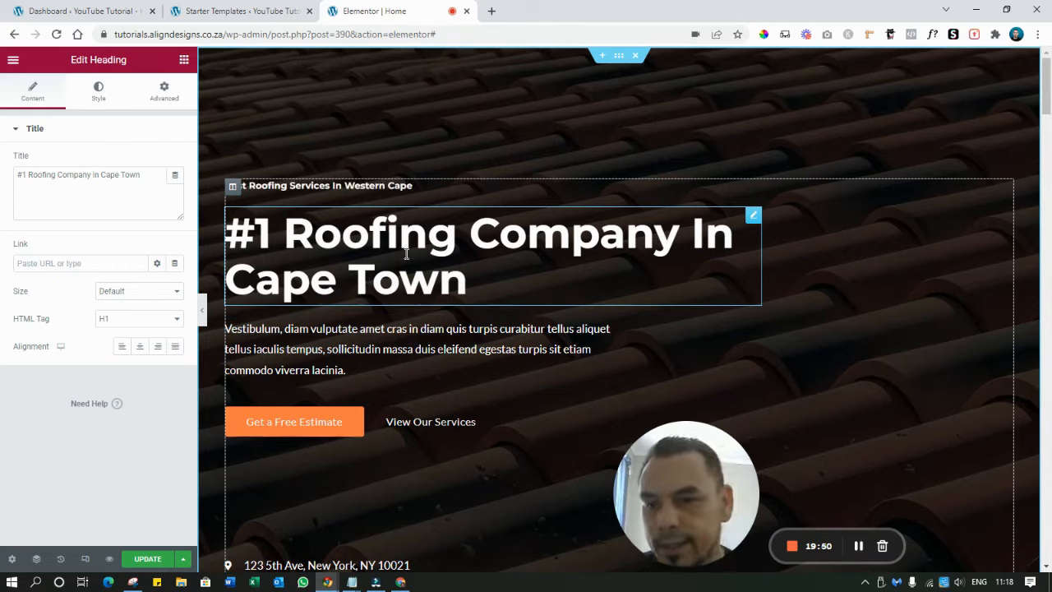
Make the Western Cape subheading an H2 with a 16 px font size
click(329, 187)
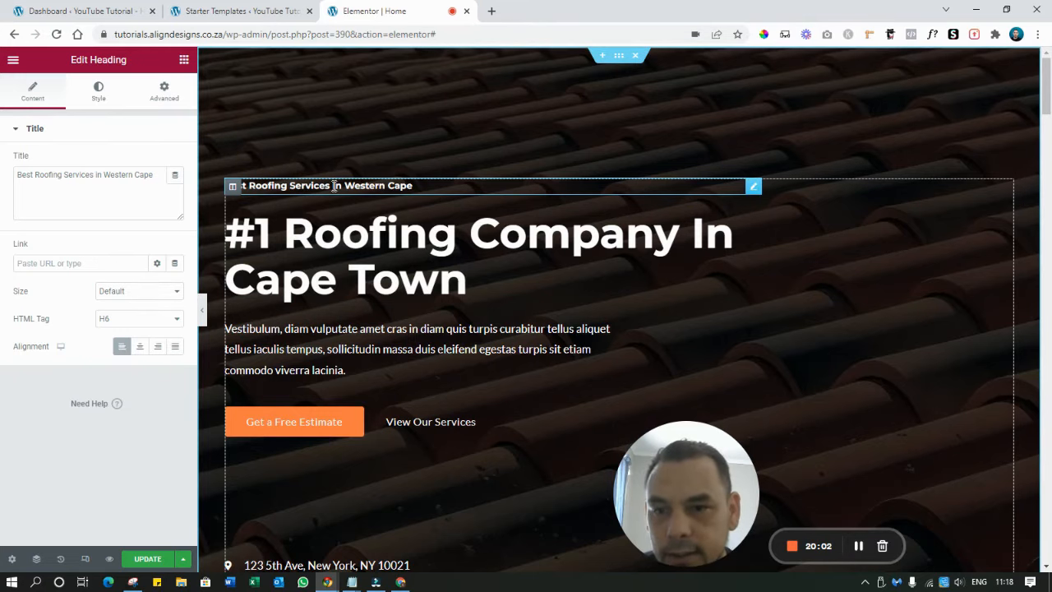
click(117, 321)
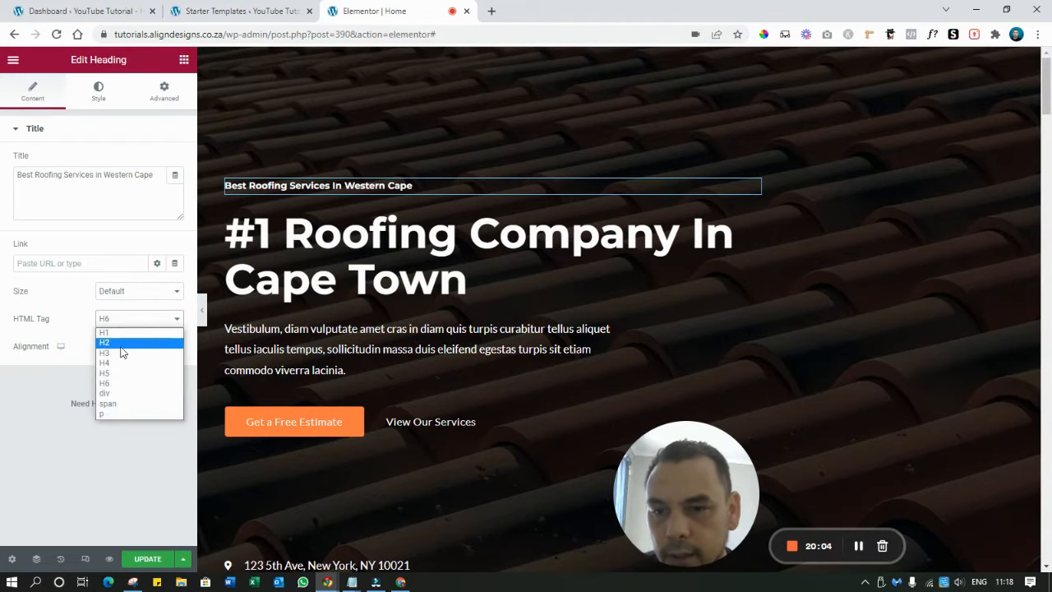
click(120, 343)
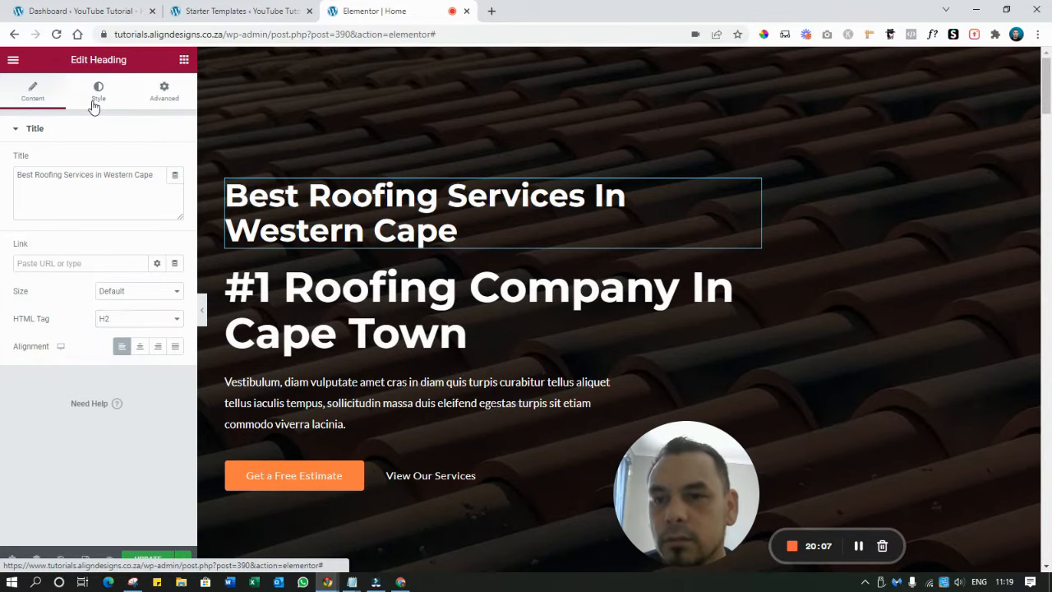
click(99, 107)
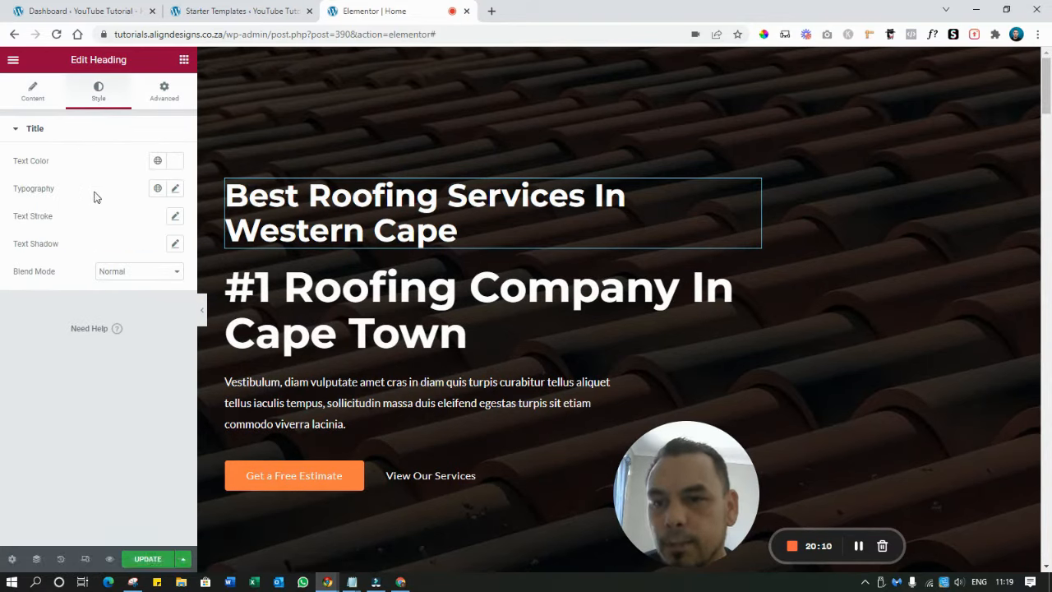
click(175, 189)
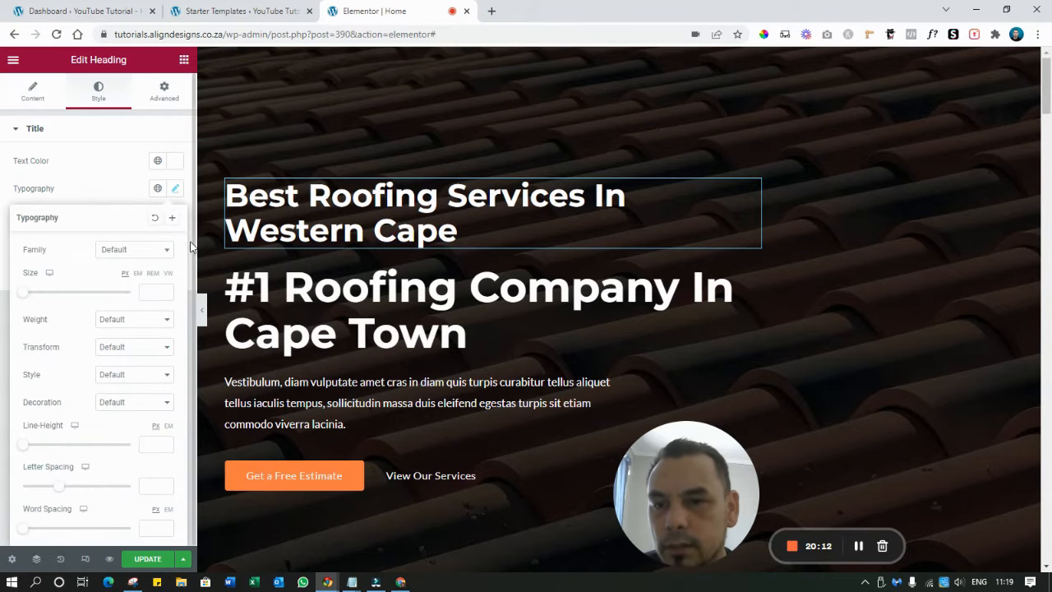
click(143, 291)
text(16)
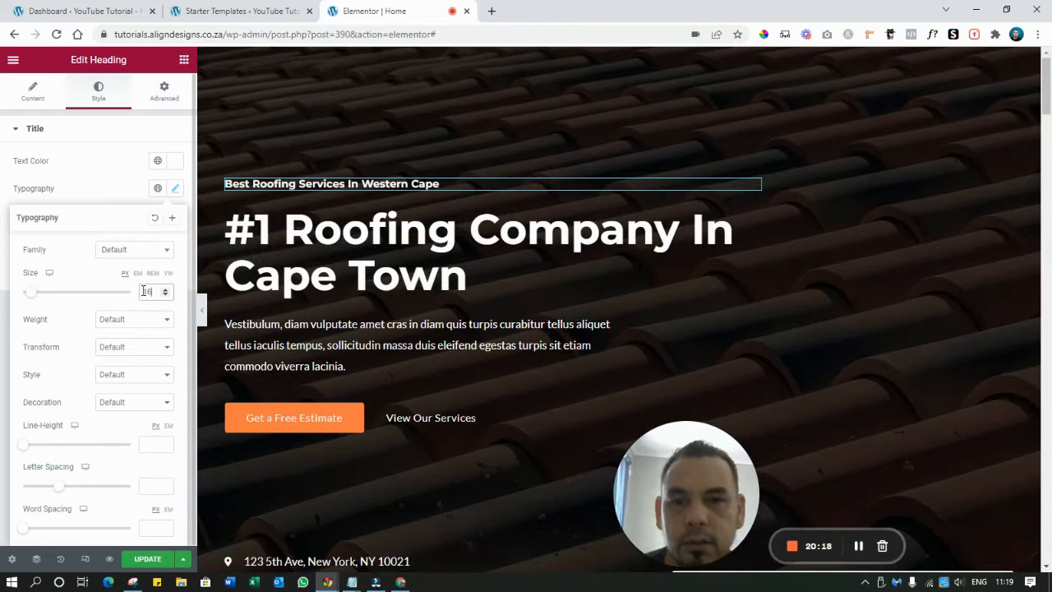
Set the #1 Roofing Company Cape Town main heading's font size to 60 px
click(499, 229)
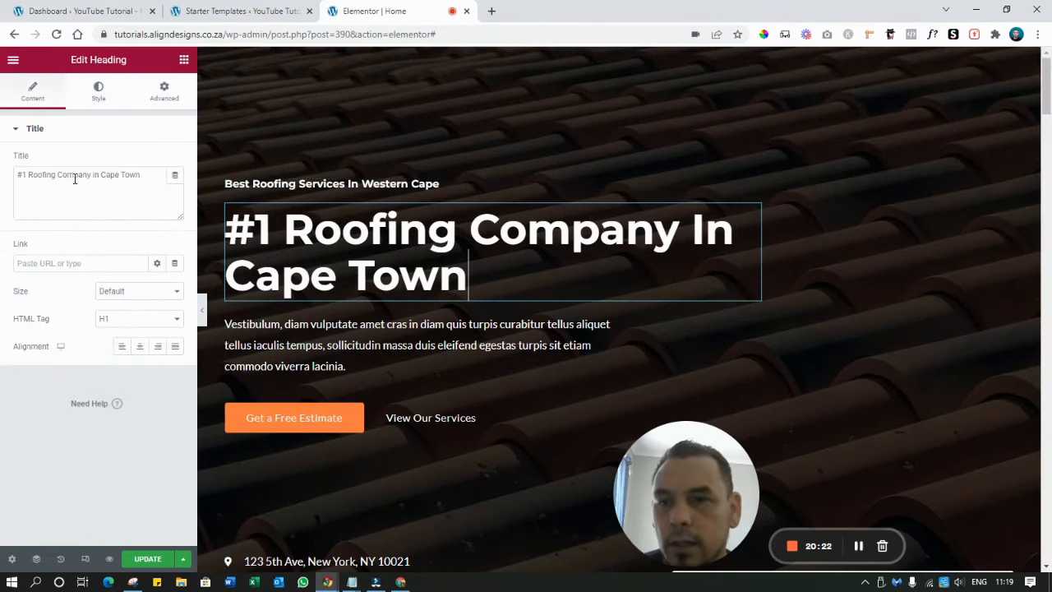
click(96, 93)
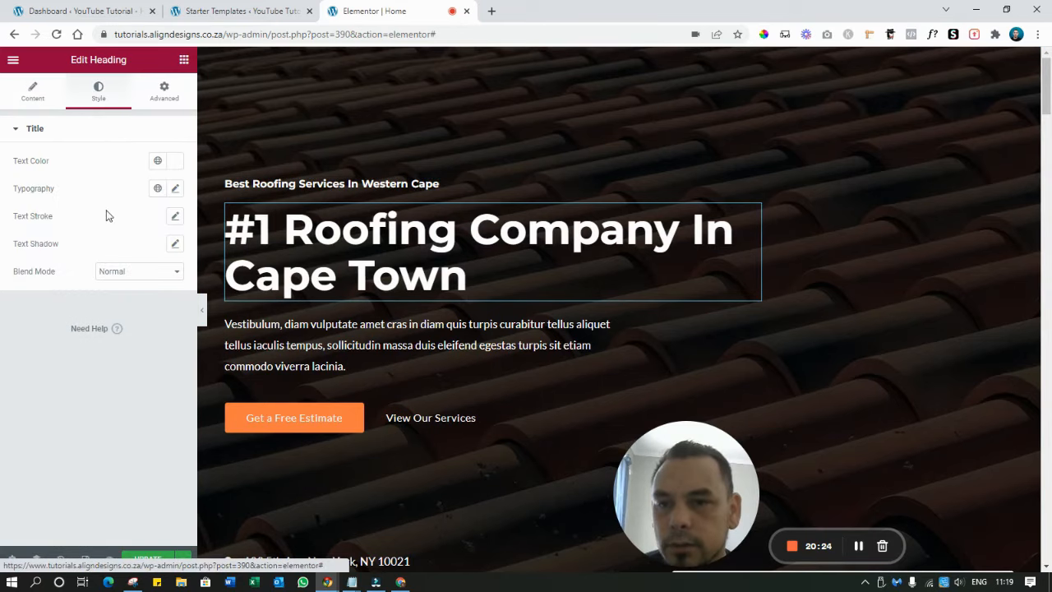
click(173, 189)
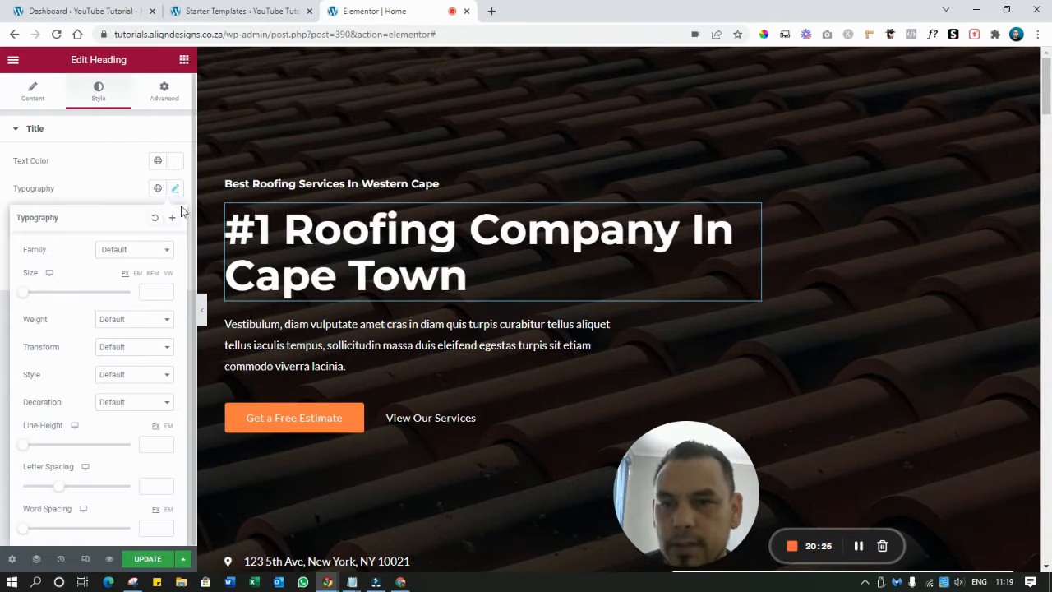
click(57, 296)
mouse_move(57, 296)
mouse_down()
mouse_move(41, 292)
mouse_move(55, 300)
mouse_up()
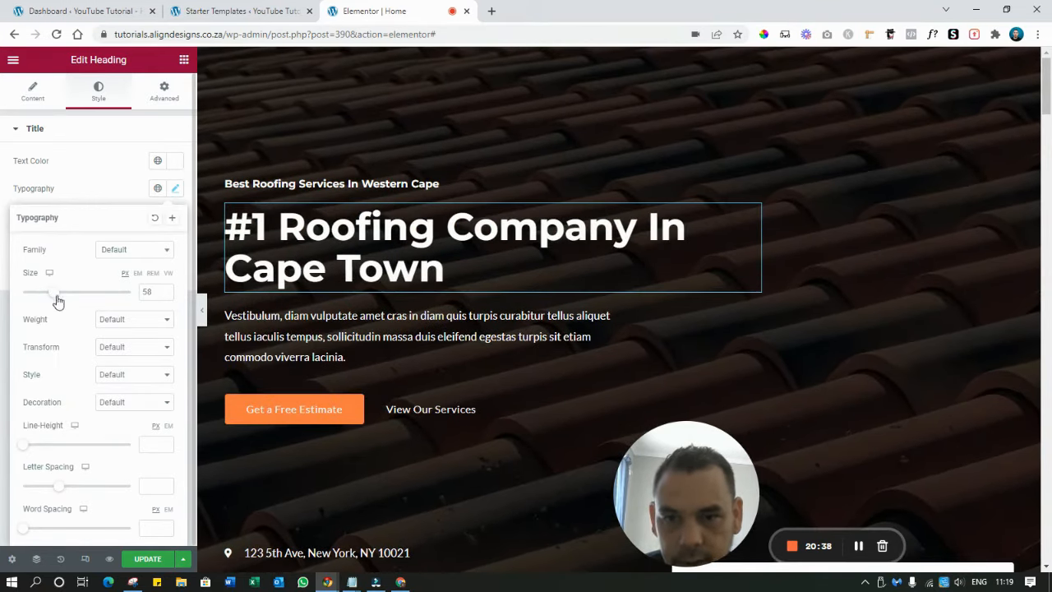
click(165, 295)
click(164, 292)
click(164, 292)
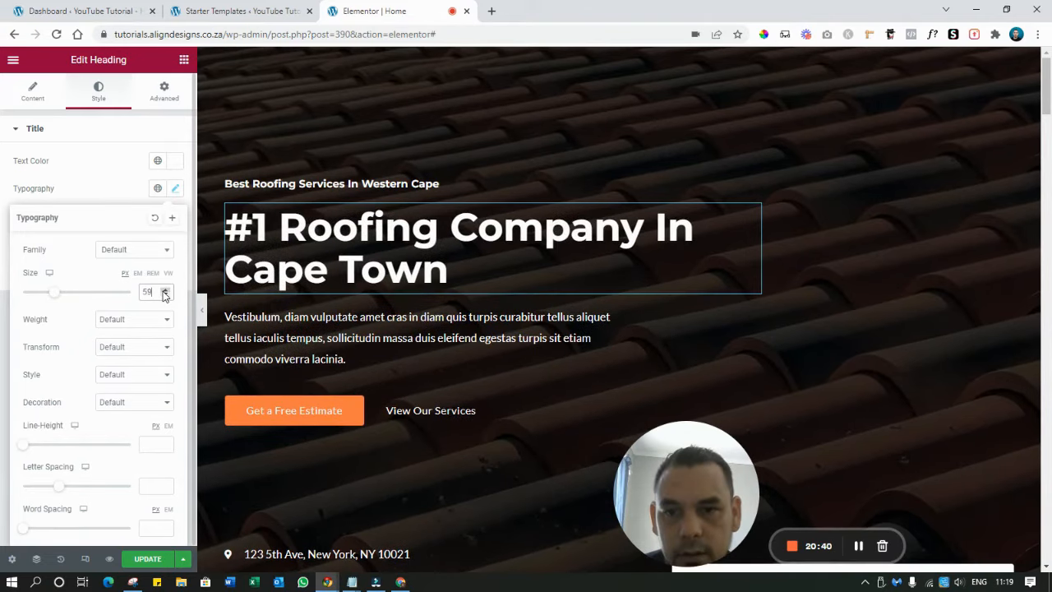
click(164, 292)
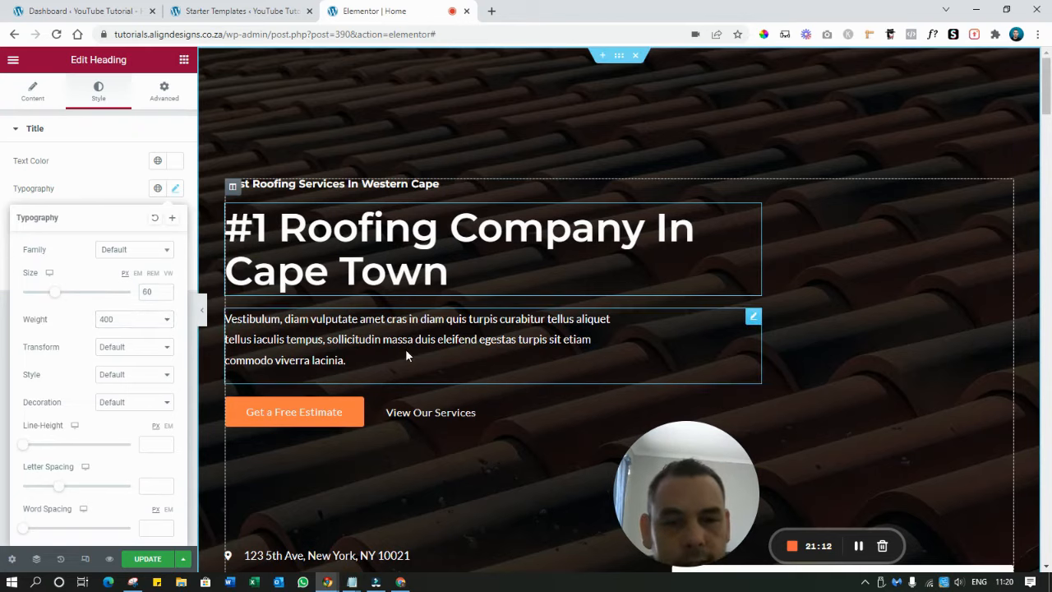
Replace the hero placeholder paragraph with the 'Roofing since 2001. Certified Roofers…' line copied from Notepad
click(406, 348)
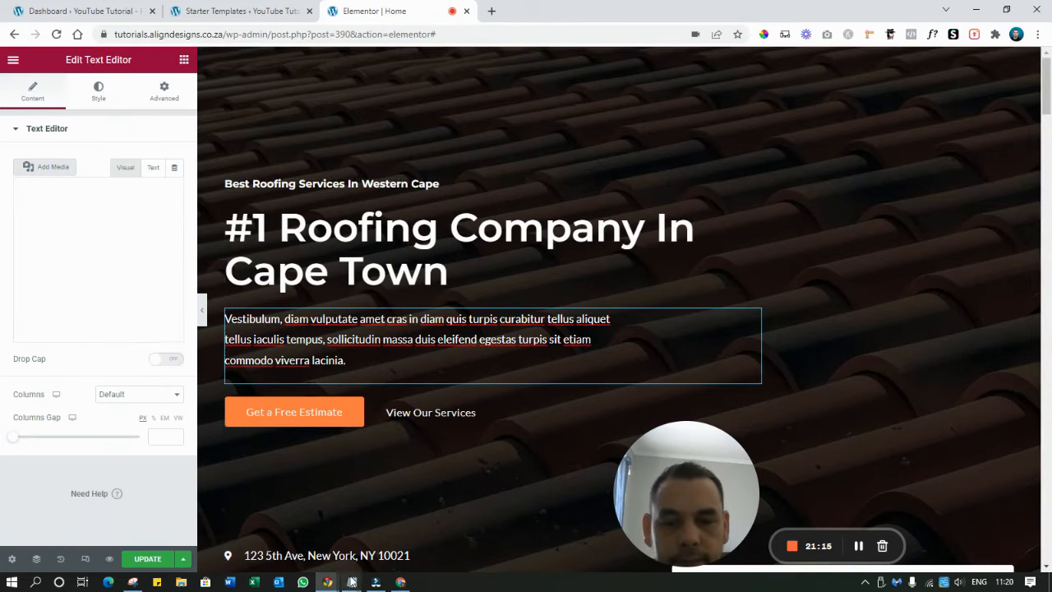
mouse_move(352, 582)
click(389, 518)
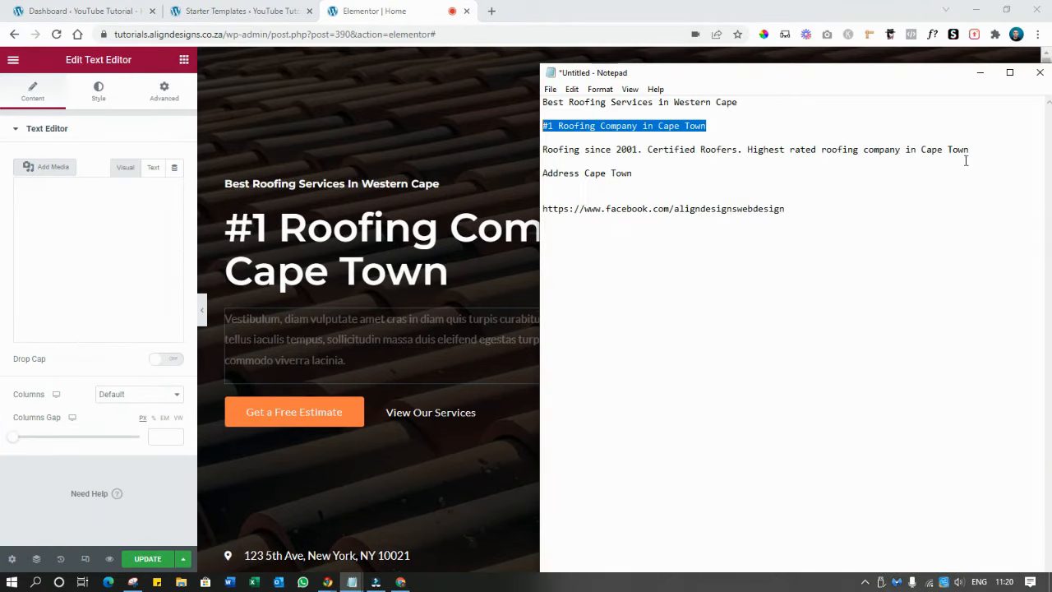
drag(1008, 150, 539, 152)
key(ctrl+c)
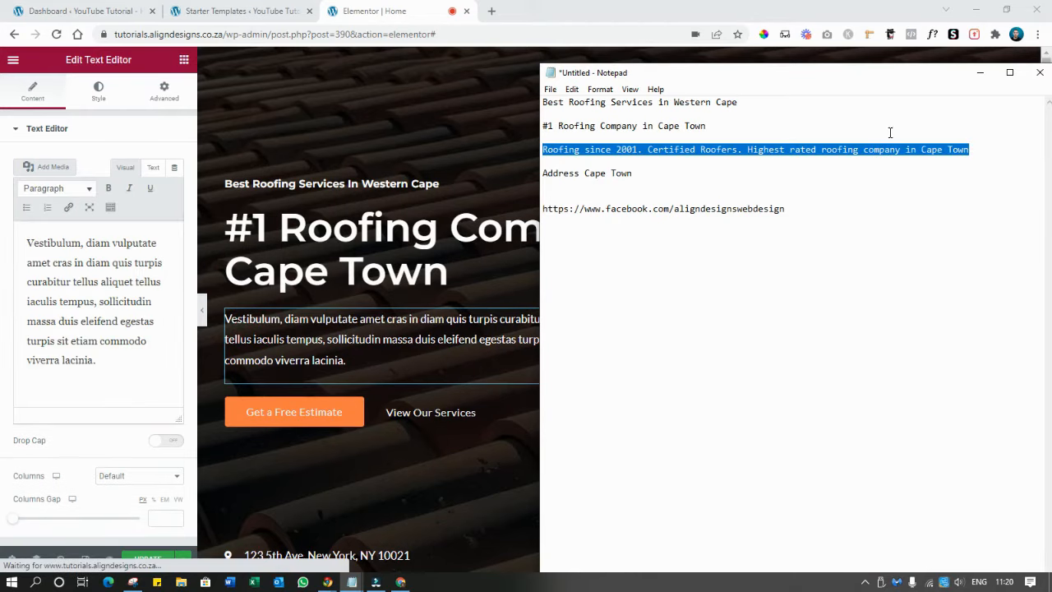
click(980, 73)
triple_click(367, 343)
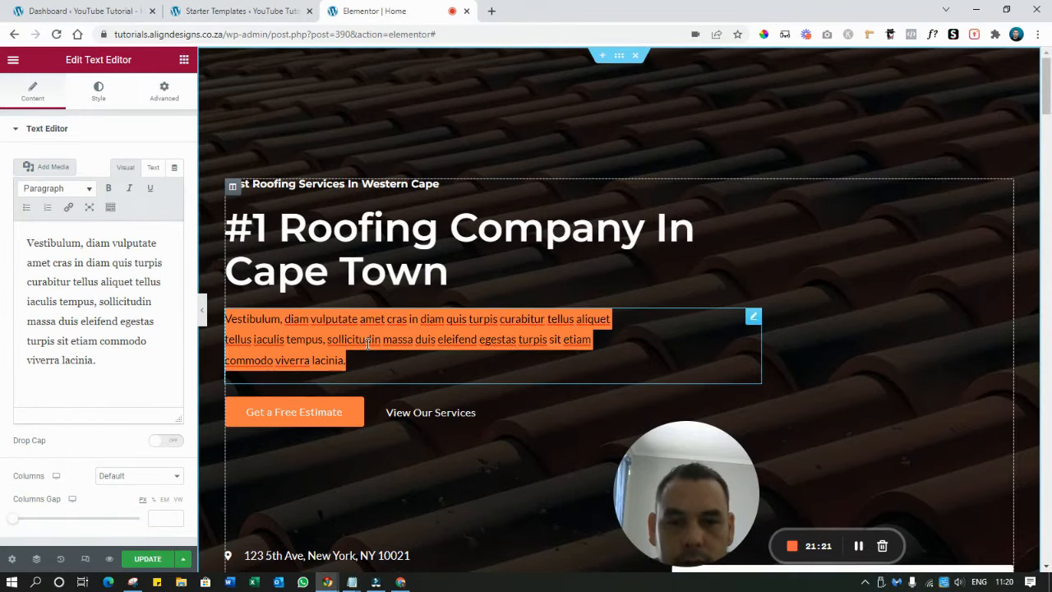
key(ctrl+v)
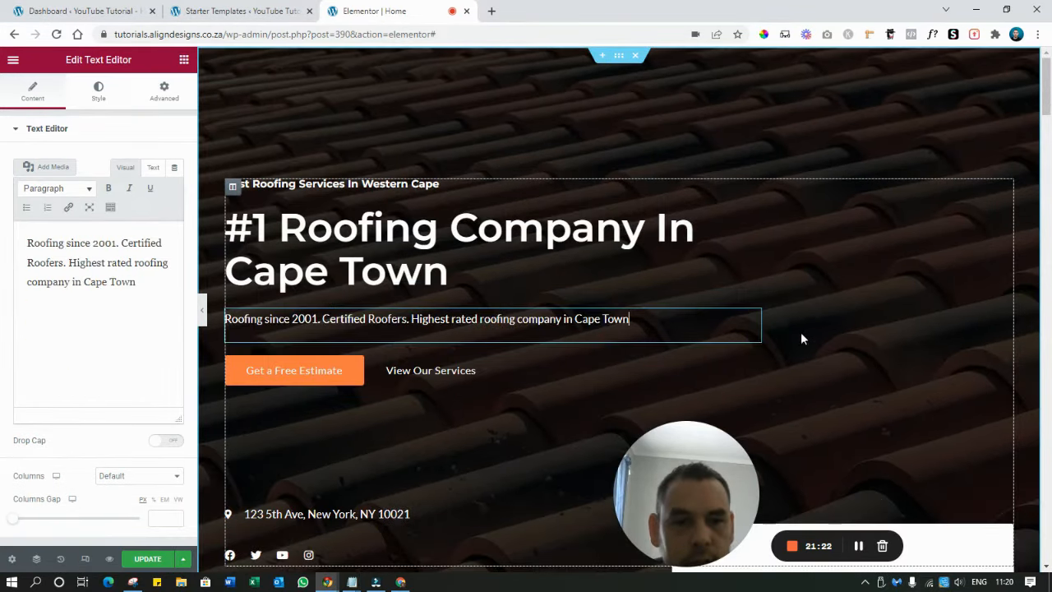
click(801, 247)
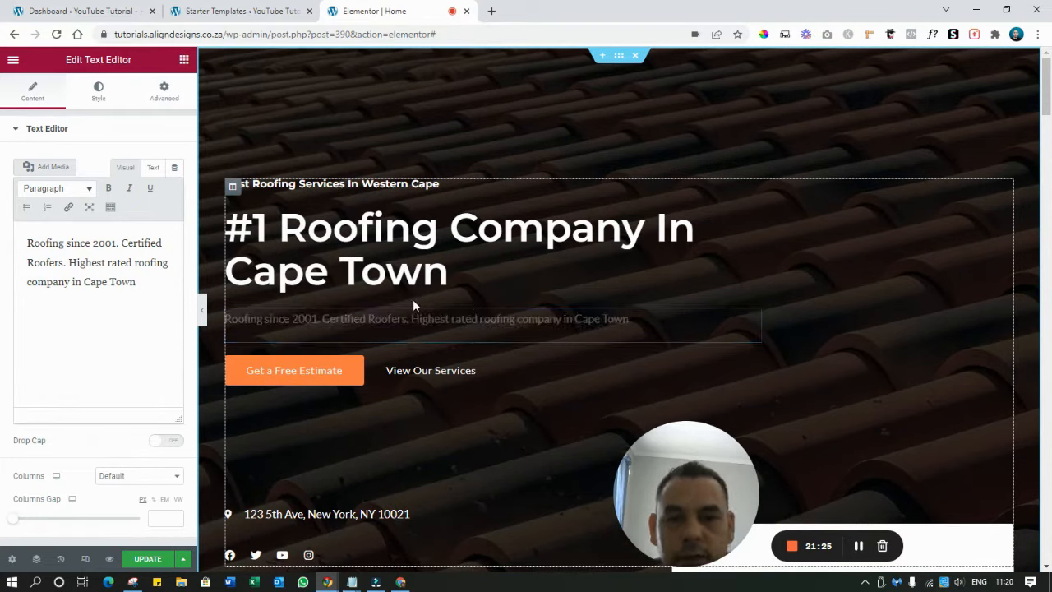
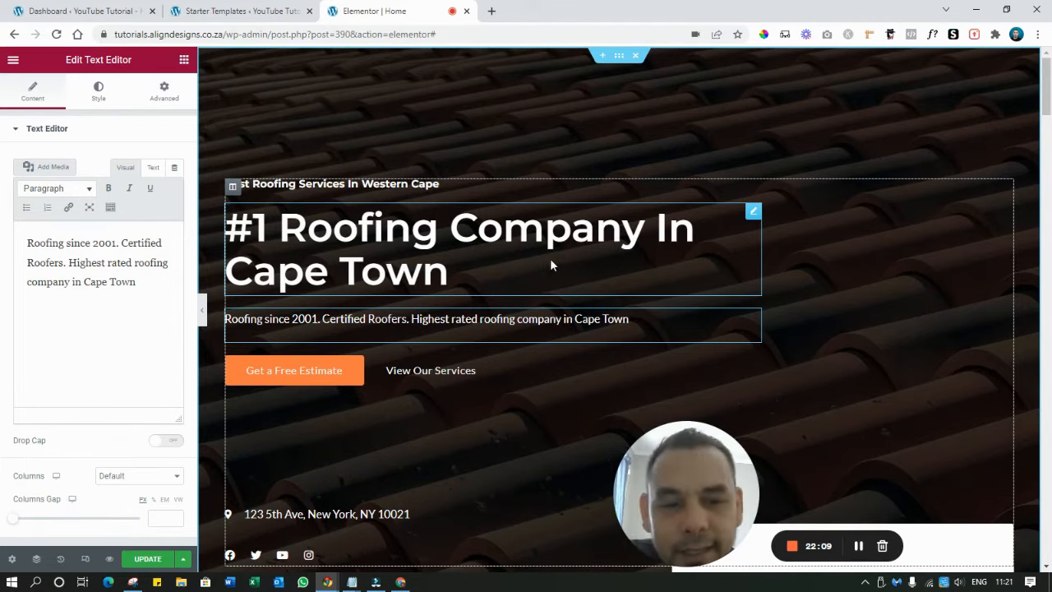
Scroll to the hero's orange Get a Free Estimate button and select it for editing
scroll(567, 283, down, 1)
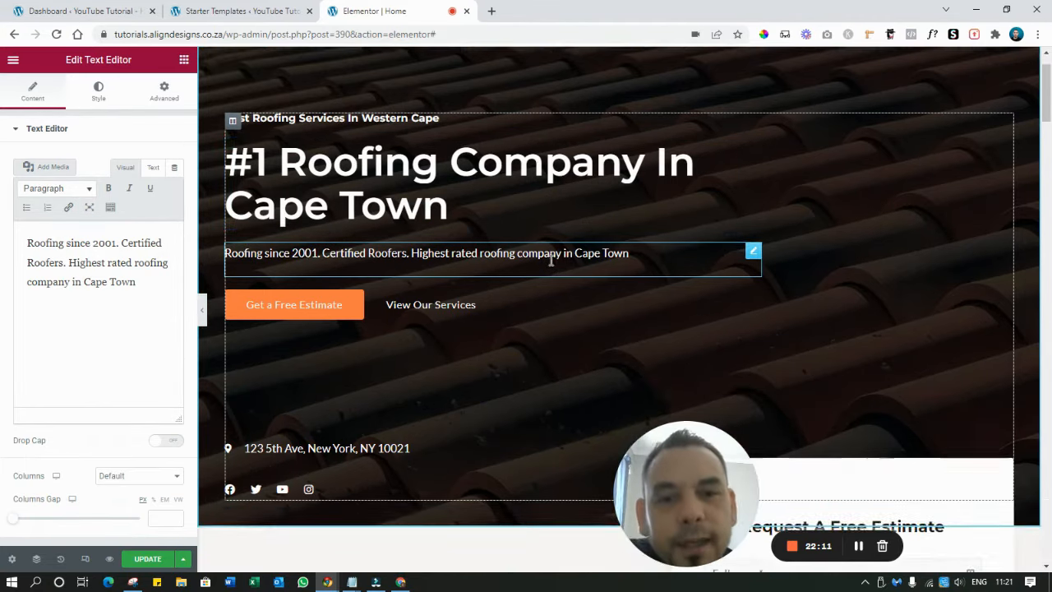
scroll(582, 298, down, 2)
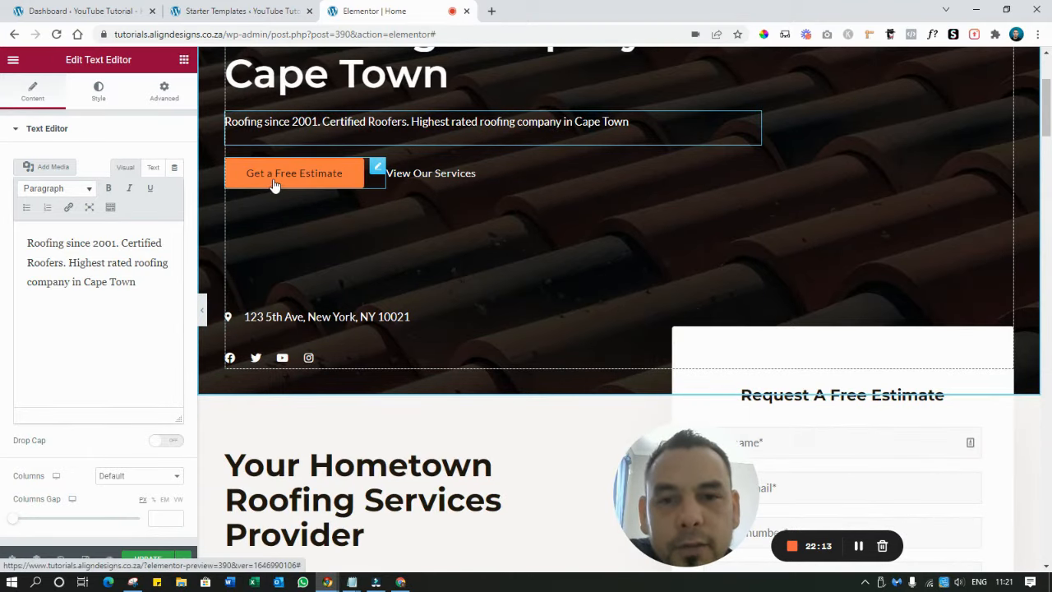
click(276, 188)
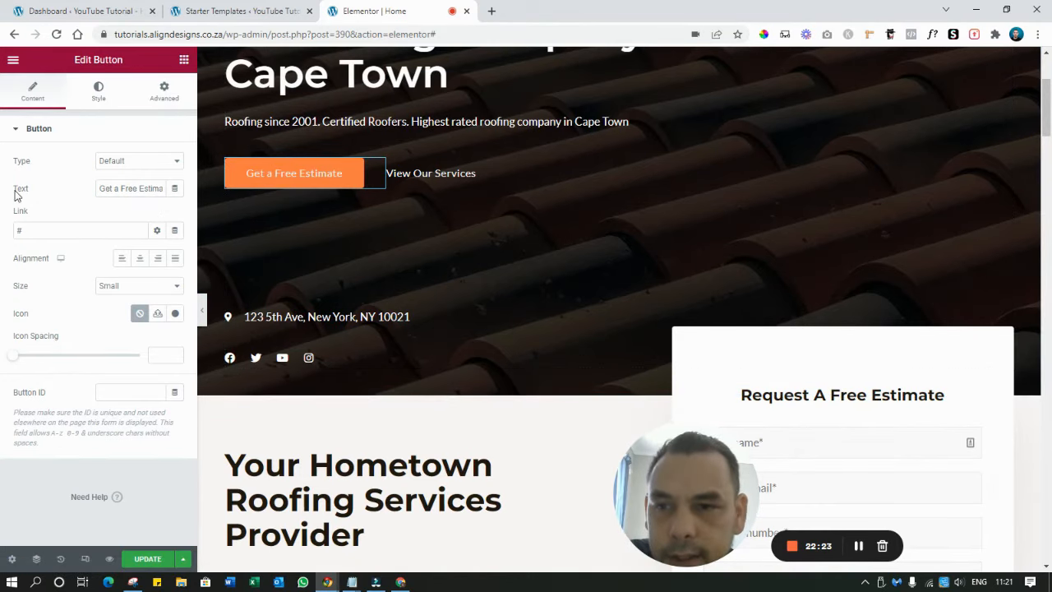
Change the orange hero button's label from 'Get a Free Estimate' to 'Get a Free Quote'
click(147, 189)
key(BackSpace)
key(BackSpace)
key(BackSpace)
key(BackSpace)
key(BackSpace)
key(BackSpace)
key(BackSpace)
key(BackSpace)
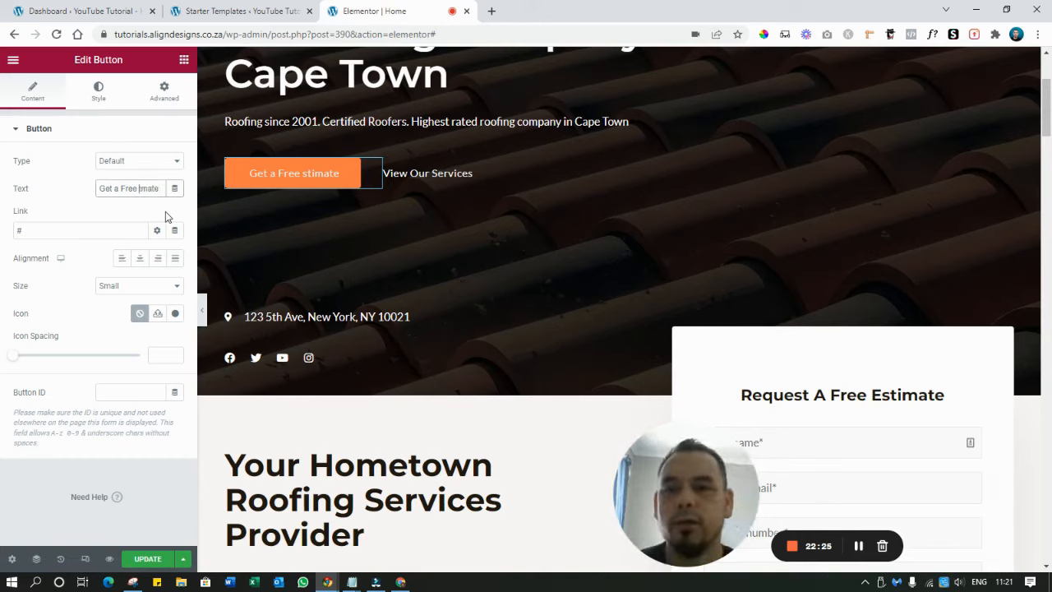
text(quo)
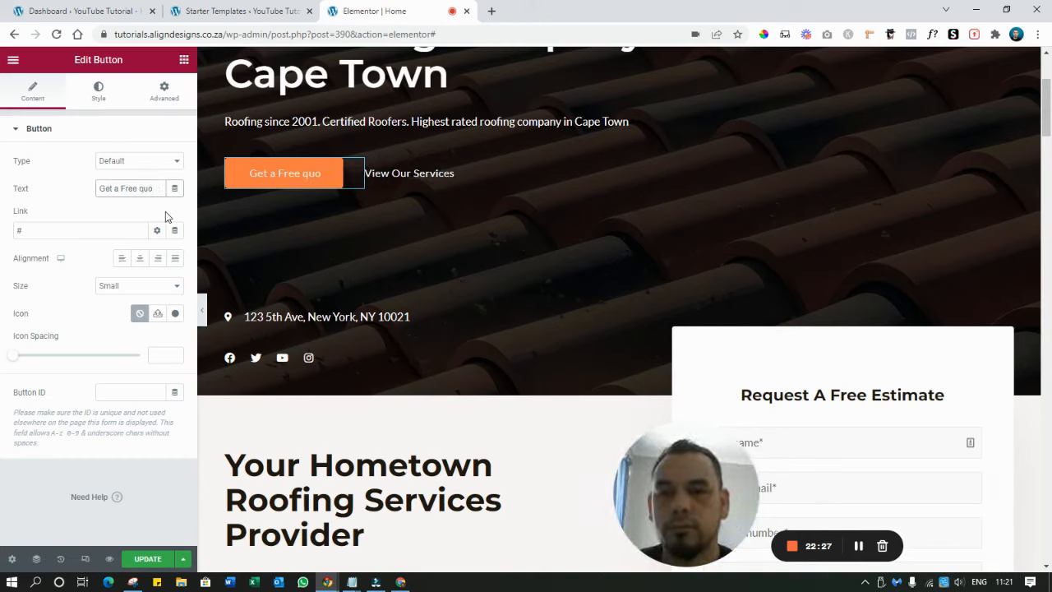
key(BackSpace)
key(BackSpace)
key(BackSpace)
text(Quote)
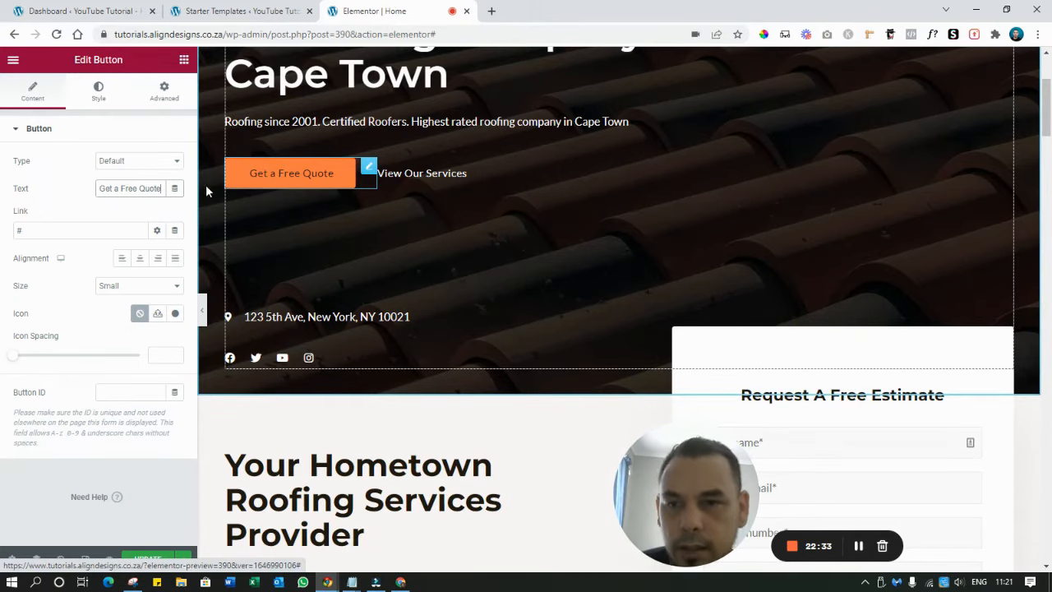
click(32, 229)
key(BackSpace)
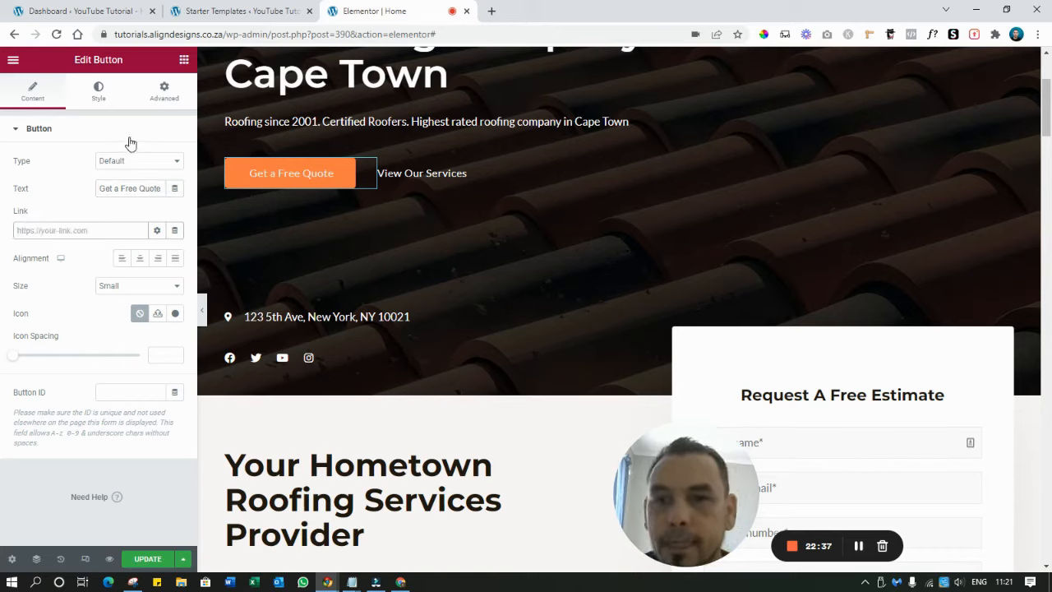
drag(227, 34, 99, 39)
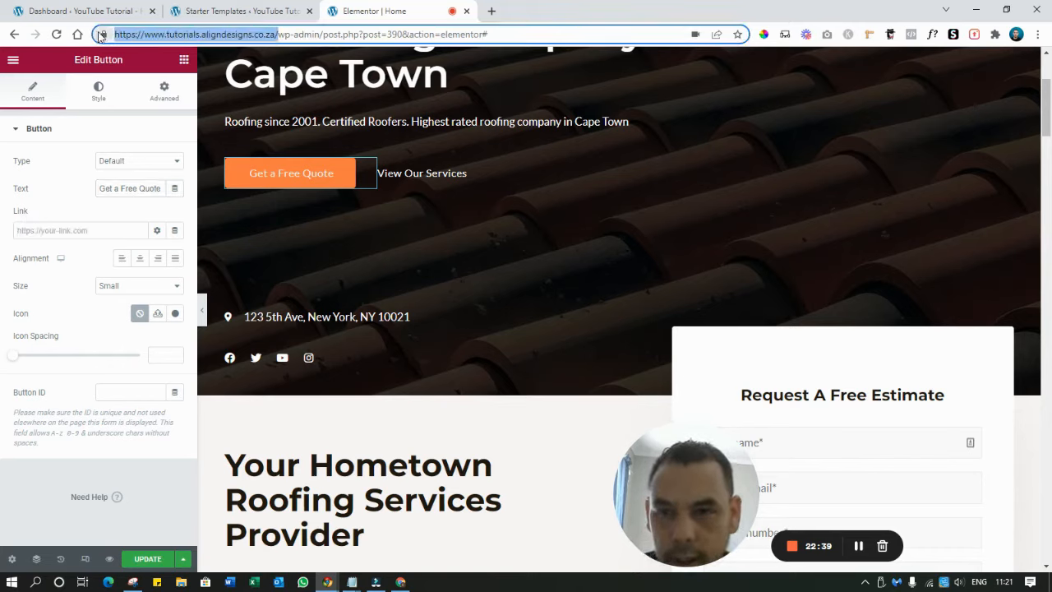
click(46, 234)
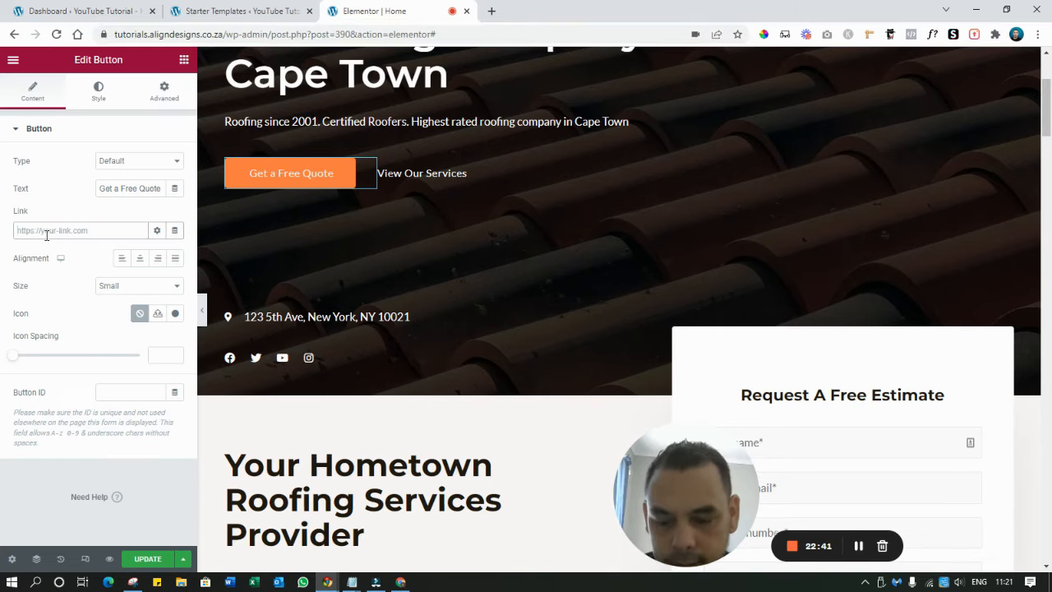
key(ctrl+v)
text(contac)
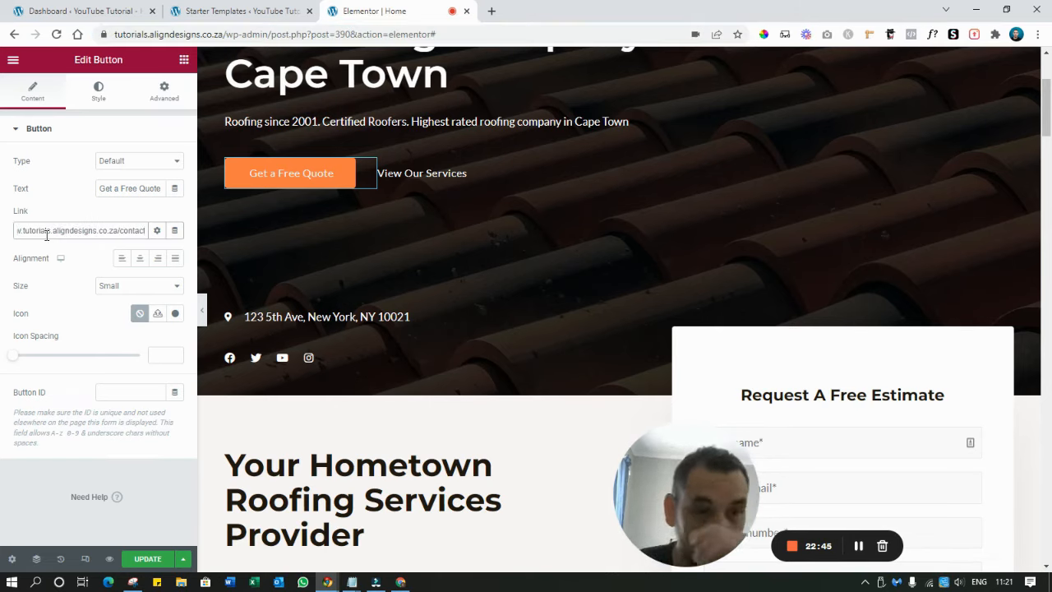
text(t)
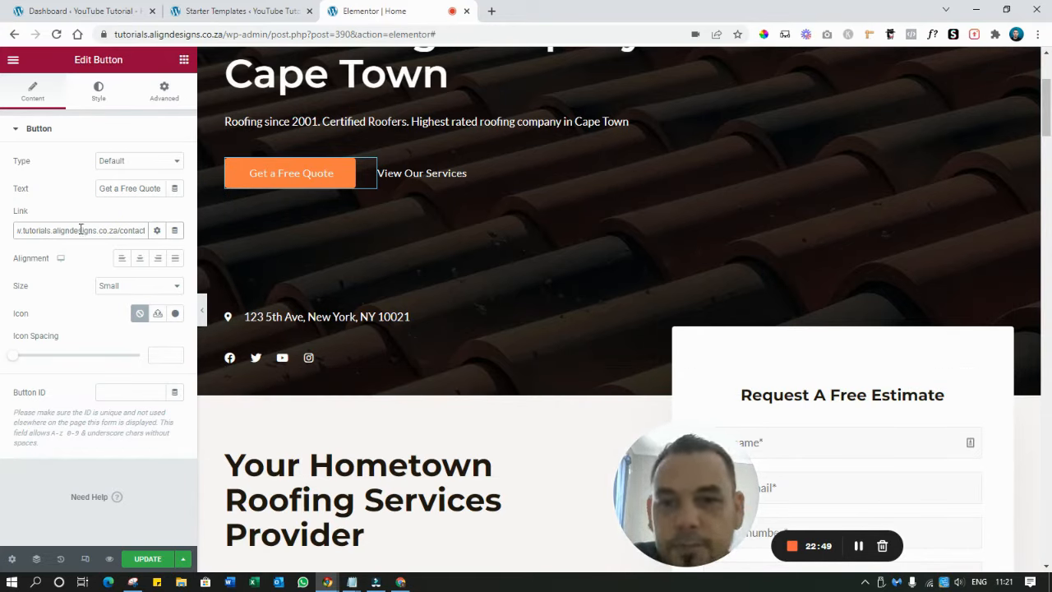
click(418, 173)
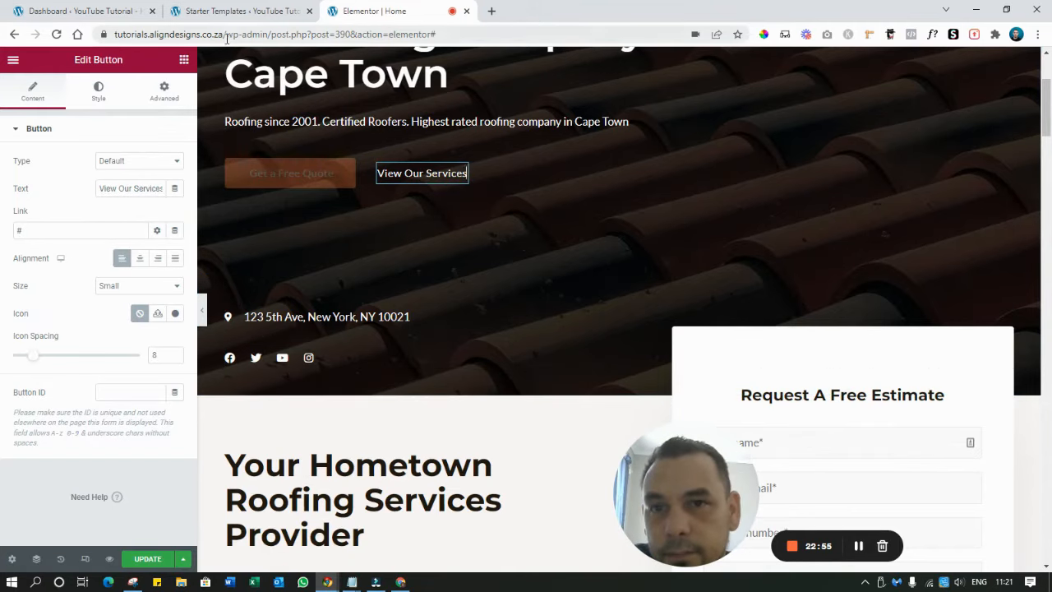
Replace View Our Services' # link with the site's base URL plus 'services'
drag(227, 39, 79, 52)
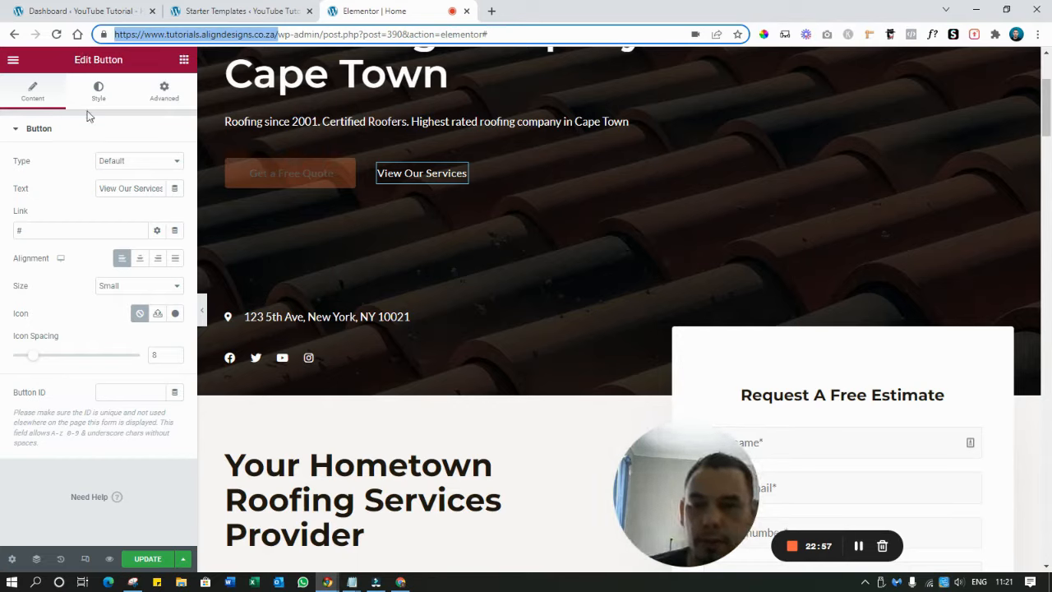
click(66, 225)
key(BackSpace)
key(ctrl+v)
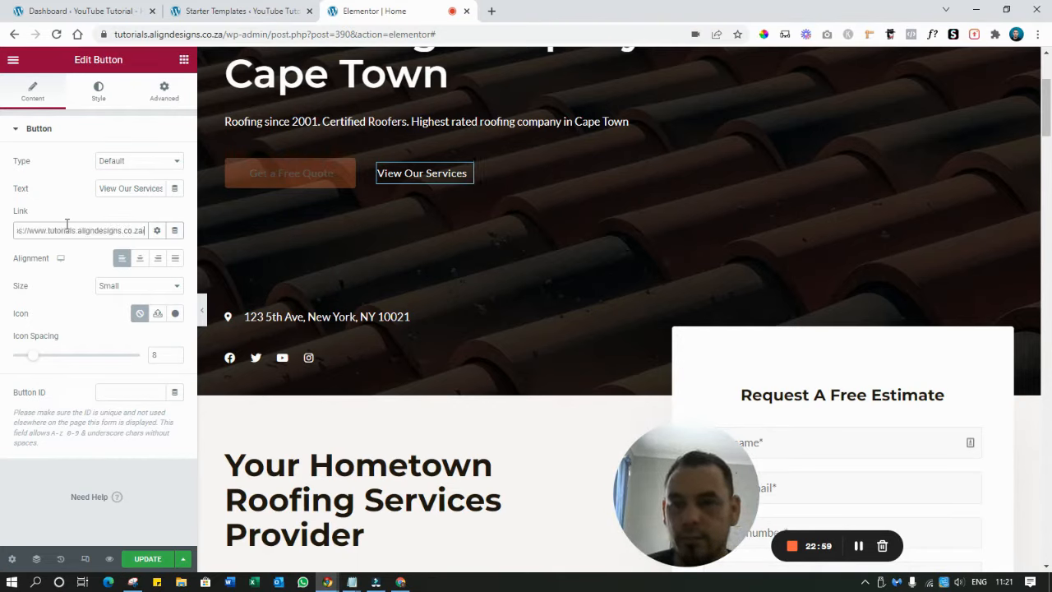
text(serv)
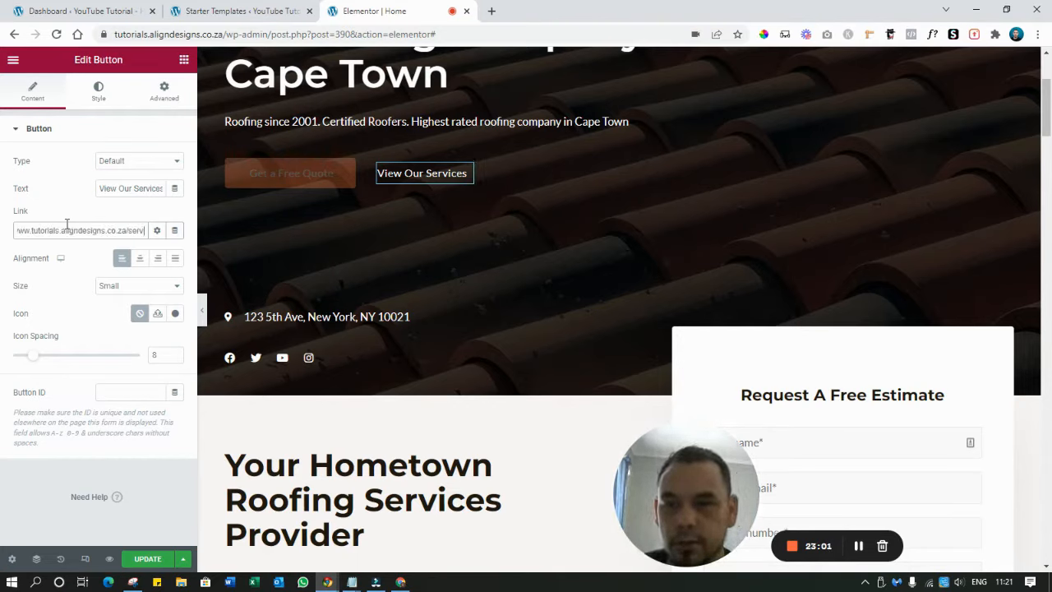
text(ices)
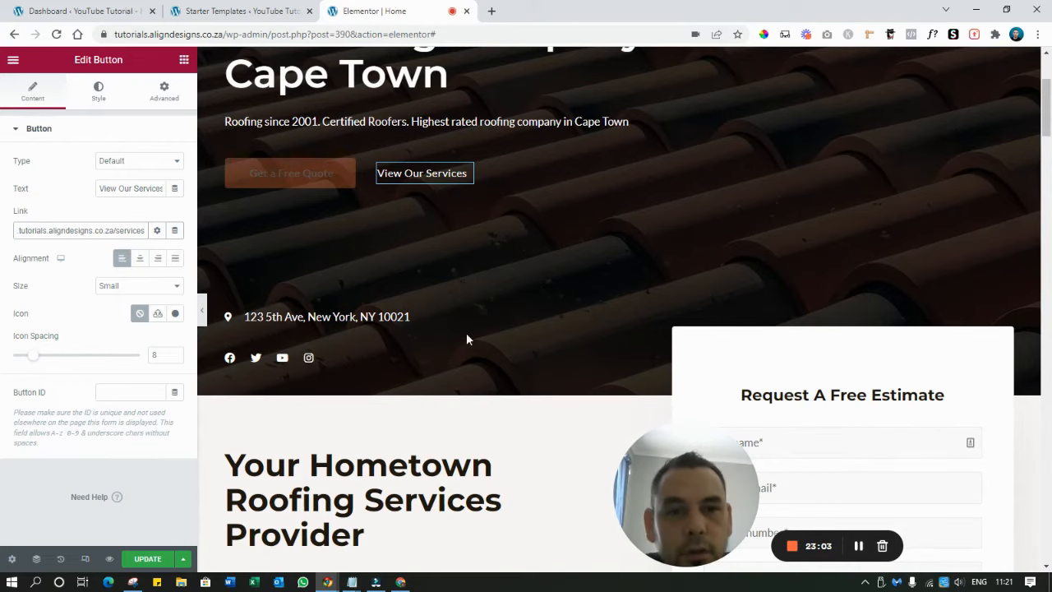
scroll(533, 337, up, 3)
scroll(533, 338, down, 2)
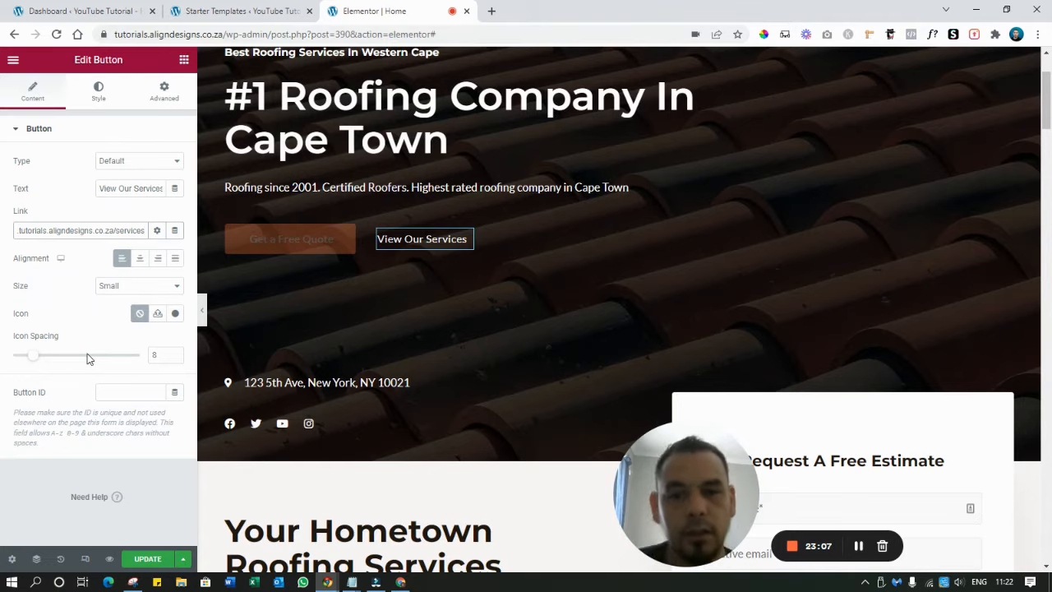
scroll(380, 334, down, 2)
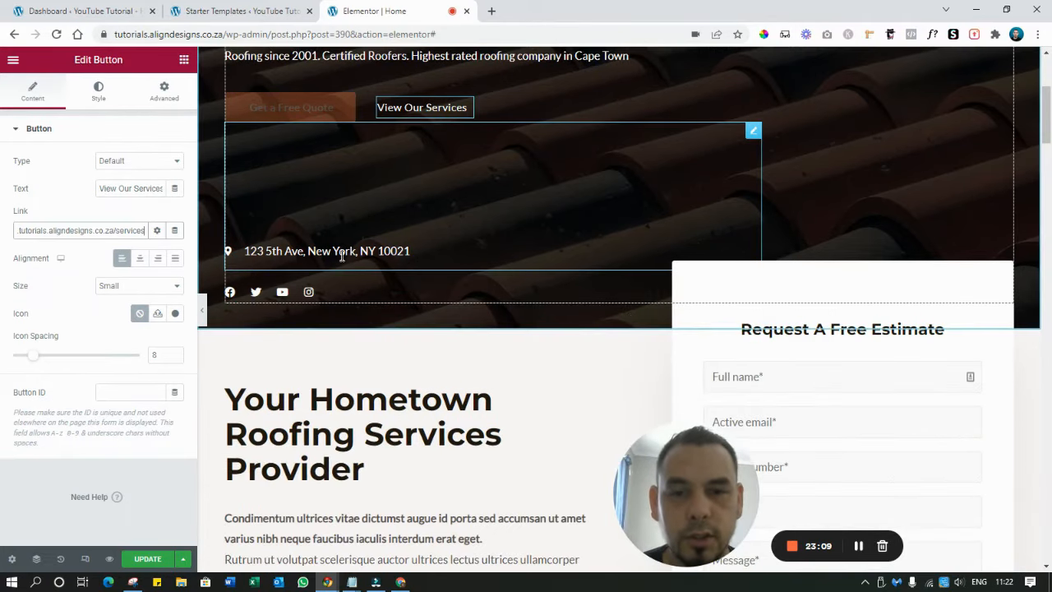
Replace the New York street address with 'Address Cape Town' copied from Notepad
click(341, 255)
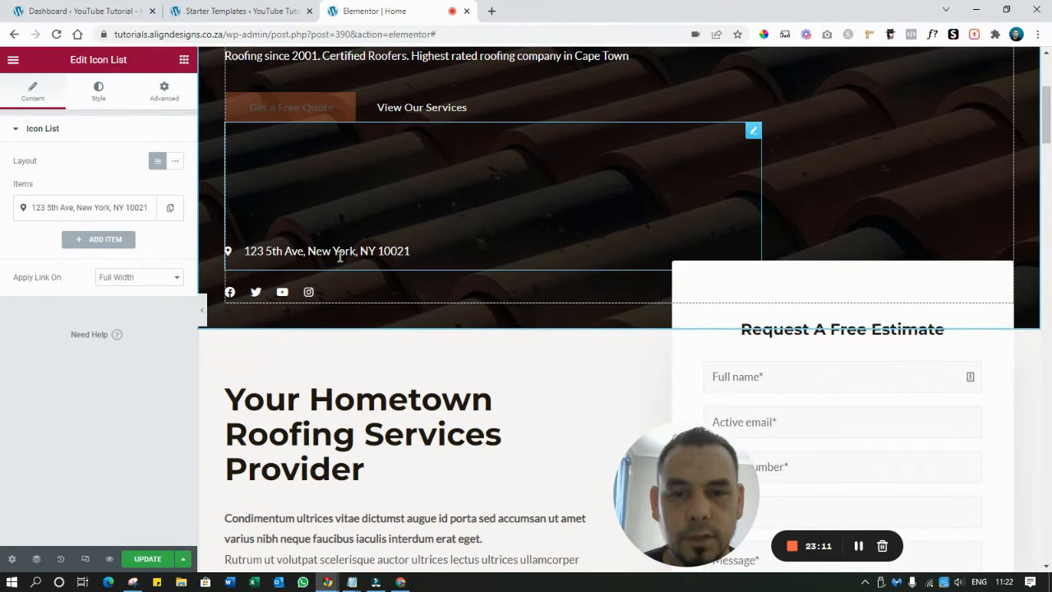
triple_click(340, 256)
click(352, 582)
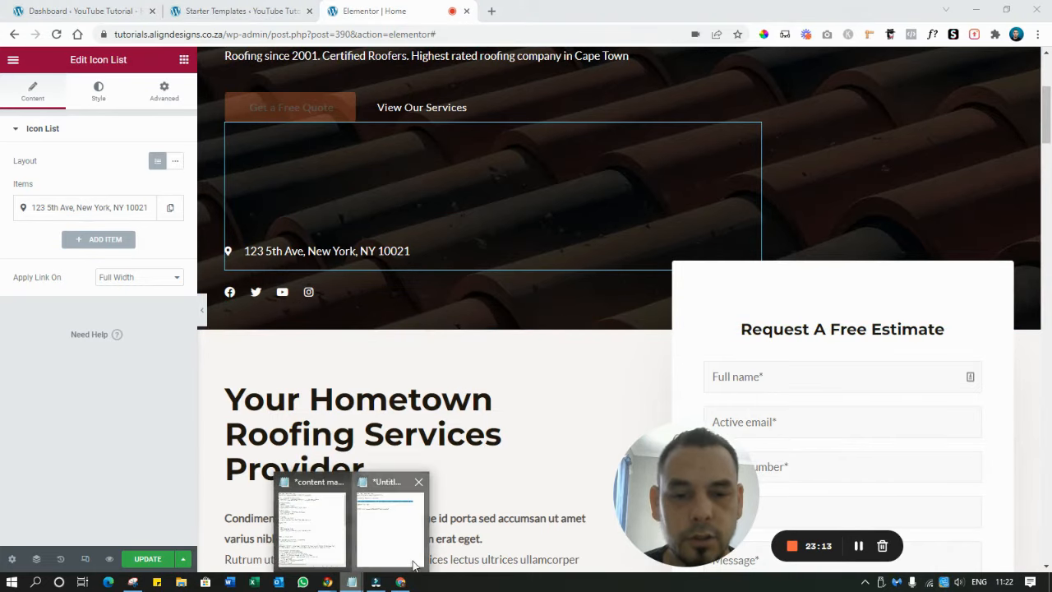
click(414, 562)
drag(536, 175, 639, 185)
key(ctrl+c)
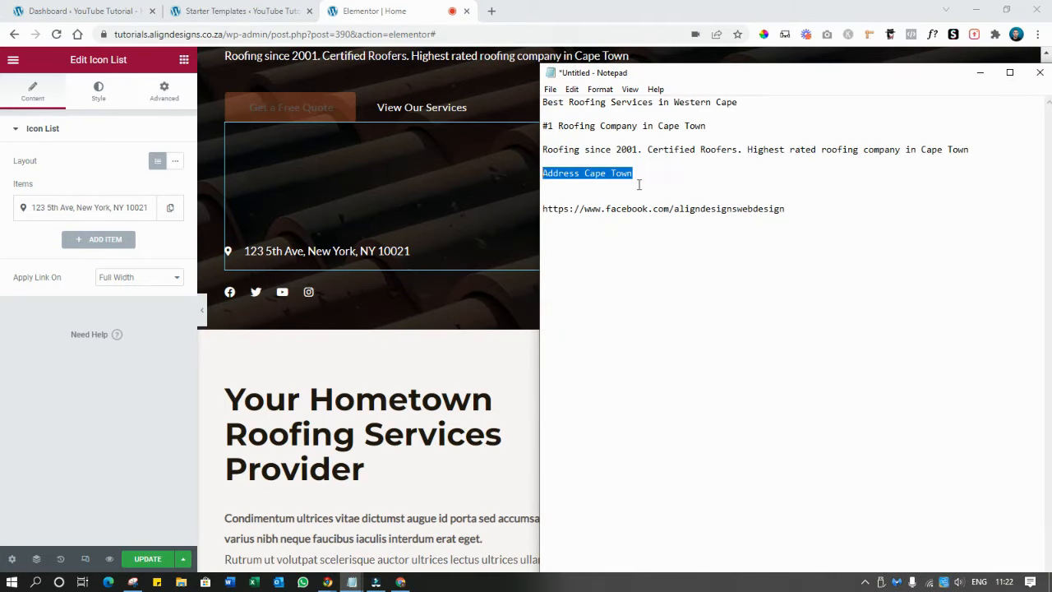
click(980, 72)
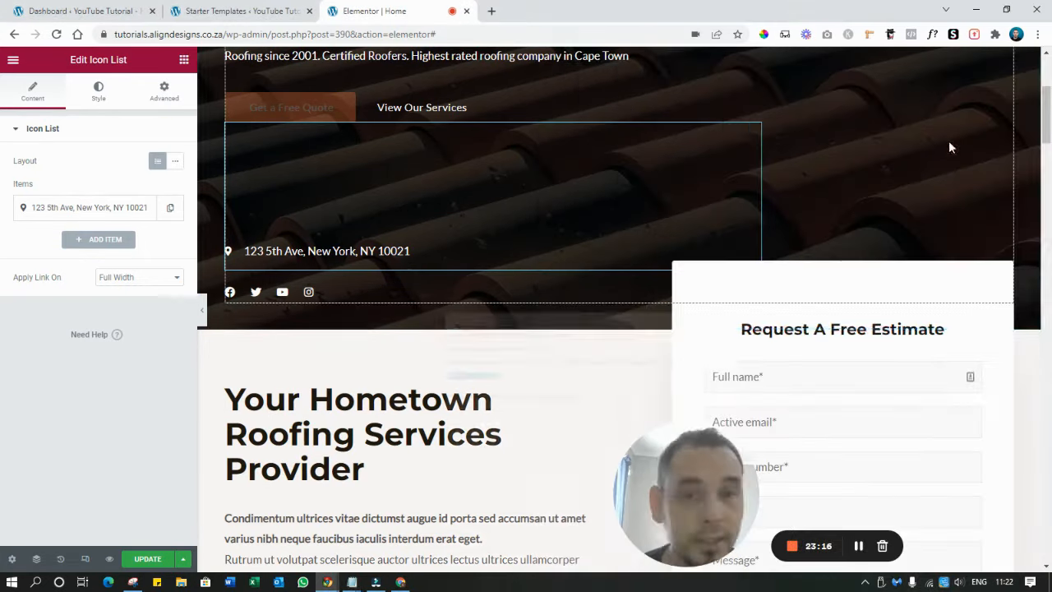
triple_click(294, 254)
key(ctrl+v)
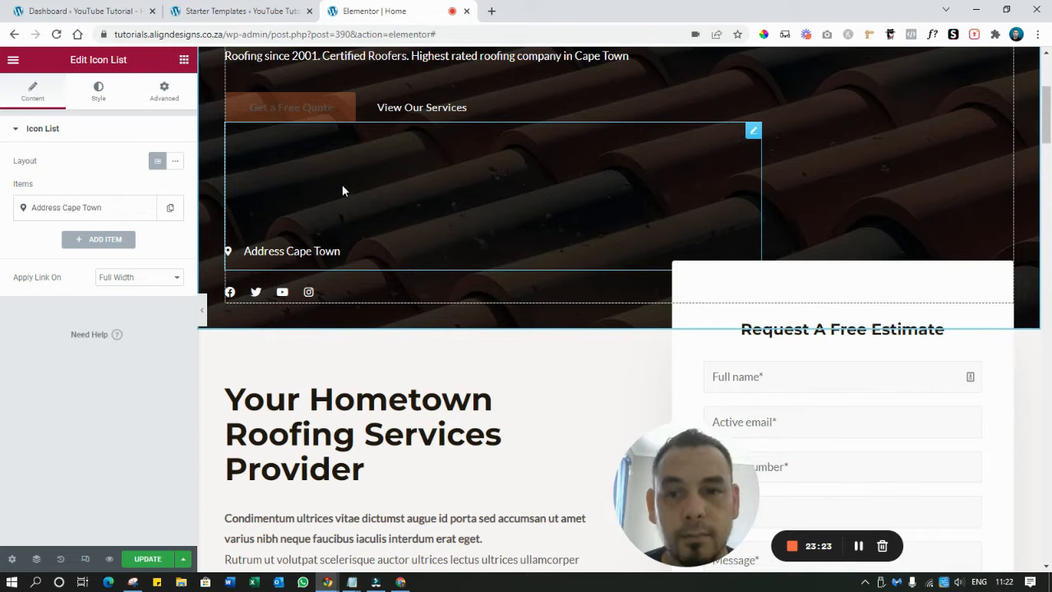
right_click(337, 153)
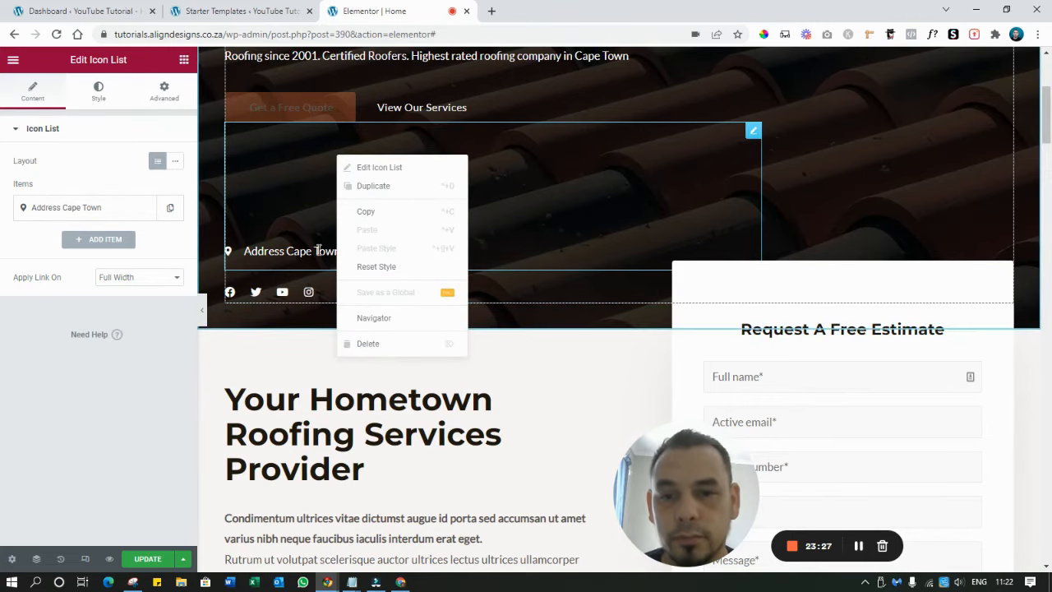
click(834, 176)
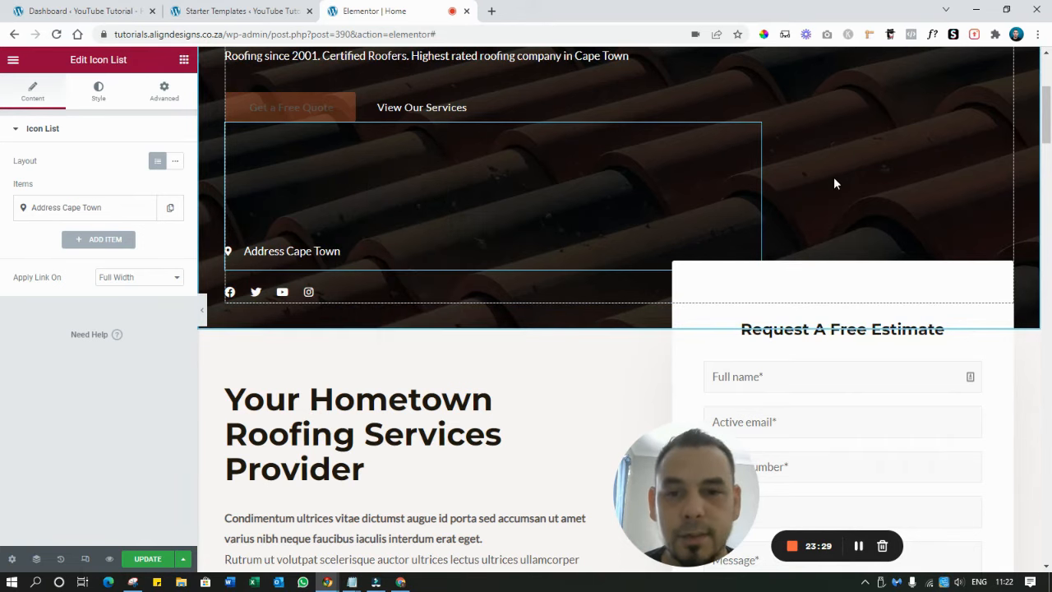
Remove the YouTube and Twitter icons from the hero's social icons row
click(327, 295)
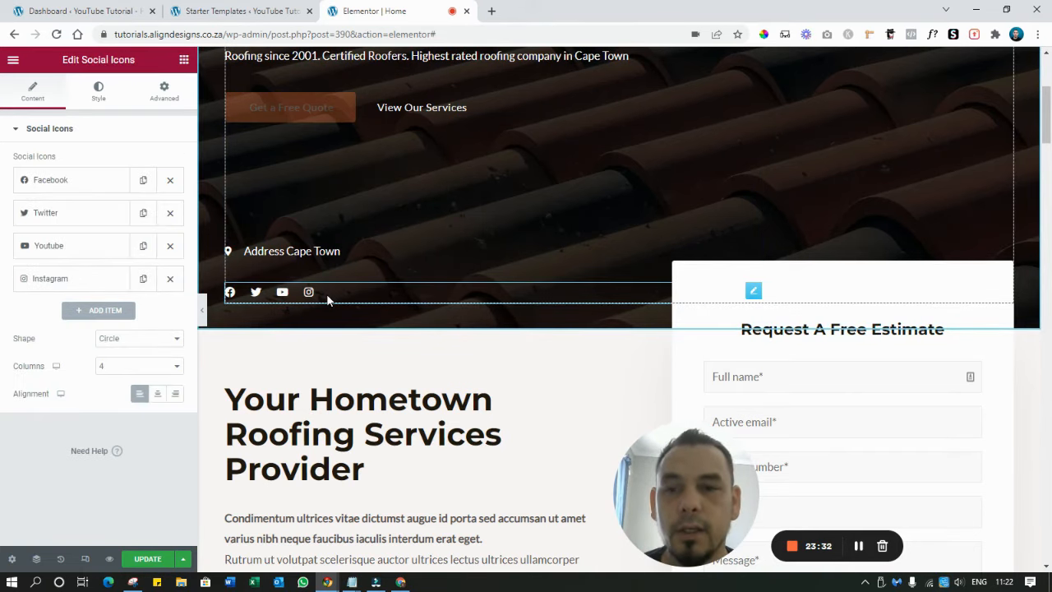
click(170, 245)
click(170, 218)
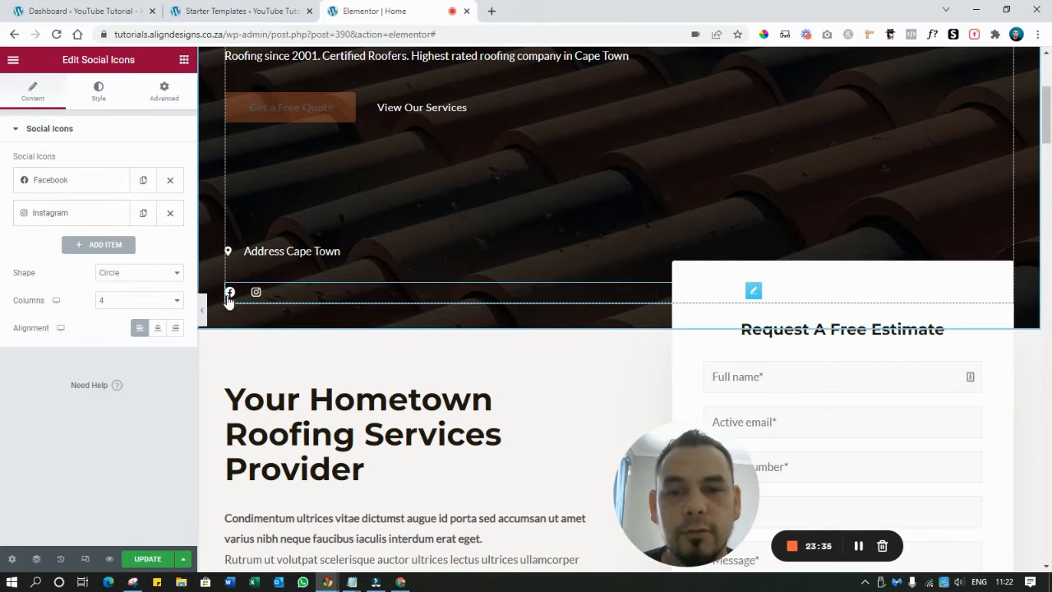
Link the Facebook icon to the company's Facebook page URL copied from Notepad
click(72, 182)
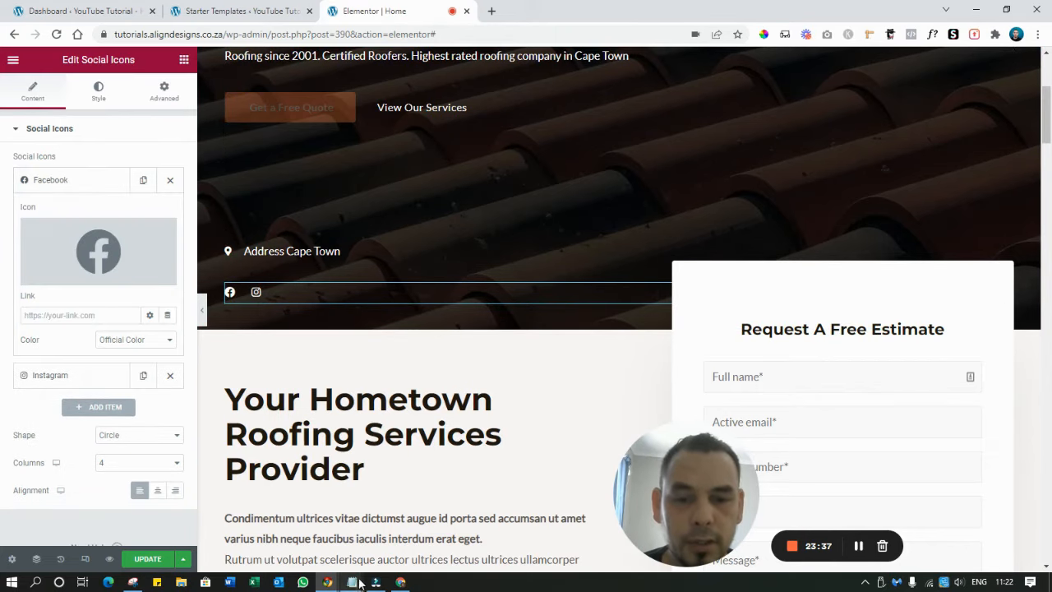
mouse_move(358, 583)
click(391, 526)
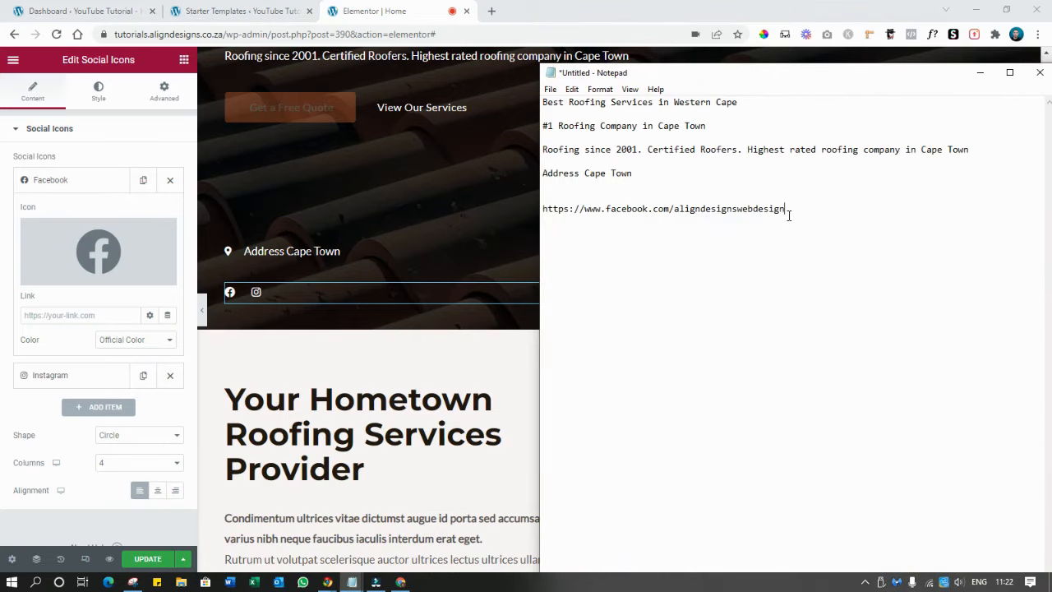
drag(786, 210, 544, 214)
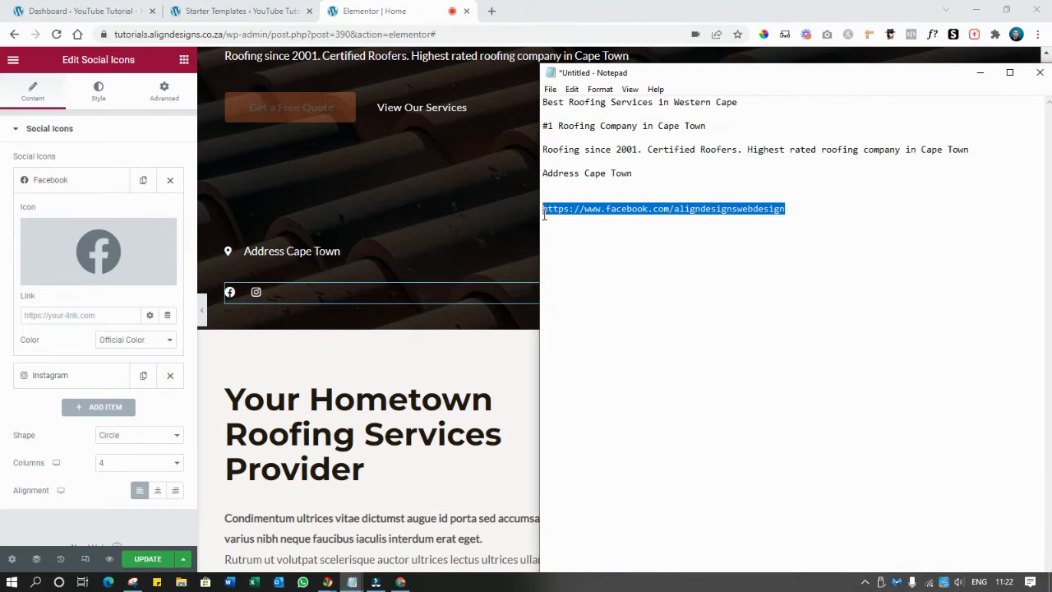
click(980, 73)
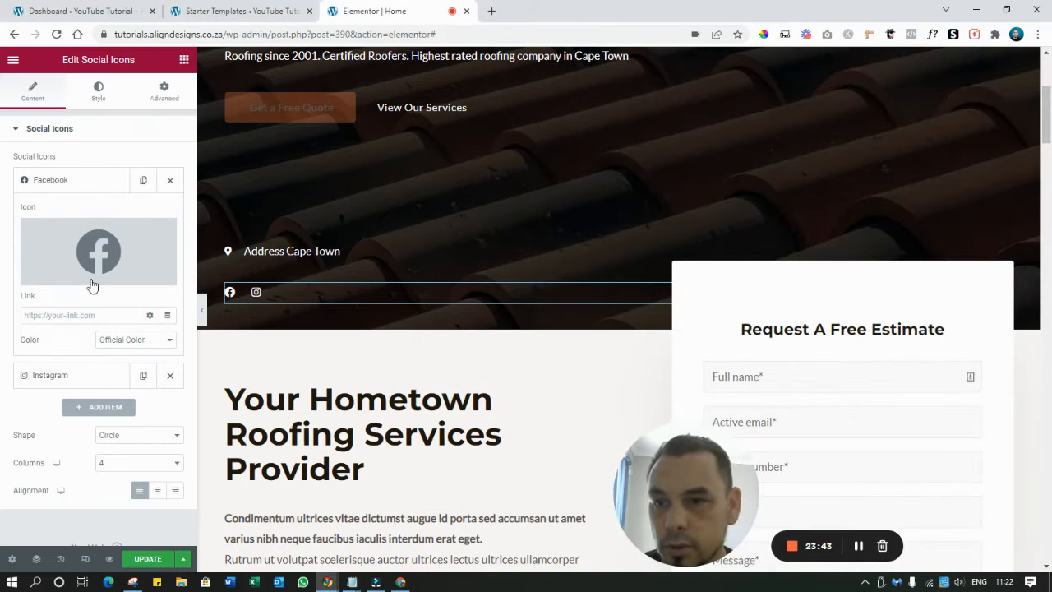
scroll(74, 267, down, 1)
click(61, 274)
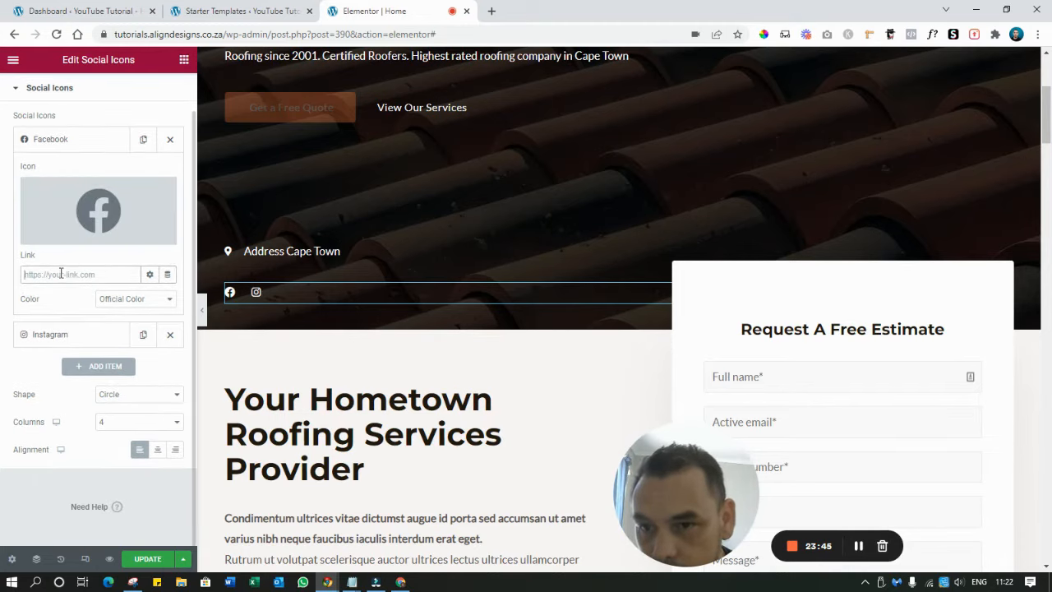
key(ctrl+v)
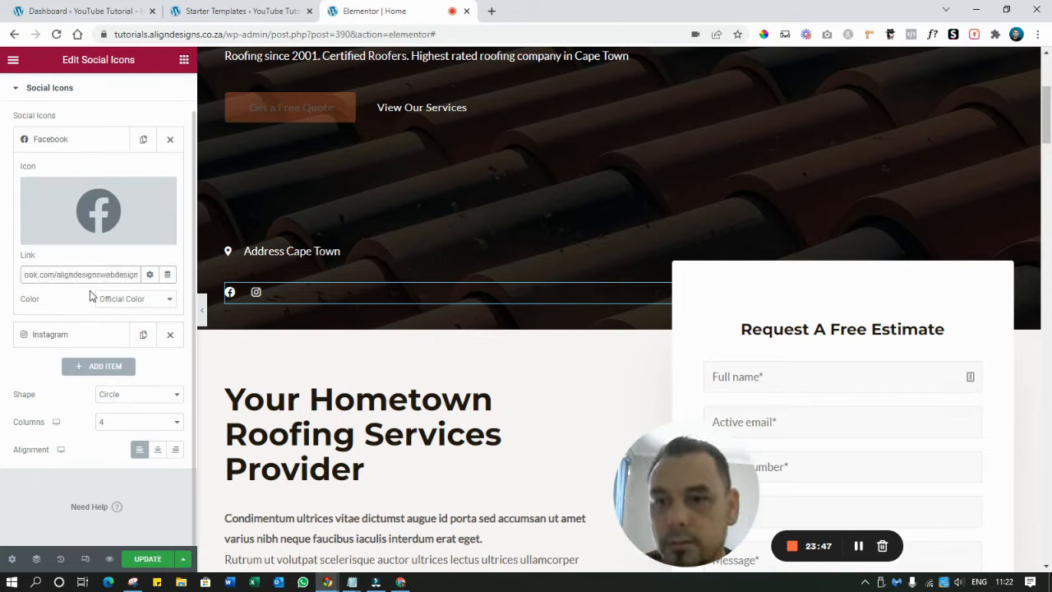
Give the Instagram icon a # placeholder link and save the page with Update
click(49, 336)
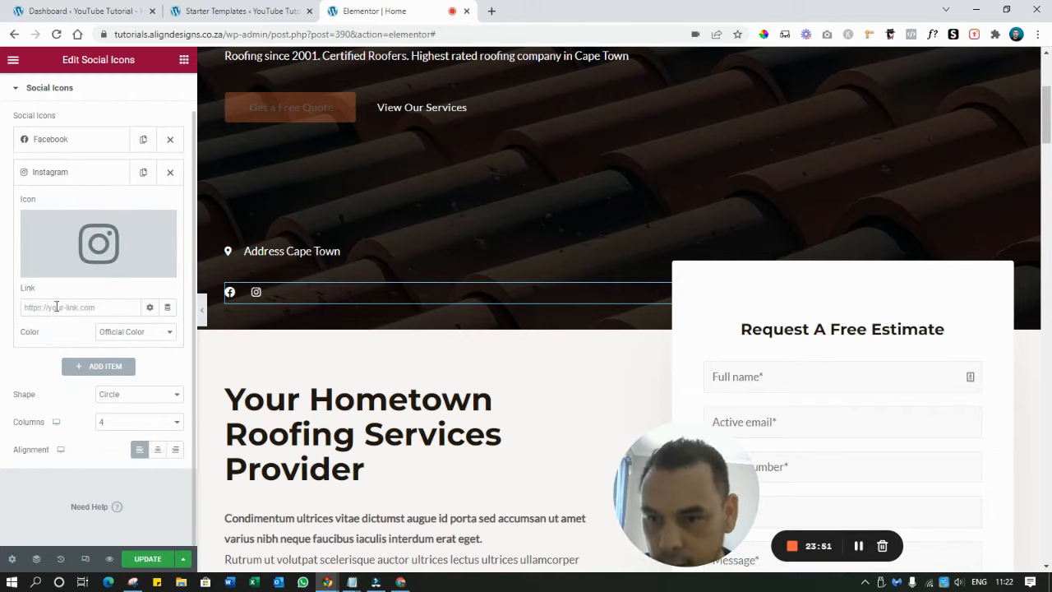
click(56, 306)
text(#)
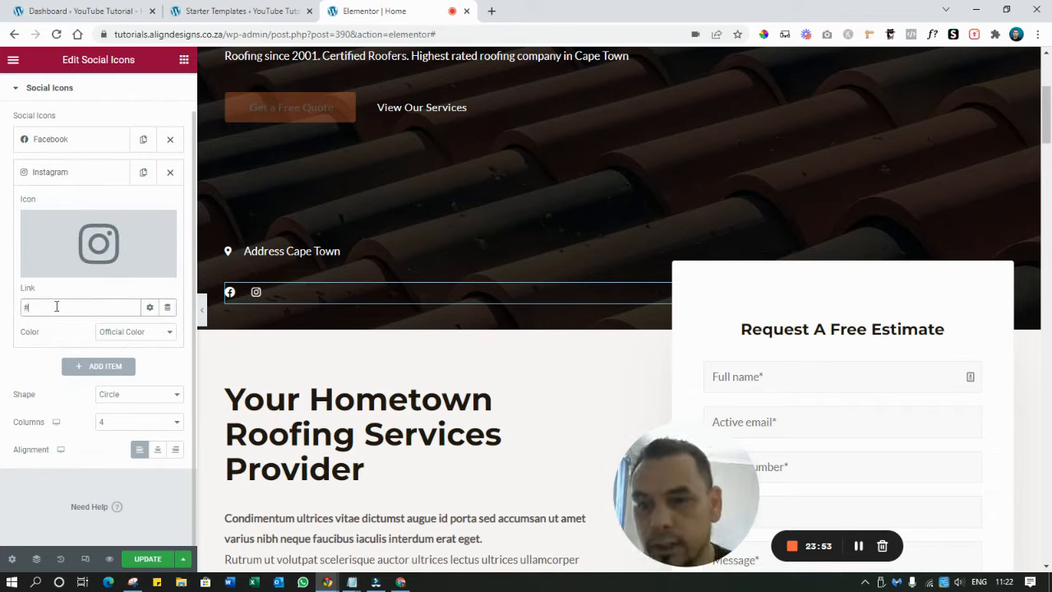
click(148, 562)
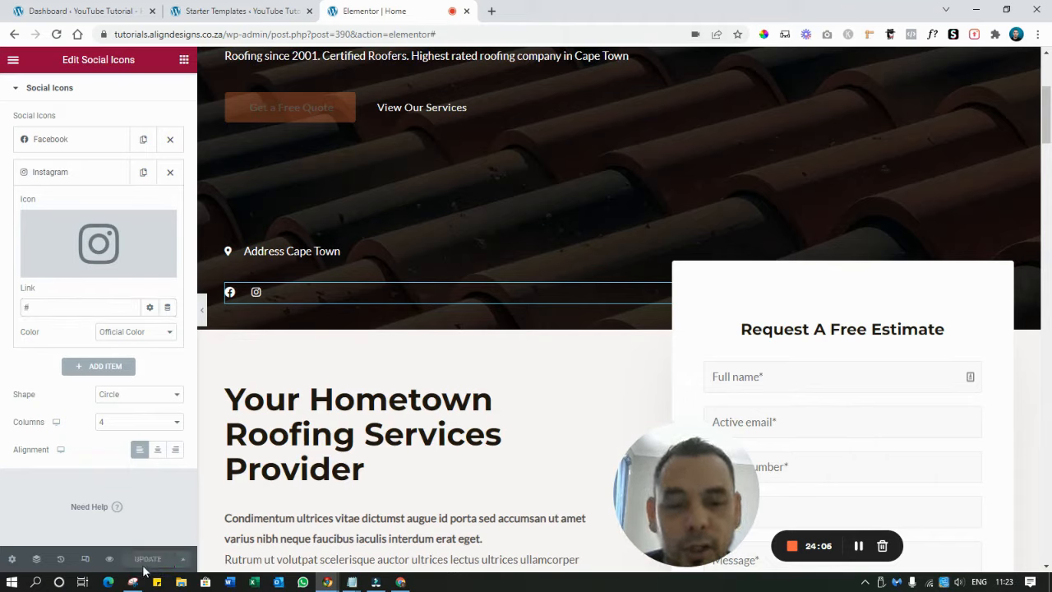
Change the form heading 'Request A Free Estimate' to 'Request A Free Quote'
click(710, 209)
scroll(709, 207, down, 3)
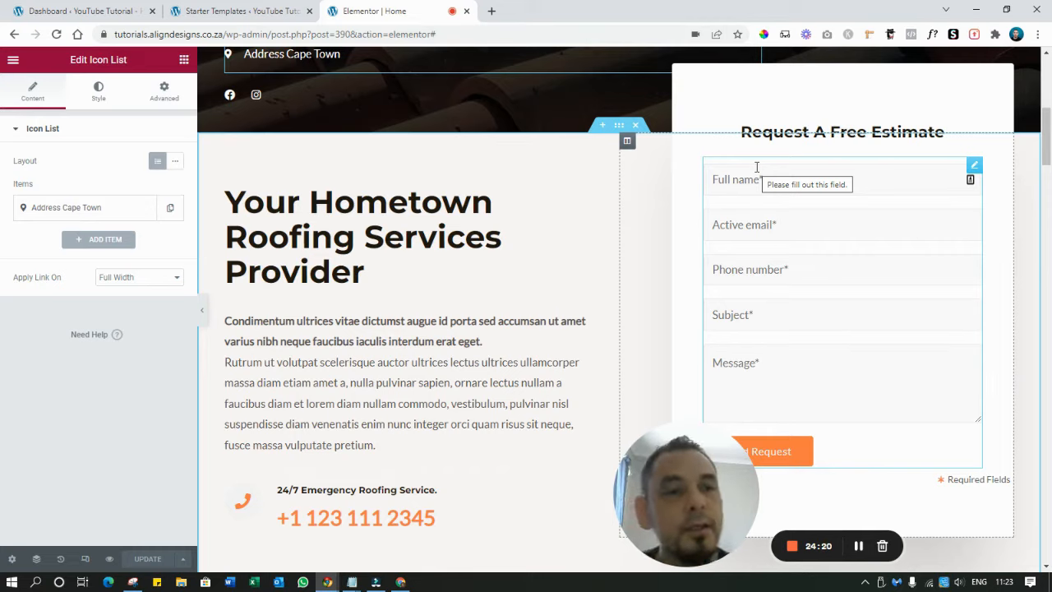
click(837, 134)
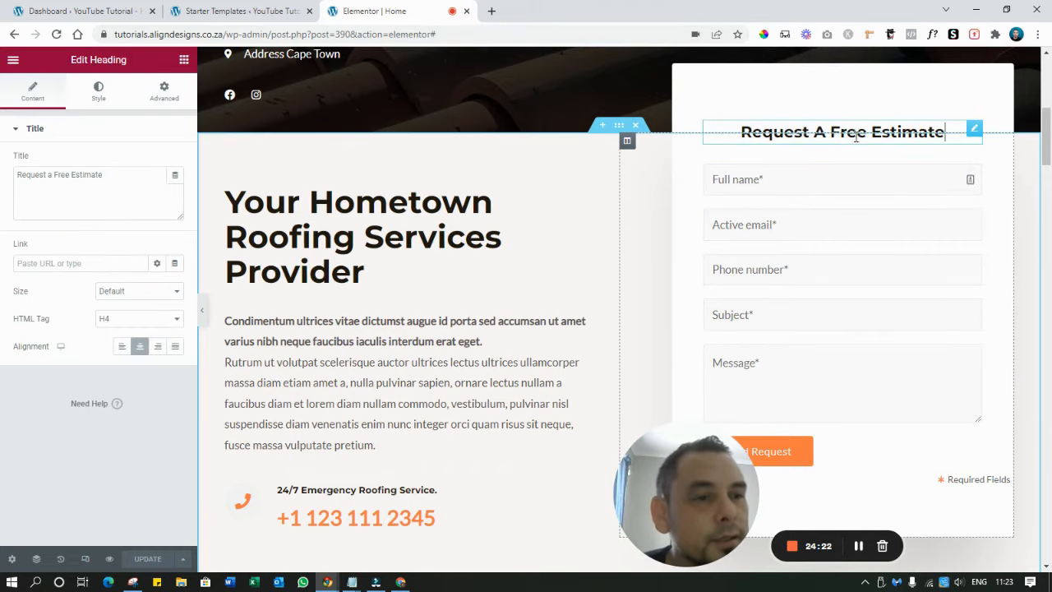
key(BackSpace)
key(BackSpace)
key(BackSpace)
key(BackSpace)
key(BackSpace)
key(BackSpace)
key(BackSpace)
key(BackSpace)
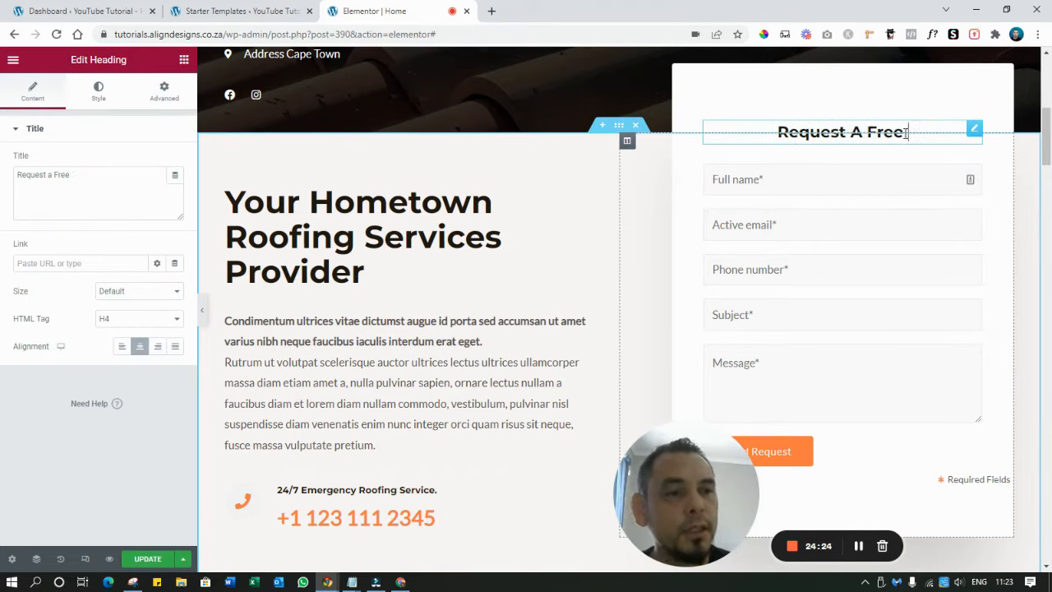
text(Quot)
key(BackSpace)
text(ote)
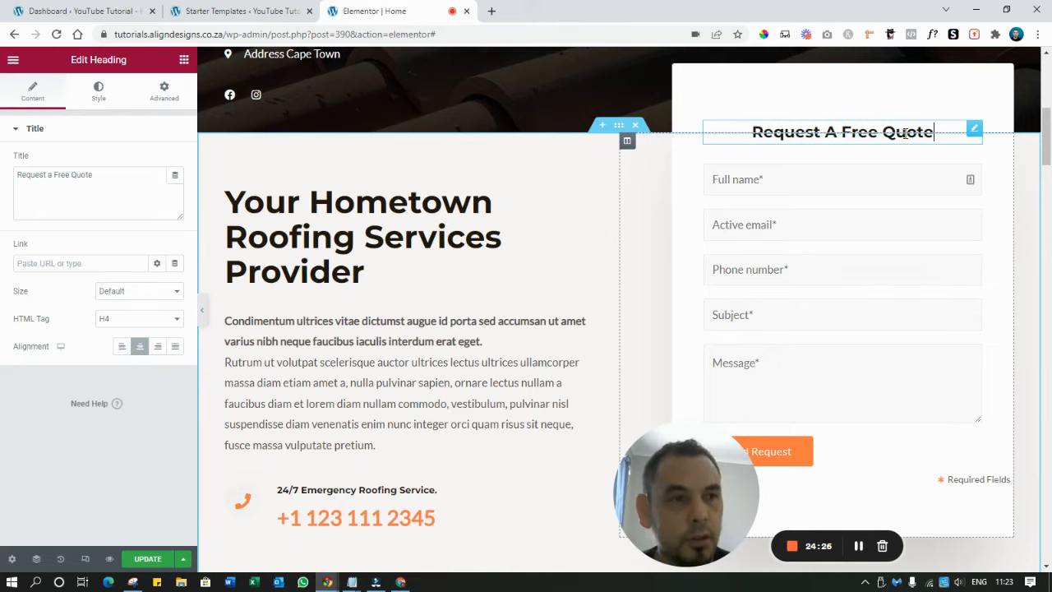
click(428, 254)
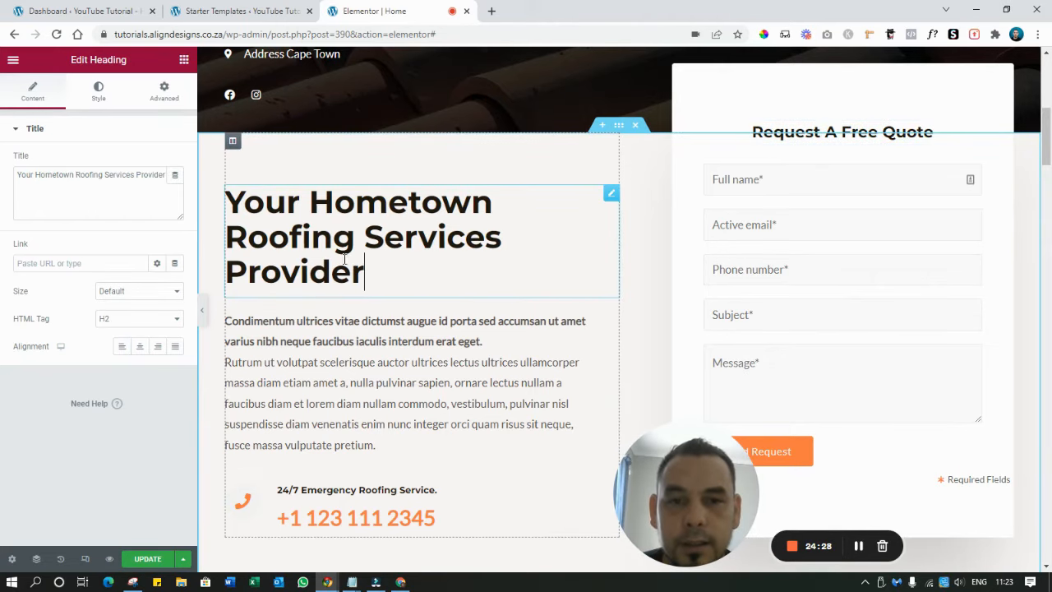
Retitle the 'Your Hometown Roofing Services Provider' heading as 'Roofing Services Cape Town'
scroll(307, 250, down, 3)
scroll(481, 296, up, 2)
scroll(481, 296, up, 1)
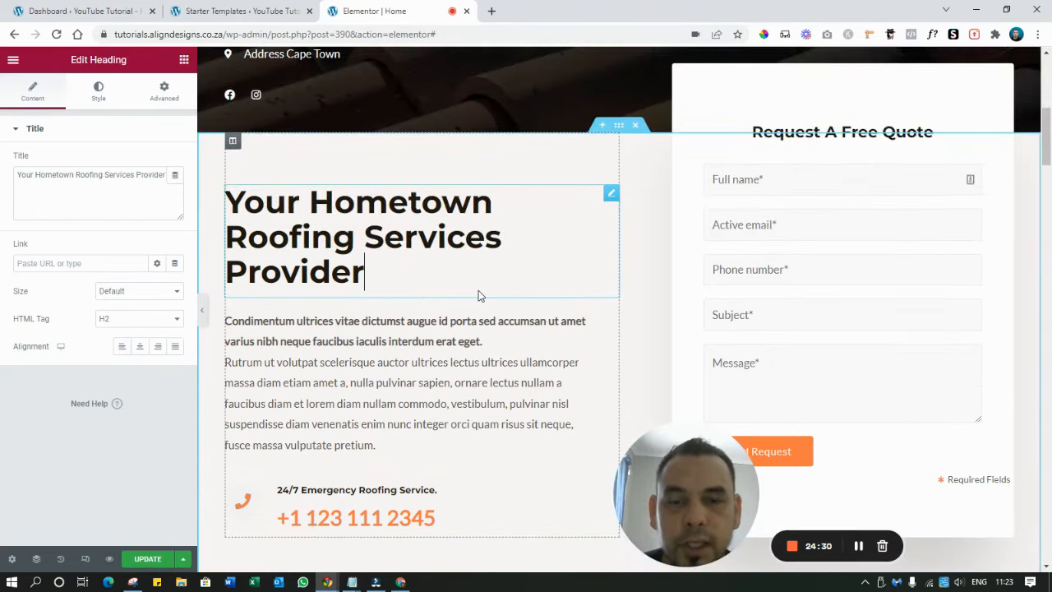
triple_click(372, 233)
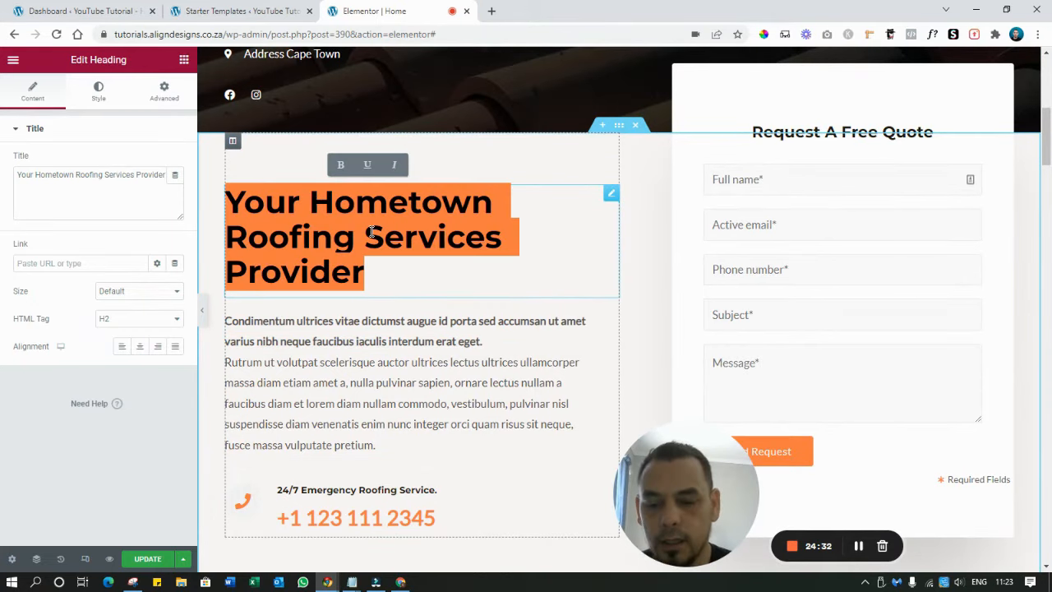
text(B)
key(BackSpace)
text(Roofing Co)
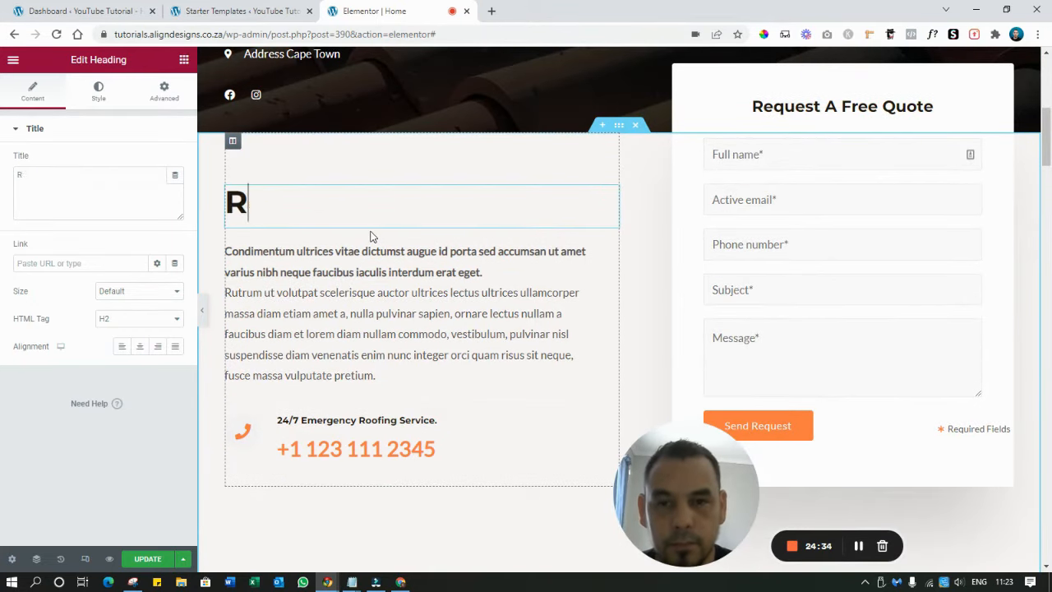
key(BackSpace)
key(BackSpace)
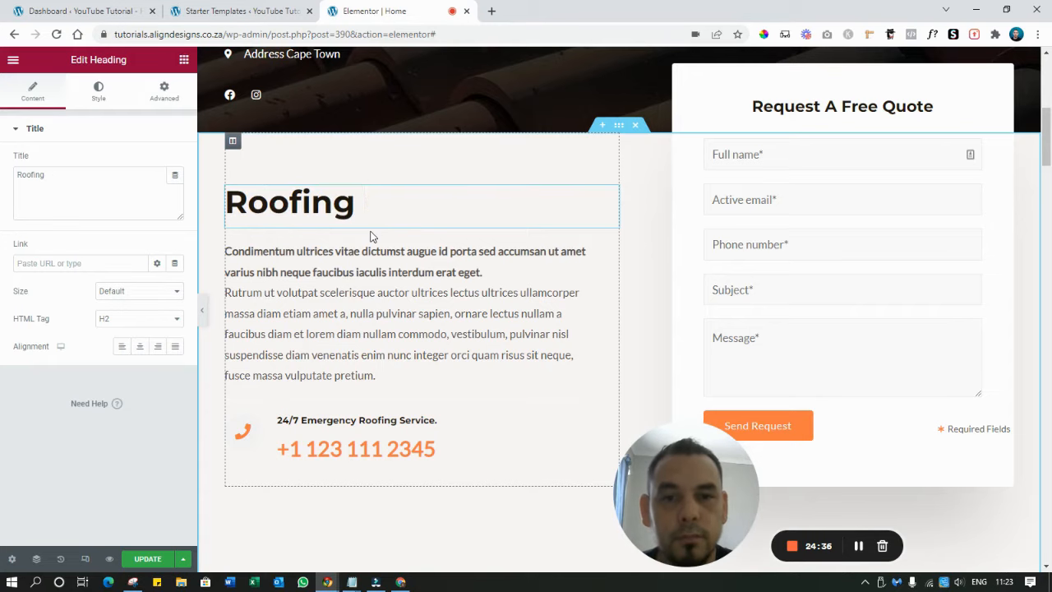
text(Services )
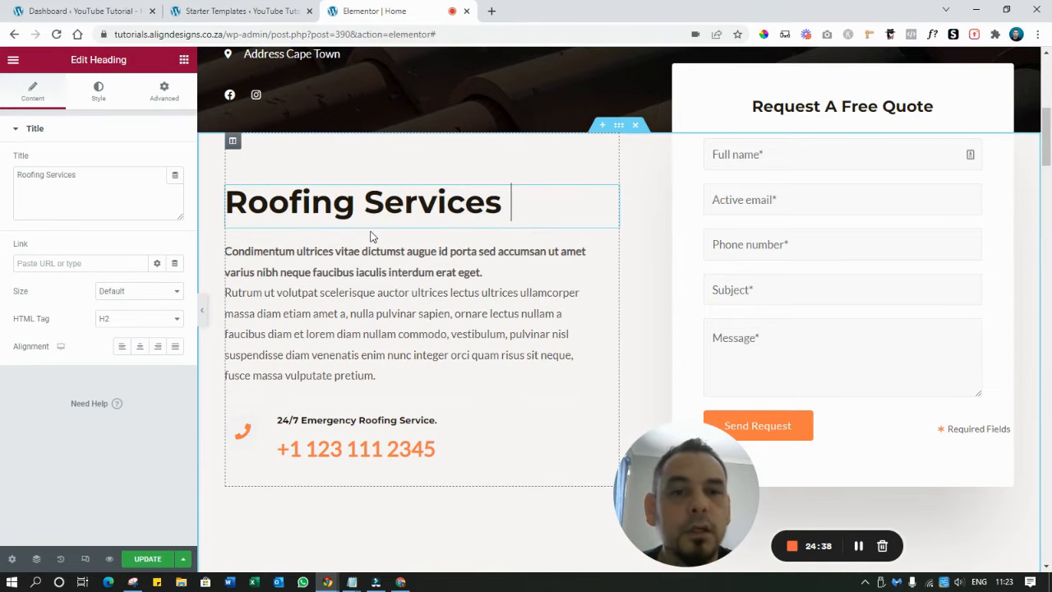
text(Cape Town)
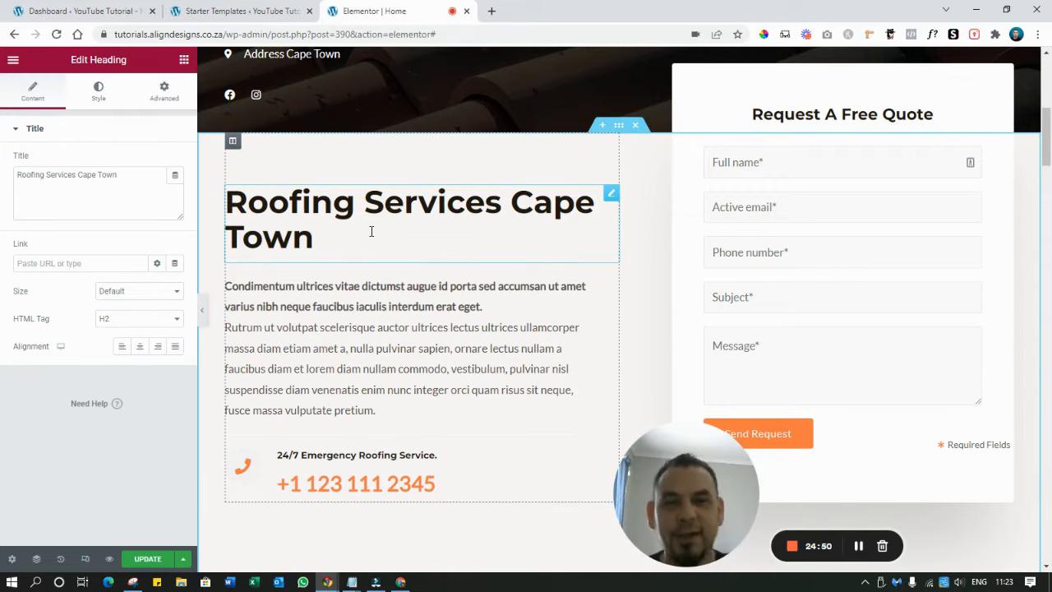
scroll(372, 232, down, 2)
click(375, 162)
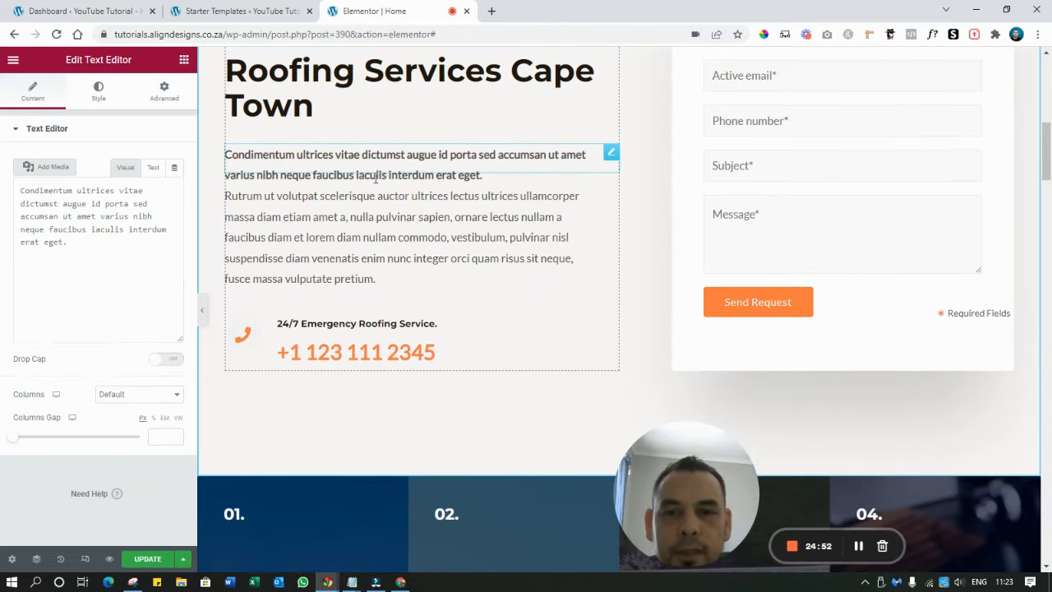
Replace the bold intro paragraph with the text 'About us'
triple_click(375, 162)
text(jSa)
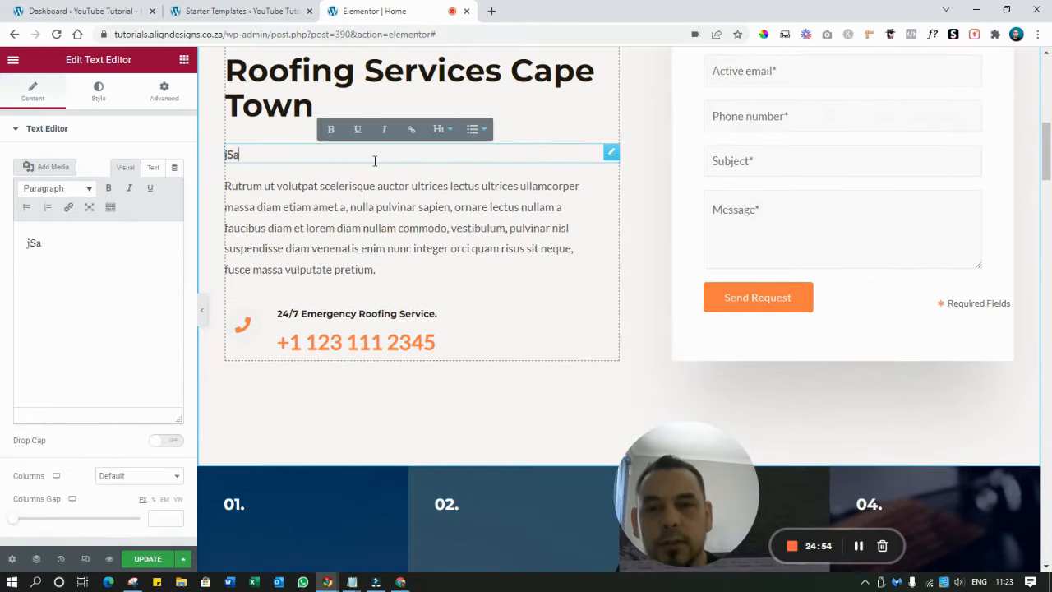
key(BackSpace)
key(BackSpace)
key(BackSpace)
text(Sa)
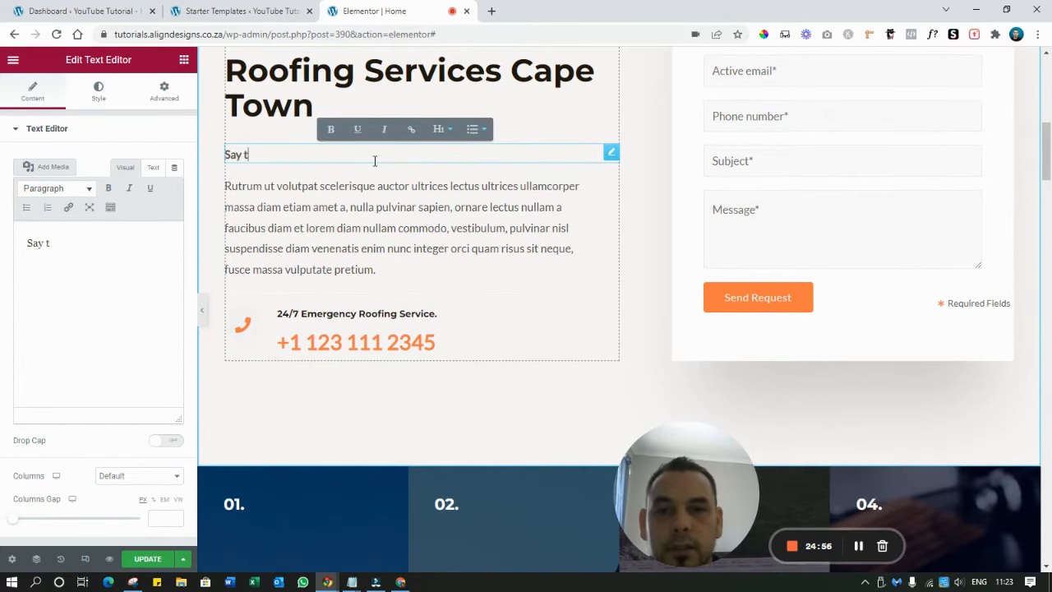
text(y something )
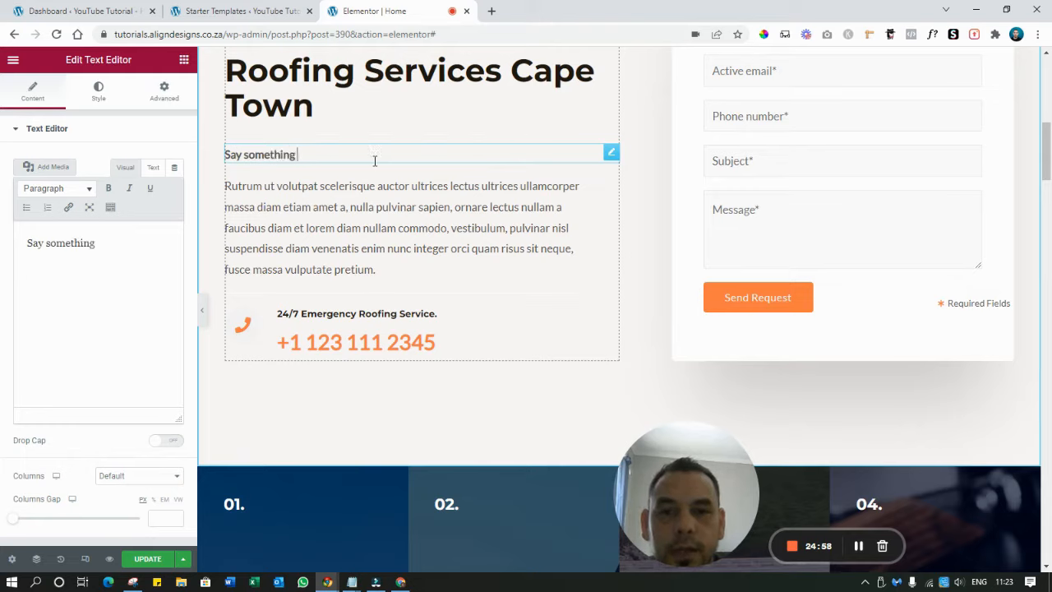
text(about your bus)
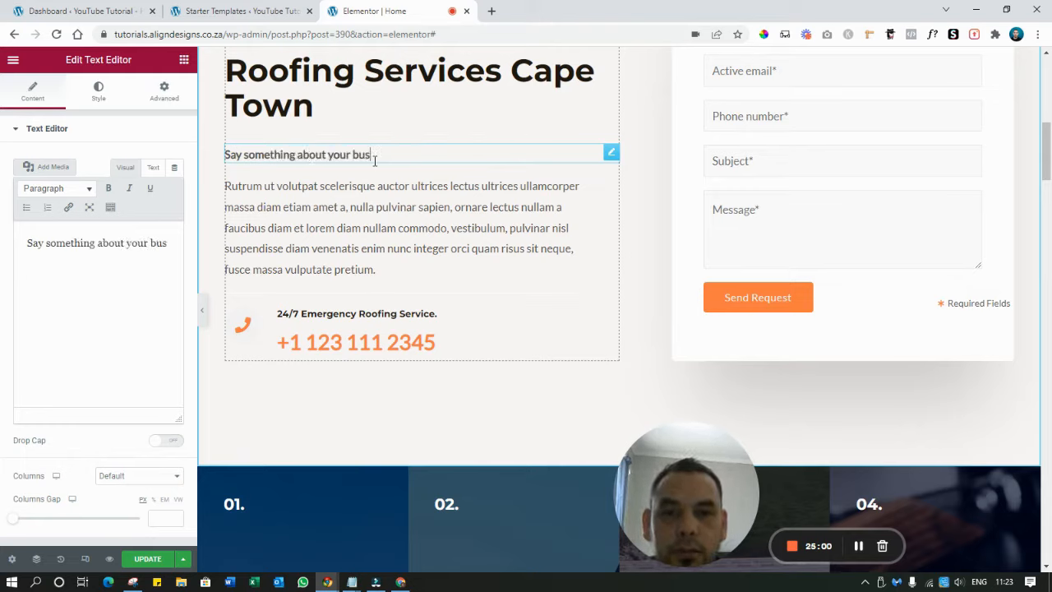
key(BackSpace)
key(BackSpace)
key(BackSpace)
key(BackSpace)
key(BackSpace)
key(BackSpace)
key(BackSpace)
key(BackSpace)
key(BackSpace)
key(BackSpace)
key(BackSpace)
key(BackSpace)
key(BackSpace)
key(BackSpace)
key(BackSpace)
key(BackSpace)
key(BackSpace)
key(BackSpace)
key(BackSpace)
key(BackSpace)
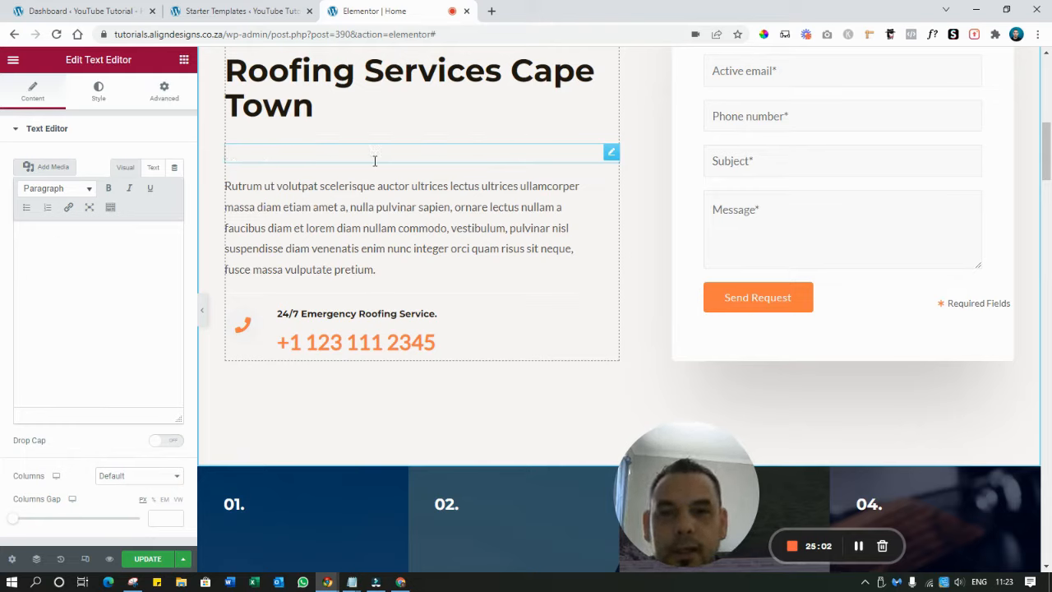
text(About us)
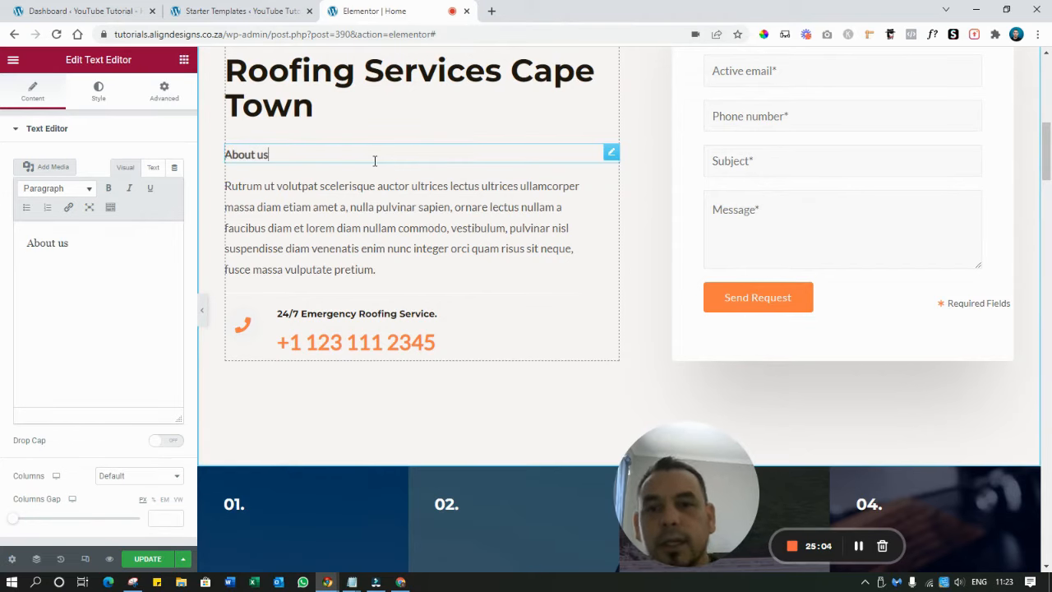
Fill the paragraph below with three lines reading 'Brief about us goes here'
click(383, 199)
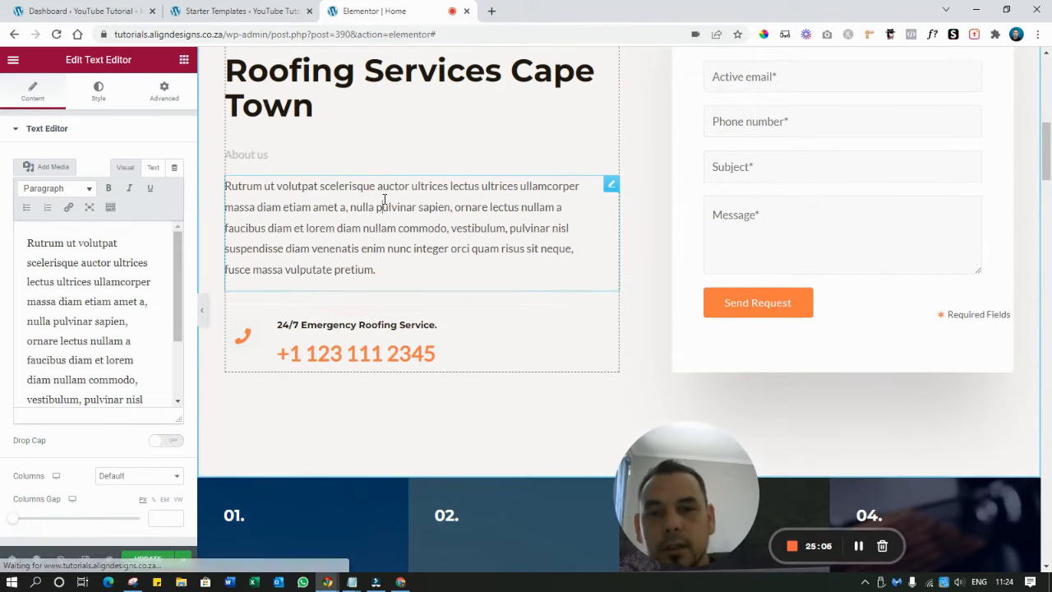
triple_click(383, 199)
text(Brief a)
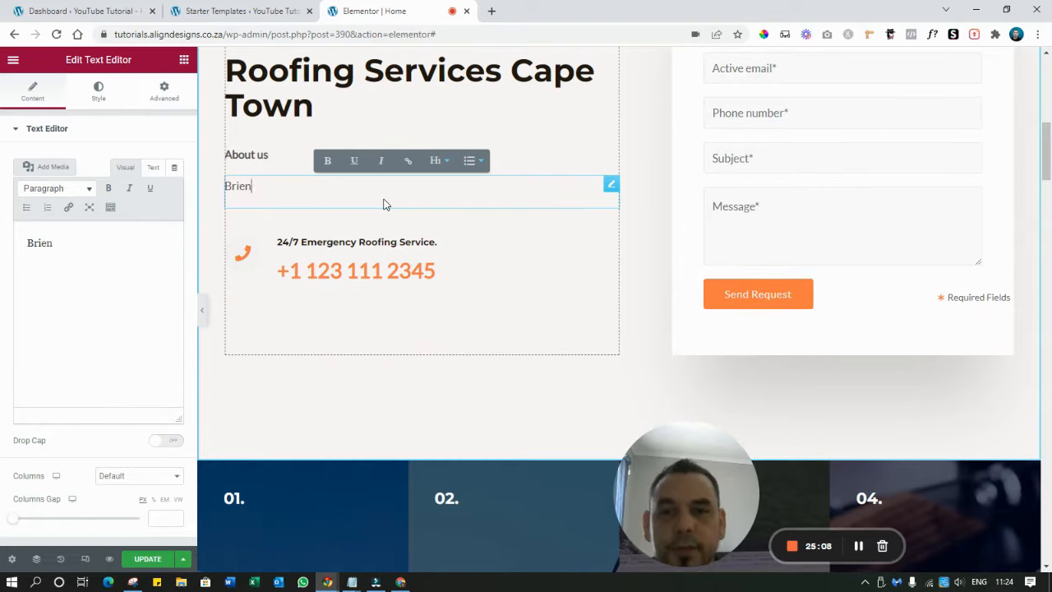
text(bout u)
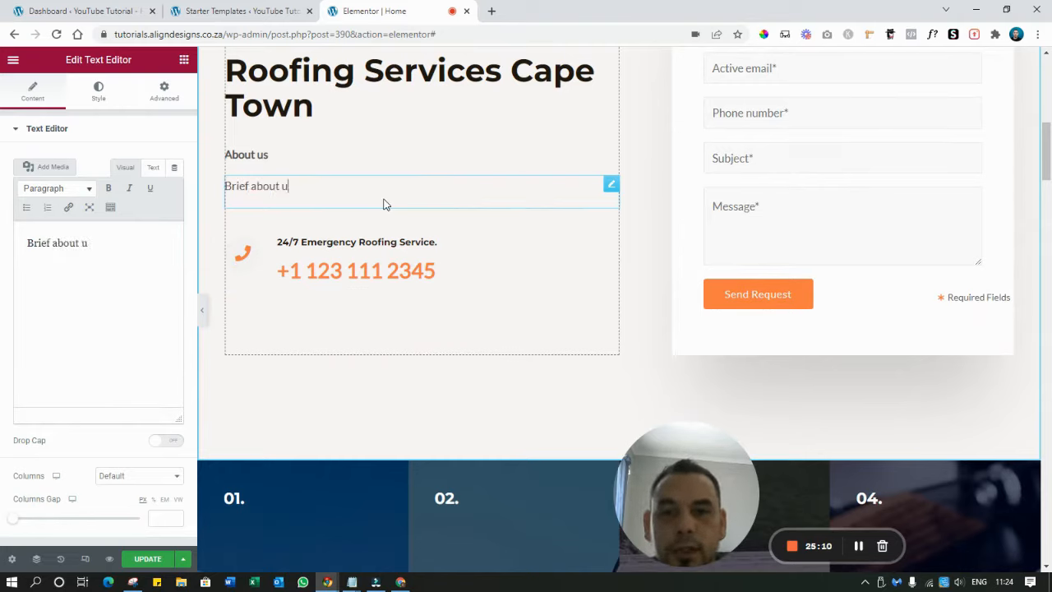
text(s goes here)
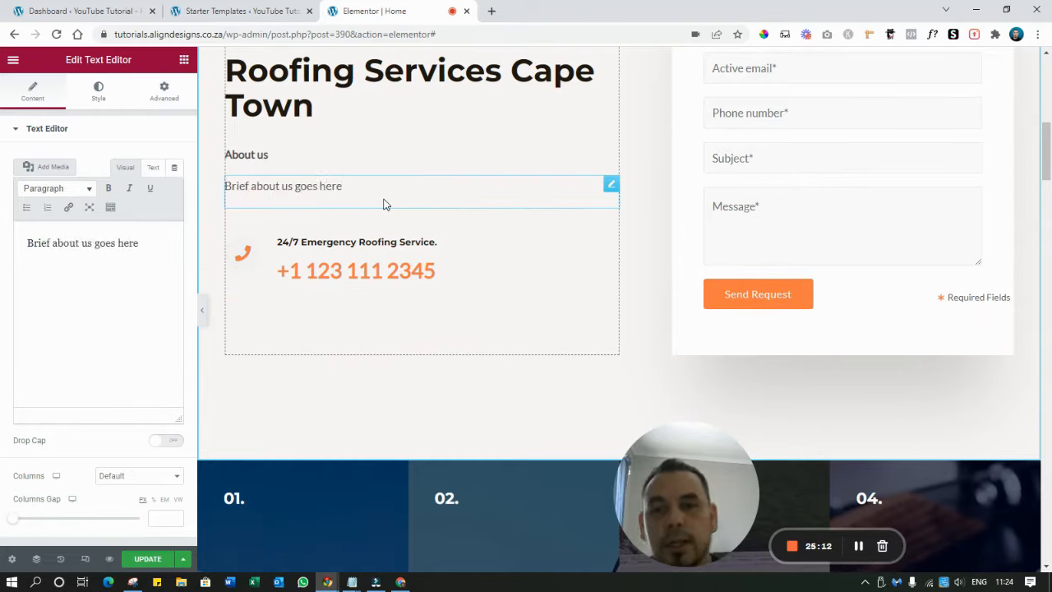
key(shift+Left)
key(shift+Left)
key(shift+Left)
key(shift+Left)
key(shift+Left)
key(shift+Left)
key(shift+Left)
key(shift+Left)
key(shift+Left)
key(shift+Left)
key(shift+Left)
key(shift+Left)
key(shift+Left)
key(shift+Left)
key(shift+Left)
key(shift+Left)
key(shift+Left)
key(shift+Left)
key(shift+Left)
key(shift+Left)
key(ctrl+c)
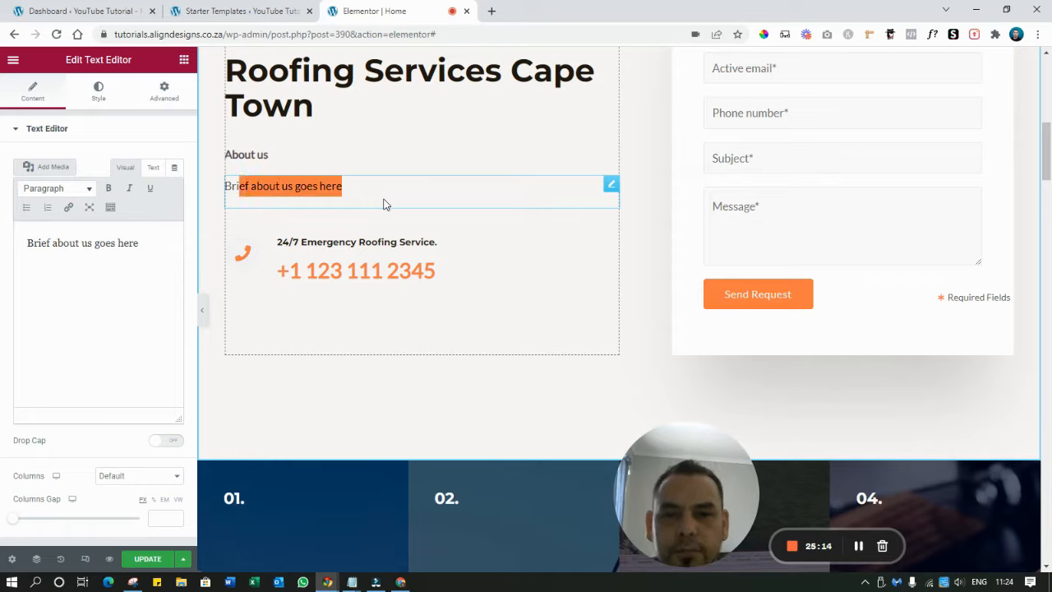
click(388, 186)
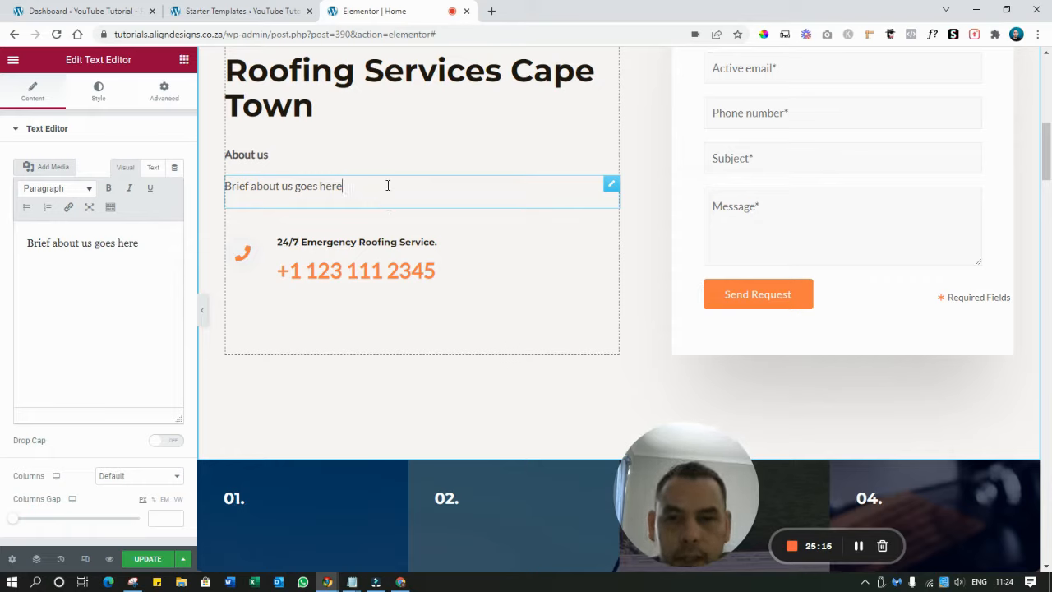
key(Return)
key(ctrl+v)
key(Return)
key(ctrl+v)
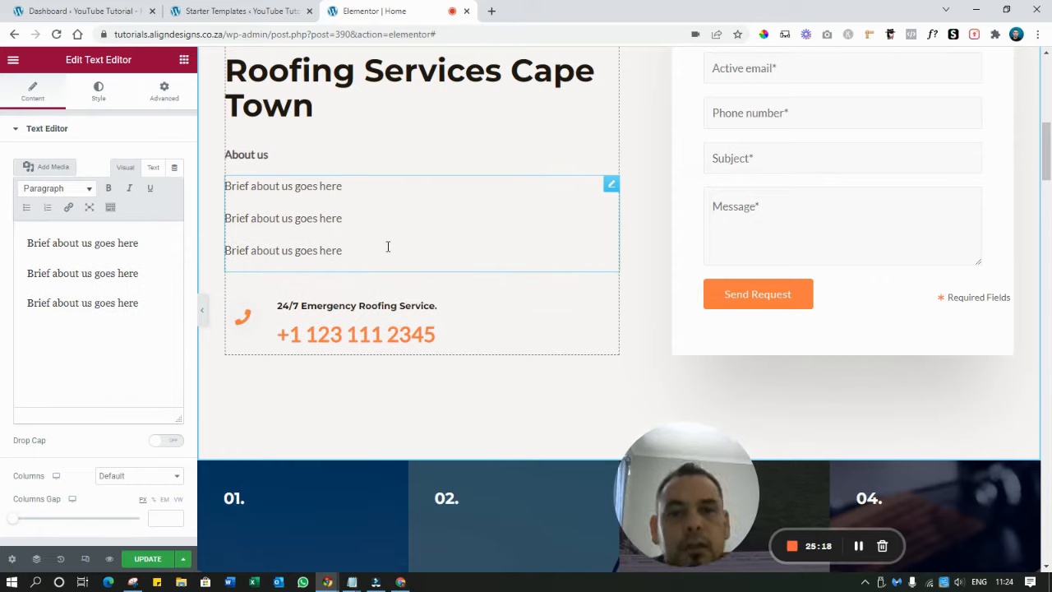
scroll(369, 226, down, 1)
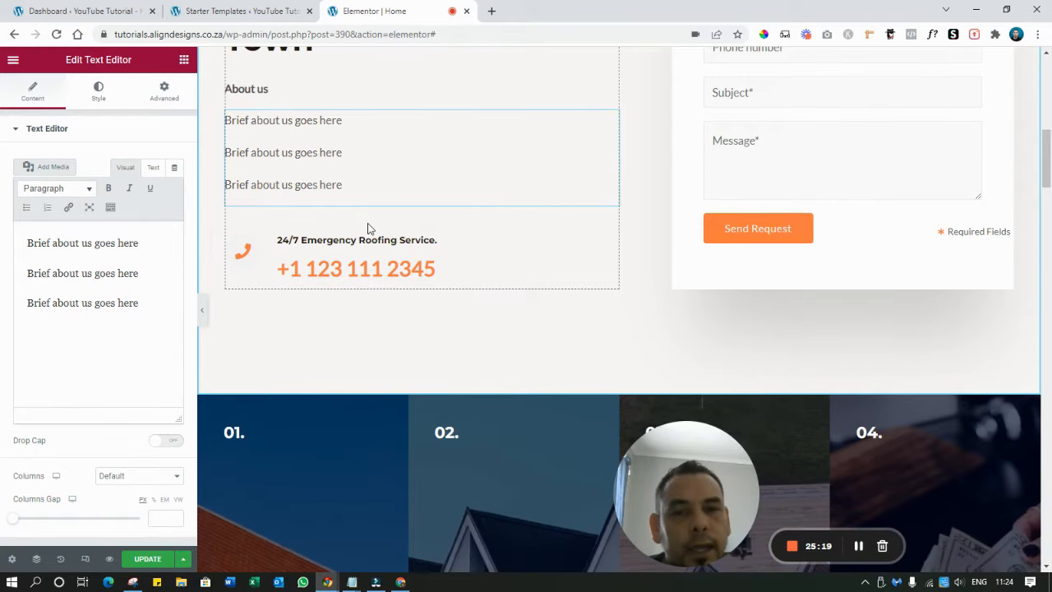
click(351, 272)
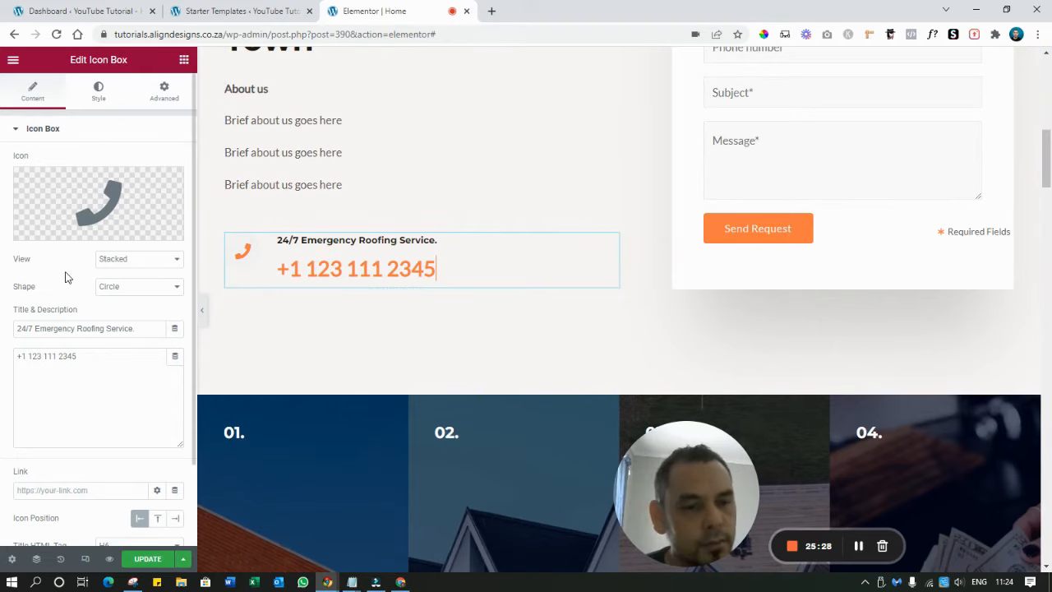
click(331, 269)
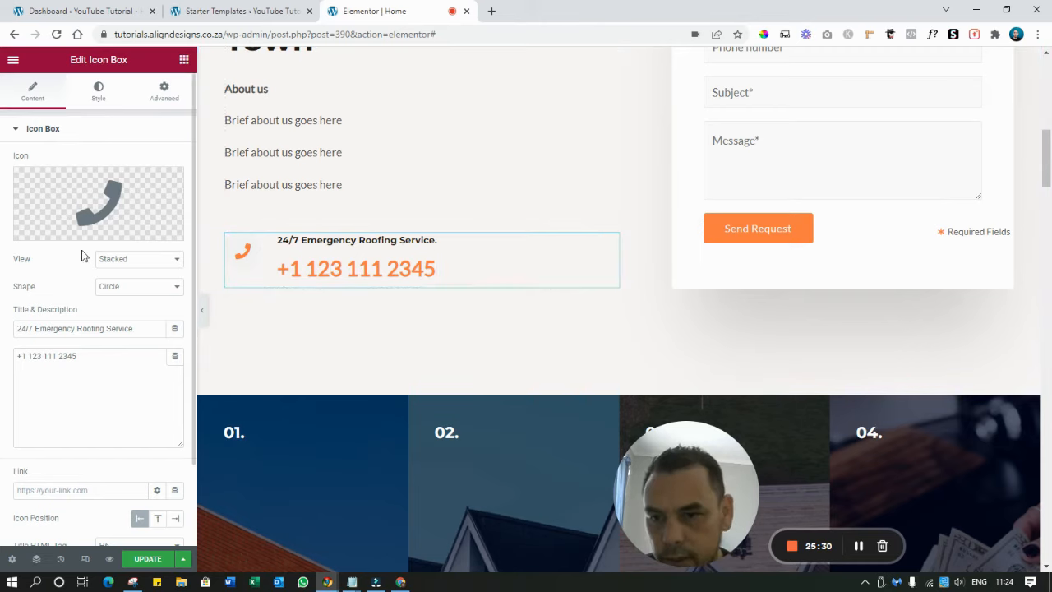
click(431, 269)
key(BackSpace)
key(BackSpace)
key(BackSpace)
key(BackSpace)
key(BackSpace)
key(BackSpace)
key(BackSpace)
key(BackSpace)
key(BackSpace)
key(BackSpace)
key(BackSpace)
key(BackSpace)
key(BackSpace)
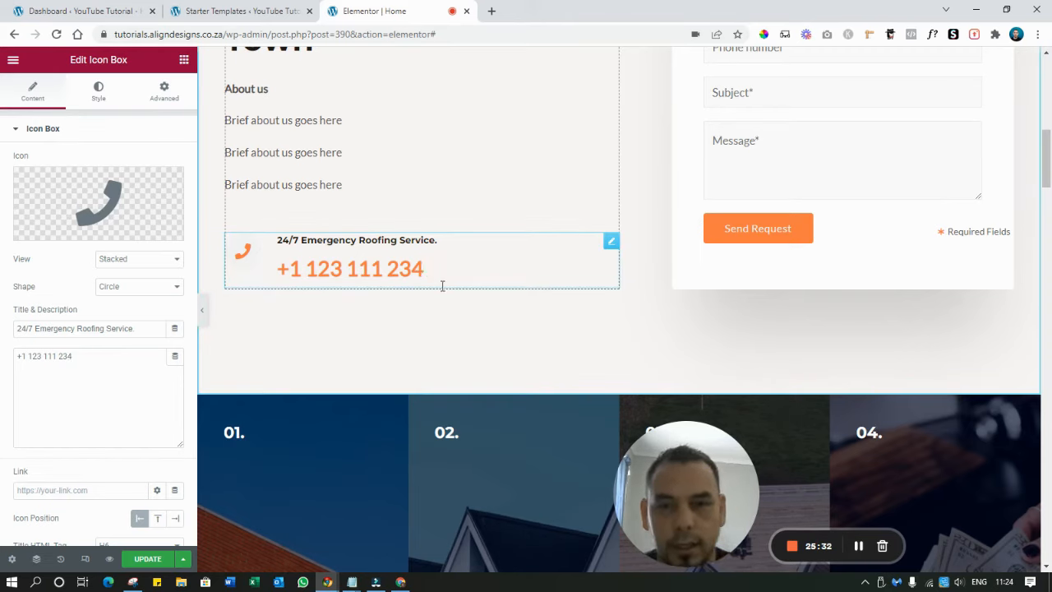
key(BackSpace)
text(27)
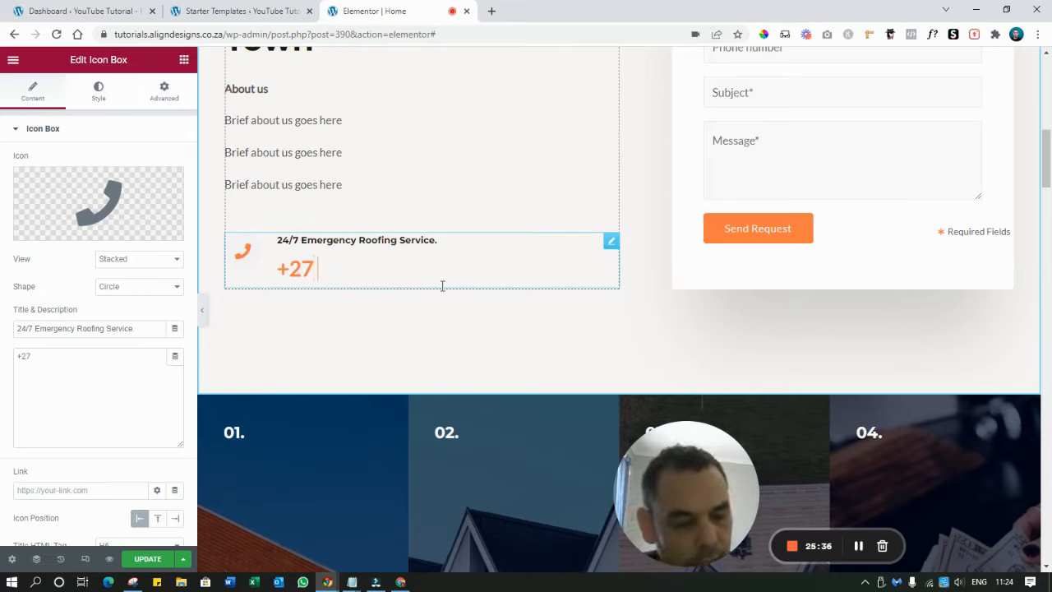
text( 00 000 0000)
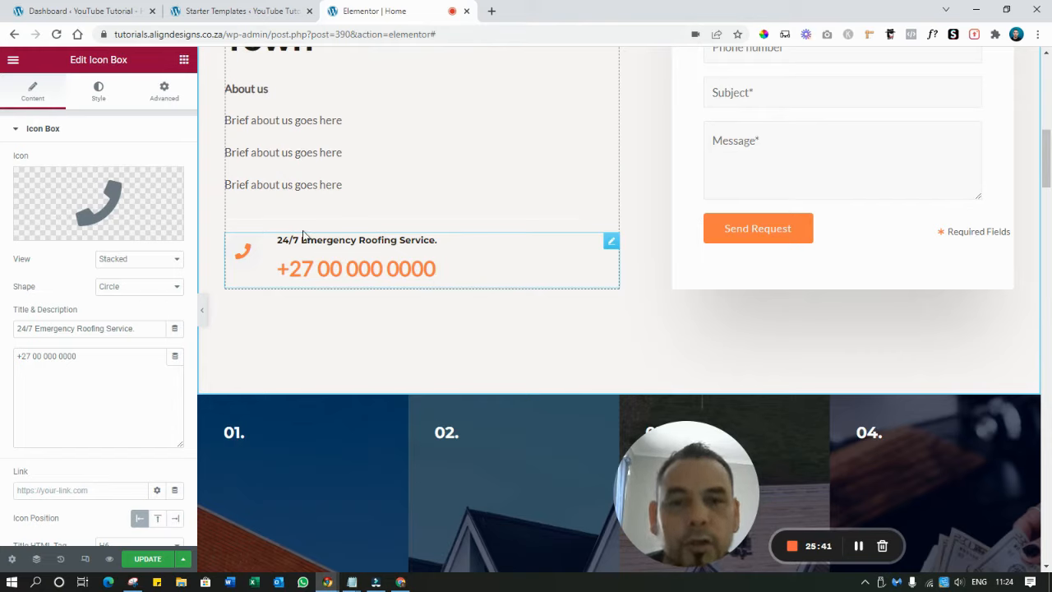
key(Delete)
key(Delete)
key(Delete)
key(Delete)
key(Delete)
key(Delete)
key(Delete)
key(Delete)
key(Delete)
key(Delete)
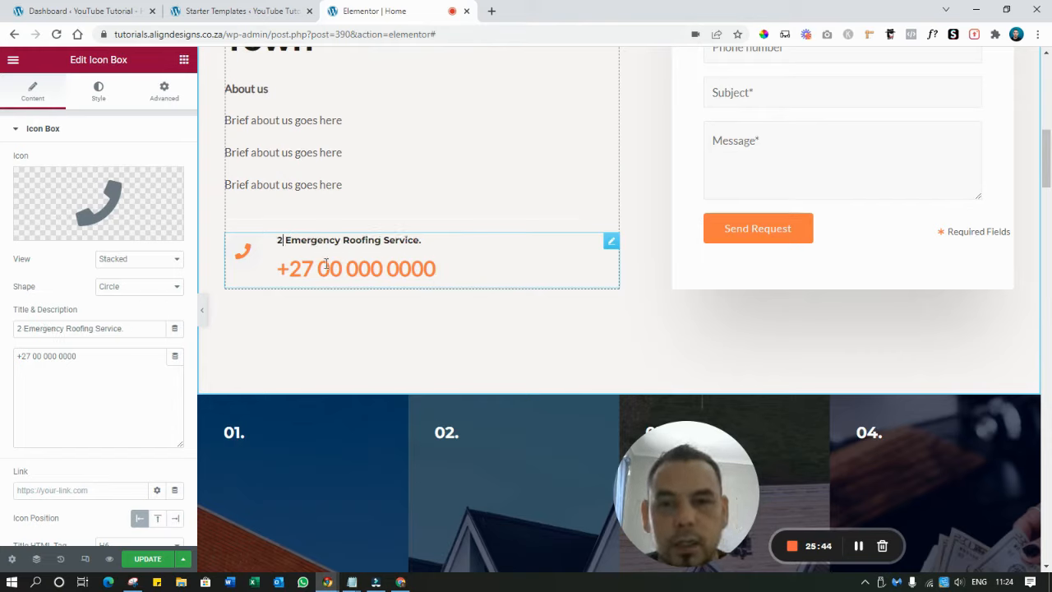
key(Delete)
key(Delete)
key(Delete)
key(Delete)
key(Delete)
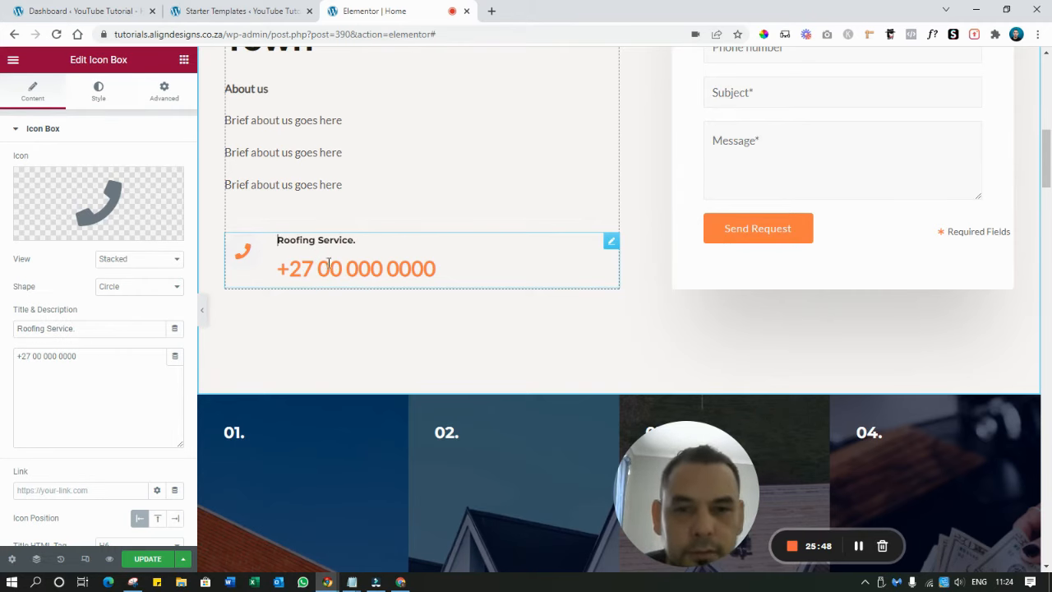
Select the Roofing Services Cape Town section and bring up its Style settings
scroll(402, 253, down, 3)
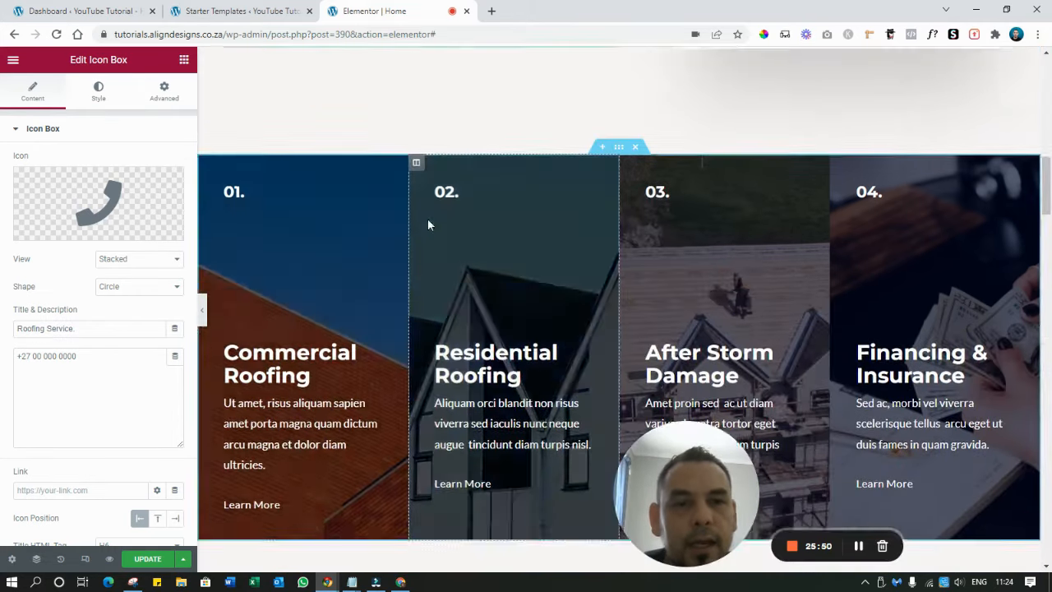
scroll(428, 218, up, 5)
scroll(428, 210, down, 5)
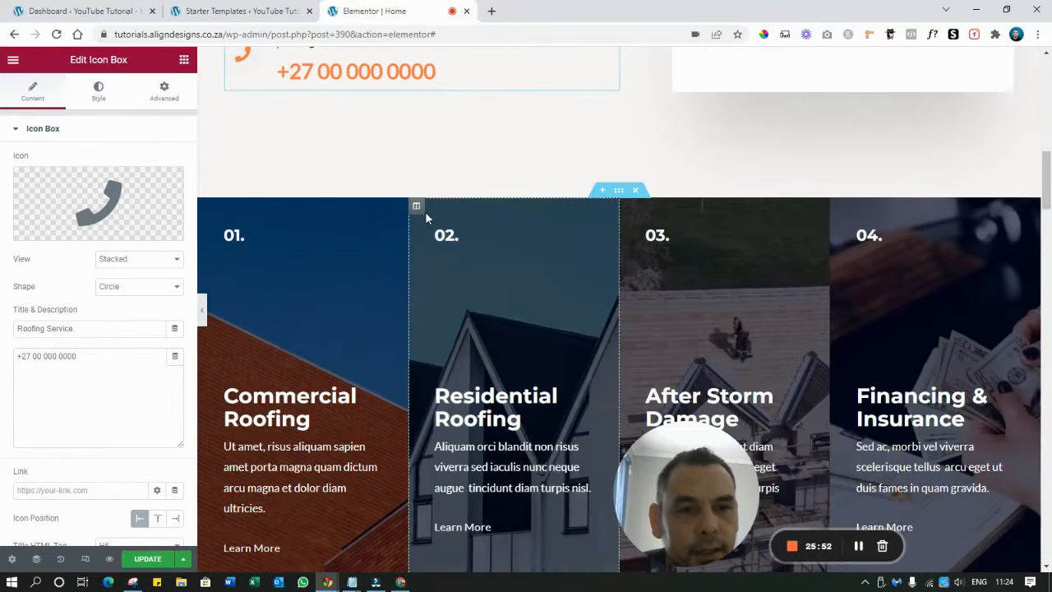
scroll(425, 214, up, 5)
scroll(423, 216, down, 2)
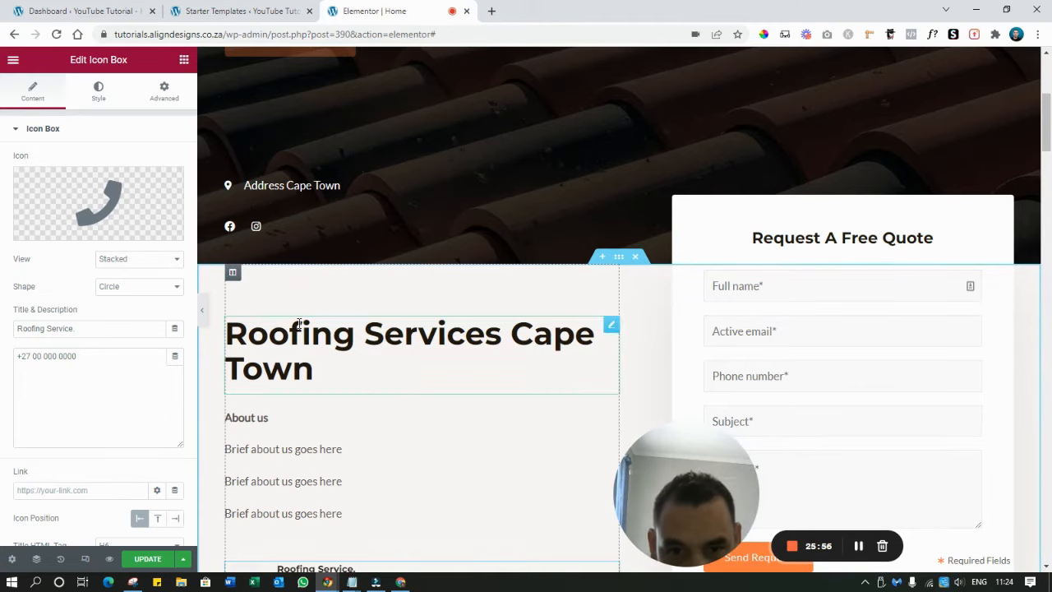
click(623, 262)
scroll(412, 296, down, 1)
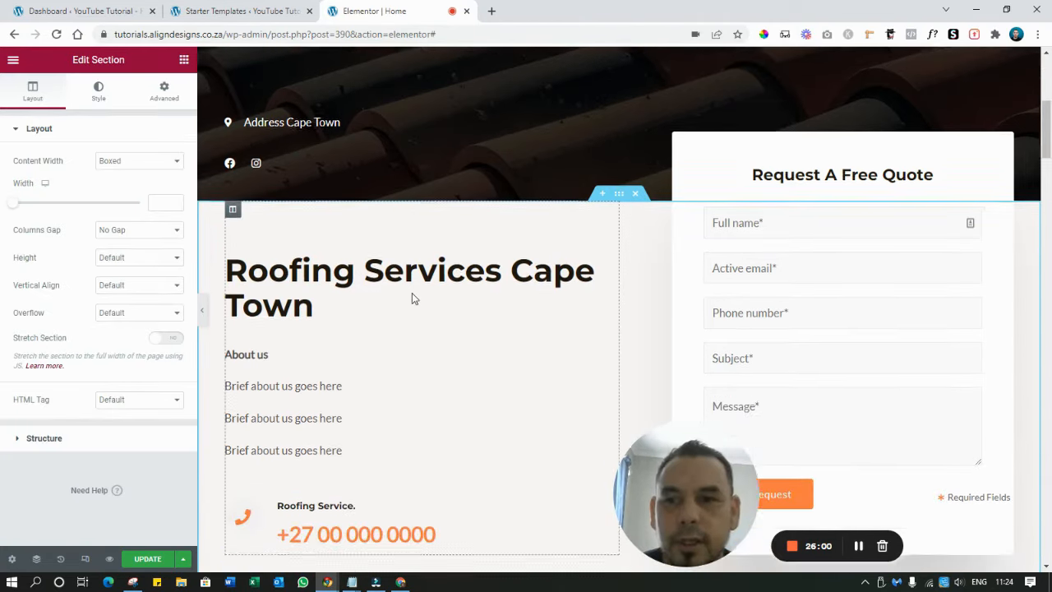
scroll(414, 298, down, 1)
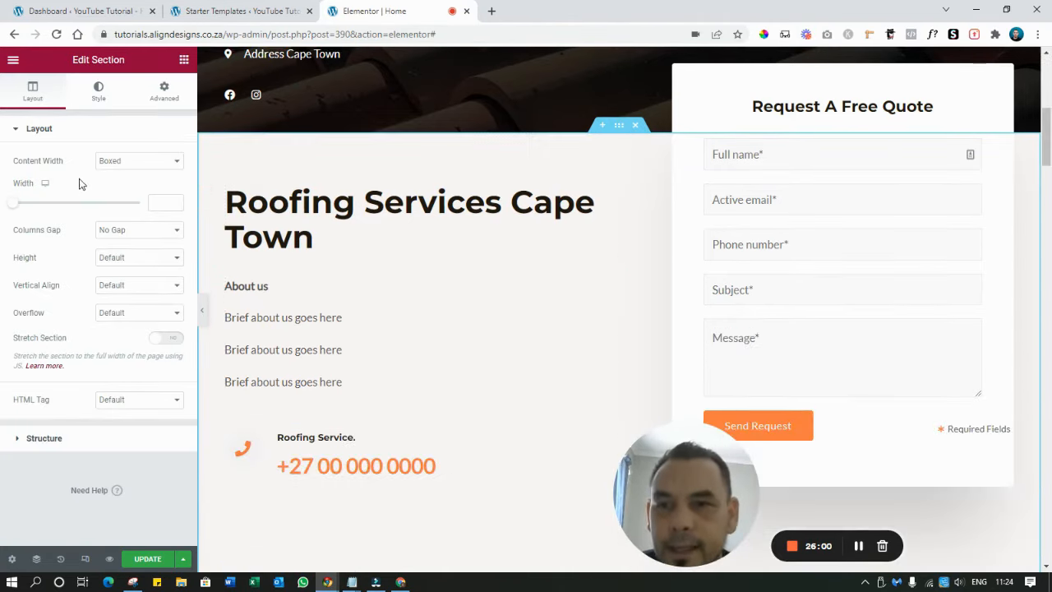
click(98, 92)
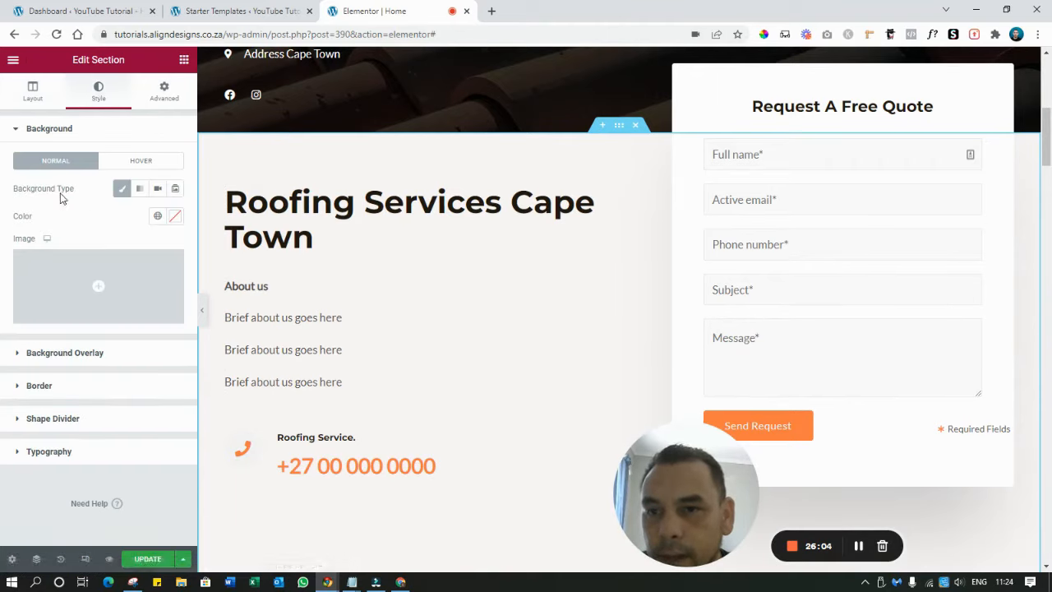
Try dark and bright red classic backgrounds, then clear the section's background colour
click(118, 190)
click(118, 190)
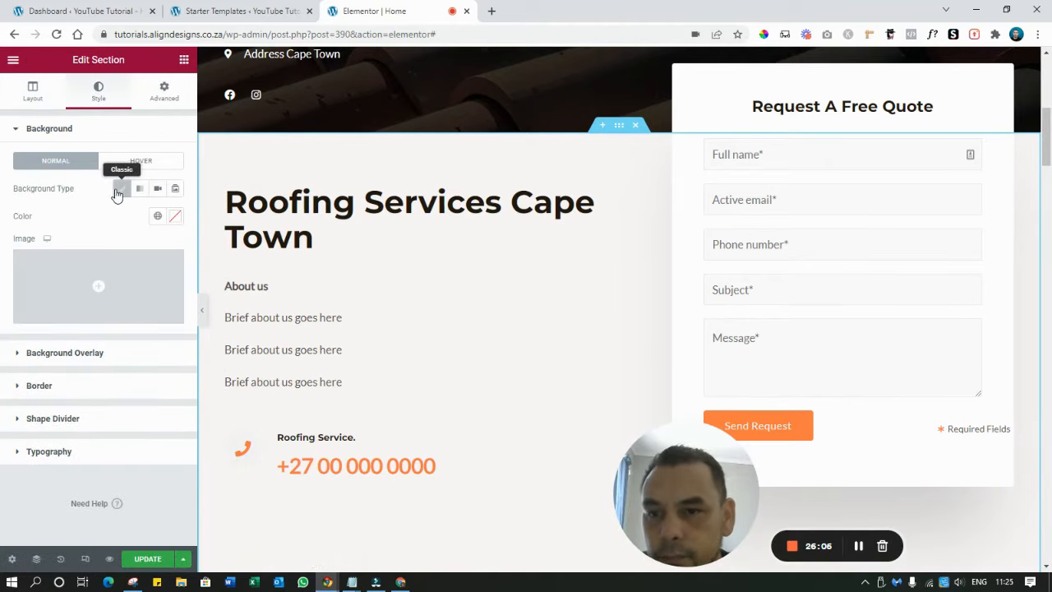
click(174, 219)
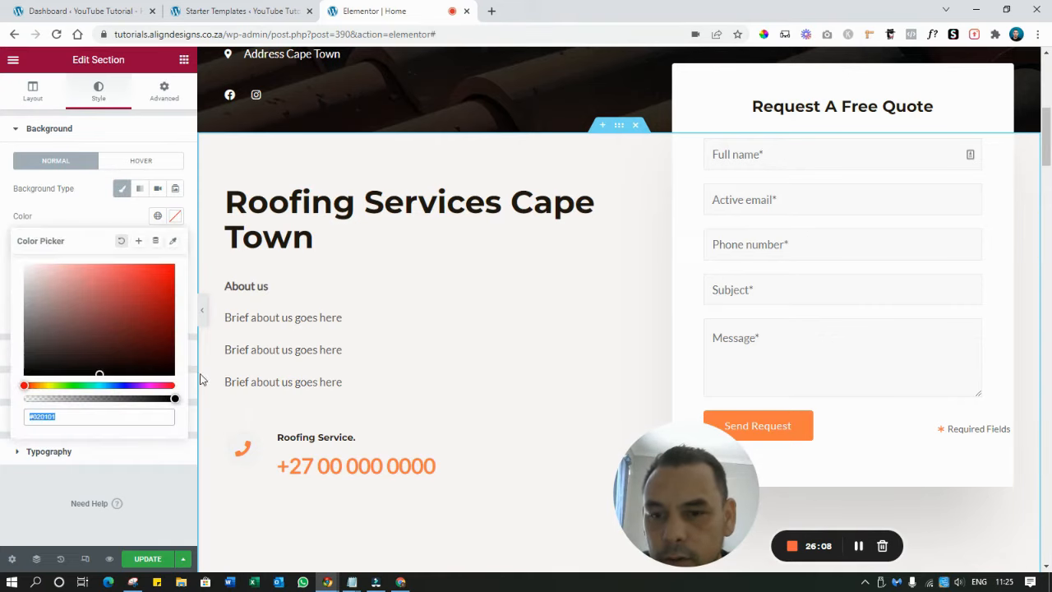
click(162, 321)
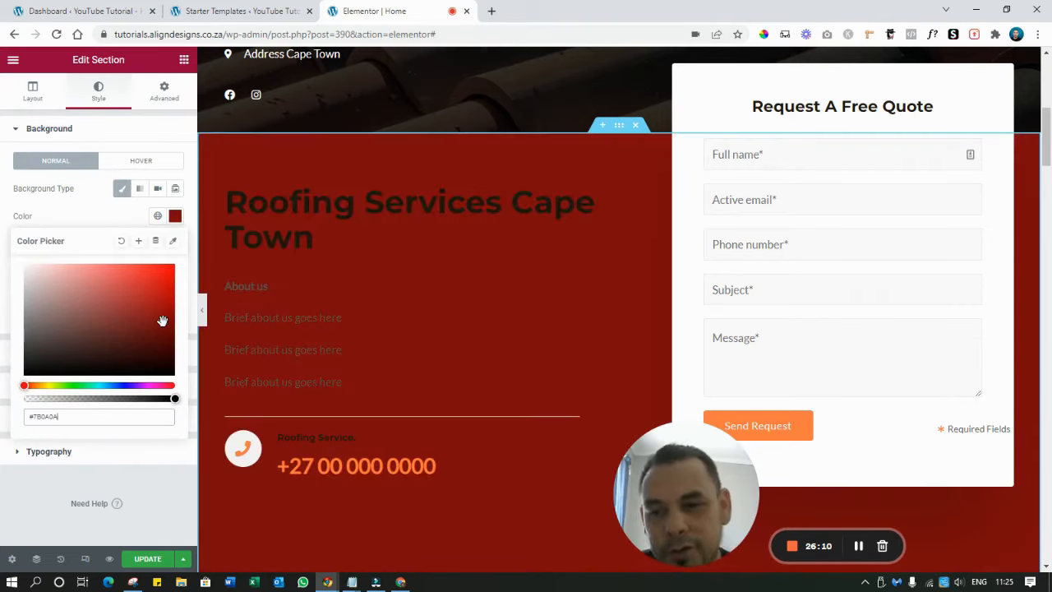
click(117, 242)
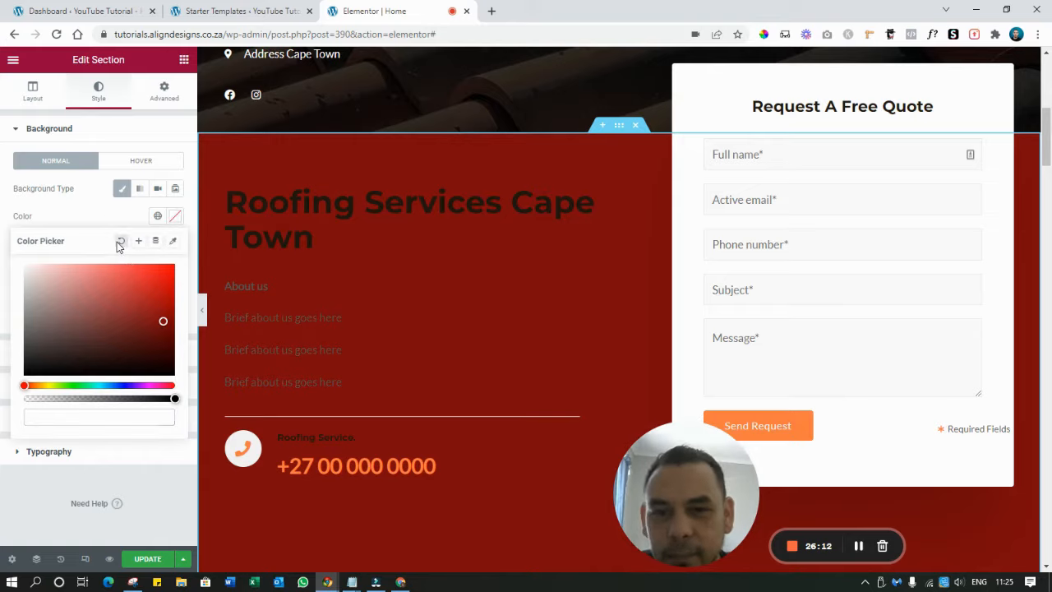
drag(146, 330, 152, 298)
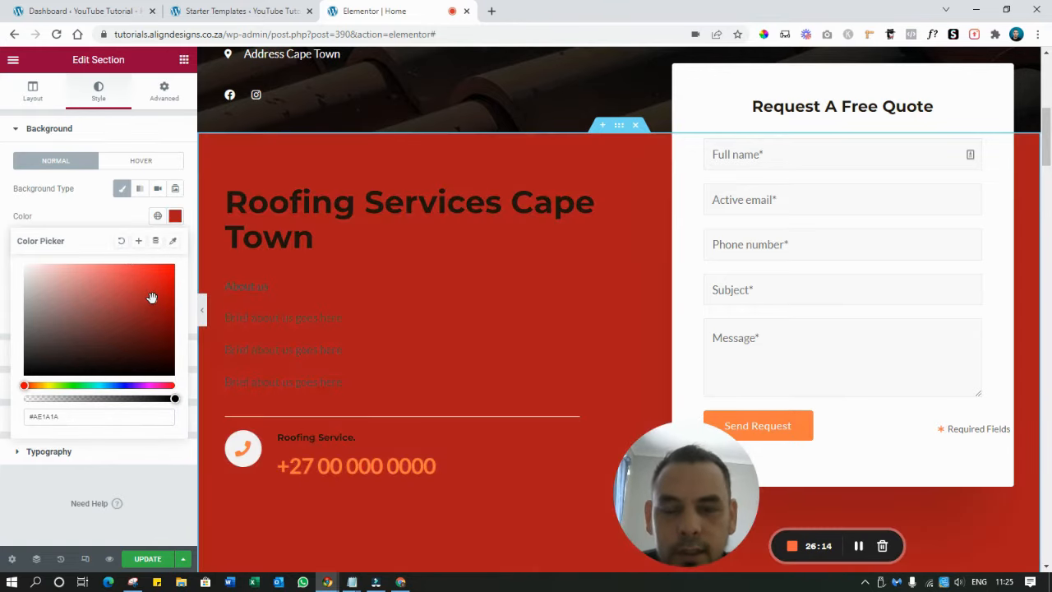
click(121, 242)
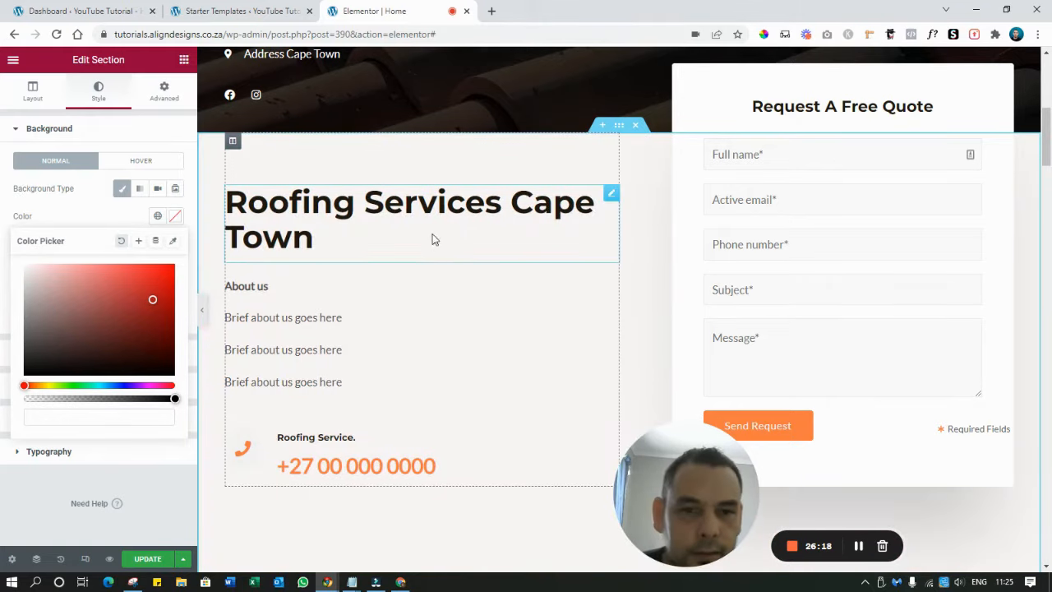
Edit the '01.' service number heading, then restore it to '01.'
scroll(419, 308, down, 5)
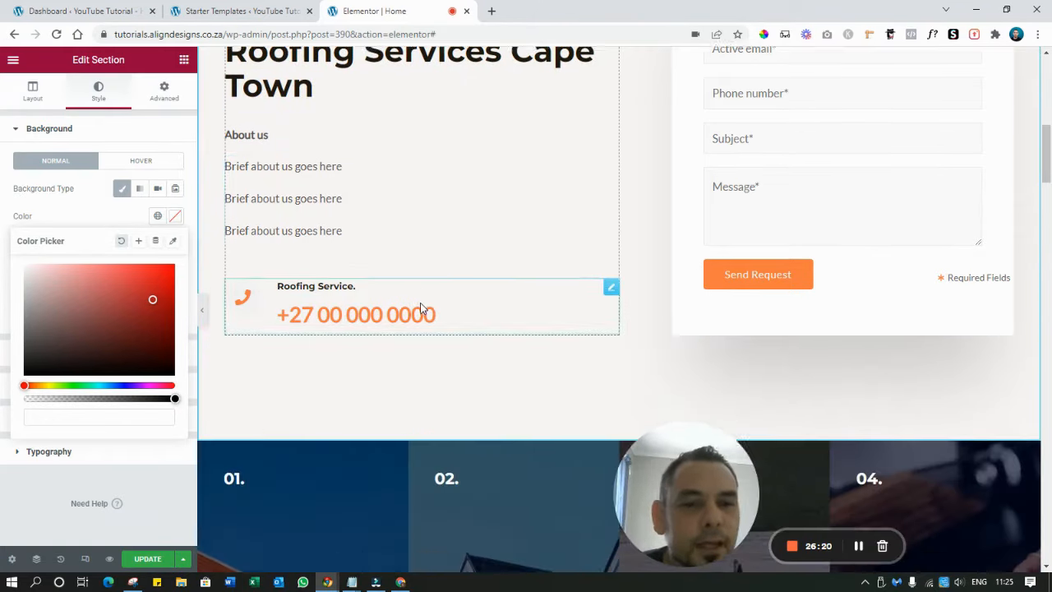
scroll(822, 272, down, 2)
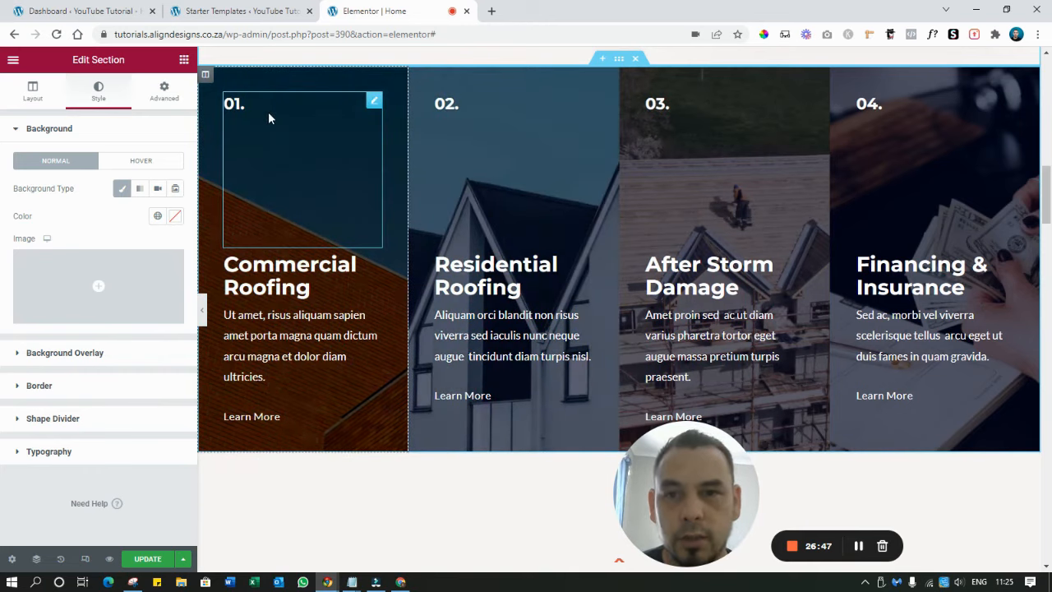
click(249, 103)
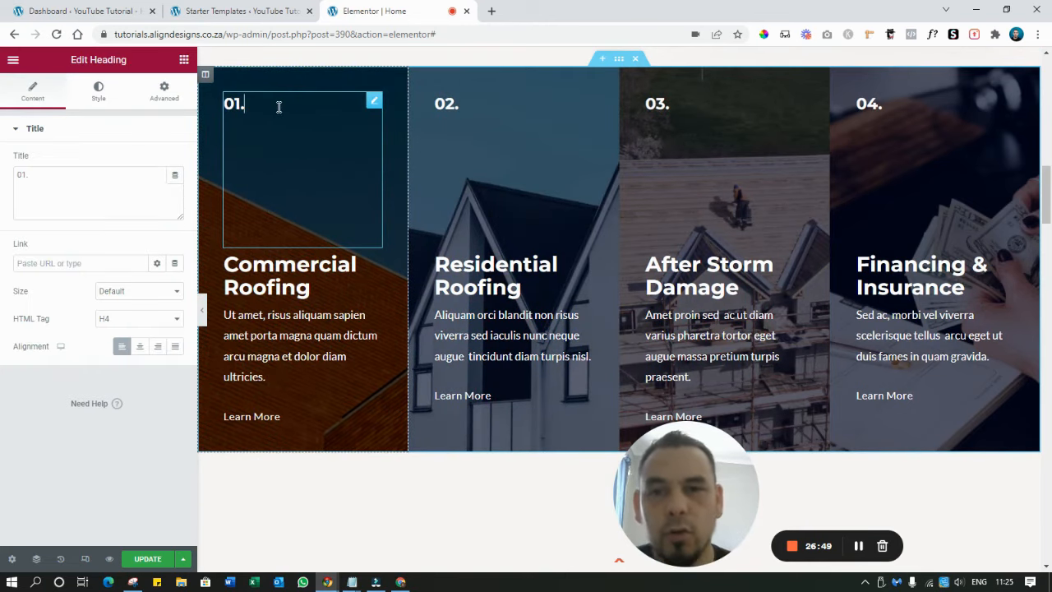
text(Service)
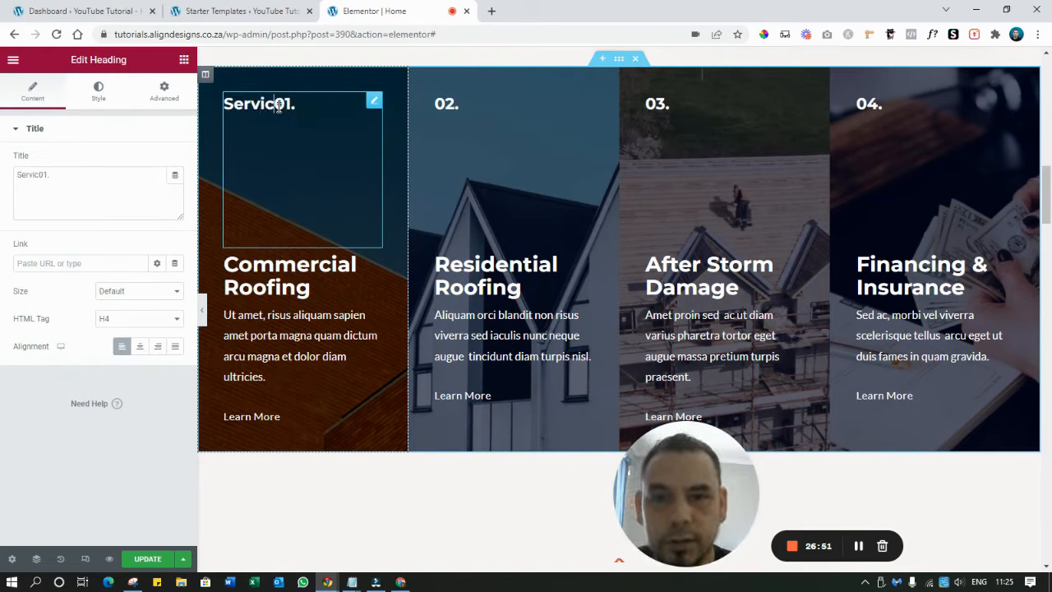
key(Delete)
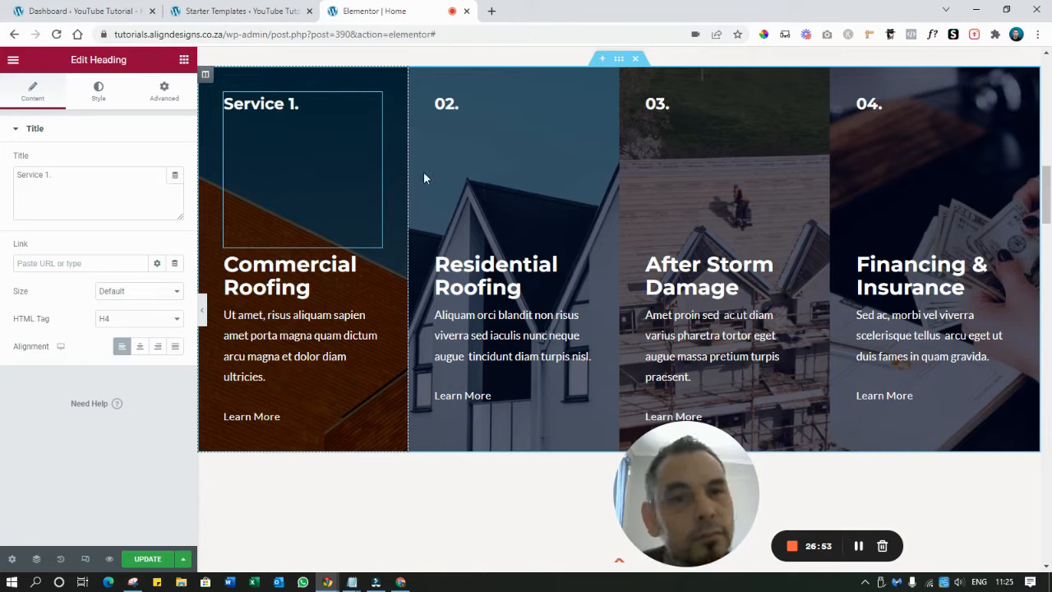
key(BackSpace)
key(BackSpace)
key(BackSpace)
key(BackSpace)
key(BackSpace)
key(BackSpace)
key(BackSpace)
key(BackSpace)
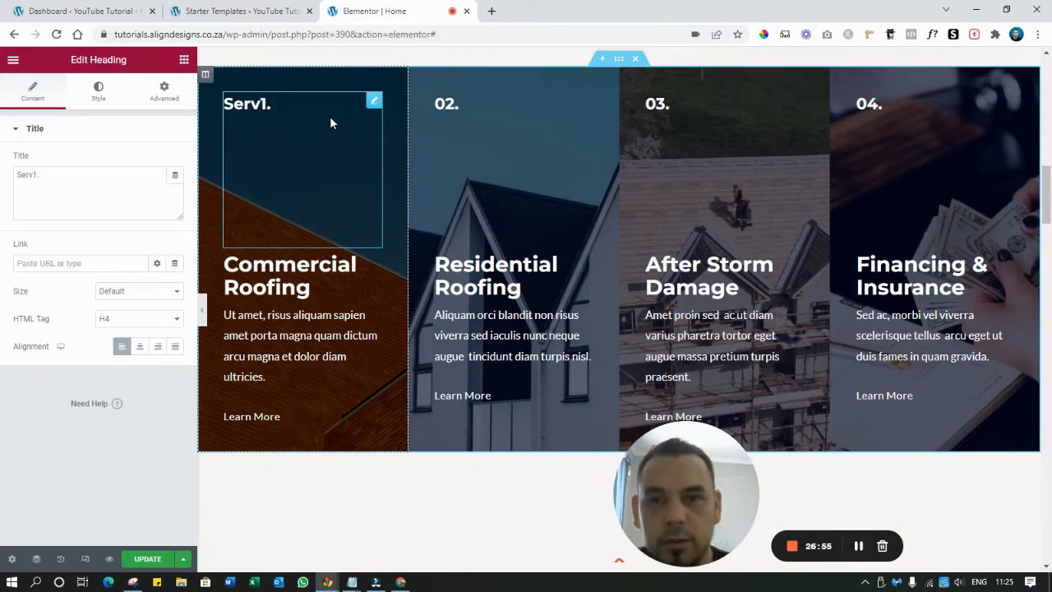
text(01)
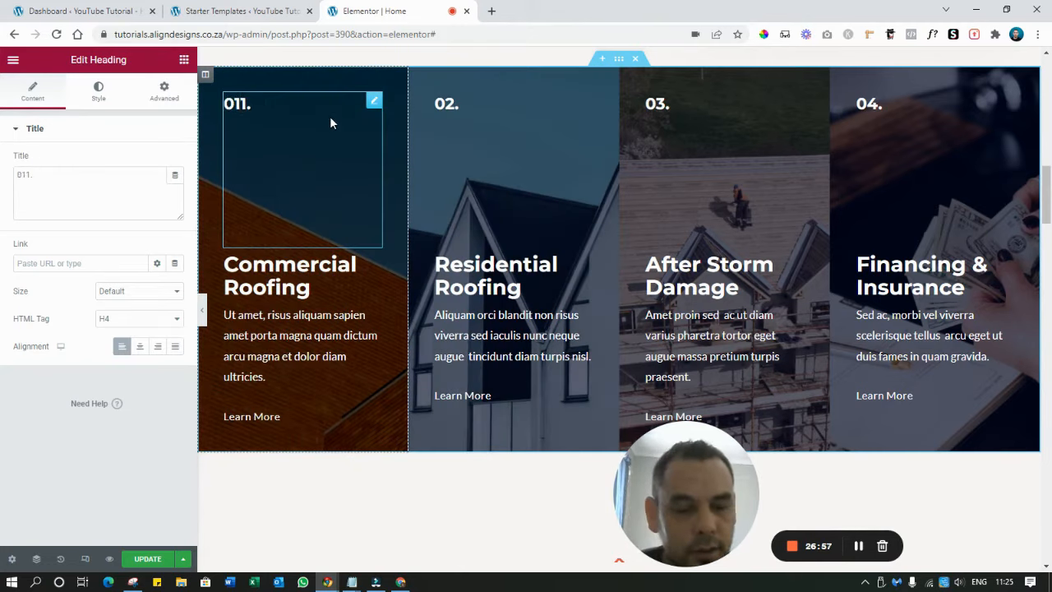
key(BackSpace)
Rename the third service heading, After Storm Damage, to 'Roofing Repair'
click(482, 125)
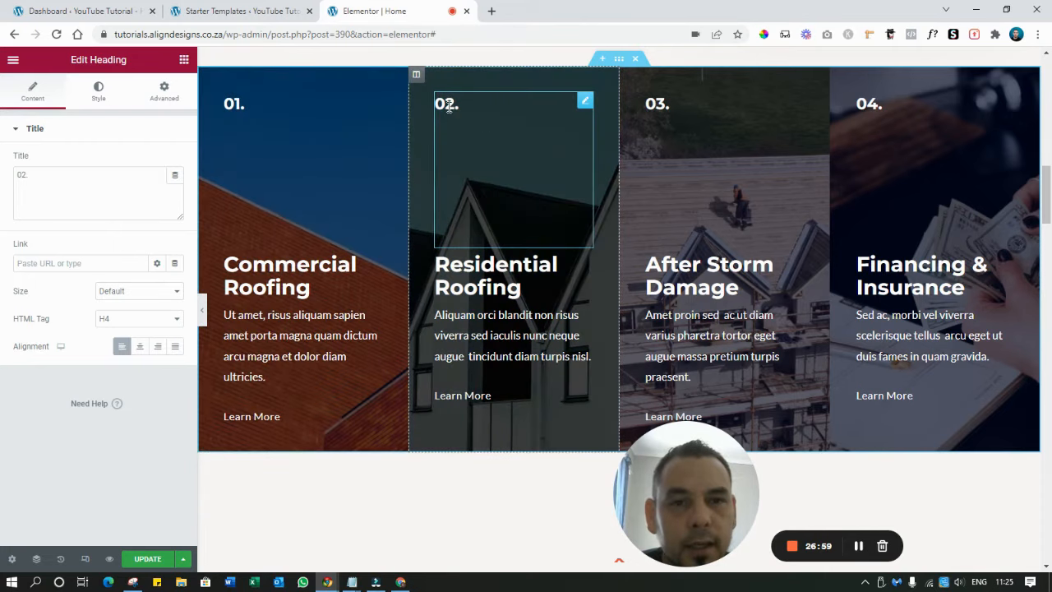
click(296, 293)
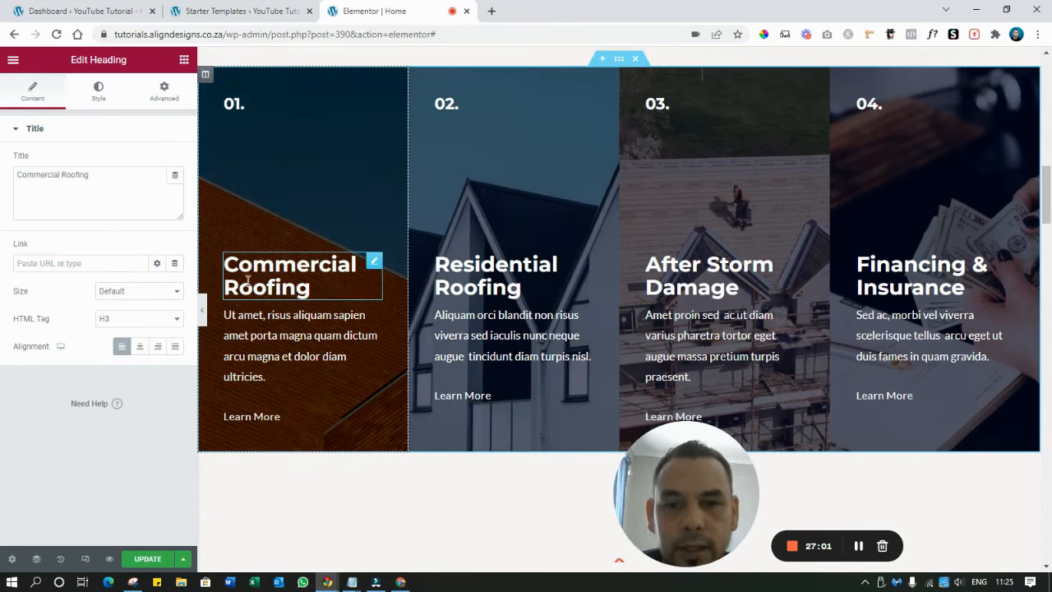
triple_click(293, 276)
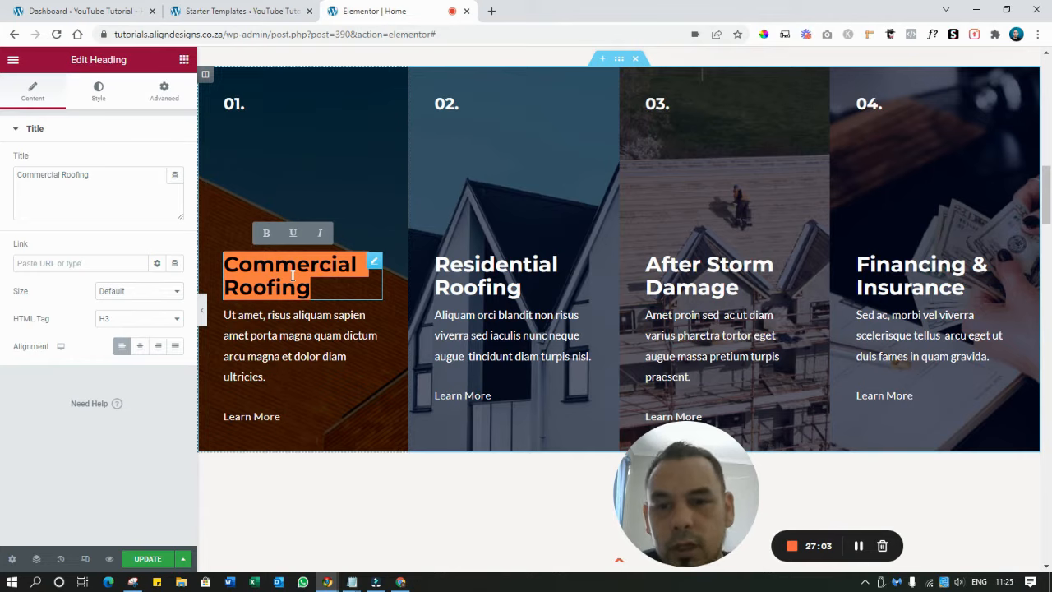
click(498, 276)
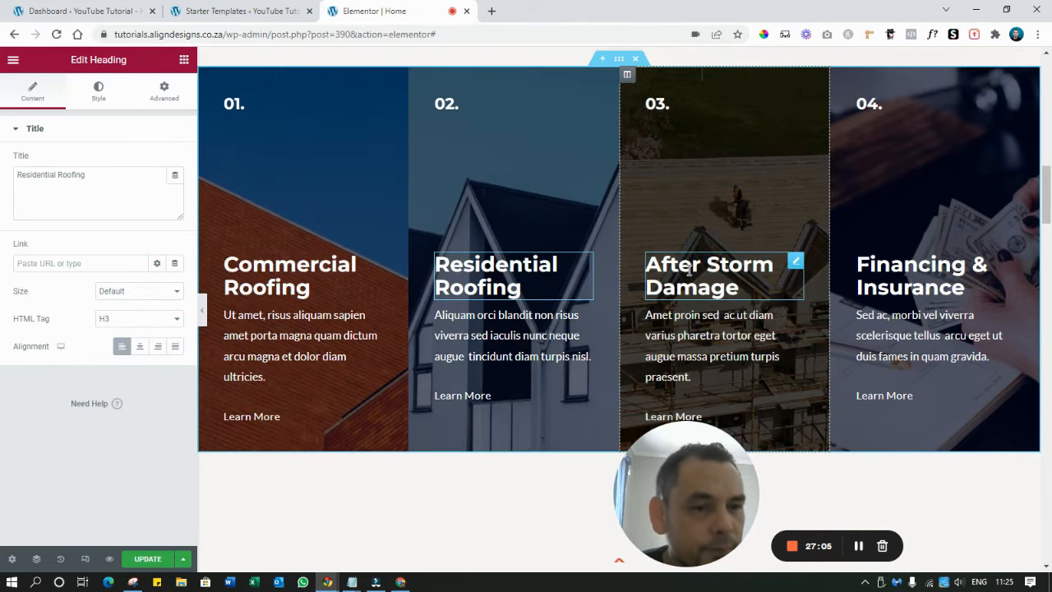
click(689, 272)
triple_click(689, 264)
text(Roofing Rep)
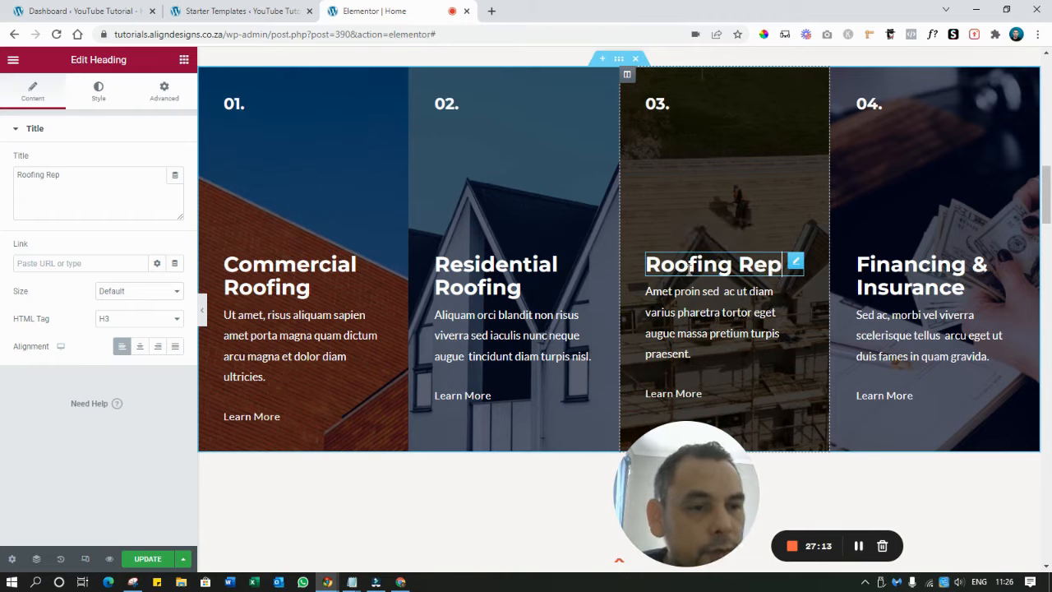
text(ai)
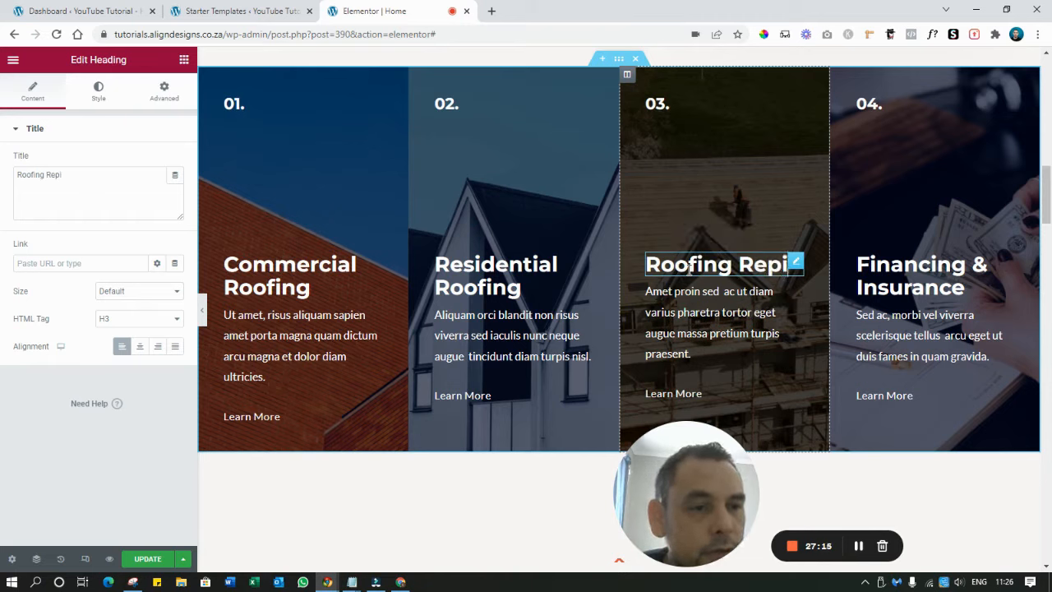
text(r)
Rename the Financing & Insurance heading to 'Other Roofing Service'
click(895, 267)
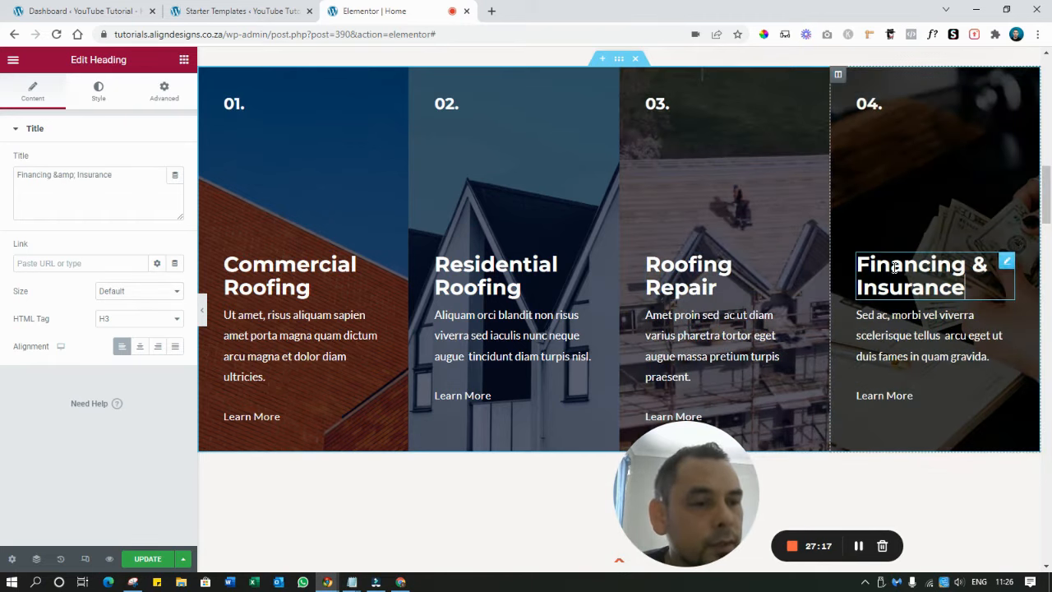
triple_click(895, 267)
text(Other)
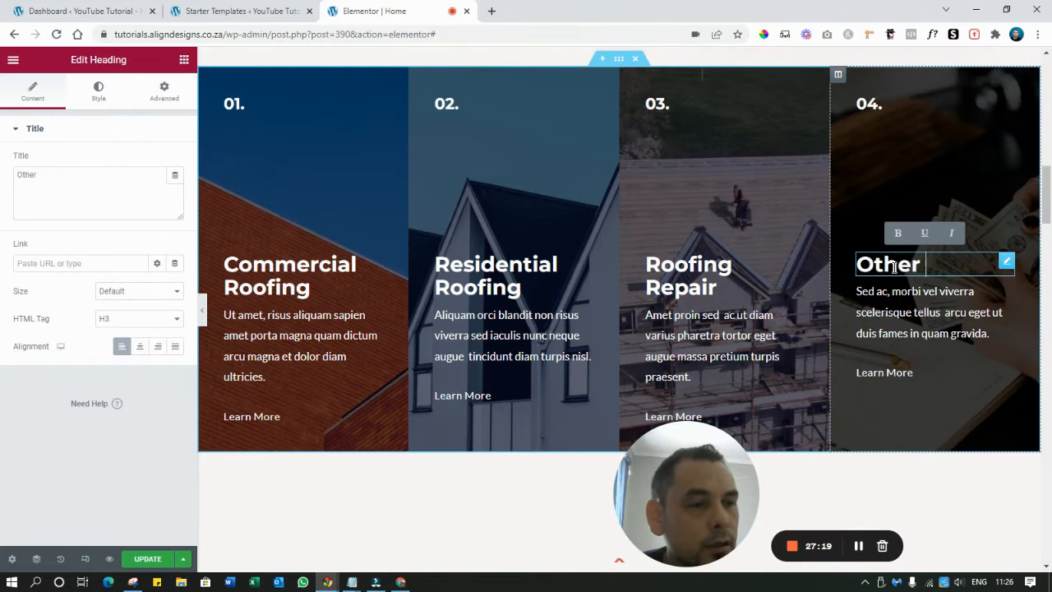
text( Roofing Service)
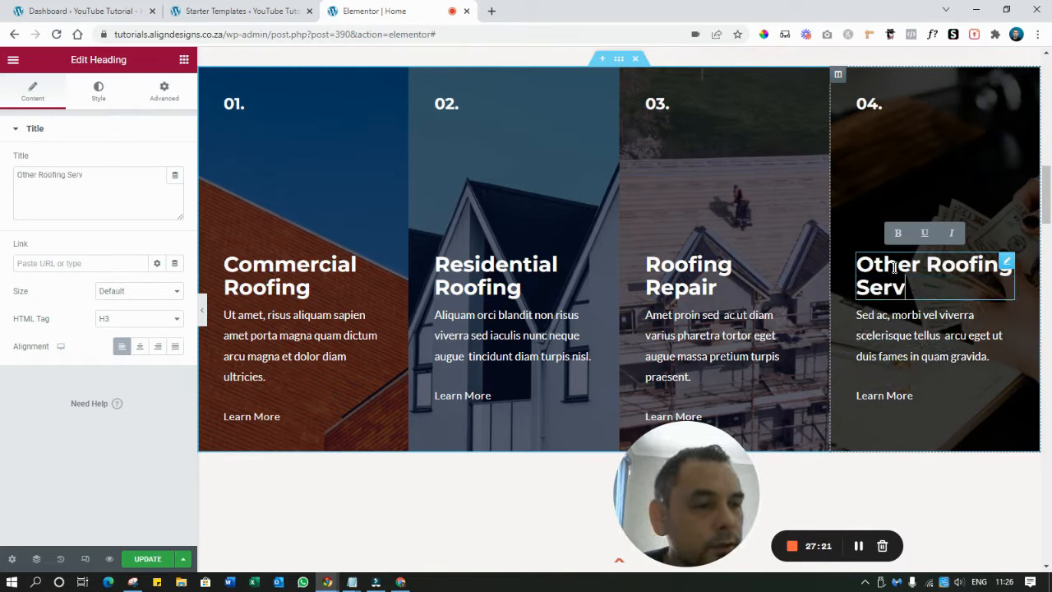
click(318, 330)
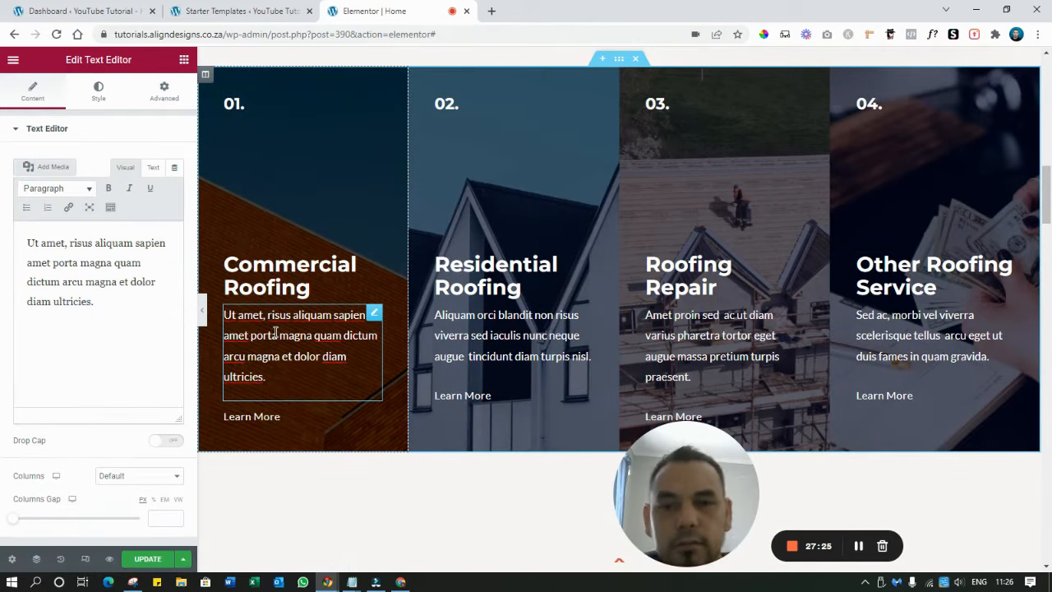
Replace the Commercial Roofing description with 'Add a short description about this service'
triple_click(275, 331)
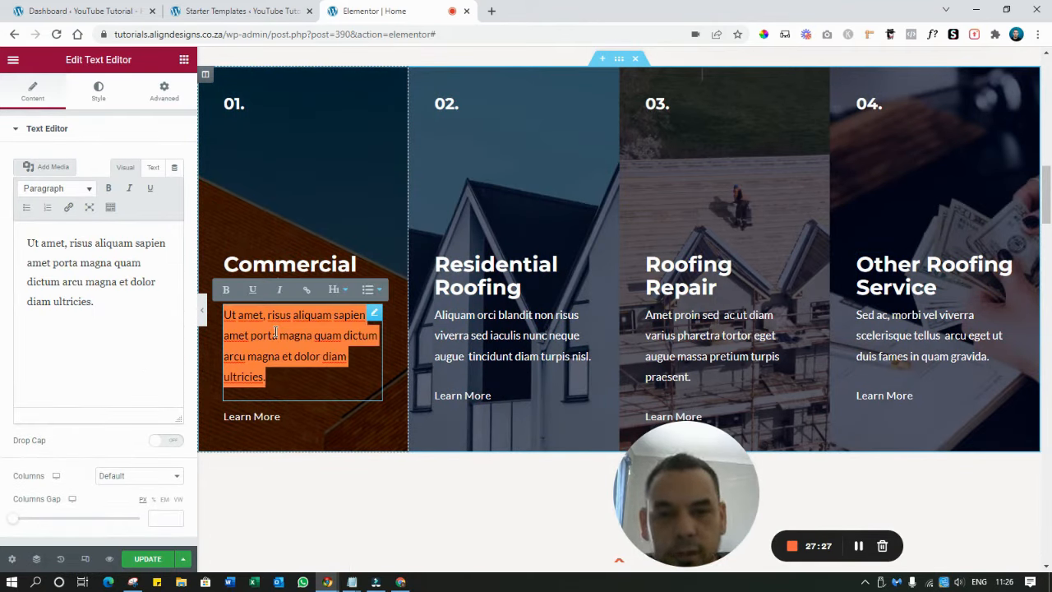
text(Add a sho)
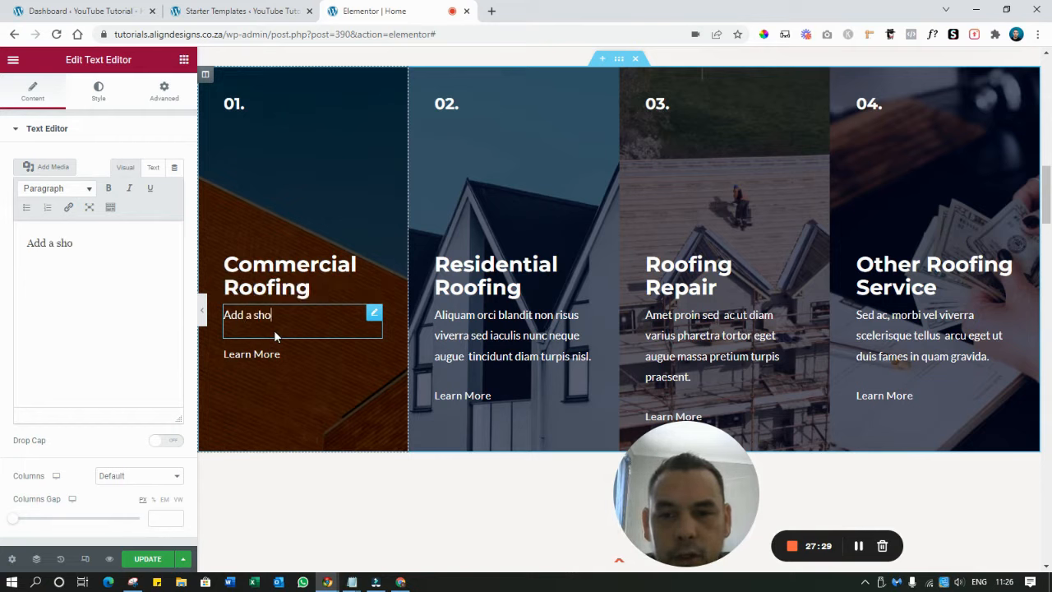
text(rt descri)
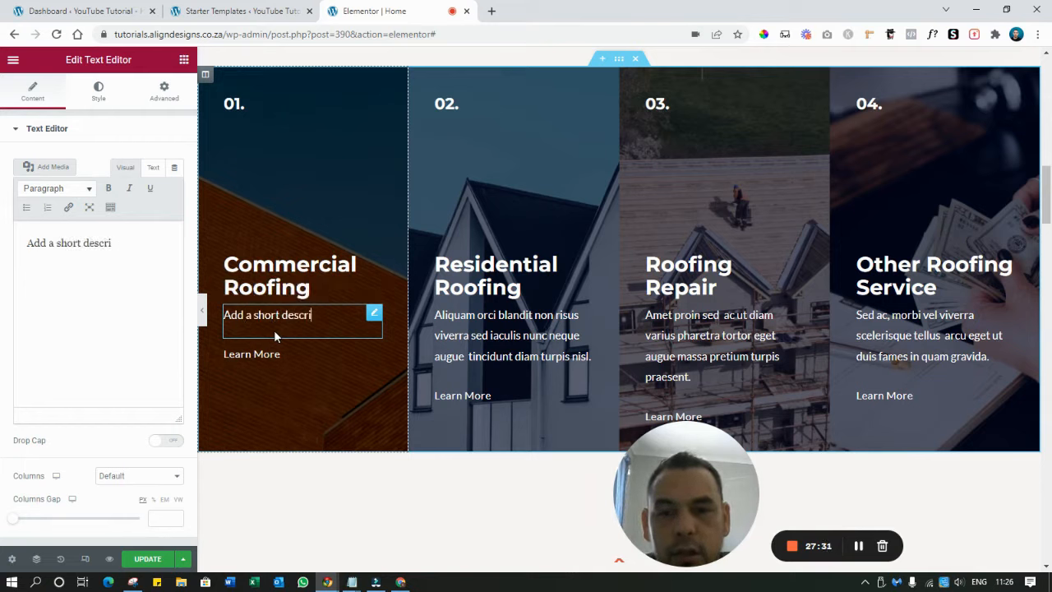
text(ption about htis se)
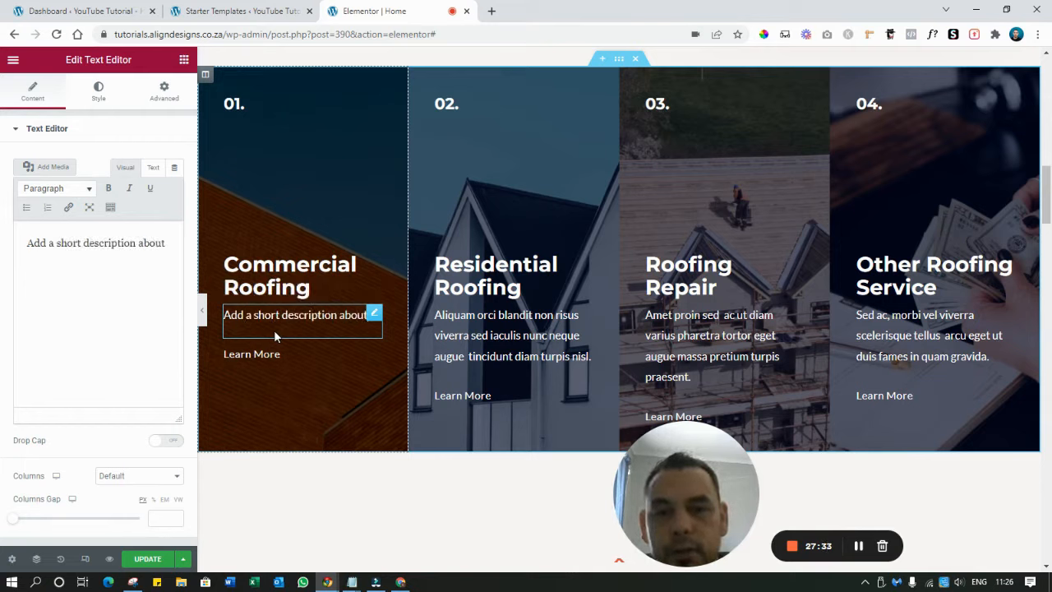
key(BackSpace)
key(BackSpace)
key(BackSpace)
key(BackSpace)
key(BackSpace)
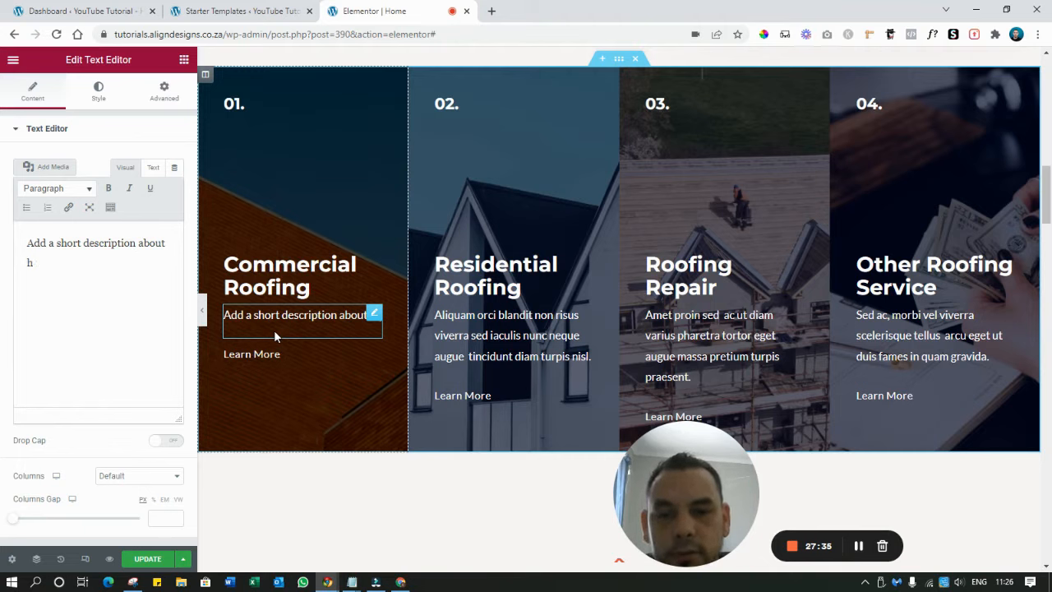
text(this service)
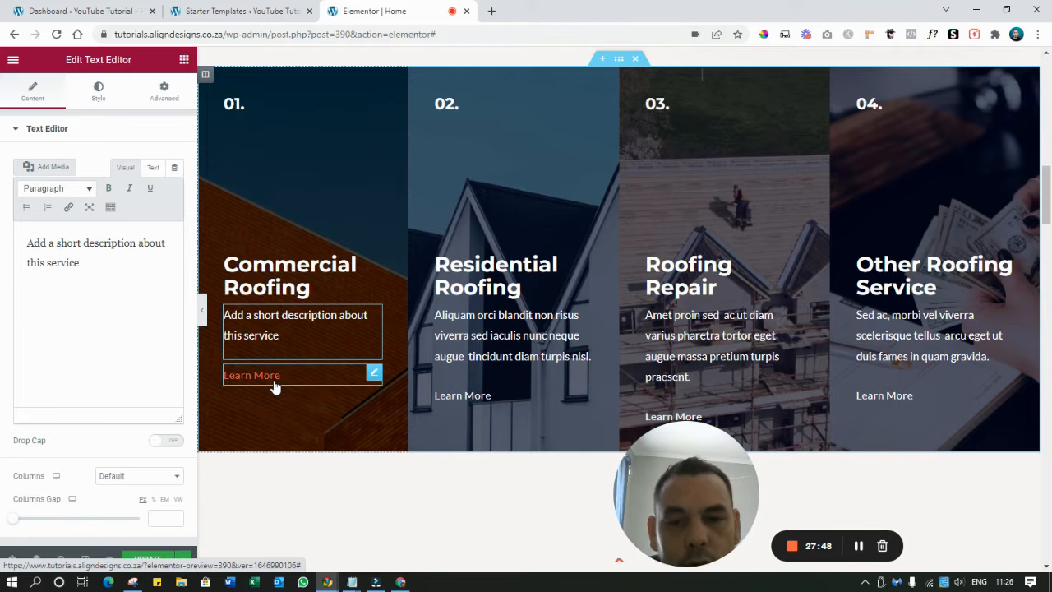
Point the Commercial Roofing Learn More button link to the site URL plus 'services'
click(276, 380)
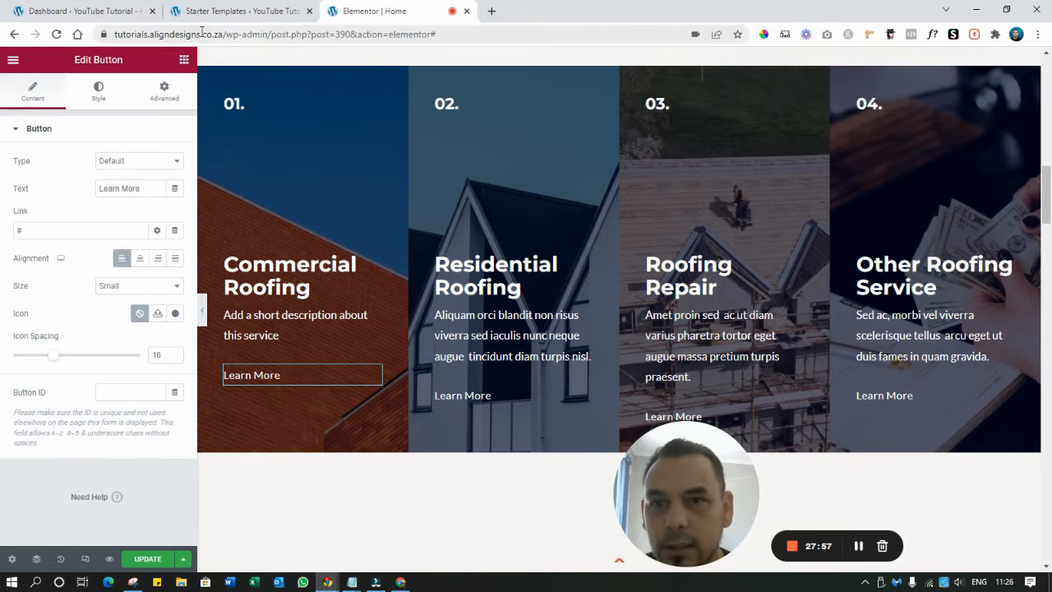
drag(229, 34, 97, 34)
key(ctrl+c)
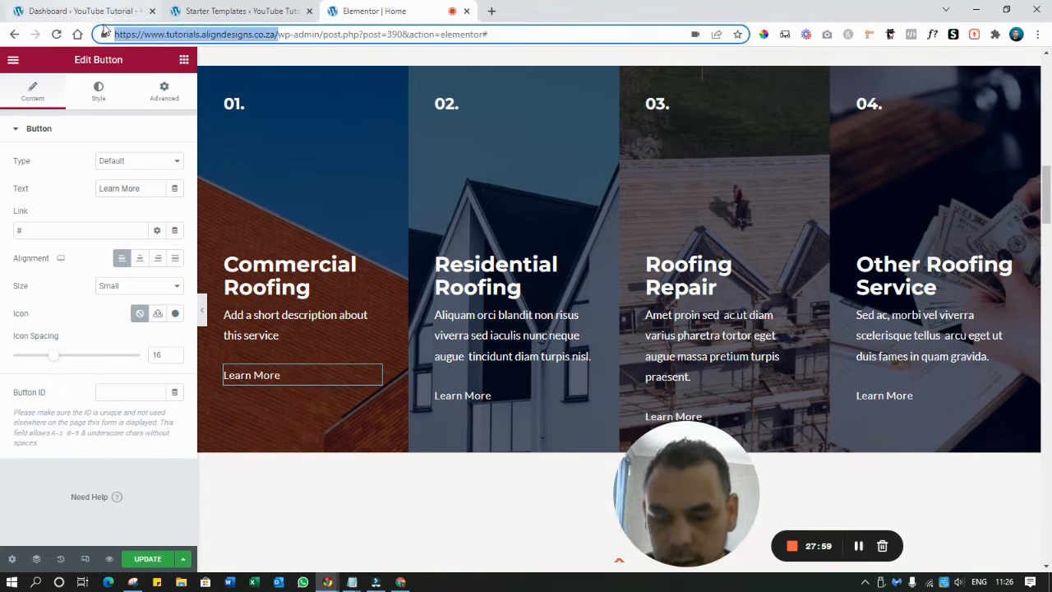
double_click(51, 232)
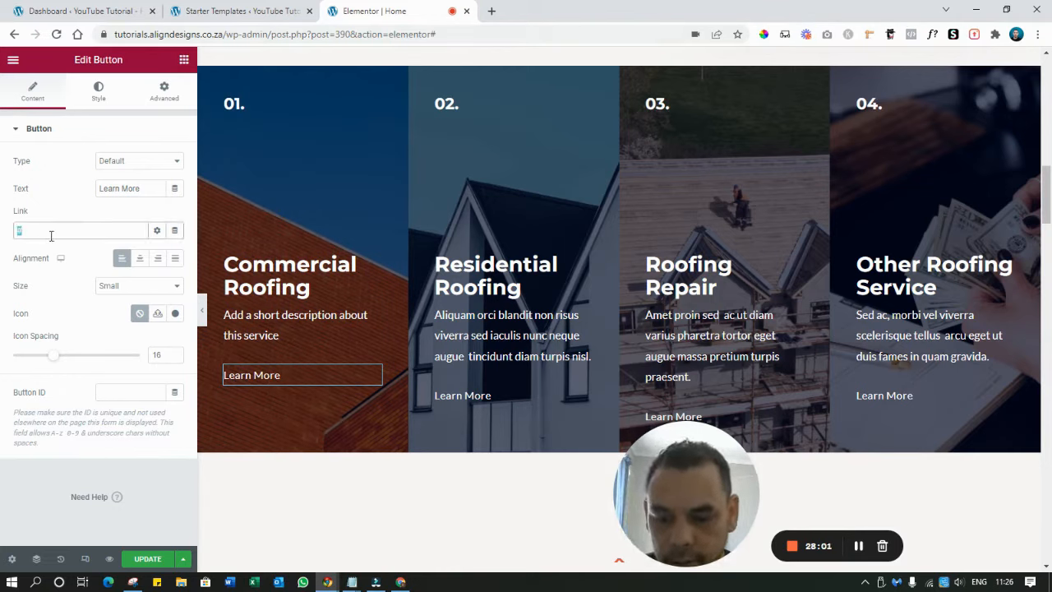
key(ctrl+v)
text(services)
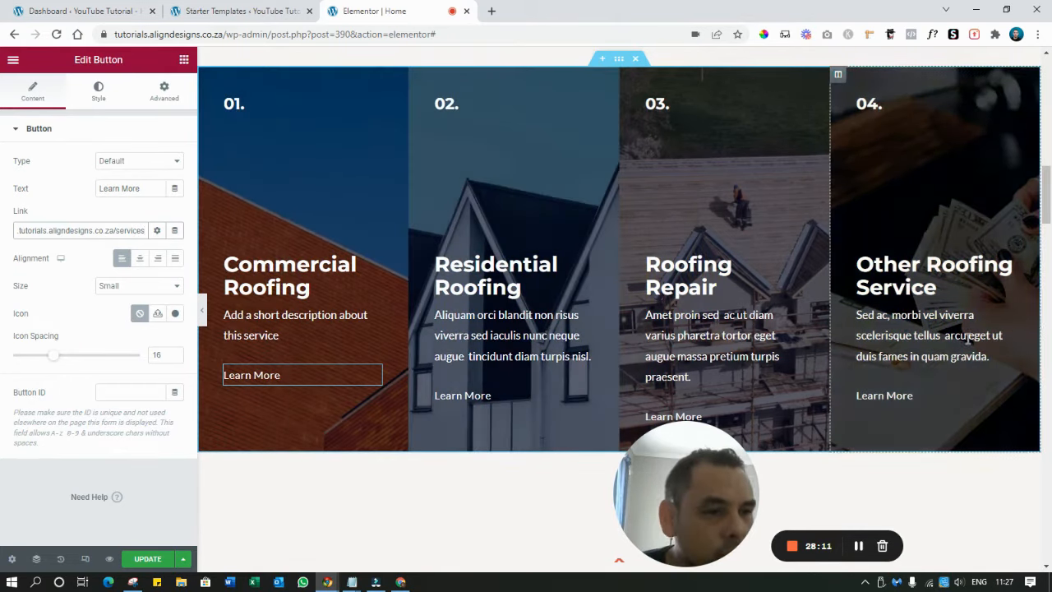
scroll(308, 246, up, 1)
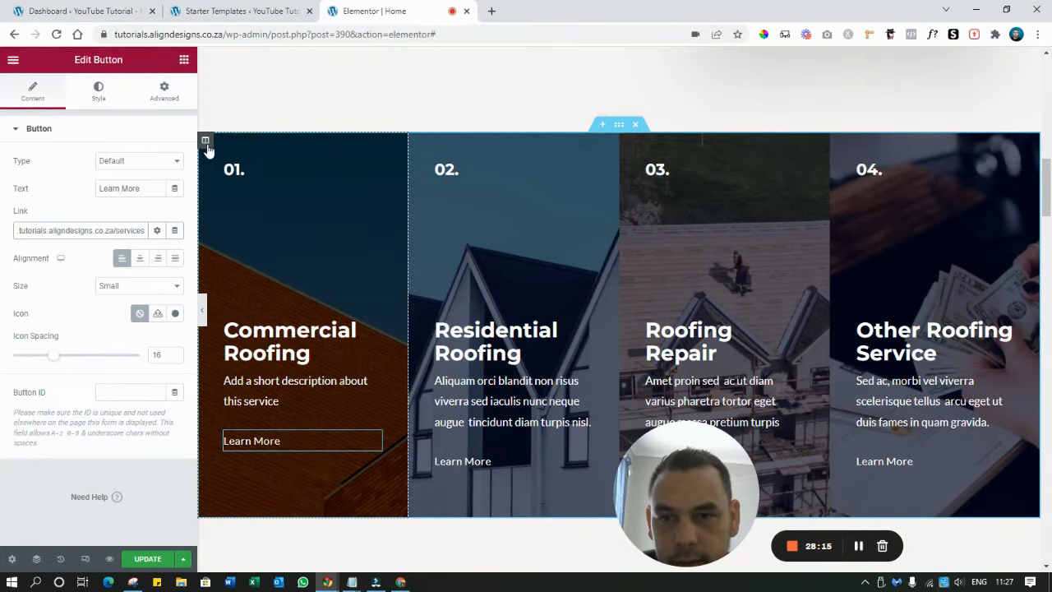
Upload images/service 1.jpg and set it as the Commercial Roofing column's background image
click(206, 142)
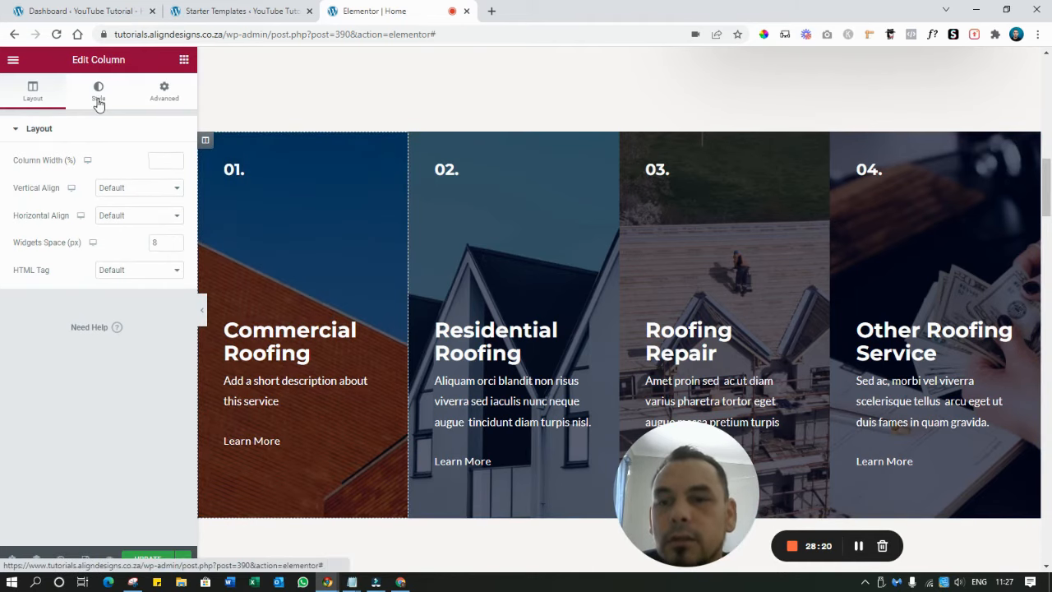
click(99, 101)
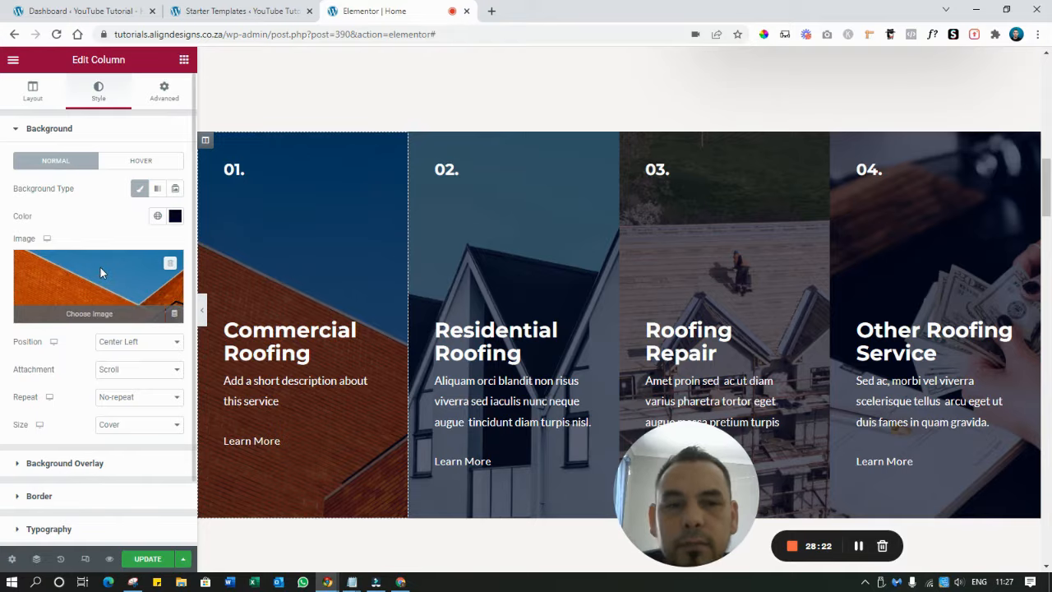
click(100, 268)
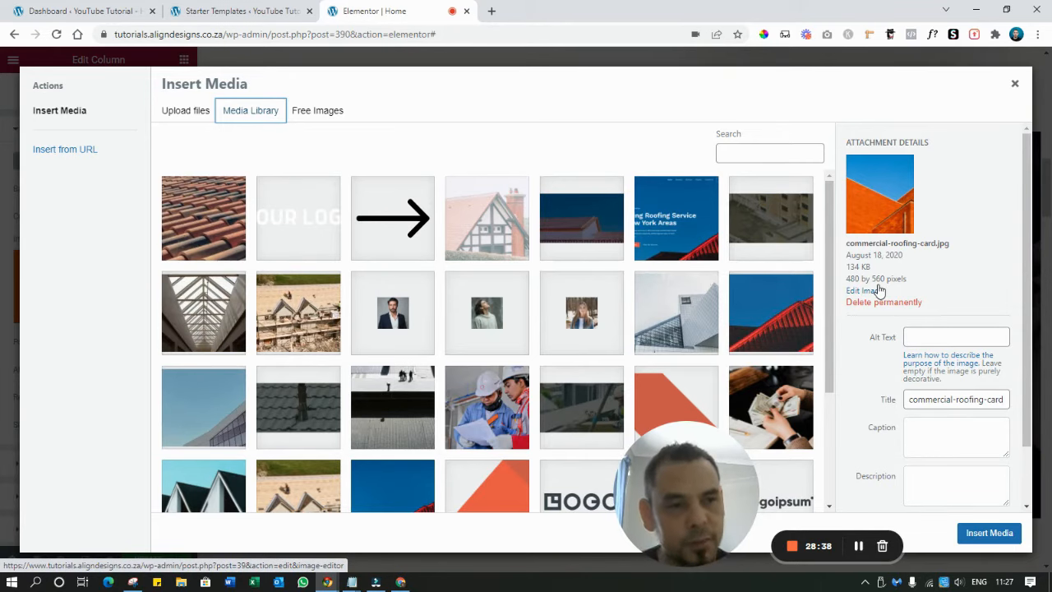
click(185, 113)
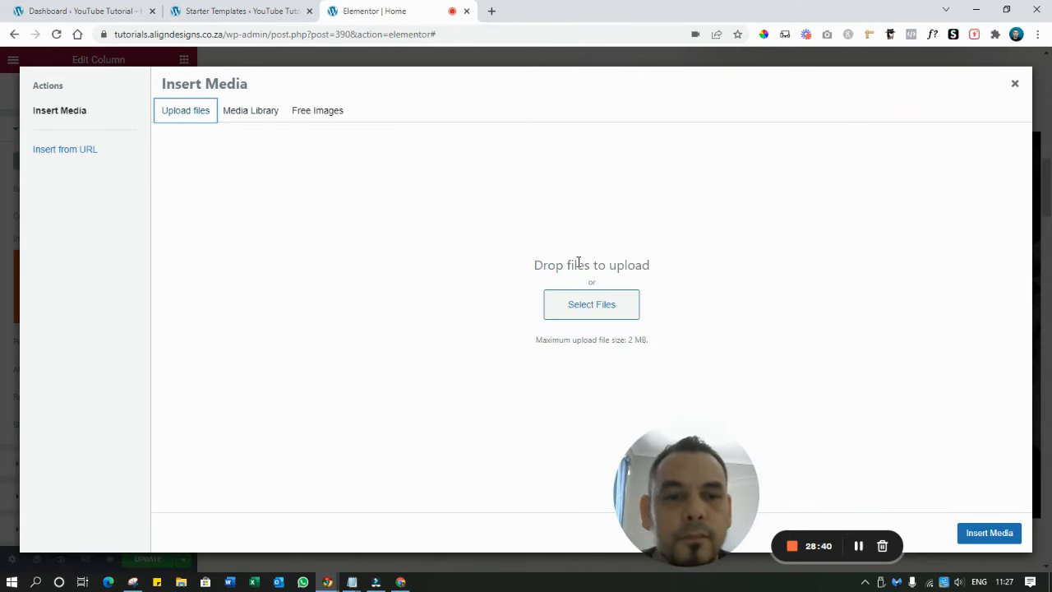
click(579, 304)
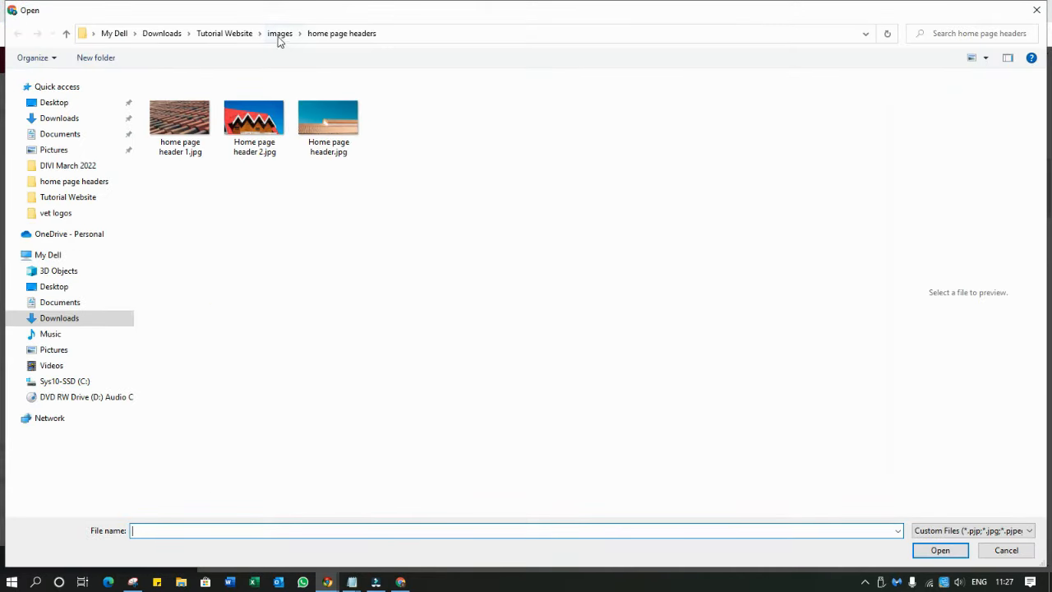
click(279, 37)
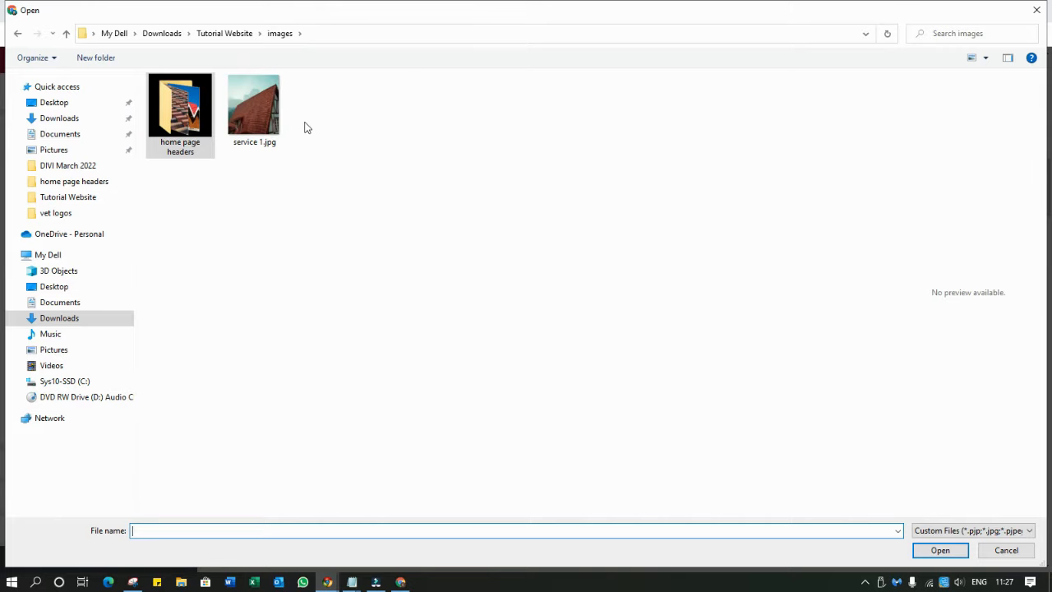
double_click(189, 128)
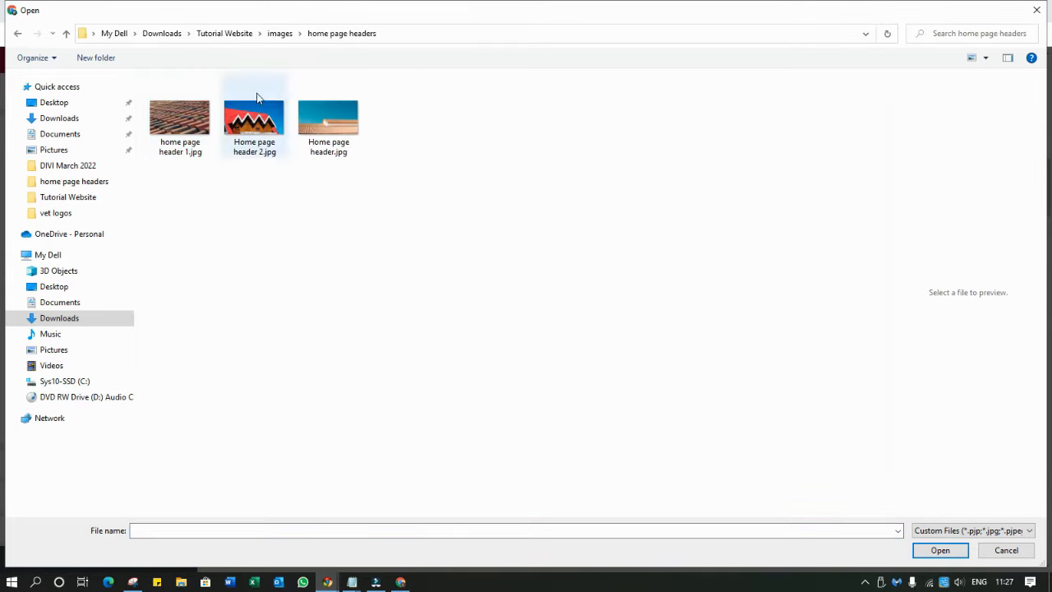
click(280, 35)
click(225, 34)
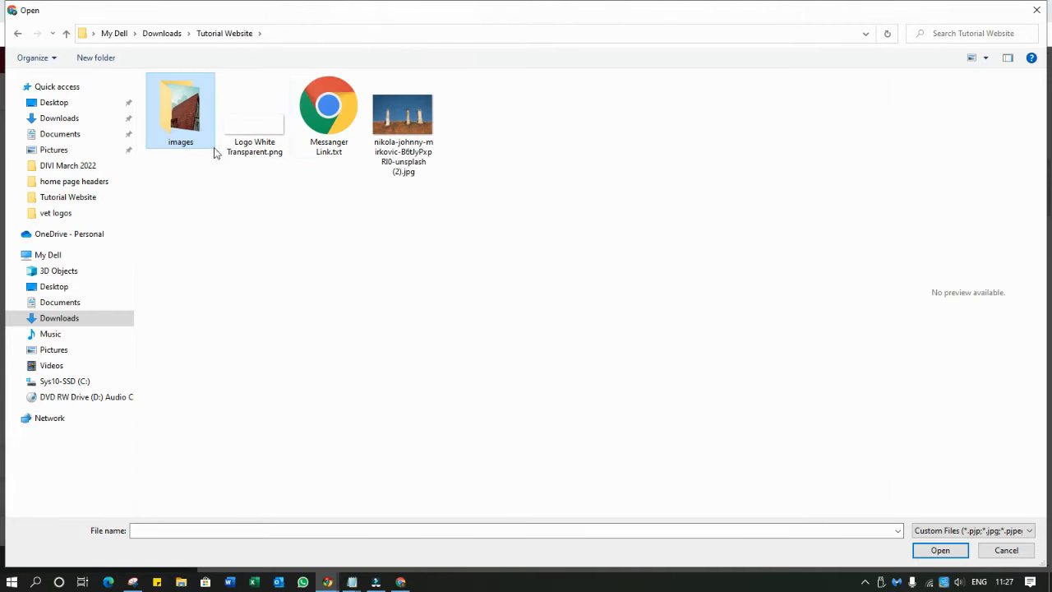
double_click(186, 145)
double_click(246, 136)
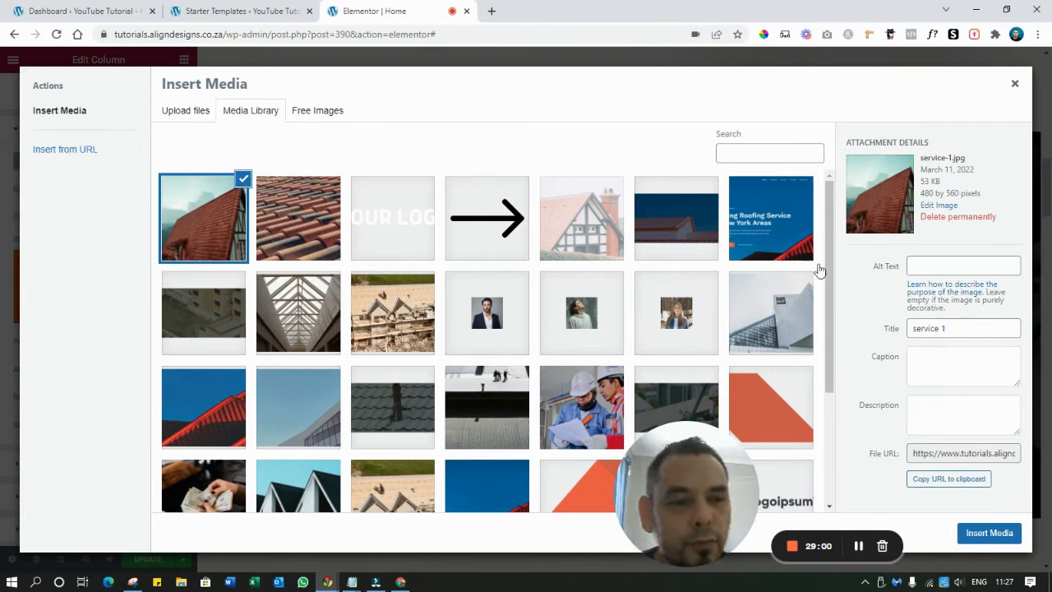
click(976, 533)
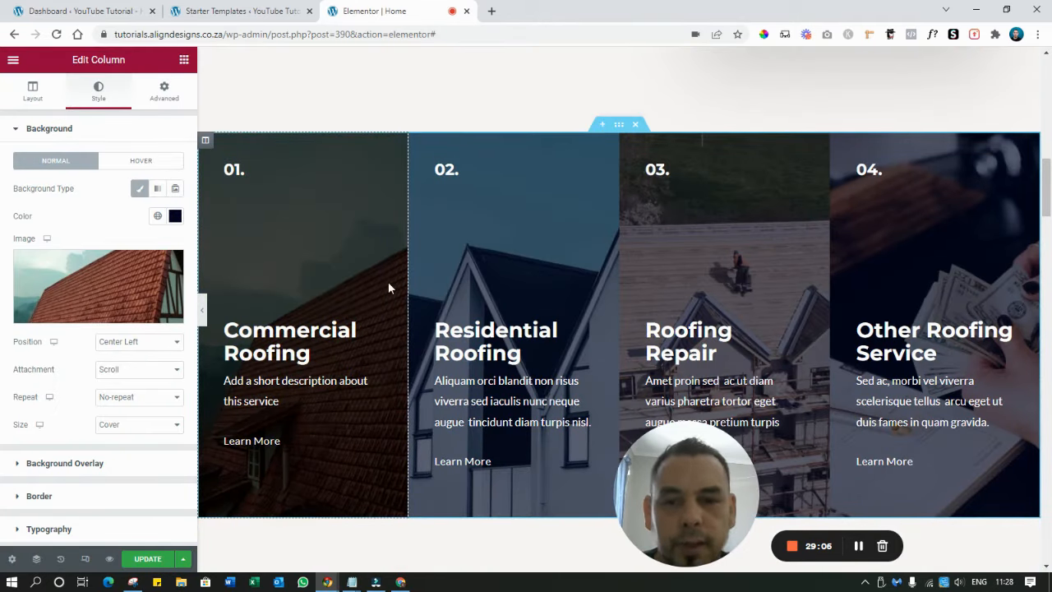
Add a single-column section above the service columns and show the widgets list
scroll(520, 267, down, 5)
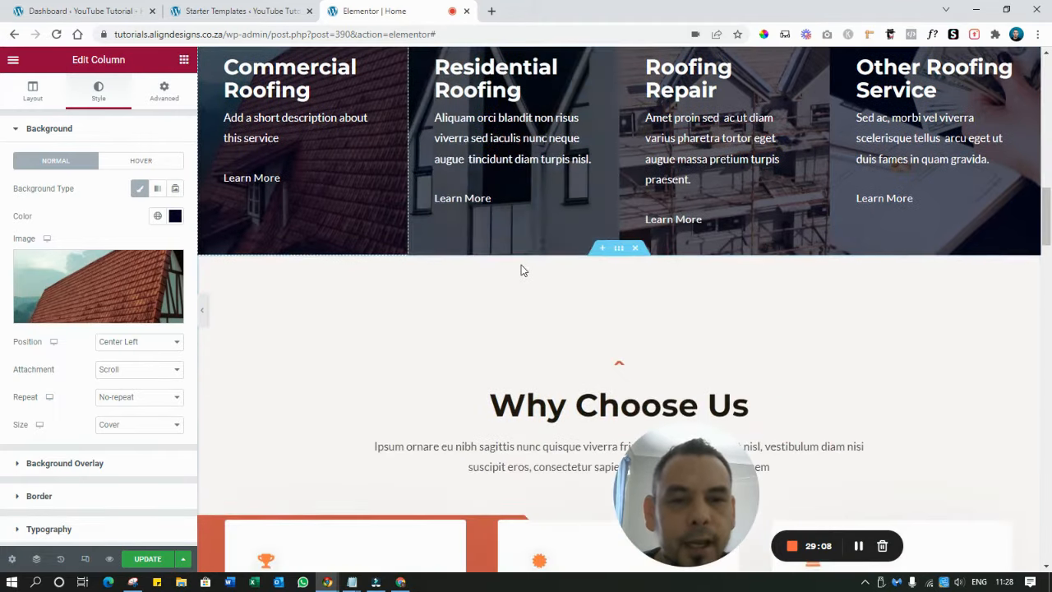
scroll(525, 267, up, 6)
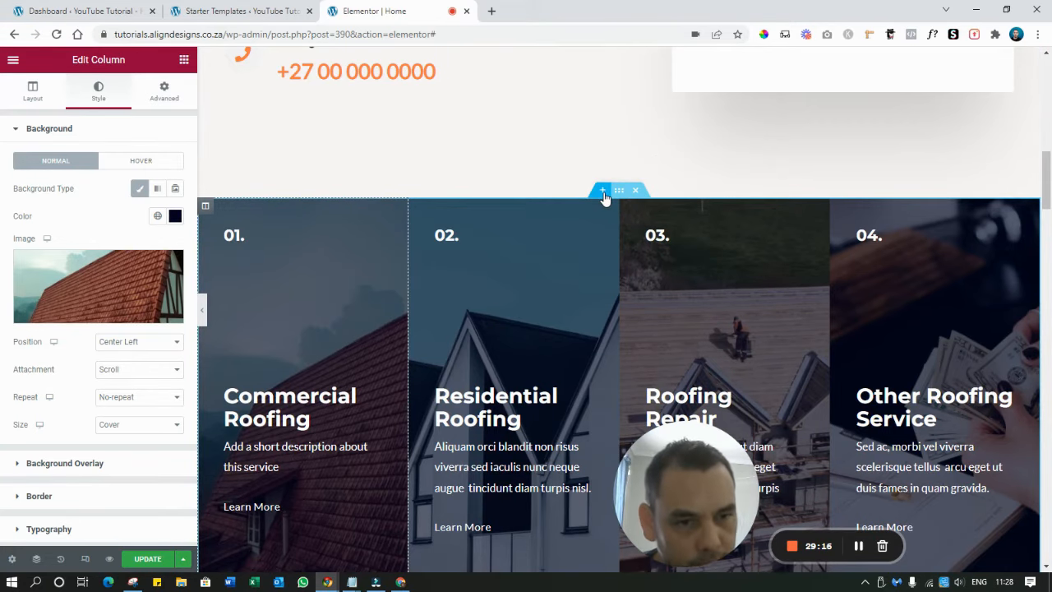
click(604, 193)
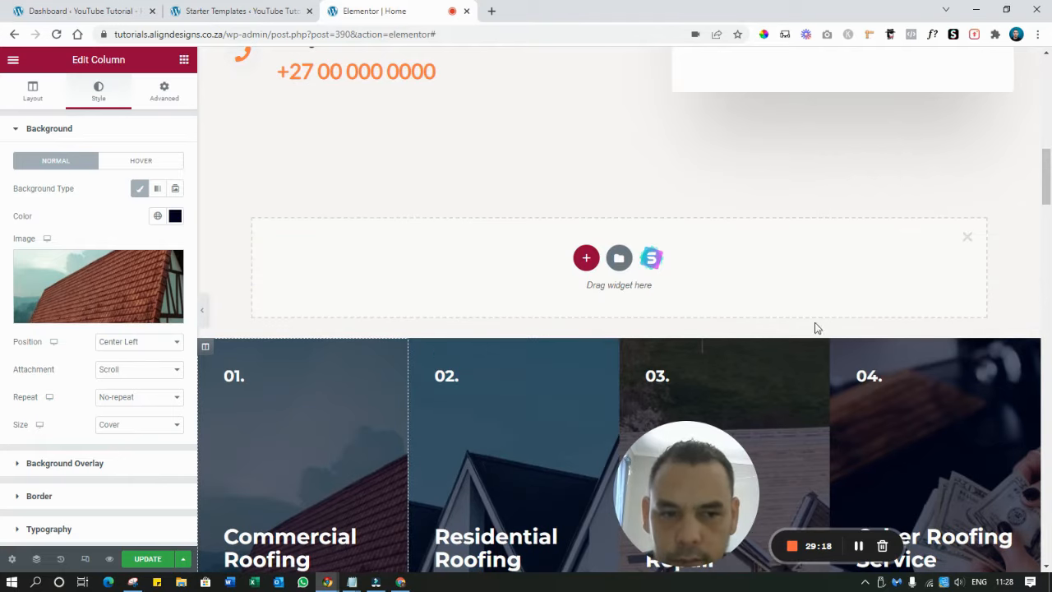
click(586, 257)
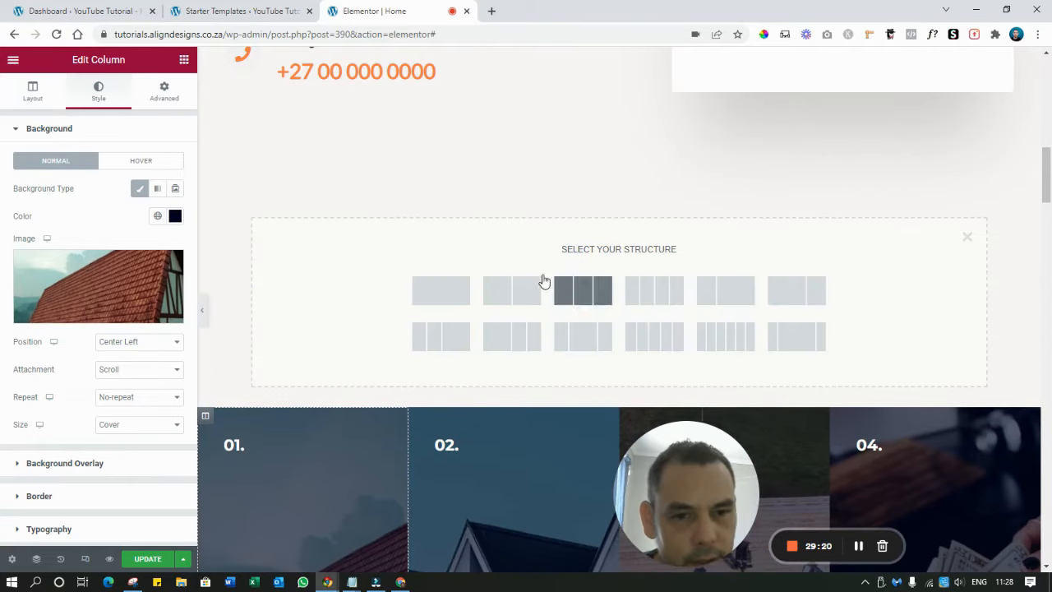
click(435, 297)
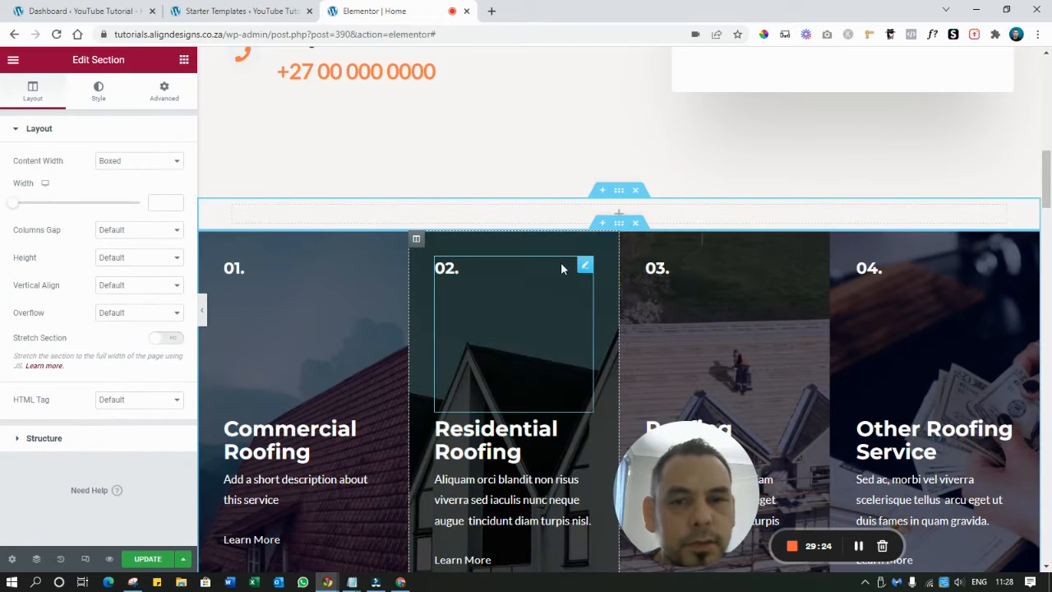
click(621, 215)
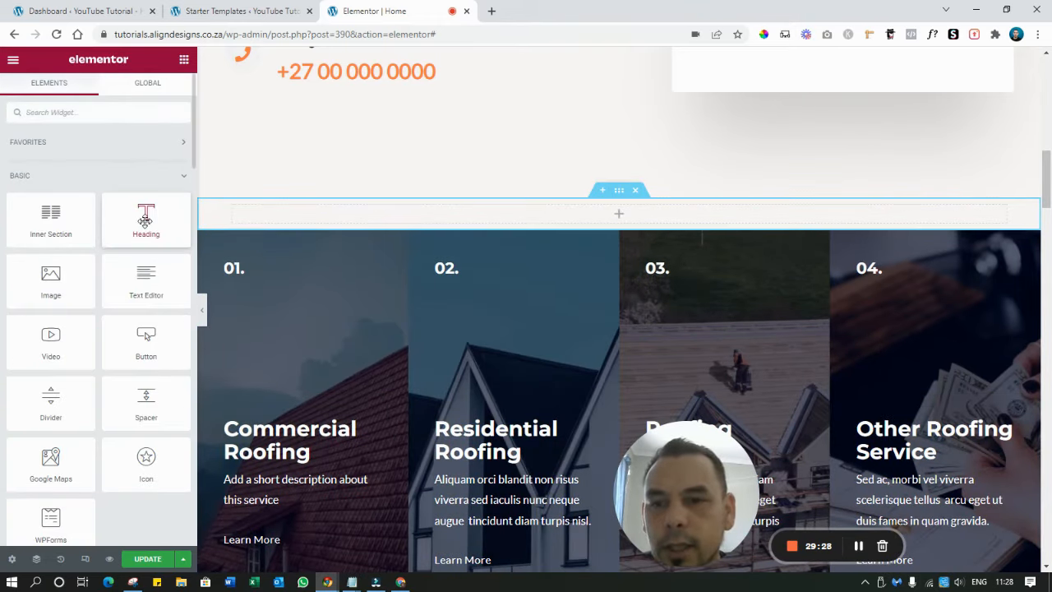
Place a centred 'Our Services' heading widget in the new empty section
drag(146, 218, 611, 210)
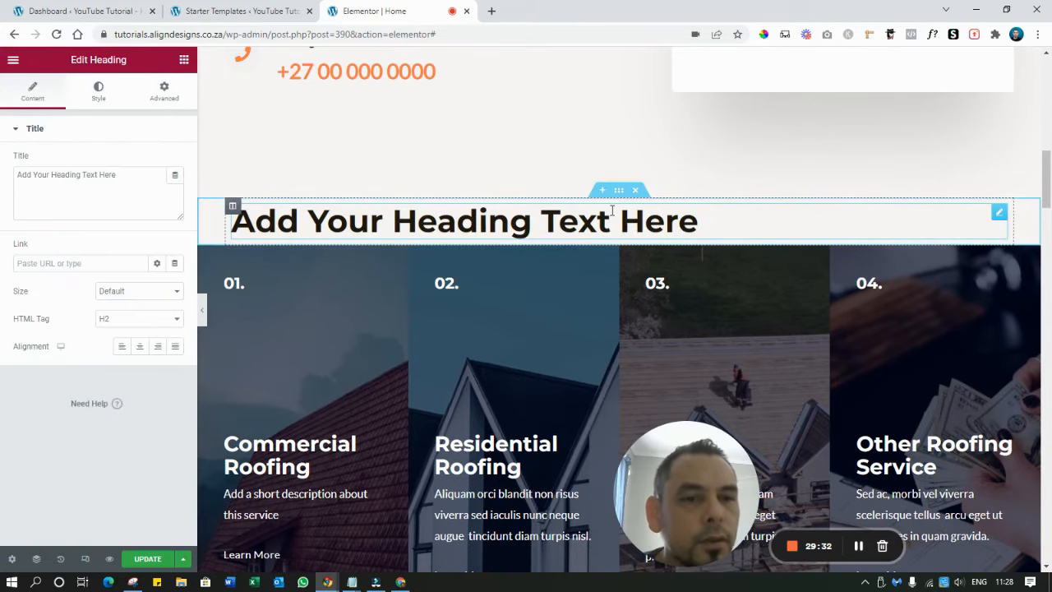
triple_click(620, 215)
text(O)
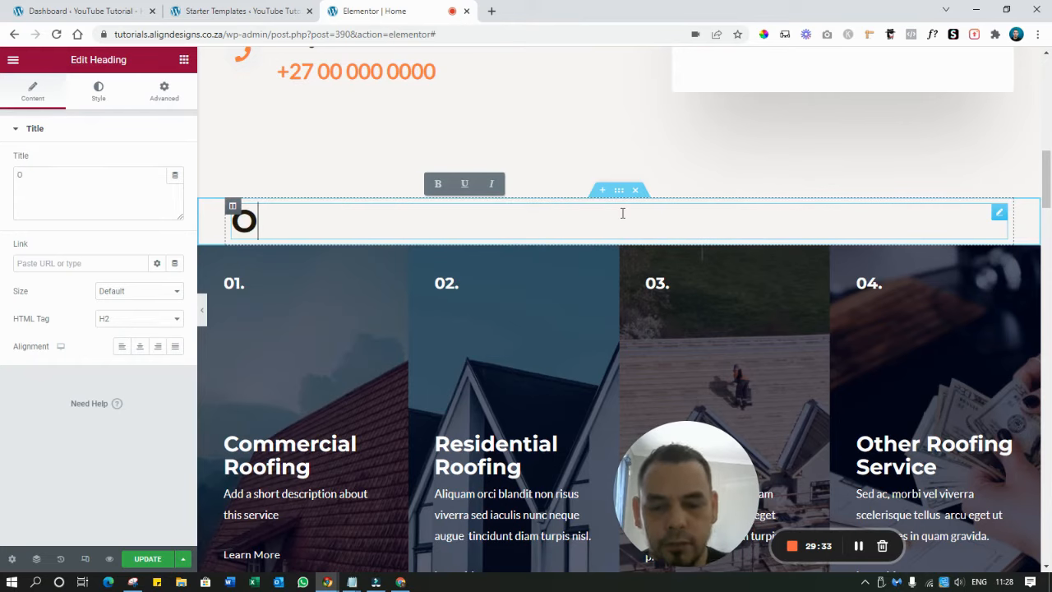
text(ur Servic)
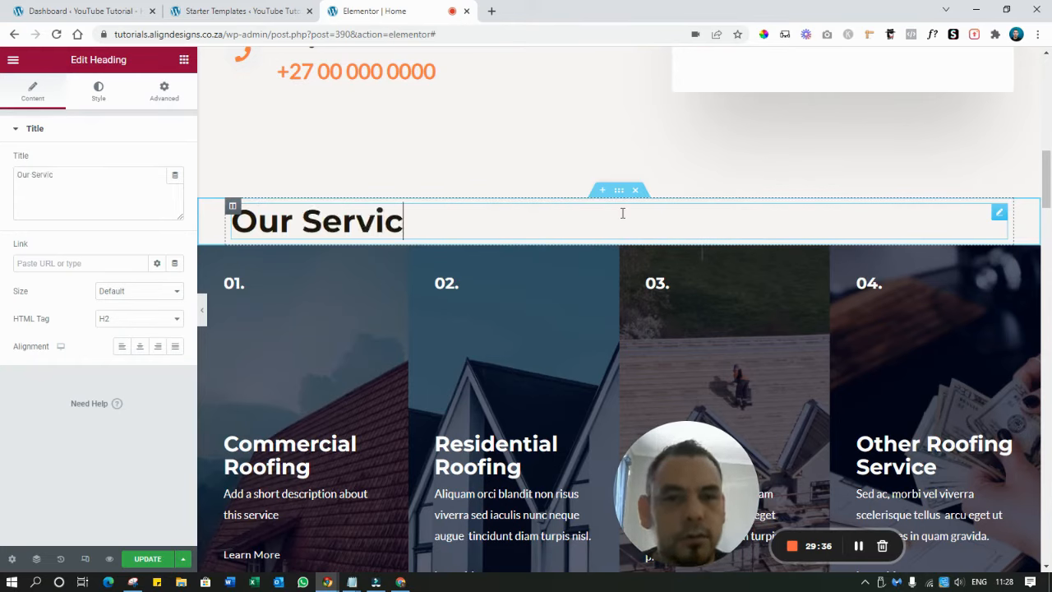
text(es)
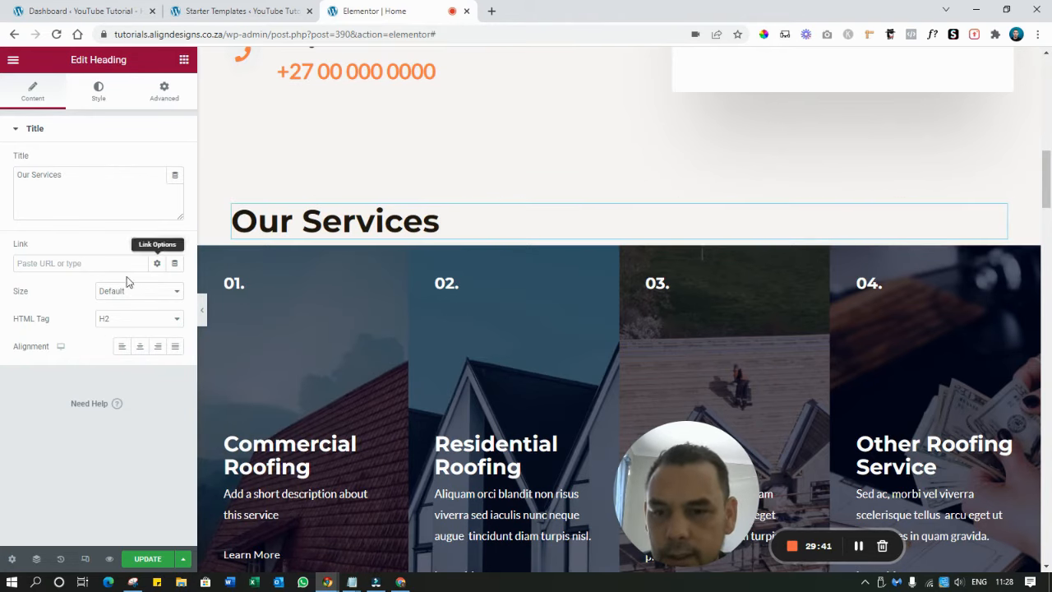
click(140, 347)
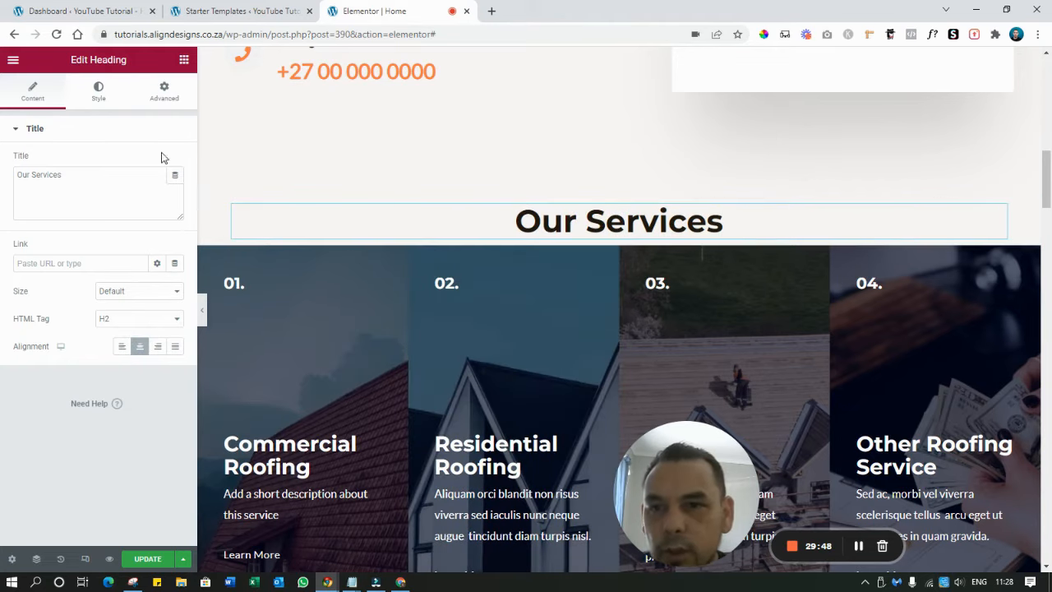
Unlink the heading's padding and set its bottom padding to 30
click(163, 92)
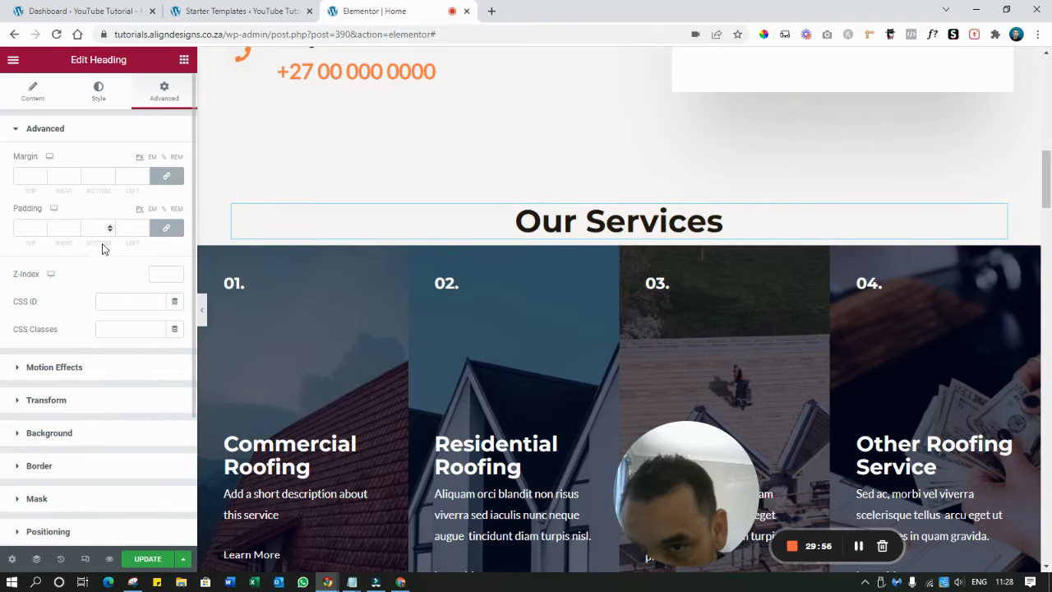
click(166, 228)
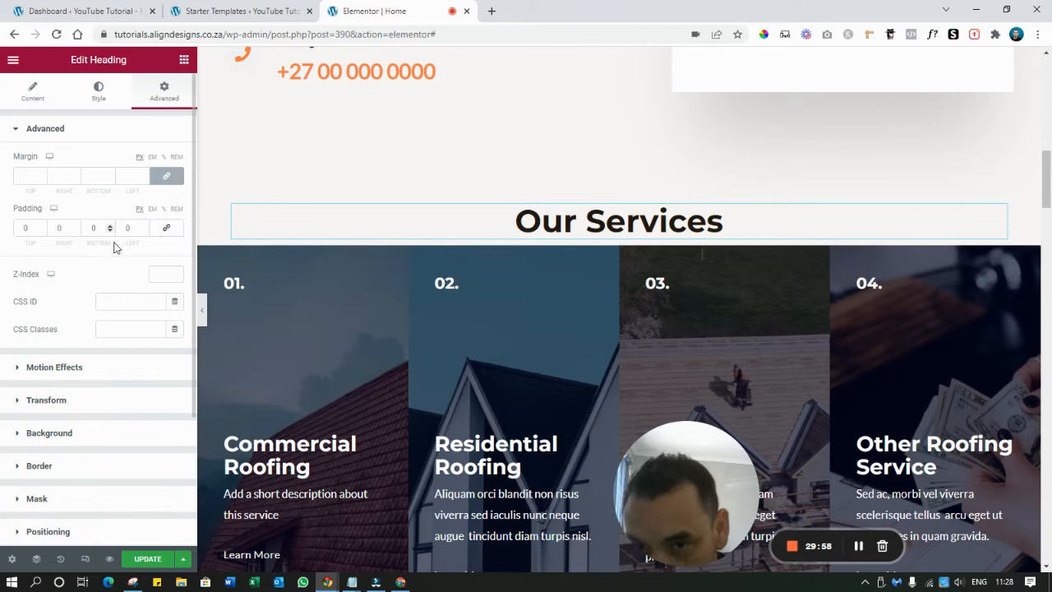
click(91, 227)
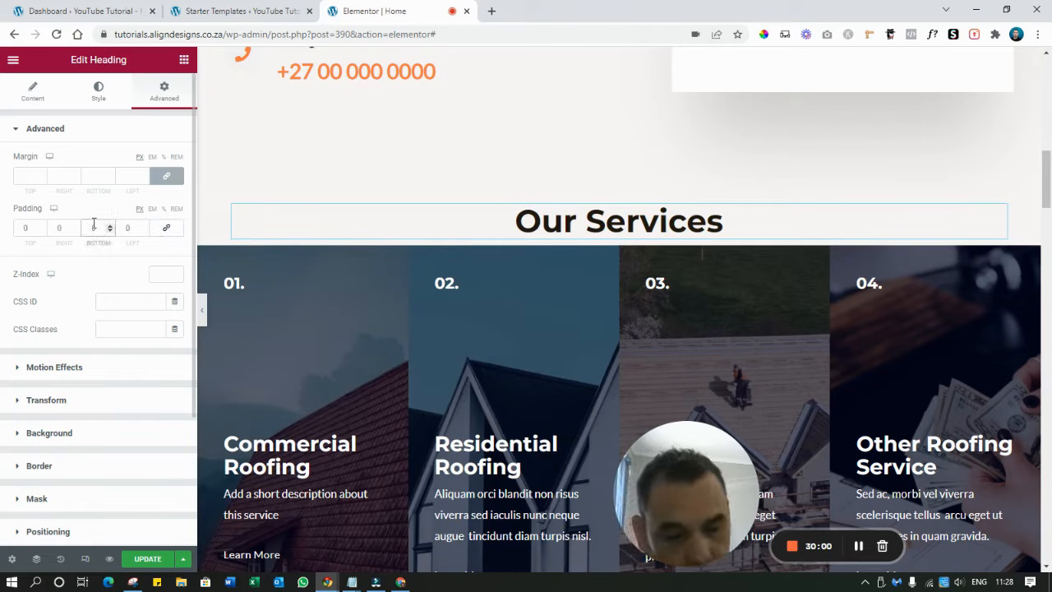
text(30)
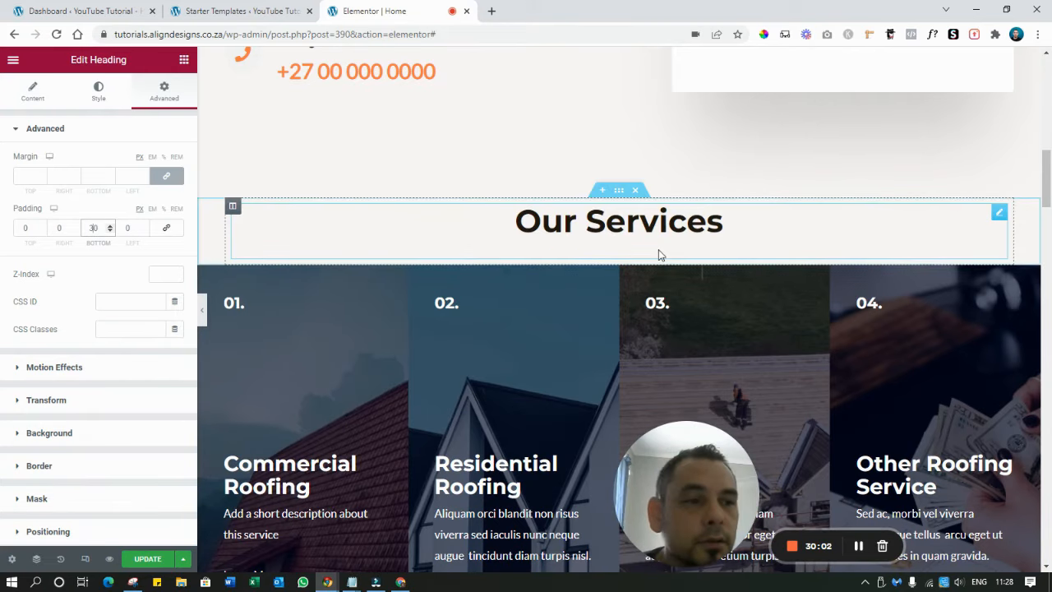
scroll(845, 173, down, 1)
scroll(846, 173, up, 3)
scroll(843, 174, down, 2)
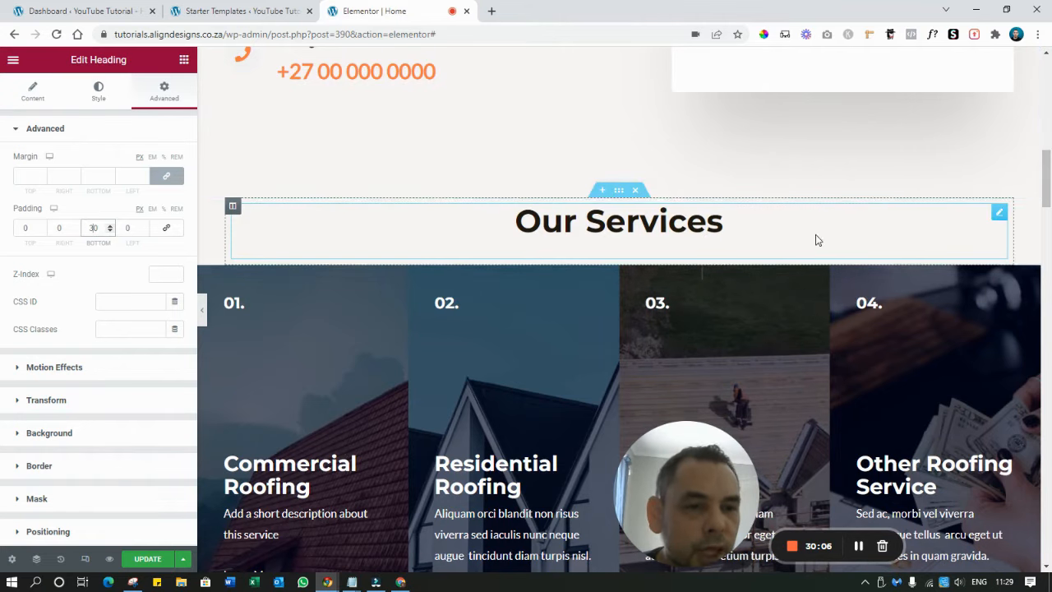
scroll(803, 176, down, 3)
scroll(802, 175, down, 7)
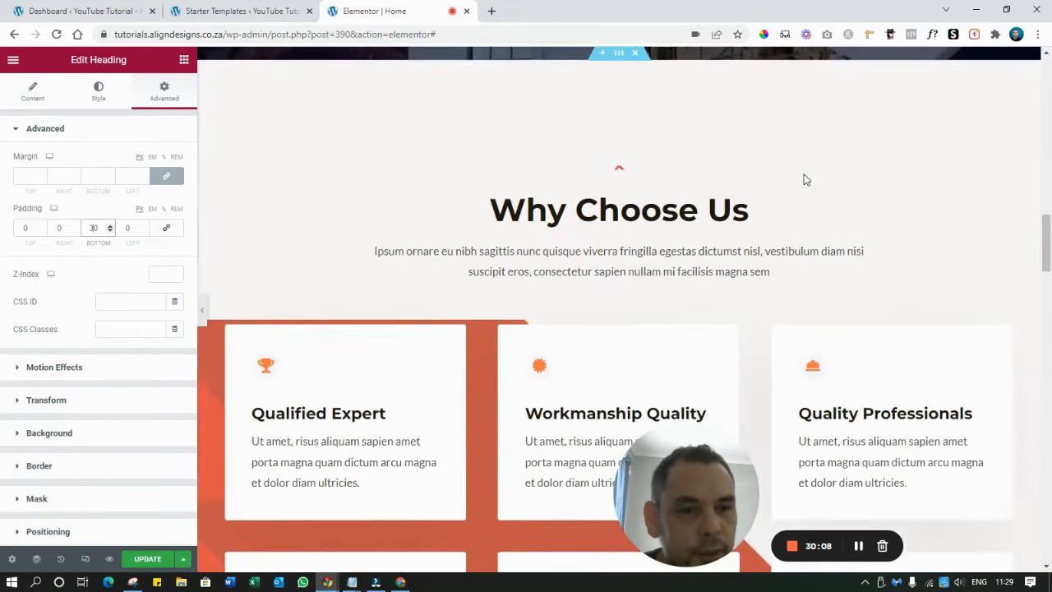
scroll(805, 177, up, 2)
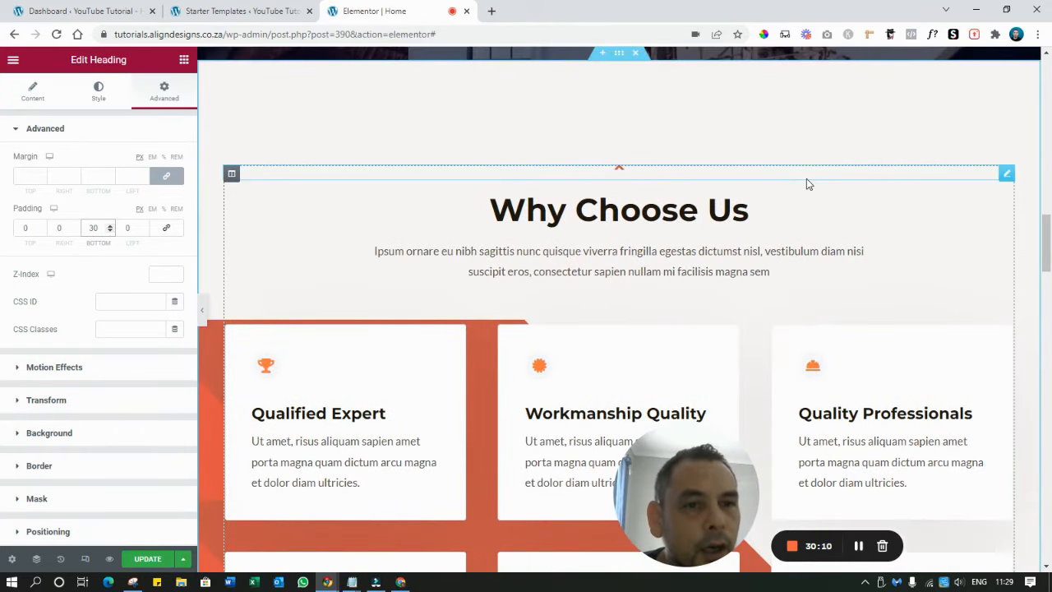
Change the Why Choose Us paragraph to 'Short description saying why you are awesome'
scroll(787, 196, down, 1)
scroll(787, 197, up, 2)
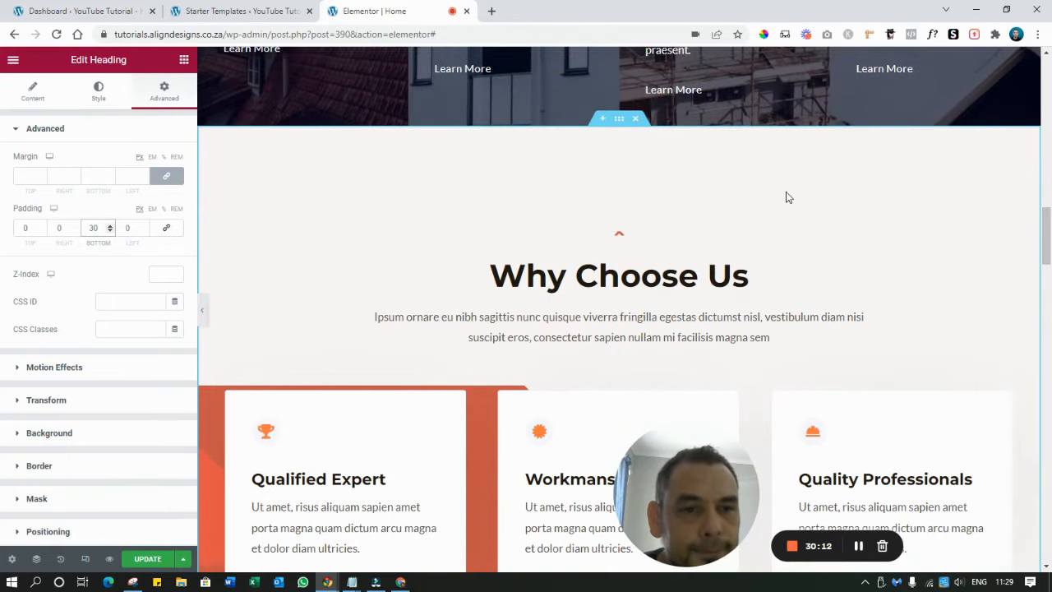
click(736, 274)
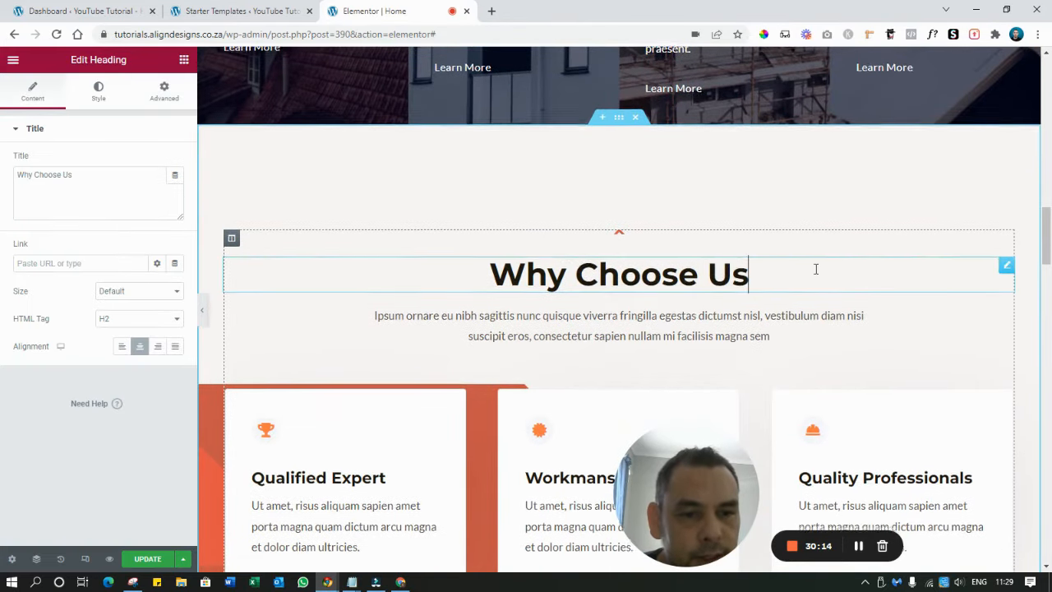
scroll(715, 230, down, 3)
click(652, 185)
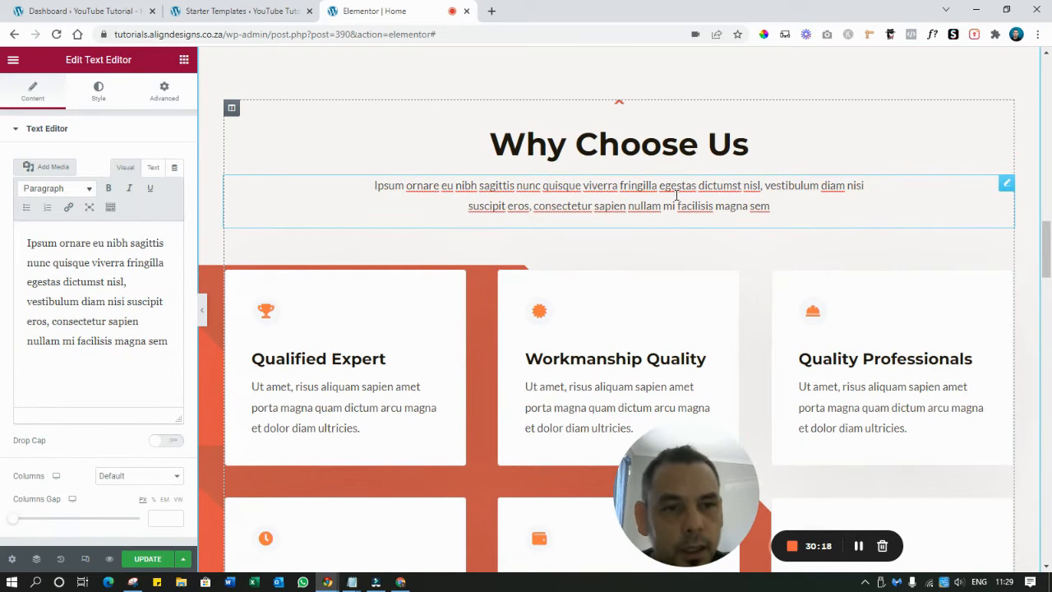
triple_click(677, 194)
text(Short Des)
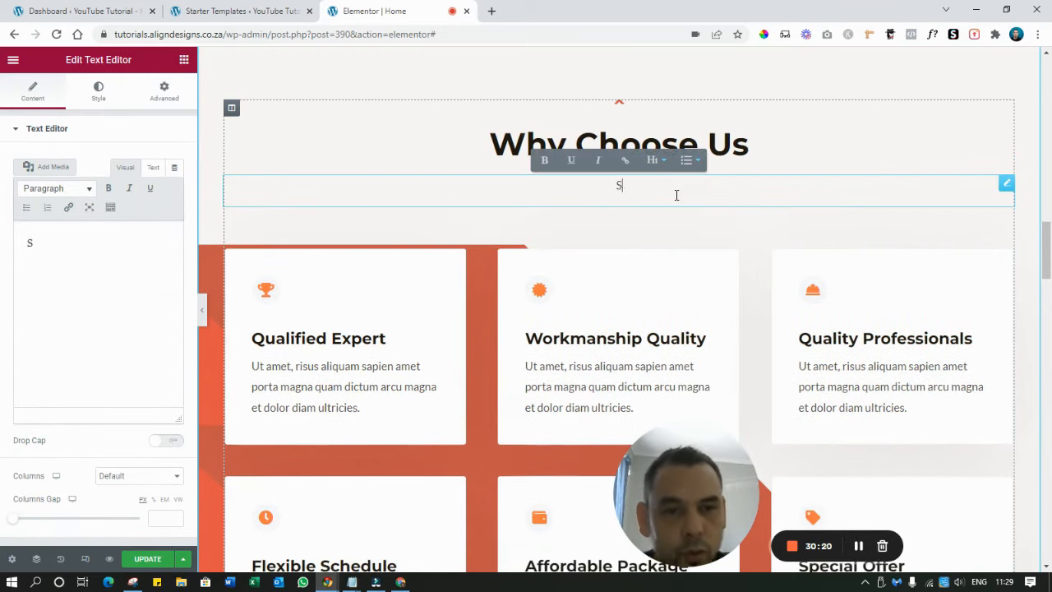
key(BackSpace)
key(BackSpace)
key(BackSpace)
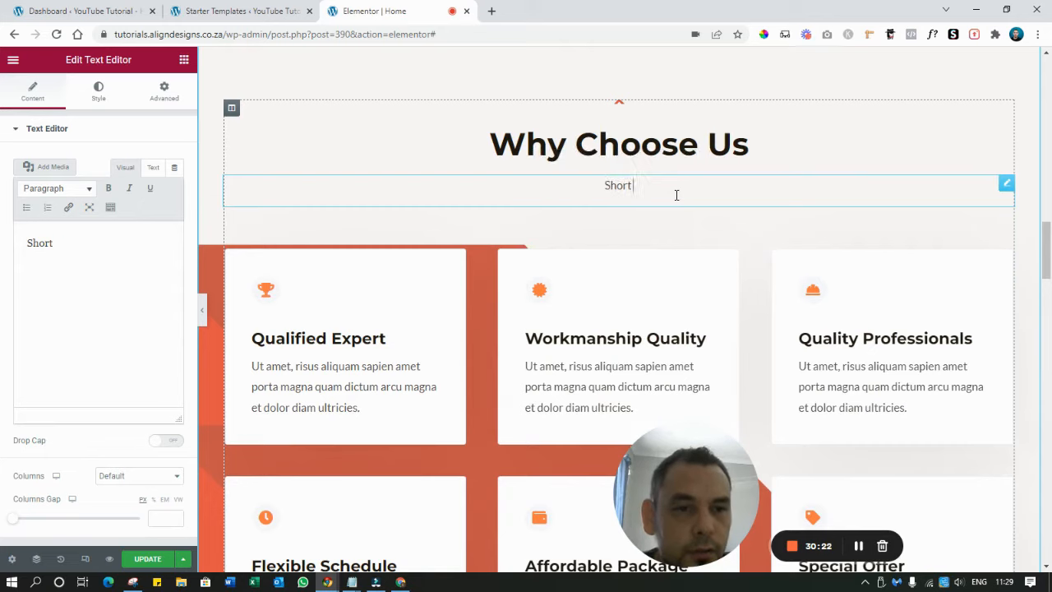
text(description)
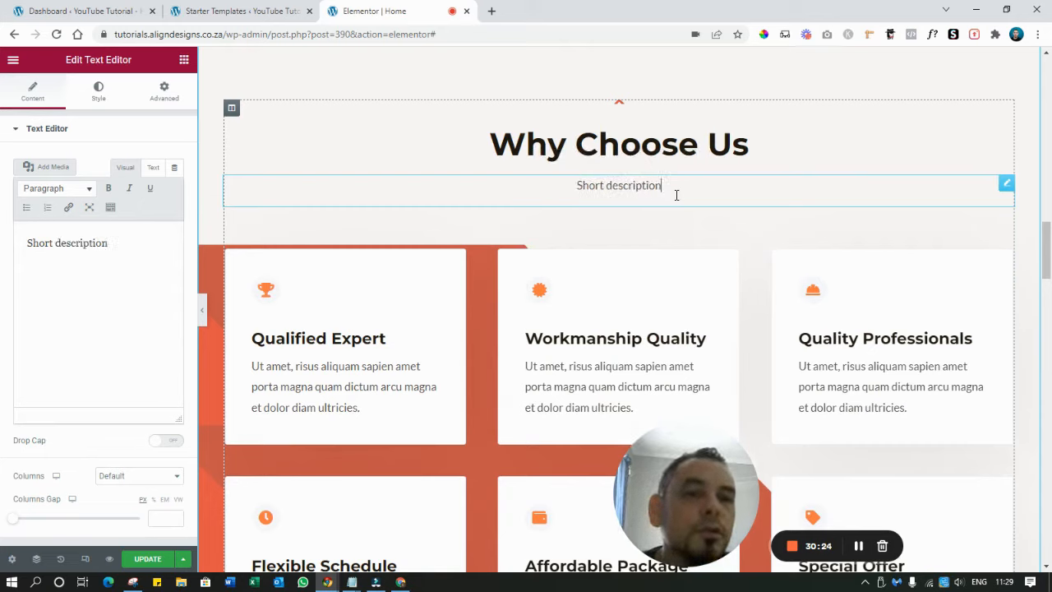
text( saying why)
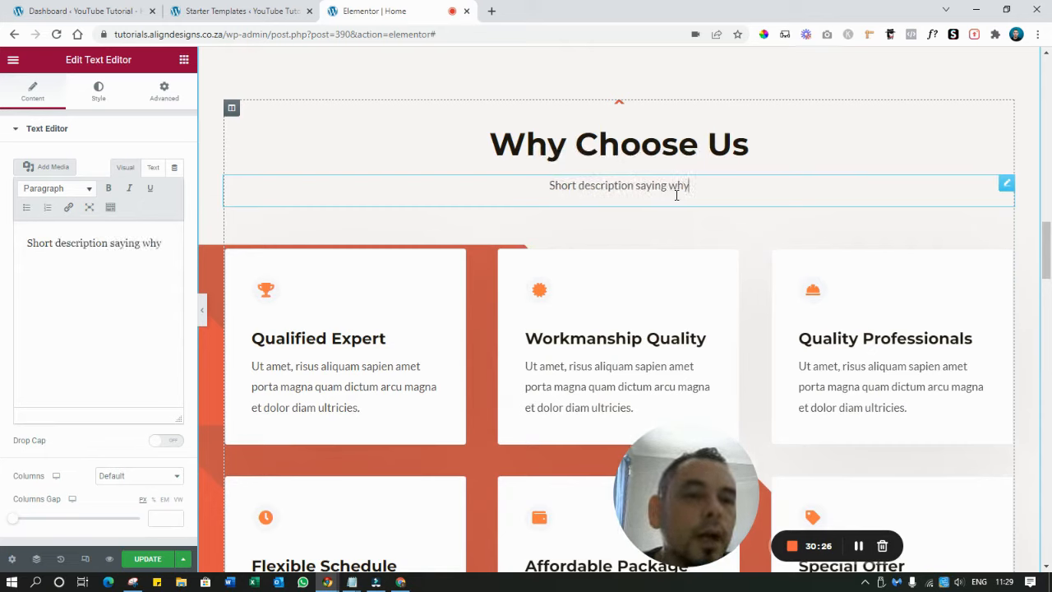
text( you are awesome)
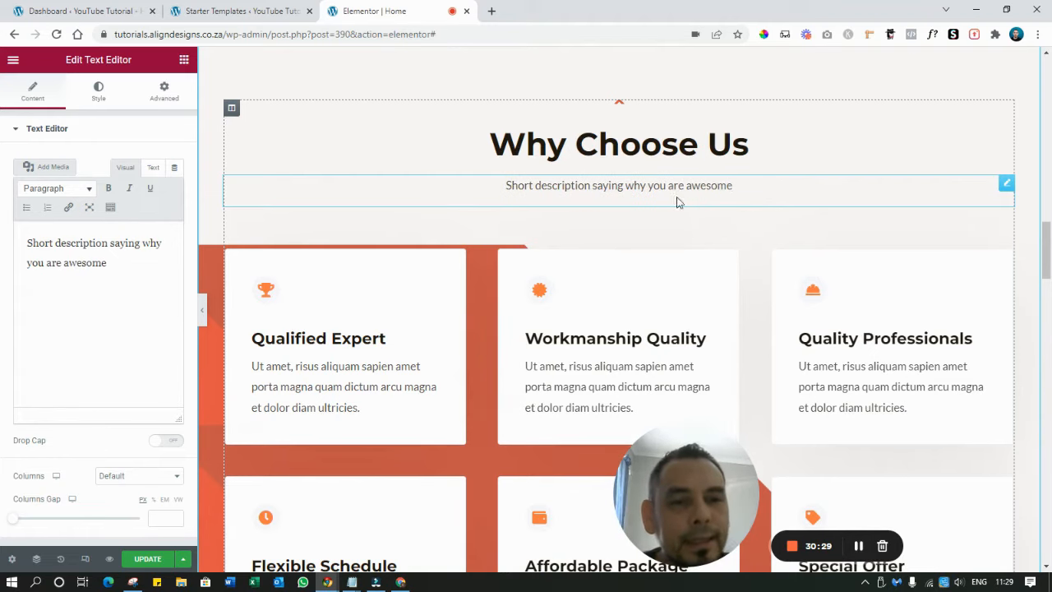
scroll(678, 202, down, 2)
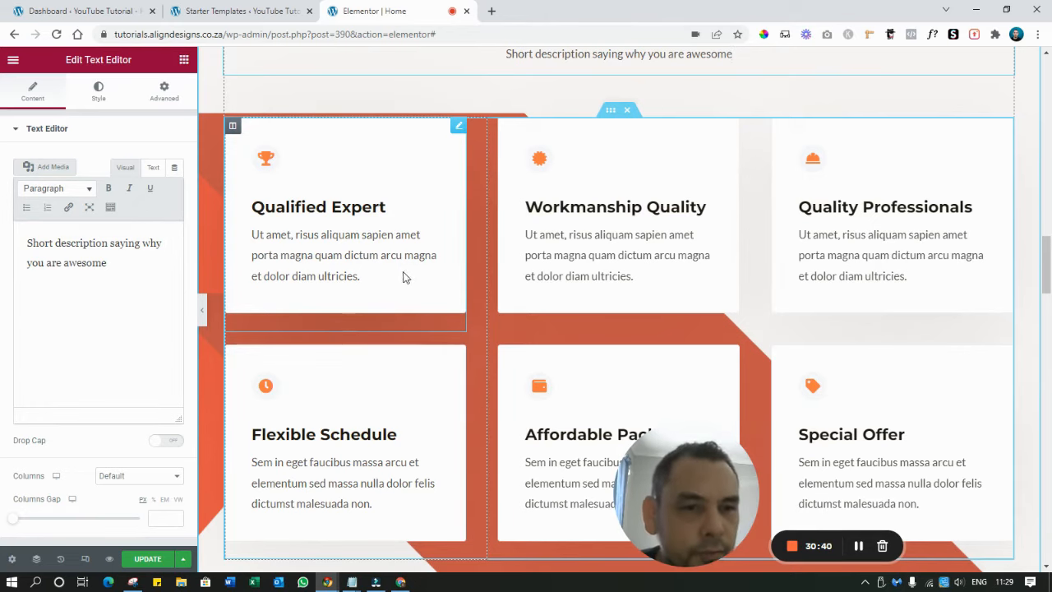
drag(1046, 238, 1047, 257)
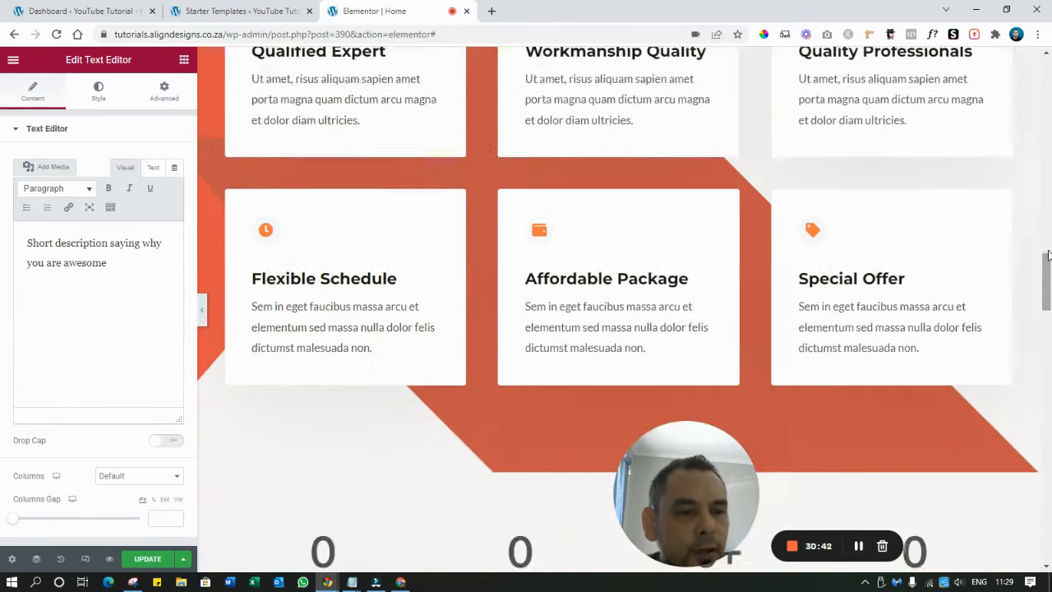
scroll(955, 237, down, 5)
scroll(353, 312, up, 2)
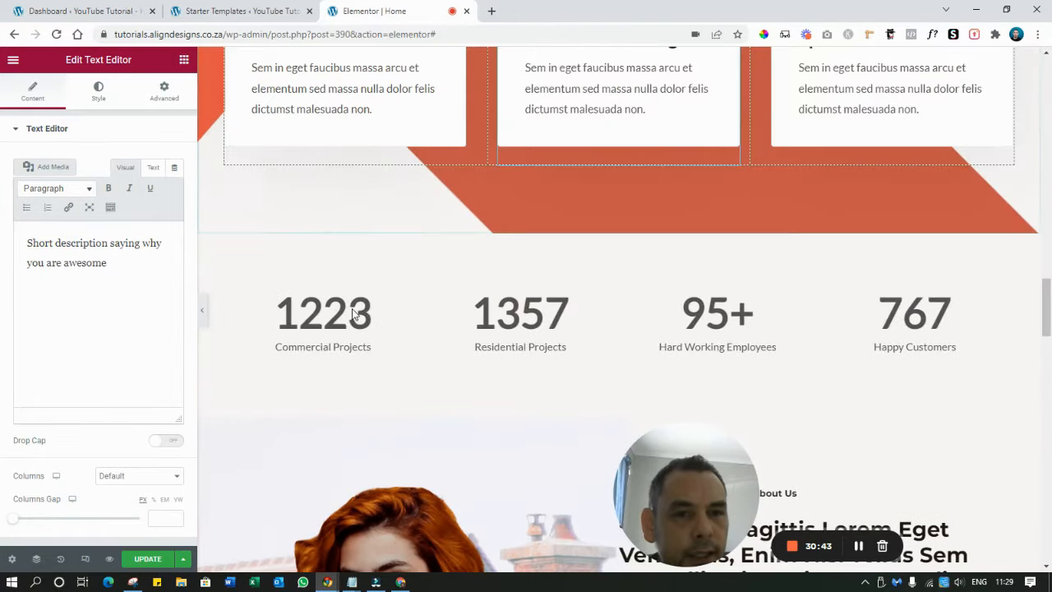
scroll(486, 324, up, 3)
scroll(486, 325, down, 2)
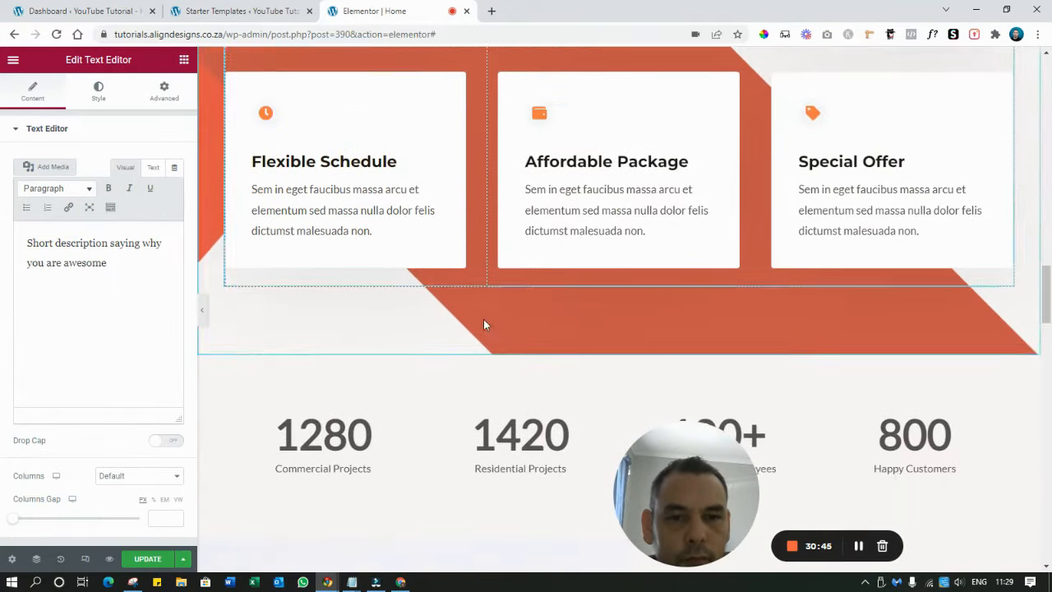
scroll(483, 325, up, 5)
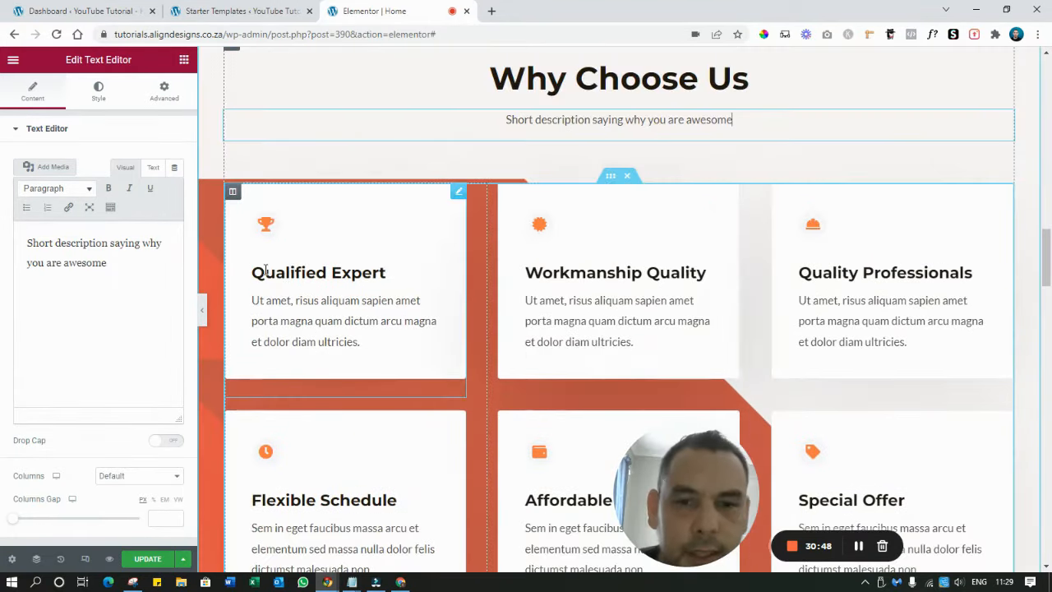
click(308, 279)
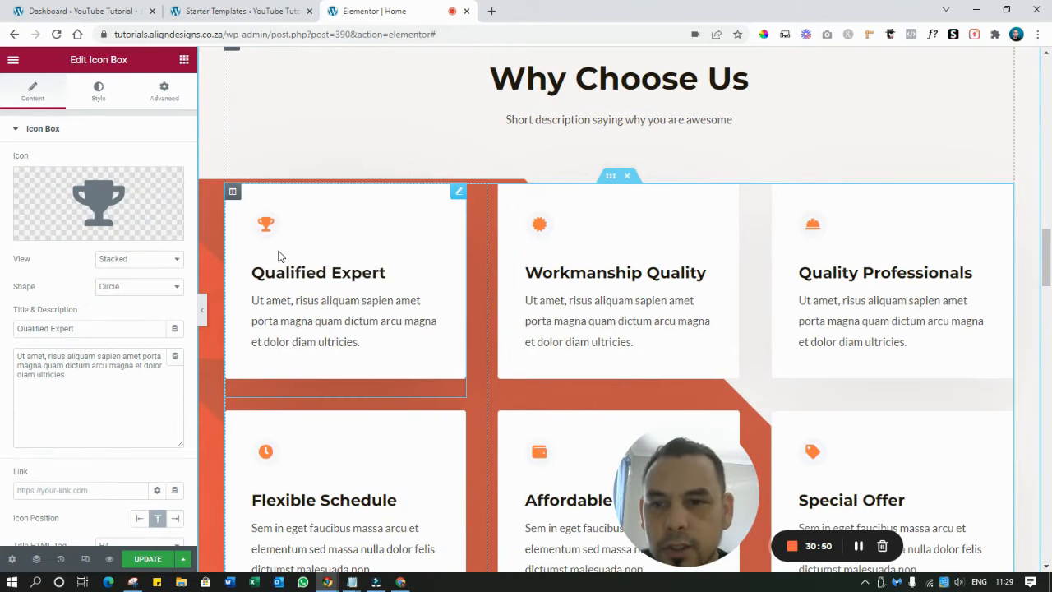
mouse_move(119, 213)
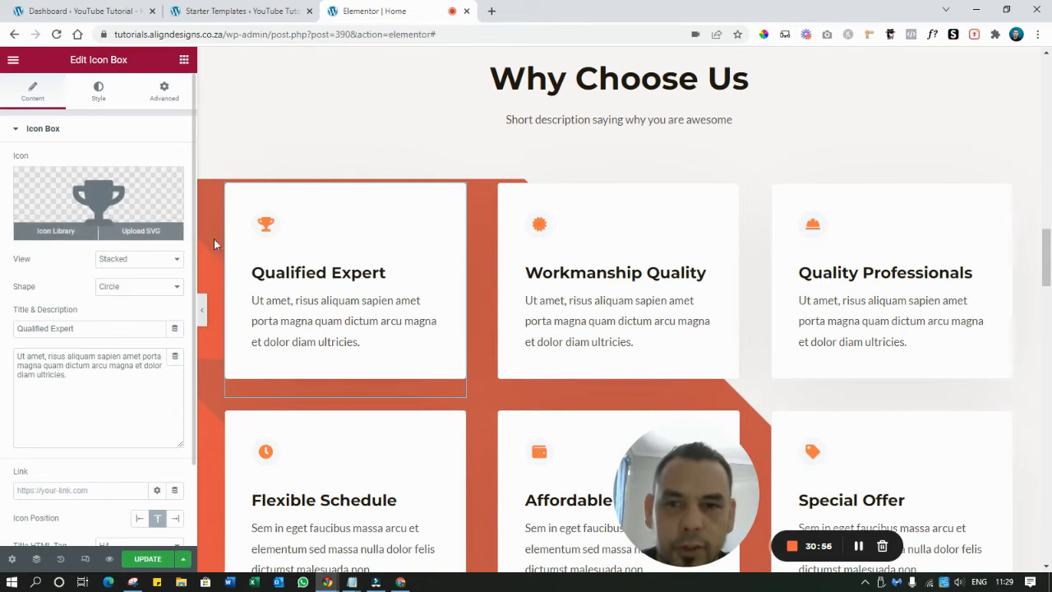
click(347, 134)
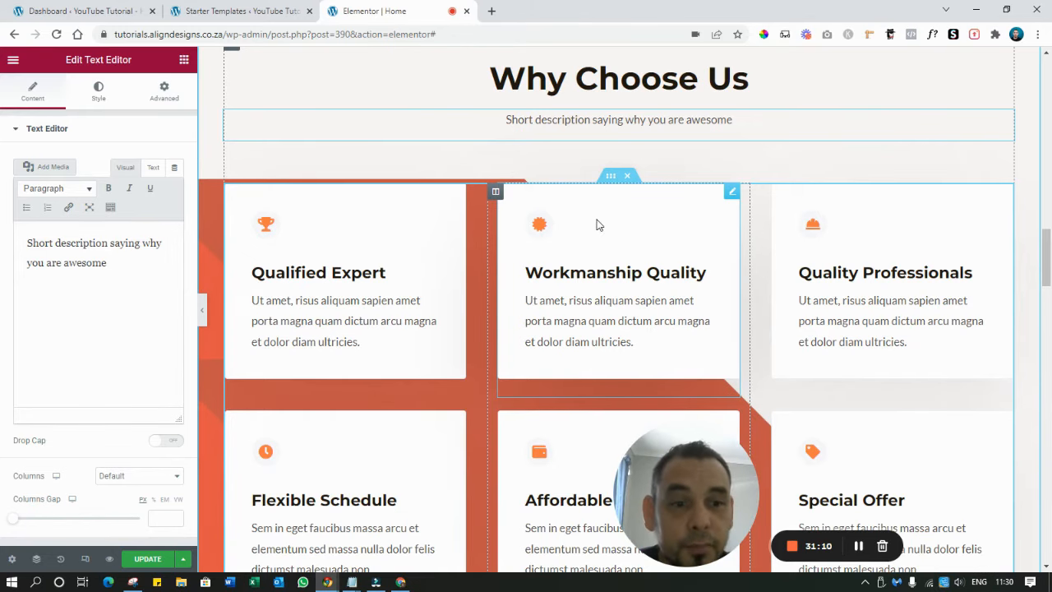
scroll(599, 225, down, 9)
scroll(580, 169, up, 2)
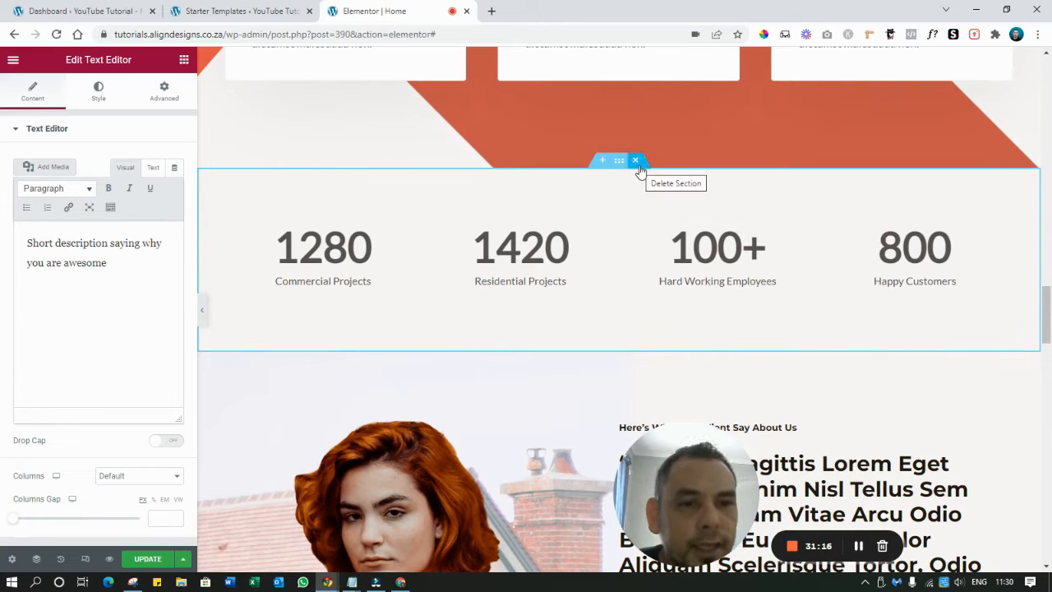
Set the Commercial Projects counter to 300 and Residential Projects to 200
click(324, 264)
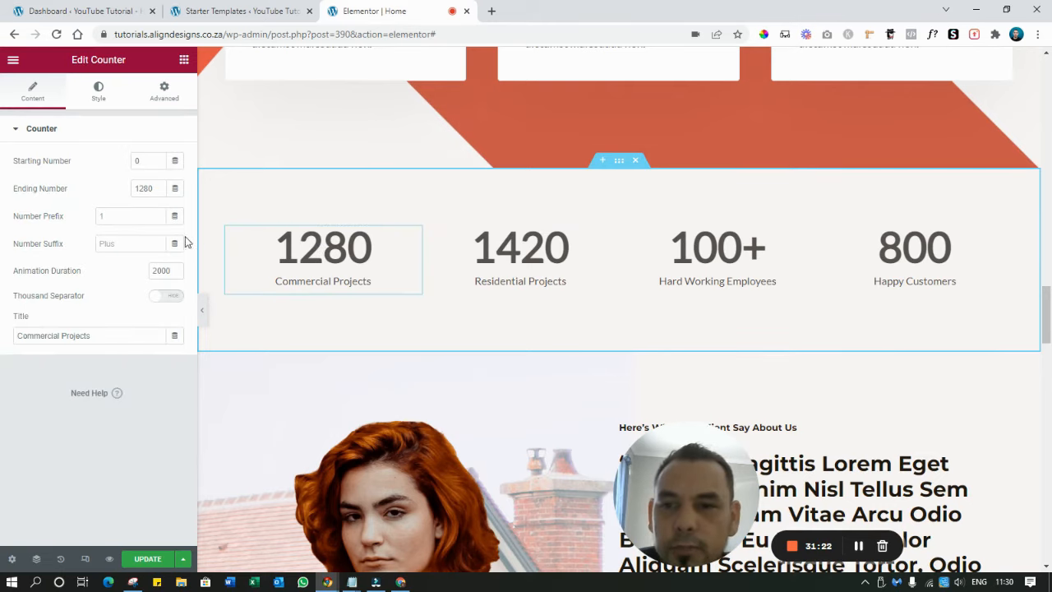
double_click(145, 187)
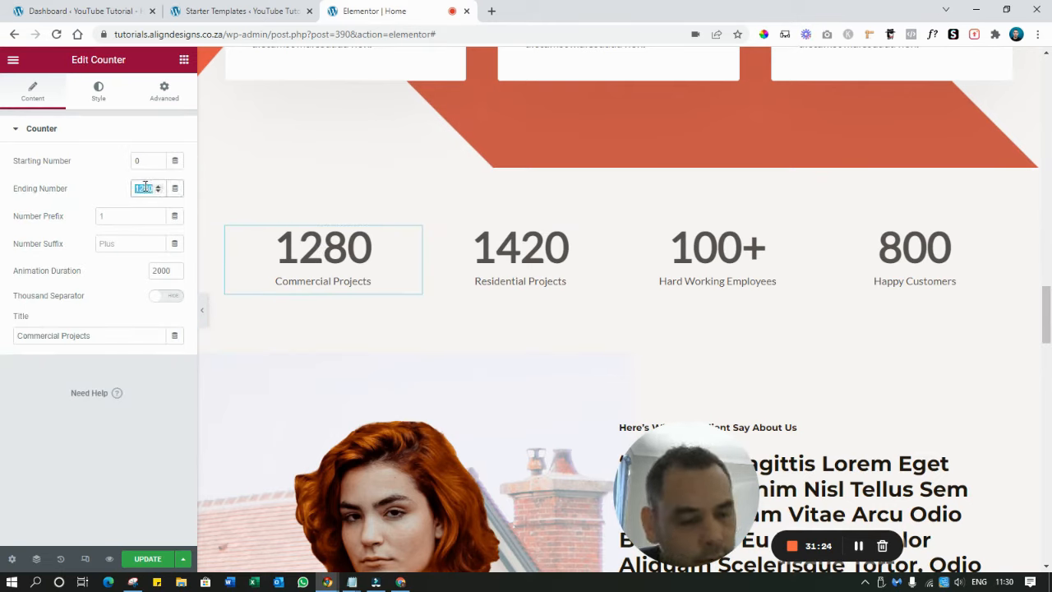
text(300)
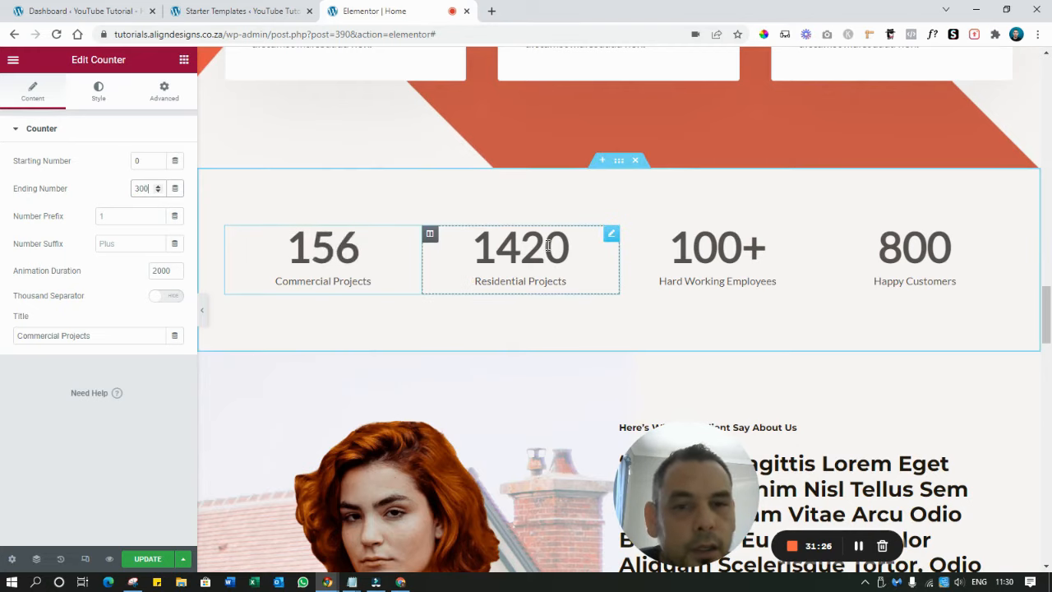
click(530, 239)
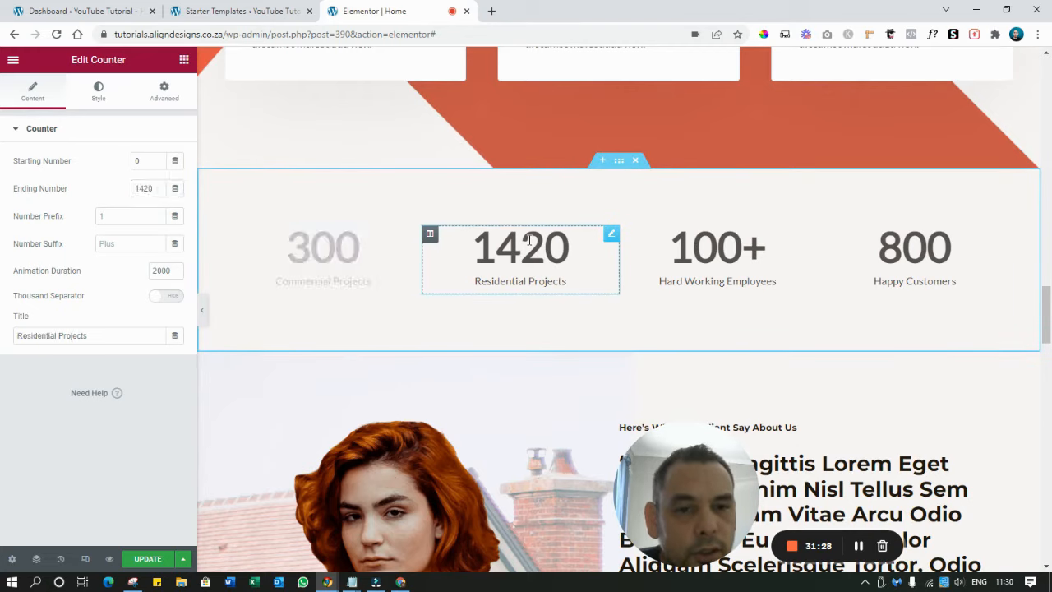
double_click(133, 188)
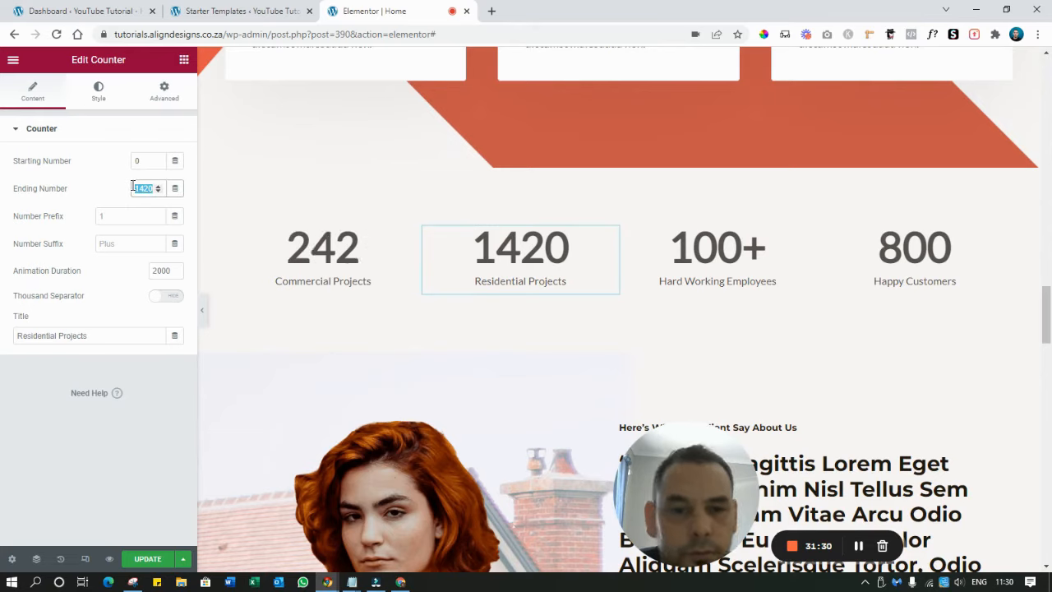
text(200)
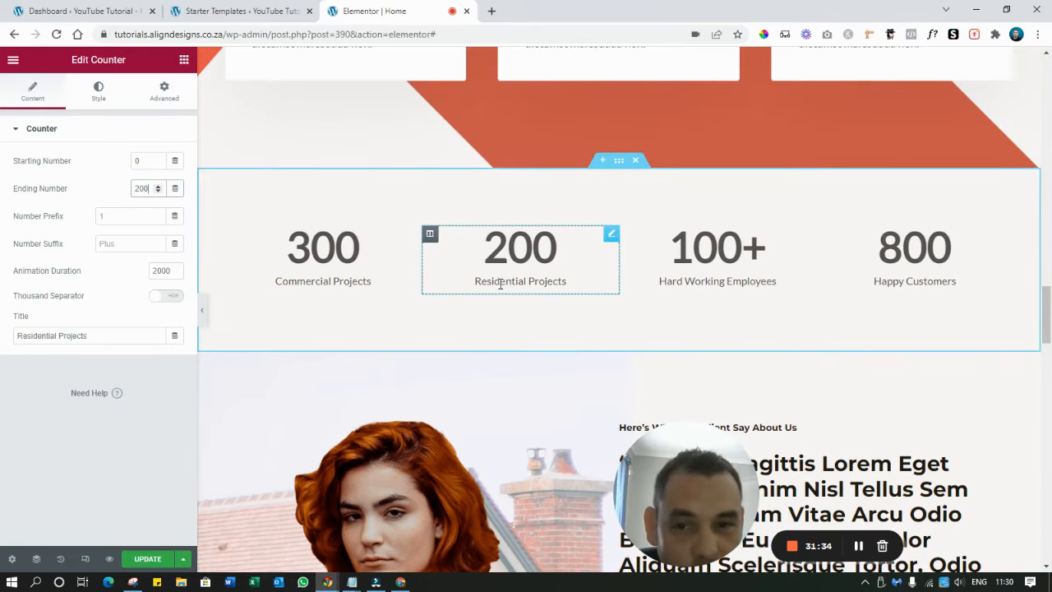
Type 'something else' in the Residential Projects title and set Hard Working Employees to 200
click(527, 283)
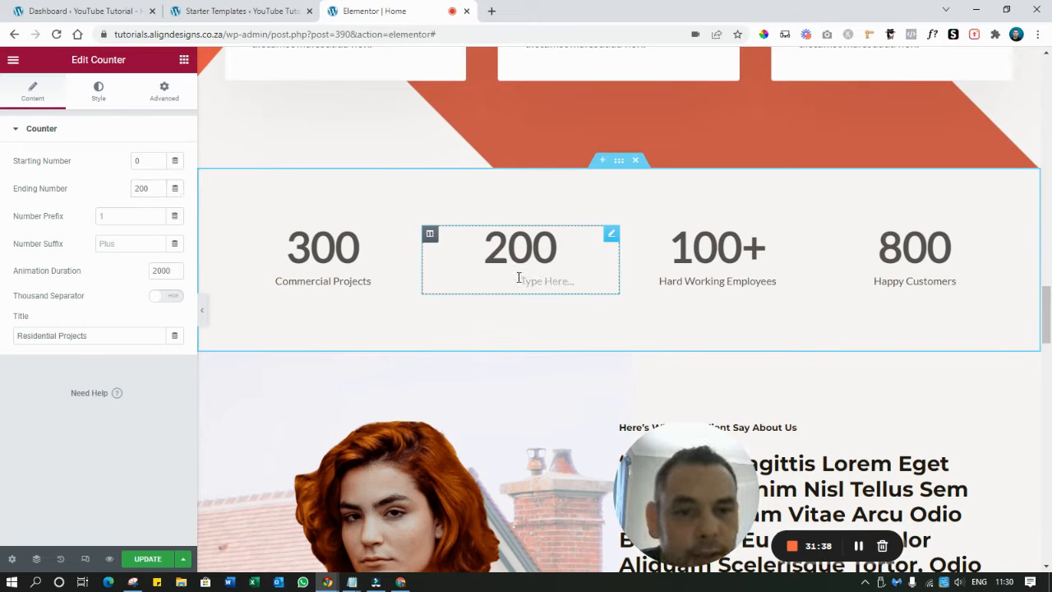
text(som)
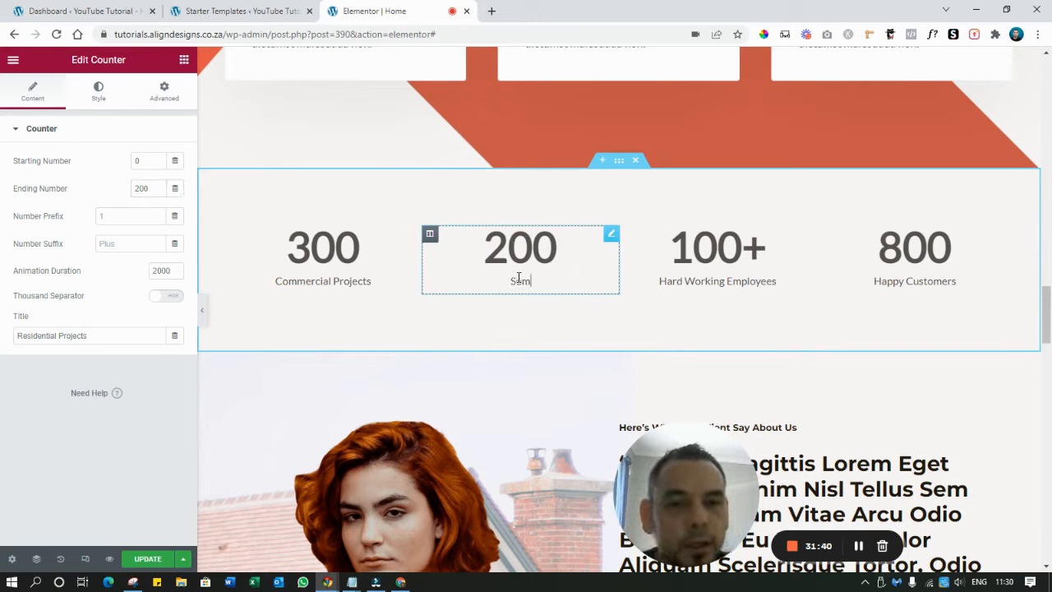
text(ething else)
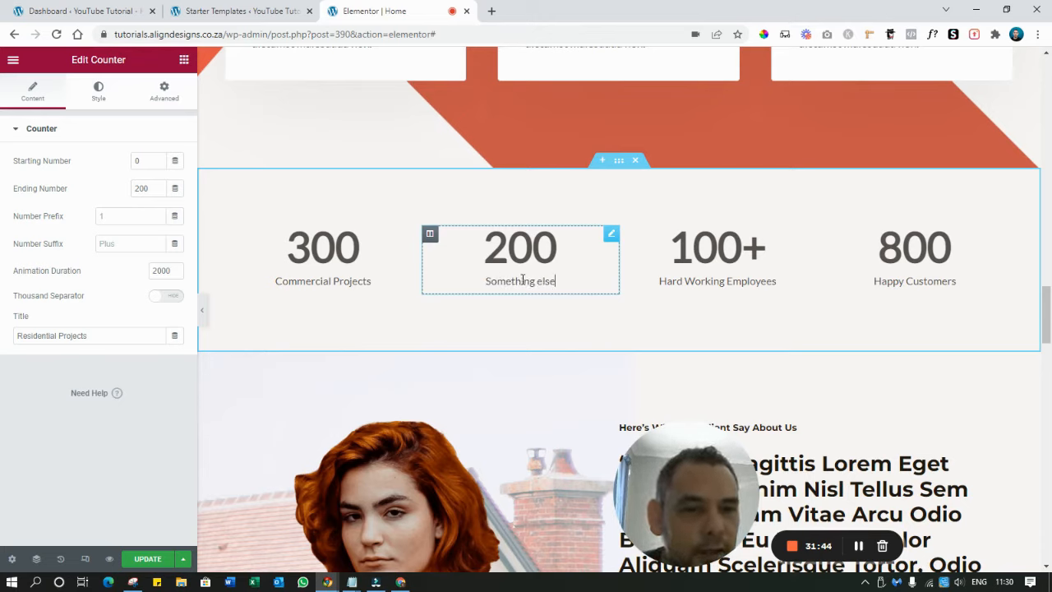
click(753, 262)
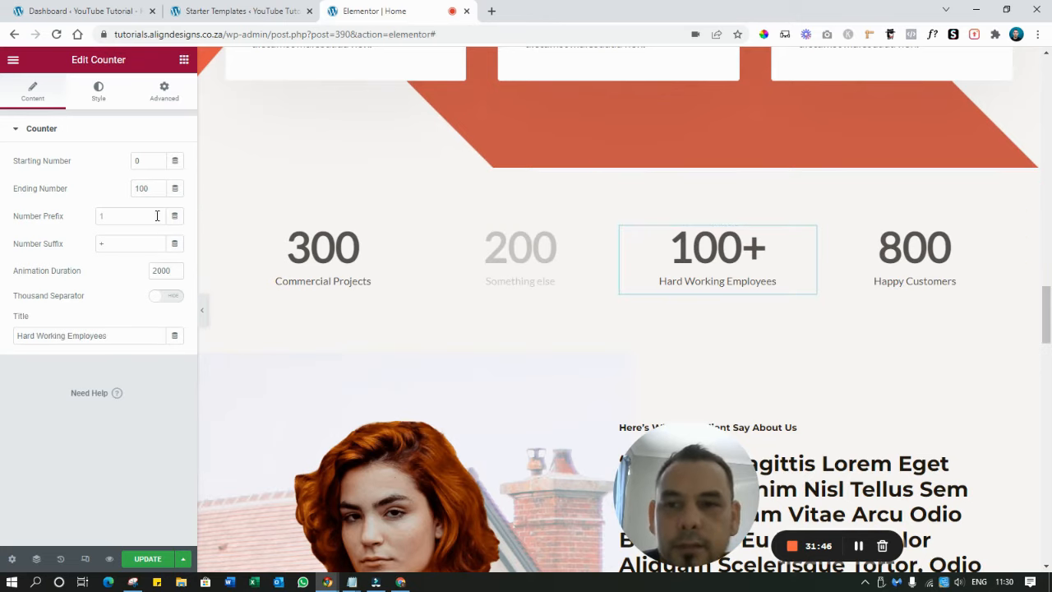
text(200)
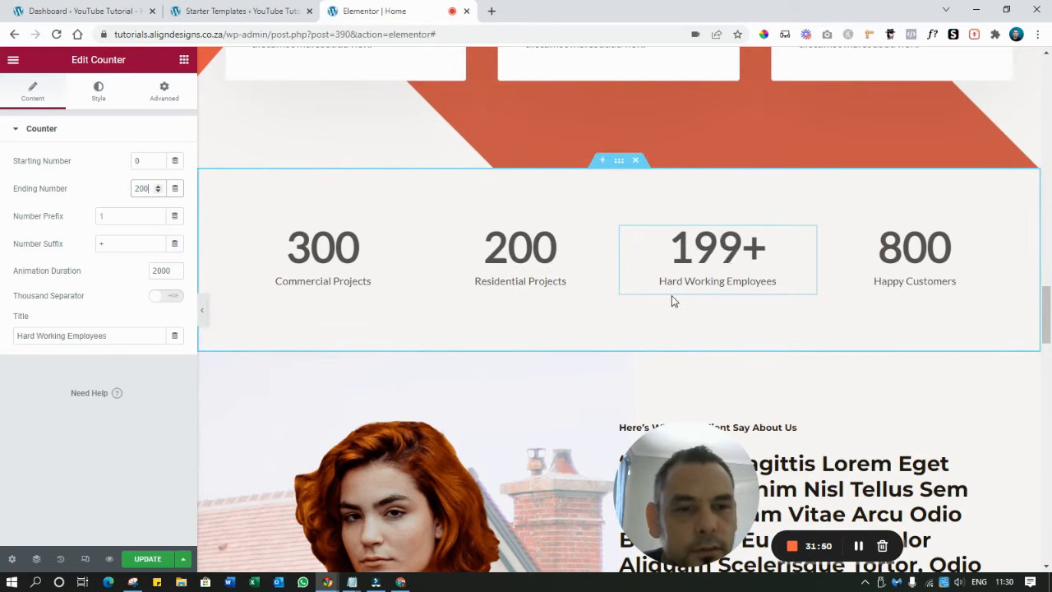
click(957, 278)
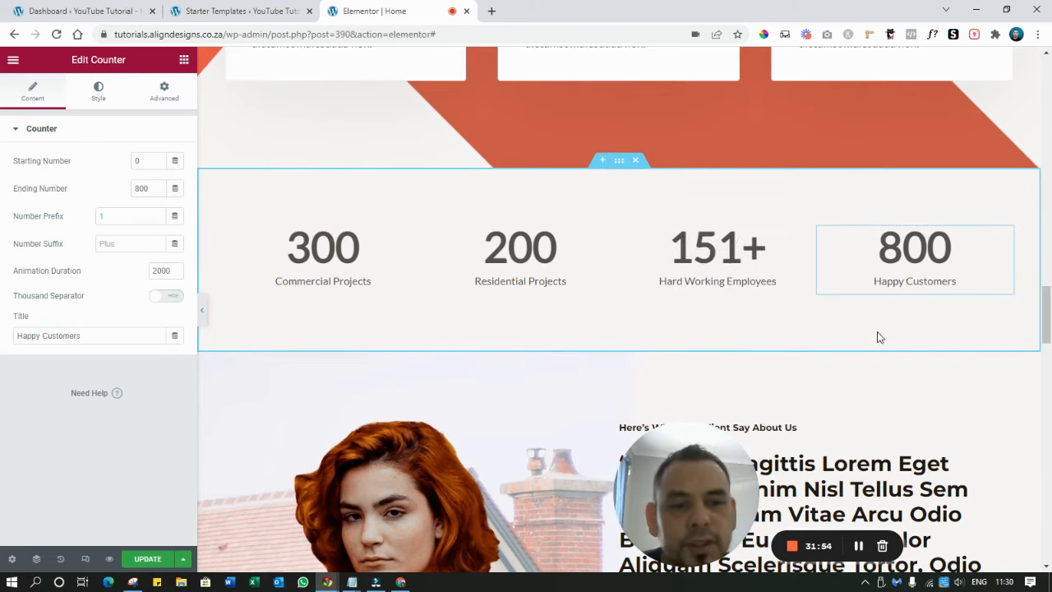
Apply and then clear a purple background on the counters section, and save the page
click(617, 164)
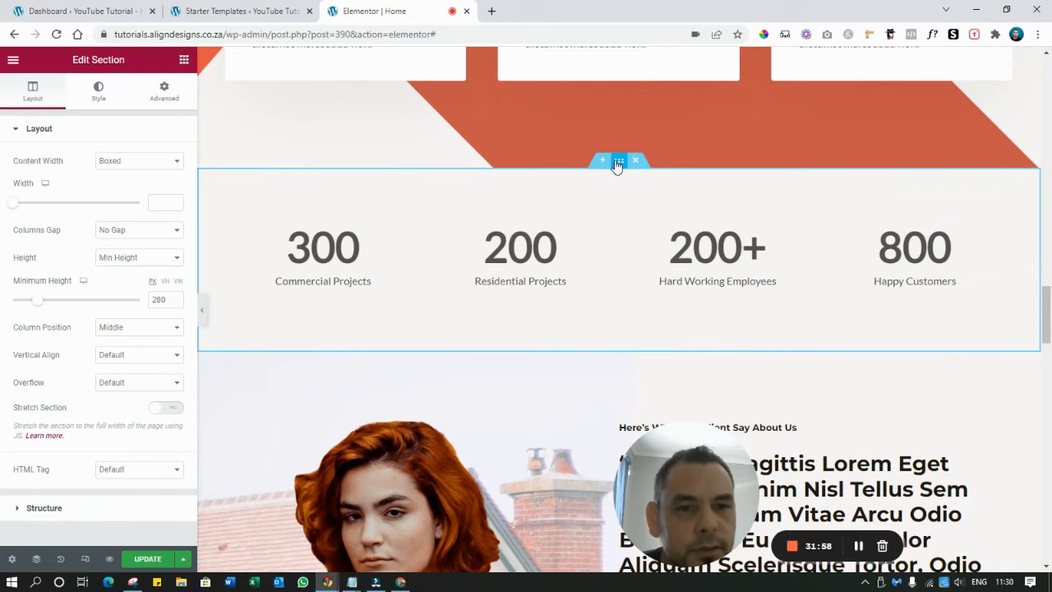
click(99, 88)
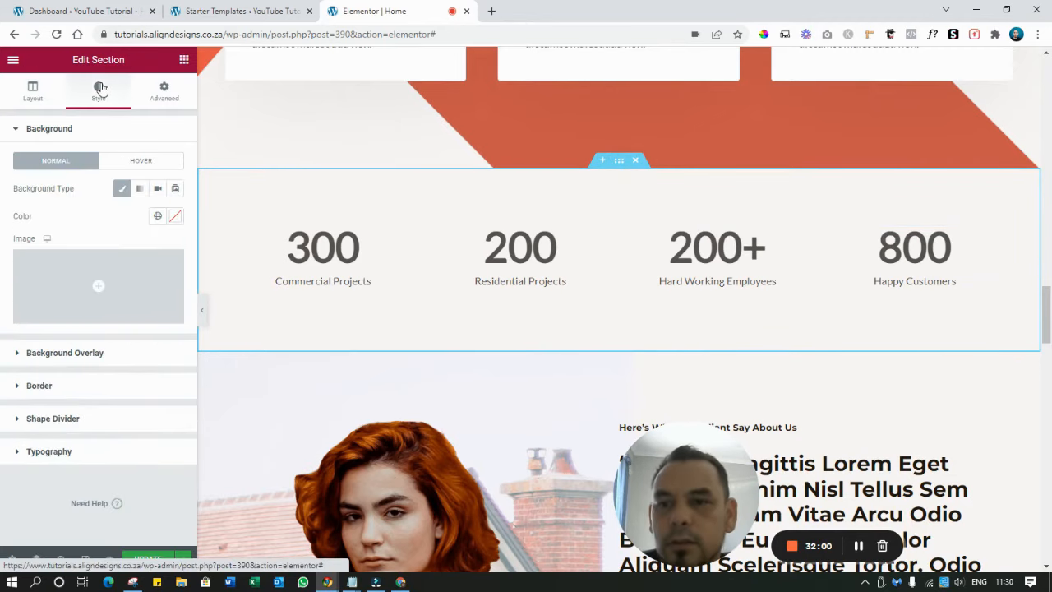
click(174, 218)
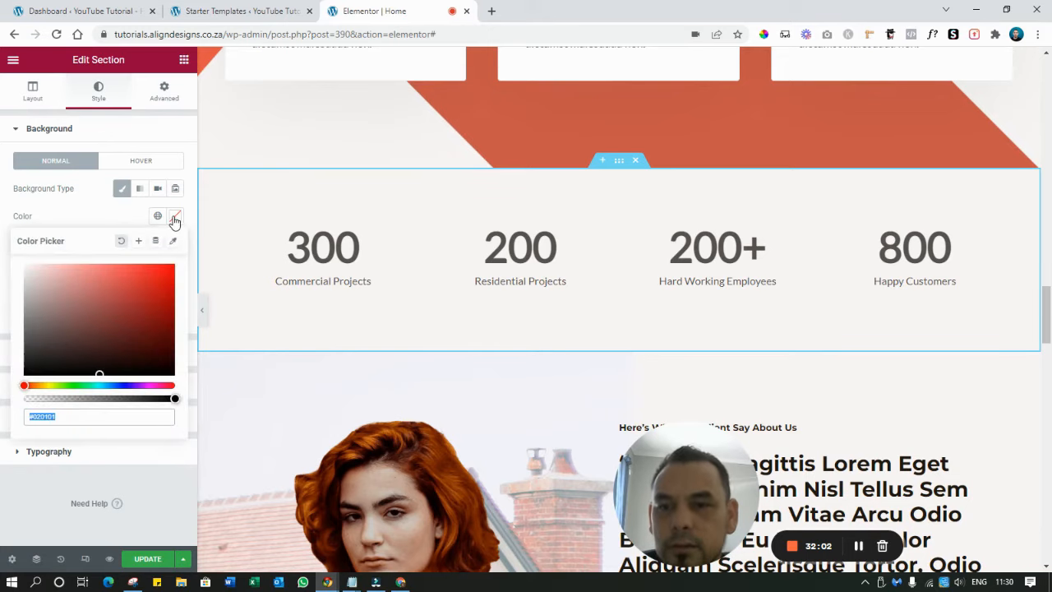
click(153, 386)
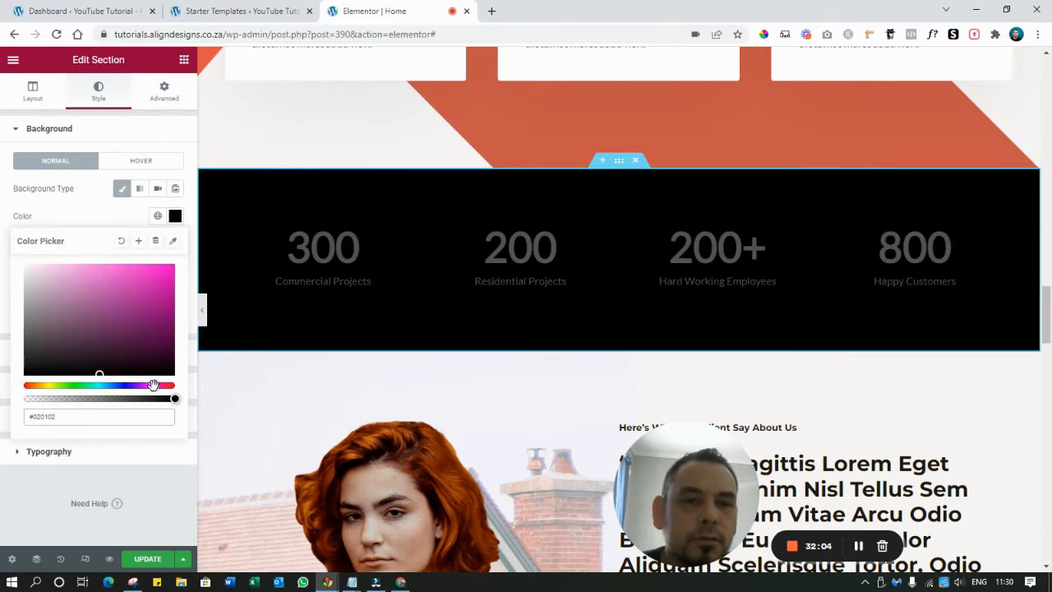
drag(147, 322, 147, 311)
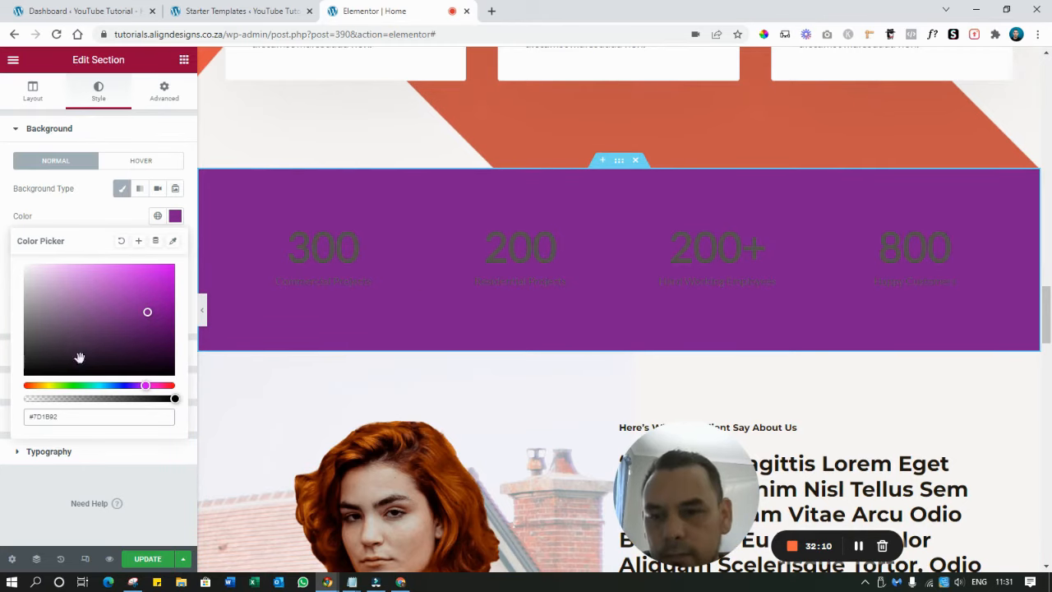
click(121, 241)
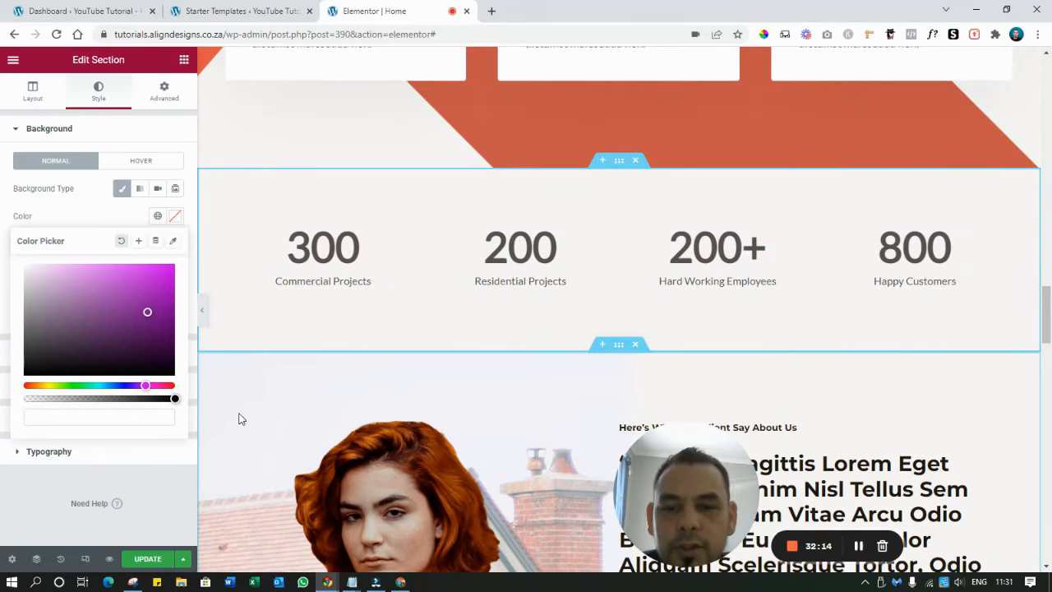
click(144, 559)
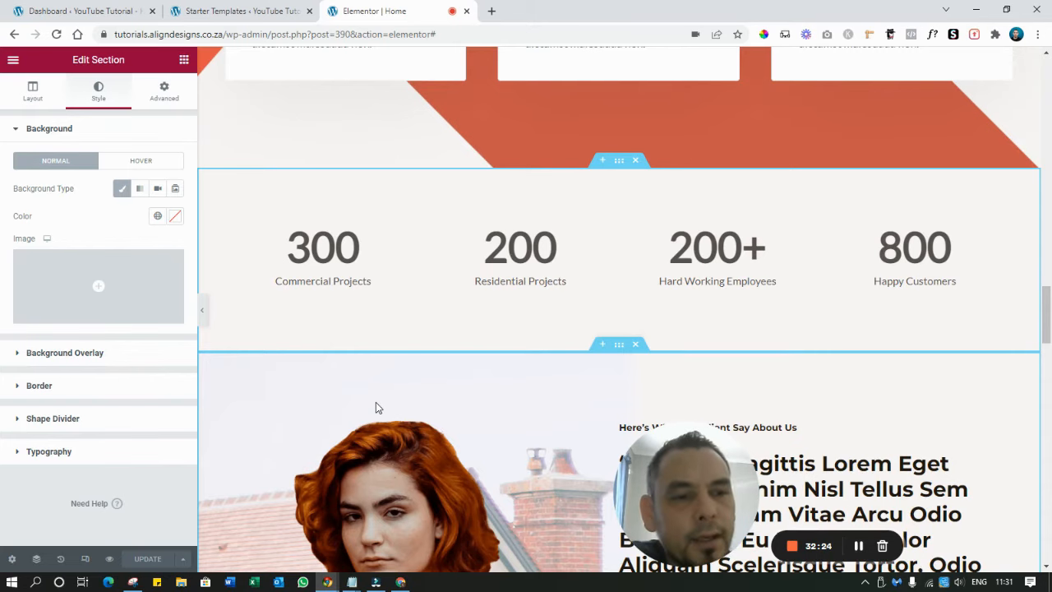
scroll(634, 315, down, 3)
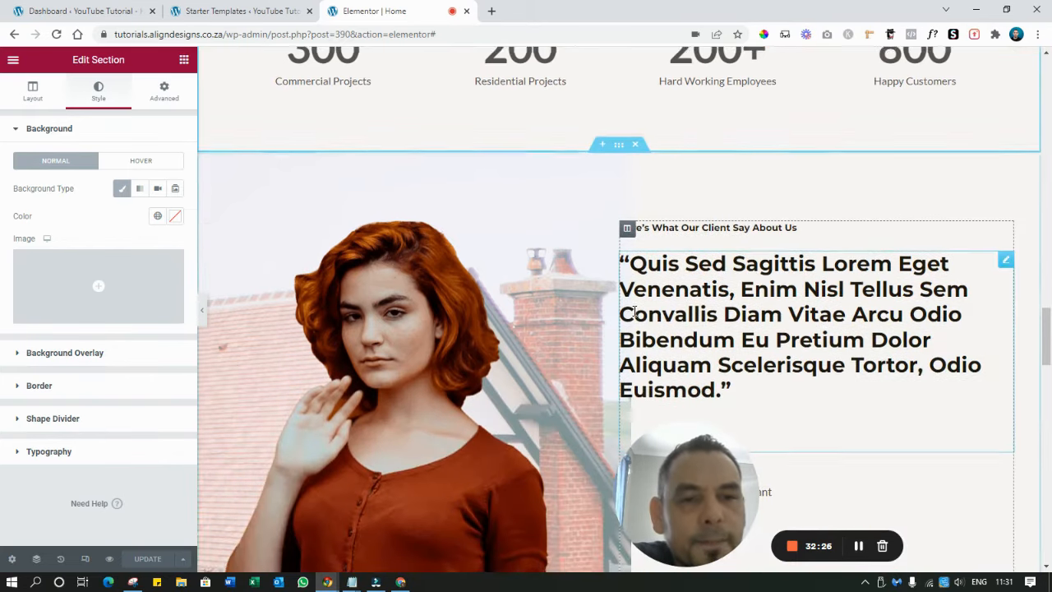
scroll(634, 312, down, 2)
scroll(568, 296, up, 4)
scroll(634, 287, down, 1)
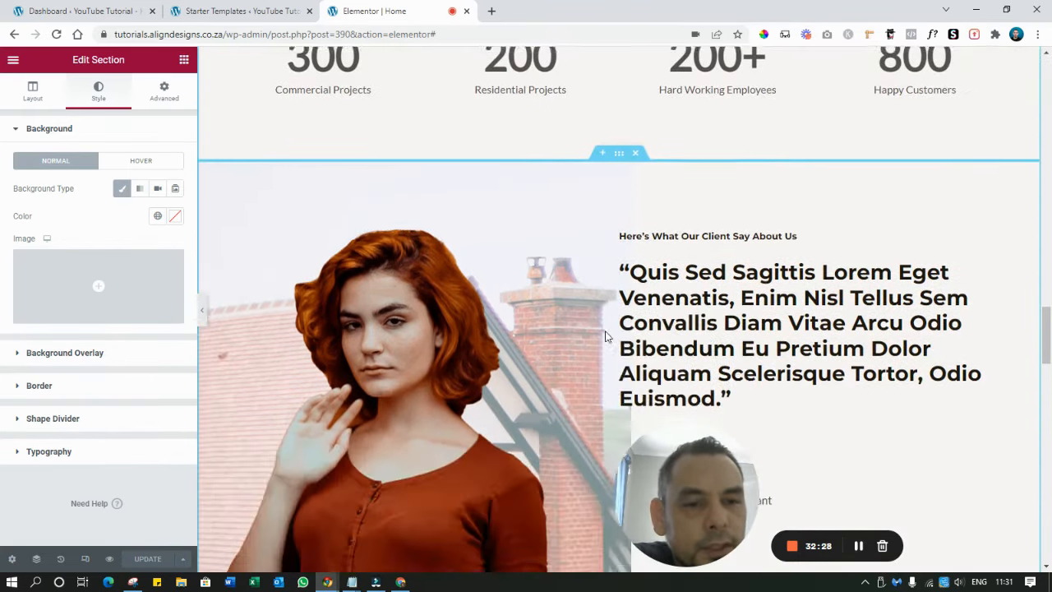
scroll(634, 315, up, 2)
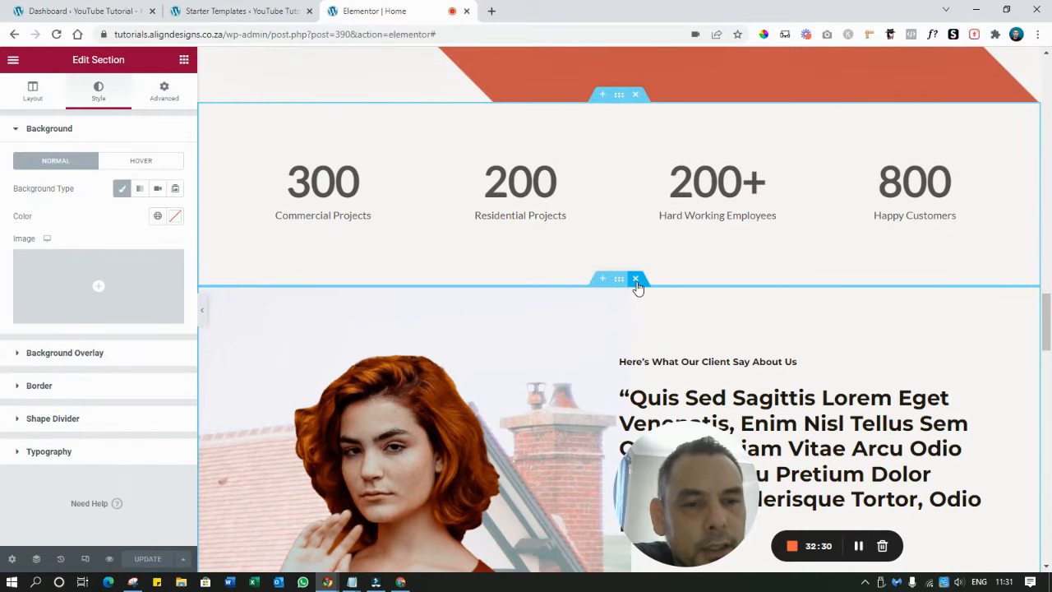
click(637, 281)
scroll(629, 285, down, 3)
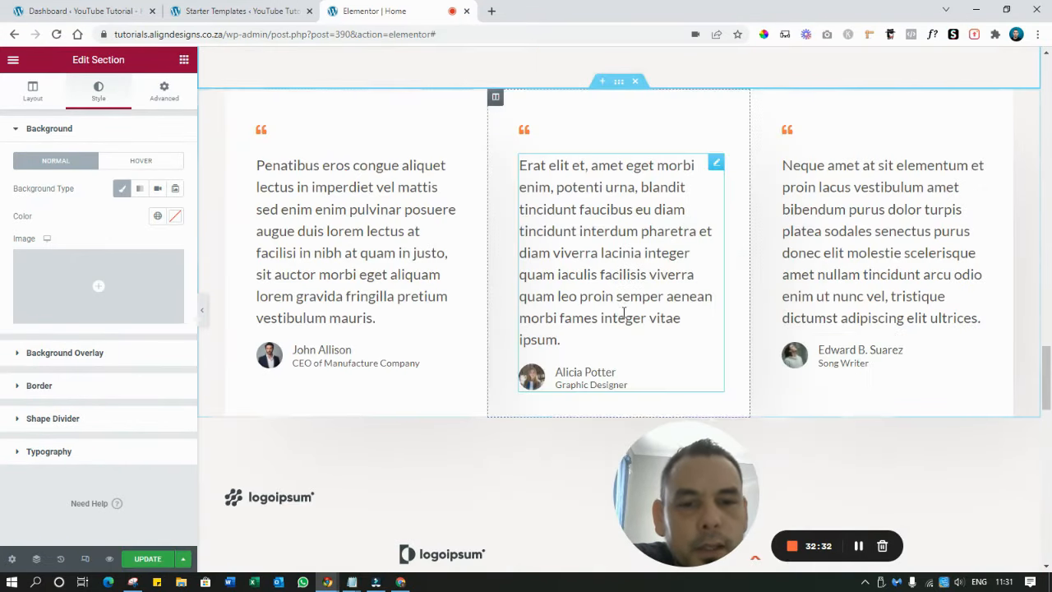
click(311, 212)
triple_click(312, 212)
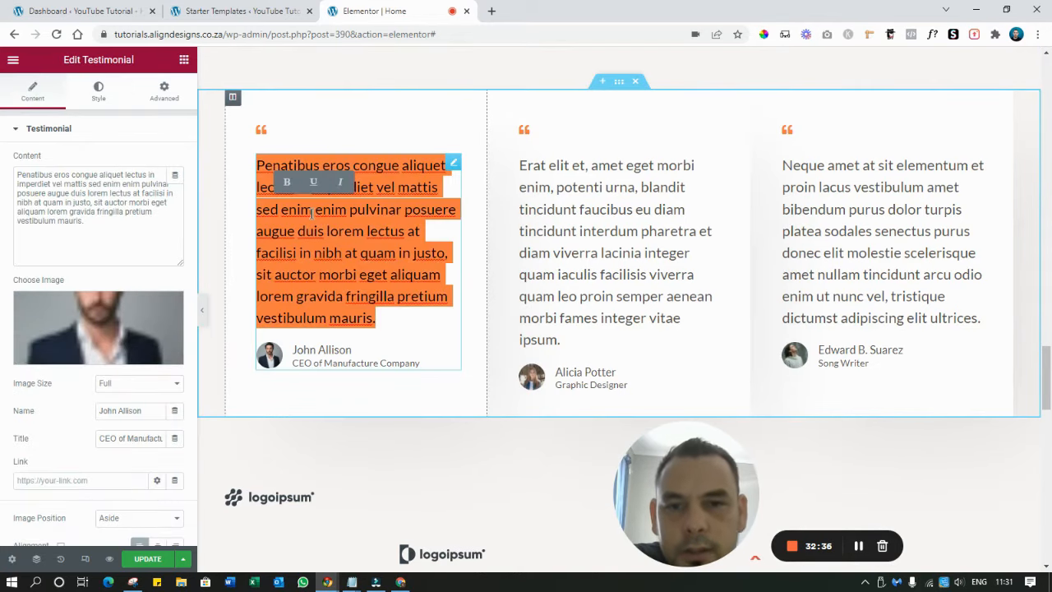
scroll(311, 213, down, 3)
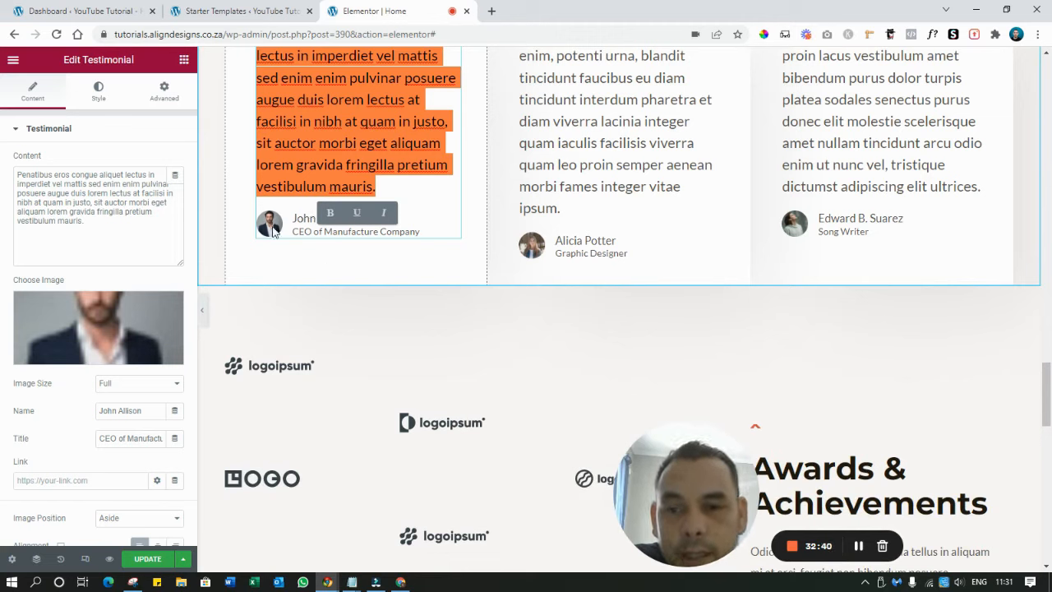
click(274, 231)
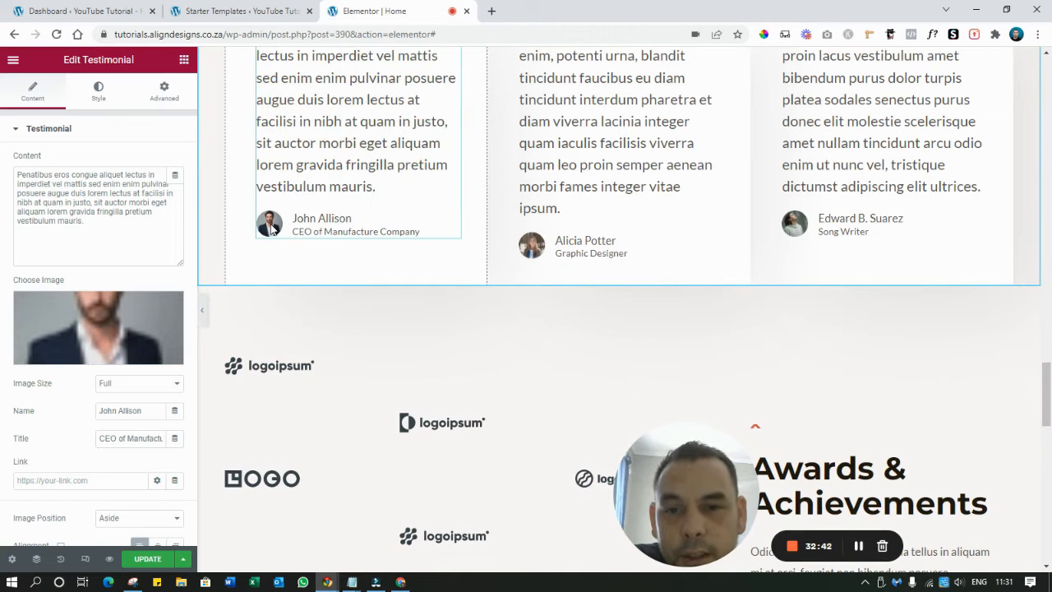
scroll(174, 306, down, 1)
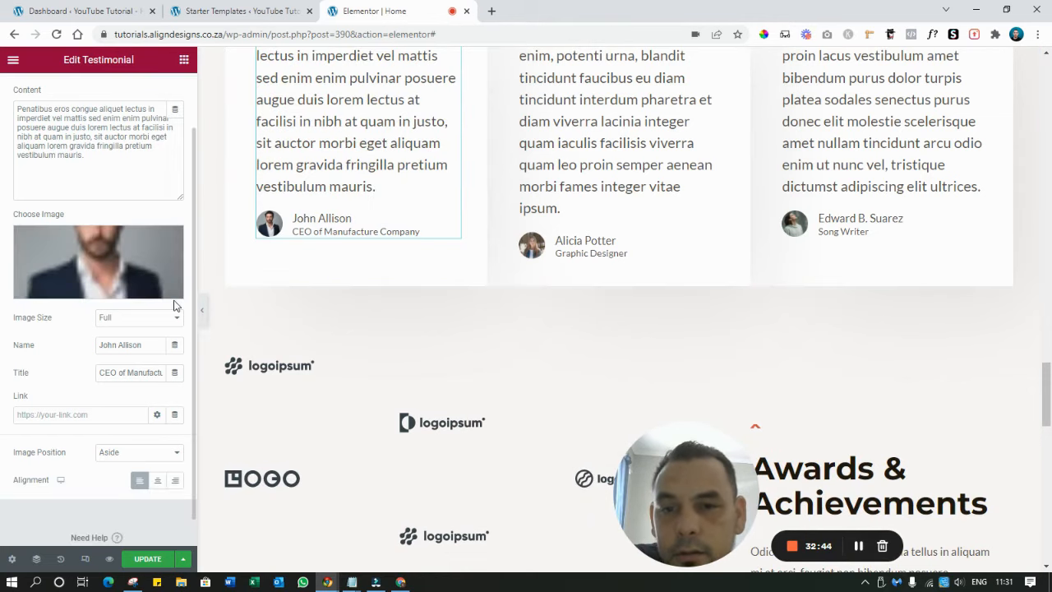
click(170, 240)
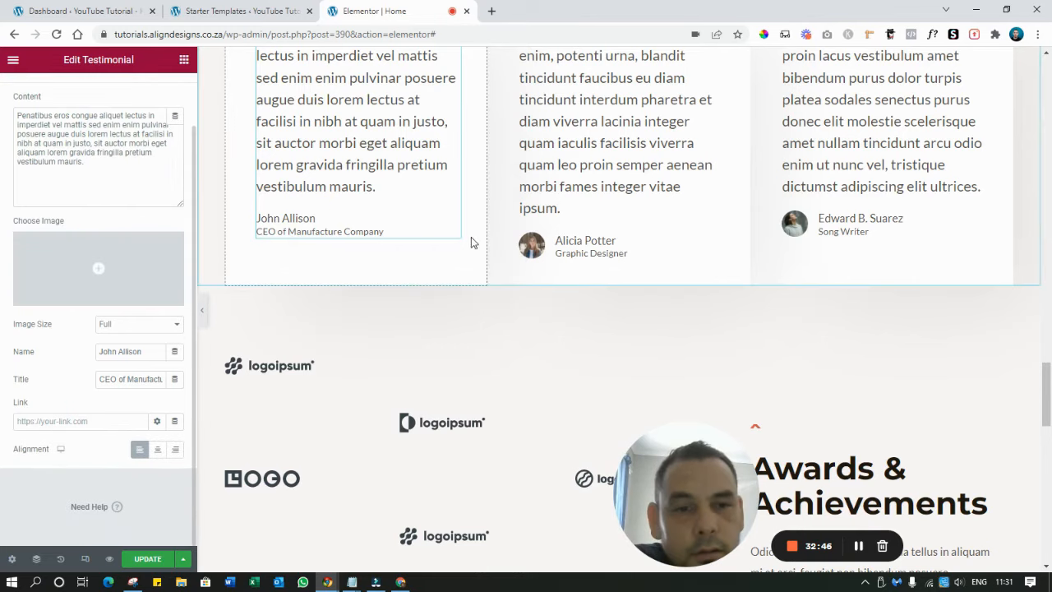
click(531, 245)
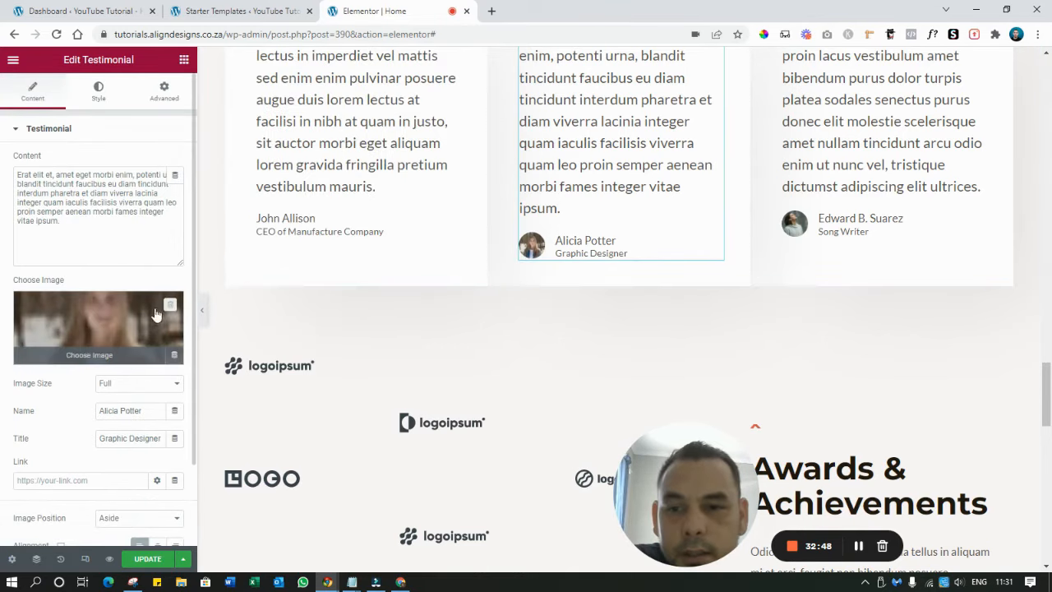
click(170, 305)
click(801, 233)
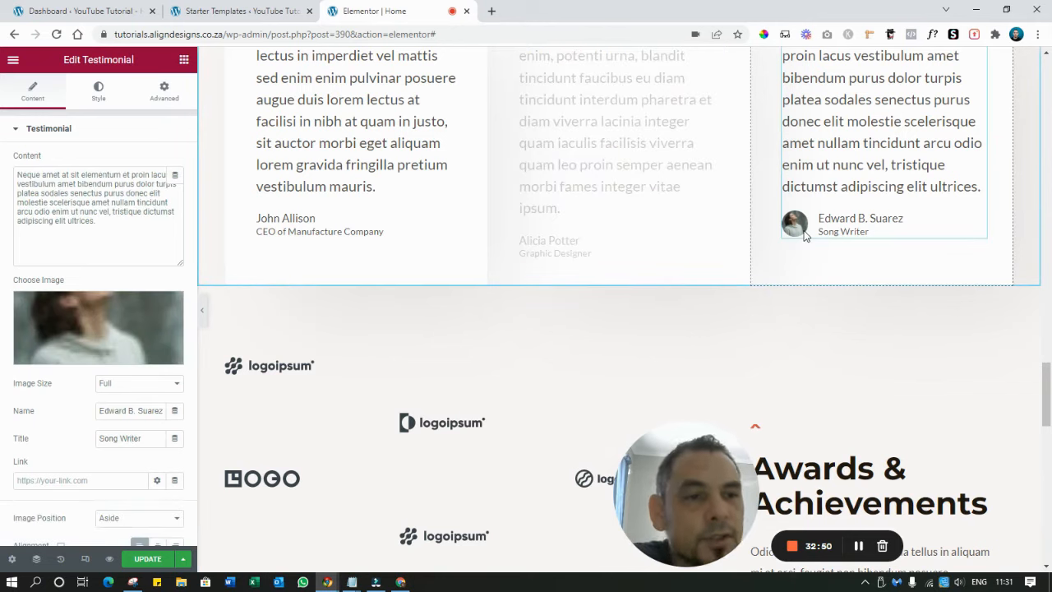
click(168, 306)
scroll(830, 239, up, 4)
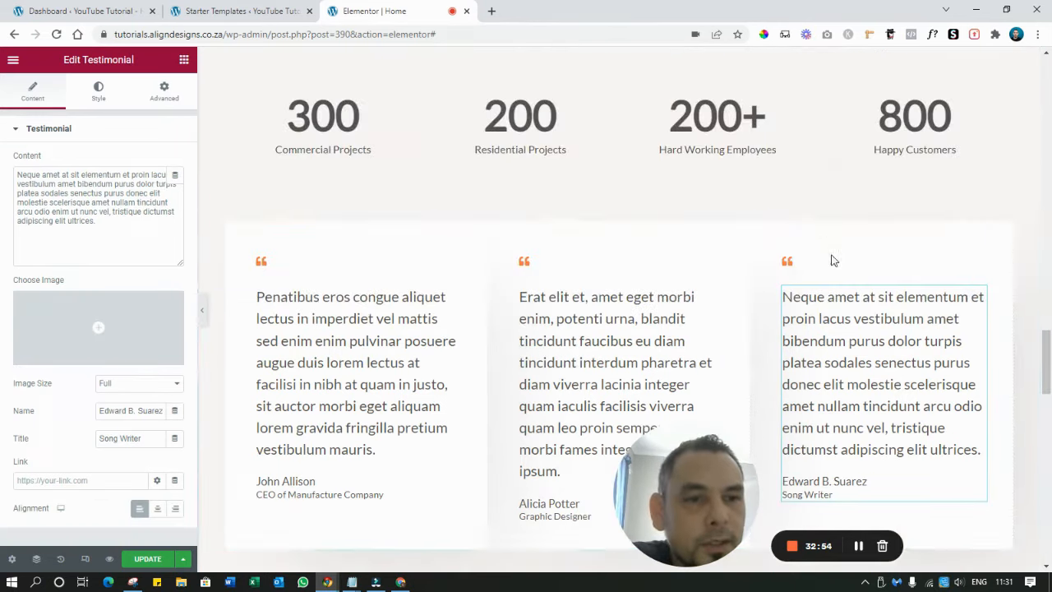
scroll(835, 271, down, 5)
scroll(830, 271, down, 3)
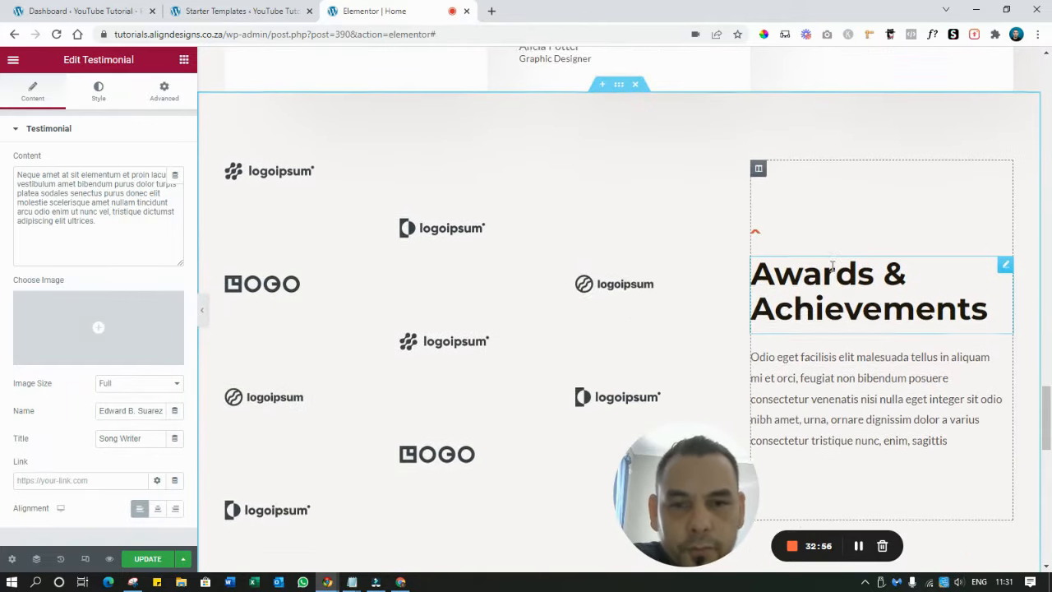
scroll(470, 287, down, 3)
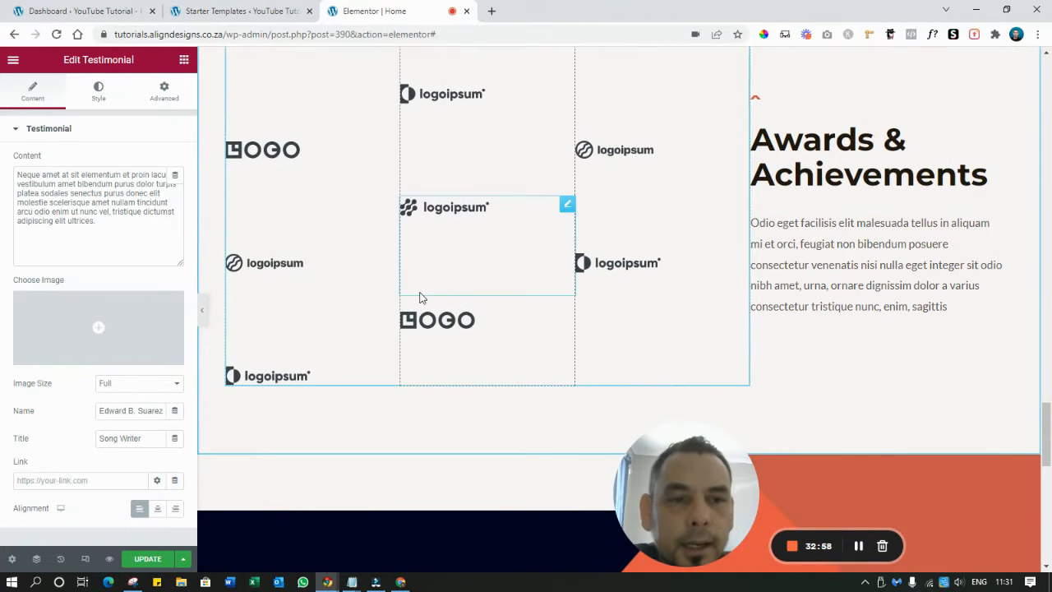
scroll(502, 312, up, 3)
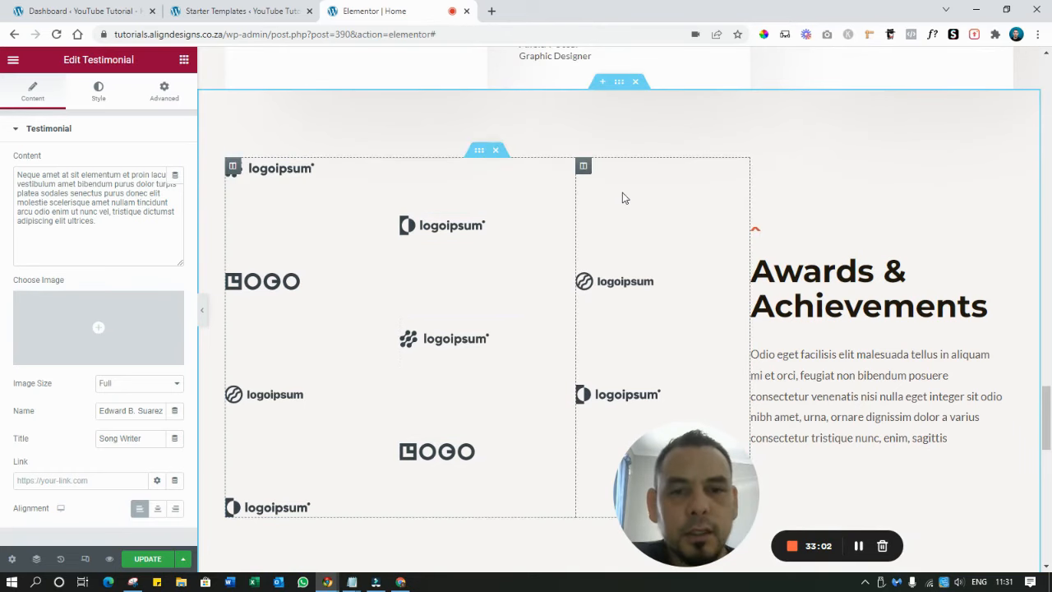
scroll(625, 202, down, 1)
scroll(626, 206, down, 3)
Retitle Awards & Achievements to 'We Only Use The Best Quality Products' and select the paragraph below
click(827, 158)
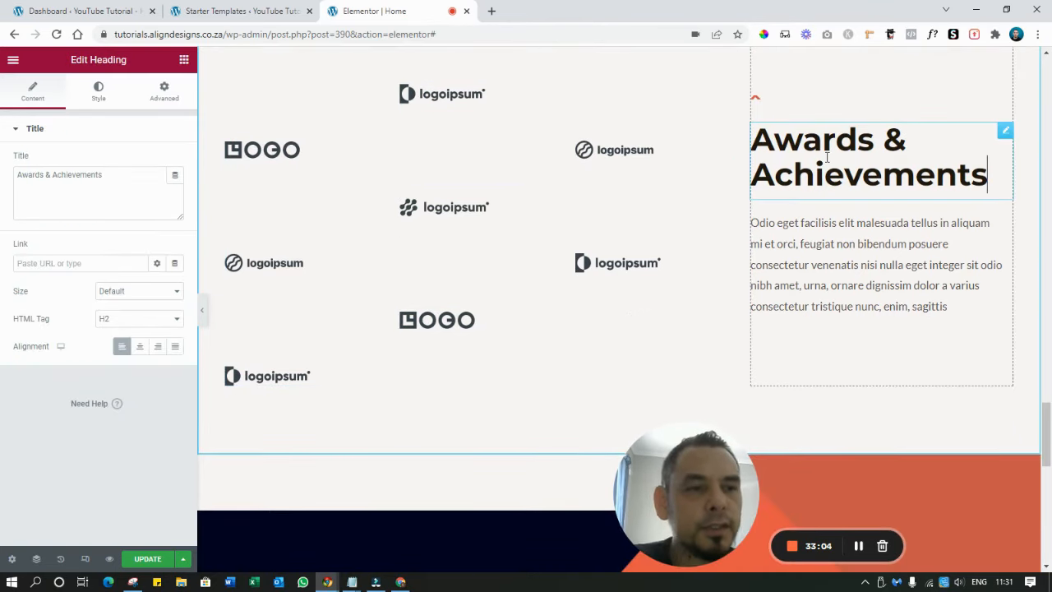
double_click(827, 158)
triple_click(827, 158)
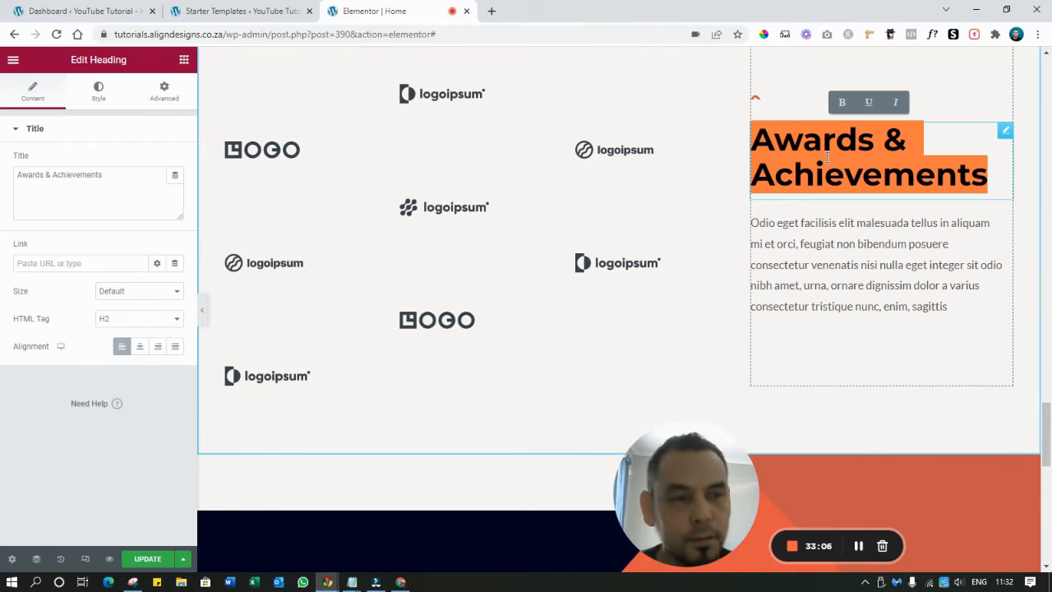
text(Best Q)
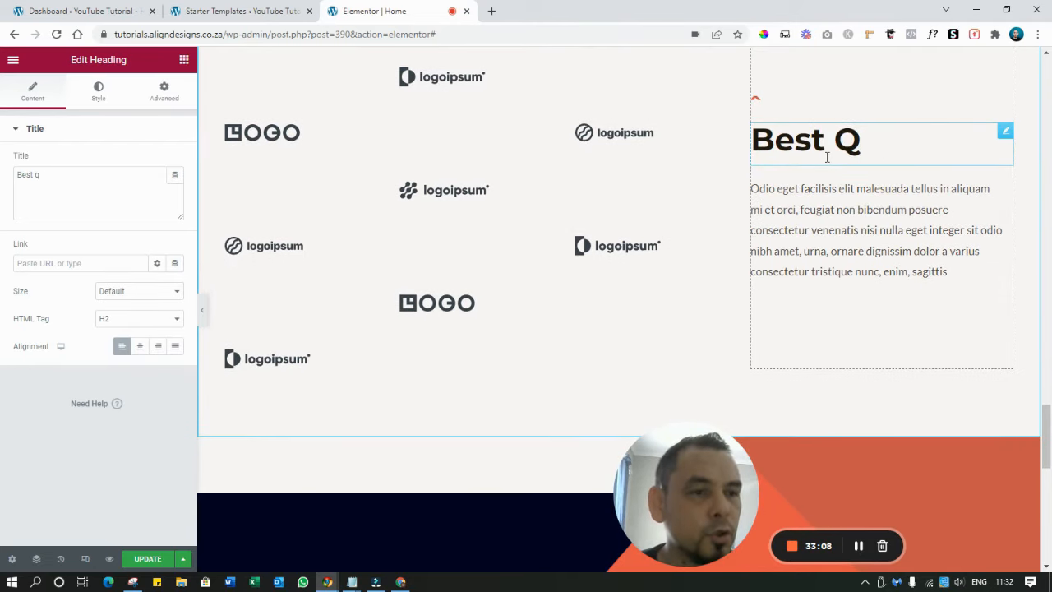
text(uality Pro)
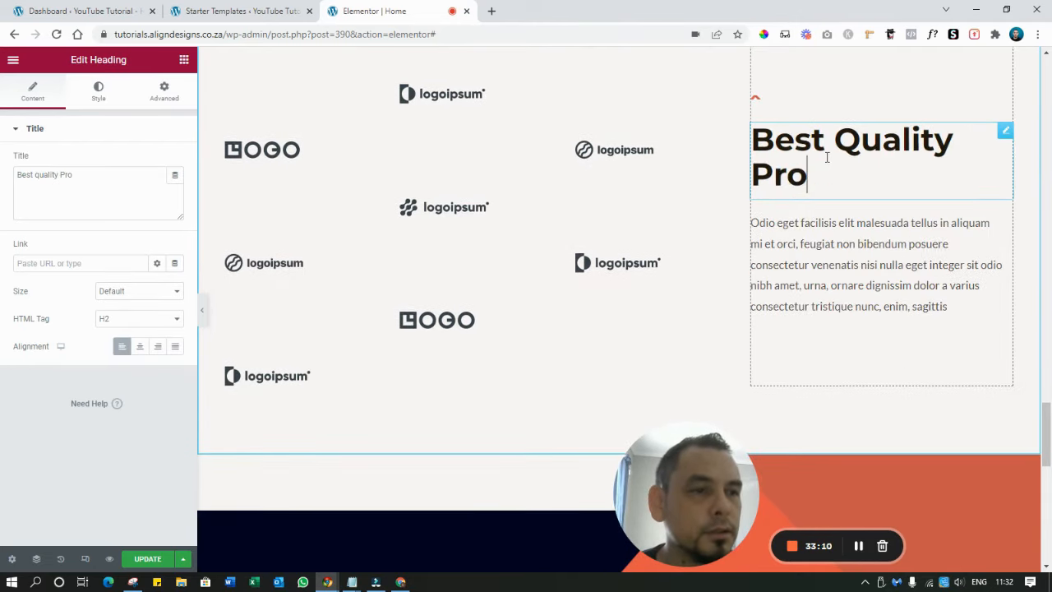
text(ducts)
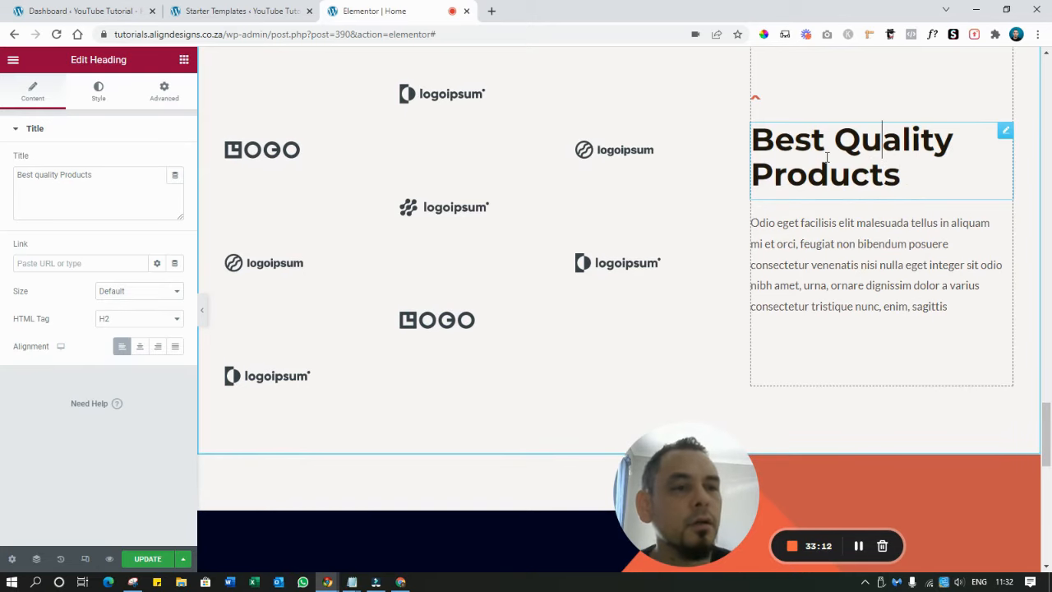
key(ctrl+Home)
text(we Only )
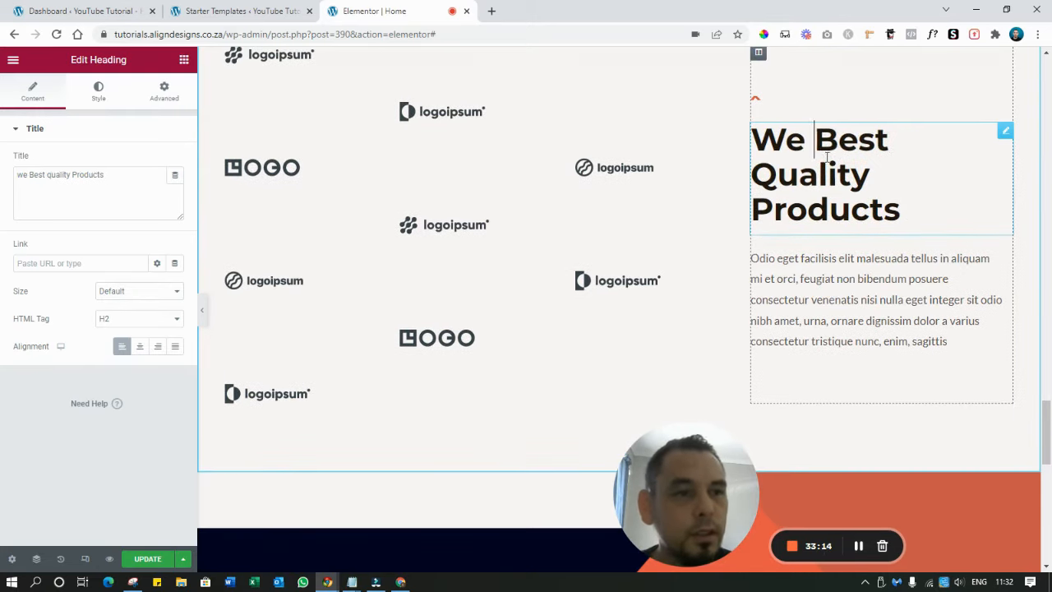
text(Use )
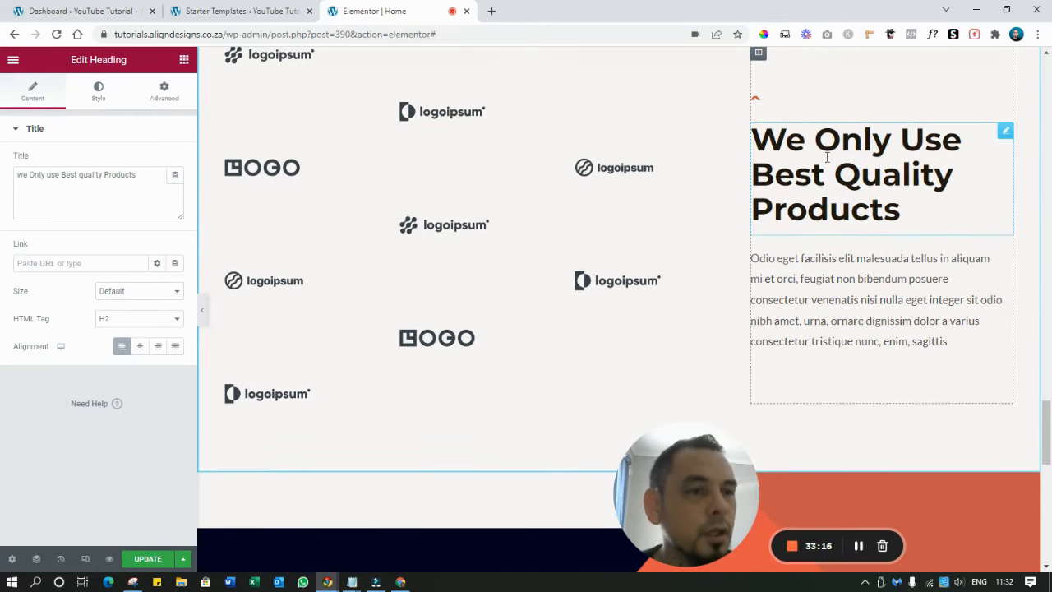
text(The)
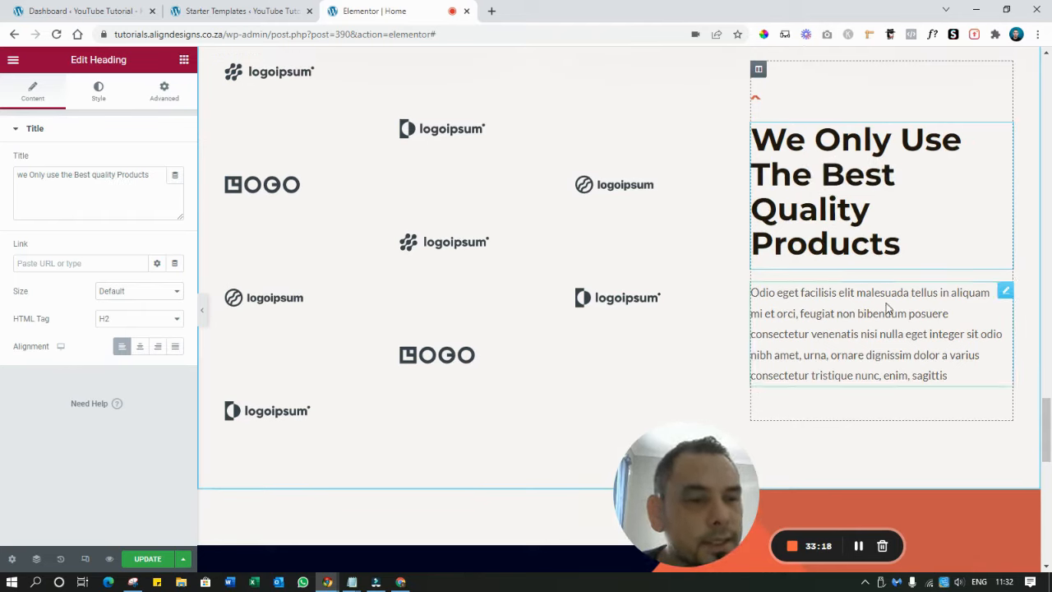
click(822, 331)
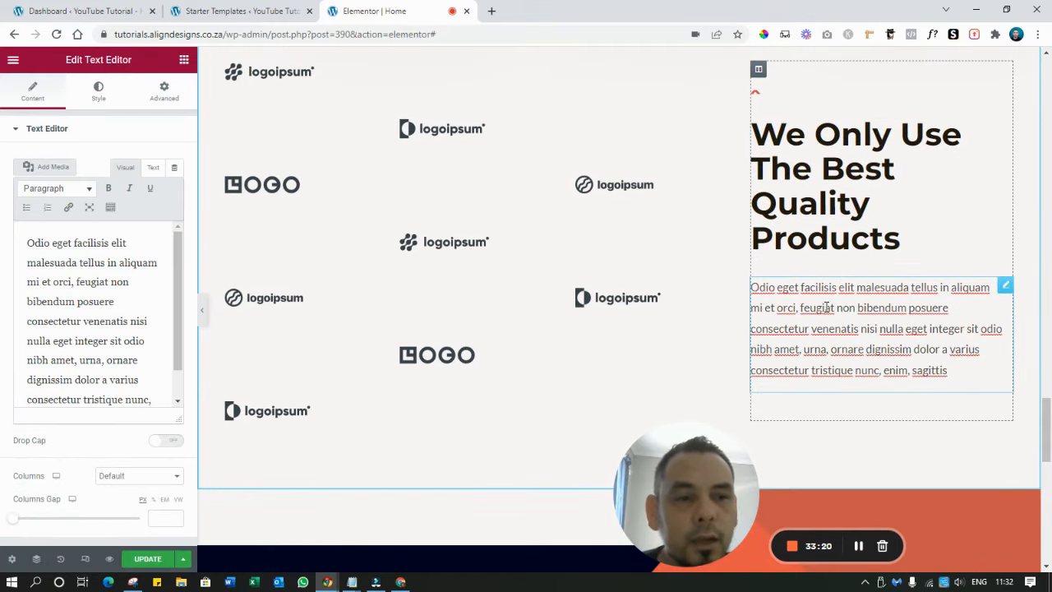
triple_click(827, 308)
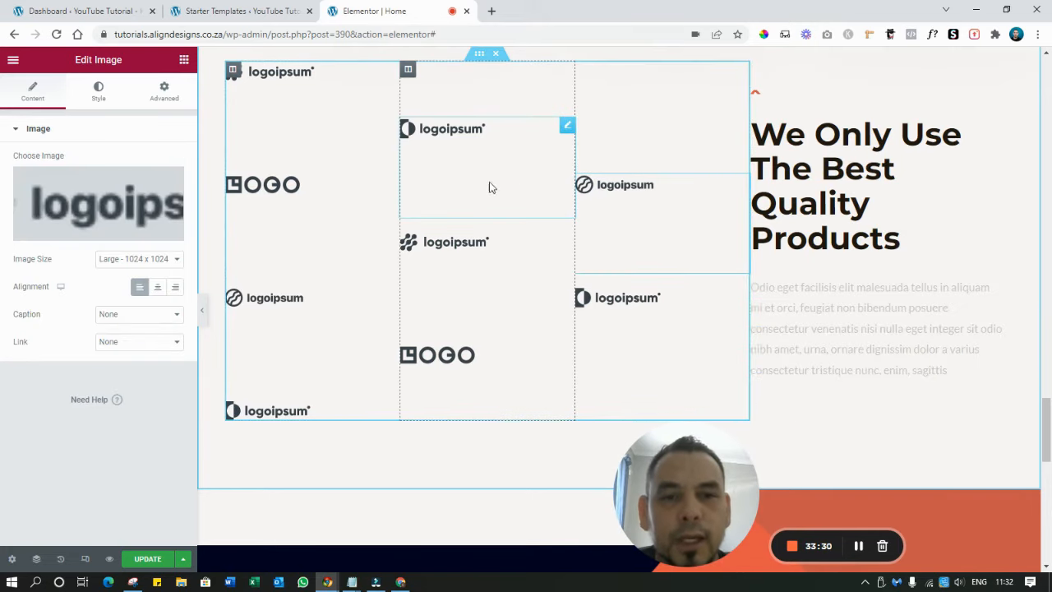
Select two logo images in the grid, then scroll down to Need A Free Estimate?
click(448, 131)
click(301, 191)
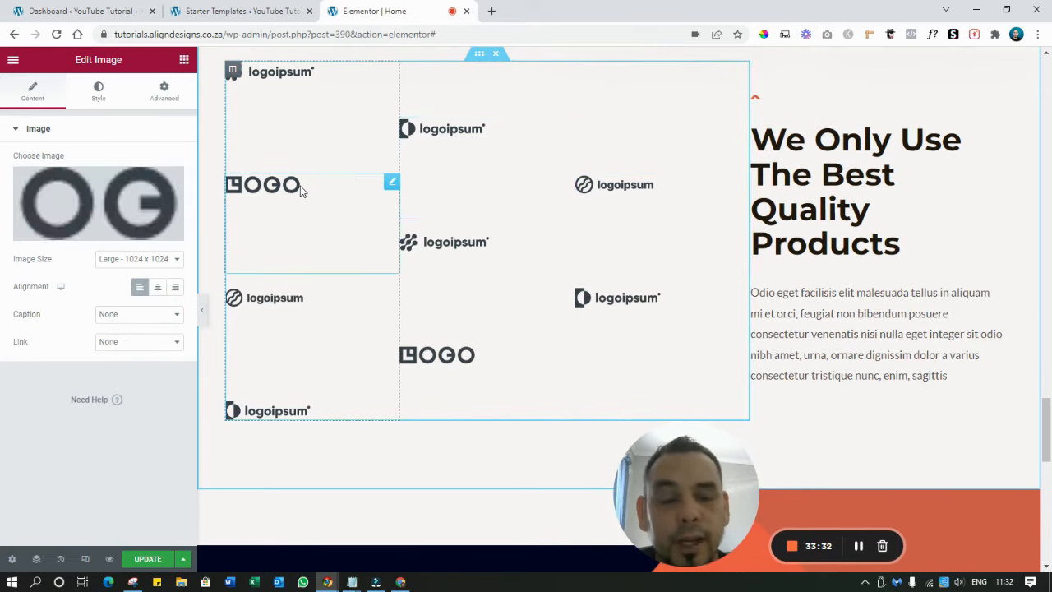
scroll(422, 213, down, 5)
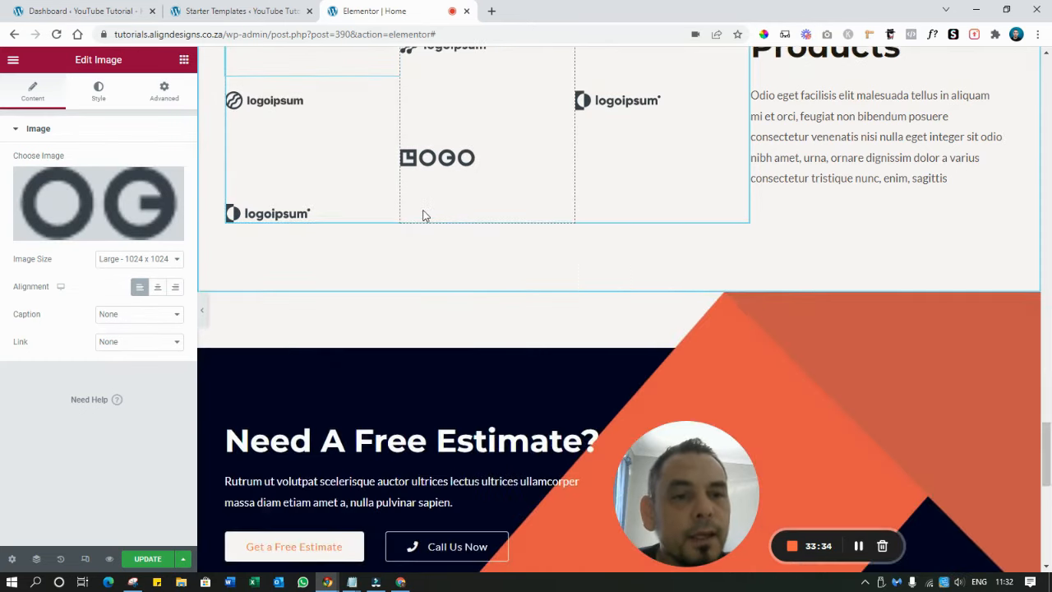
scroll(423, 209, down, 1)
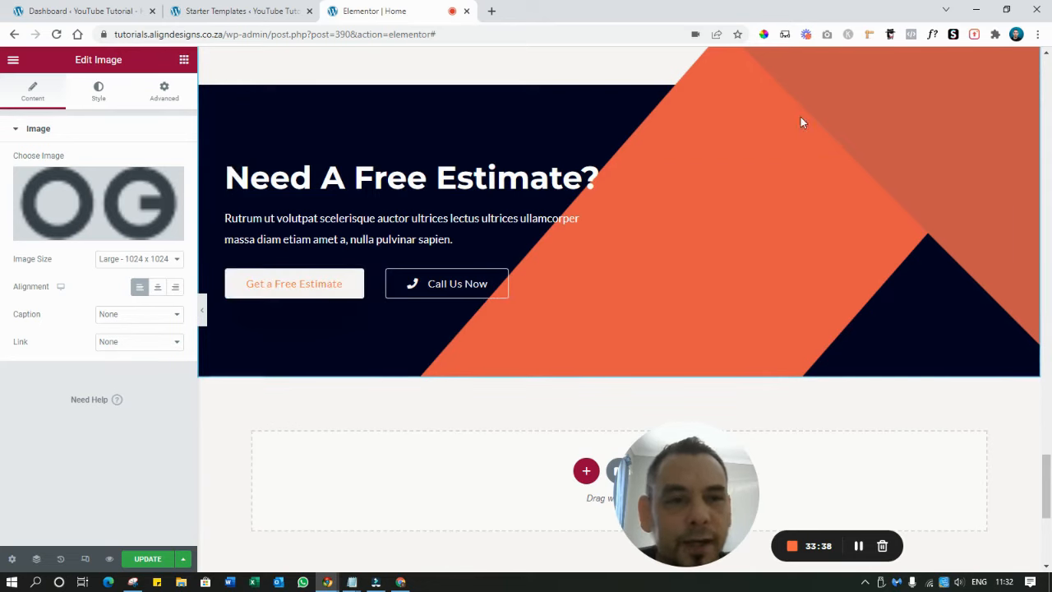
Retitle the 'Need A Free Estimate?' heading to 'Get Free Quote'
click(309, 178)
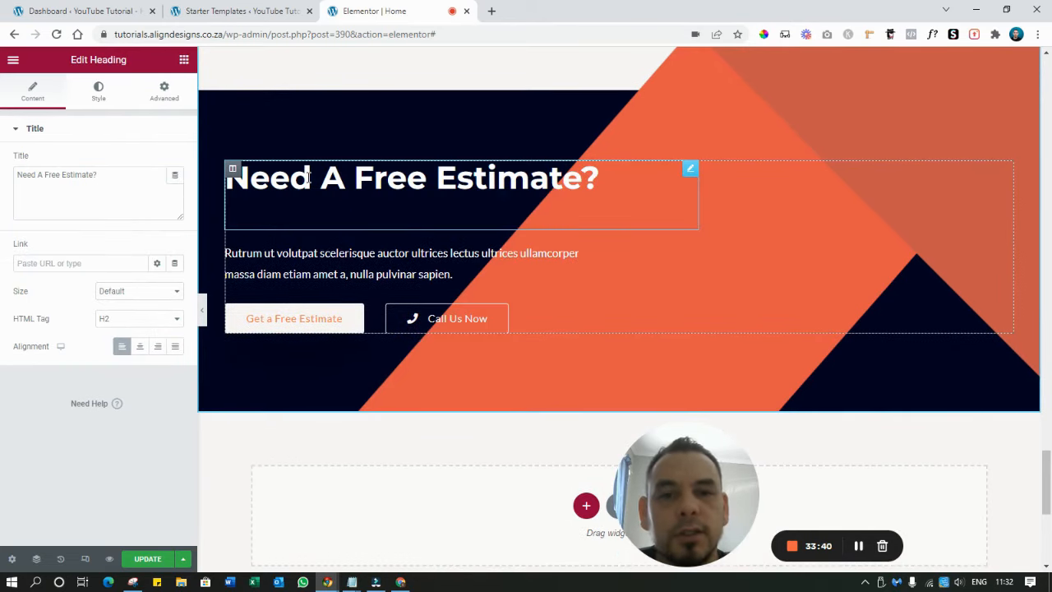
triple_click(309, 177)
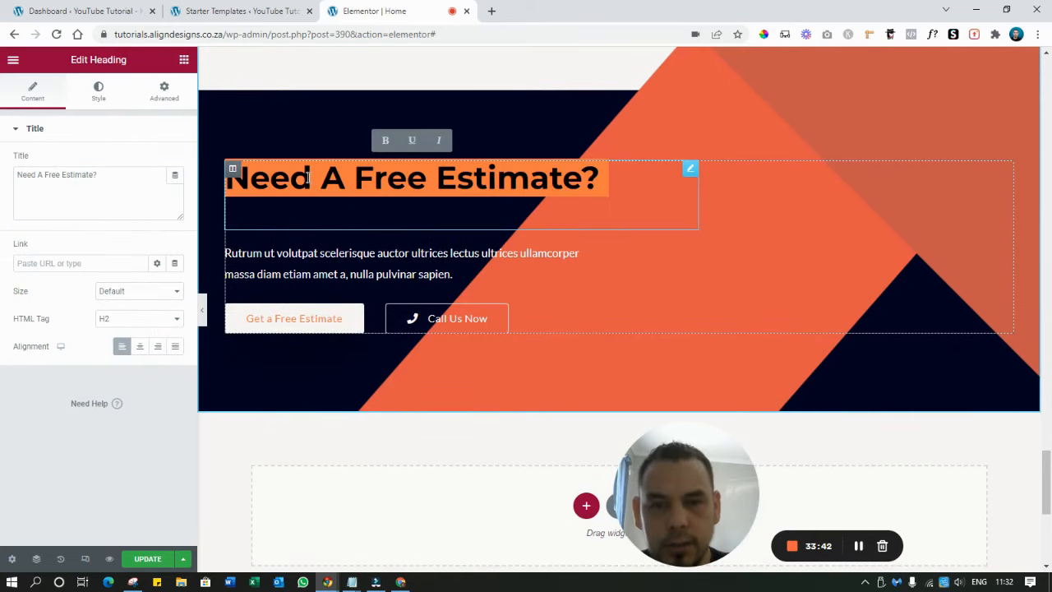
text(Get Free)
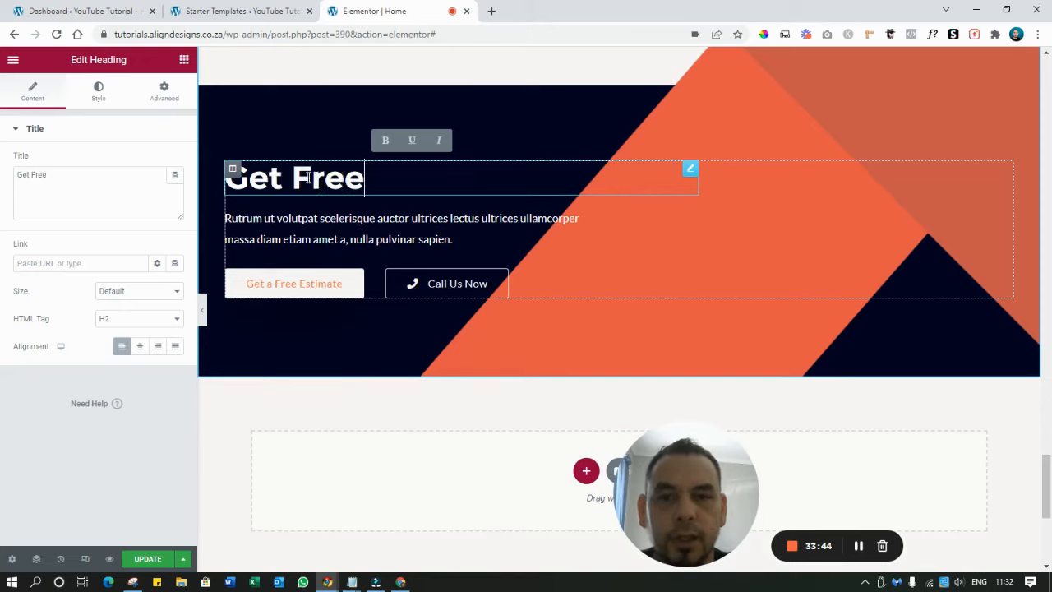
text( Quote)
Replace the paragraph below with 'Simply use the contact form or give us a call'
click(329, 219)
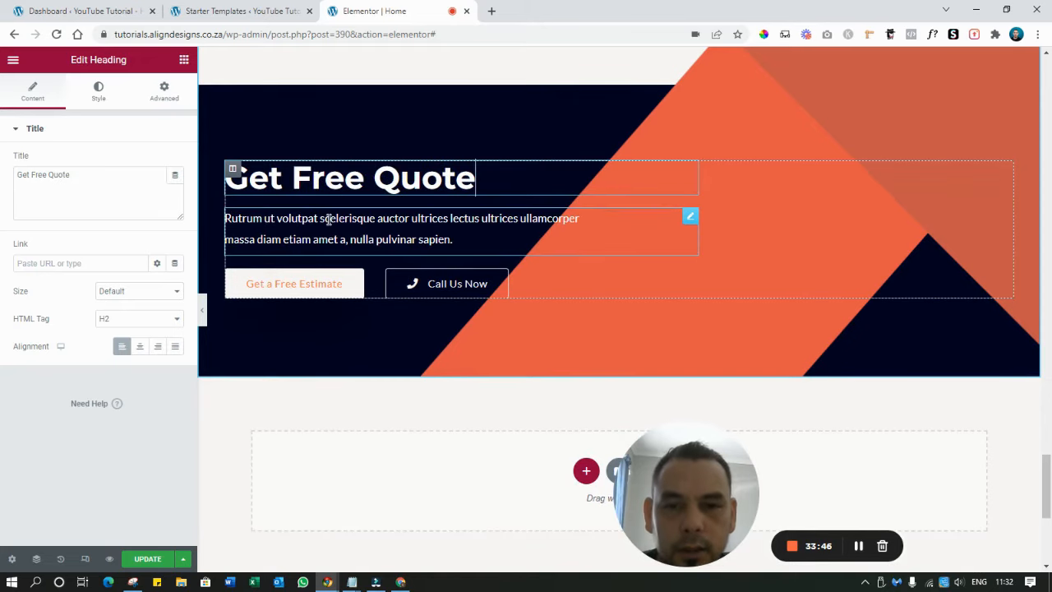
triple_click(328, 220)
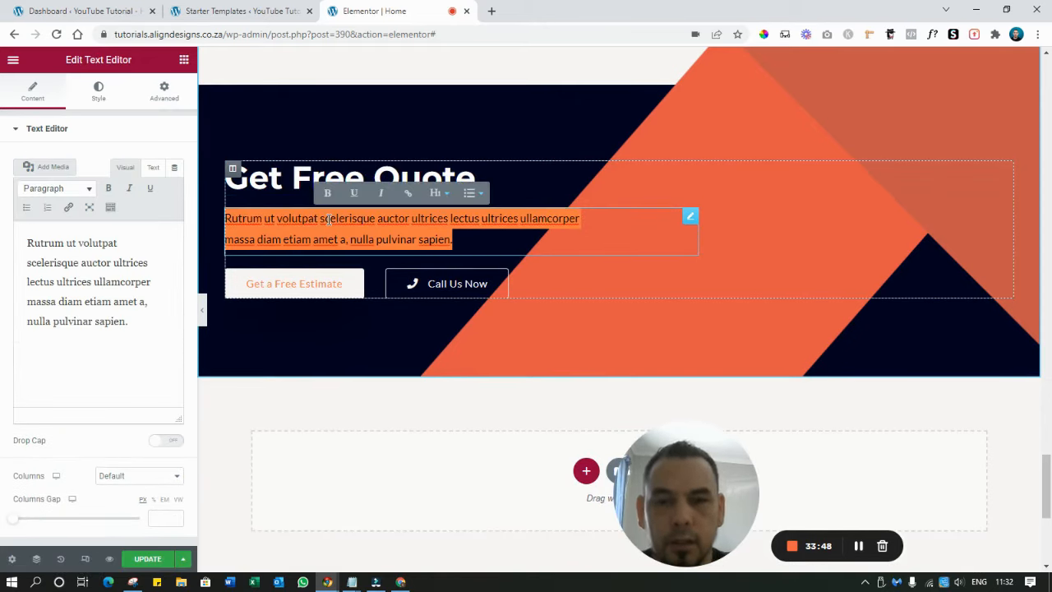
text(Simply)
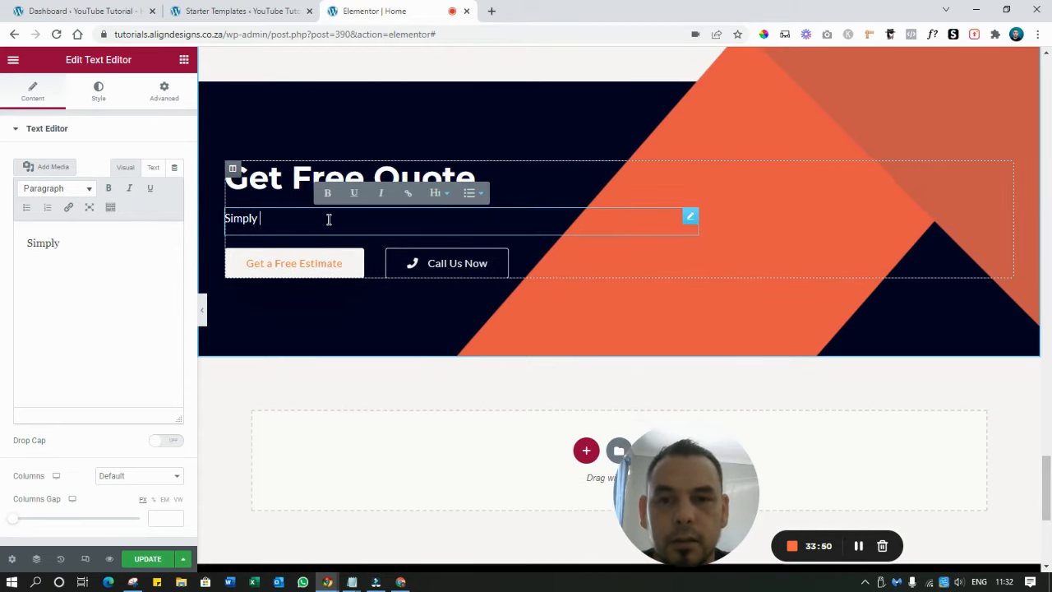
text(use the contact form or give us a call)
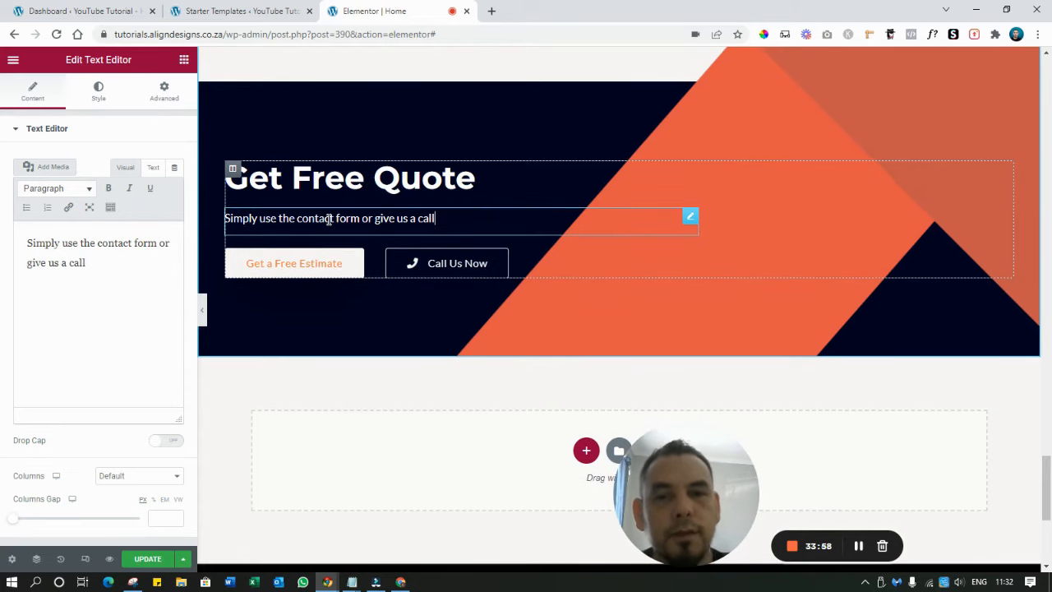
Relabel the 'Get a Free Estimate' button to 'Get a Free Quote'
click(315, 271)
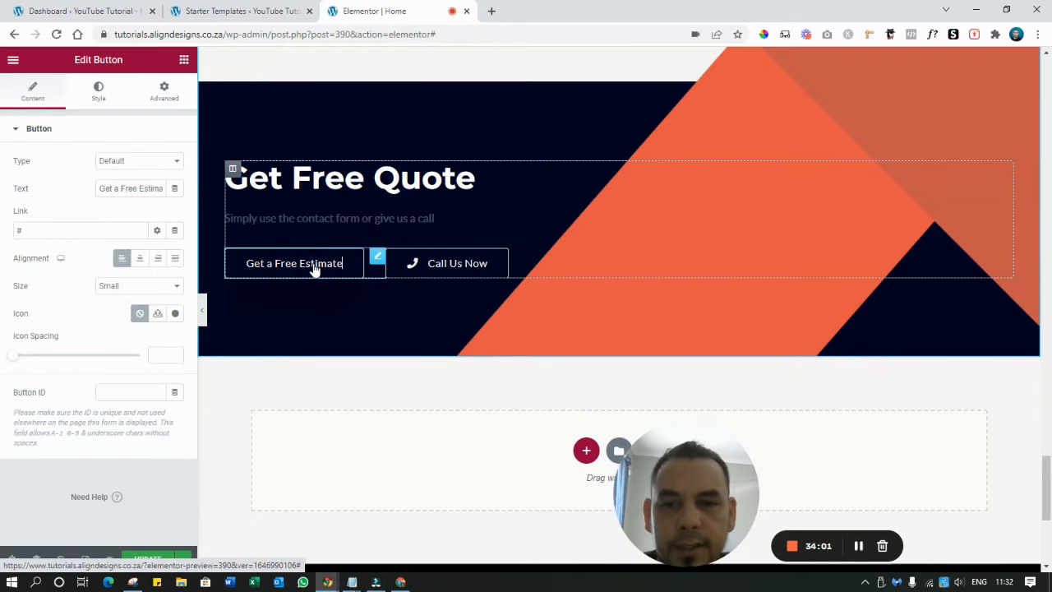
click(139, 190)
key(BackSpace)
key(BackSpace)
key(BackSpace)
key(BackSpace)
key(BackSpace)
key(BackSpace)
key(BackSpace)
key(BackSpace)
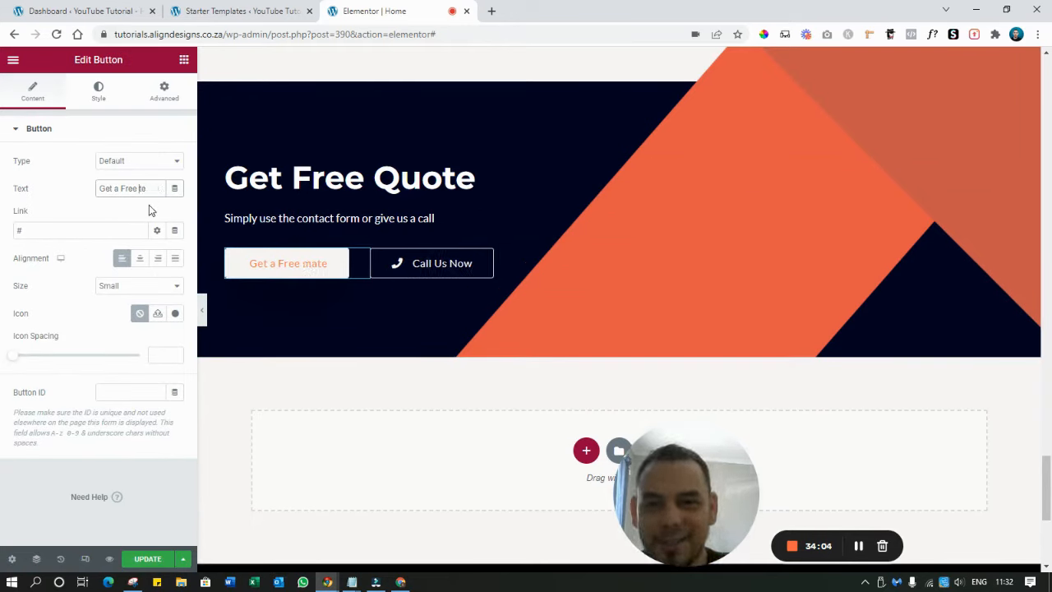
text(Quote)
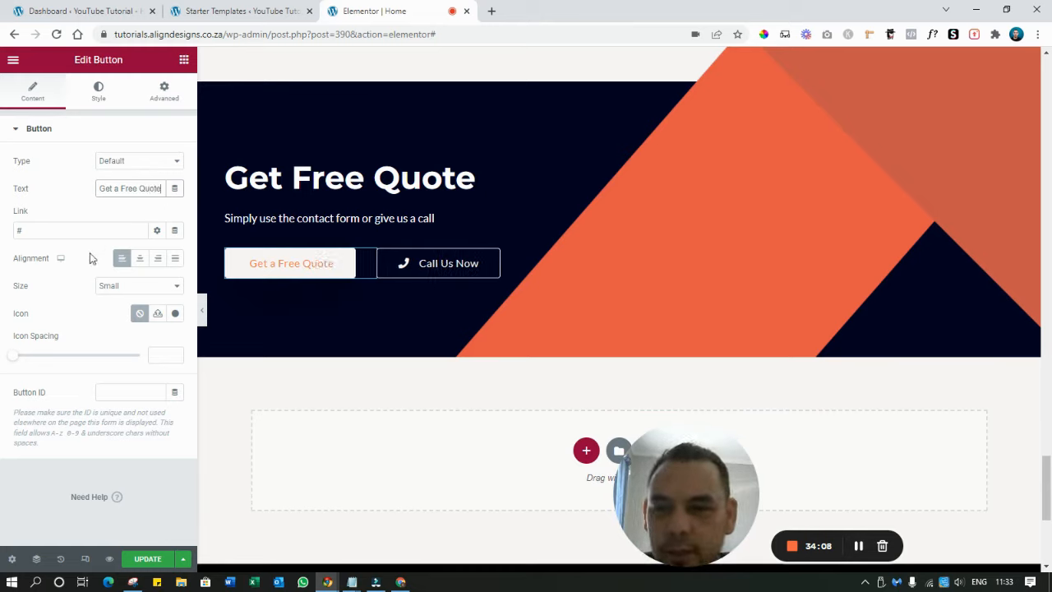
Replace the button's # link with the site's address plus 'contact'
click(52, 232)
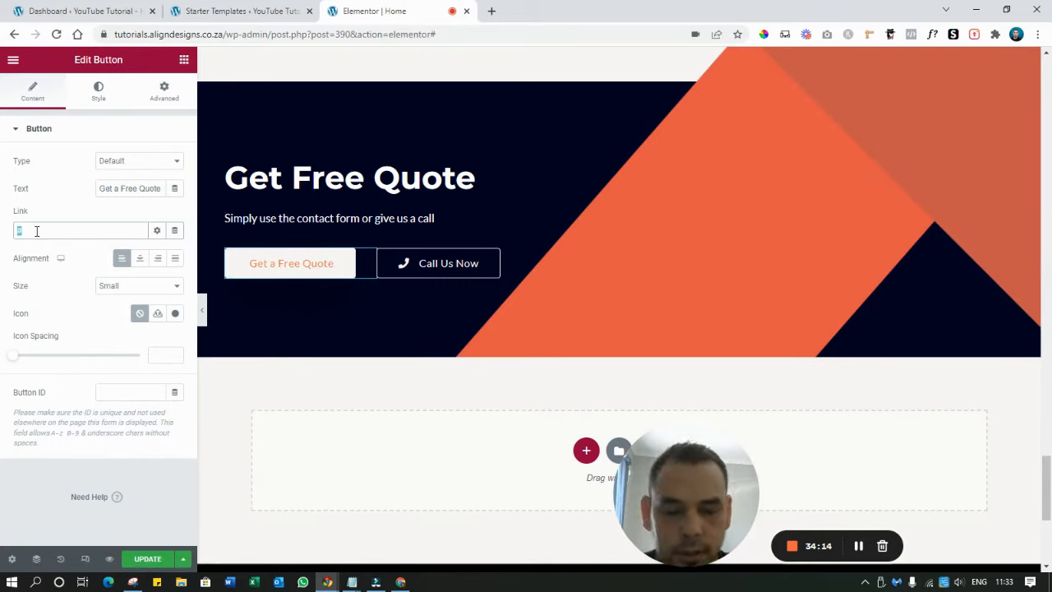
key(BackSpace)
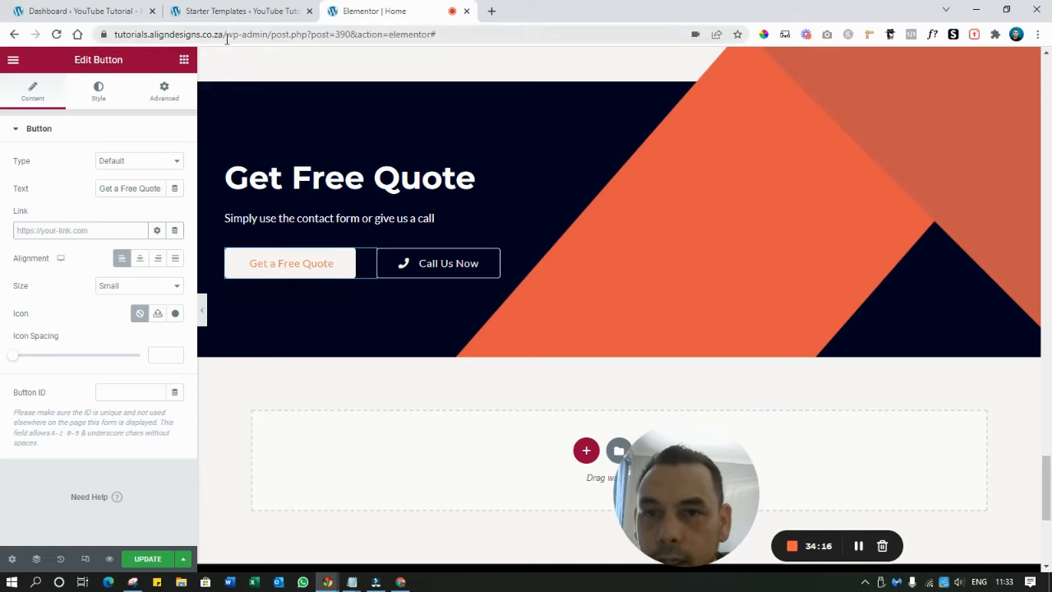
drag(196, 35, 111, 35)
drag(274, 34, 112, 35)
key(ctrl+c)
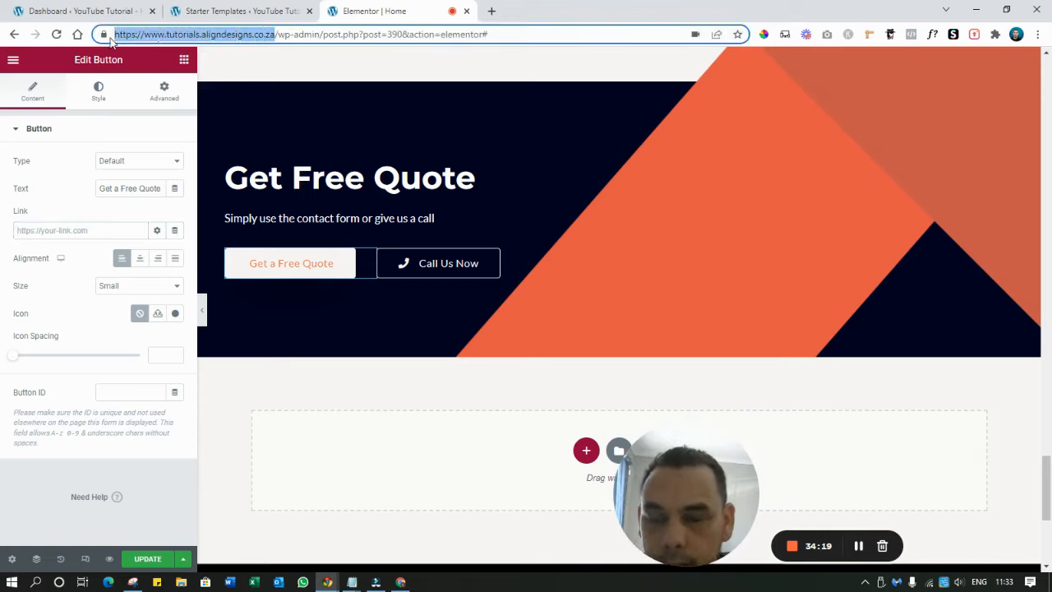
click(63, 234)
key(ctrl+v)
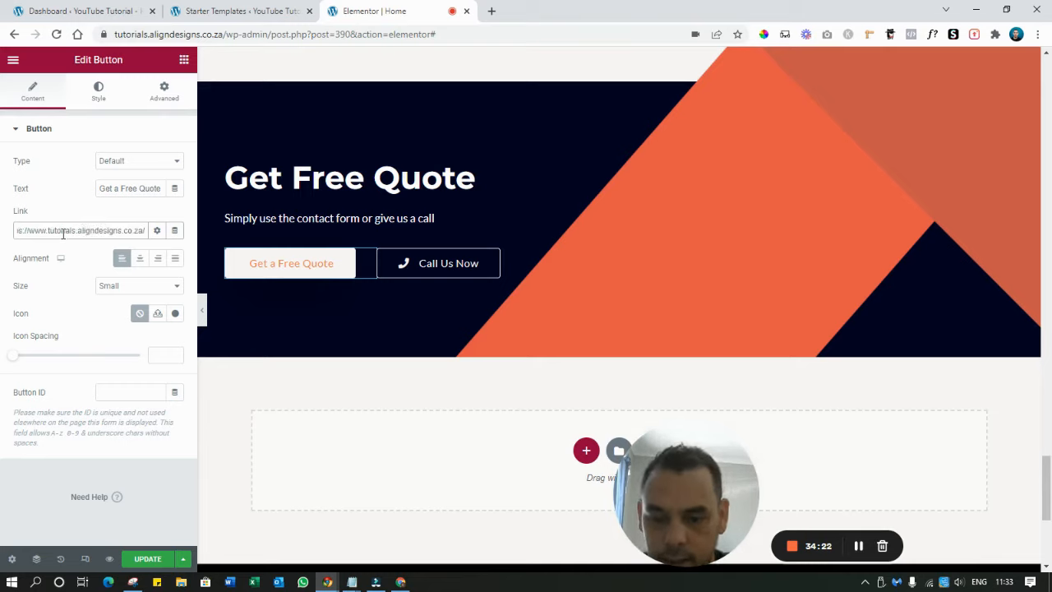
text(contac)
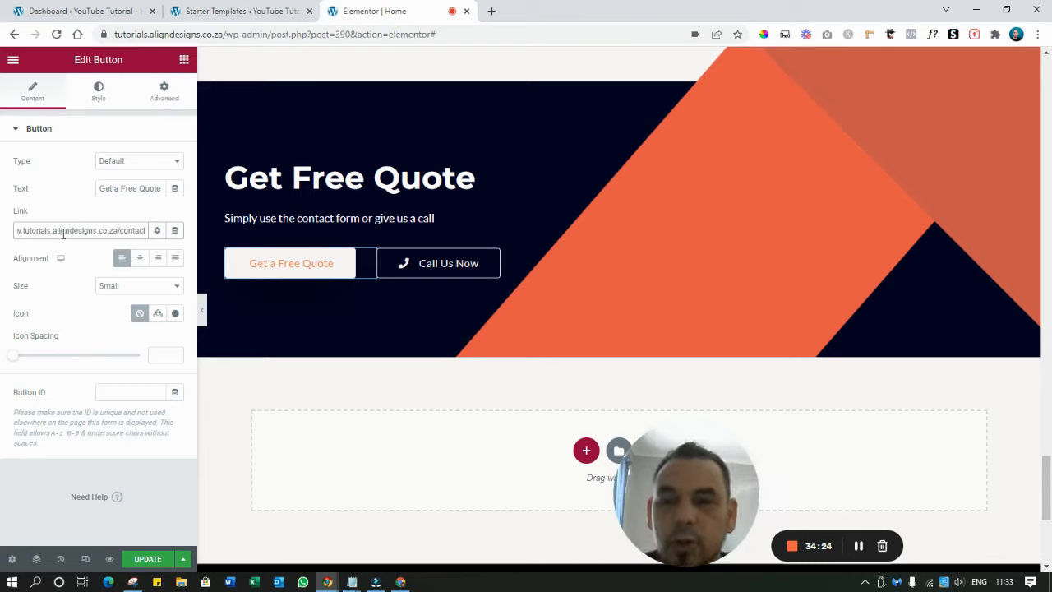
Replace the Call Us Now button's # link with a 'tel:' phone link
click(456, 263)
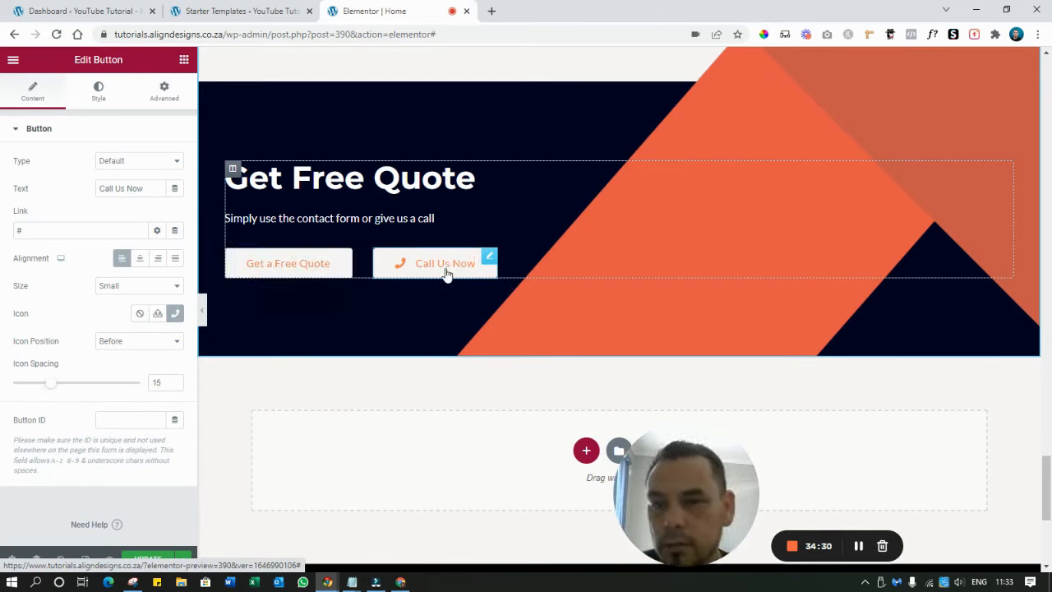
double_click(41, 233)
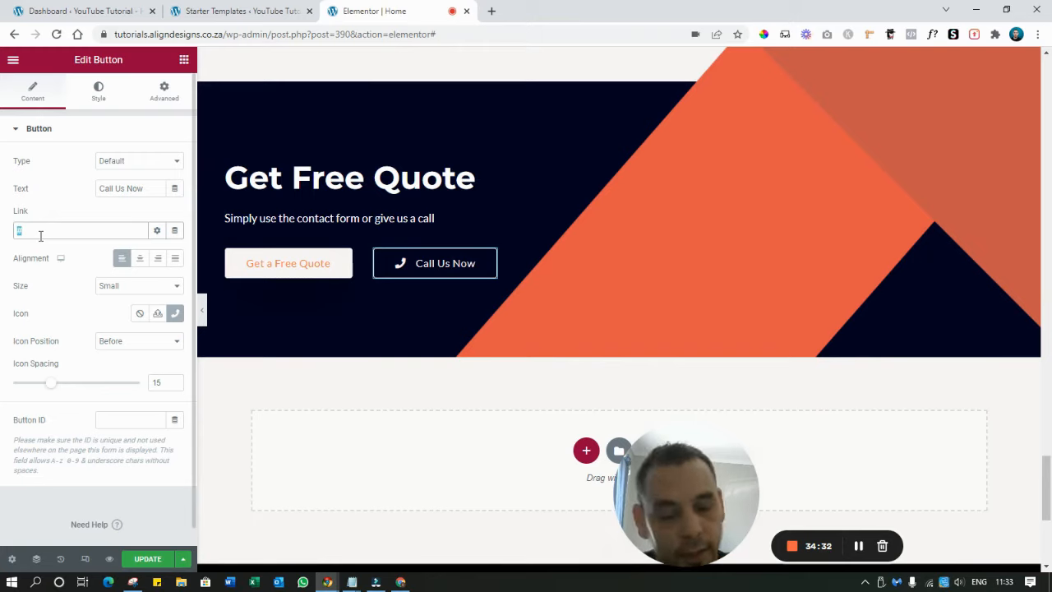
key(BackSpace)
text(tel)
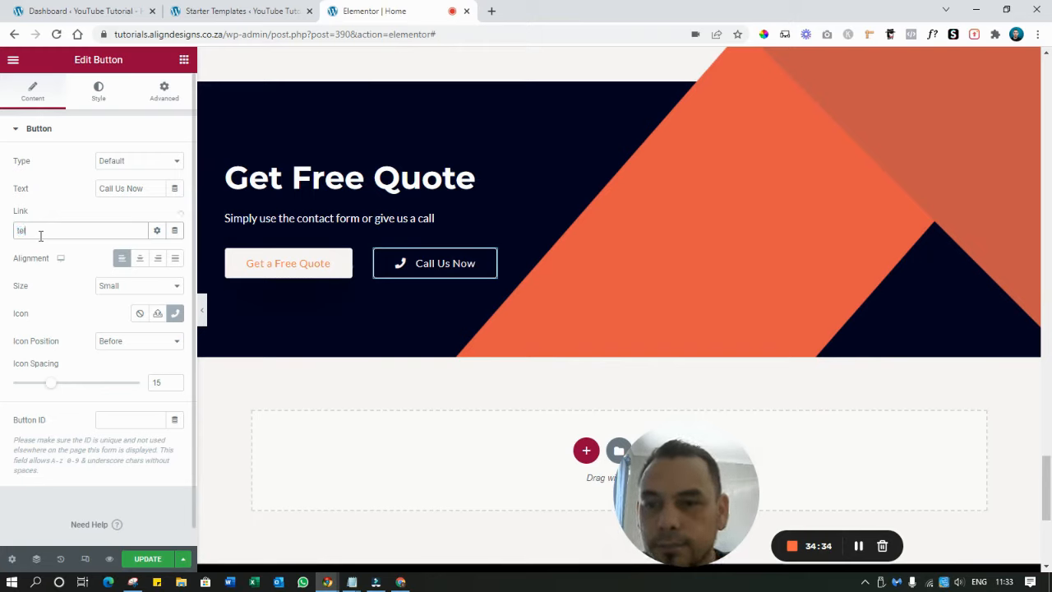
text(:+27000000000)
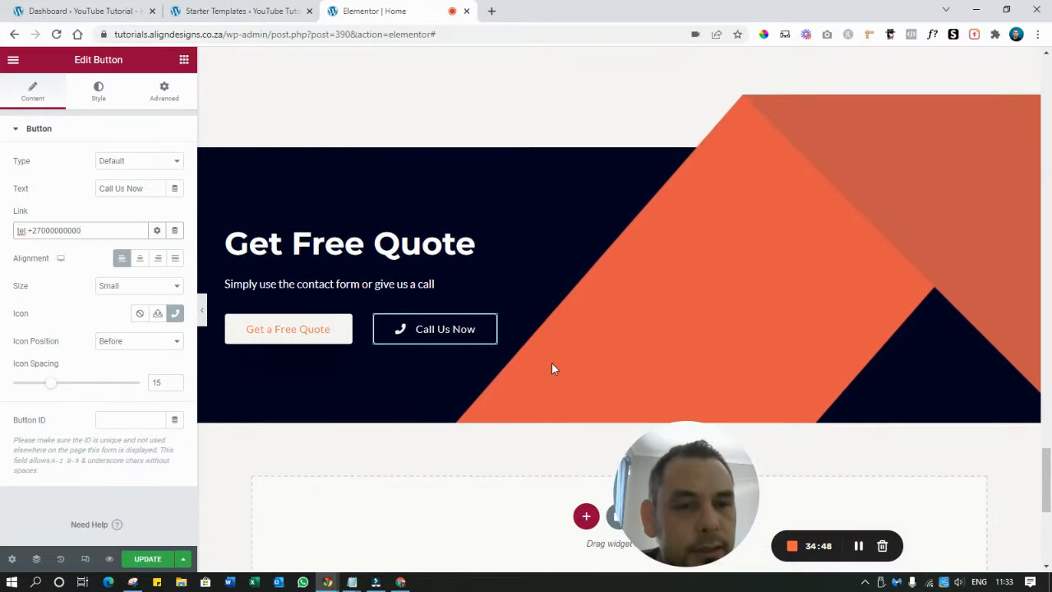
Review the edited home page and save it with Update
scroll(552, 369, down, 4)
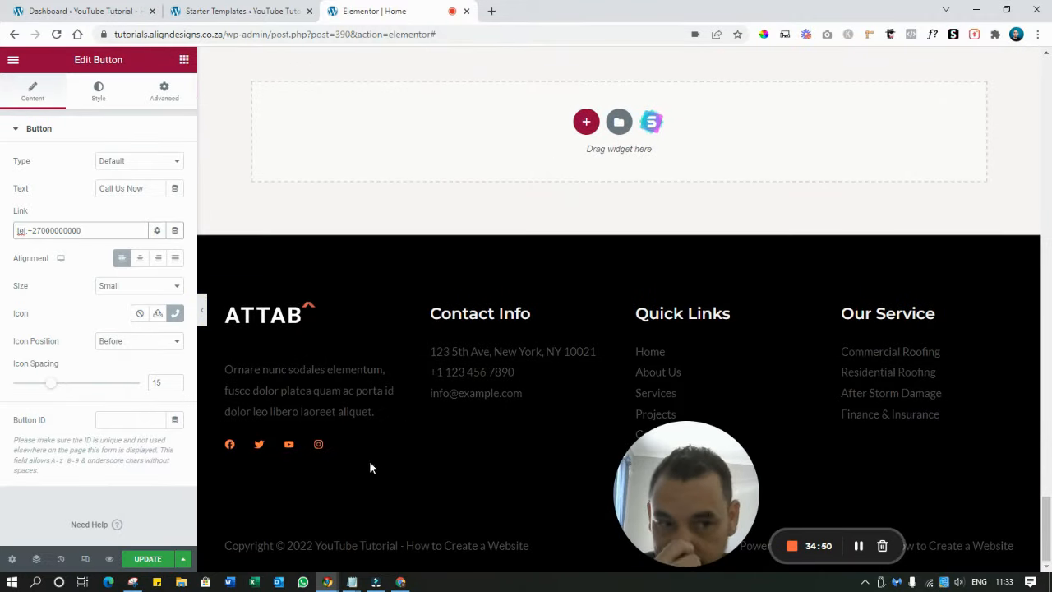
scroll(379, 178, up, 20)
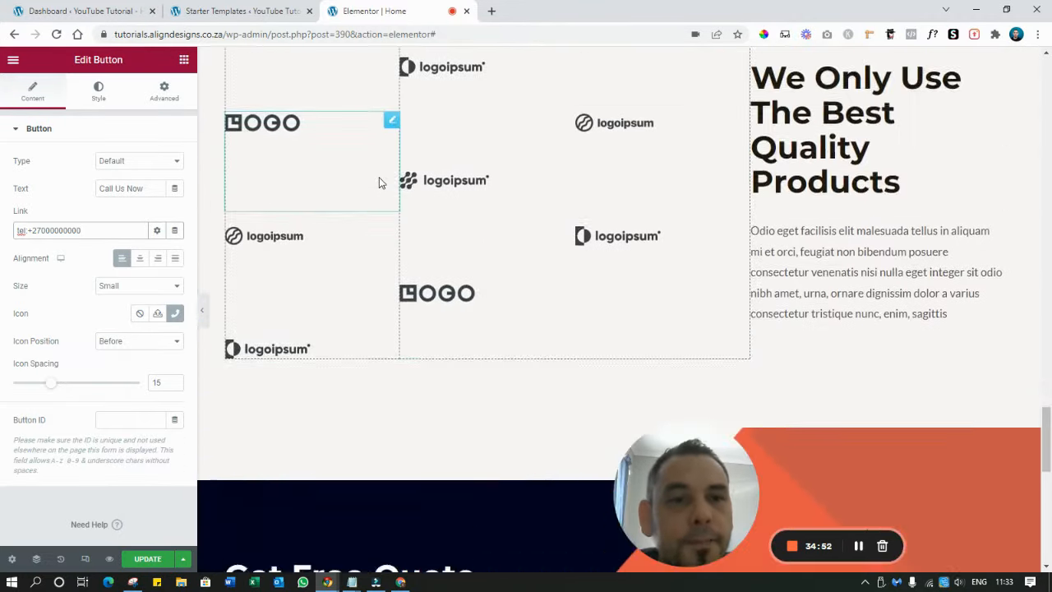
scroll(379, 177, up, 15)
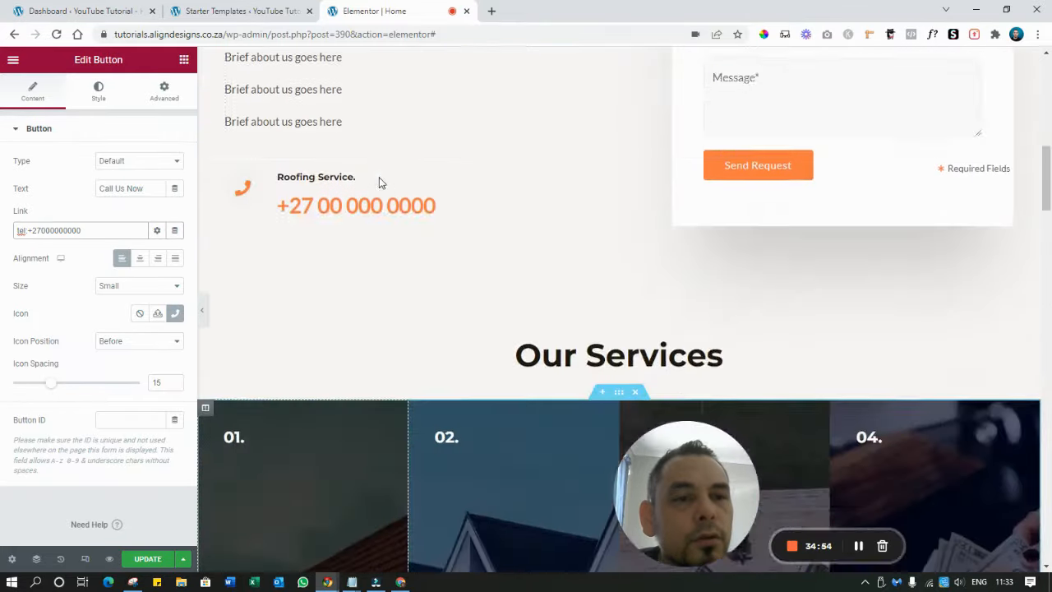
scroll(379, 177, up, 2)
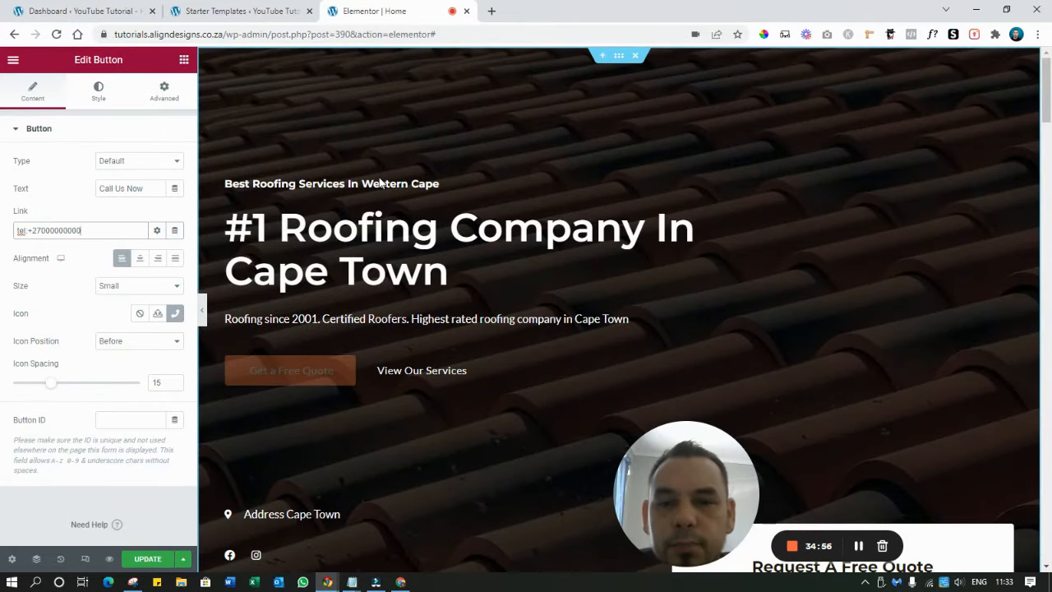
scroll(290, 329, down, 6)
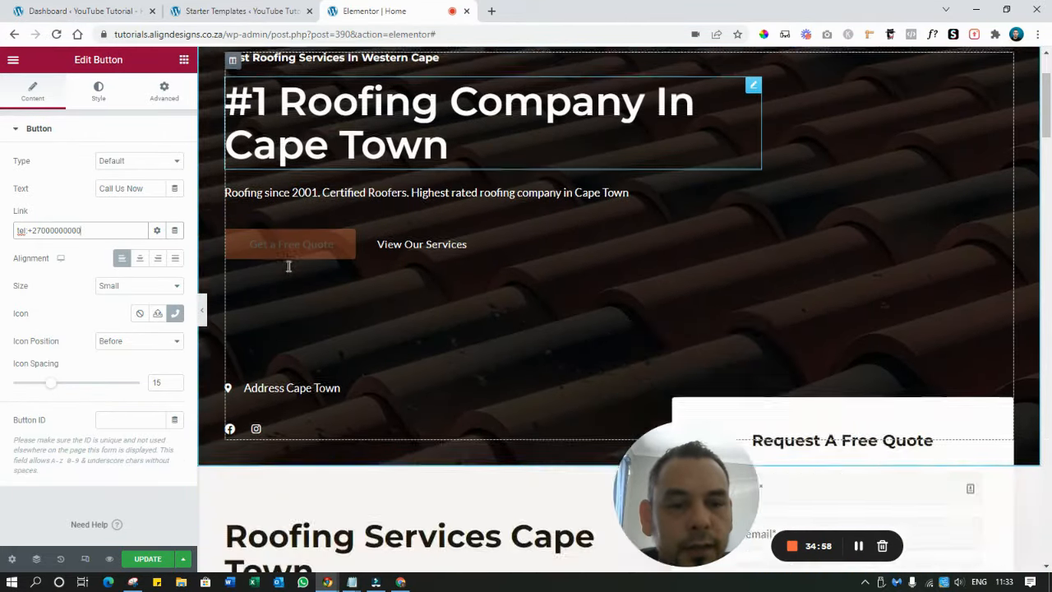
scroll(288, 269, down, 3)
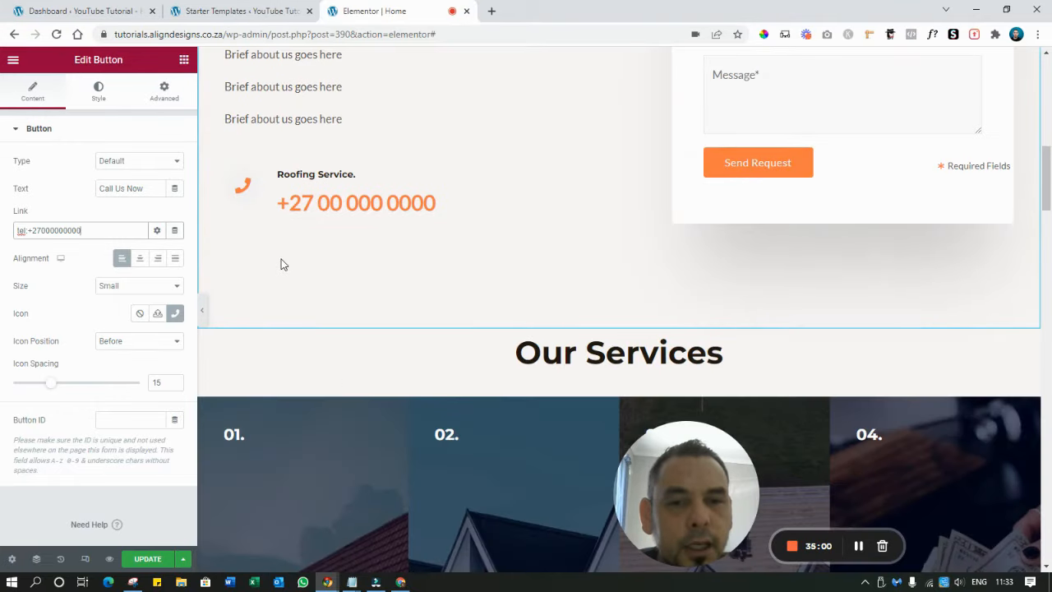
scroll(285, 276, down, 3)
scroll(285, 277, down, 2)
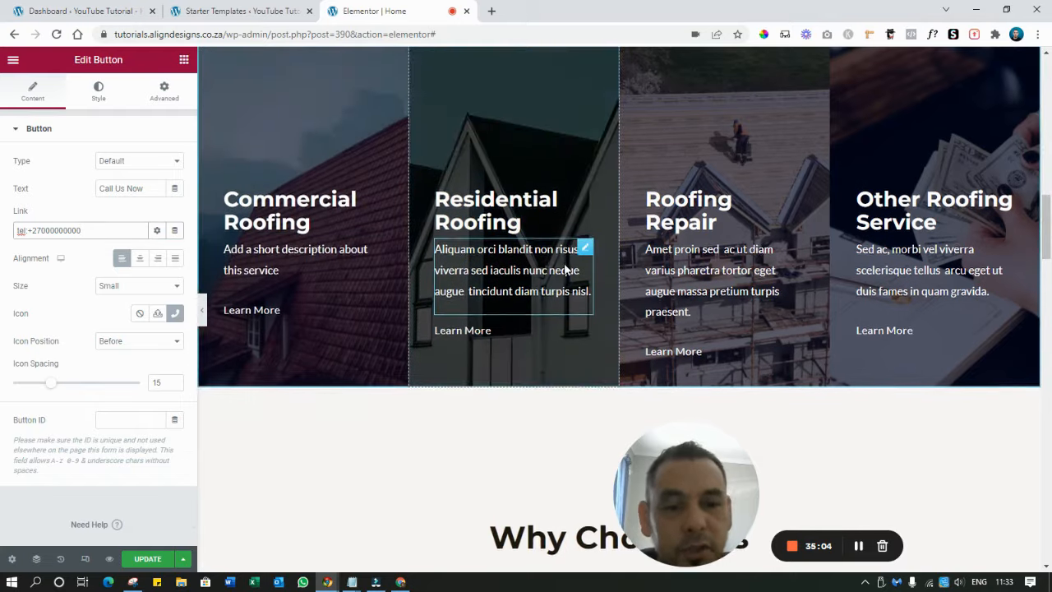
scroll(337, 342, down, 4)
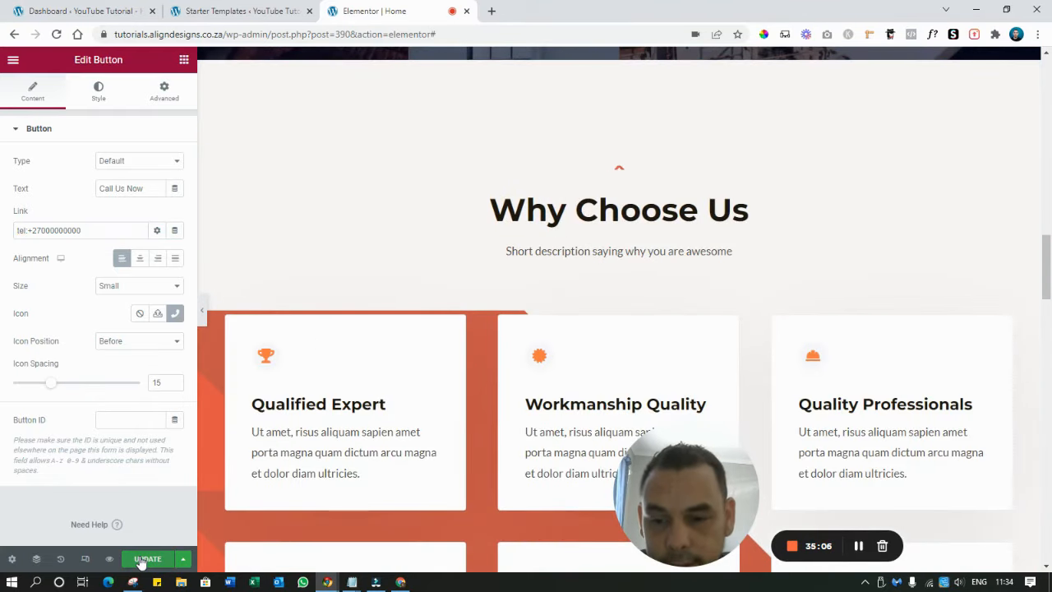
click(146, 560)
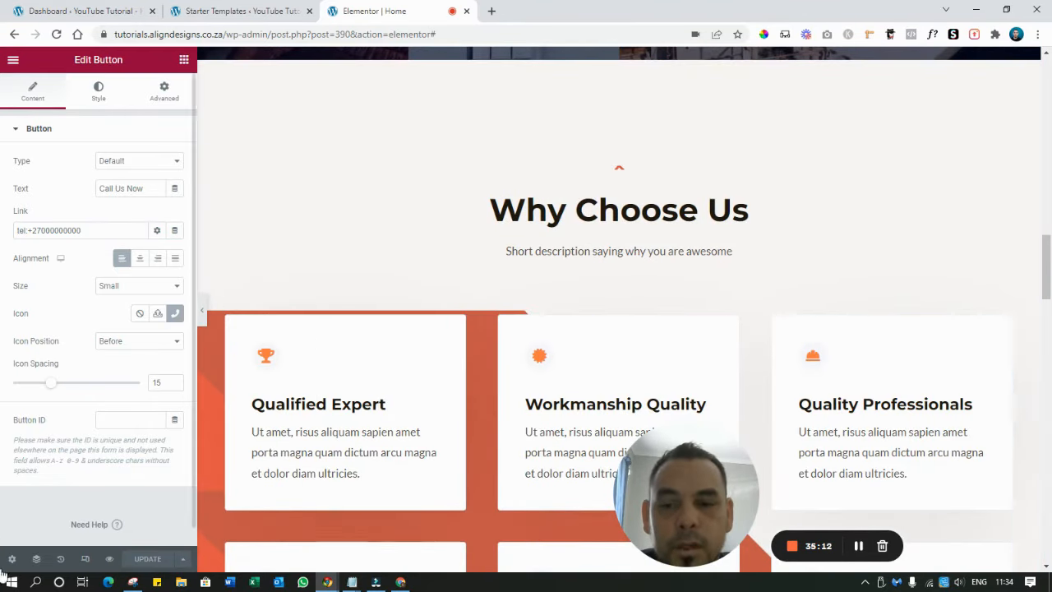
Open a live preview of the page and scroll through it
click(109, 559)
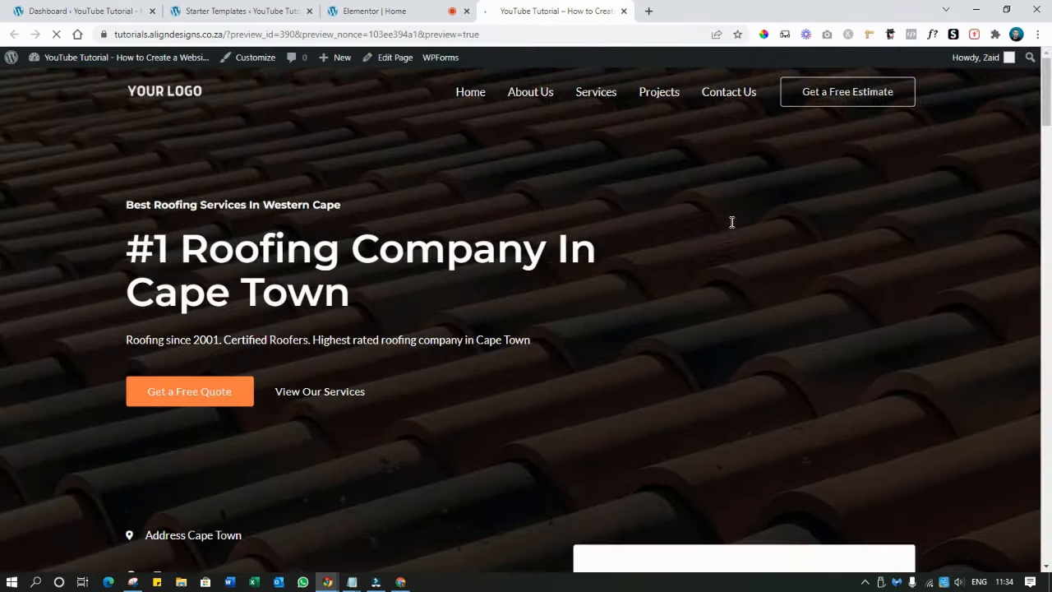
scroll(730, 222, down, 6)
scroll(729, 229, down, 12)
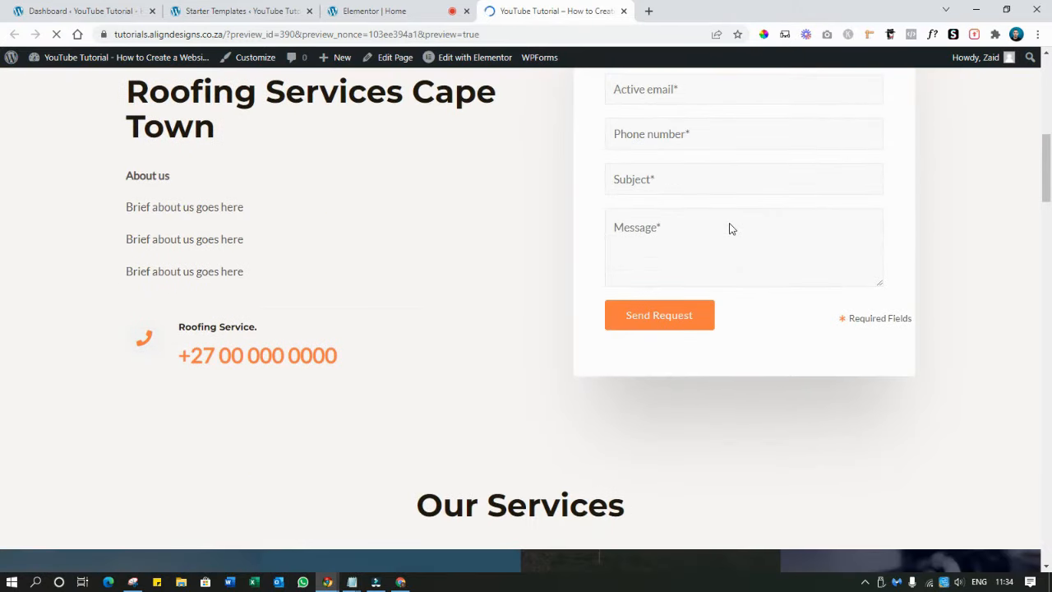
scroll(732, 228, down, 15)
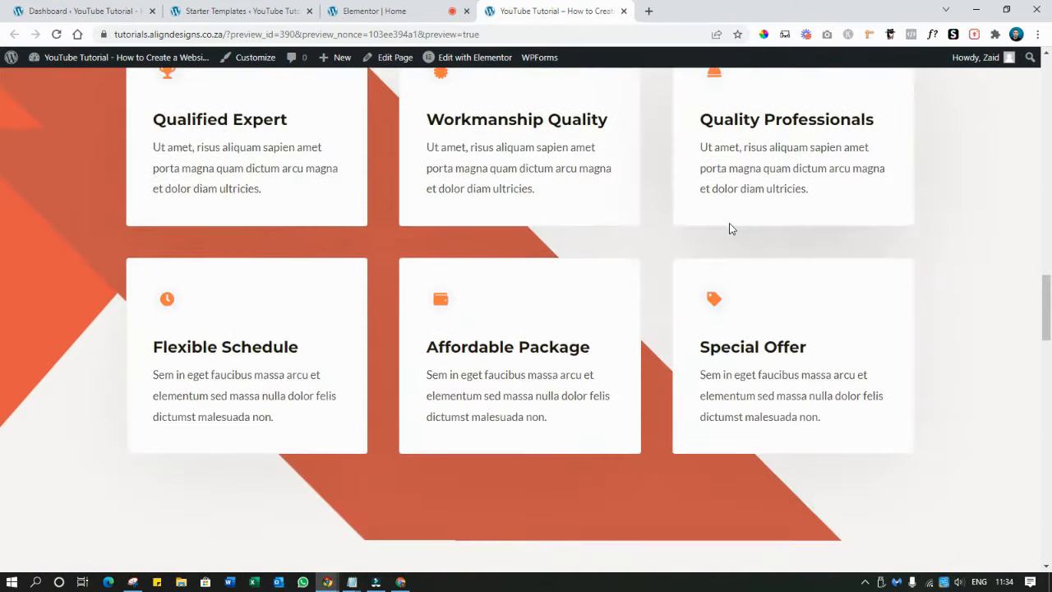
scroll(729, 222, down, 7)
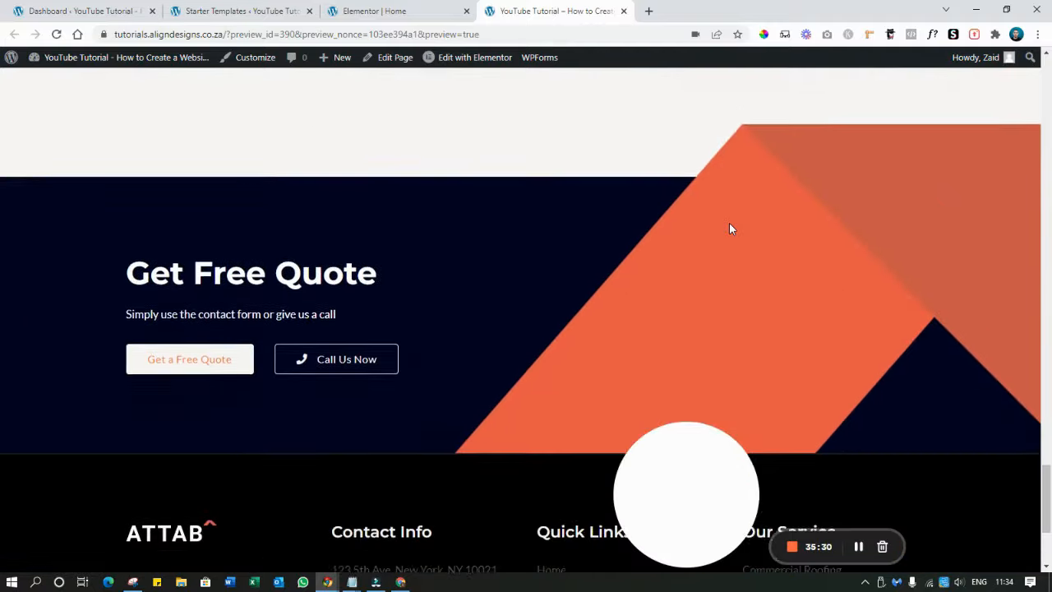
scroll(730, 223, up, 4)
scroll(729, 229, up, 20)
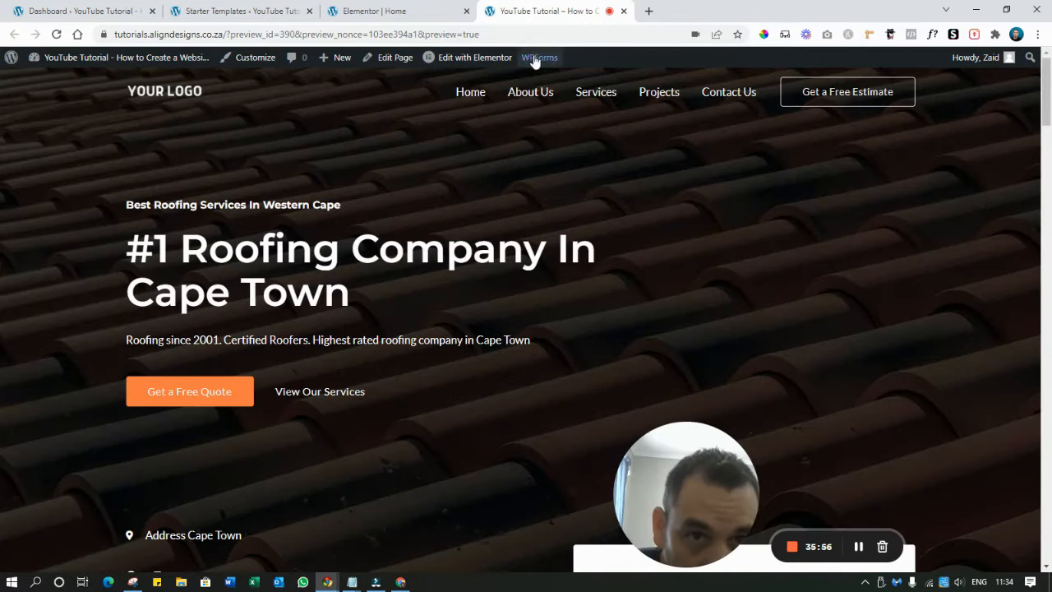
Compare the preview with the editor by switching between the two tabs
click(444, 16)
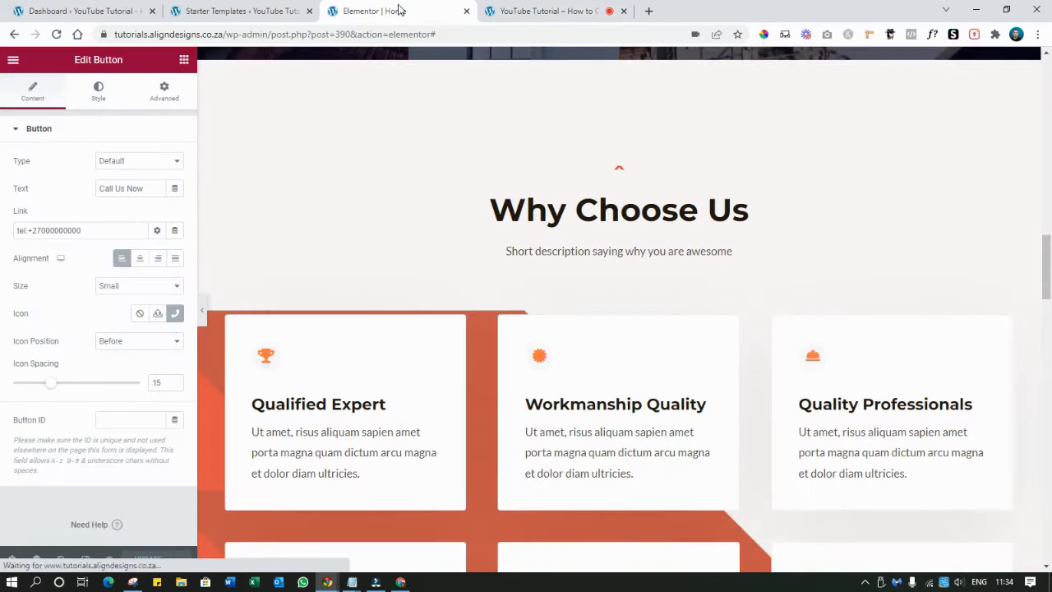
click(530, 11)
scroll(546, 188, down, 13)
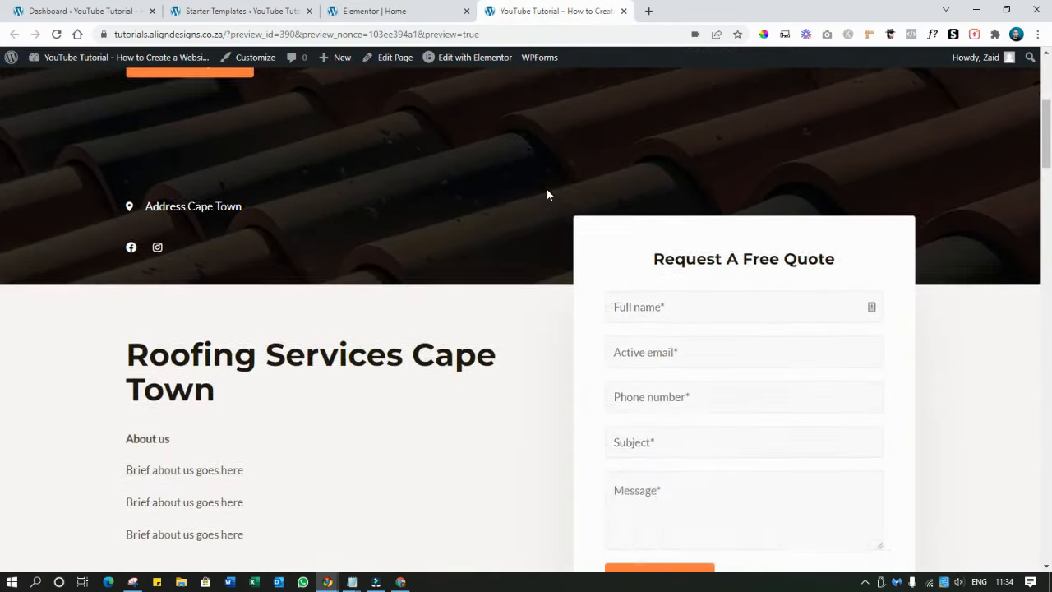
scroll(540, 178, up, 9)
scroll(536, 180, up, 5)
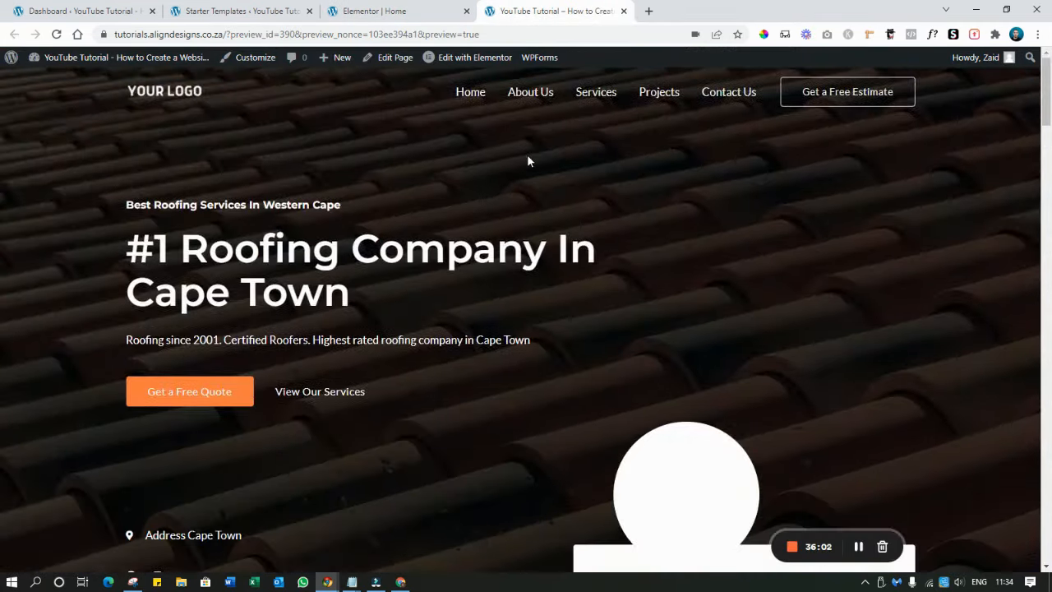
click(387, 11)
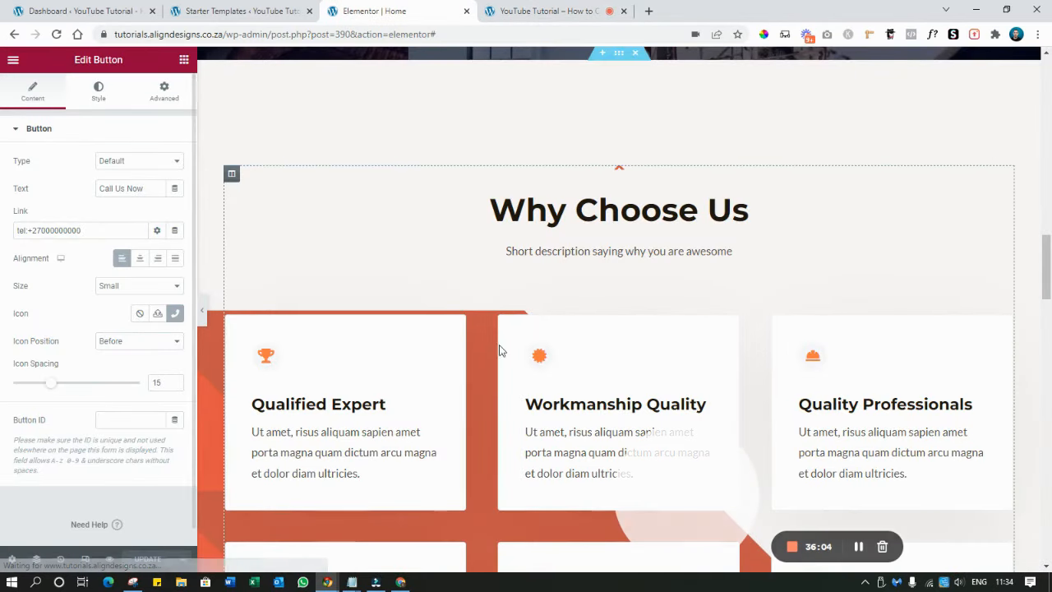
scroll(649, 282, up, 10)
scroll(633, 247, up, 6)
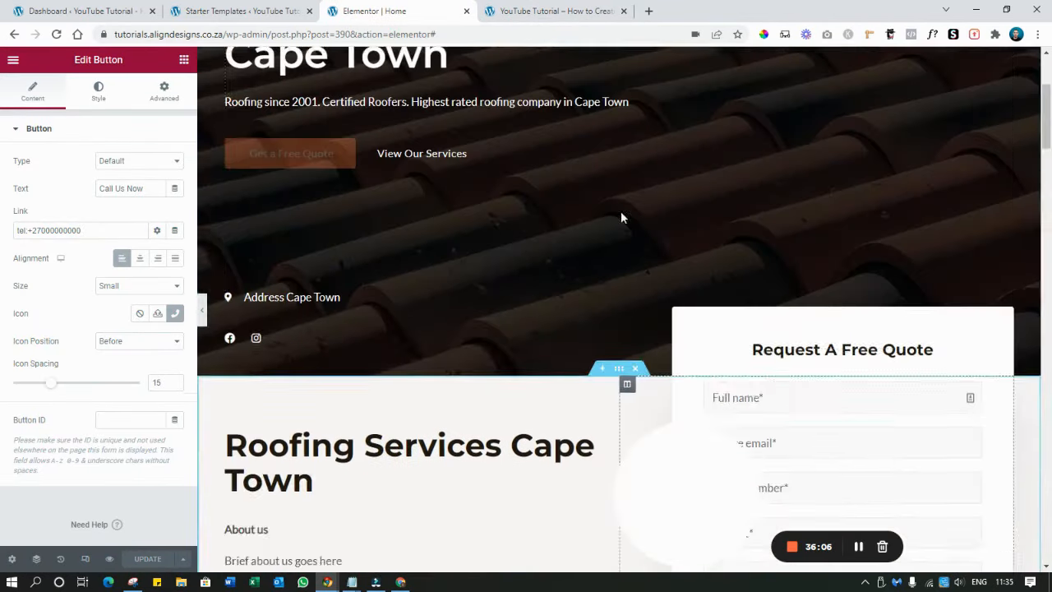
click(555, 11)
scroll(583, 282, down, 1)
scroll(582, 280, down, 15)
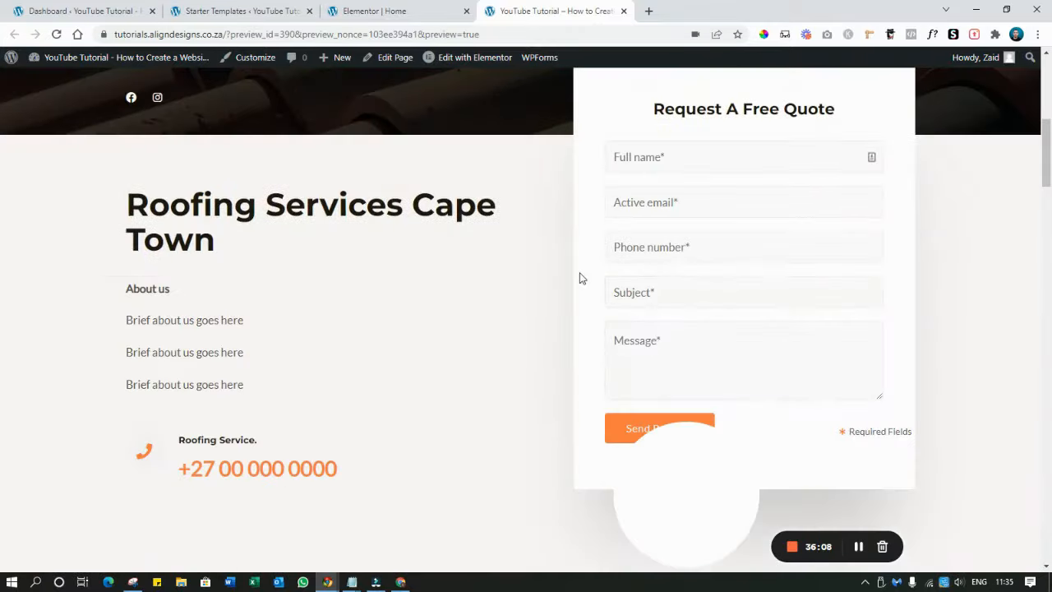
scroll(579, 273, up, 3)
scroll(580, 272, up, 1)
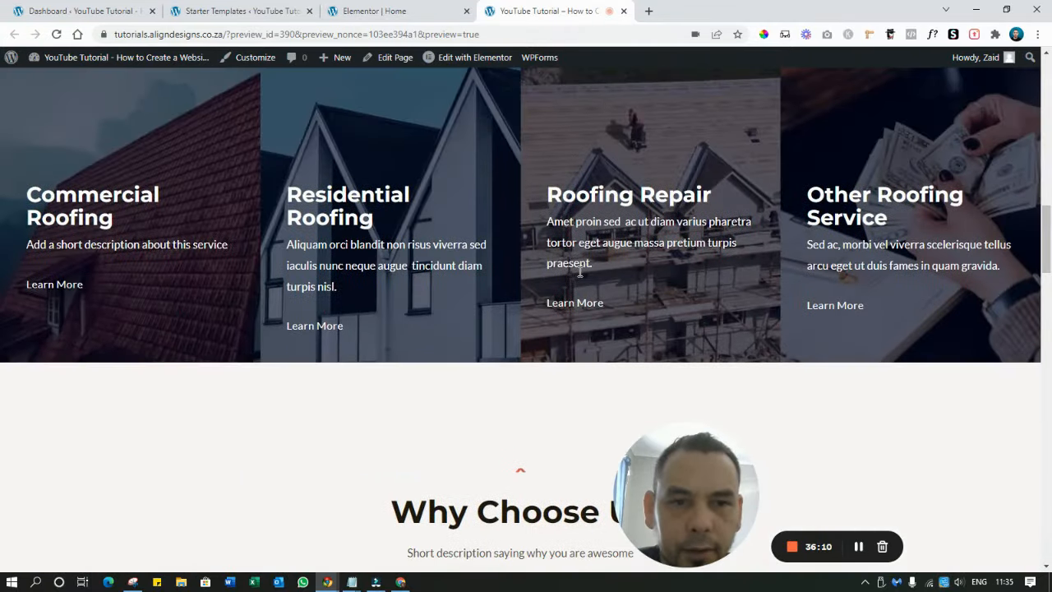
scroll(568, 288, down, 5)
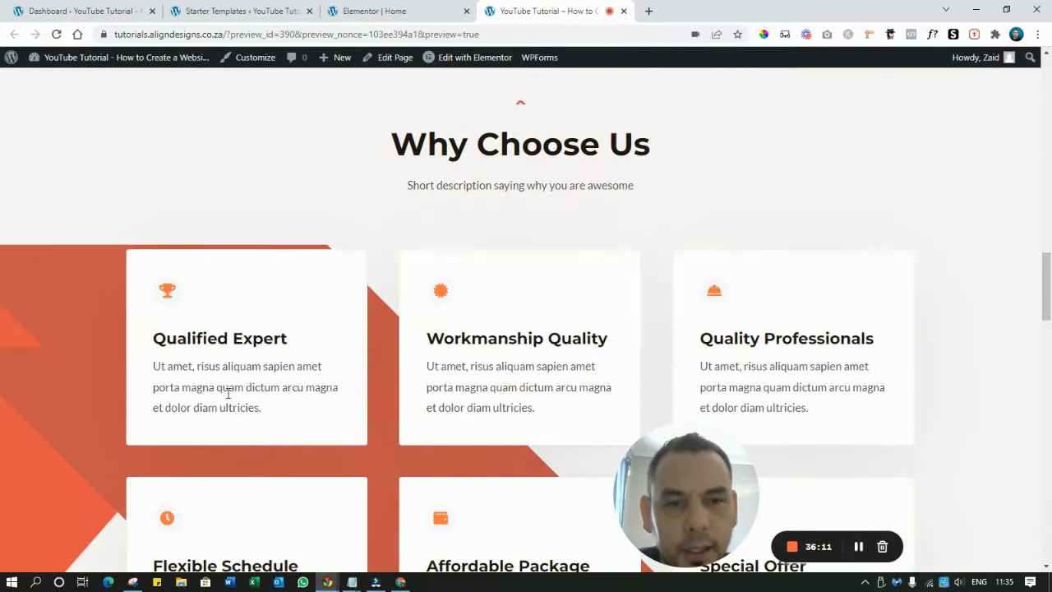
click(393, 12)
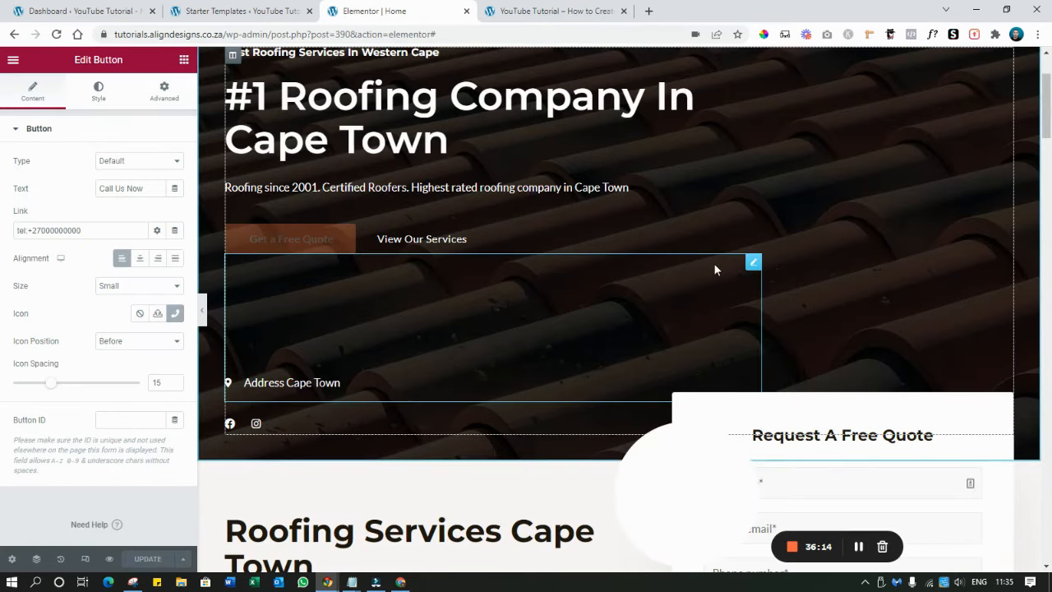
scroll(714, 264, down, 5)
click(409, 155)
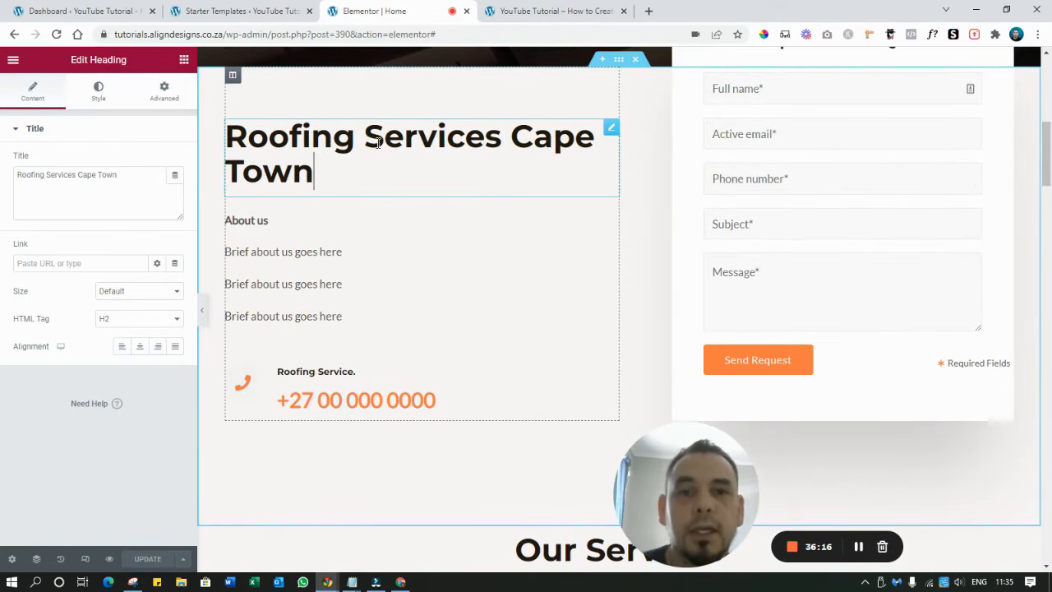
click(389, 150)
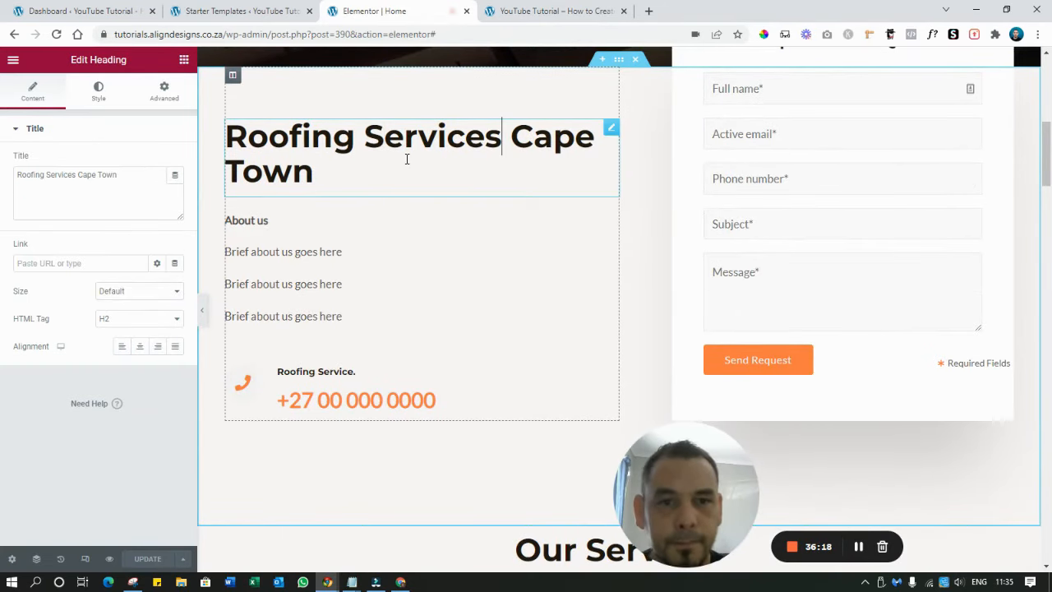
key(BackSpace)
key(BackSpace)
key(BackSpace)
key(BackSpace)
key(BackSpace)
key(BackSpace)
key(BackSpace)
key(BackSpace)
text(Company)
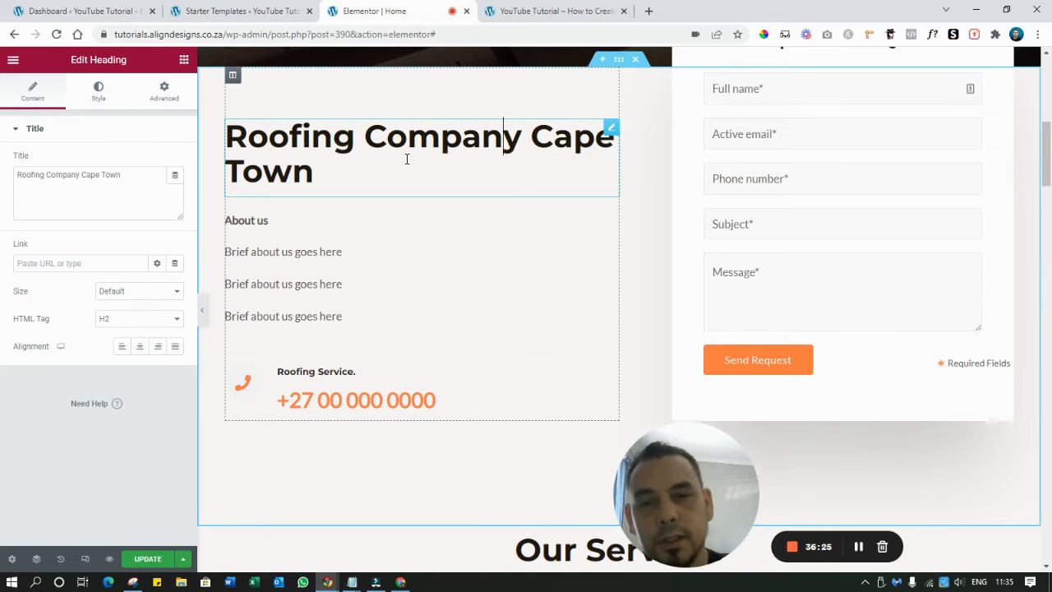
key(Home)
text(Best)
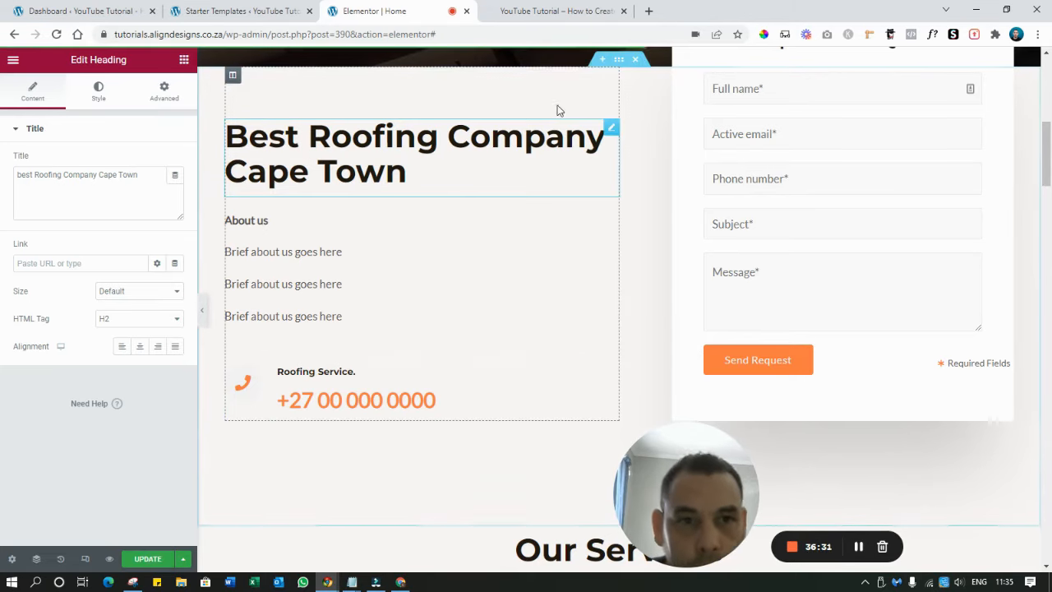
click(563, 14)
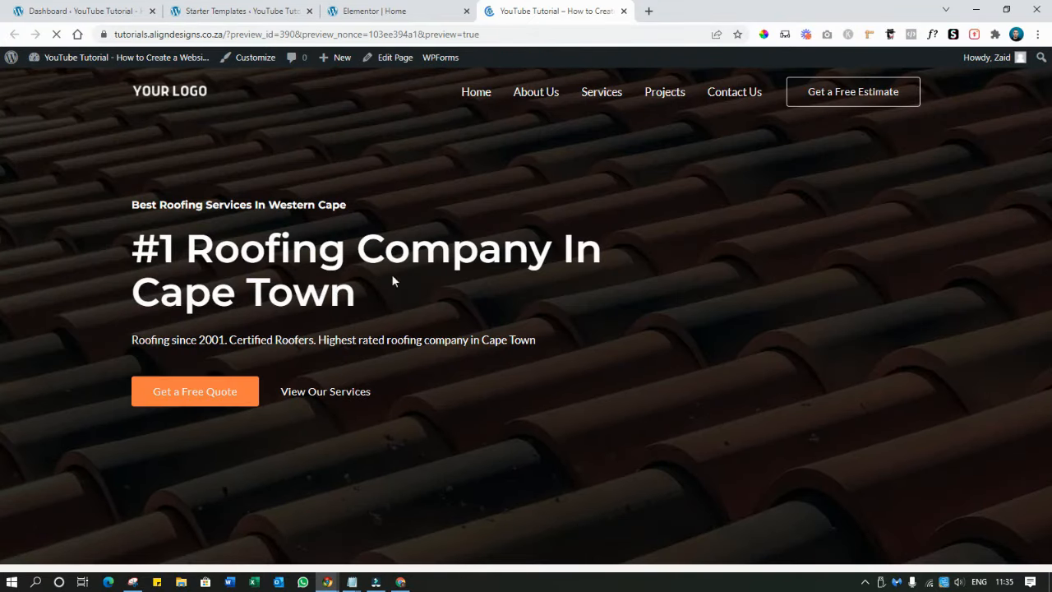
scroll(392, 279, down, 5)
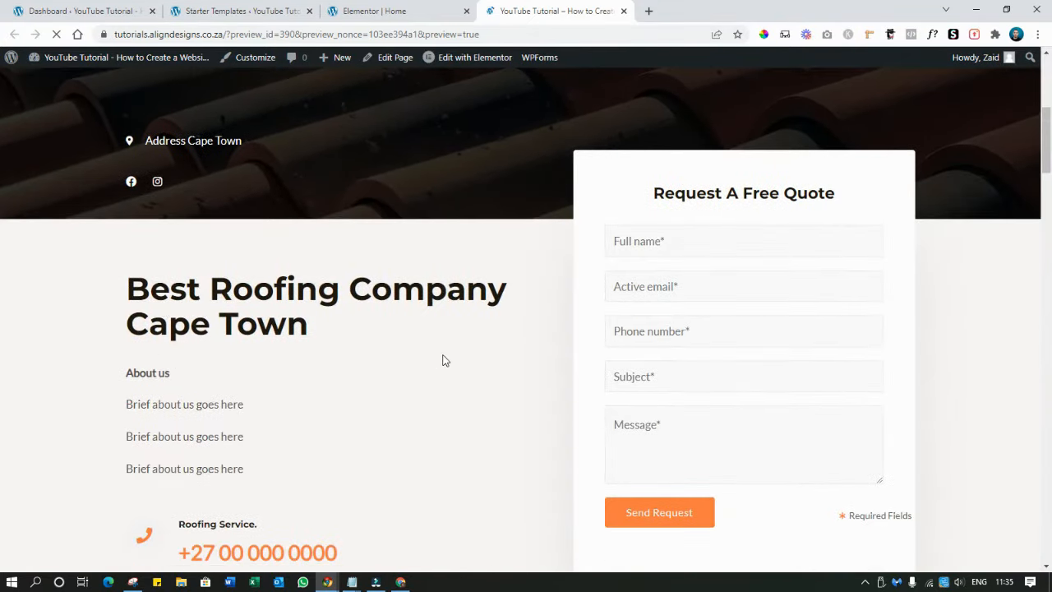
click(386, 10)
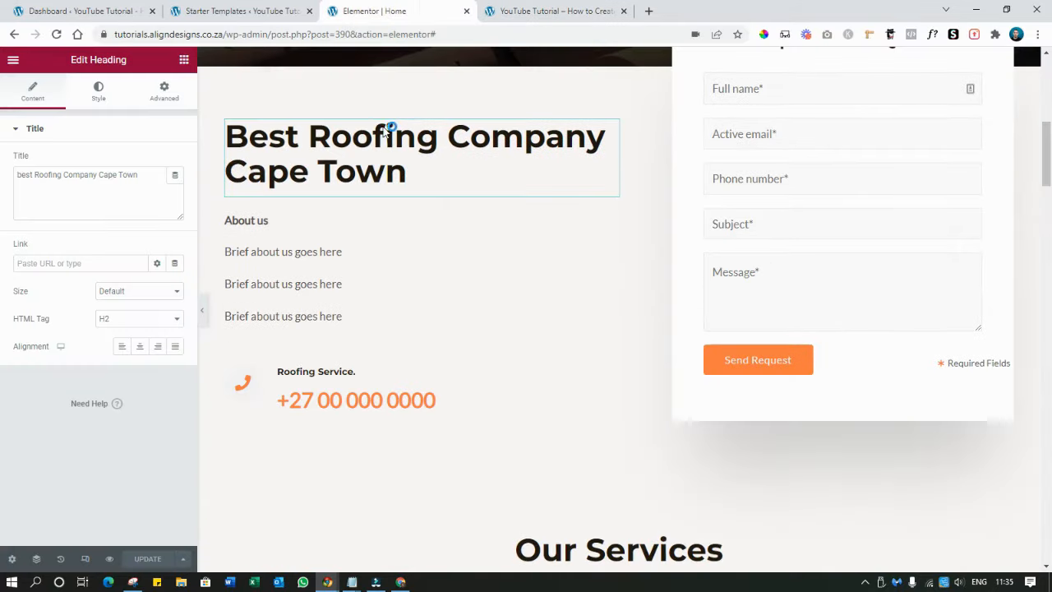
click(575, 10)
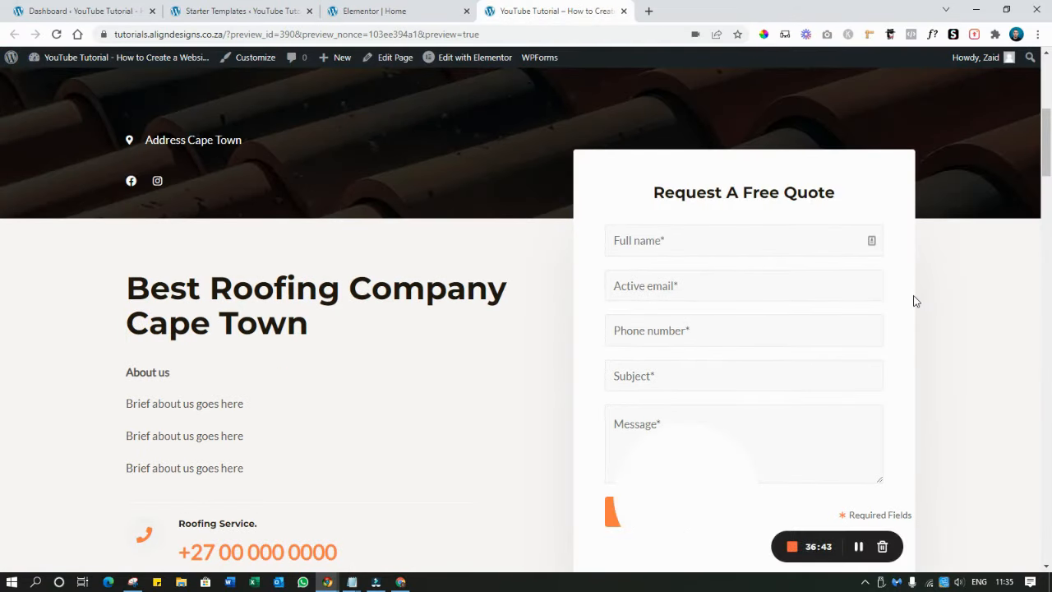
scroll(916, 302, down, 4)
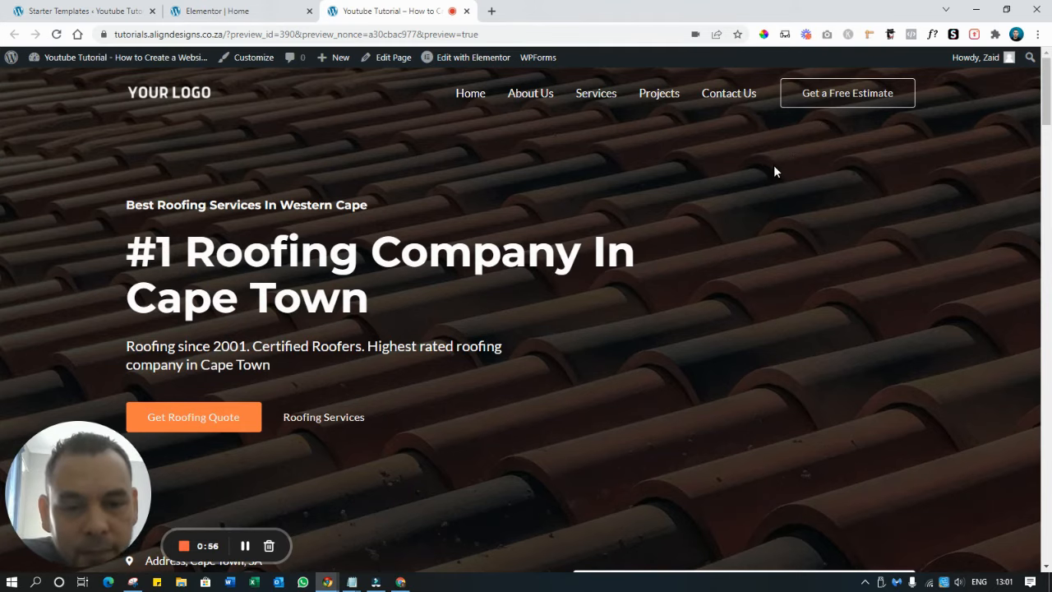
scroll(774, 171, down, 5)
scroll(618, 247, down, 2)
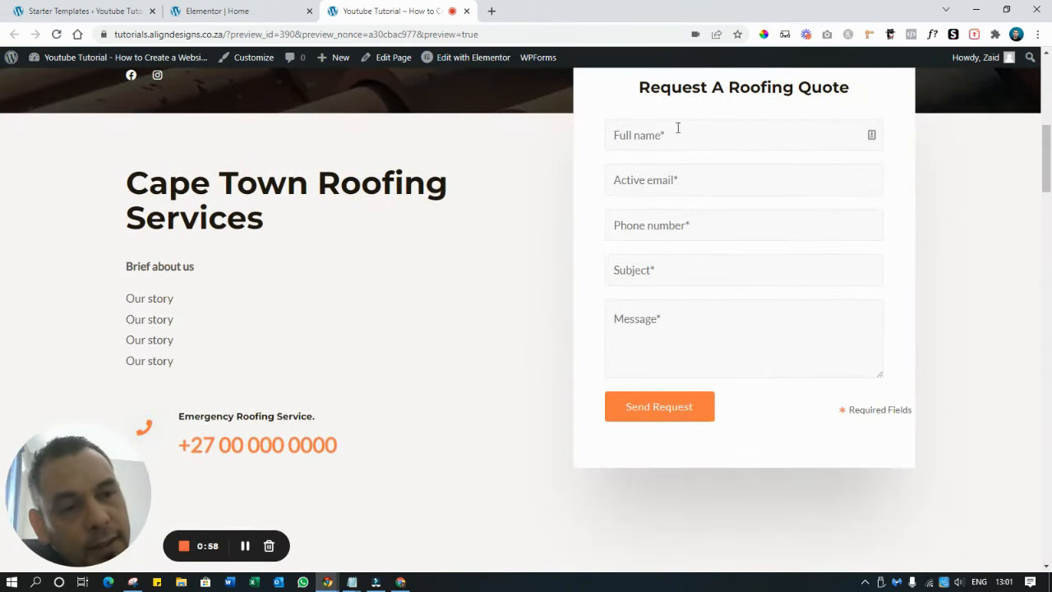
scroll(649, 312, up, 2)
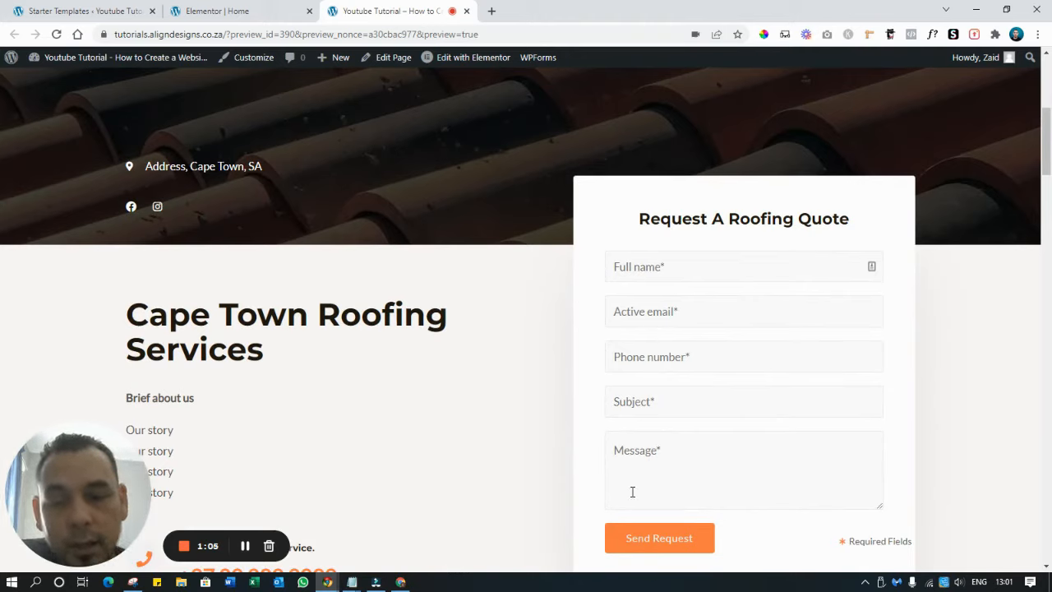
scroll(644, 421, down, 10)
scroll(644, 415, down, 15)
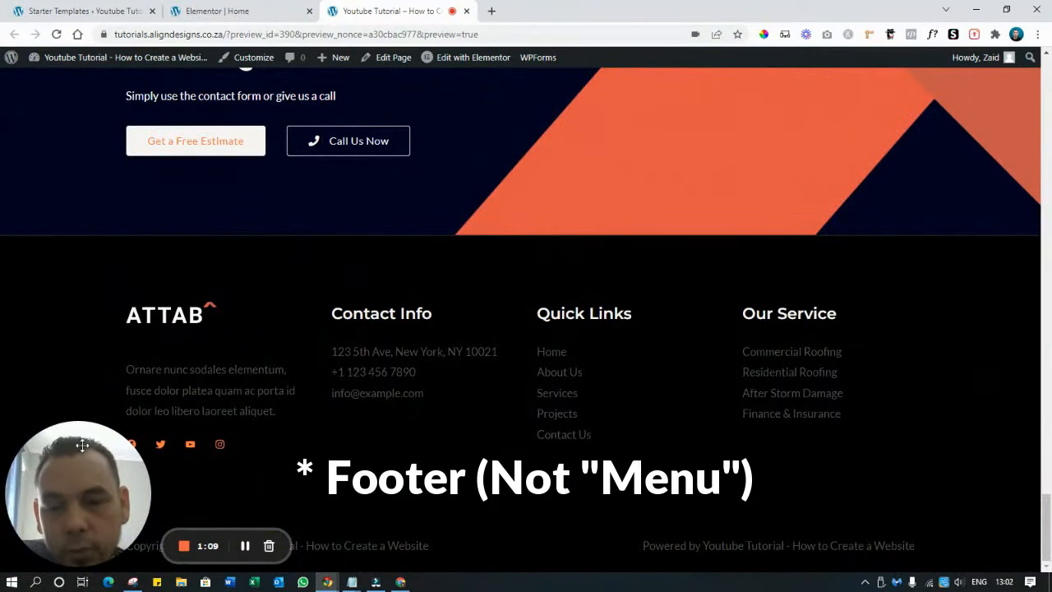
scroll(706, 345, up, 15)
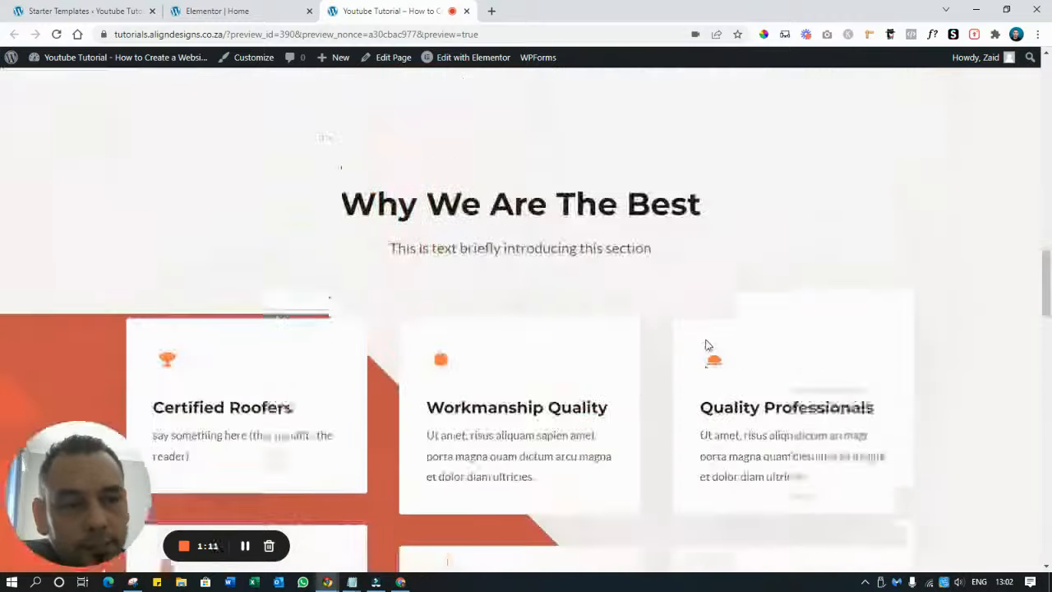
scroll(1011, 263, up, 5)
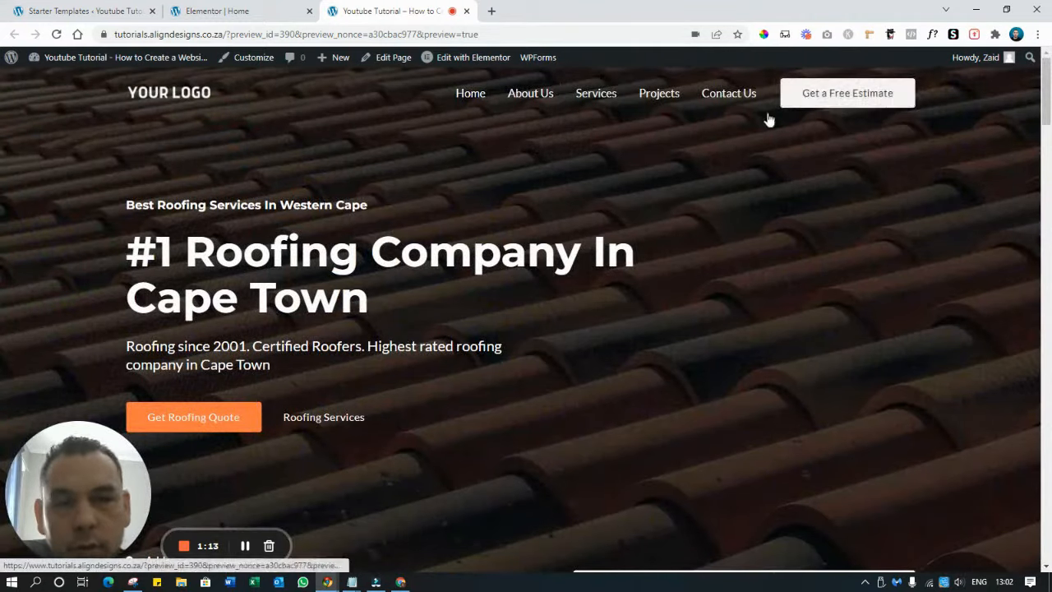
In the Customizer, relabel the header button to 'Get a Free Quote'
click(230, 60)
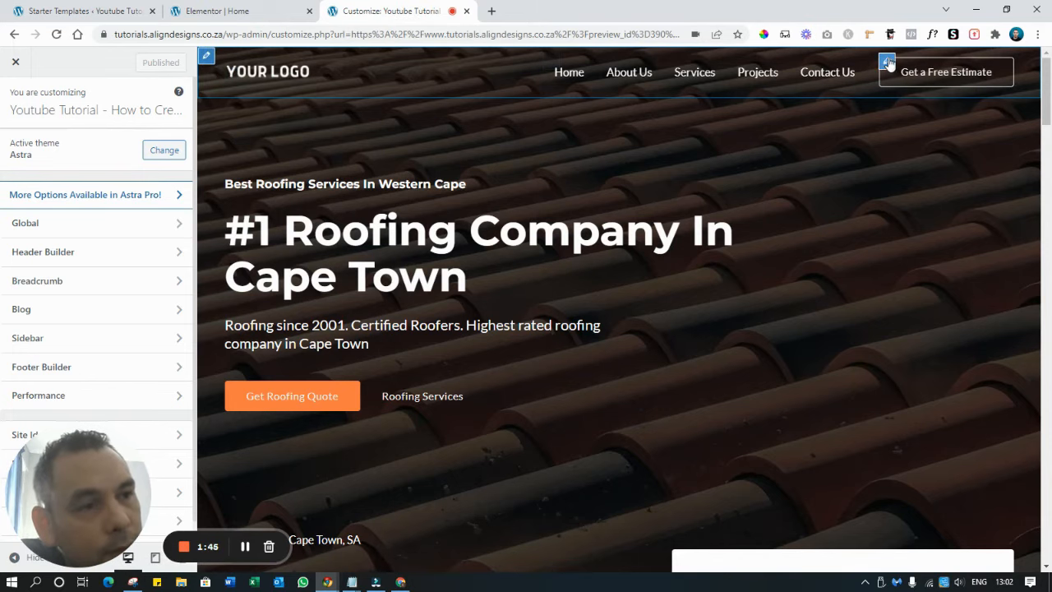
click(888, 64)
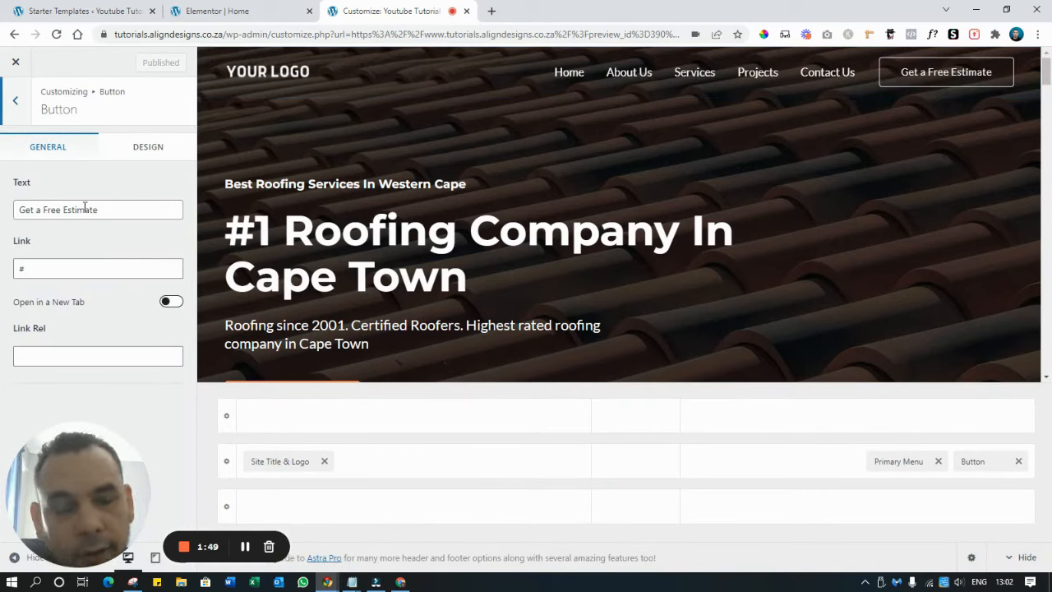
click(111, 205)
key(BackSpace)
key(BackSpace)
key(BackSpace)
key(BackSpace)
key(BackSpace)
key(BackSpace)
key(BackSpace)
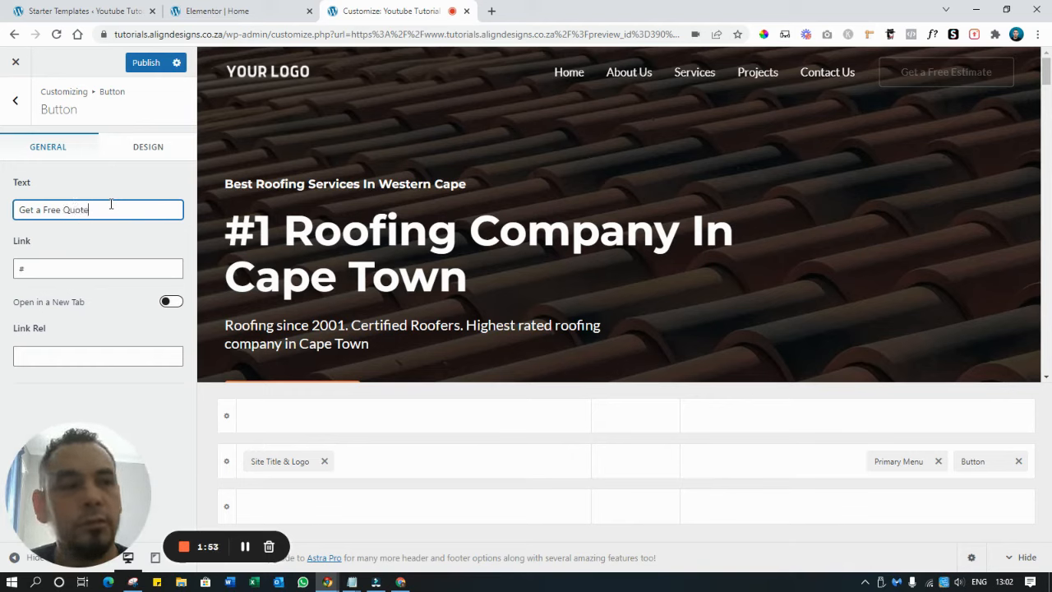
Set the header button link to the site's address plus 'contact'
click(59, 272)
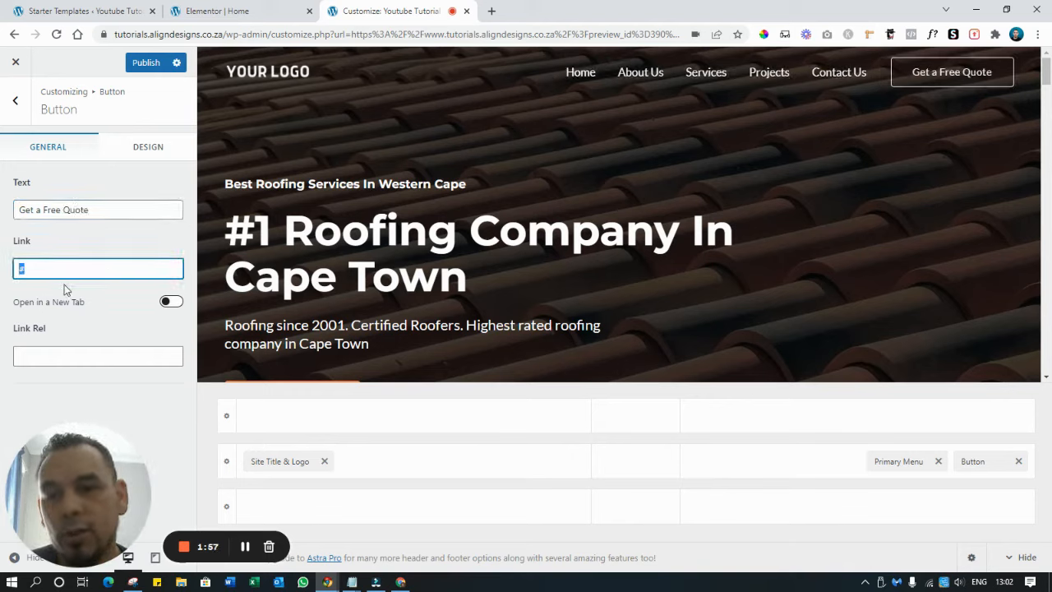
drag(227, 34, 116, 34)
key(ctrl+c)
click(76, 265)
key(ctrl+v)
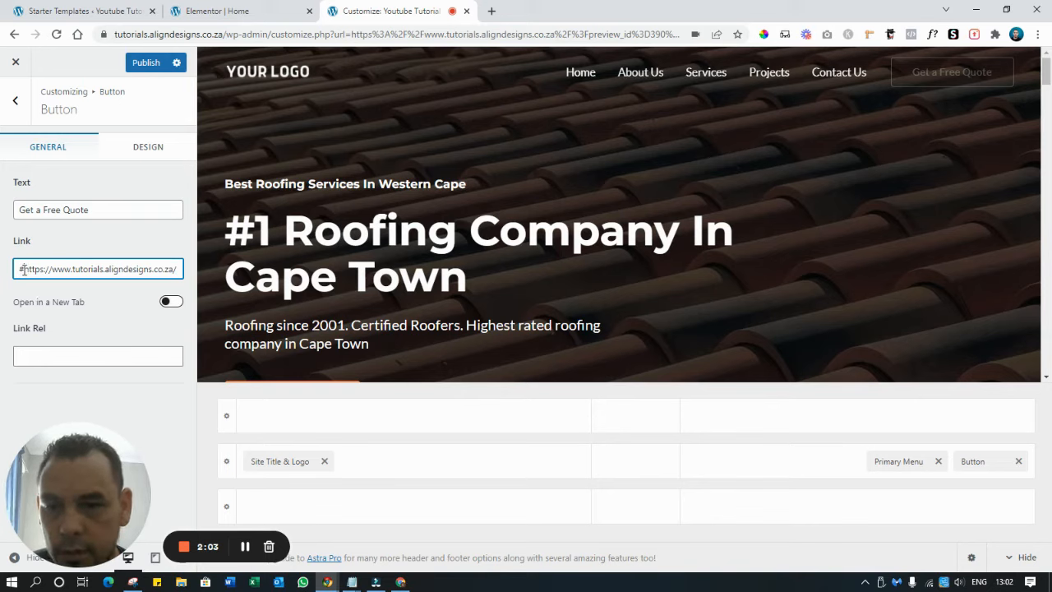
key(BackSpace)
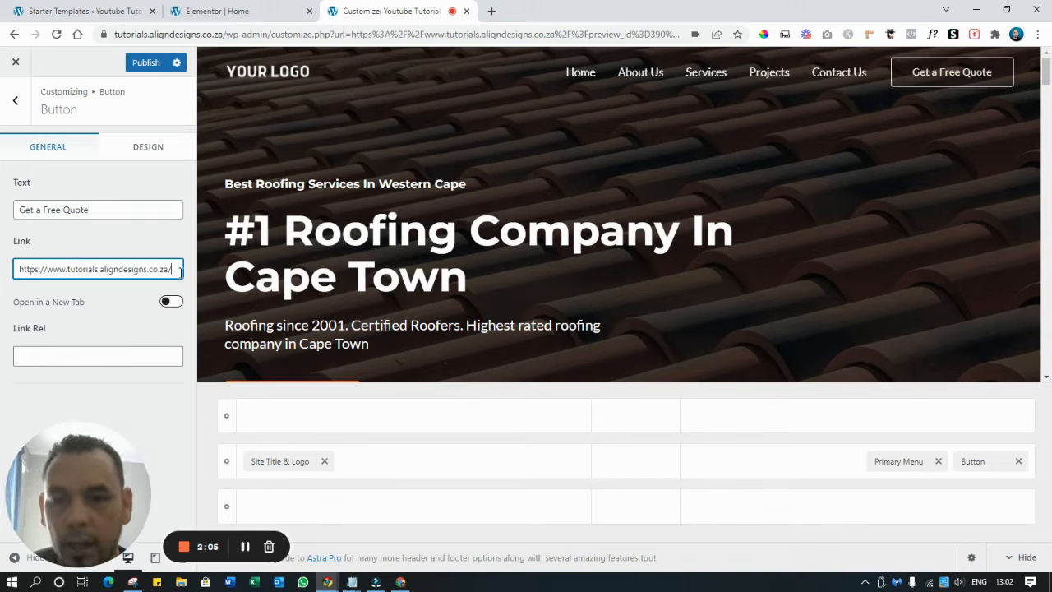
text(contact)
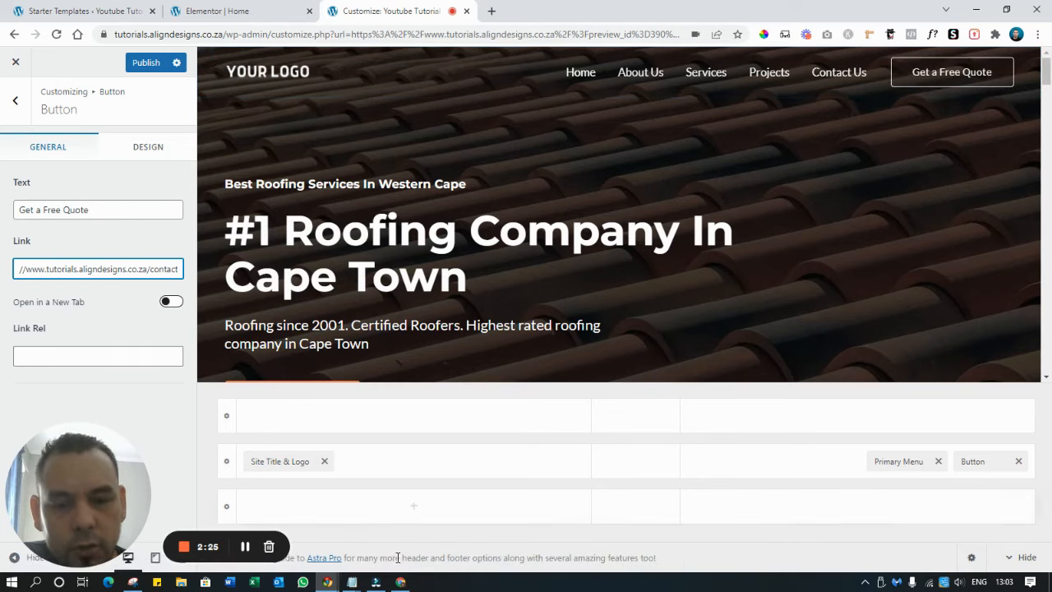
click(361, 584)
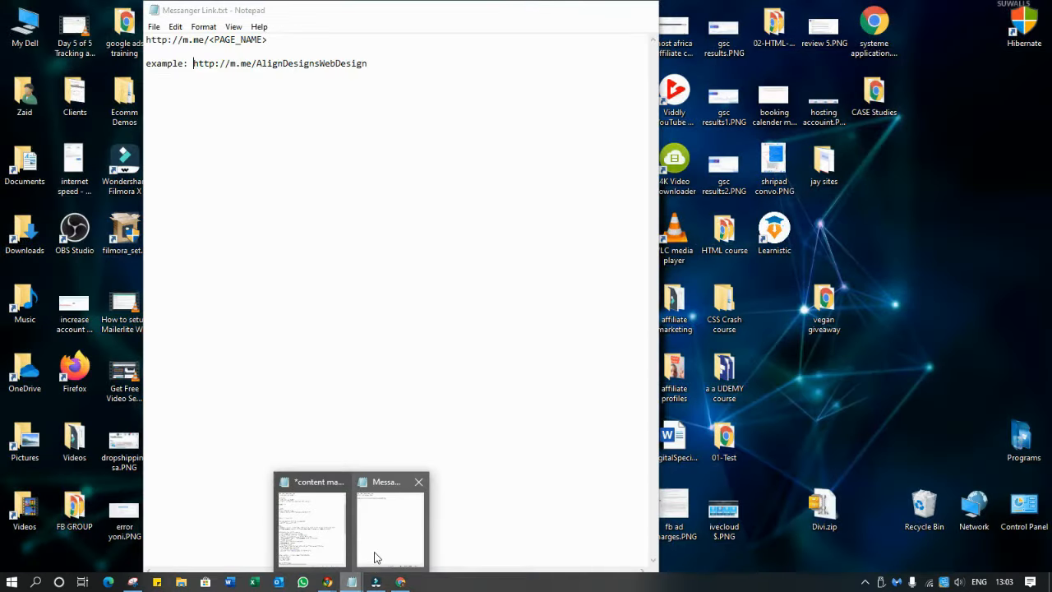
Copy the example m.me Messenger URL from the Messanger Link note in Notepad
click(375, 553)
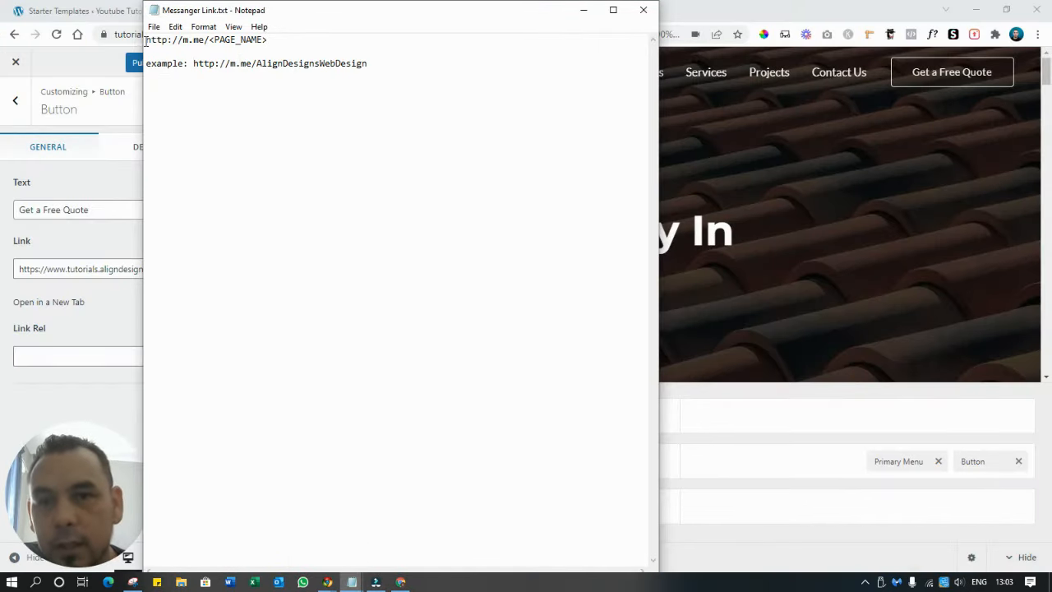
drag(146, 41, 271, 41)
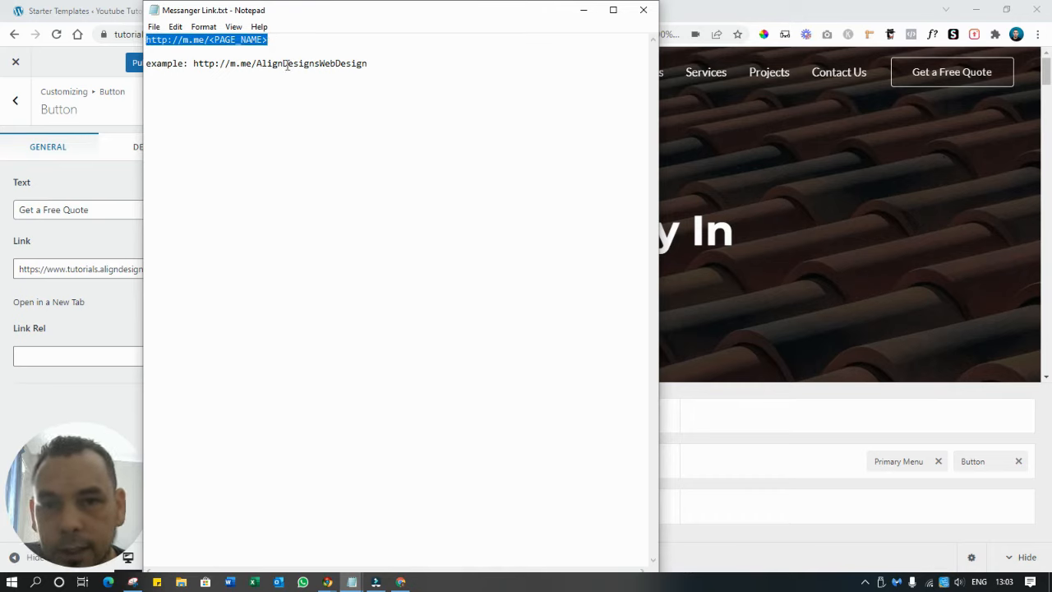
click(287, 65)
drag(391, 64, 195, 66)
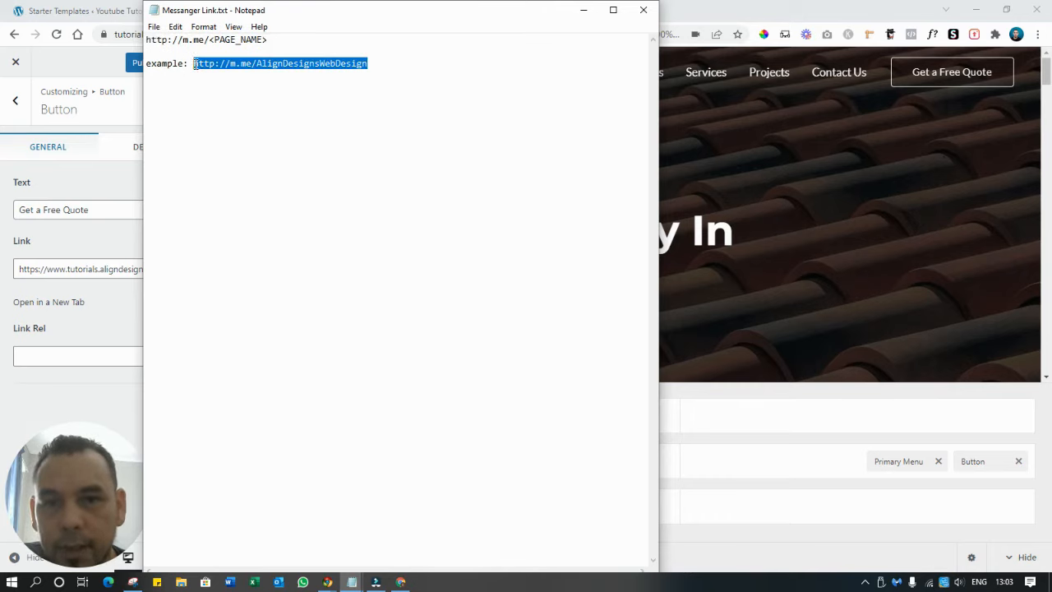
click(583, 10)
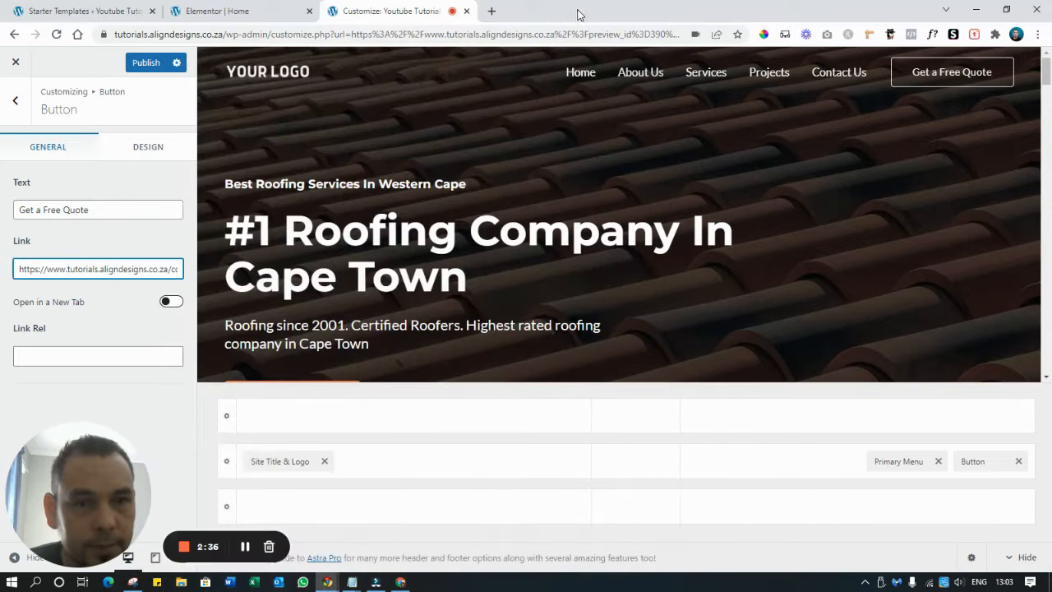
Replace the header button link with the m.me Messenger URL, enable new tab, and publish
triple_click(95, 271)
key(BackSpace)
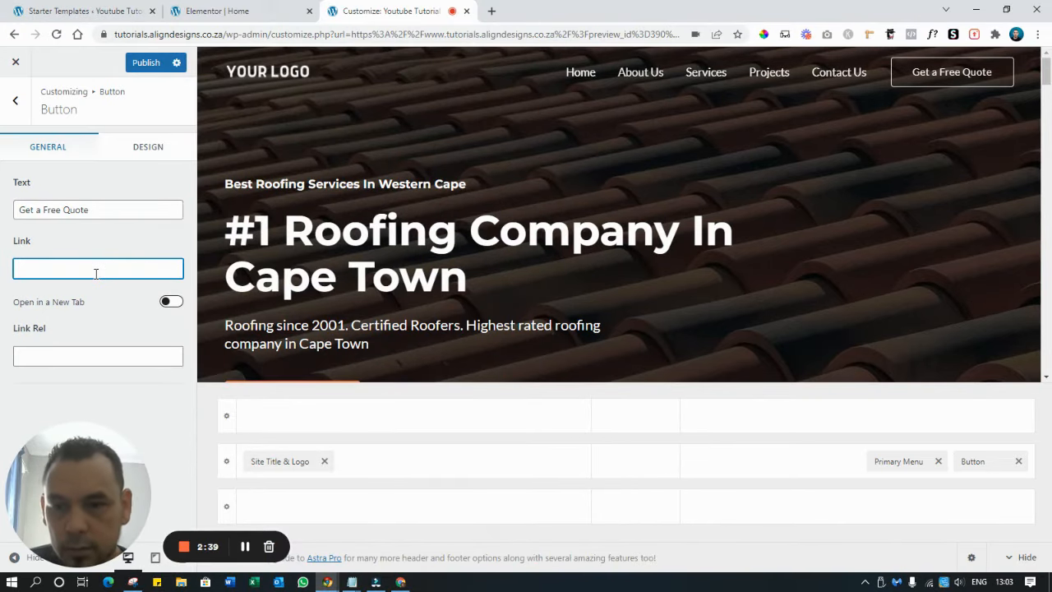
key(ctrl+v)
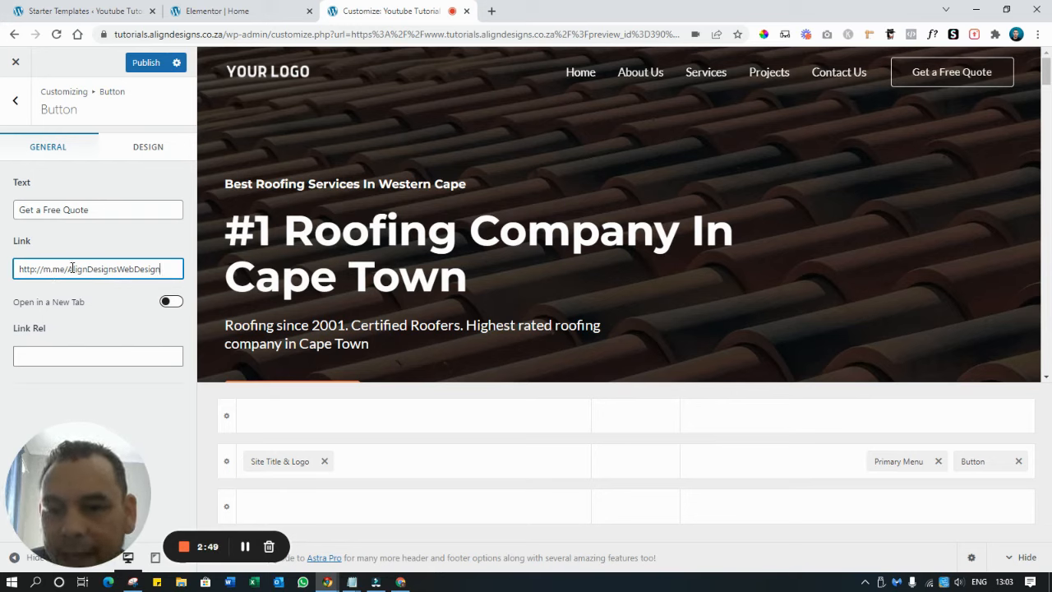
drag(69, 269, 198, 265)
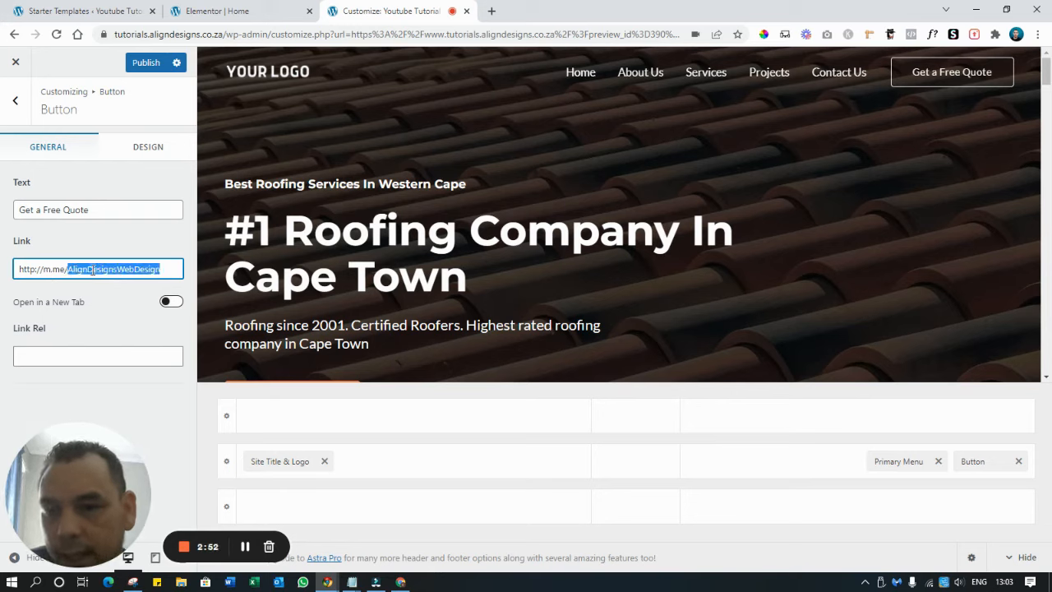
click(71, 306)
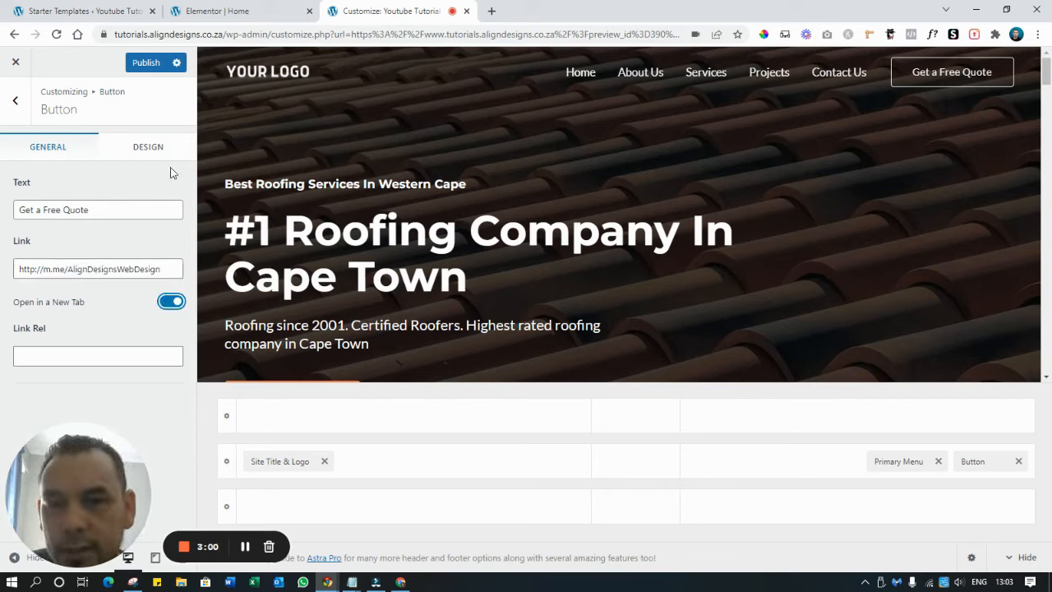
click(149, 71)
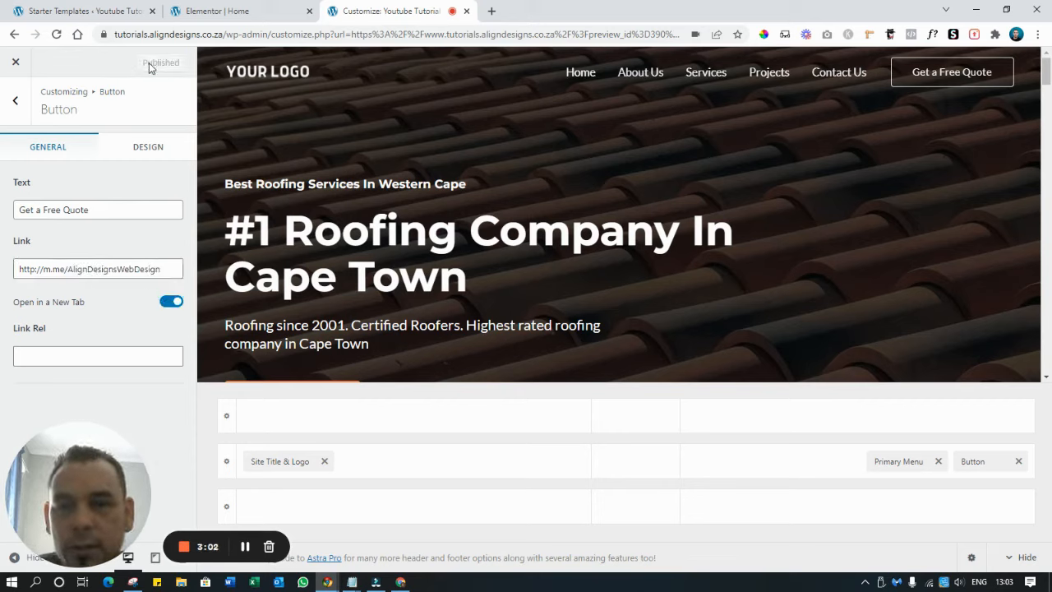
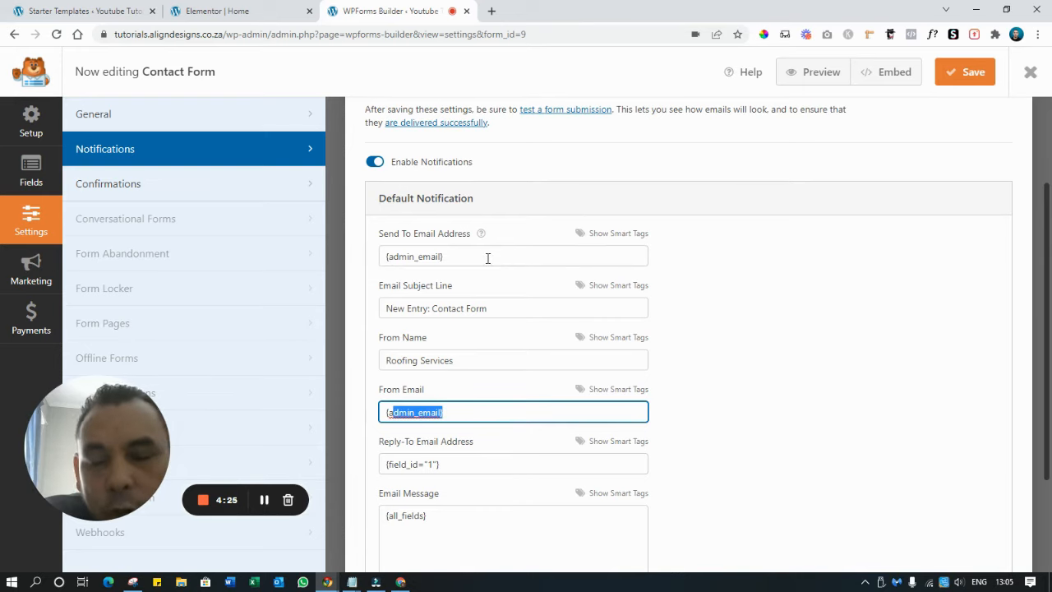
Set both the notification's Send To and From Email fields to the site's info address
click(481, 255)
triple_click(487, 258)
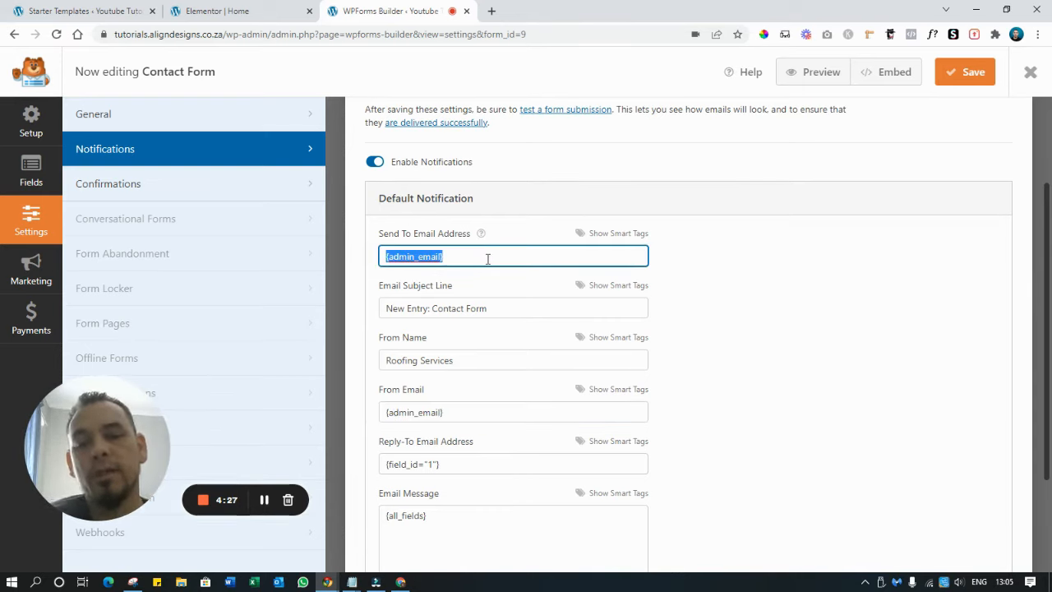
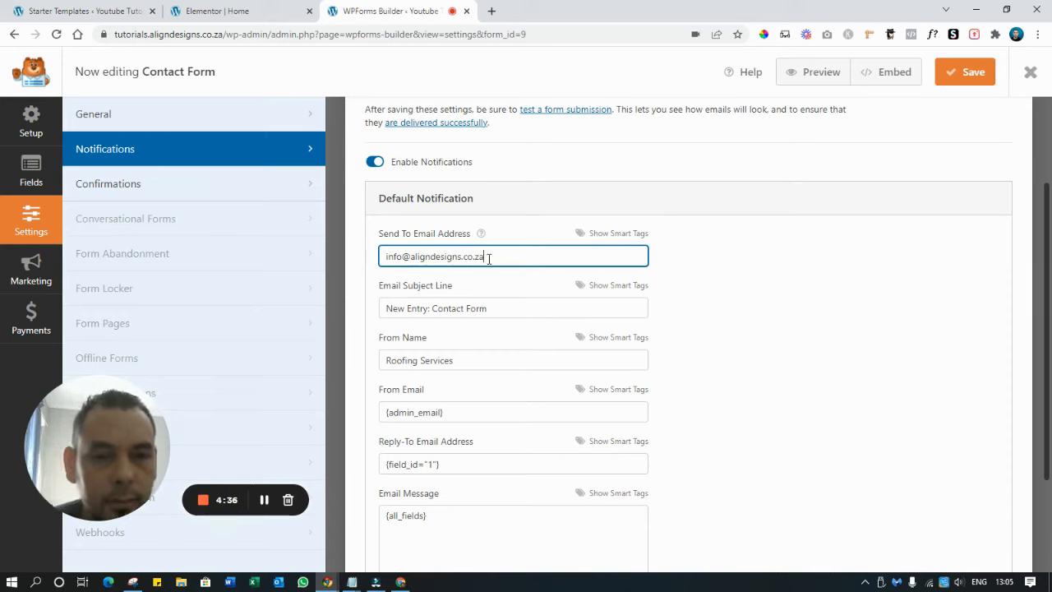
key(ctrl+a)
key(ctrl+c)
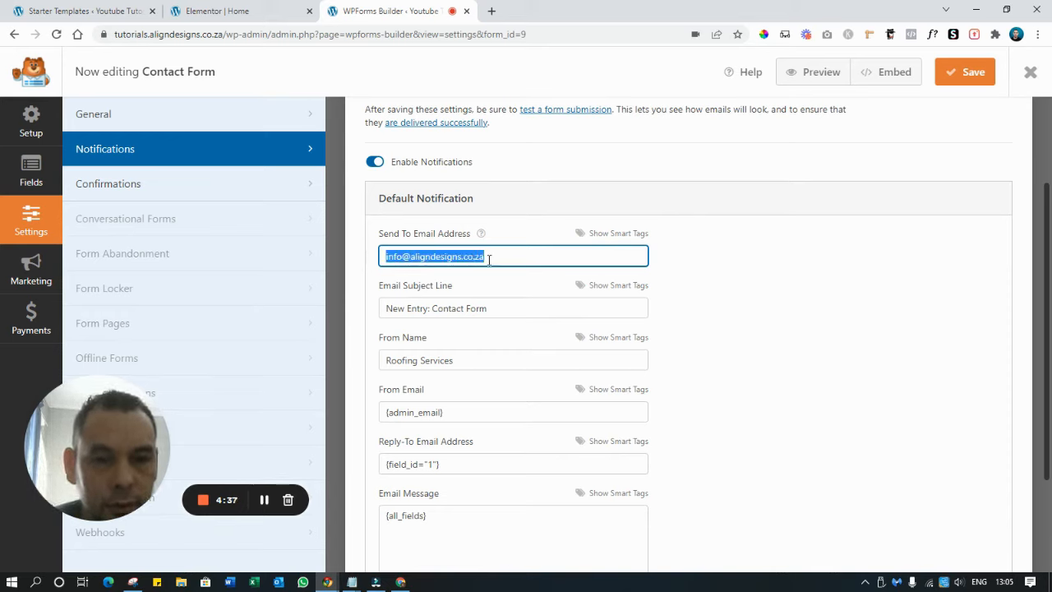
click(513, 412)
key(ctrl+a)
key(ctrl+v)
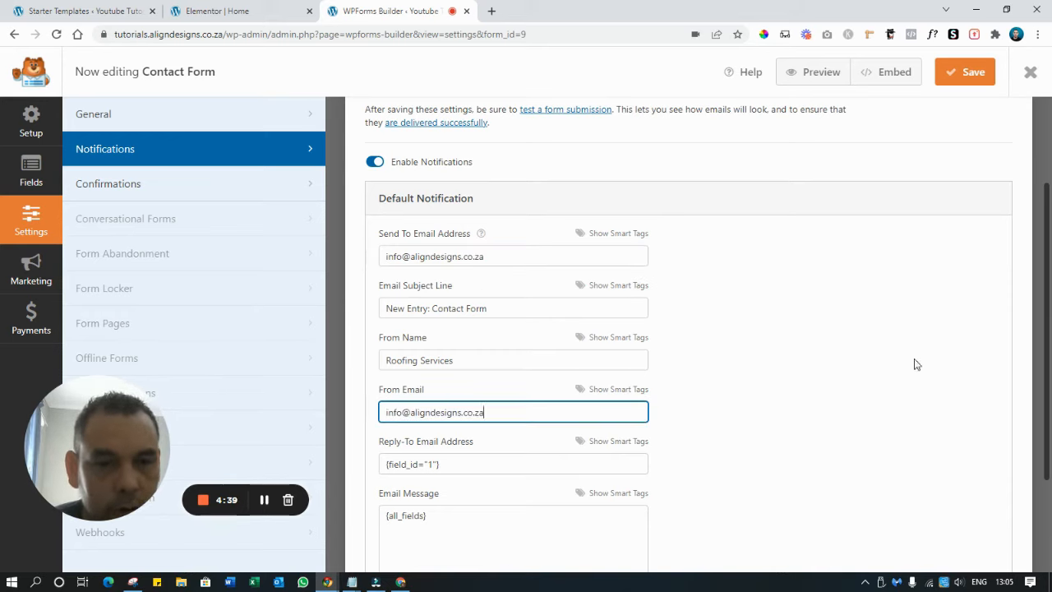
Save the Contact Form notification settings and close the form builder
click(960, 75)
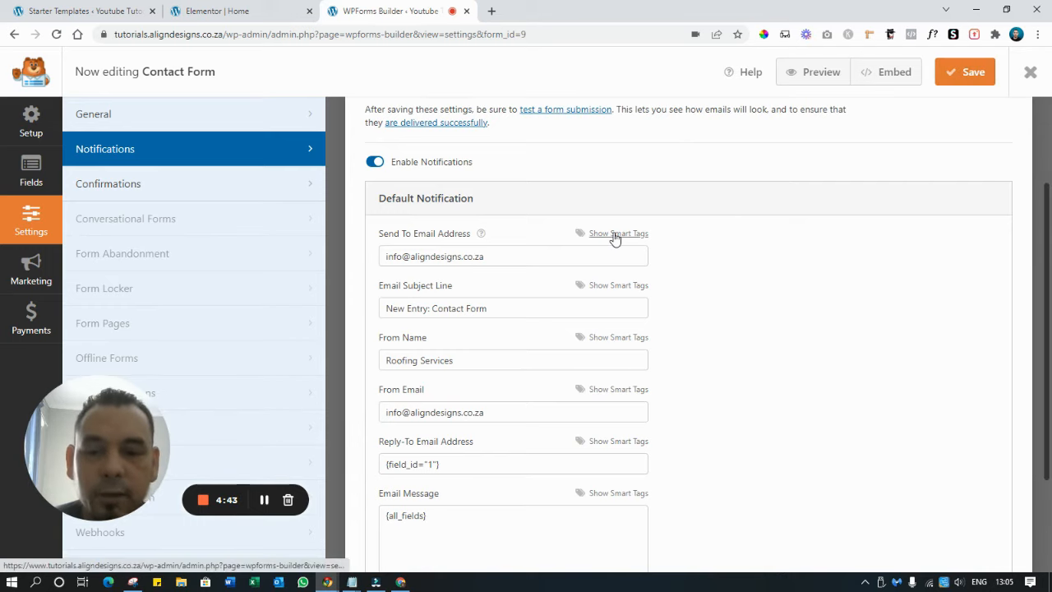
drag(526, 257, 320, 269)
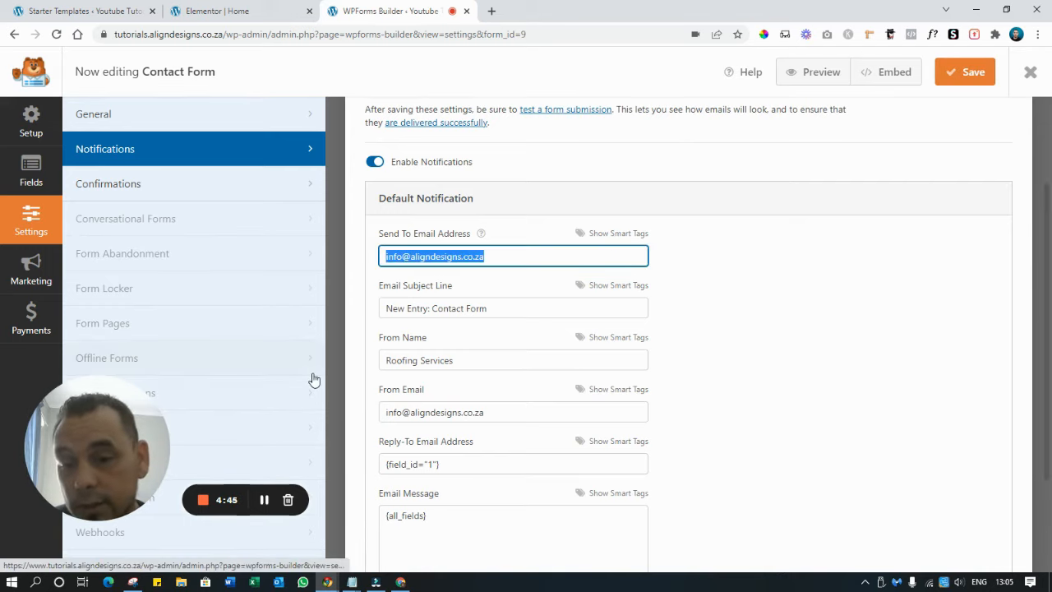
click(926, 298)
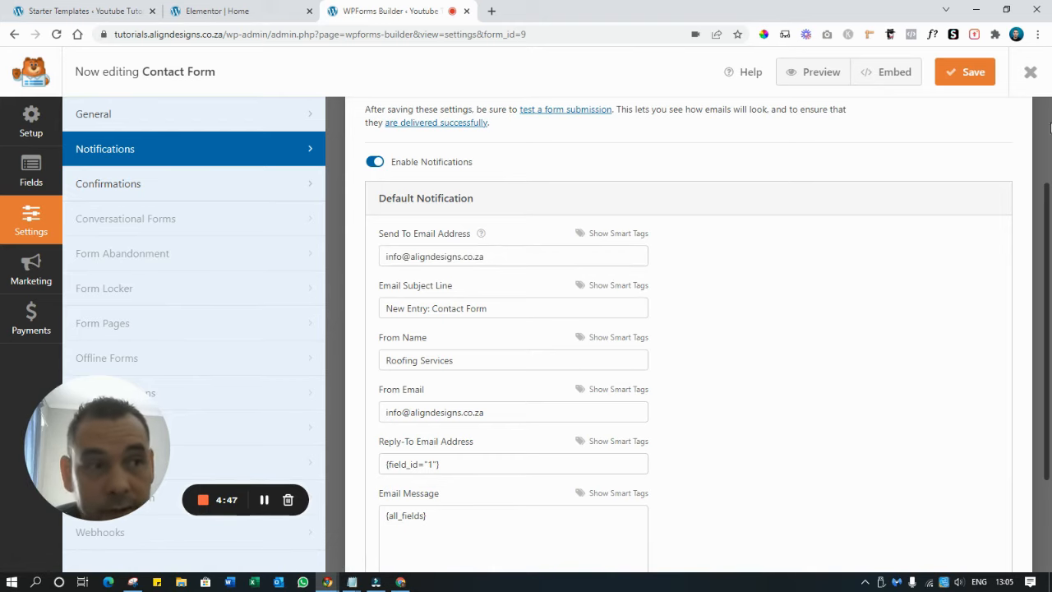
click(1031, 72)
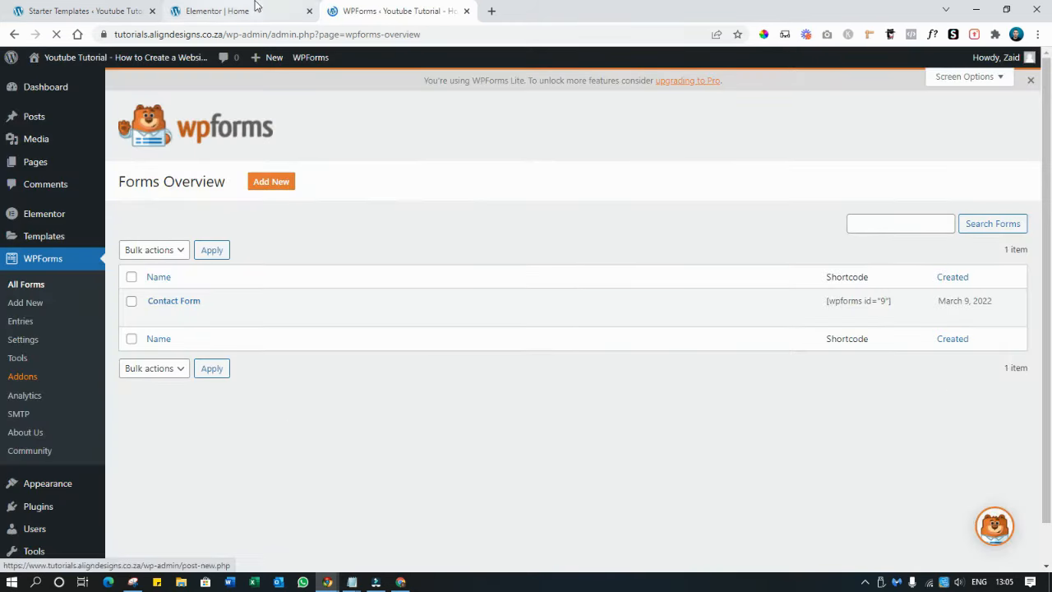
Preview the Elementor home page in a new tab and scroll down to the footer
click(226, 11)
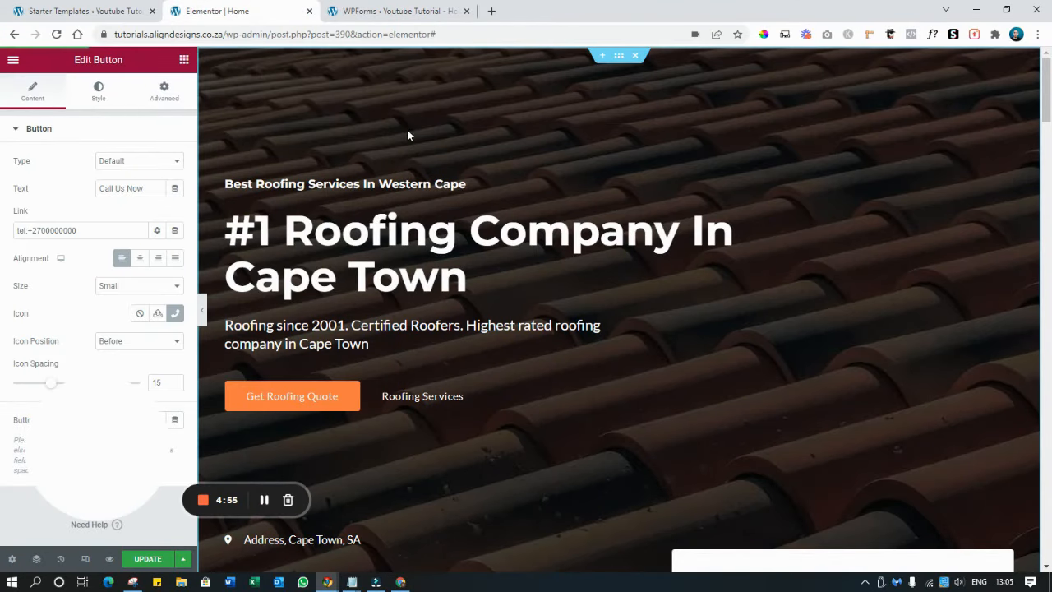
click(109, 559)
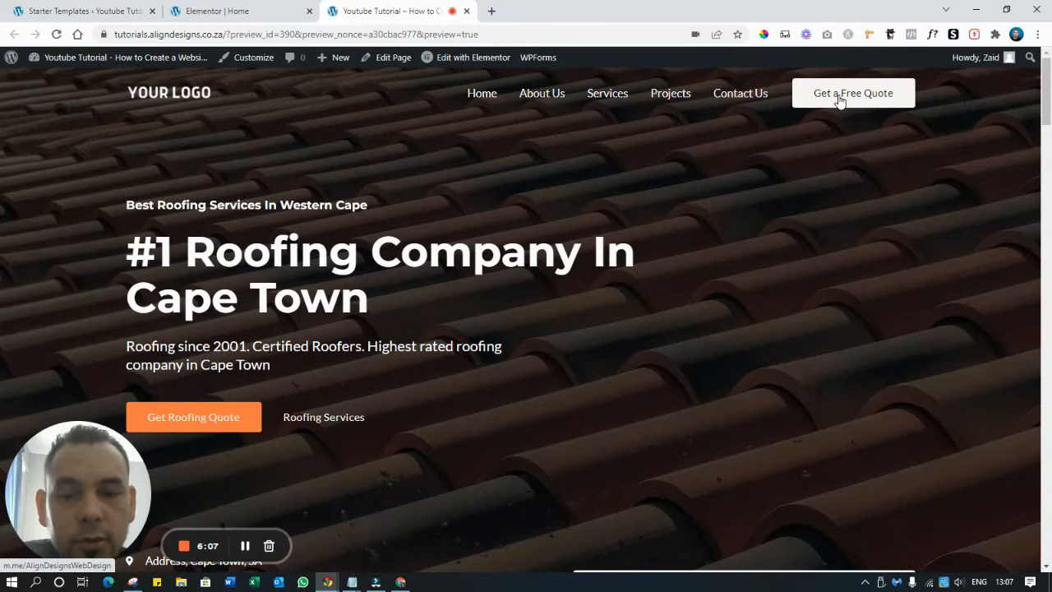
scroll(832, 168, down, 4)
scroll(758, 319, down, 2)
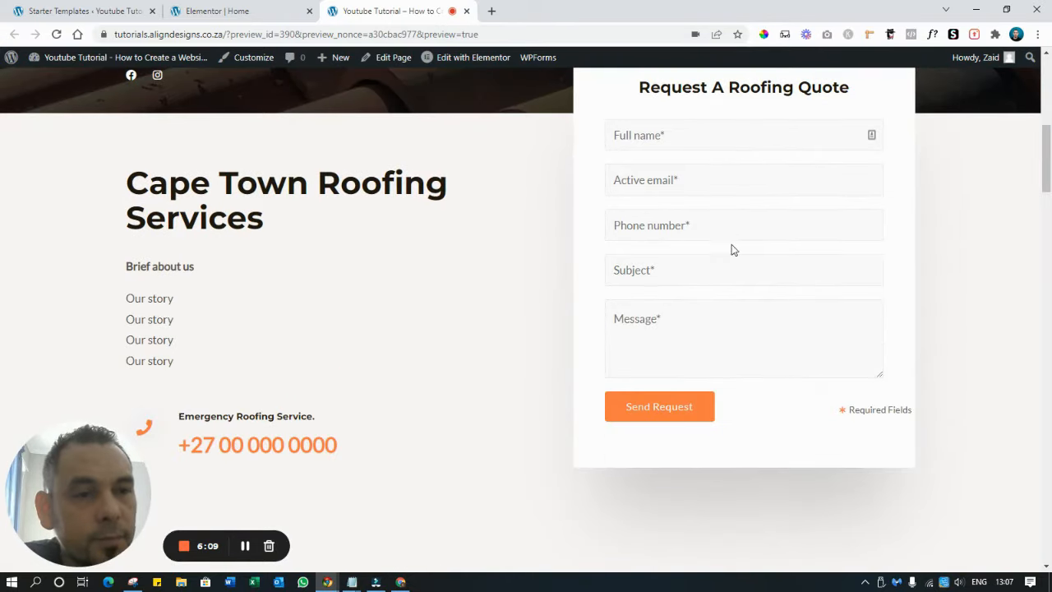
scroll(736, 240, down, 15)
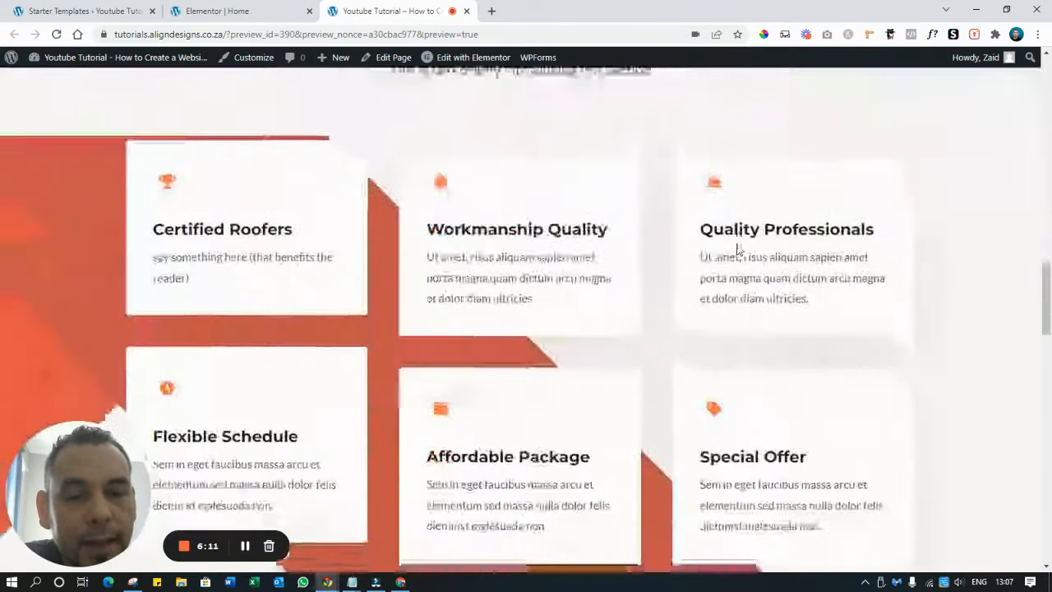
scroll(737, 240, down, 10)
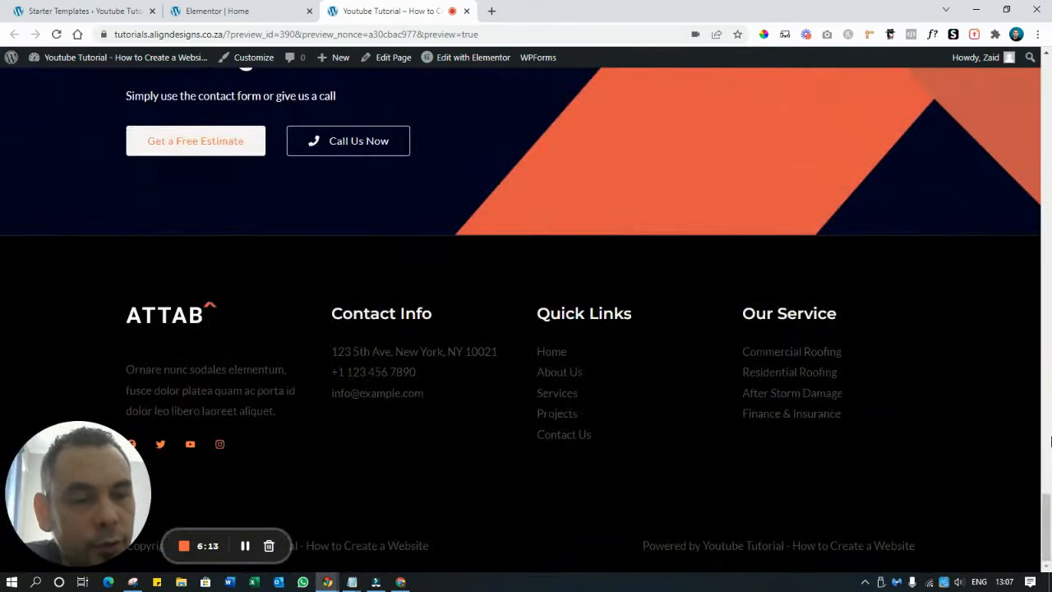
drag(1044, 523, 1044, 83)
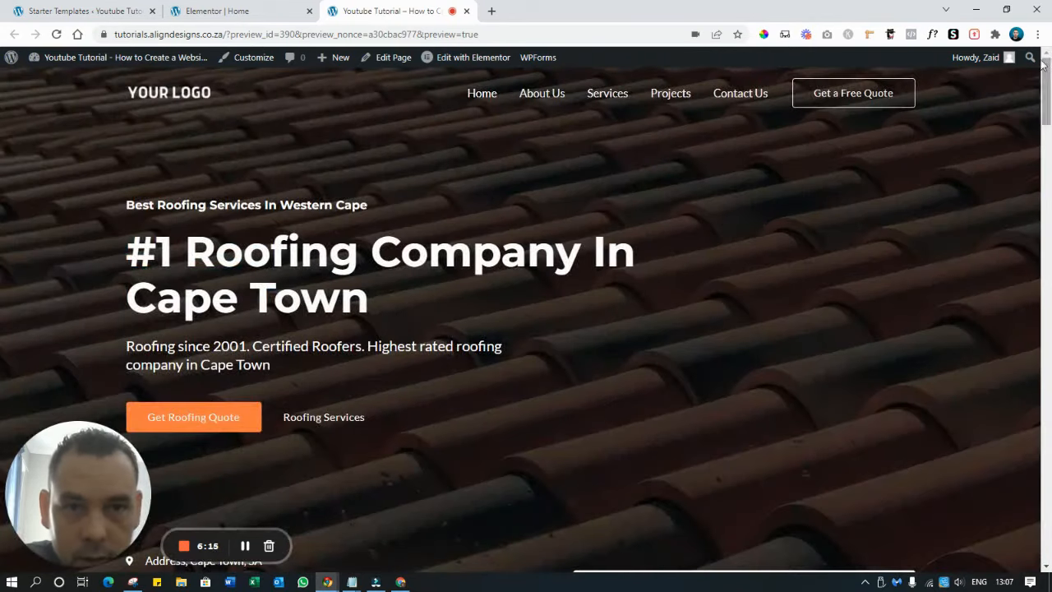
In the Customizer, swap Footer Widget 1's ATTAB logo for Logo-White-Transparent.png
click(254, 58)
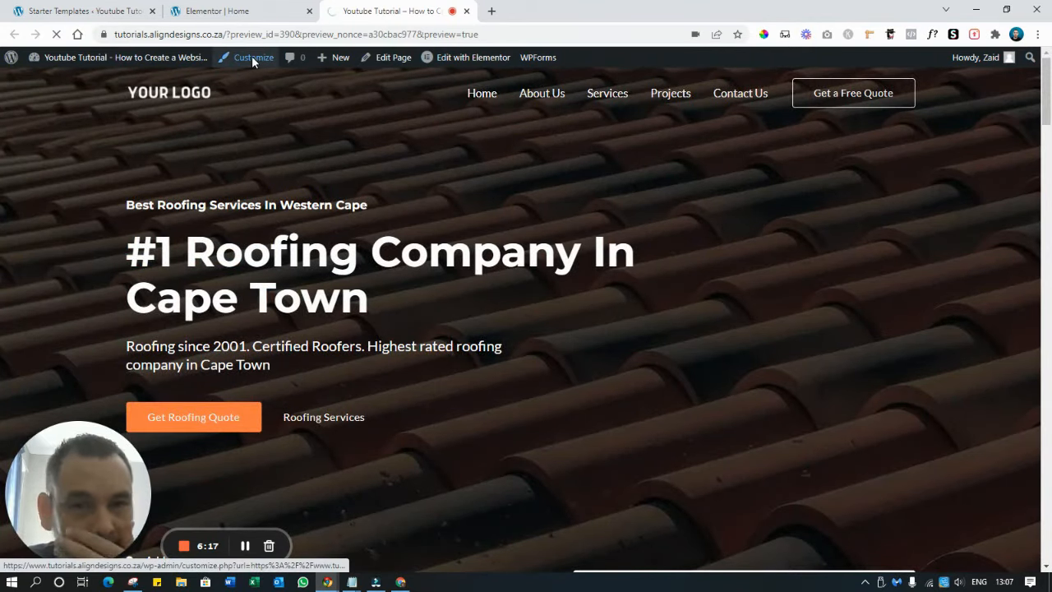
drag(73, 473, 797, 489)
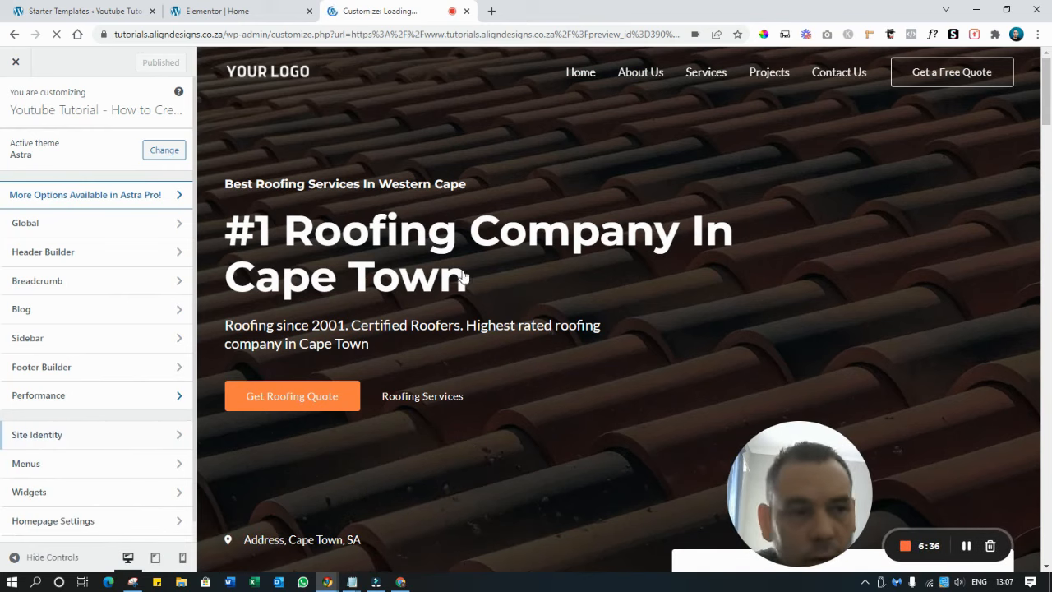
scroll(980, 176, down, 5)
drag(1047, 157, 1051, 516)
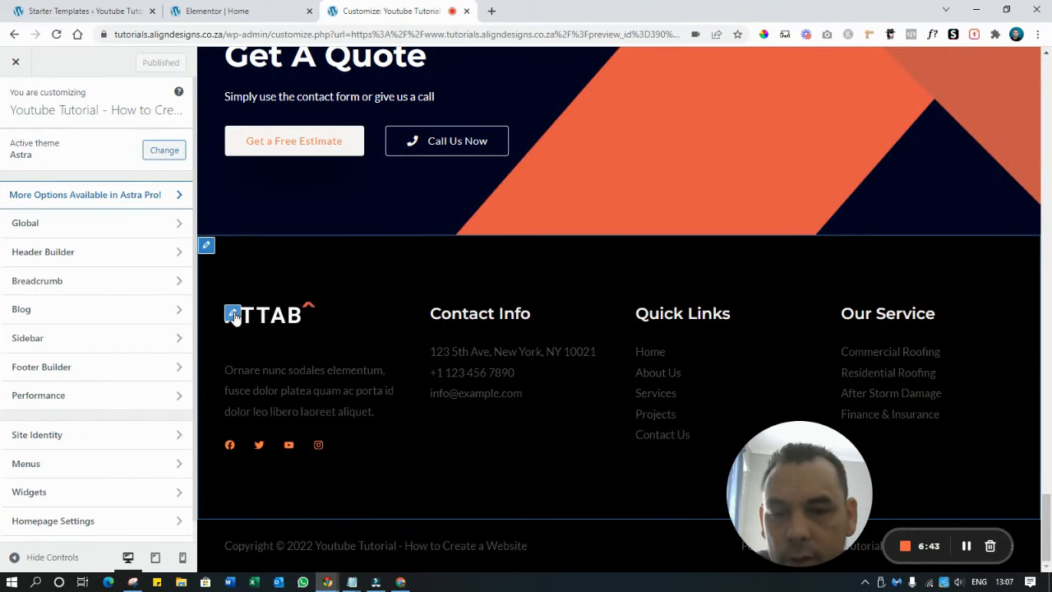
click(232, 315)
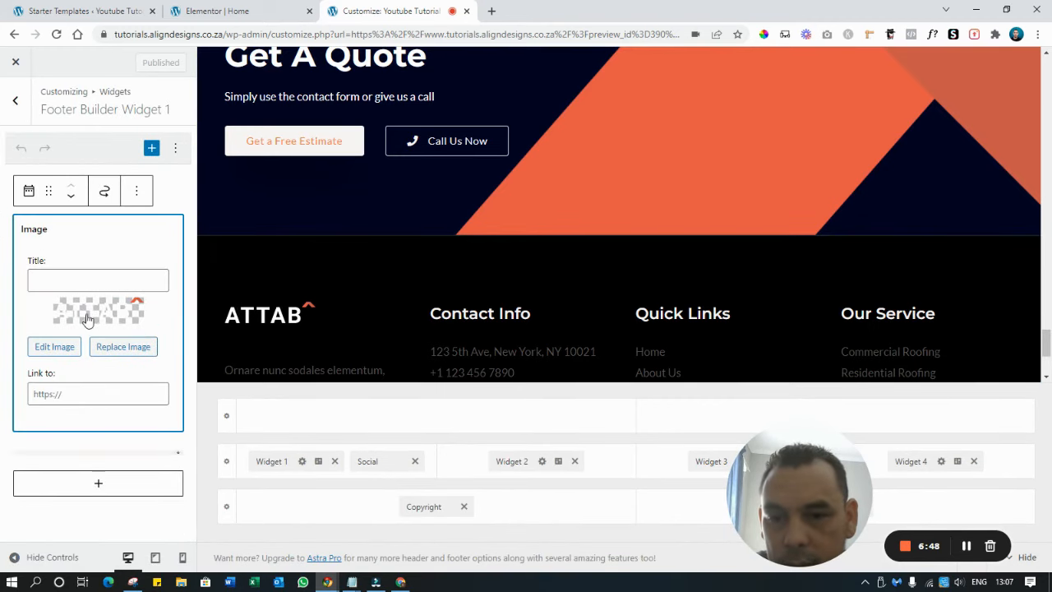
click(118, 348)
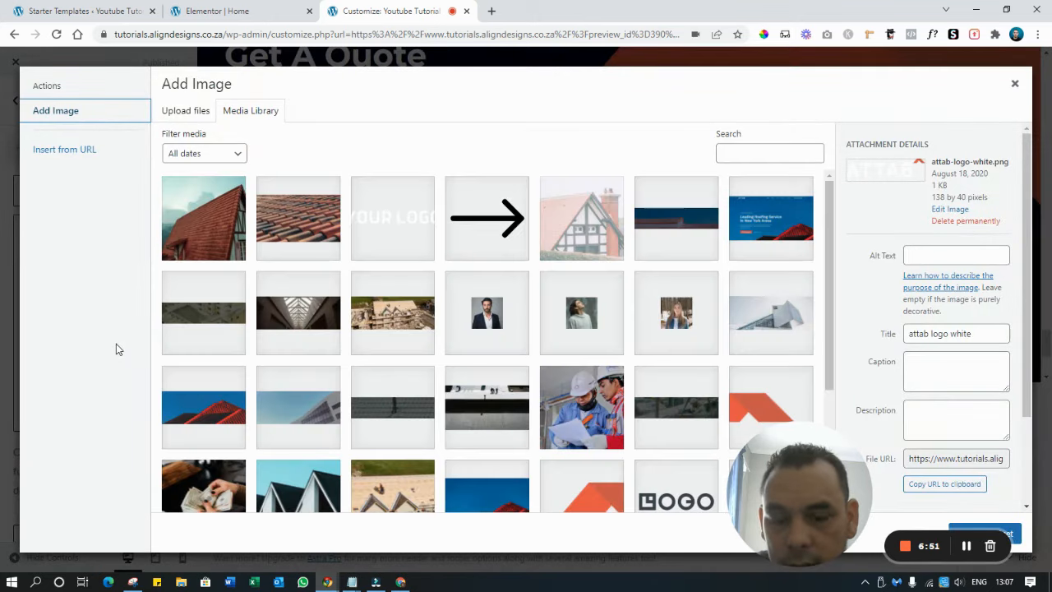
click(370, 233)
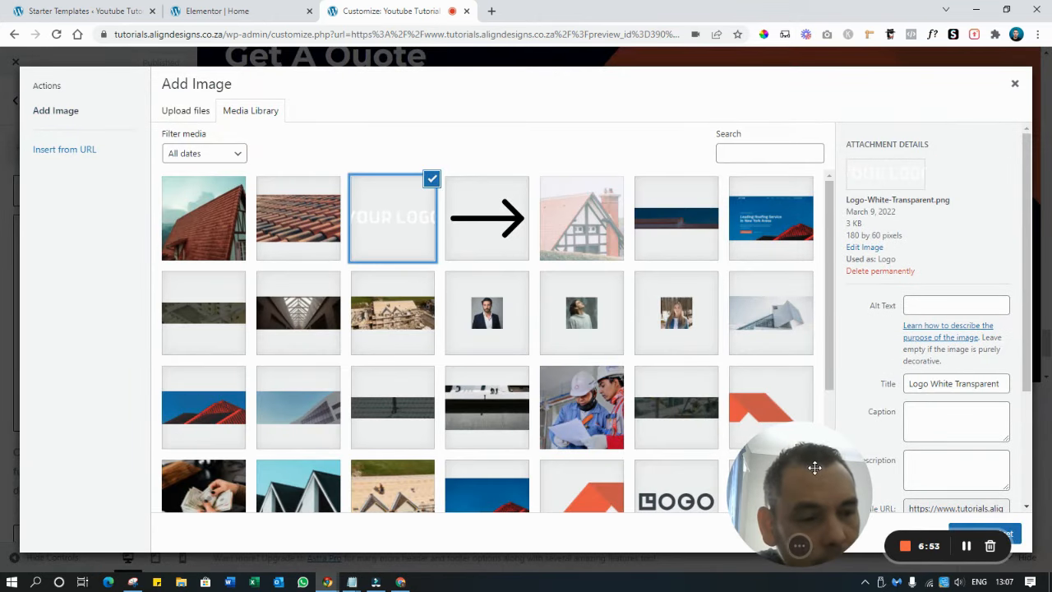
drag(814, 486, 712, 487)
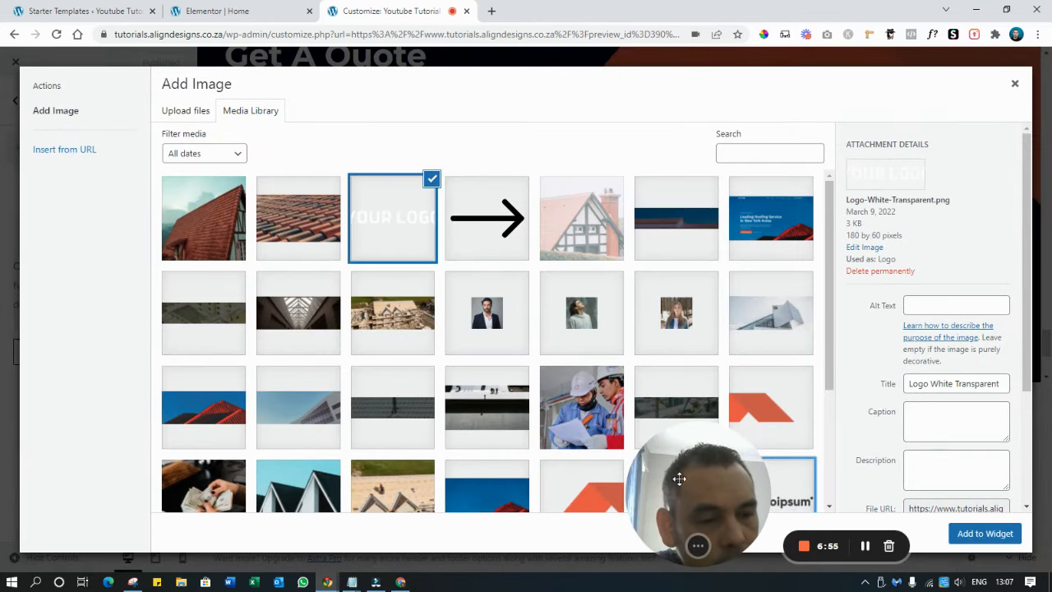
click(985, 533)
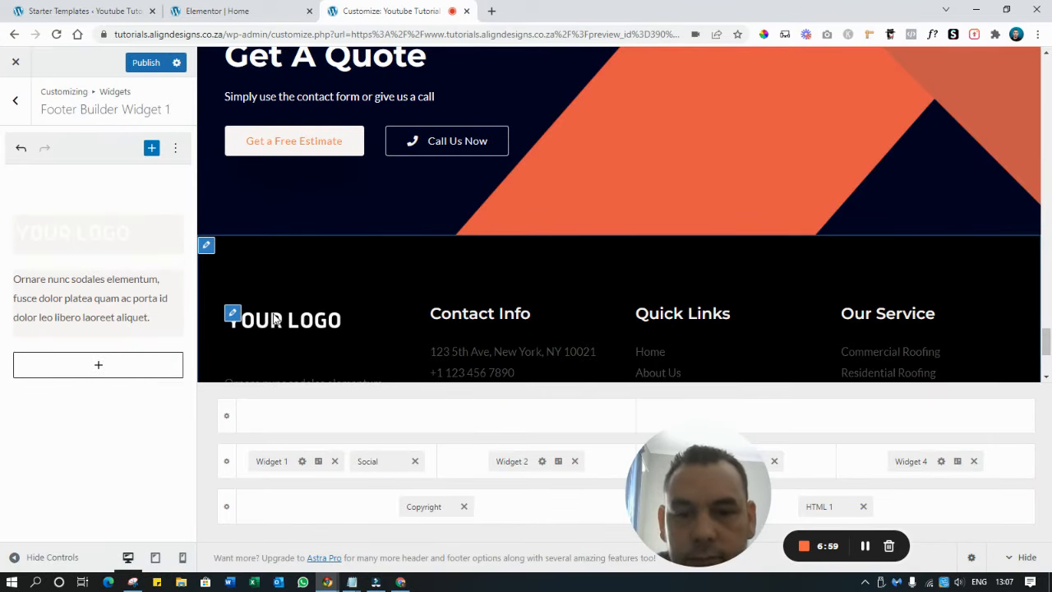
Replace the footer Text widget's placeholder paragraph with 'Brief about us section'
scroll(283, 296, down, 2)
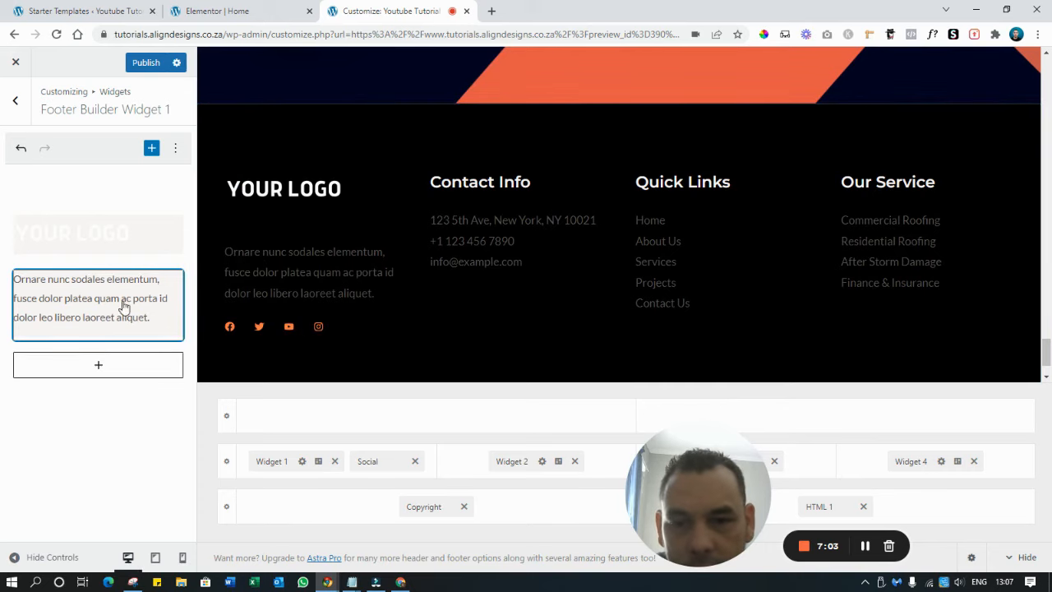
click(233, 257)
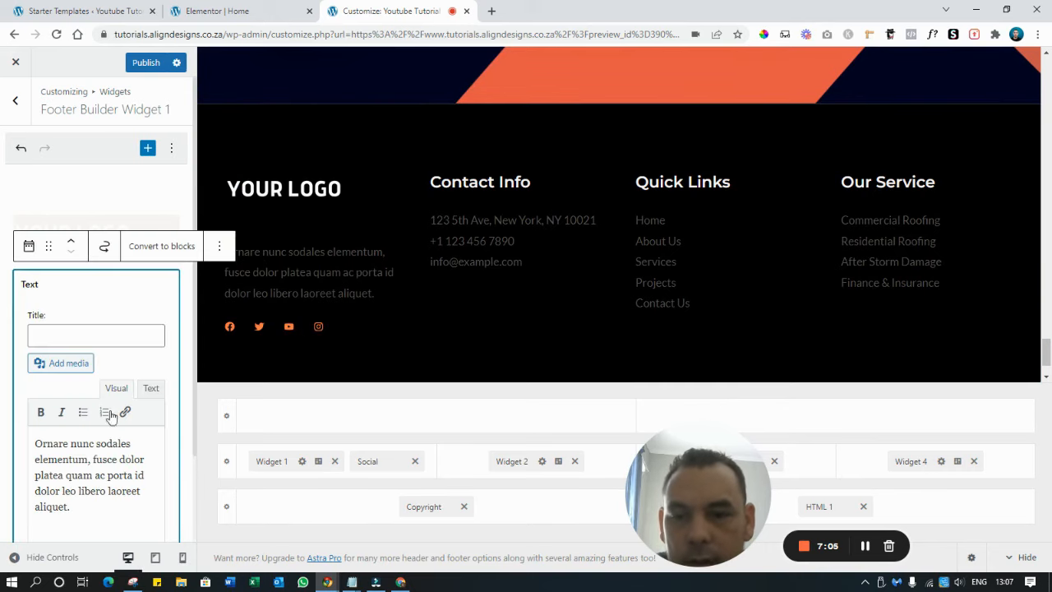
triple_click(85, 454)
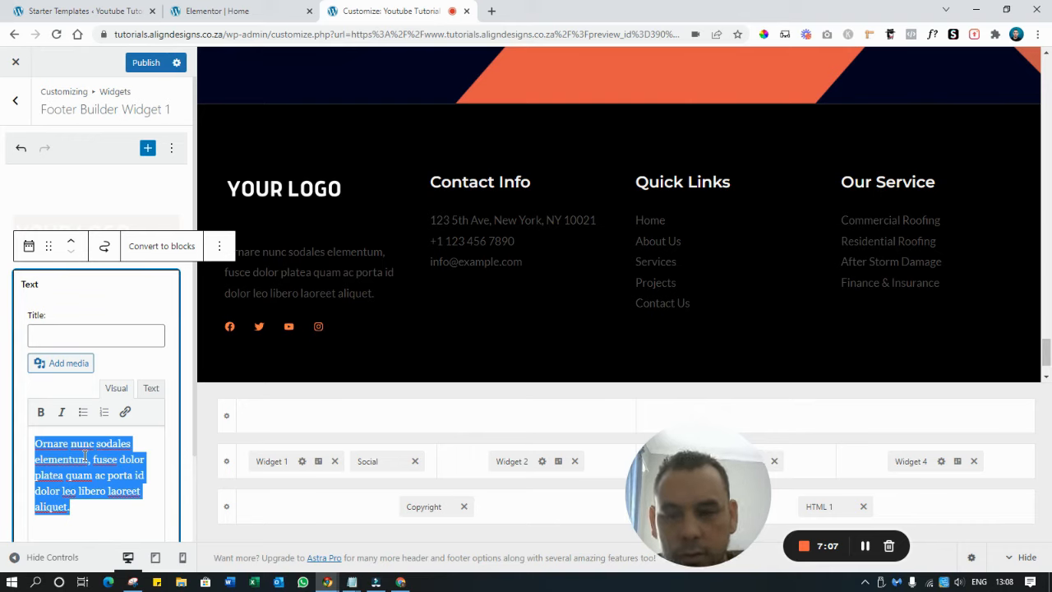
text(rb)
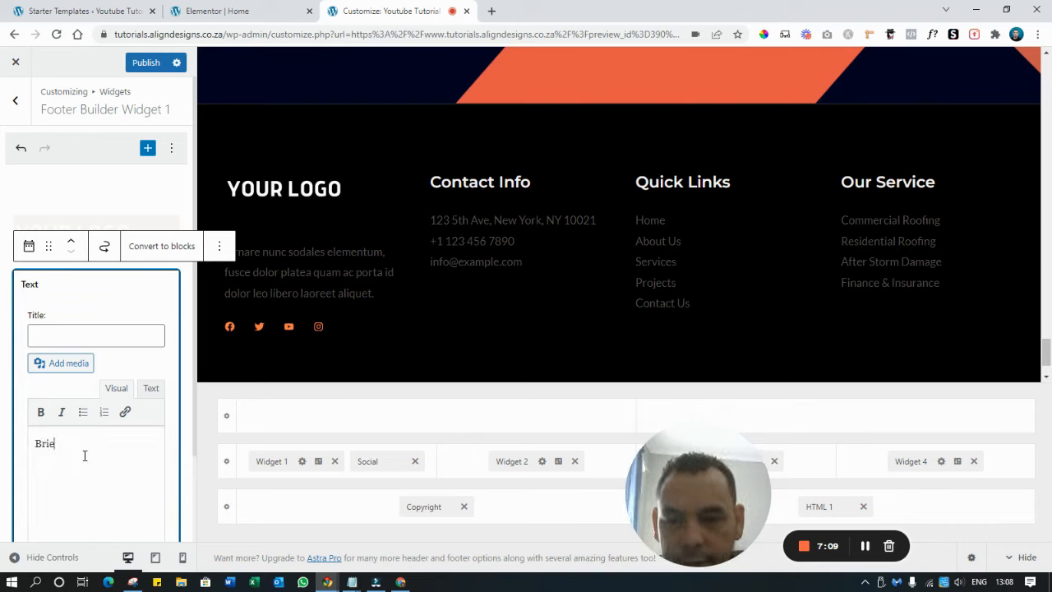
text(ief abbout us section)
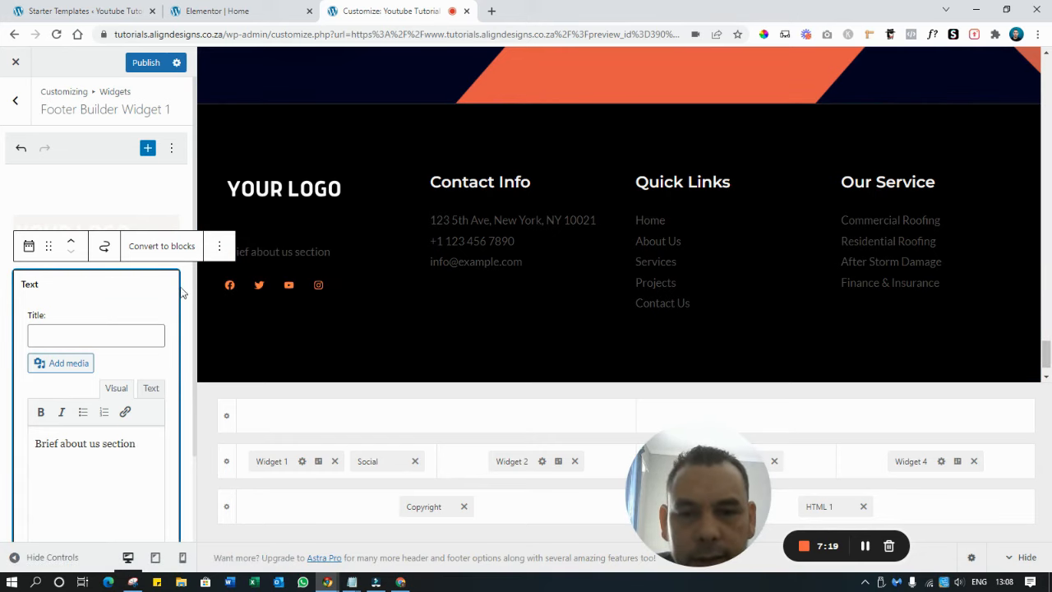
Remove the YouTube and Twitter icons from the footer social icons
click(234, 285)
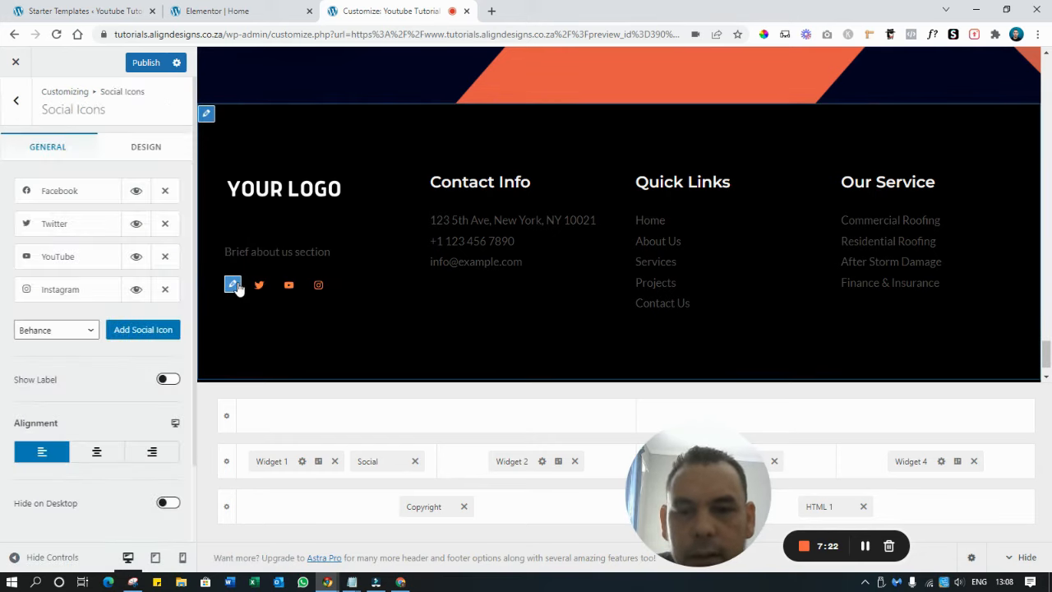
click(168, 257)
click(169, 224)
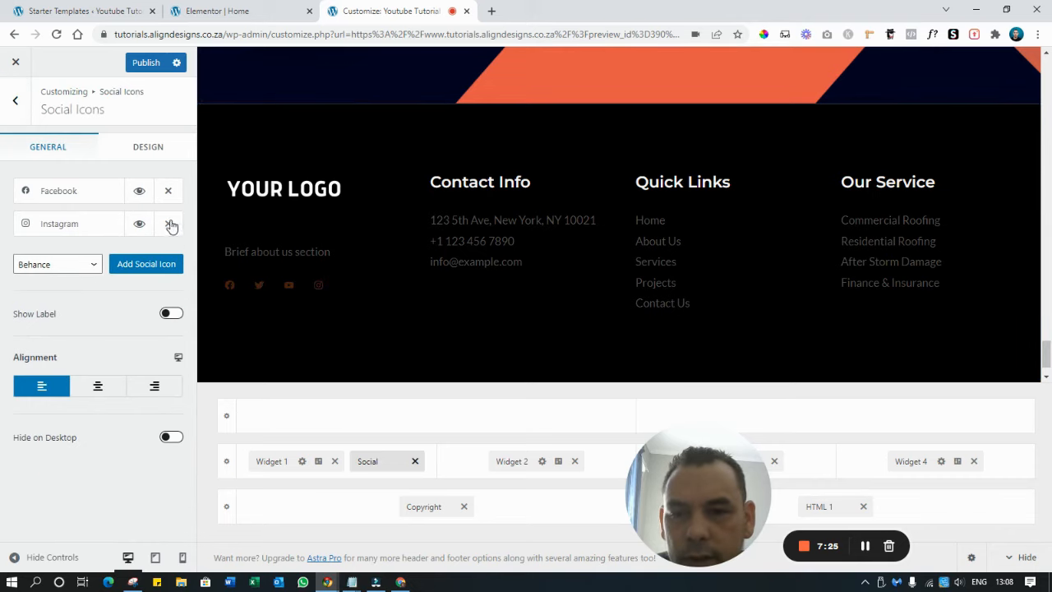
click(66, 191)
double_click(64, 293)
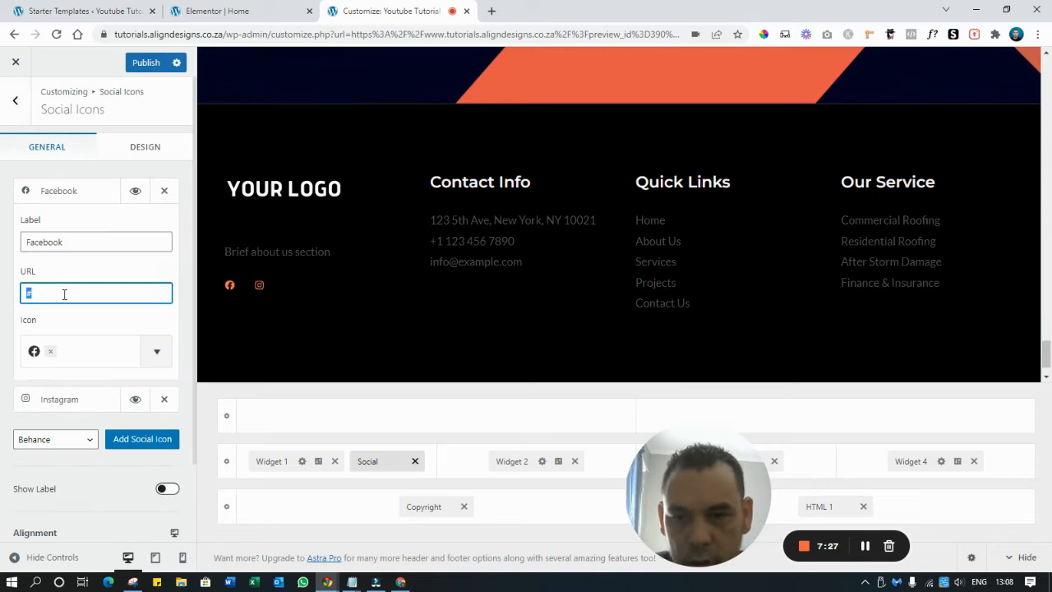
text(https://www.facebook.com)
text(/)
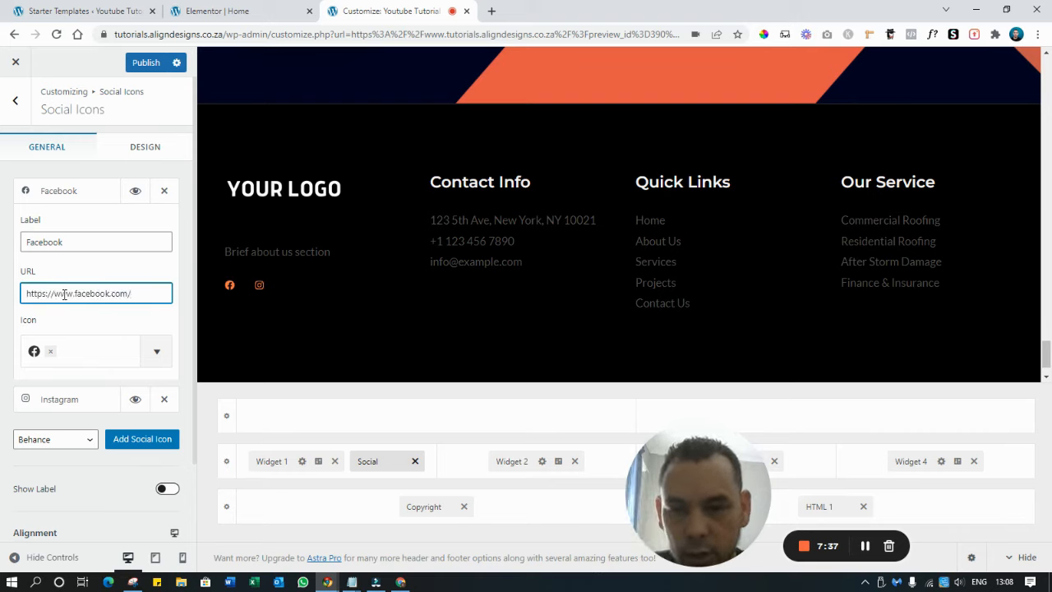
text(you)
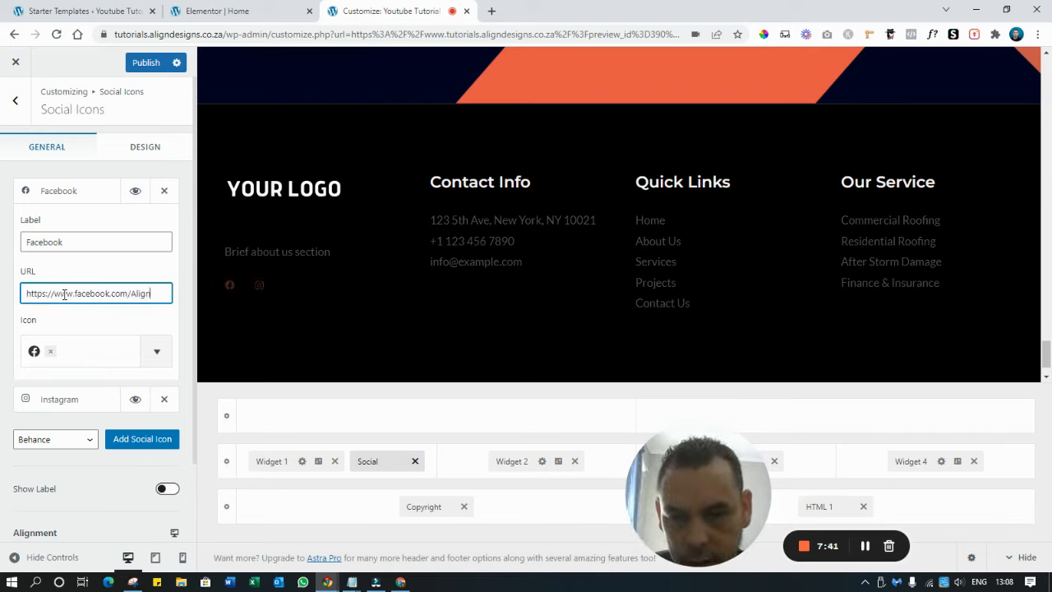
text(signsWe)
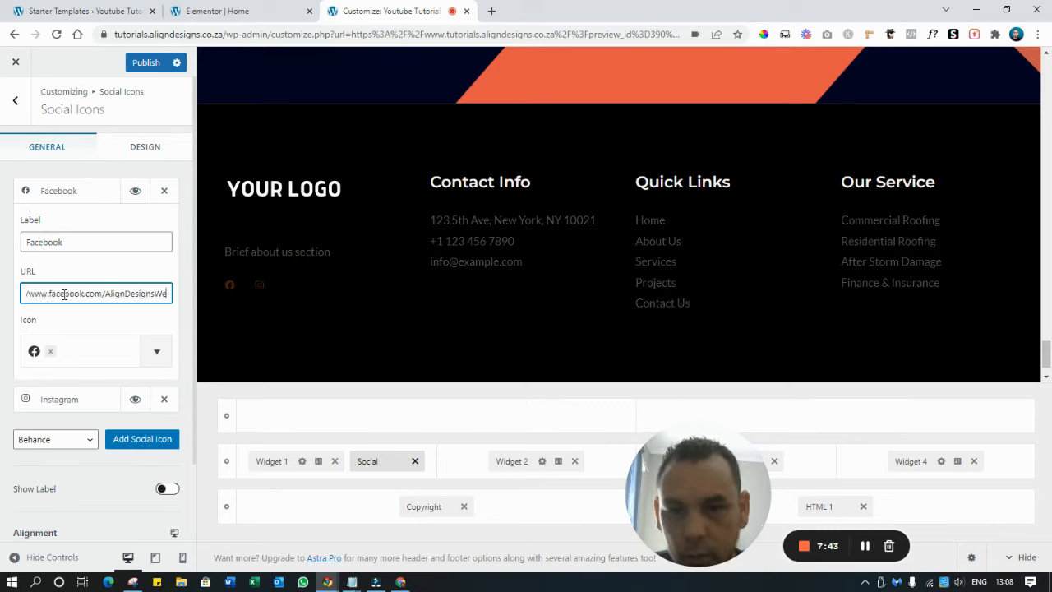
text(bDesign)
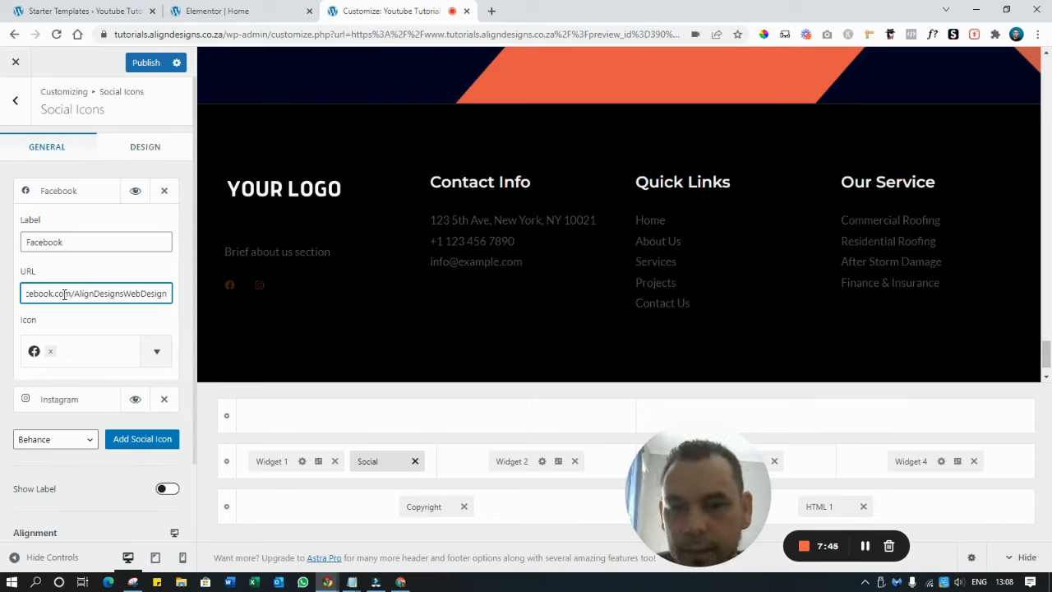
click(73, 216)
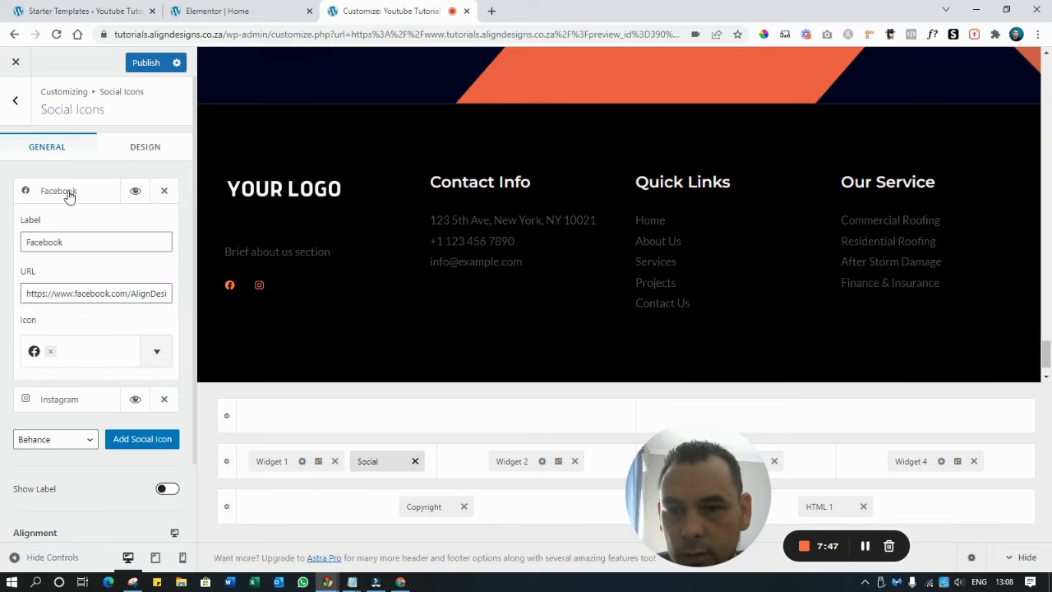
click(69, 194)
click(66, 227)
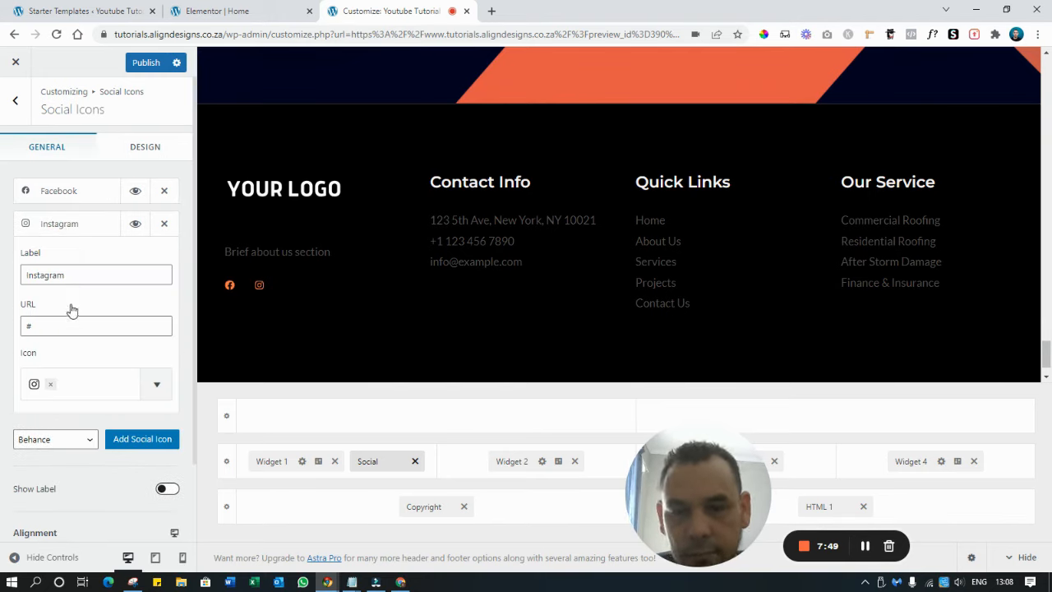
click(98, 224)
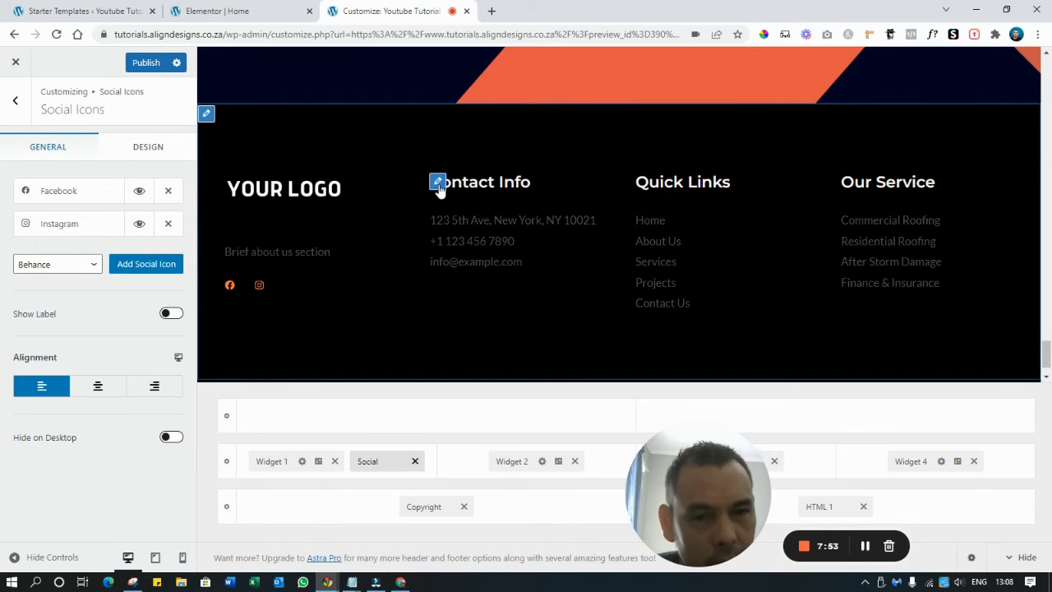
Relabel the Contact Info address item to 'Address, Cape Town, South Africa'
click(438, 181)
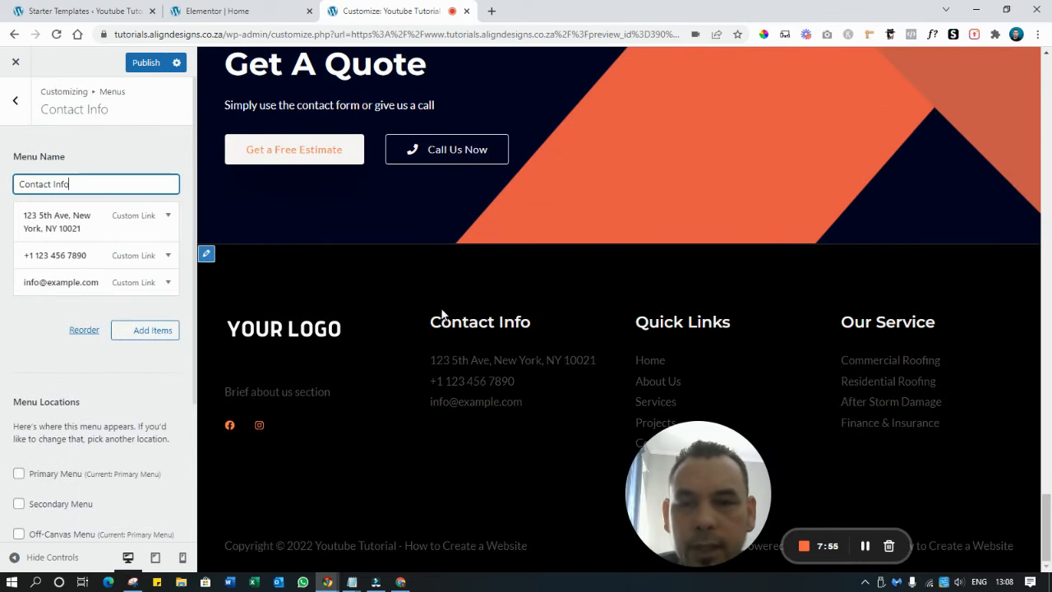
click(76, 223)
triple_click(84, 311)
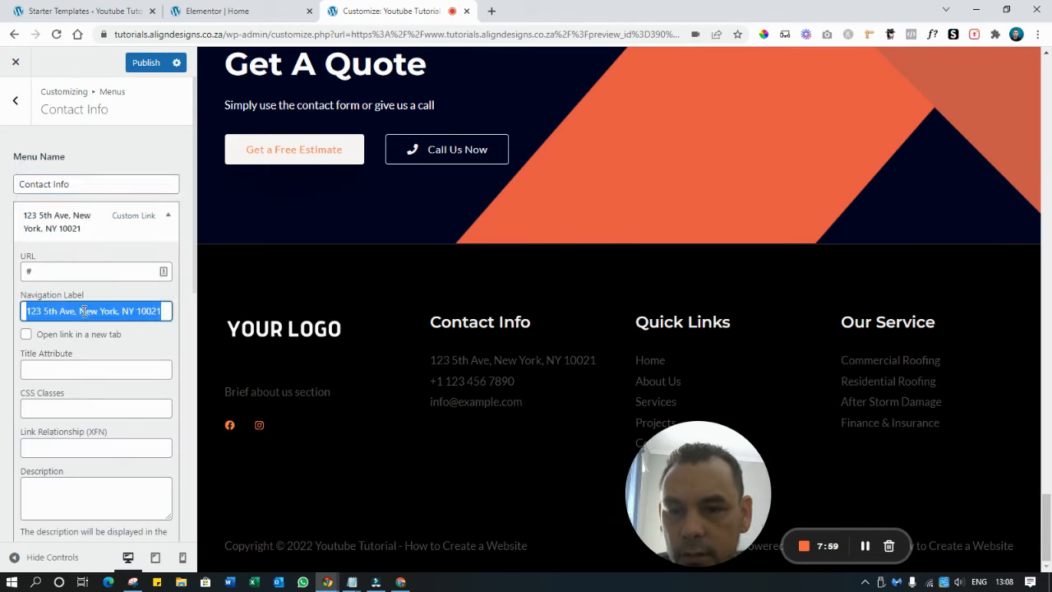
text(Address)
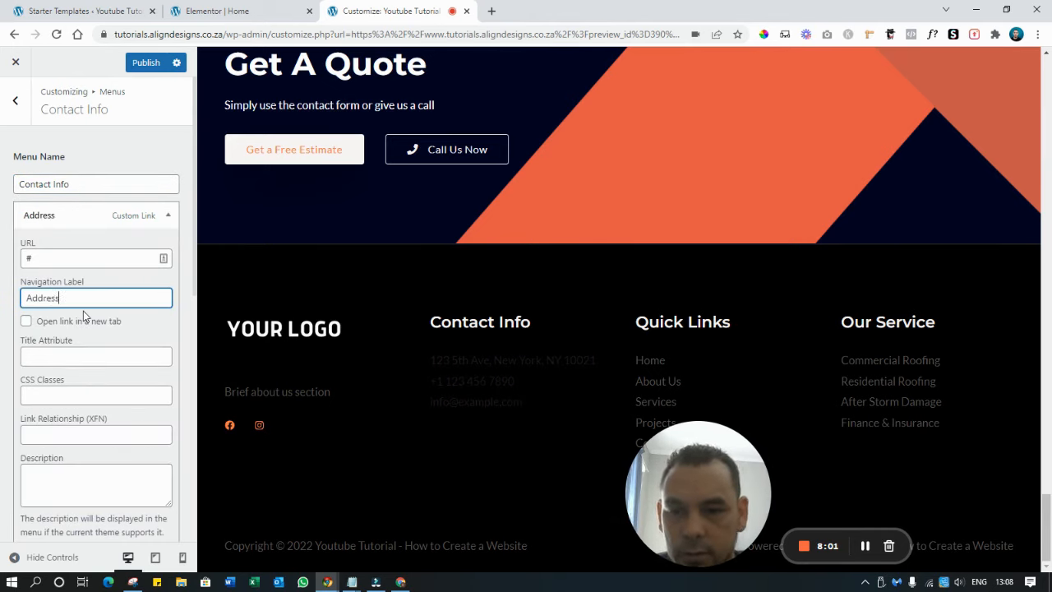
text(, Cape Town)
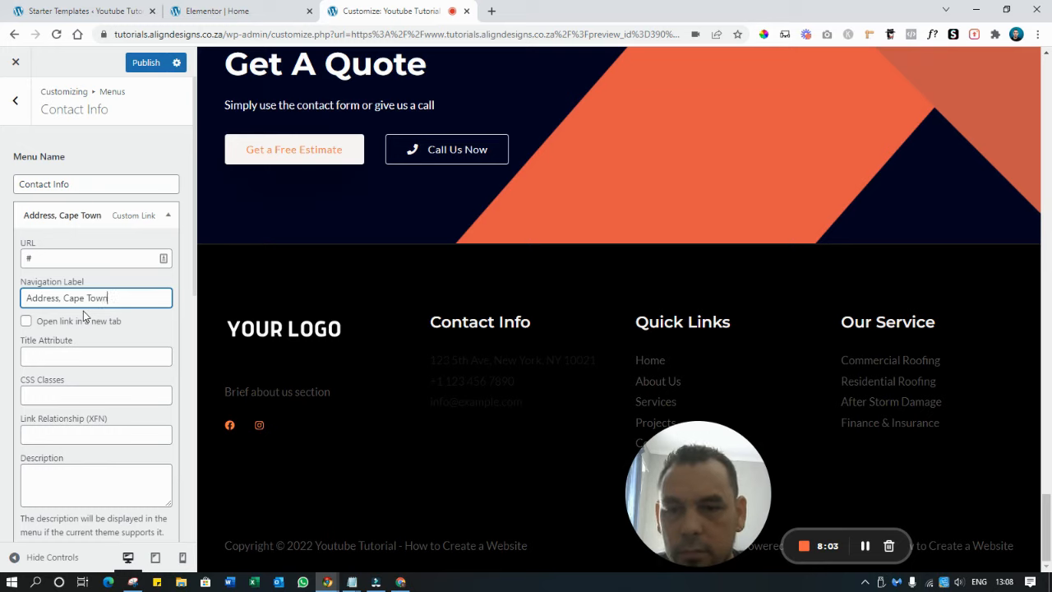
text(, South)
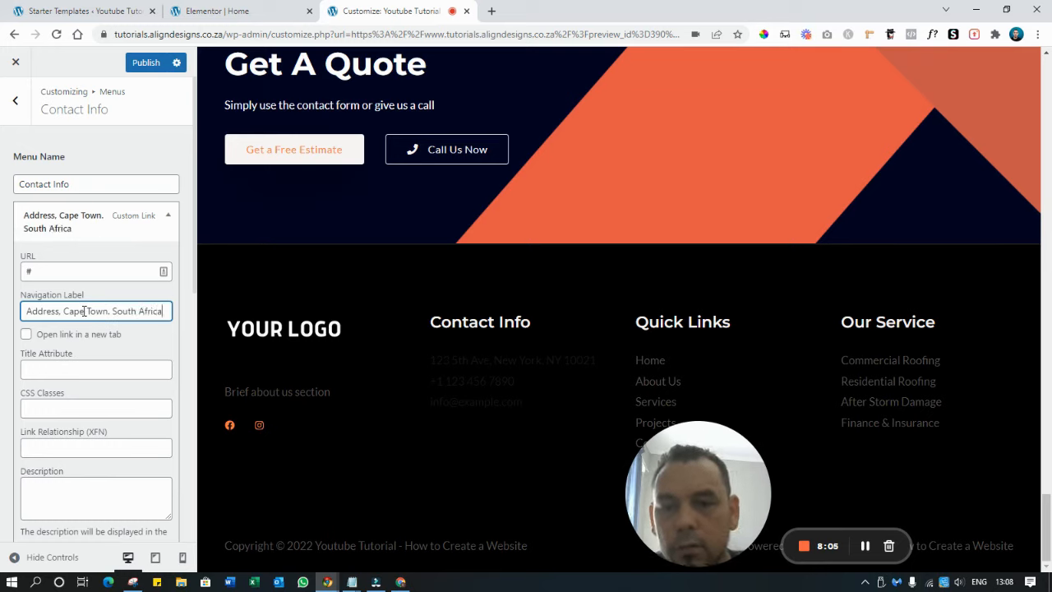
text( Africa)
click(80, 268)
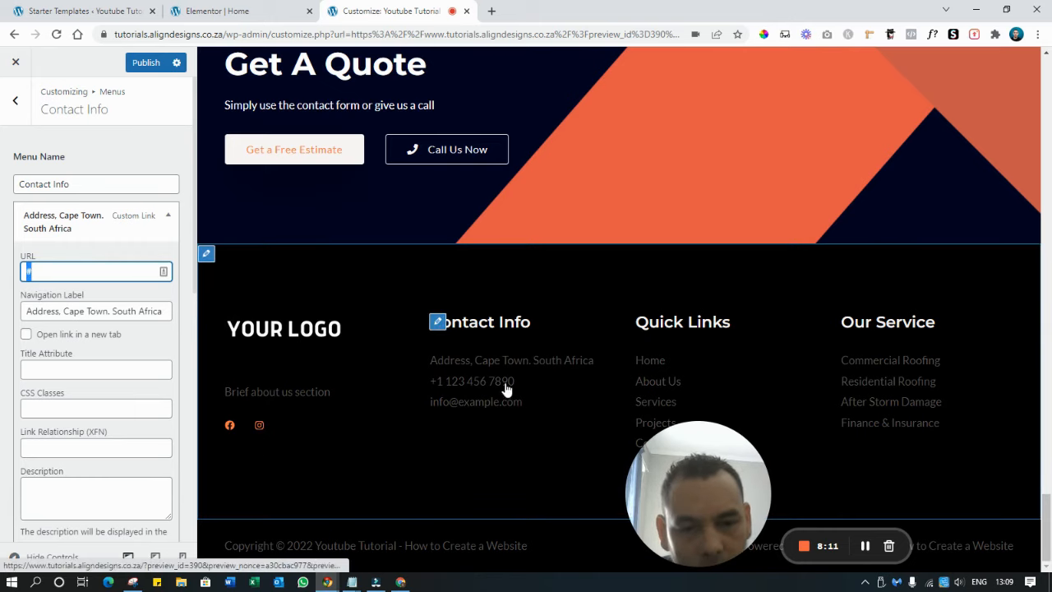
click(65, 218)
Change the phone item to a +27 number with a matching tel: link
click(63, 256)
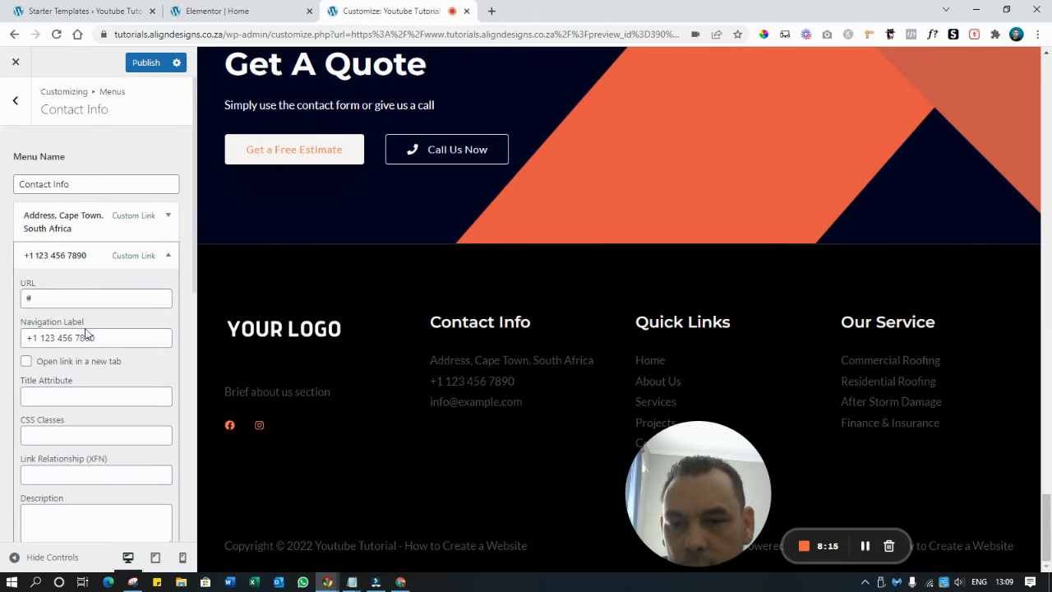
drag(93, 339, 37, 339)
text(27)
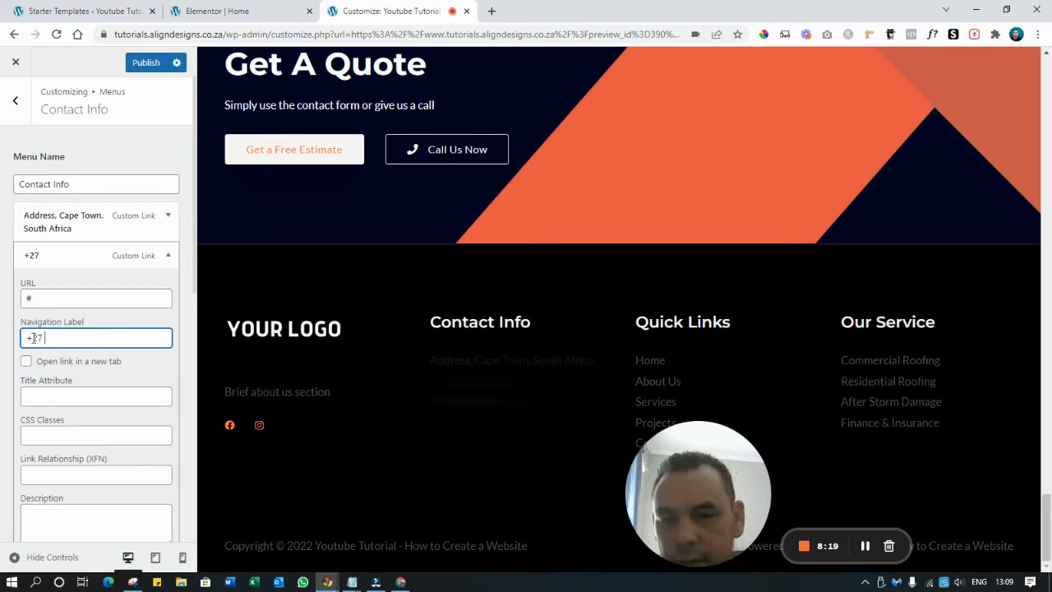
text( 00 000 0000)
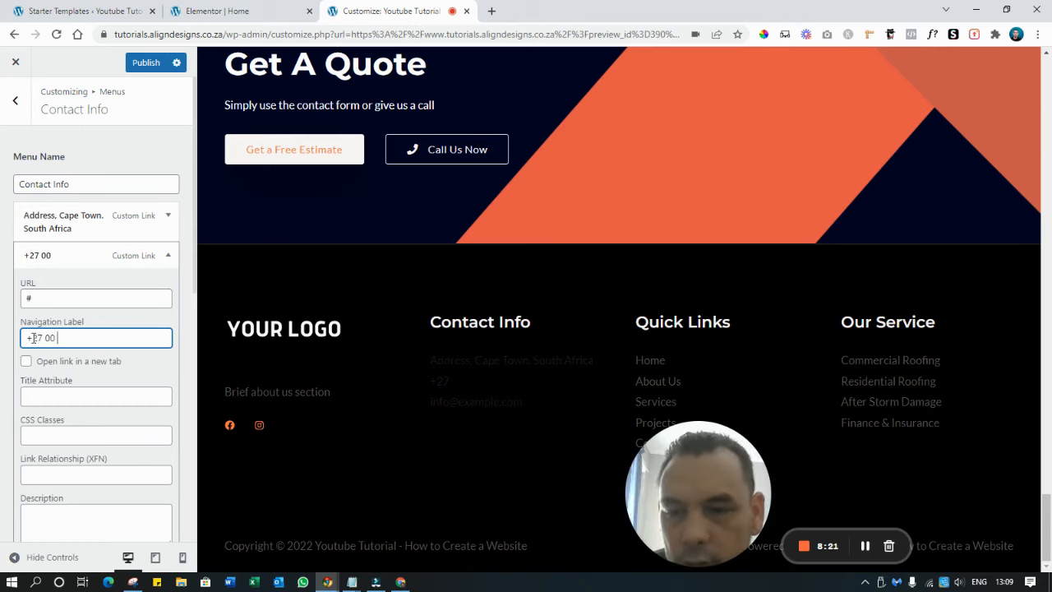
double_click(52, 301)
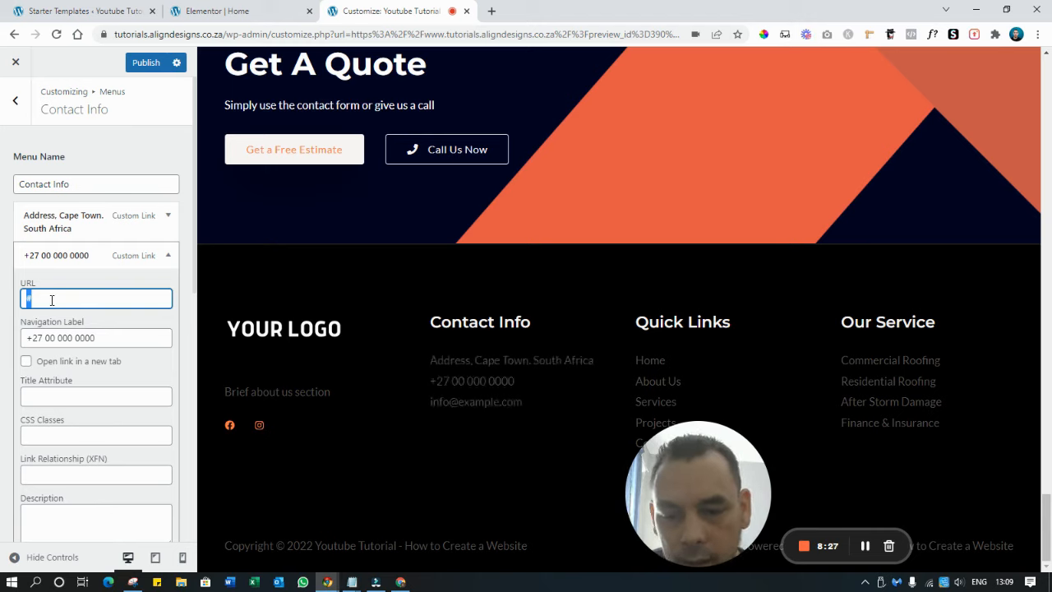
text(t)
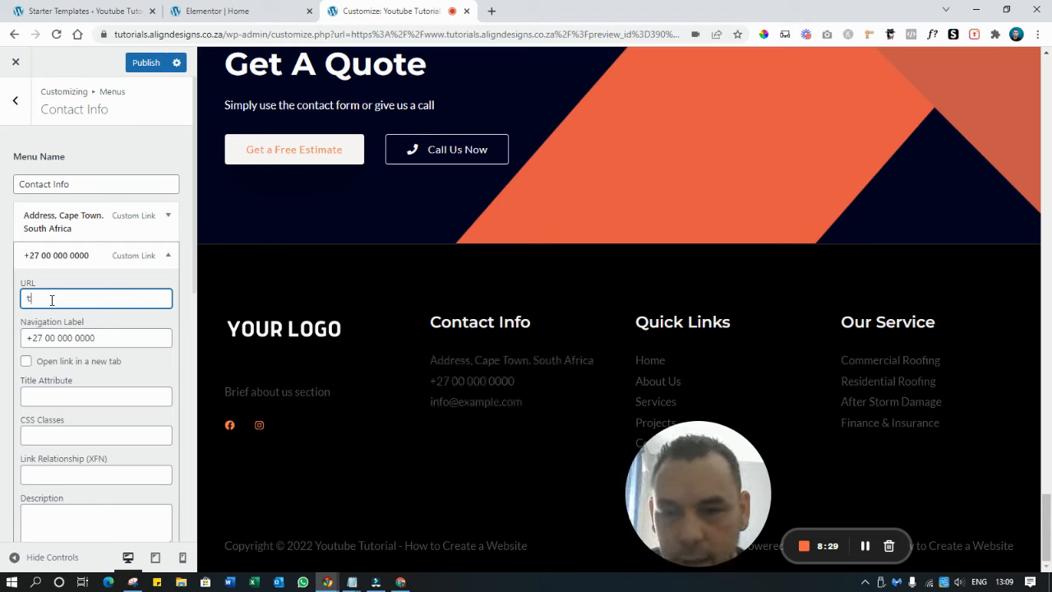
text(el:)
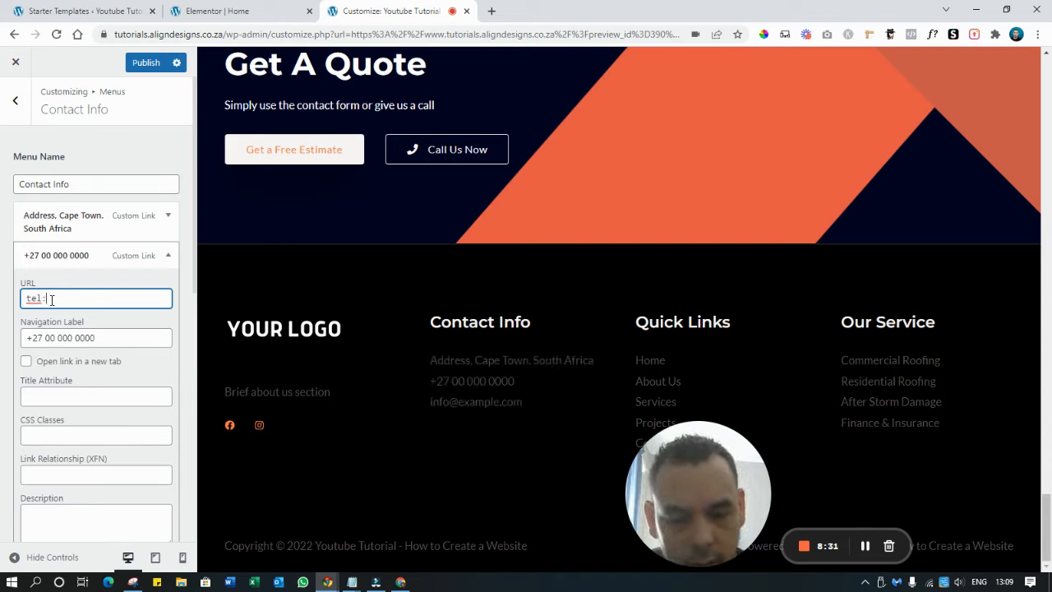
text(+27000000000)
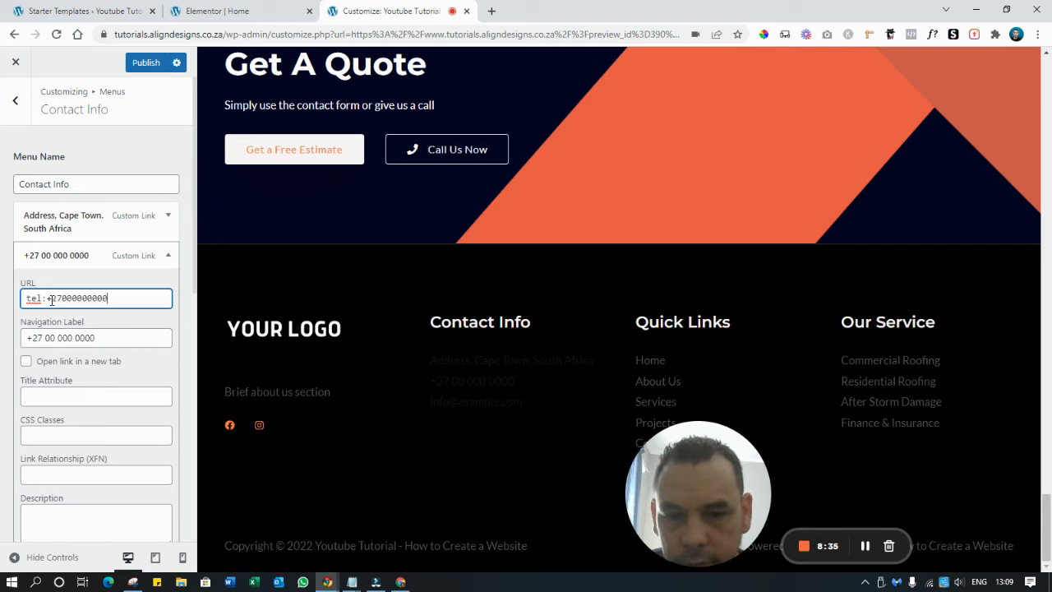
click(168, 256)
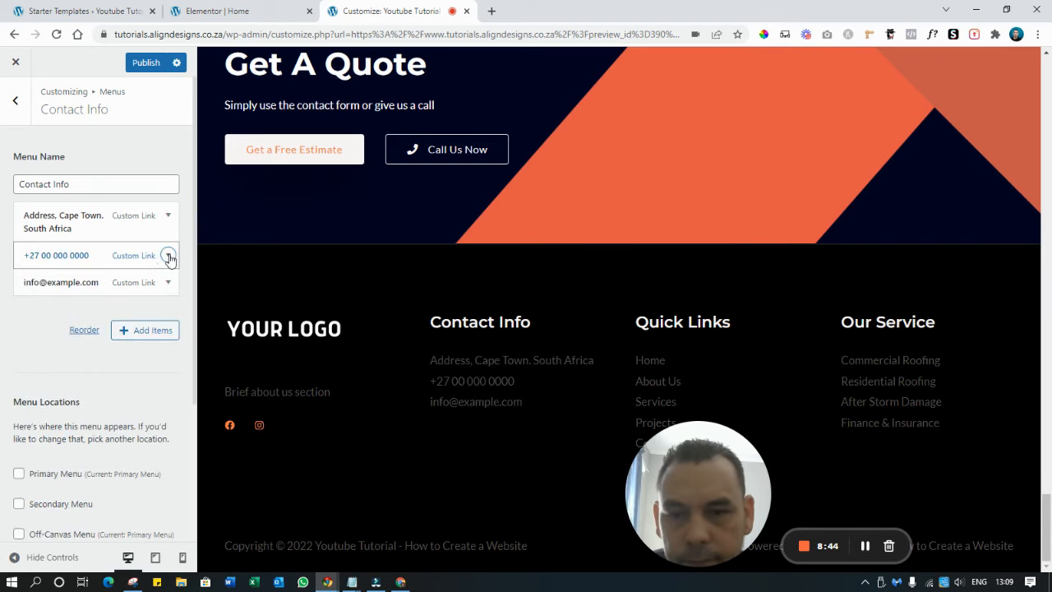
click(67, 283)
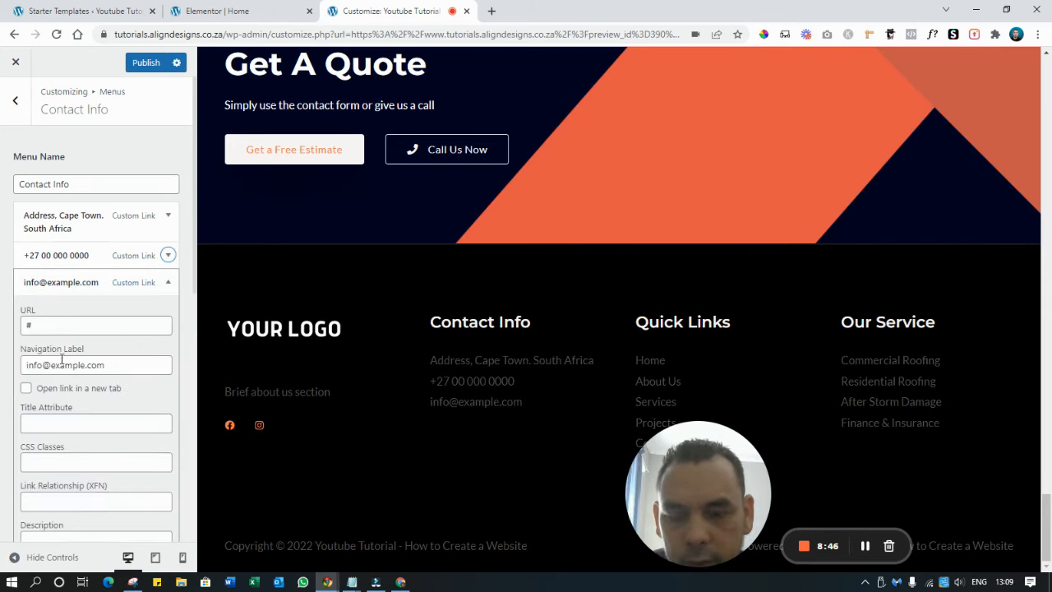
double_click(48, 323)
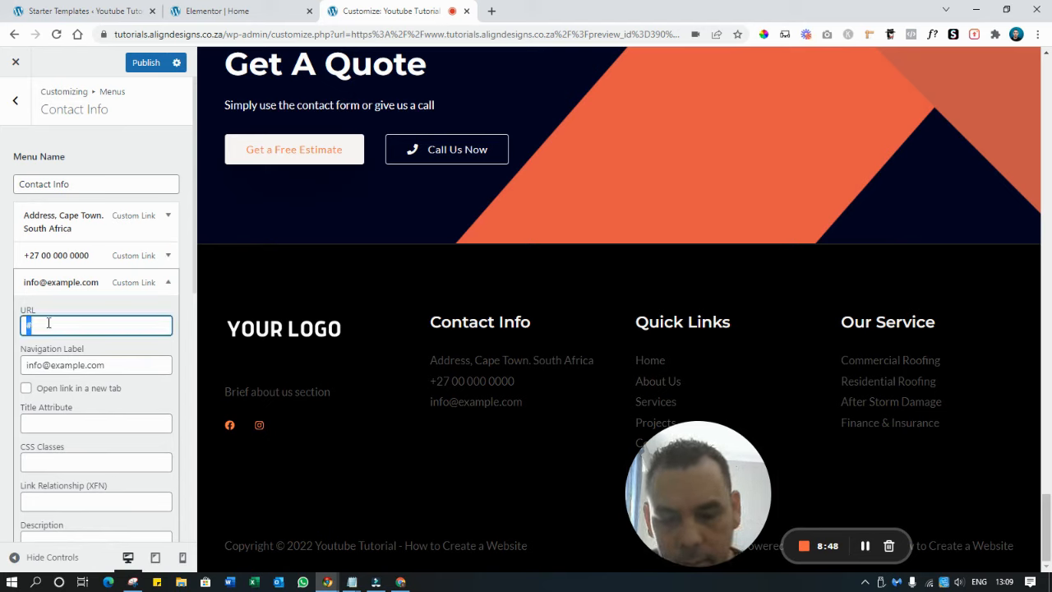
text(mailto:)
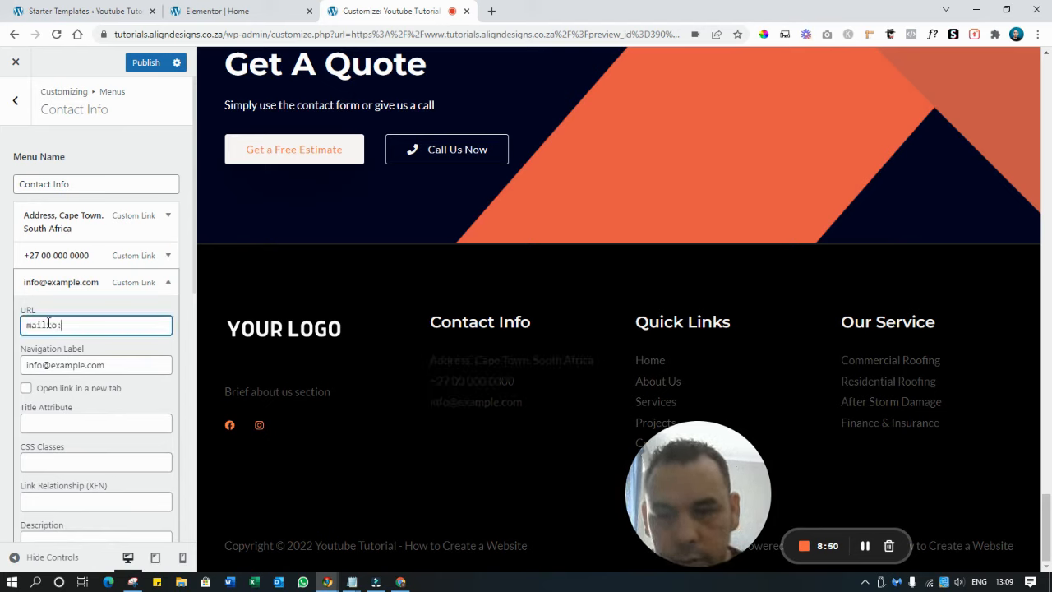
triple_click(107, 367)
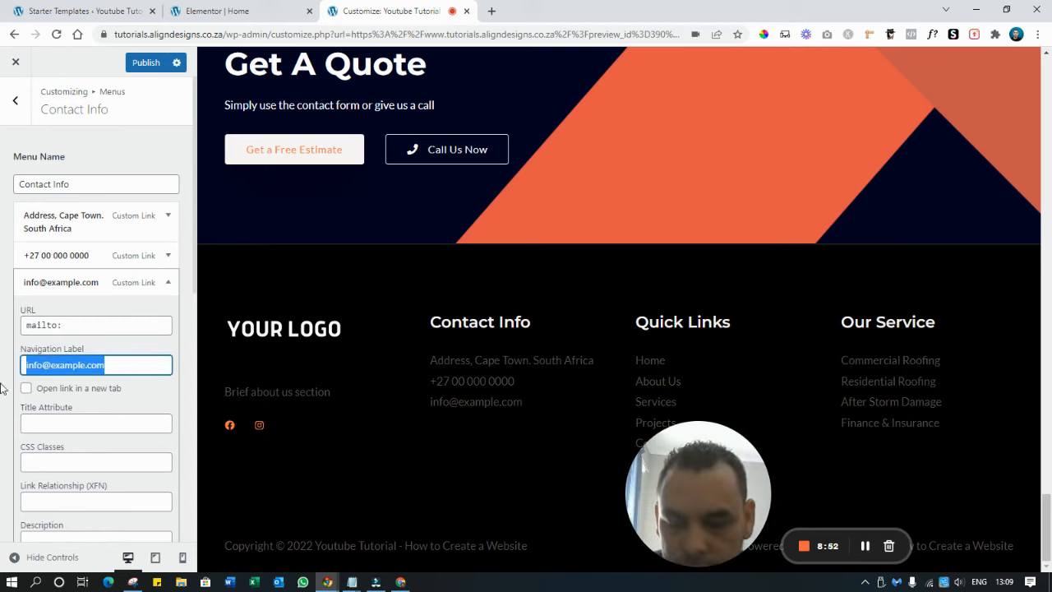
key(ctrl+c)
click(105, 325)
key(ctrl+v)
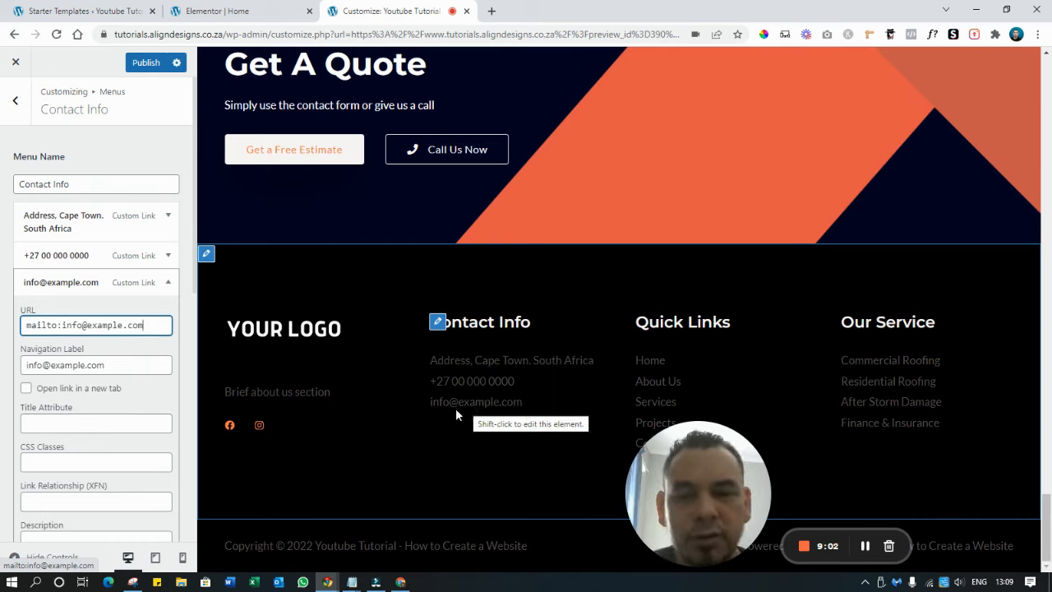
click(167, 283)
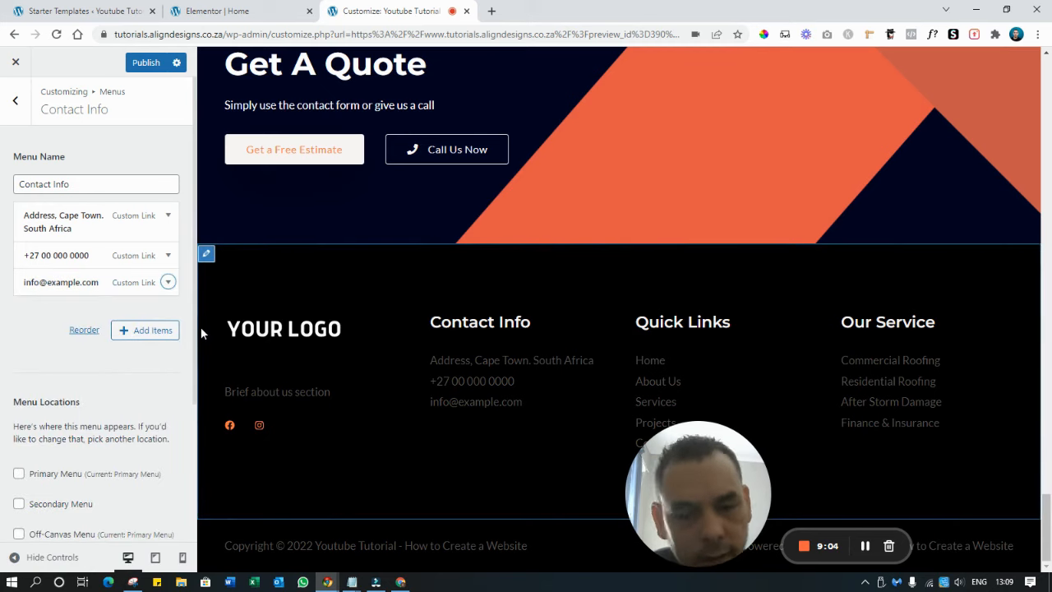
drag(717, 460, 312, 460)
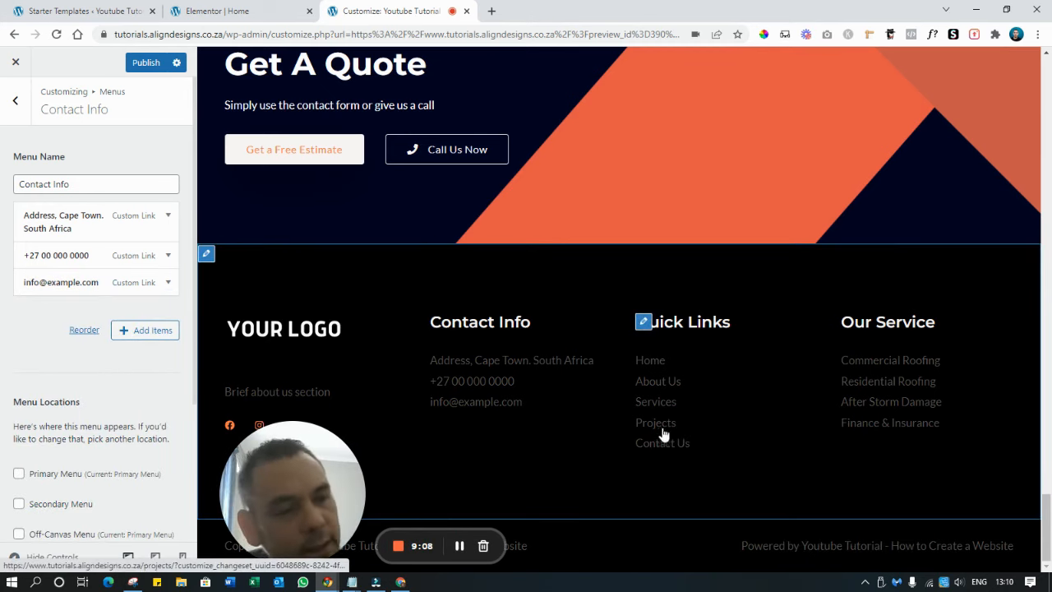
Set the Commercial Roofing item's URL to the site address plus /services
click(848, 323)
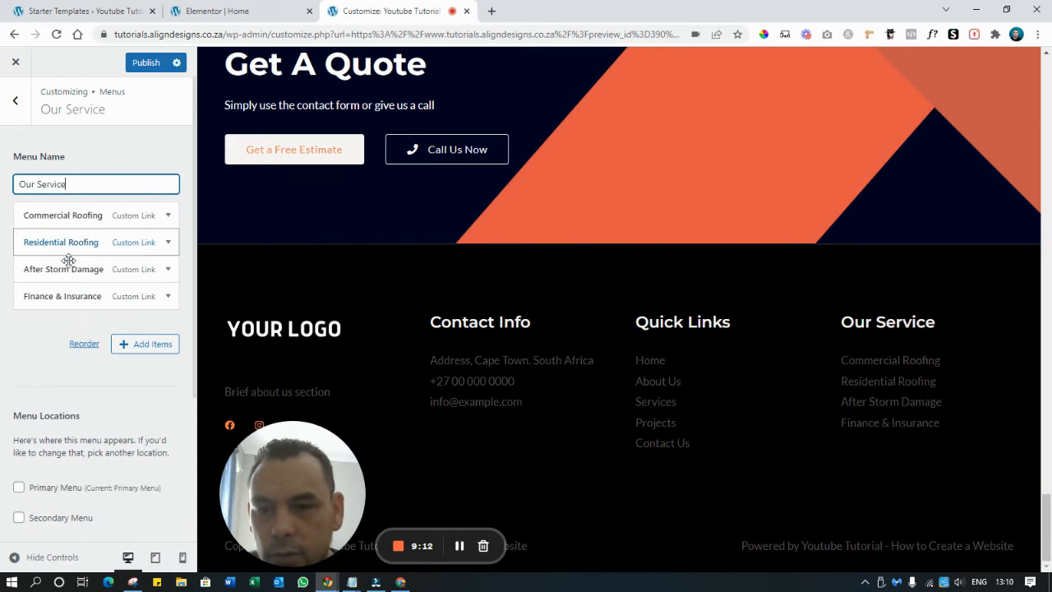
click(66, 216)
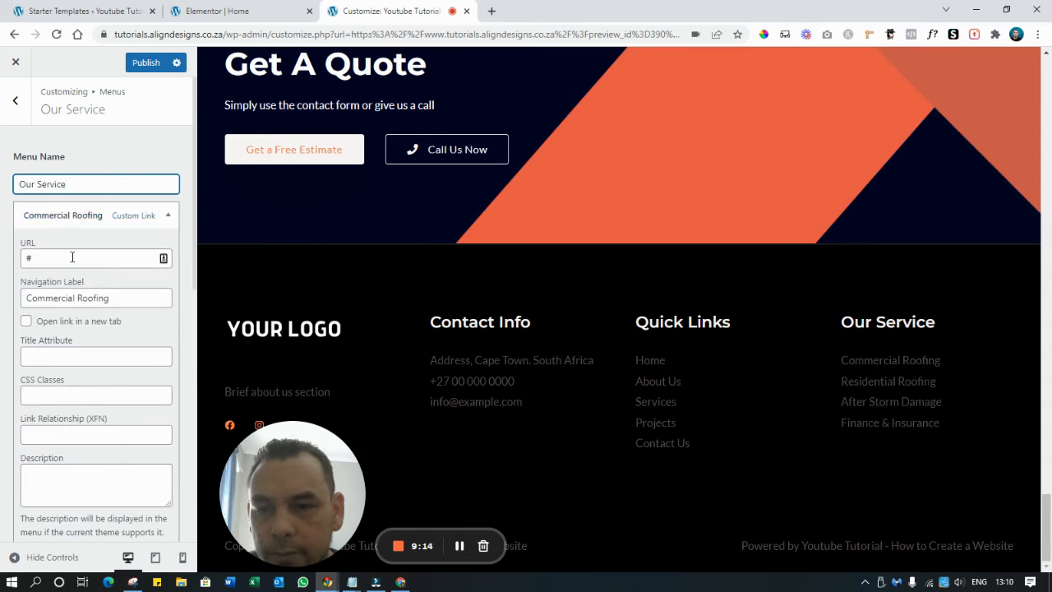
double_click(72, 257)
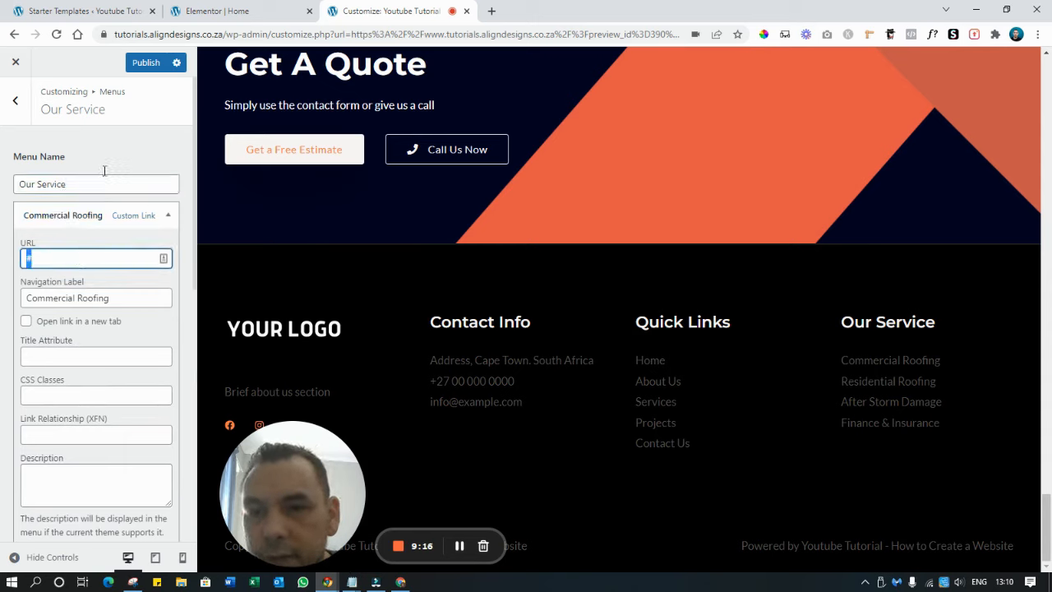
drag(226, 35, 100, 41)
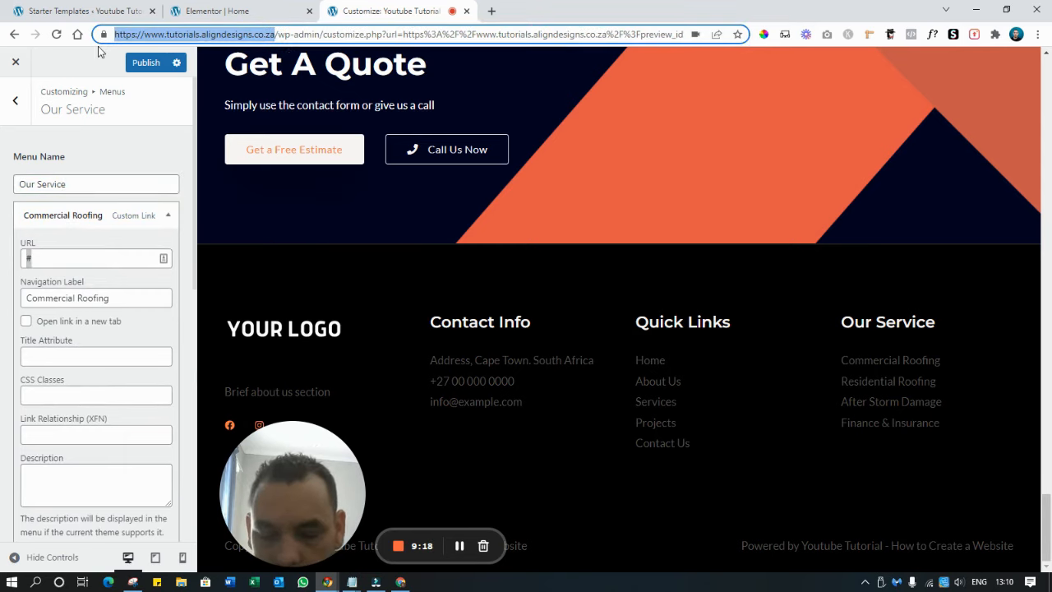
click(68, 257)
key(ctrl+v)
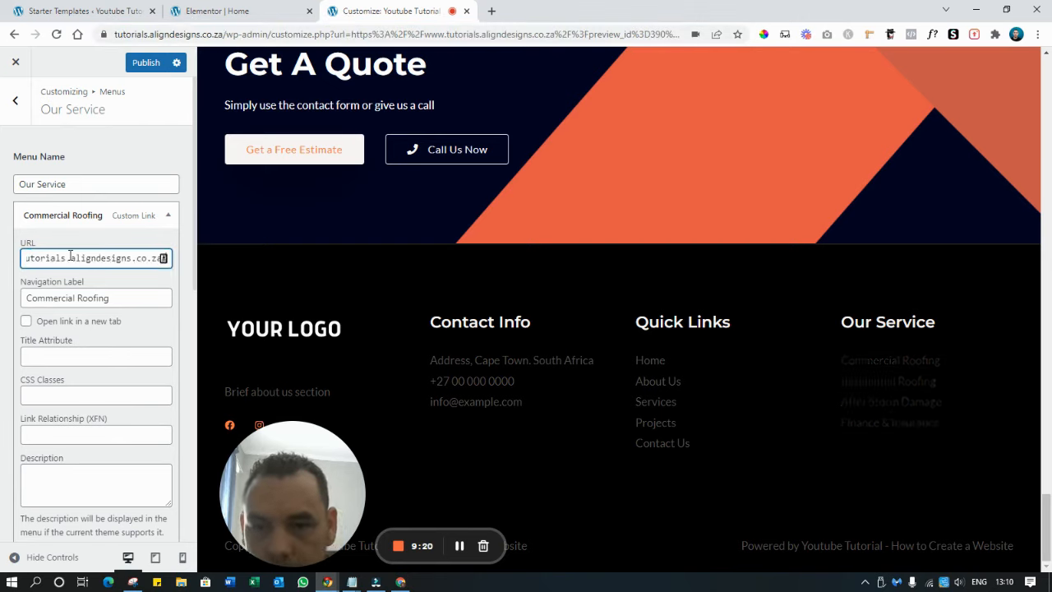
text(/ser)
text(s)
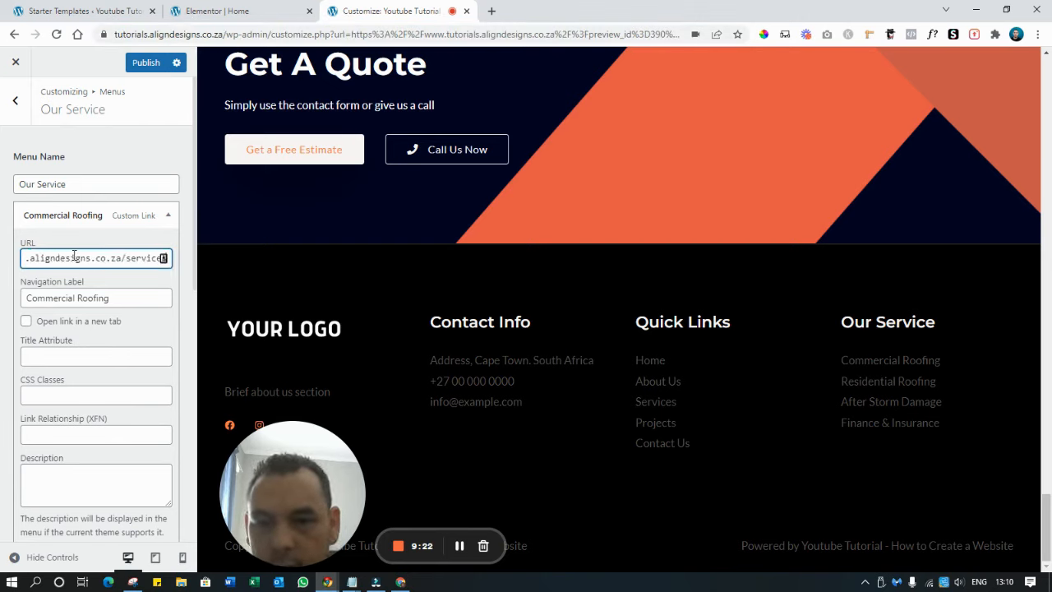
key(ctrl+a)
key(ctrl+c)
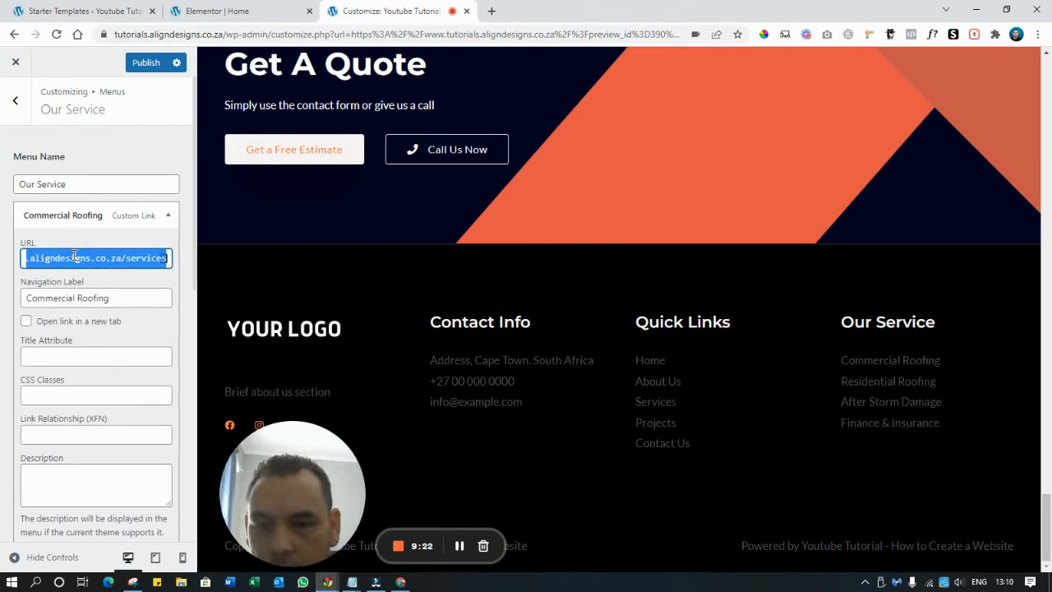
click(171, 218)
Point the Residential Roofing item to the same /services page address
click(85, 242)
double_click(62, 280)
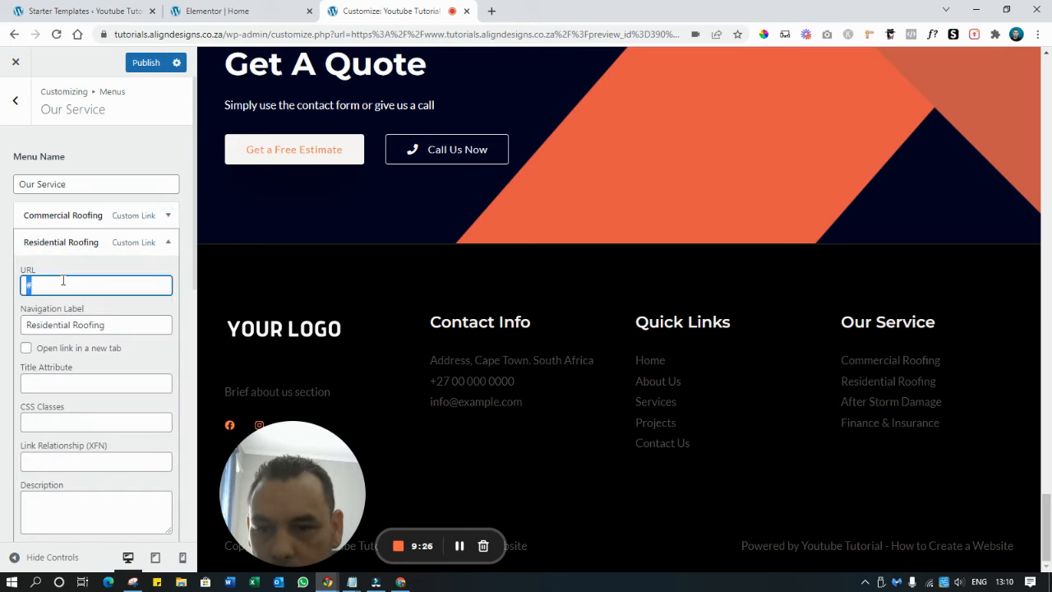
key(ctrl+v)
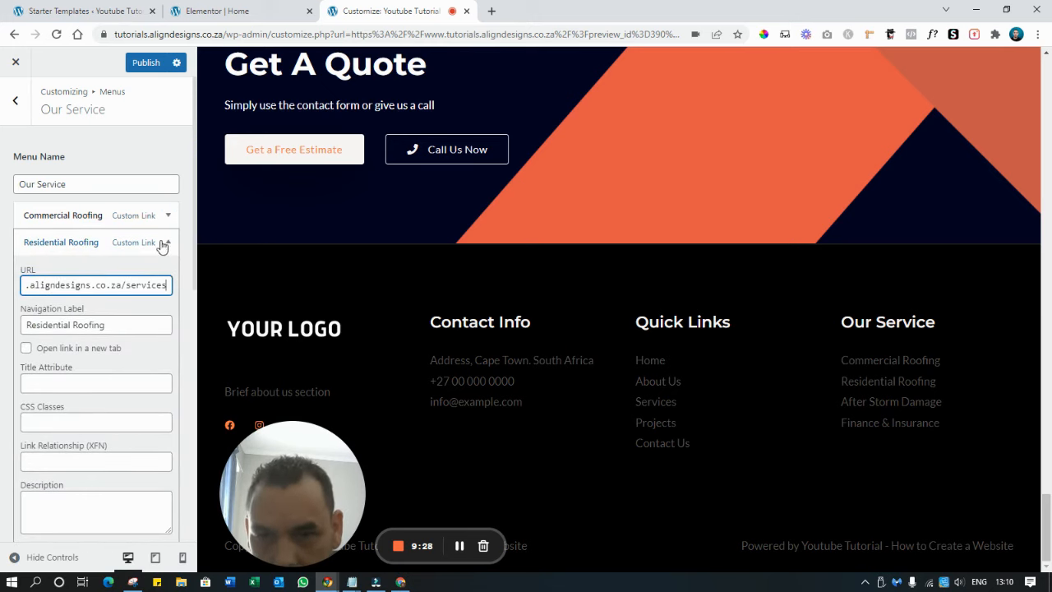
click(162, 245)
Rename After Storm Damage to Roofing Repair and link it to /services
click(74, 273)
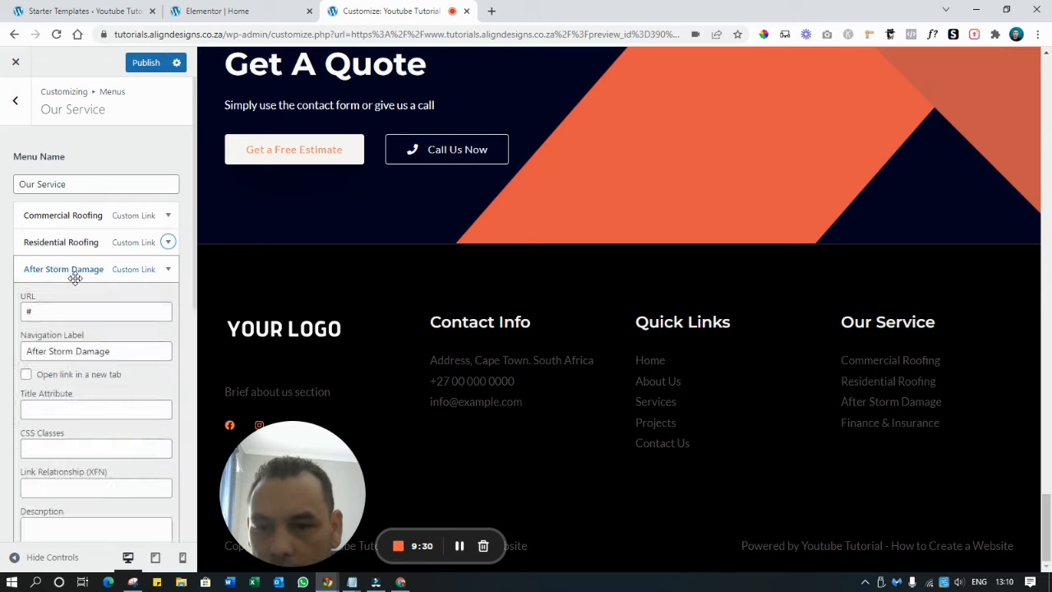
click(75, 278)
click(82, 271)
triple_click(89, 352)
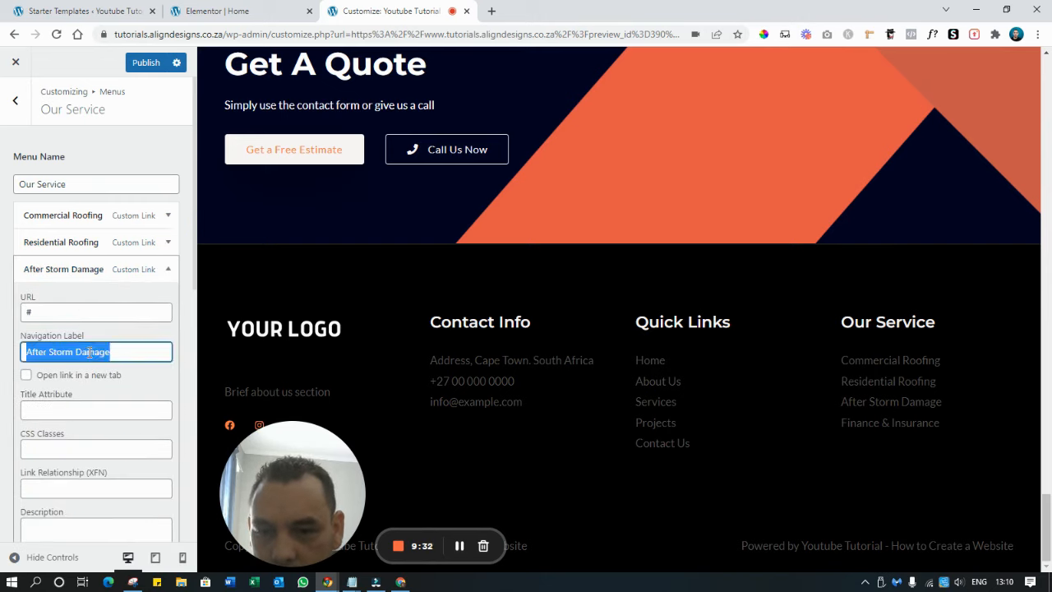
text(Roofing Repair)
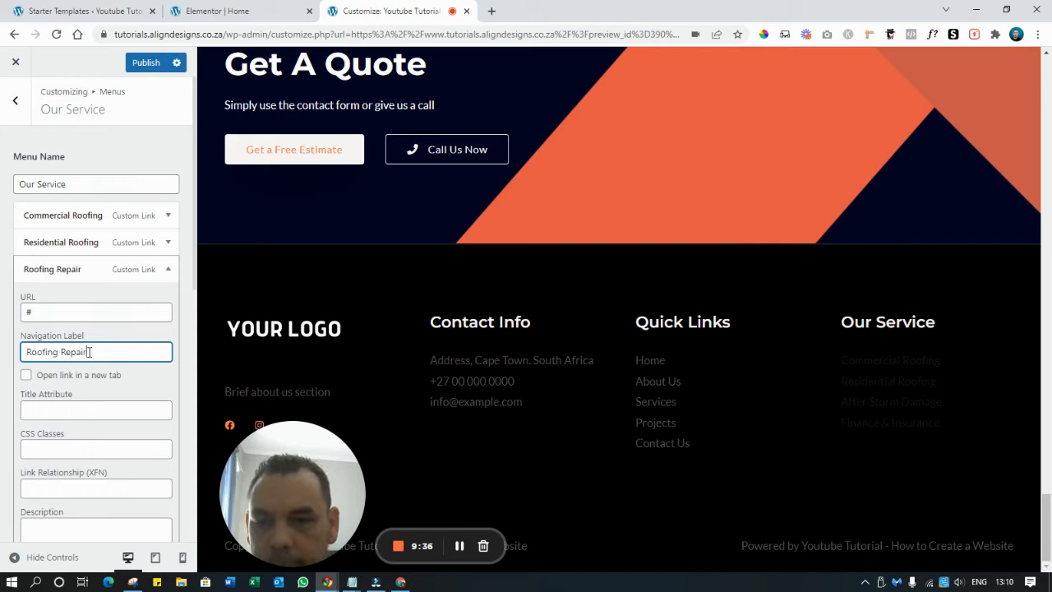
triple_click(85, 311)
key(ctrl+v)
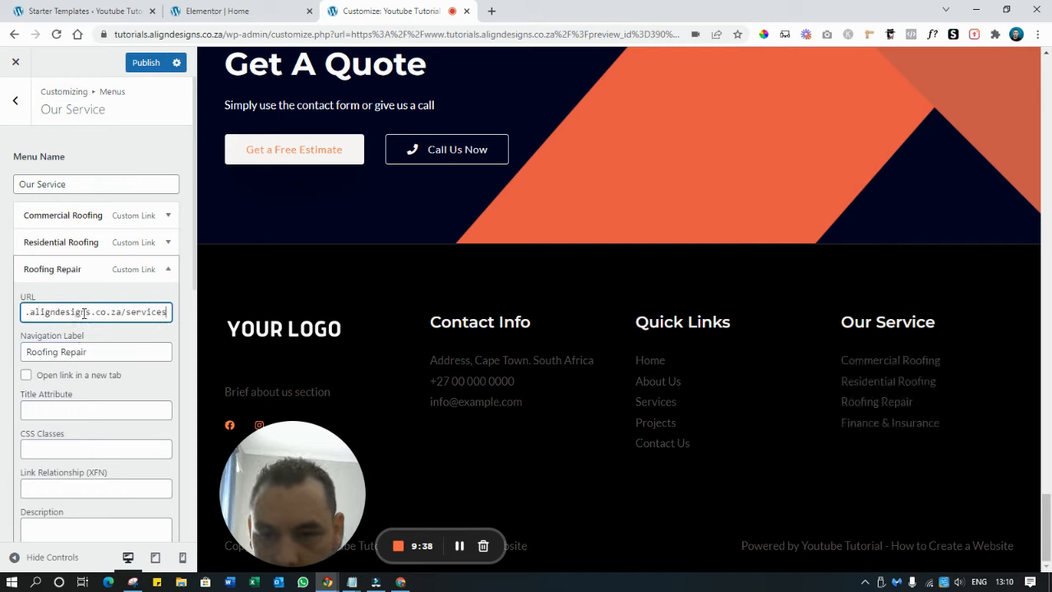
click(168, 268)
Rename Finance & Insurance to Other Roofing Service and link it to /services
click(83, 297)
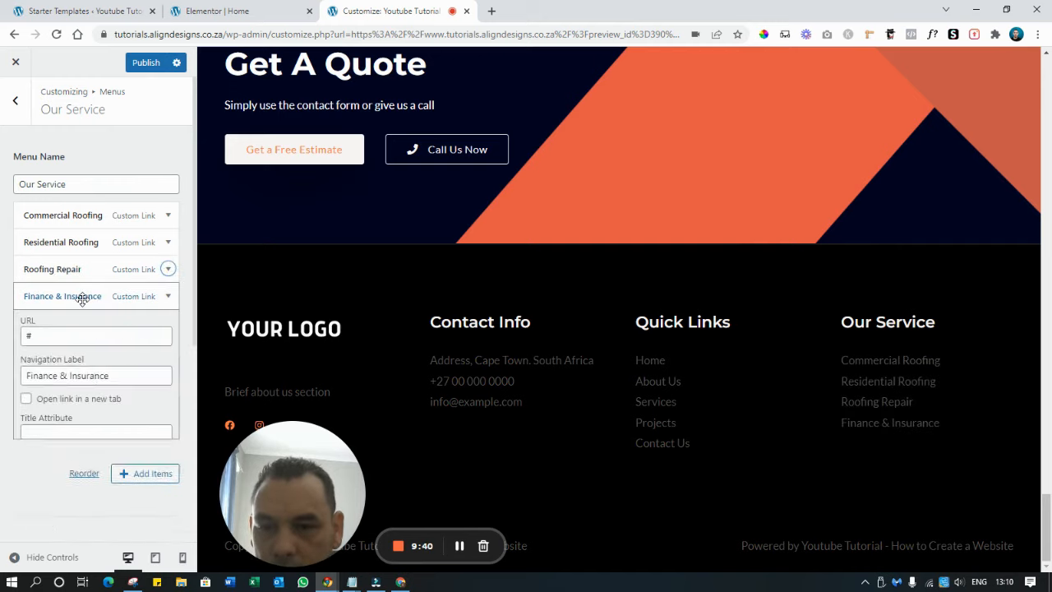
click(82, 298)
click(82, 298)
triple_click(81, 339)
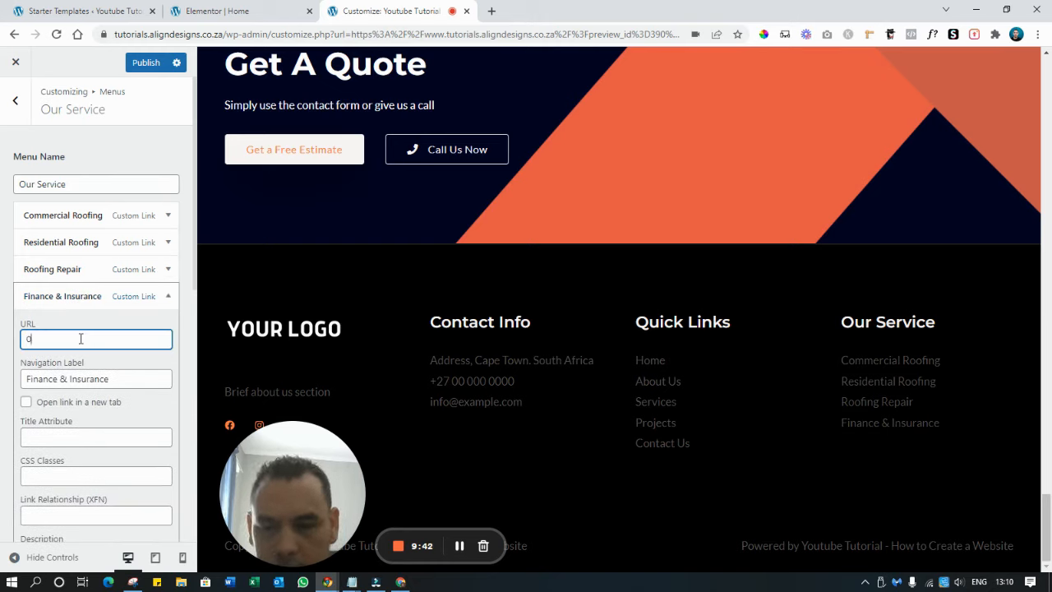
key(BackSpace)
key(ctrl+v)
double_click(97, 377)
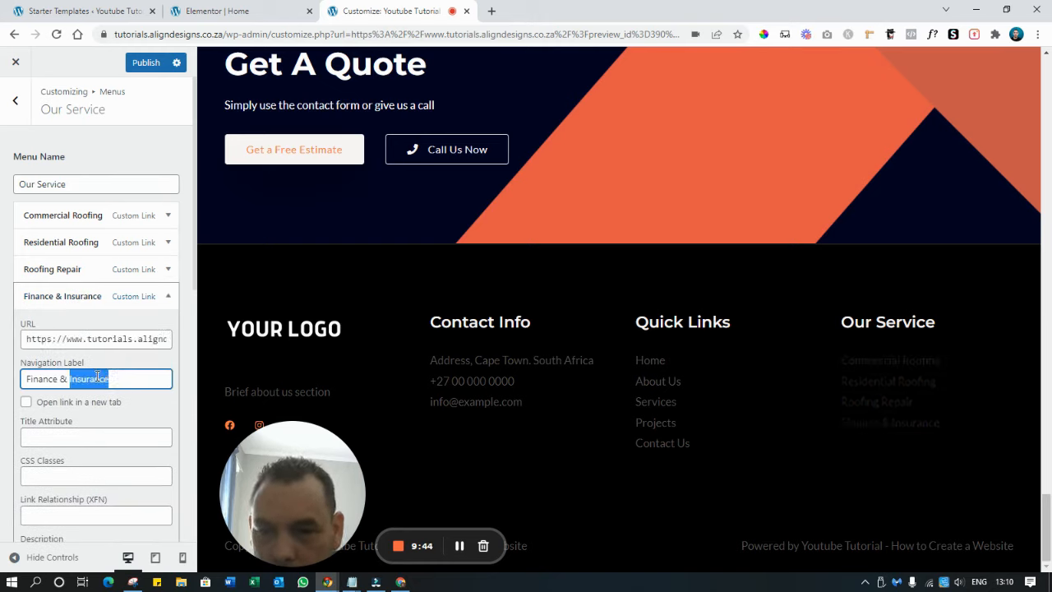
triple_click(97, 376)
text(Other Roofing)
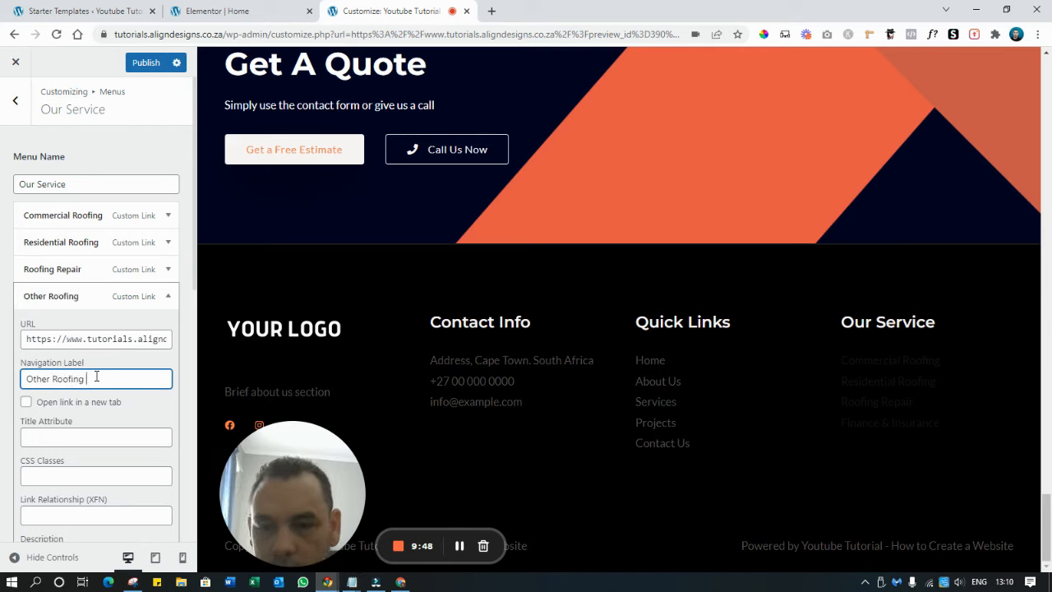
text( Service)
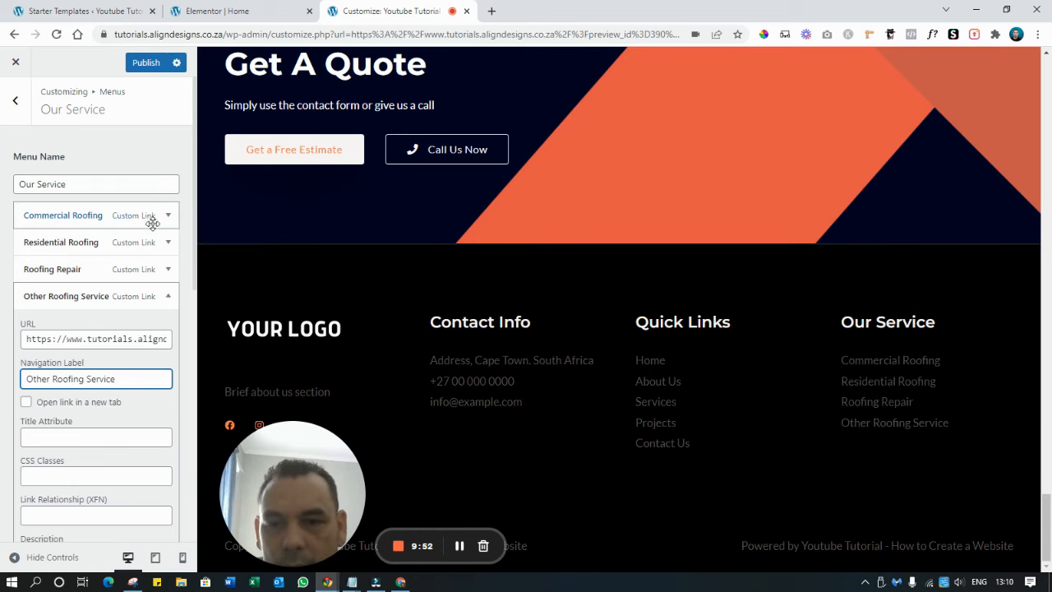
Re-apply the /services address to the Roofing Repair item's URL
click(167, 271)
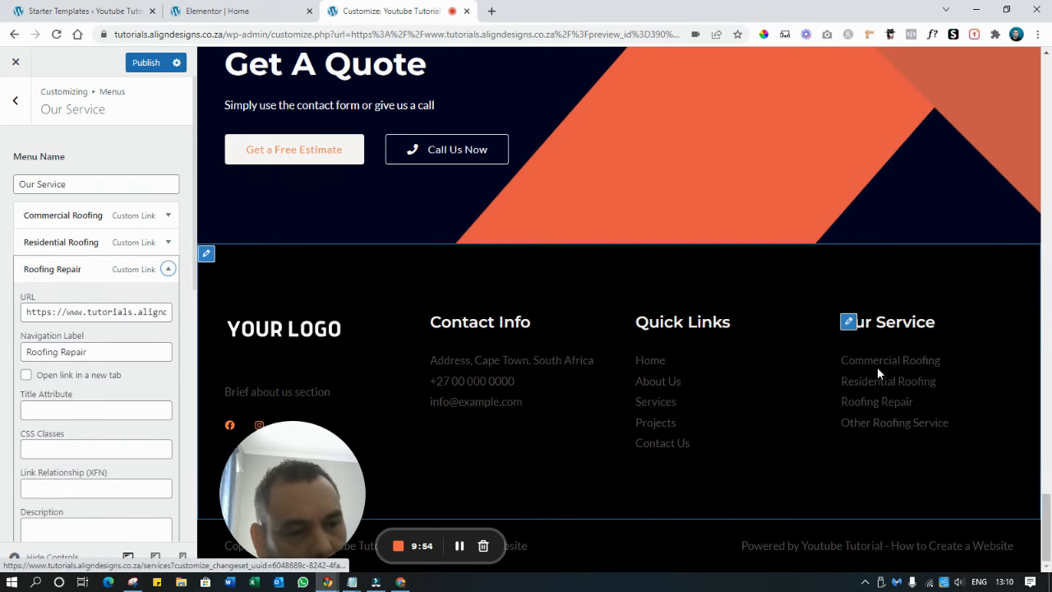
triple_click(75, 310)
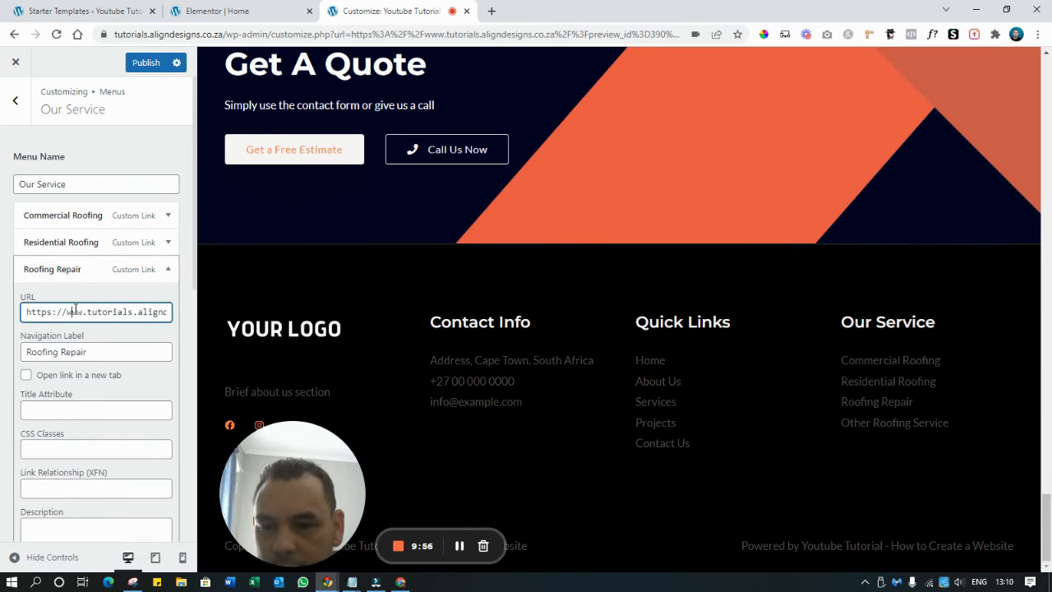
key(ctrl+v)
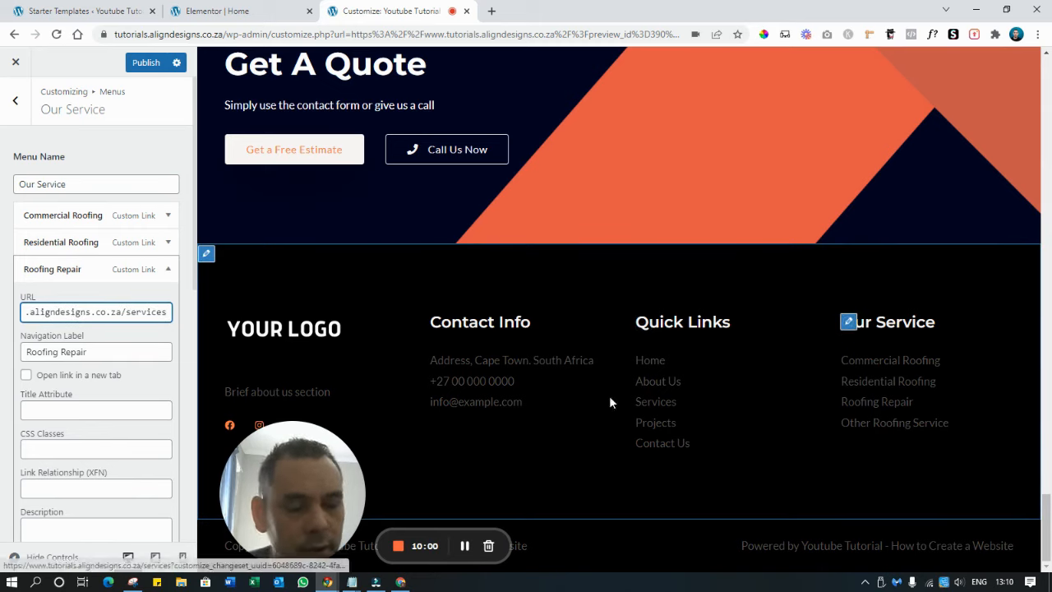
drag(287, 497, 309, 579)
drag(353, 506, 586, 212)
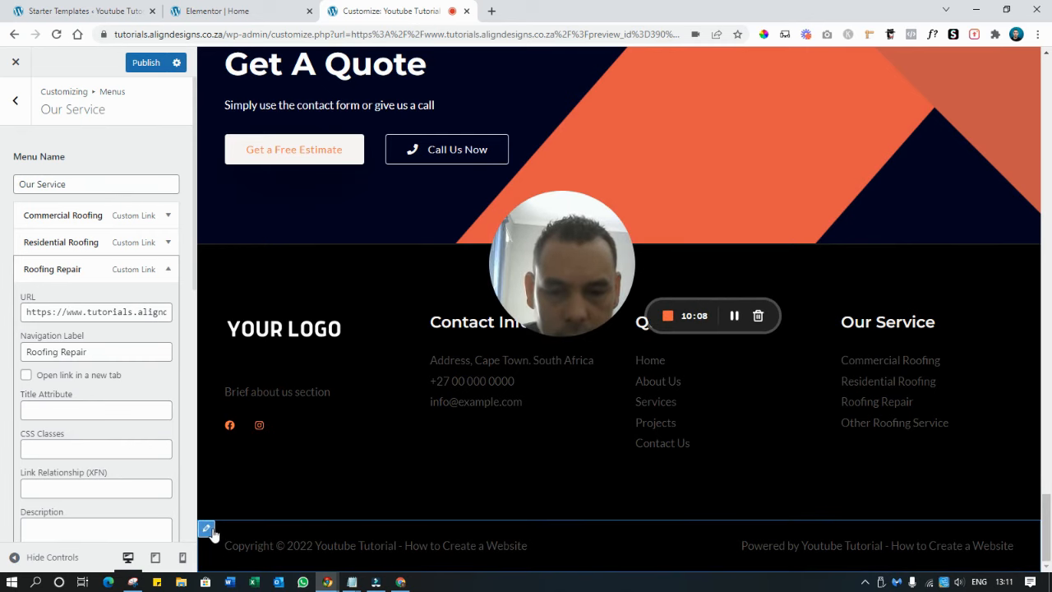
Add sample wording to the footer copyright text, then revert it to the original line
click(234, 547)
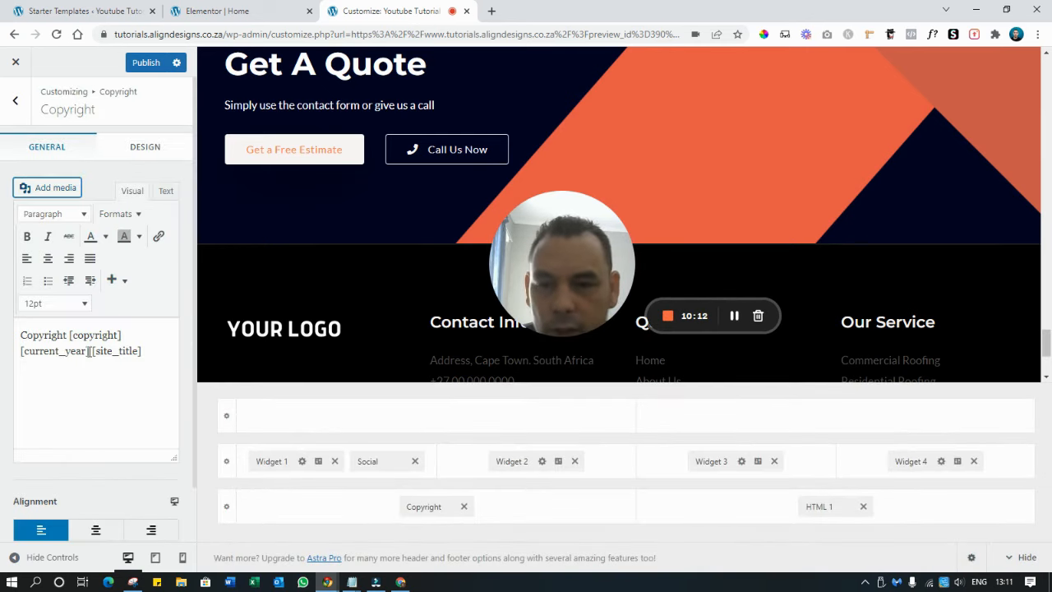
scroll(369, 280, down, 2)
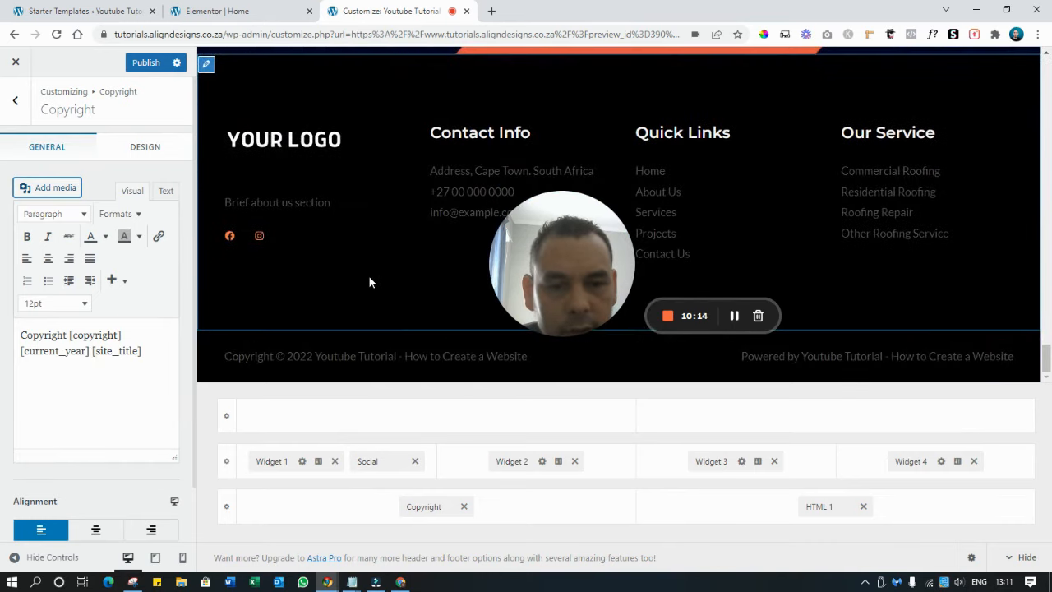
click(67, 336)
text(Chan)
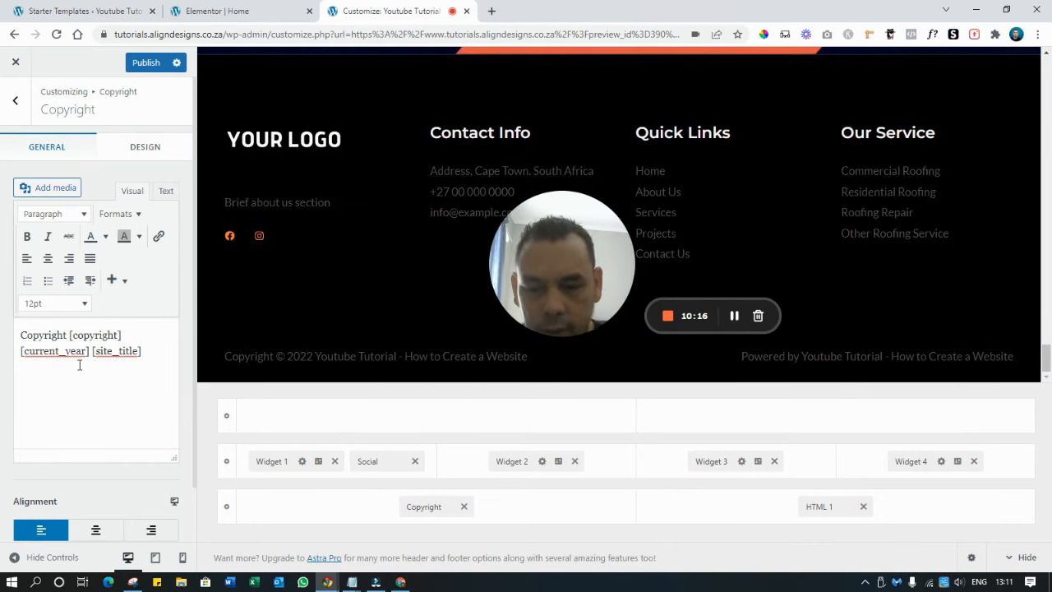
text(ge the )
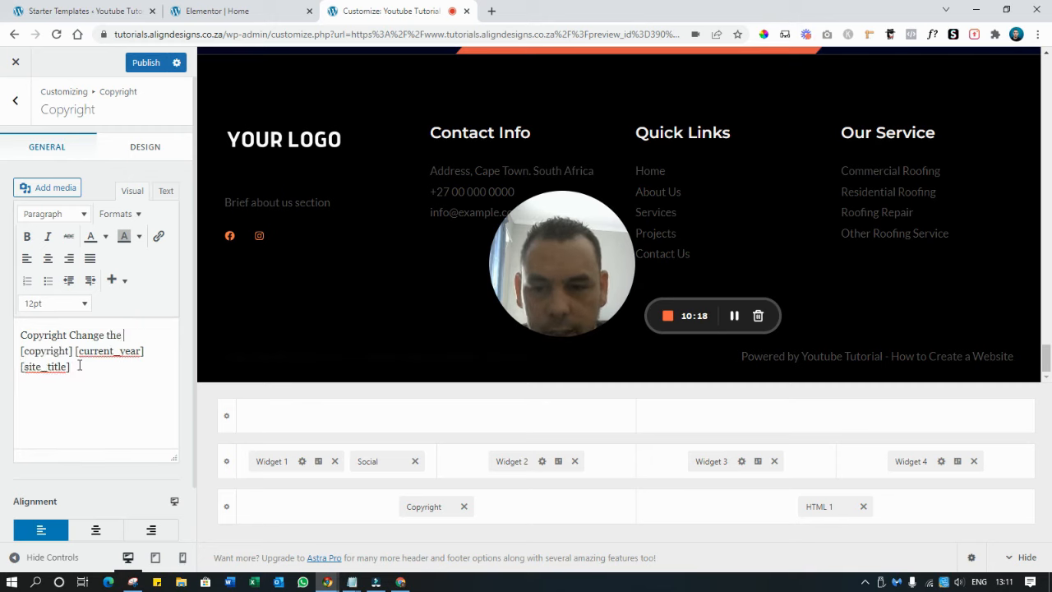
text(Tes)
key(BackSpace)
text(xt)
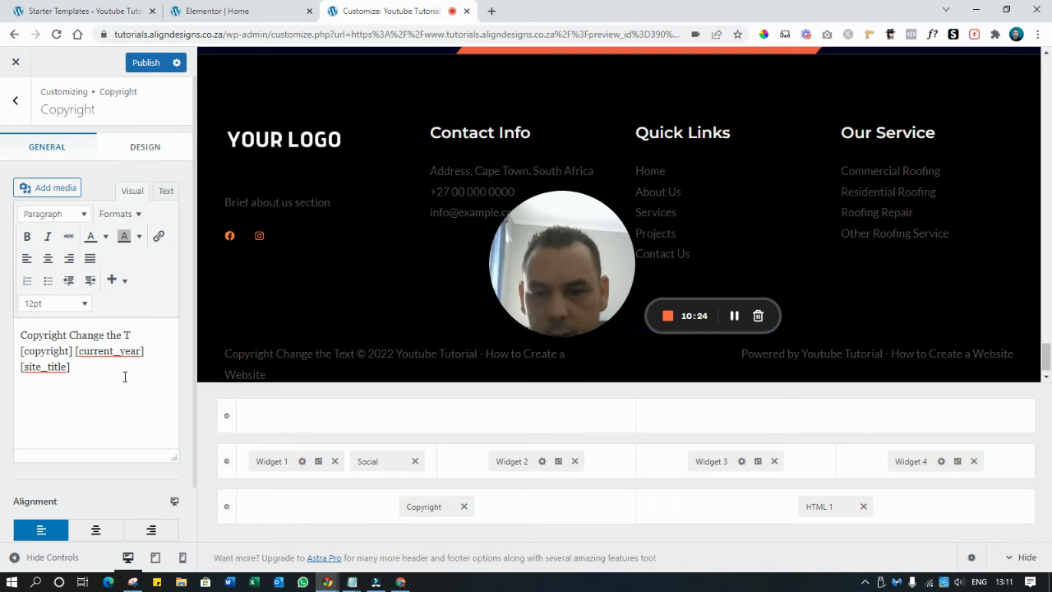
key(BackSpace)
key(BackSpace)
key(BackSpace)
key(BackSpace)
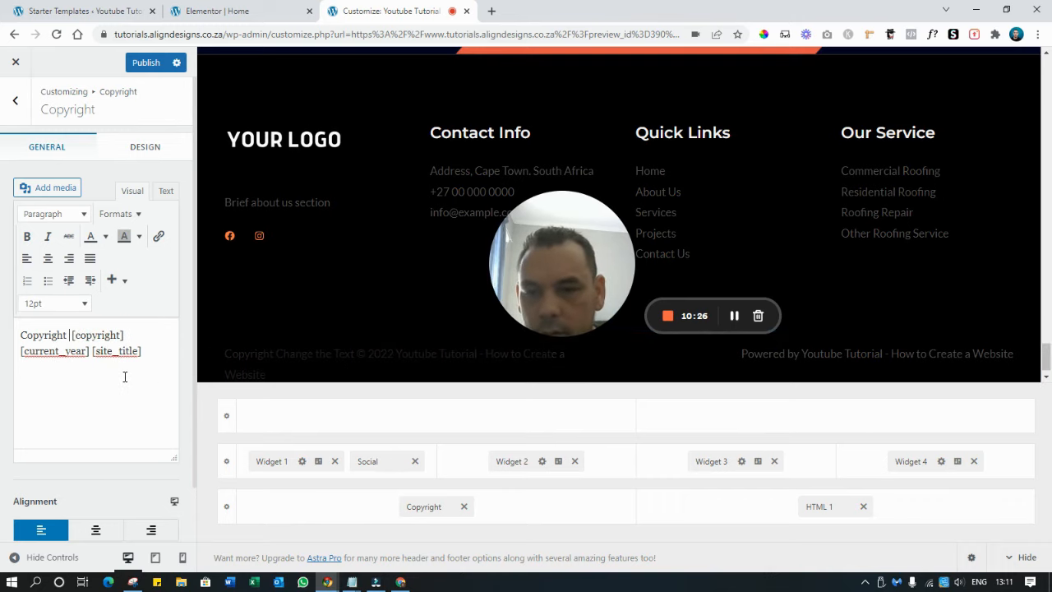
key(BackSpace)
scroll(298, 365, up, 4)
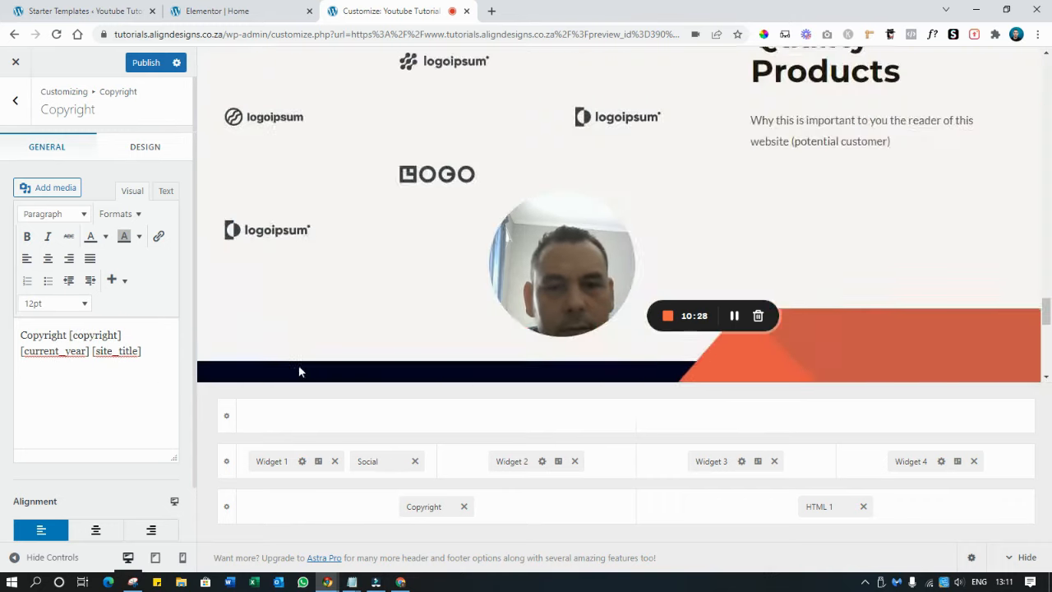
Publish the footer changes, close the Customizer, and browse the live site
click(146, 63)
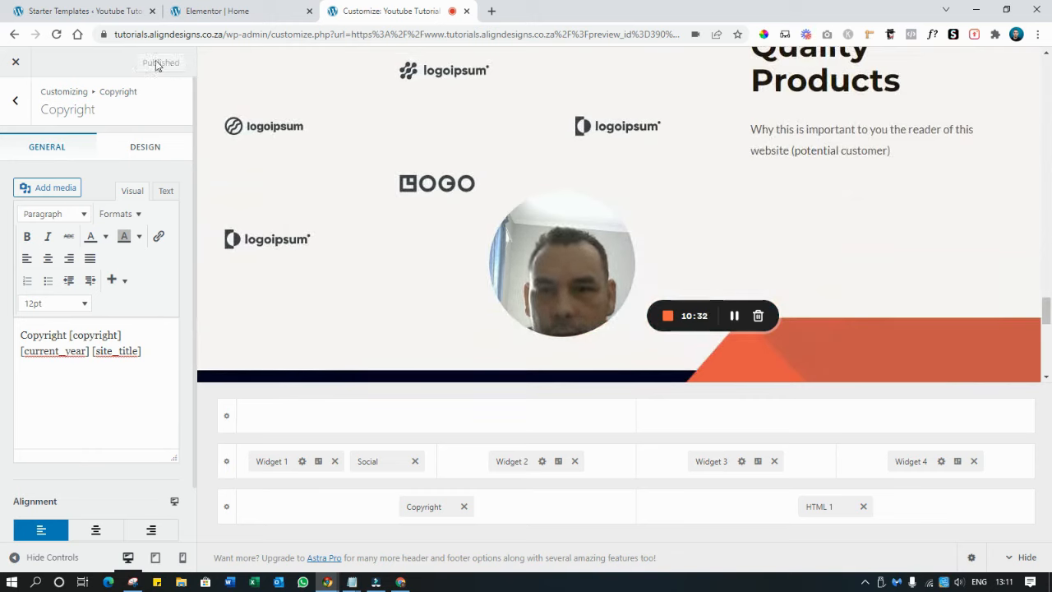
click(7, 57)
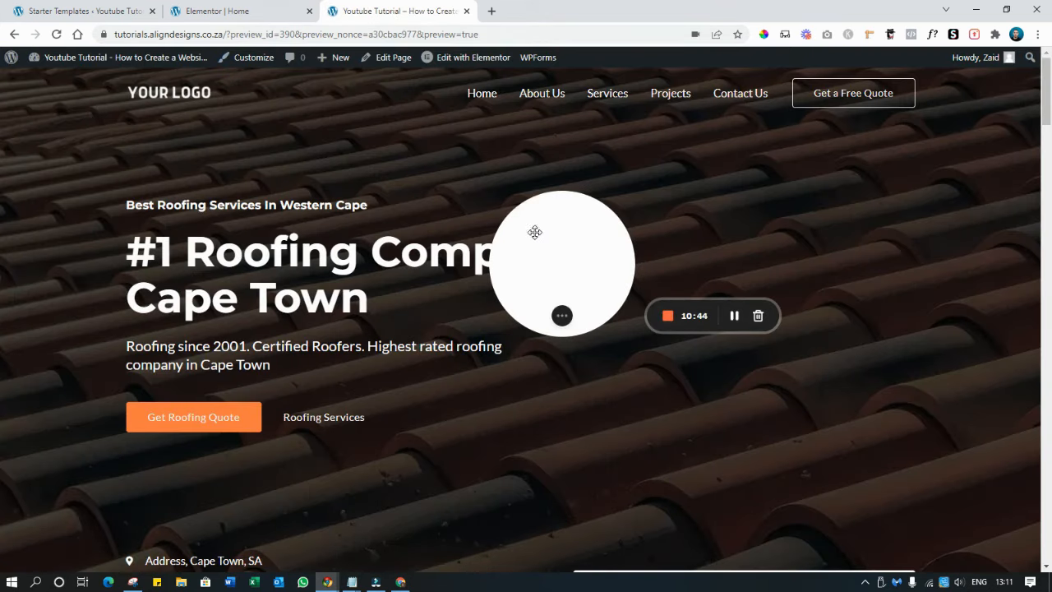
drag(535, 233, 19, 486)
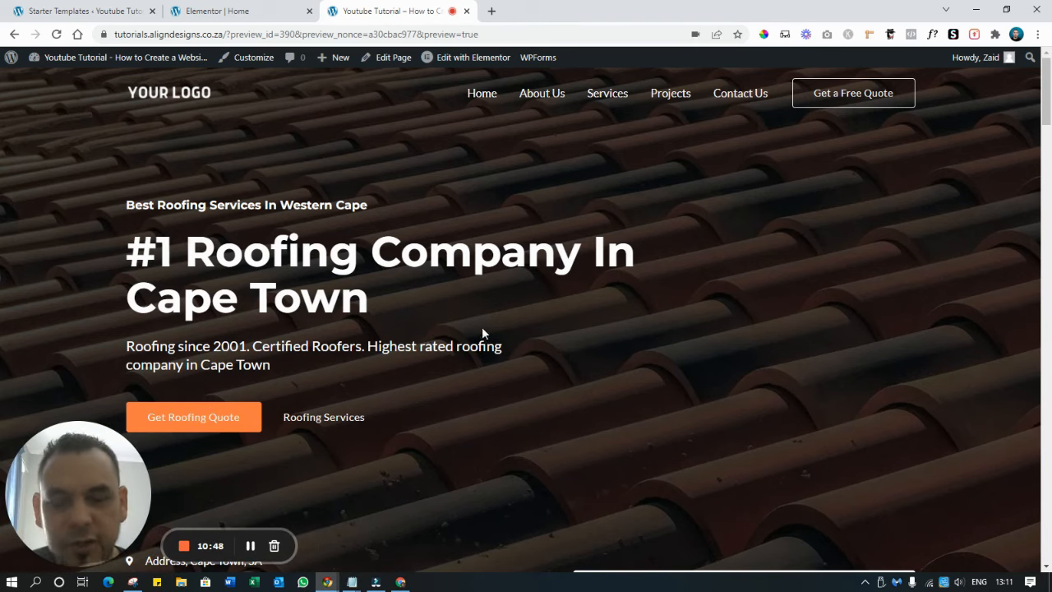
scroll(768, 223, down, 3)
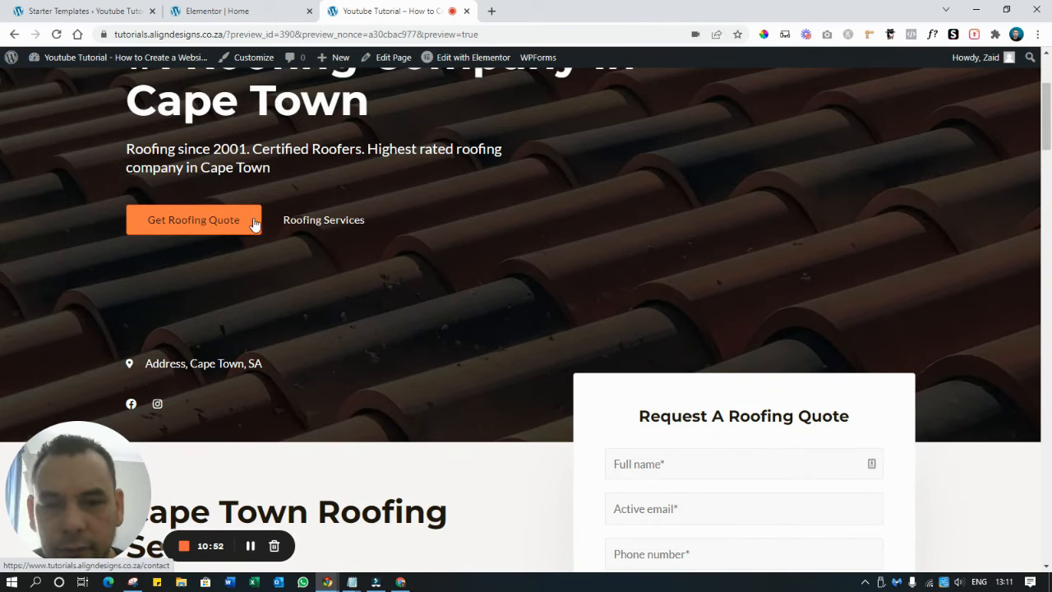
scroll(297, 228, down, 5)
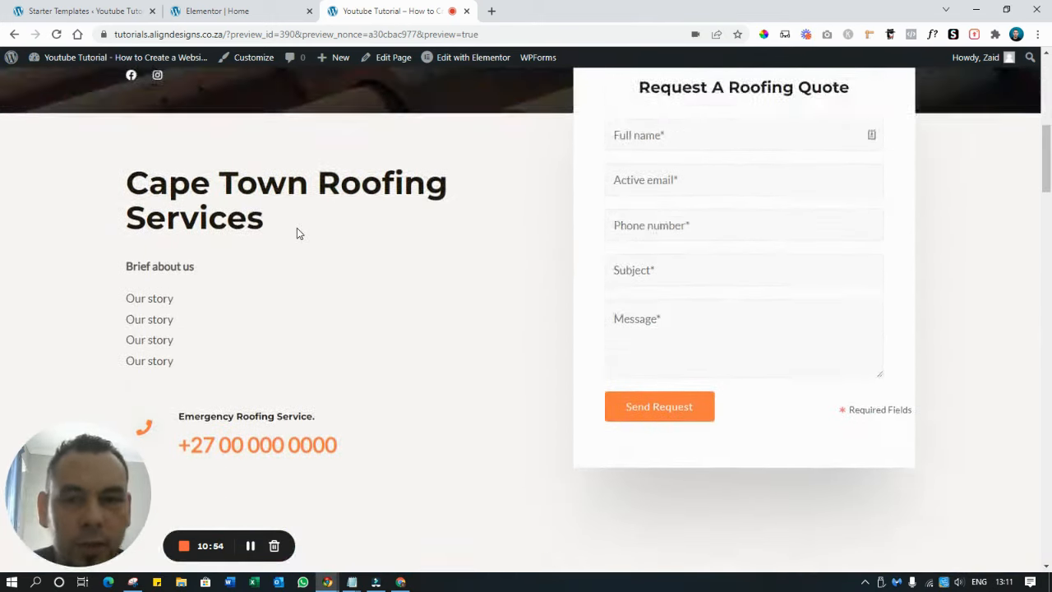
scroll(297, 228, down, 8)
scroll(298, 233, up, 6)
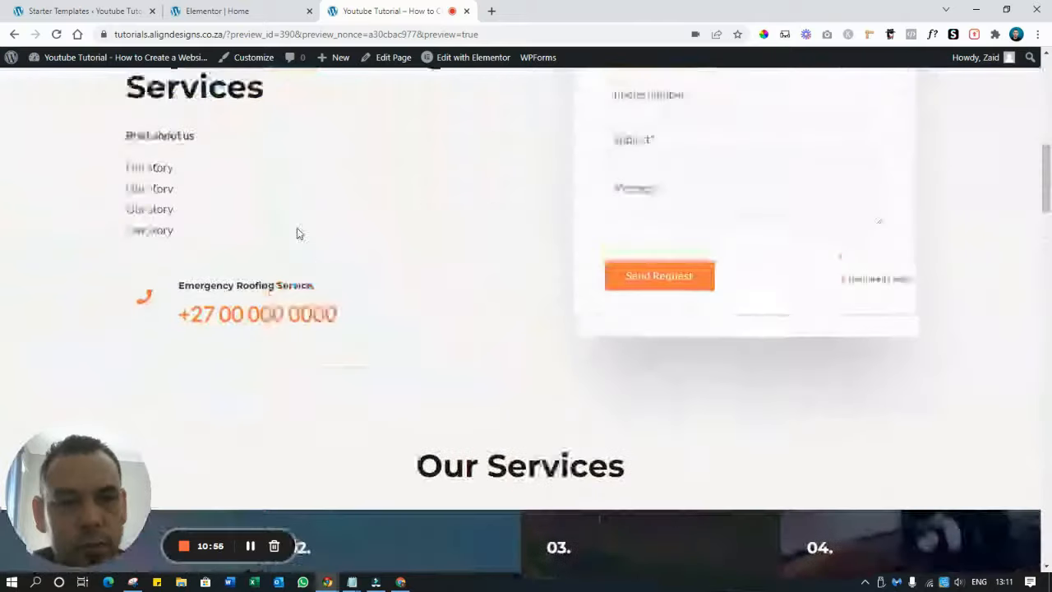
scroll(299, 234, up, 10)
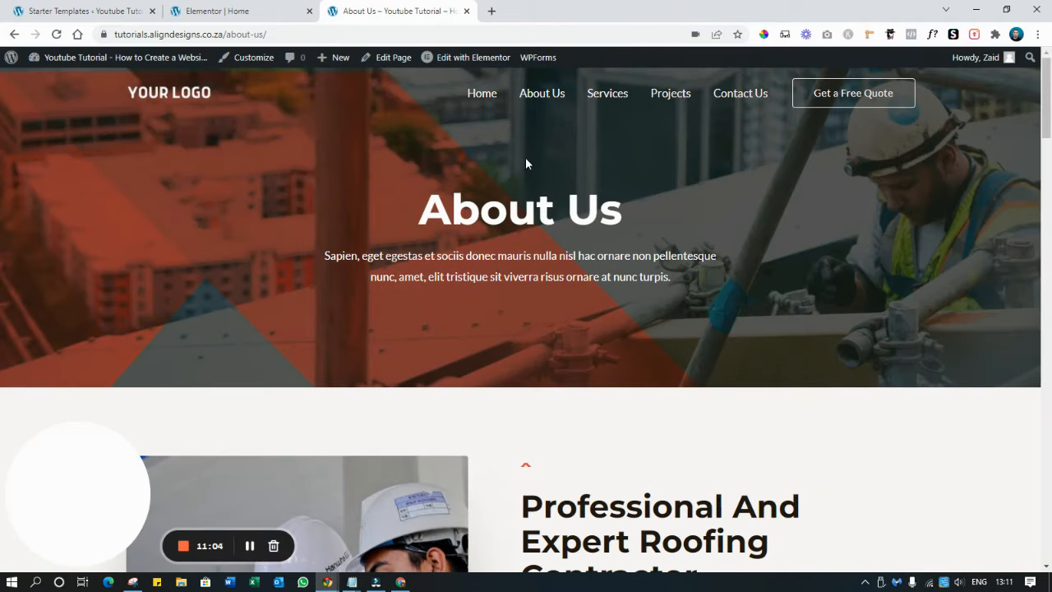
Open About Us in Elementor and change the hero heading to 'About Our Company'
click(472, 59)
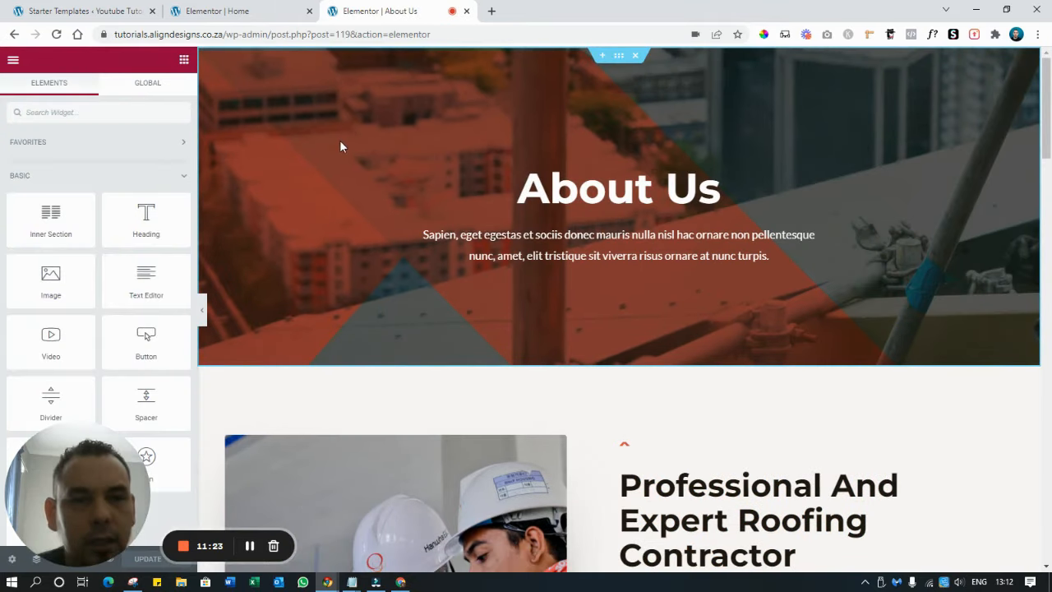
click(590, 191)
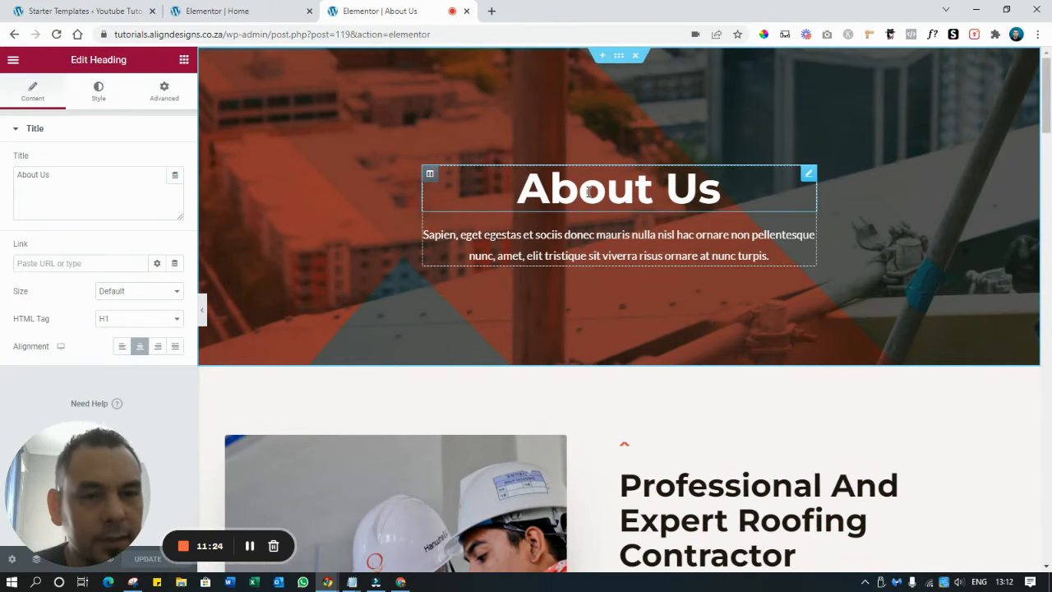
click(431, 174)
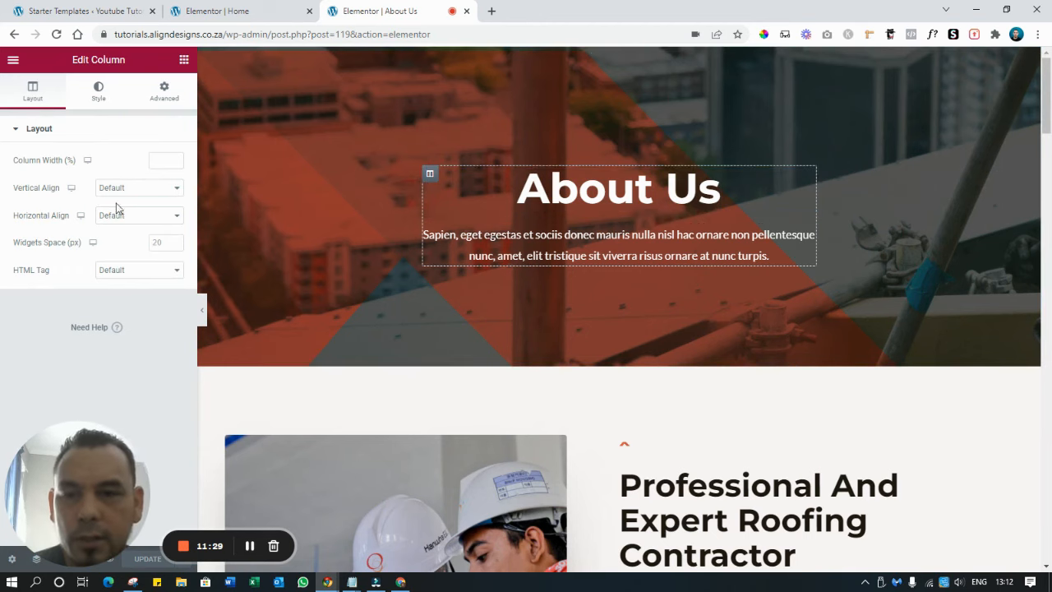
click(530, 203)
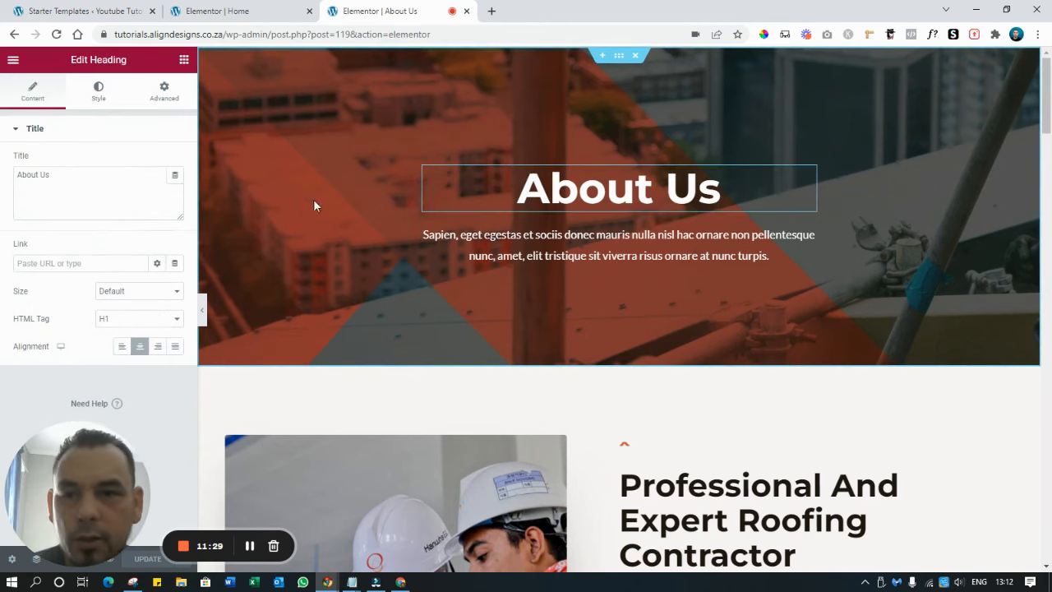
click(61, 183)
key(BackSpace)
key(BackSpace)
text(Our Co)
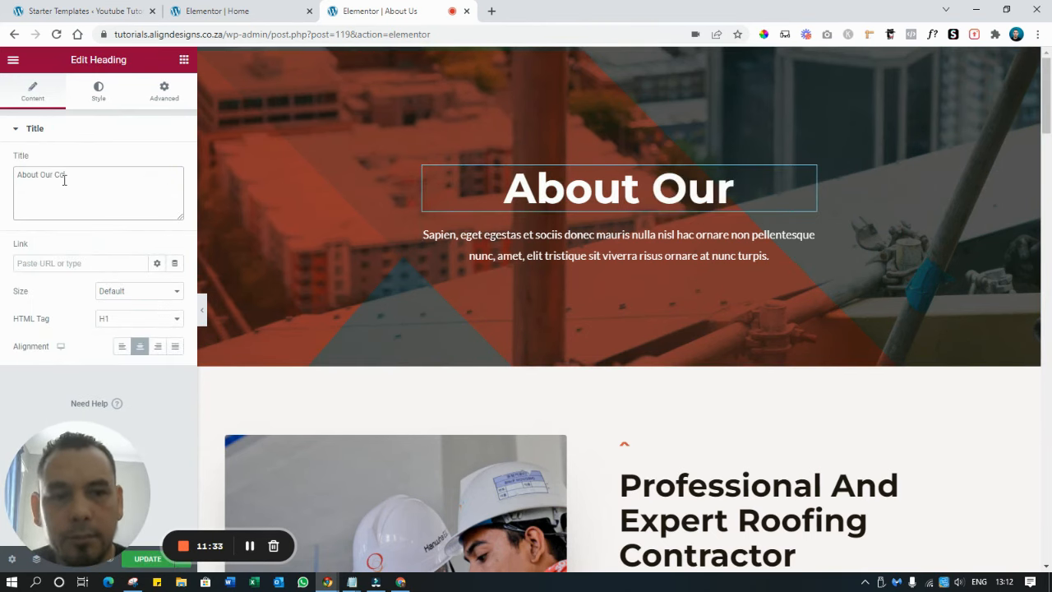
text(mpany)
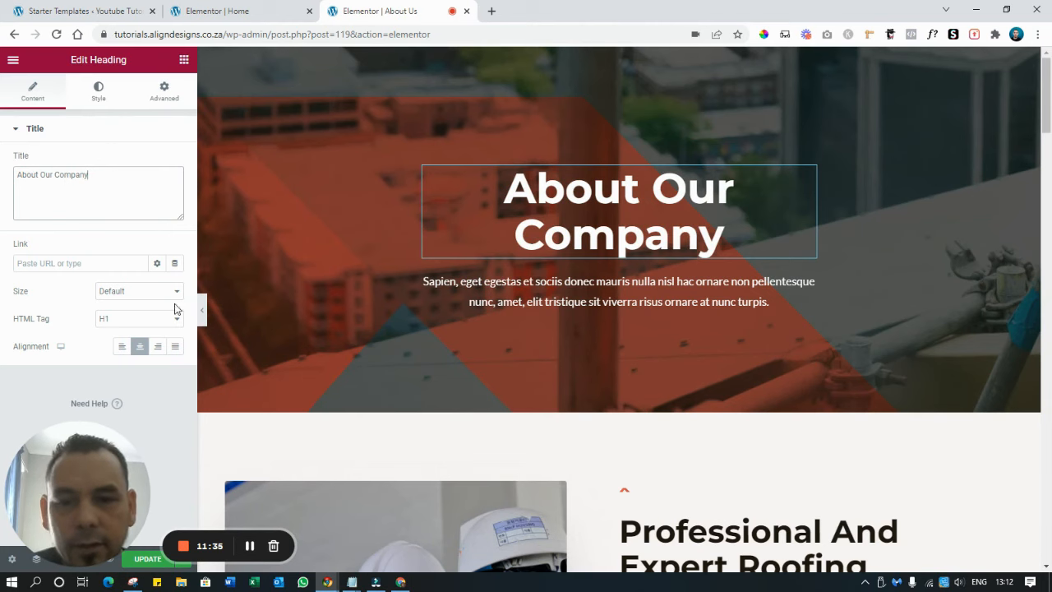
Delete the paragraph text widget beneath the heading
triple_click(600, 292)
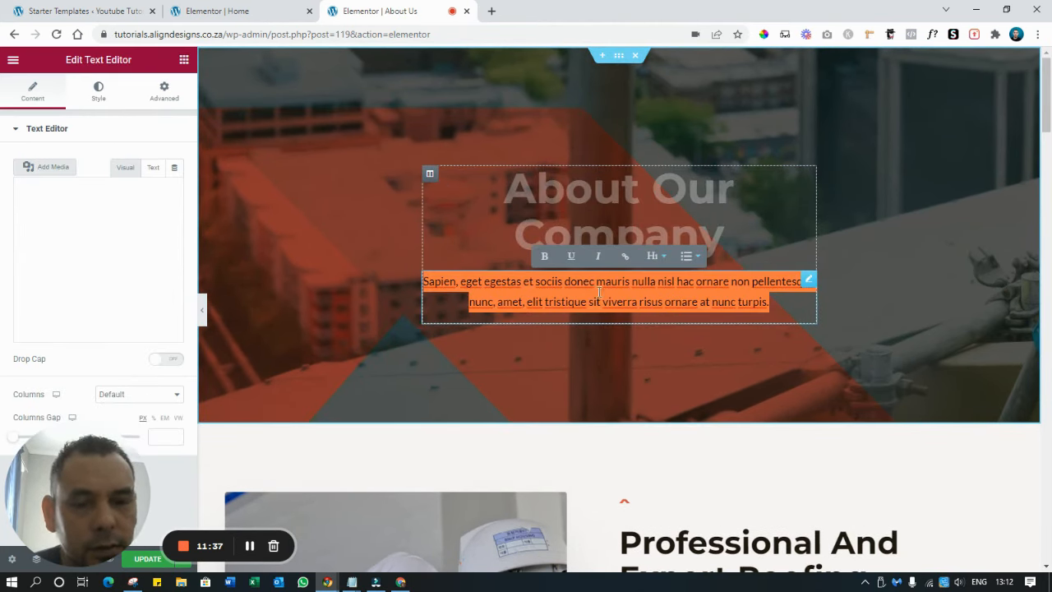
click(63, 242)
triple_click(69, 243)
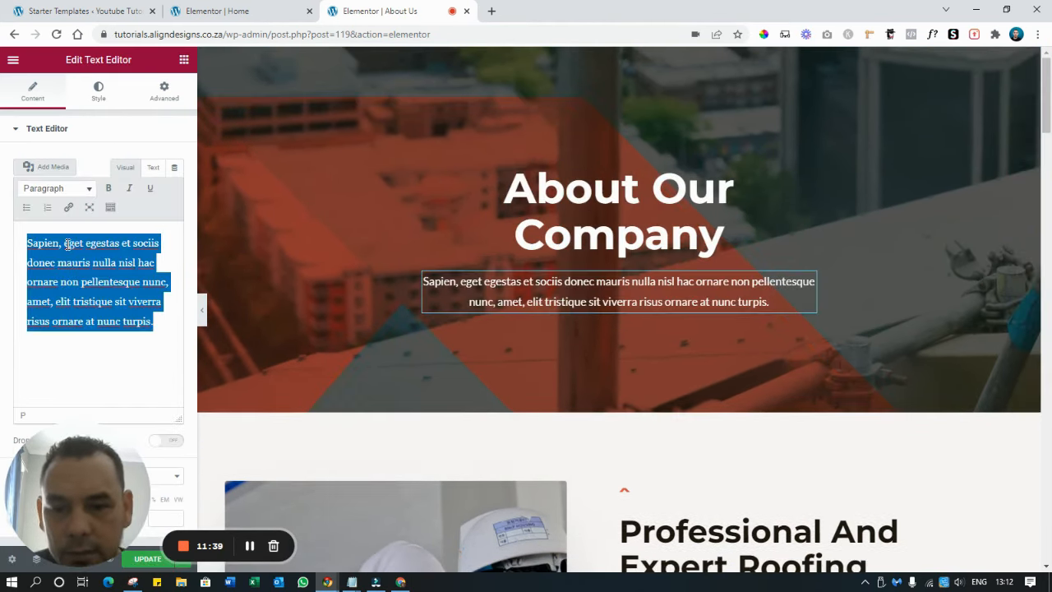
text(Say something)
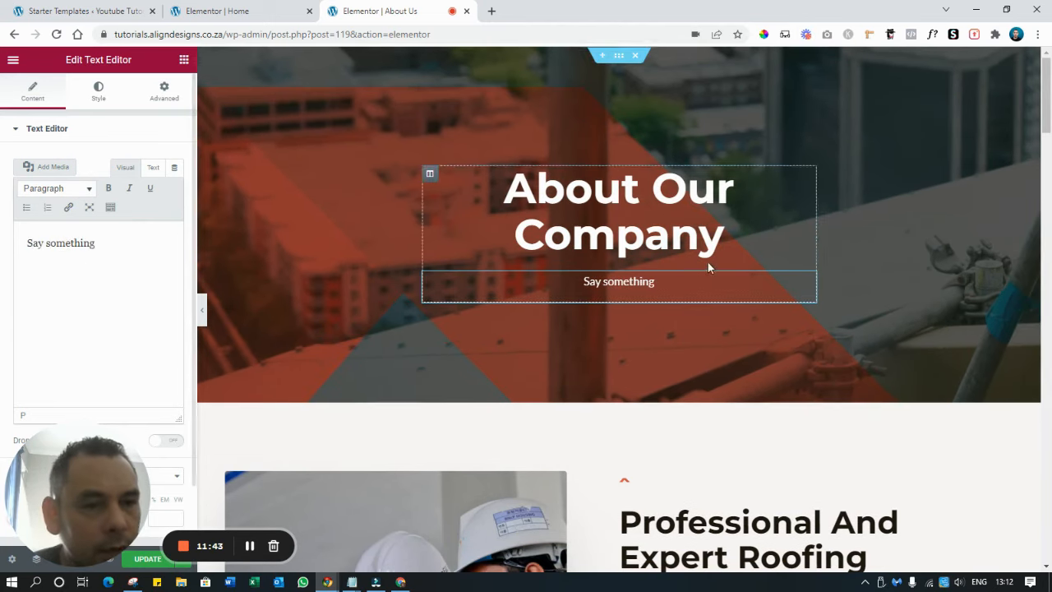
click(773, 228)
click(690, 289)
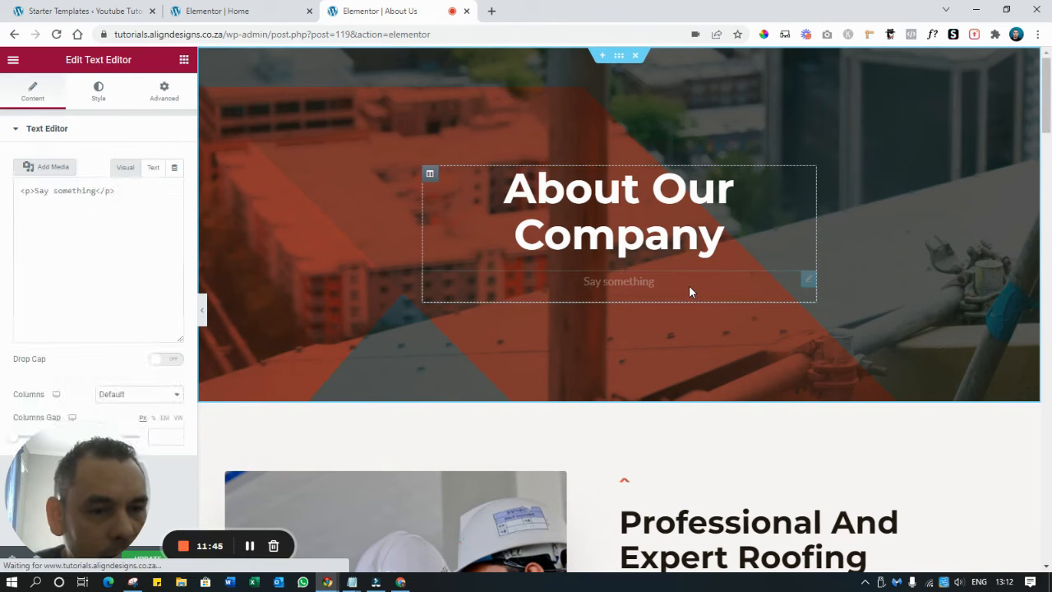
right_click(682, 281)
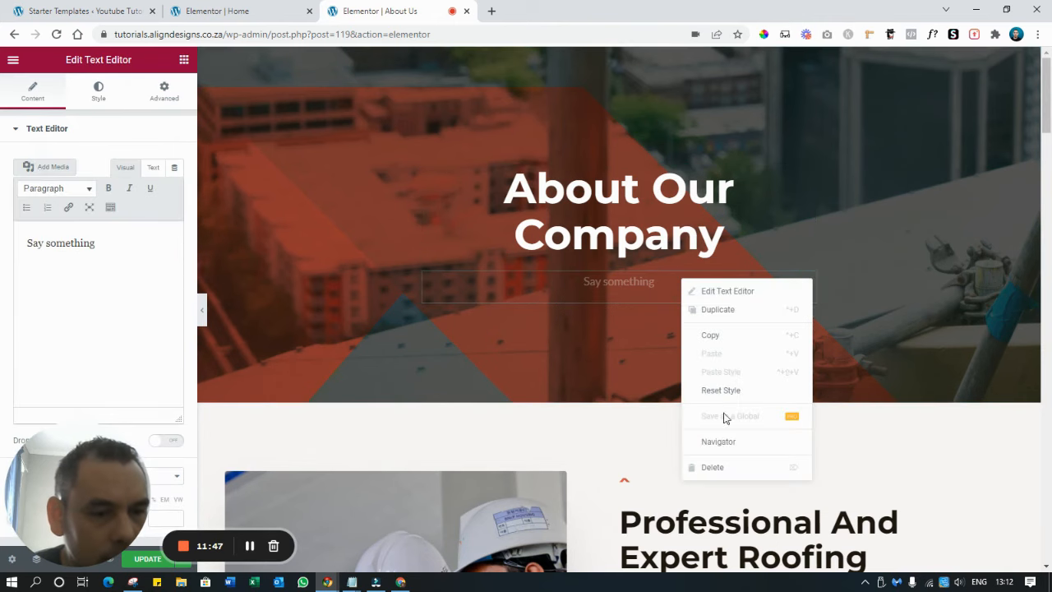
click(744, 467)
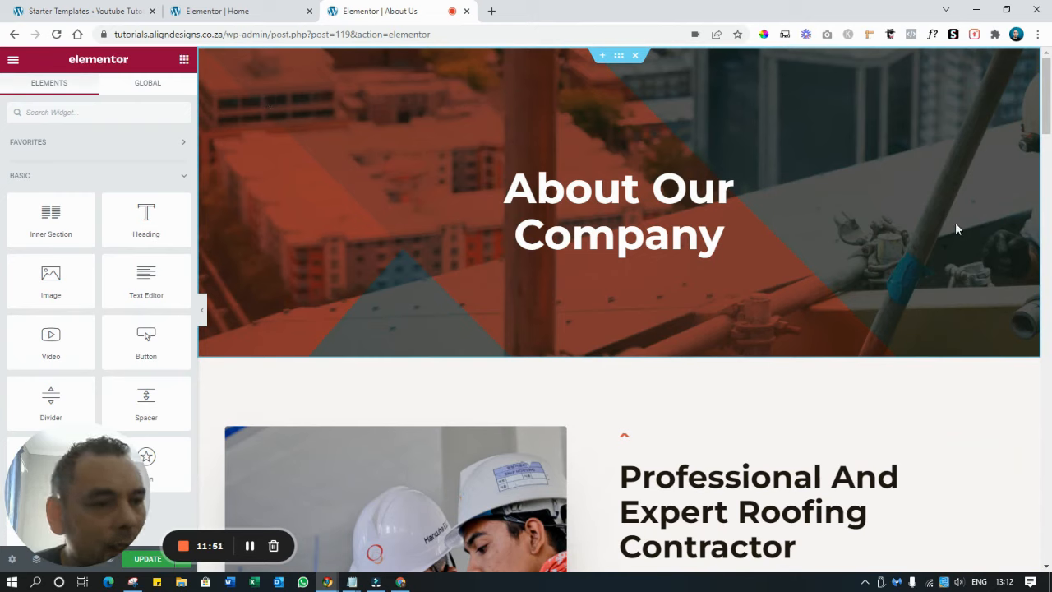
Set roofing-img-02.jpg from the Media Library as the hero section's background image
click(619, 56)
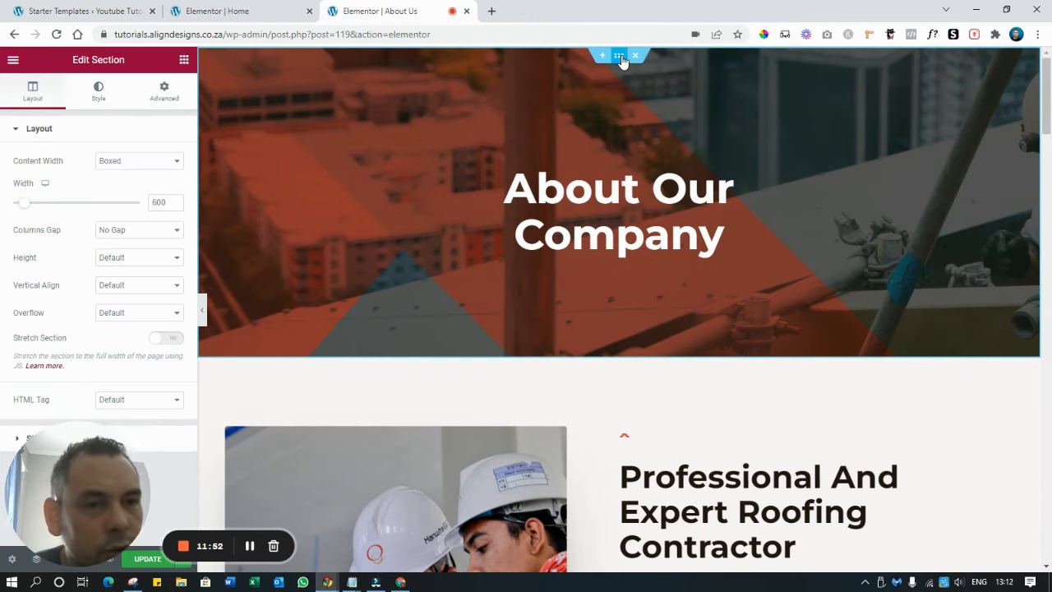
click(103, 89)
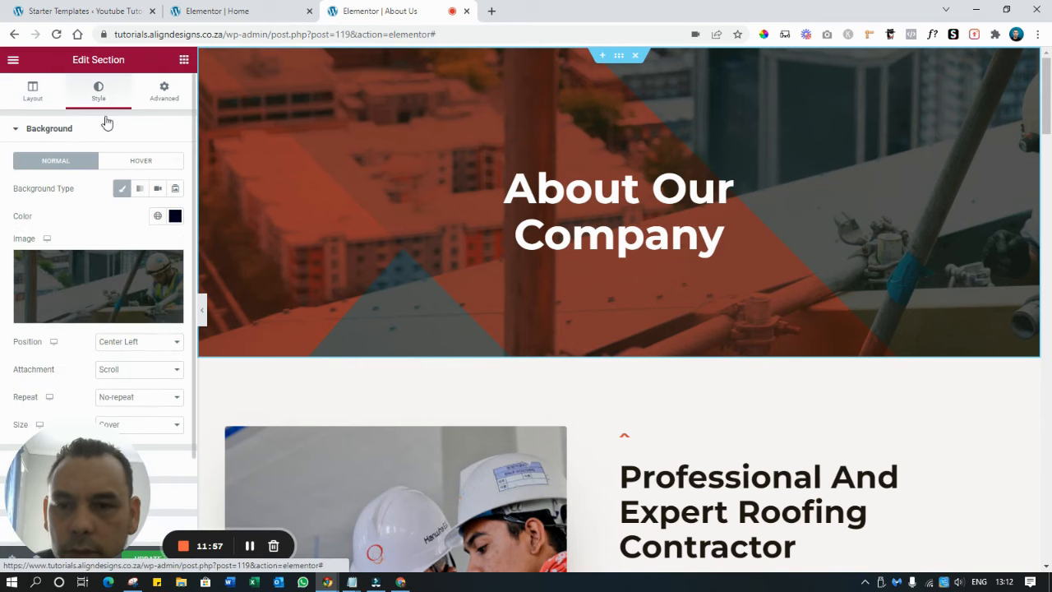
click(94, 278)
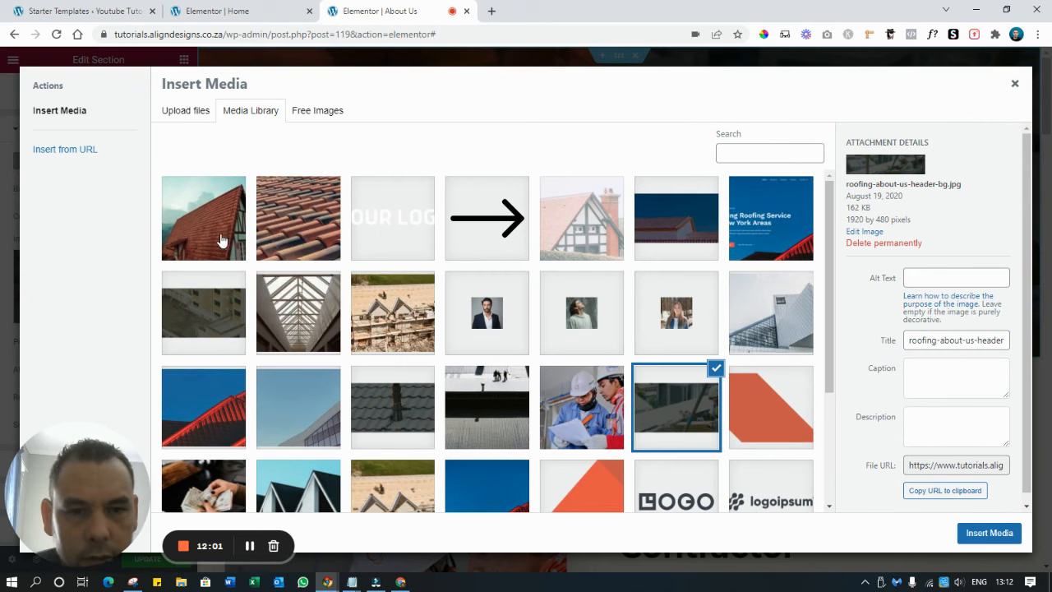
click(671, 250)
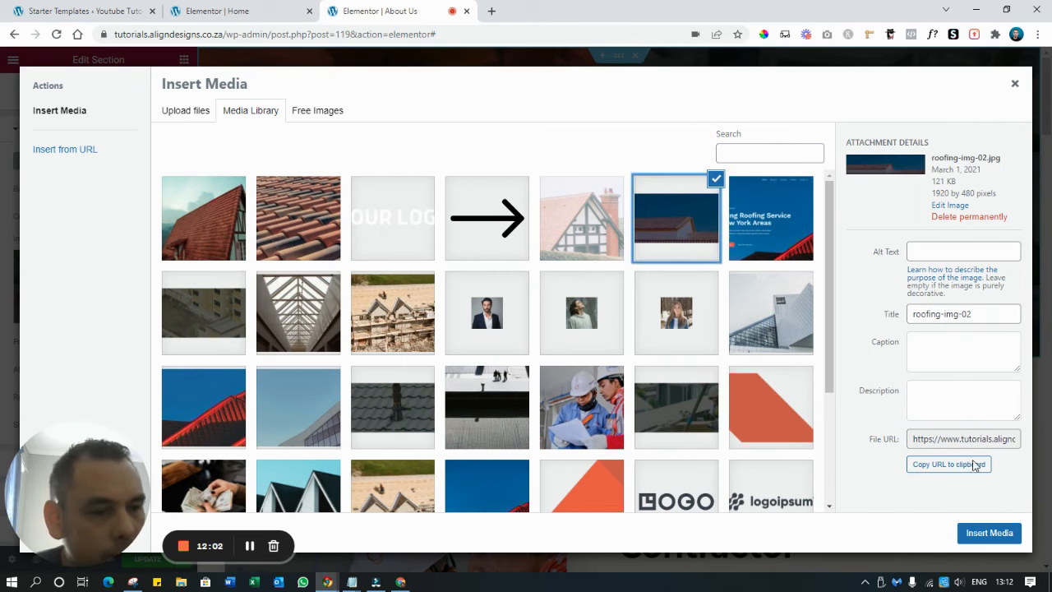
click(1005, 533)
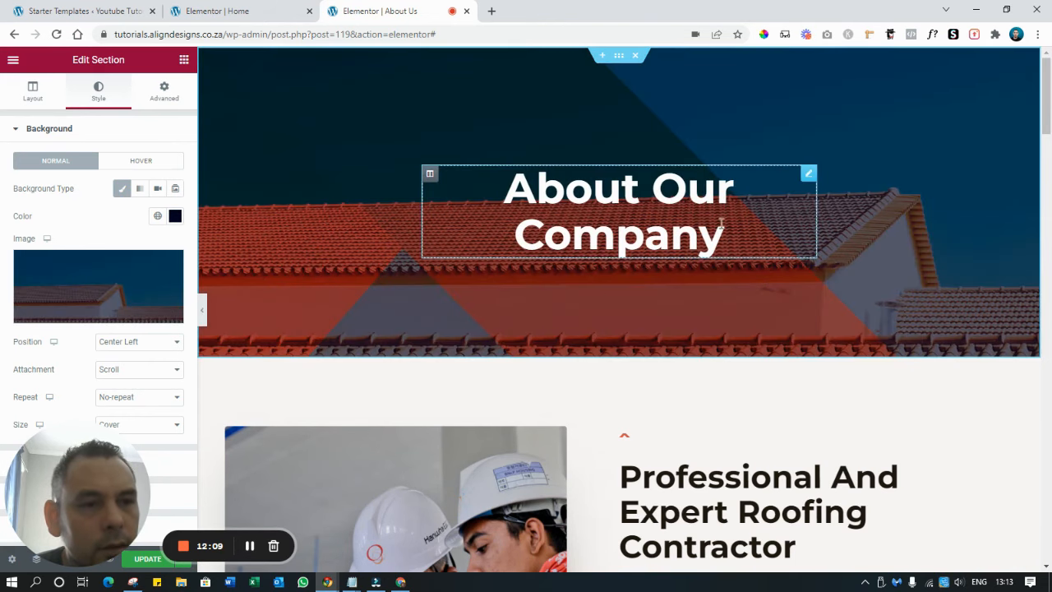
Replace the workers photo with the steep red-tiled roof image, service-1.jpg
scroll(723, 206, down, 3)
scroll(737, 236, down, 1)
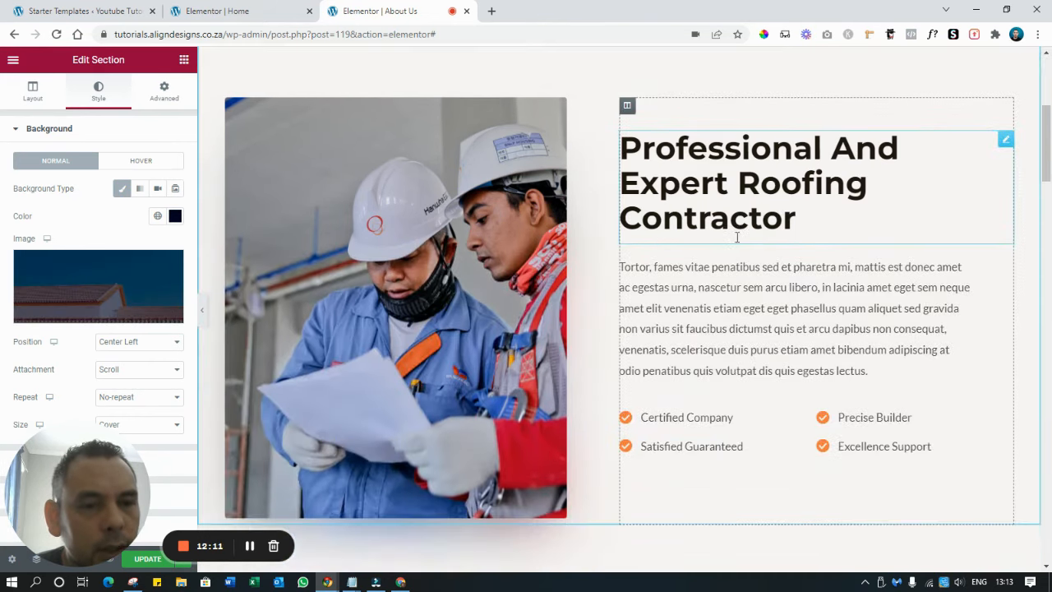
click(481, 207)
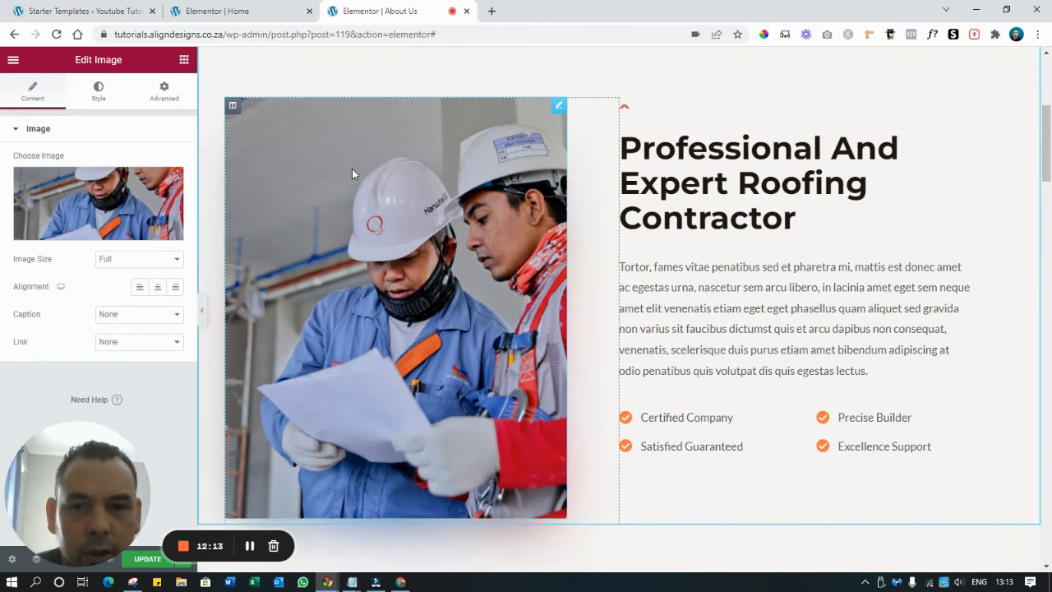
mouse_move(126, 217)
click(118, 199)
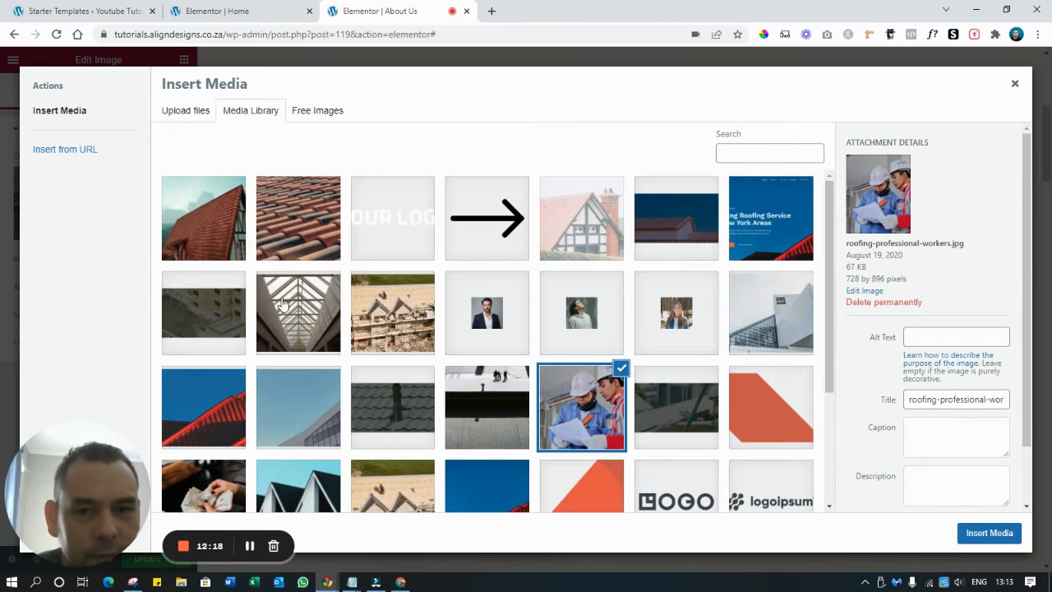
click(217, 219)
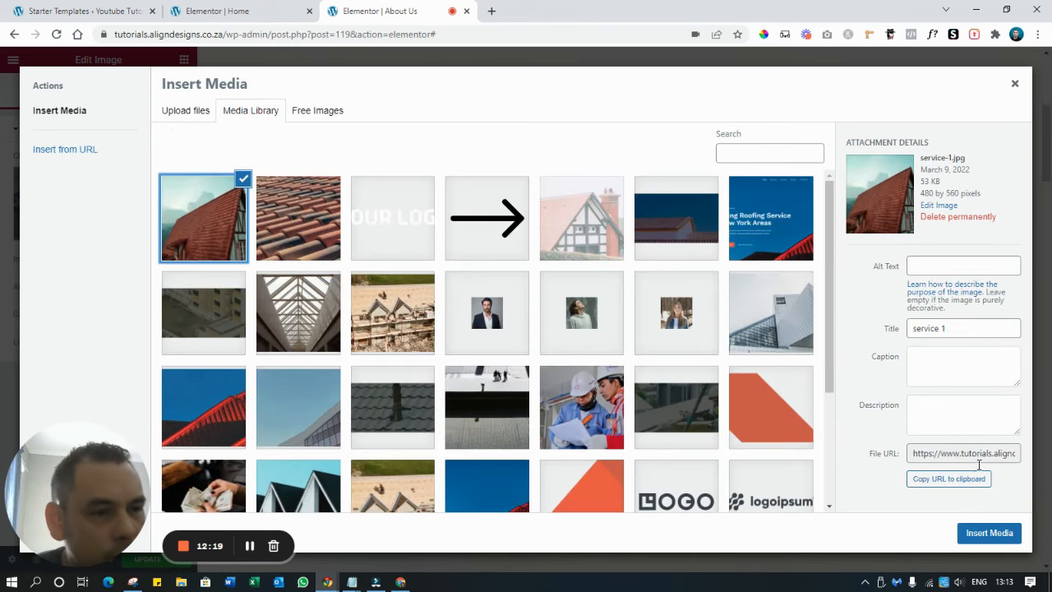
click(974, 534)
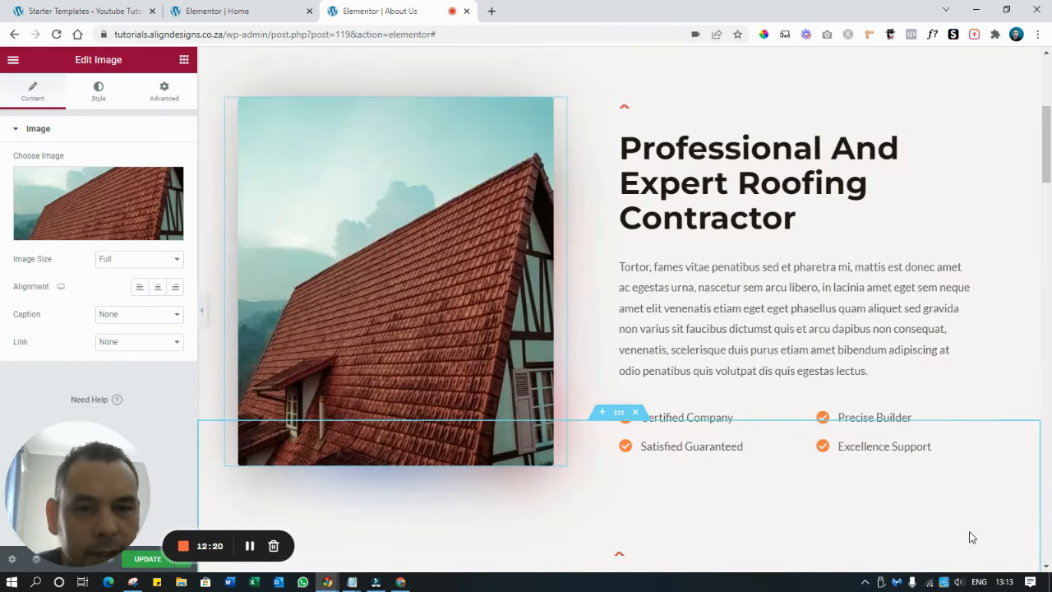
Retitle the heading beside the roof image to 'About Us'
triple_click(704, 147)
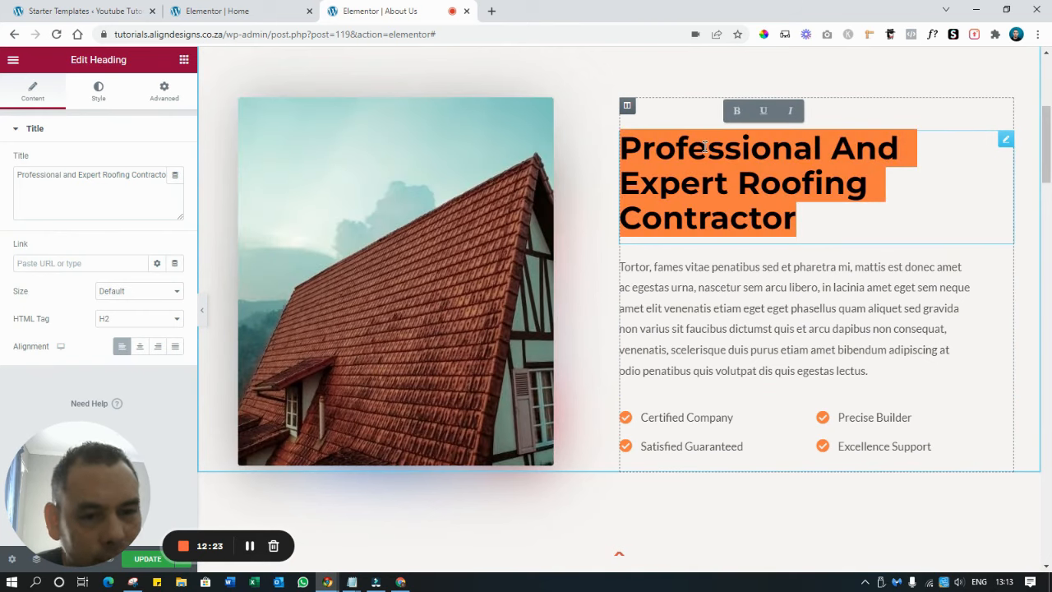
text(Say)
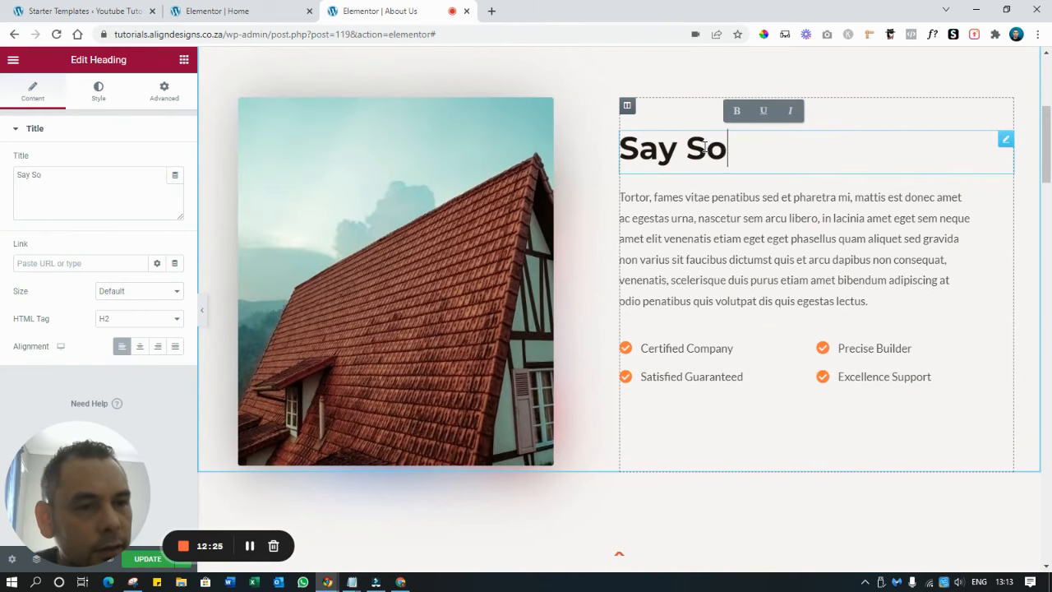
key(BackSpace)
key(BackSpace)
text(about us)
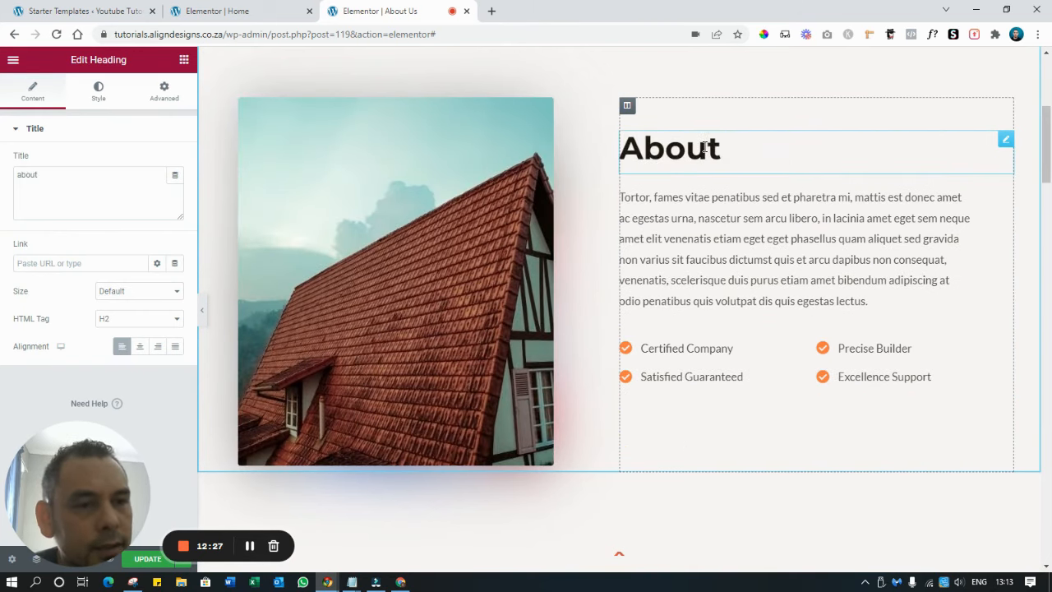
Delete the rooftop image section below the company qualities list
click(769, 258)
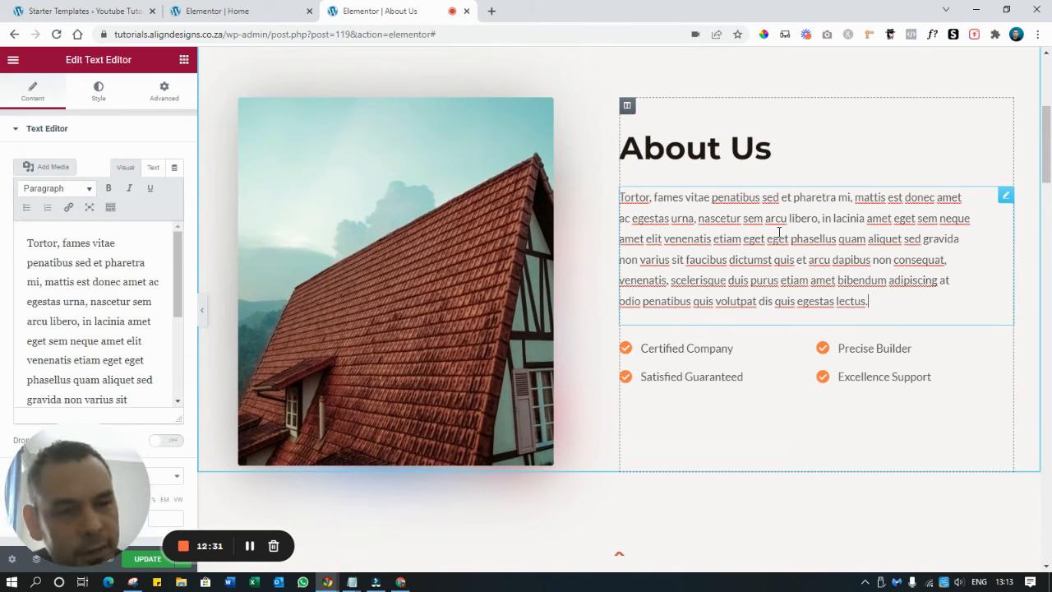
scroll(779, 341, down, 2)
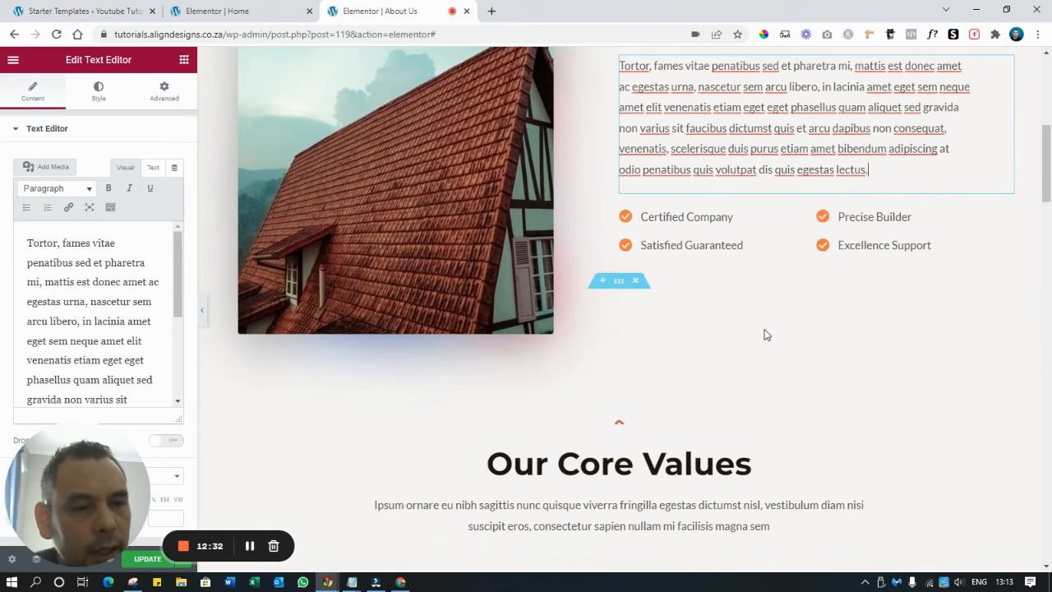
click(728, 220)
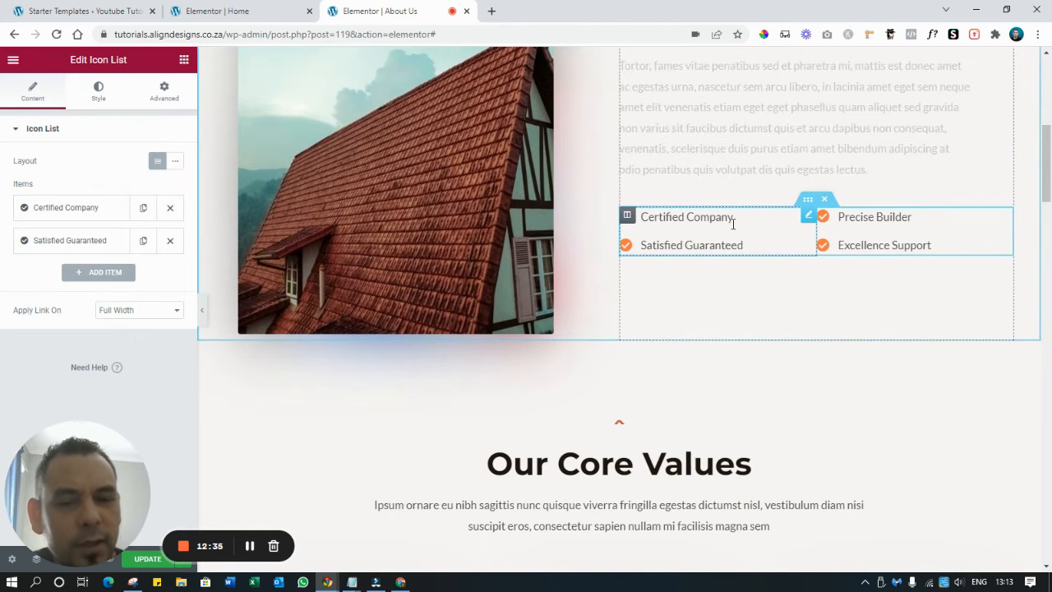
scroll(629, 234, down, 6)
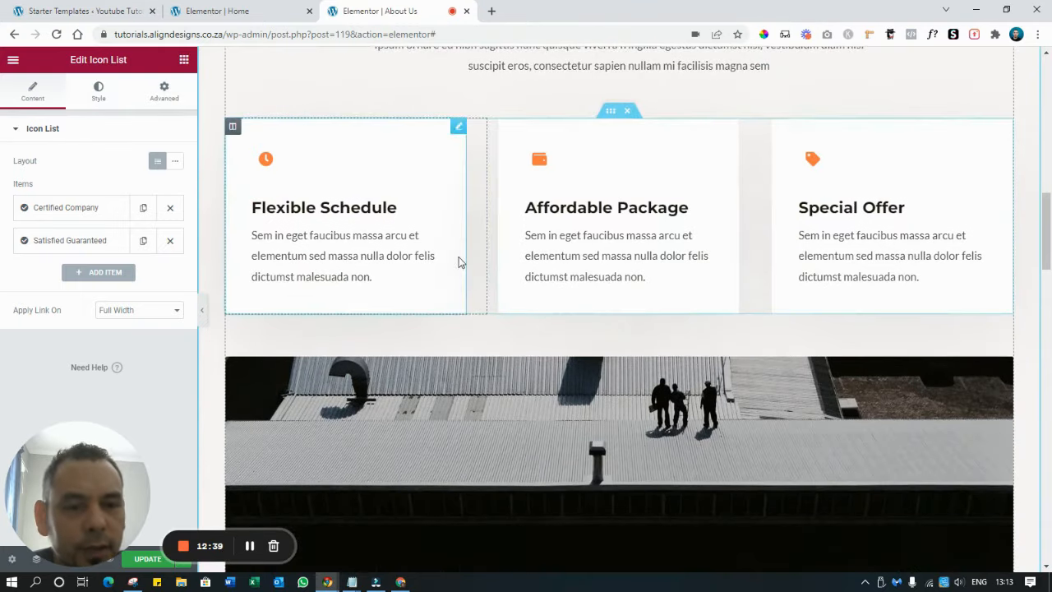
scroll(705, 265, down, 4)
scroll(558, 339, up, 2)
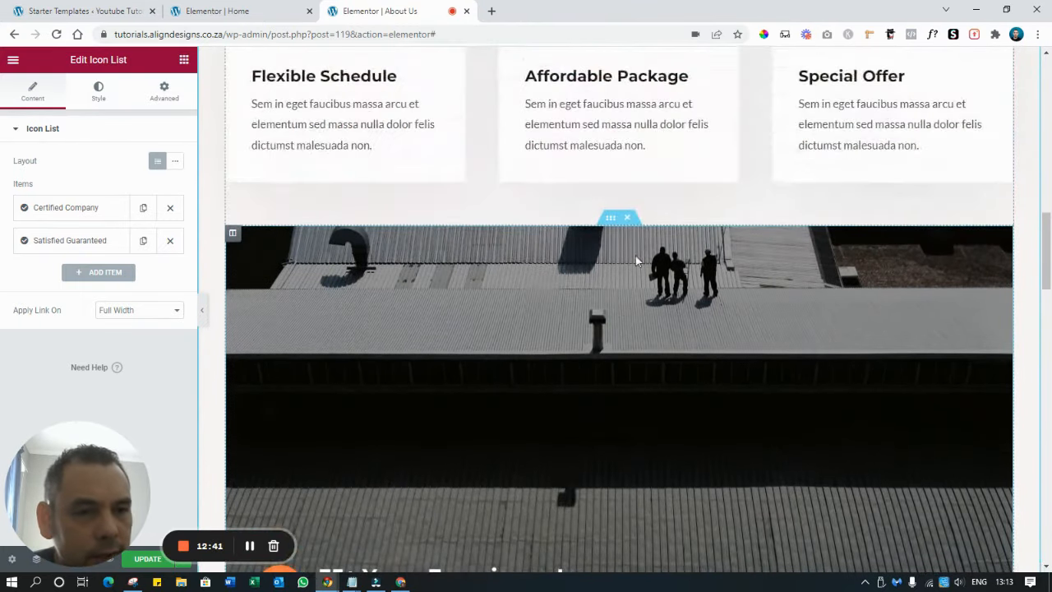
click(628, 222)
Delete the logos and awards section
scroll(535, 227, down, 3)
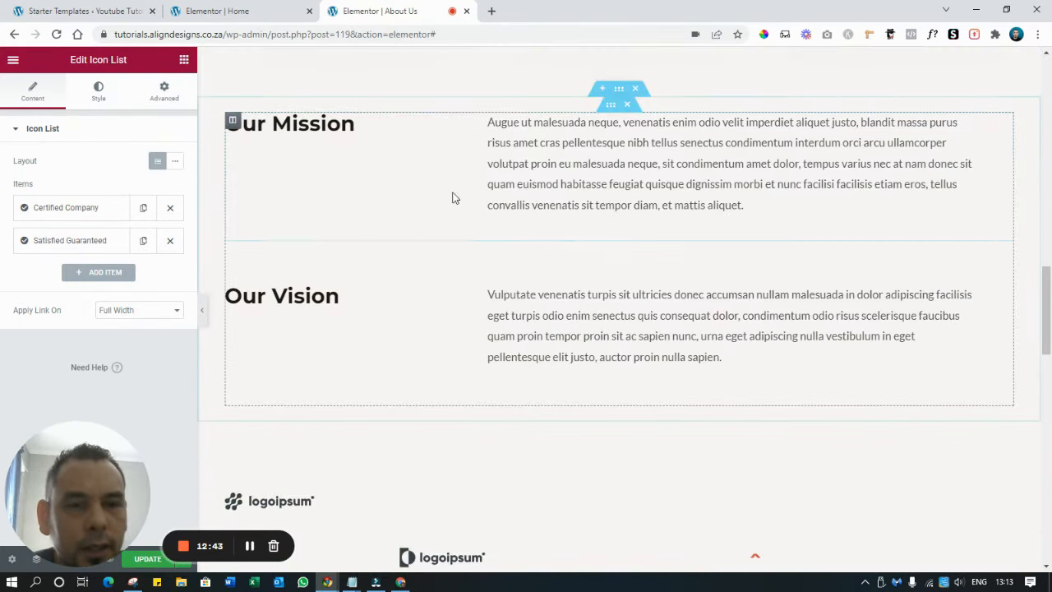
scroll(497, 320, down, 4)
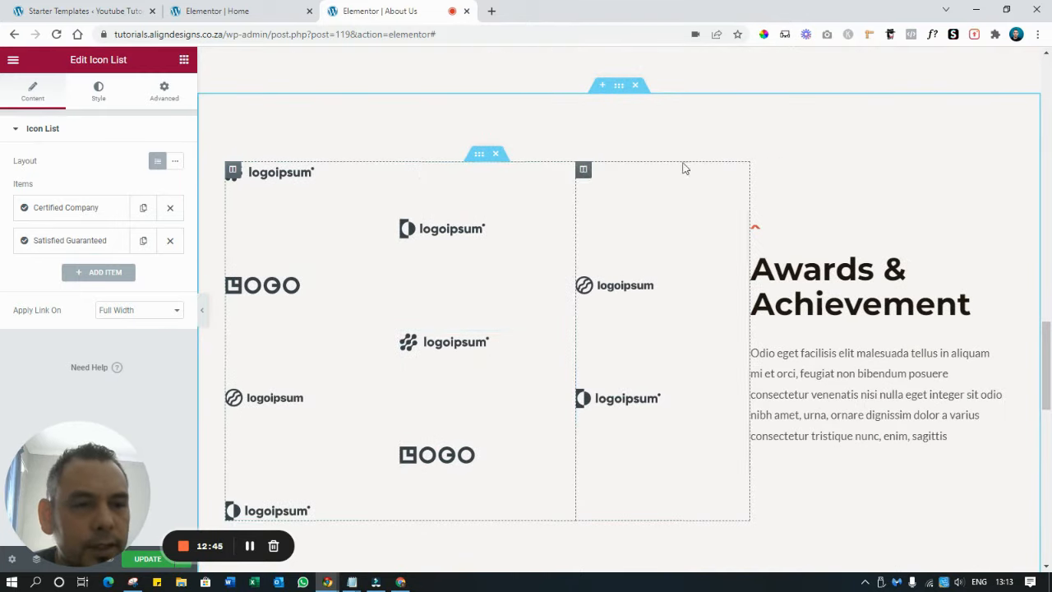
click(638, 87)
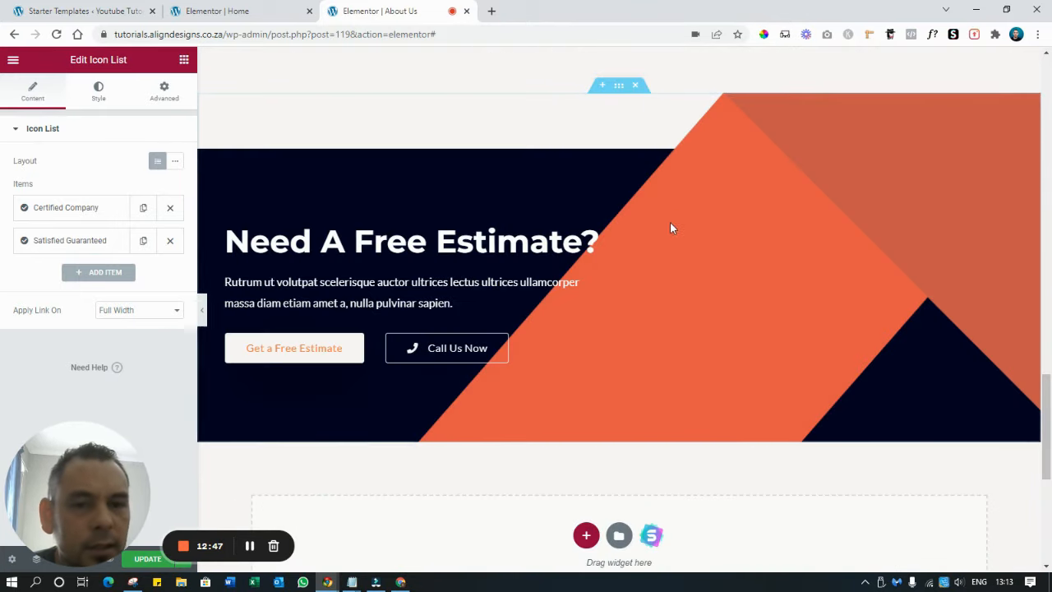
scroll(667, 223, up, 4)
scroll(665, 227, down, 5)
scroll(664, 229, down, 1)
Change the 'Need A Free Estimate?' heading to 'Get Free Quote'
click(425, 117)
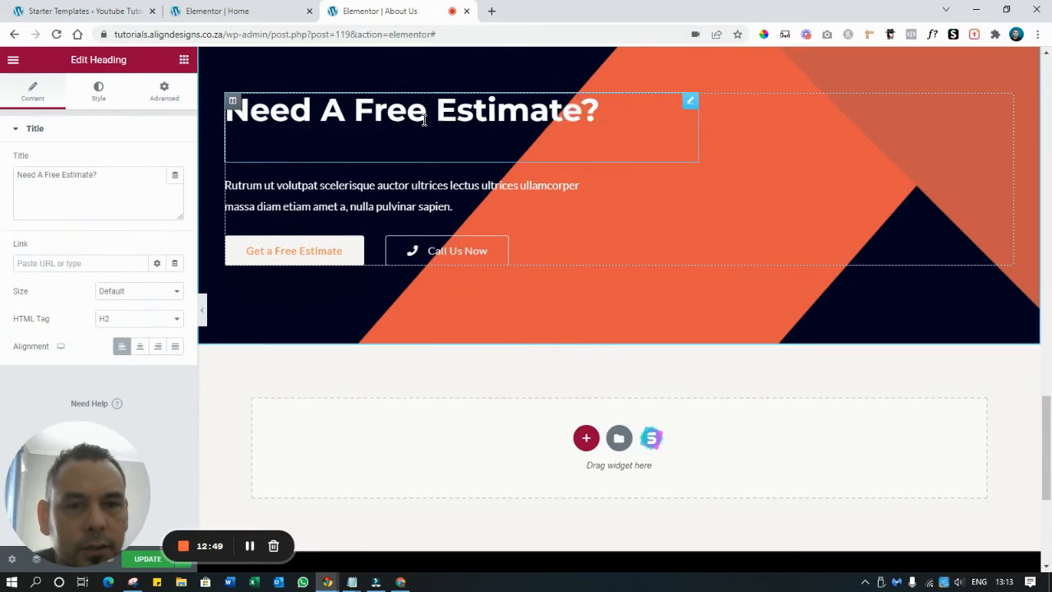
key(ctrl+a)
text(Get Free )
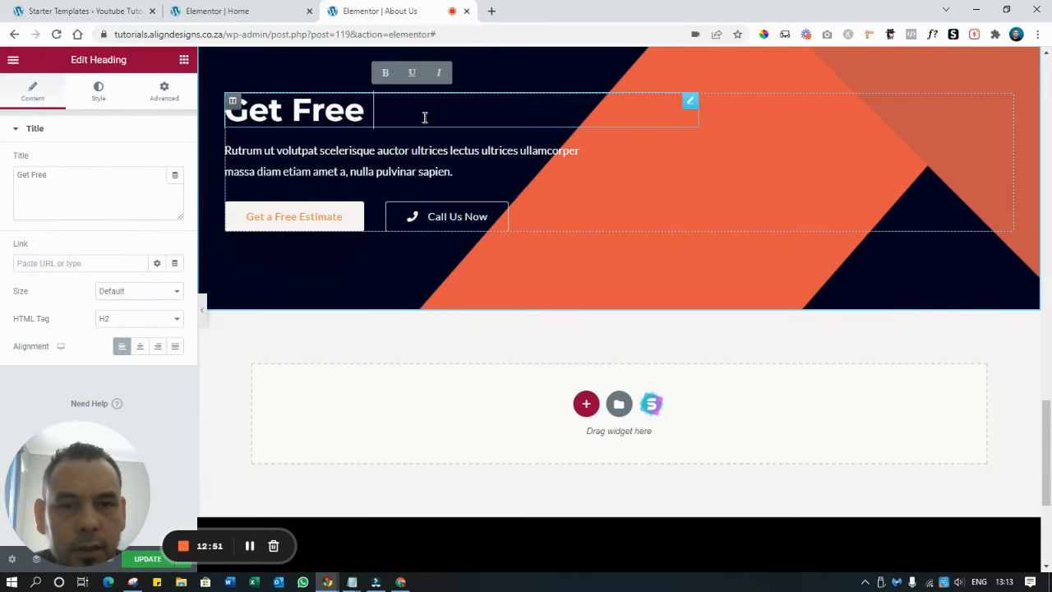
text(Quote)
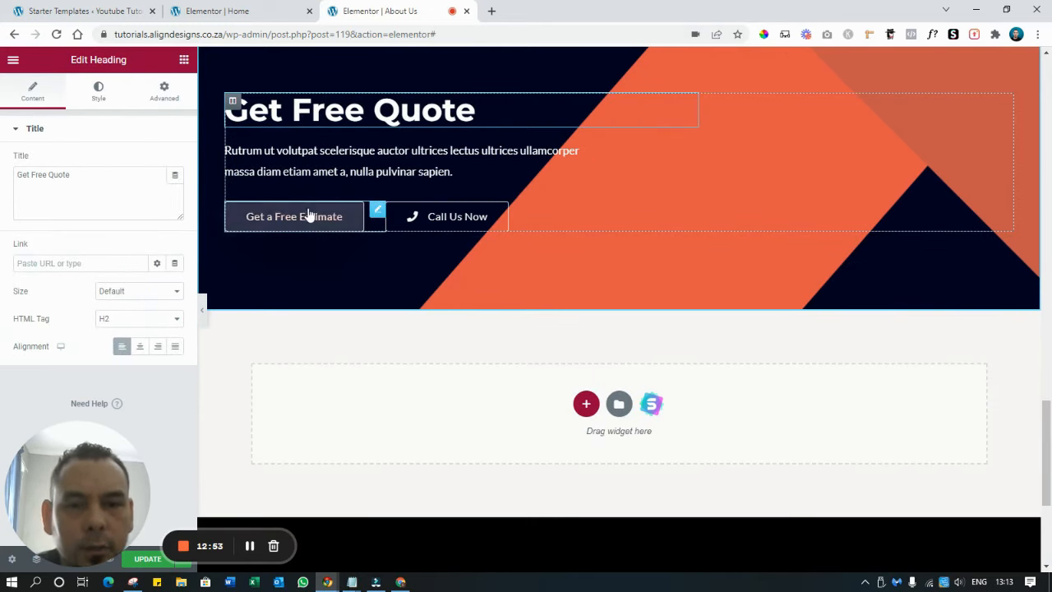
scroll(483, 219, down, 3)
scroll(488, 220, up, 4)
scroll(488, 220, down, 4)
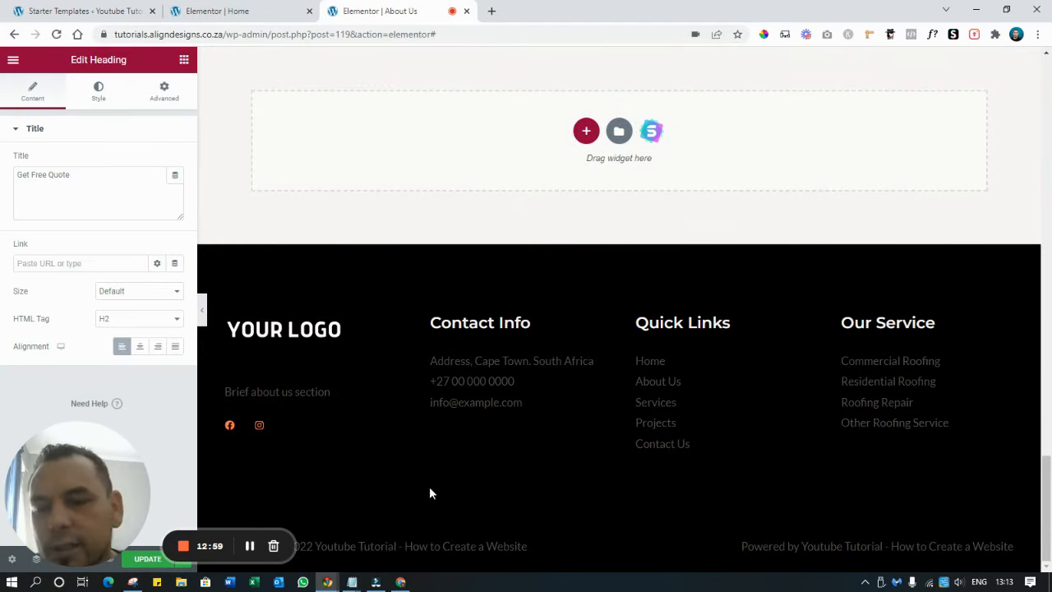
scroll(824, 234, up, 10)
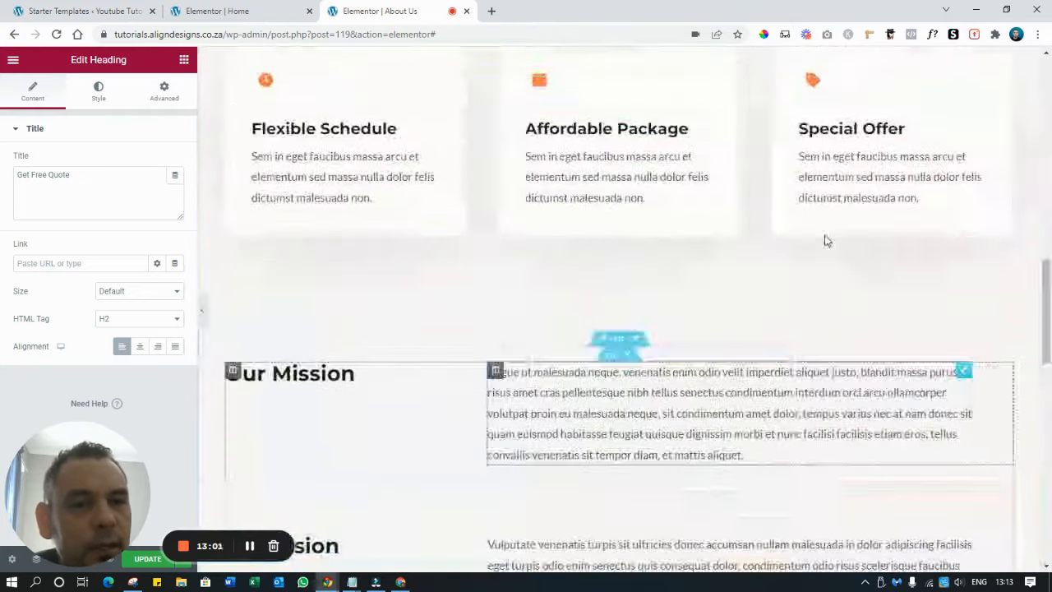
scroll(827, 240, down, 5)
scroll(826, 238, down, 5)
scroll(825, 240, up, 15)
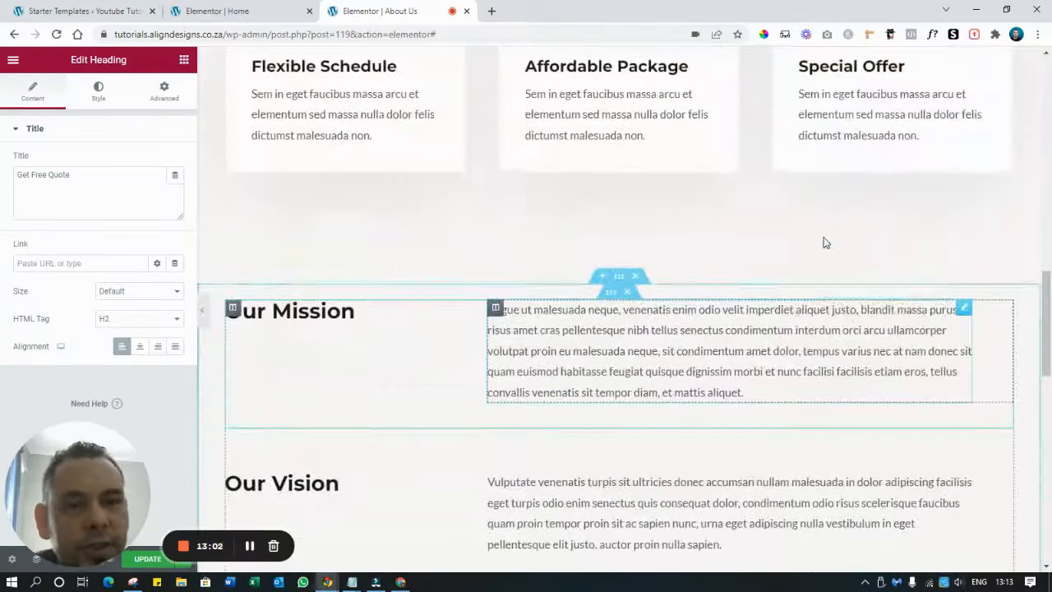
scroll(827, 242, up, 2)
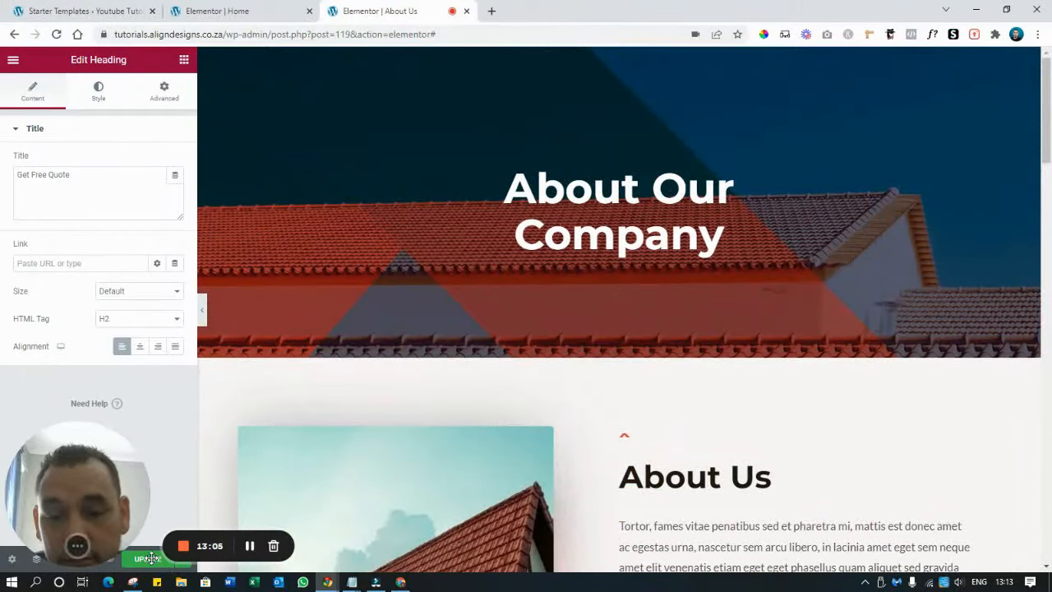